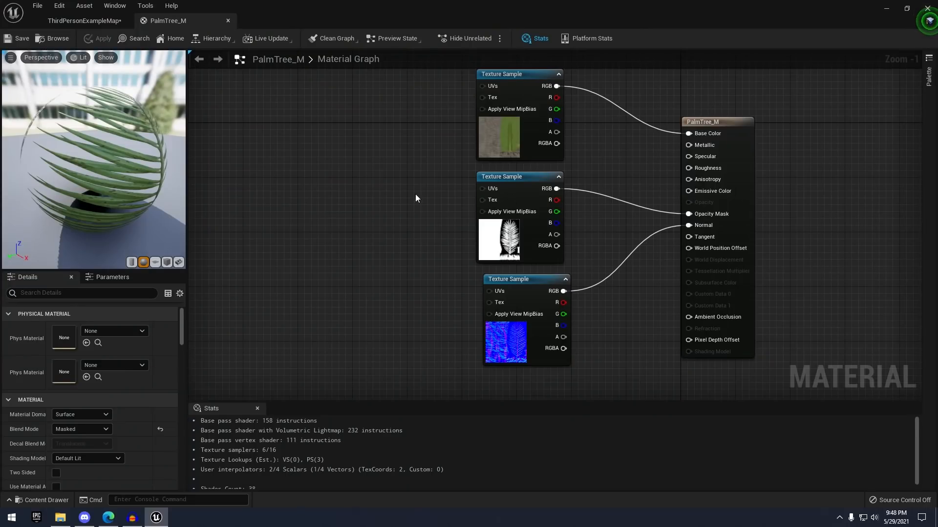
pyautogui.moveTo(172, 191); pyautogui.dragTo(93, 135)
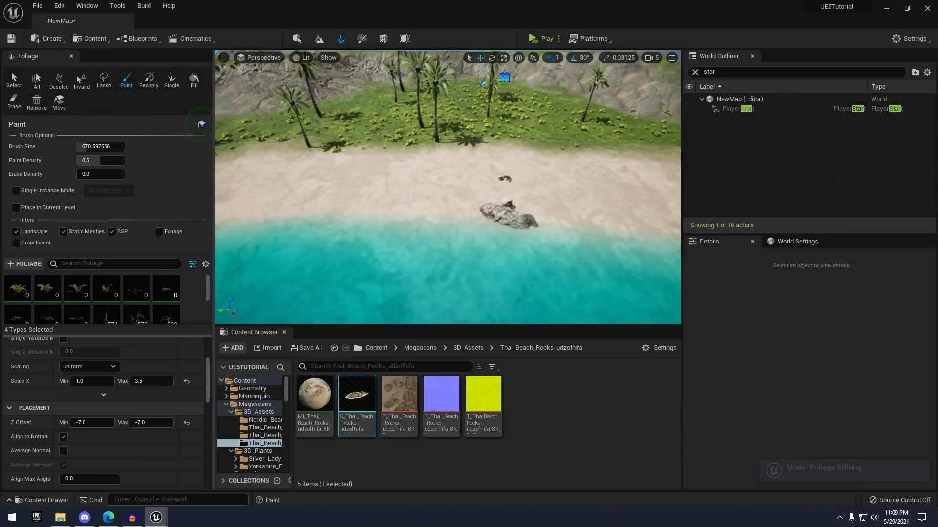
# Enlarge the foliage brush size to about 1009.58 and paint rocks onto the sand near the shoreline
pyautogui.scroll(3, 447, 187)
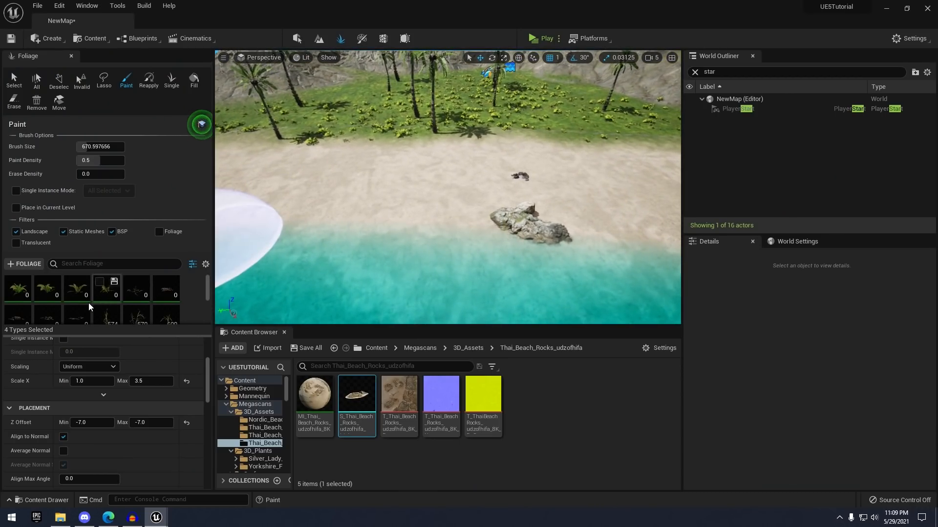
pyautogui.moveTo(109, 147); pyautogui.dragTo(114, 147)
pyautogui.click(397, 187)
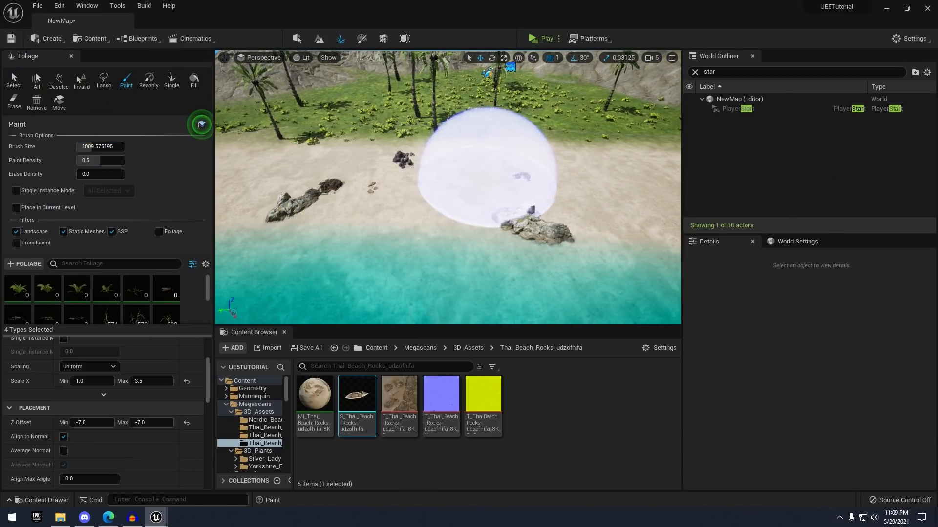
pyautogui.moveTo(488, 157); pyautogui.dragTo(414, 173, button='right')
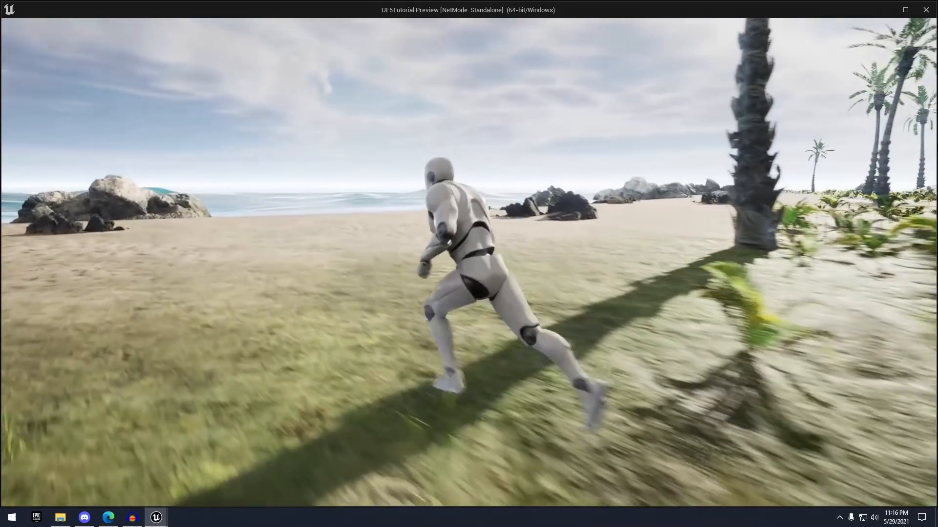
# Run the character across the grass and beach in the standalone preview to view the finished level
pyautogui.press('w')
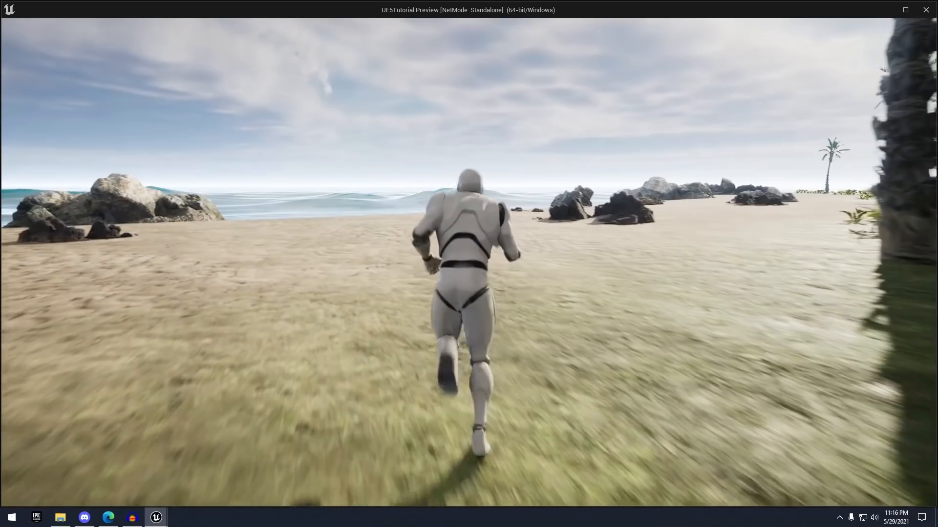
pyautogui.press('a')
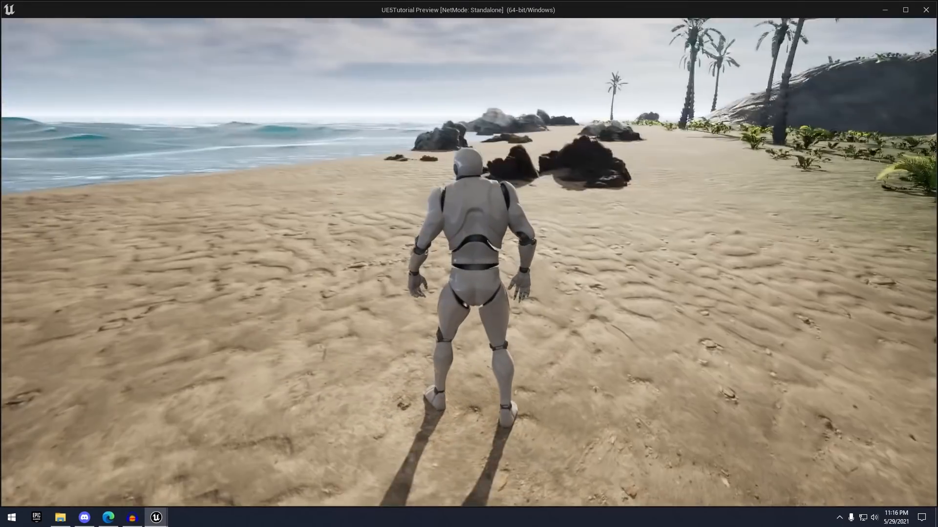
pyautogui.press('a')
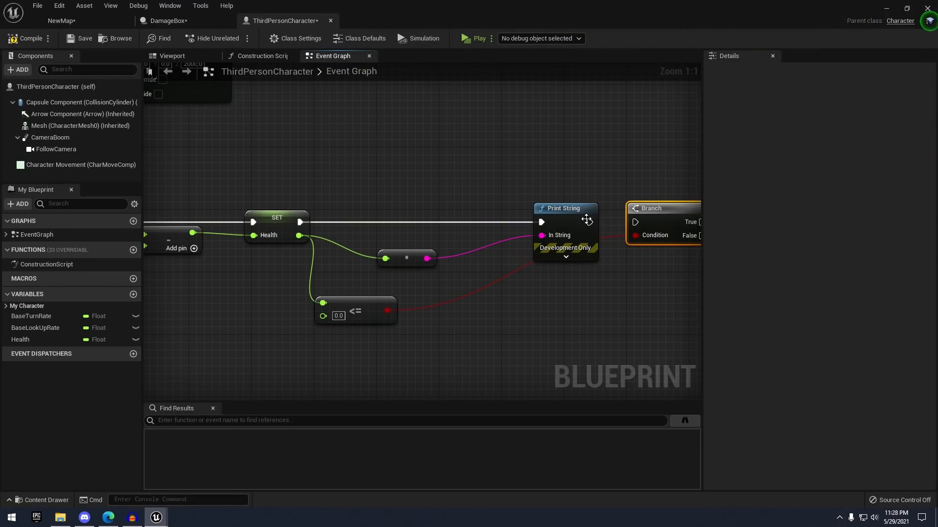
# Move the Print String node closer to the Health Set node and start a wire from the Branch's execution input
pyautogui.moveTo(586, 219); pyautogui.dragTo(530, 219)
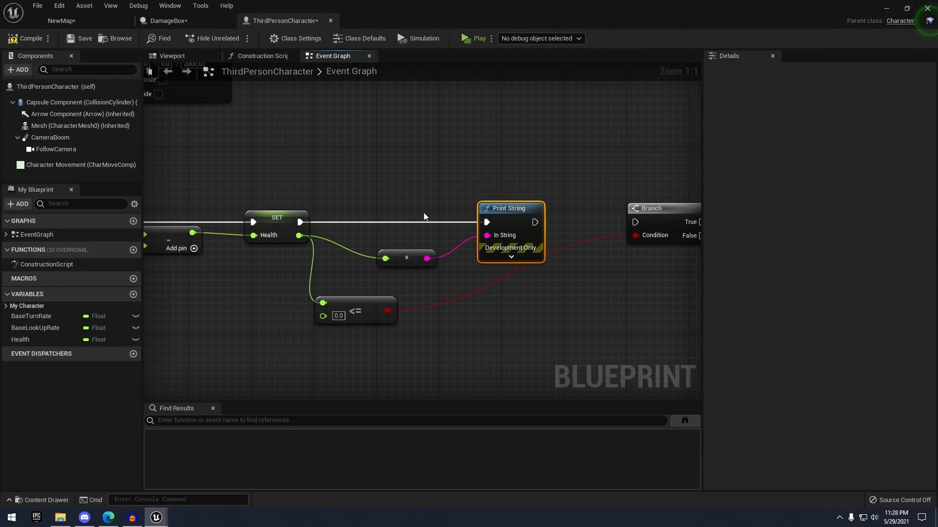
pyautogui.moveTo(425, 215); pyautogui.dragTo(508, 252)
pyautogui.moveTo(514, 219); pyautogui.dragTo(474, 220)
pyautogui.moveTo(616, 199); pyautogui.dragTo(476, 185, button='right')
pyautogui.click(475, 185)
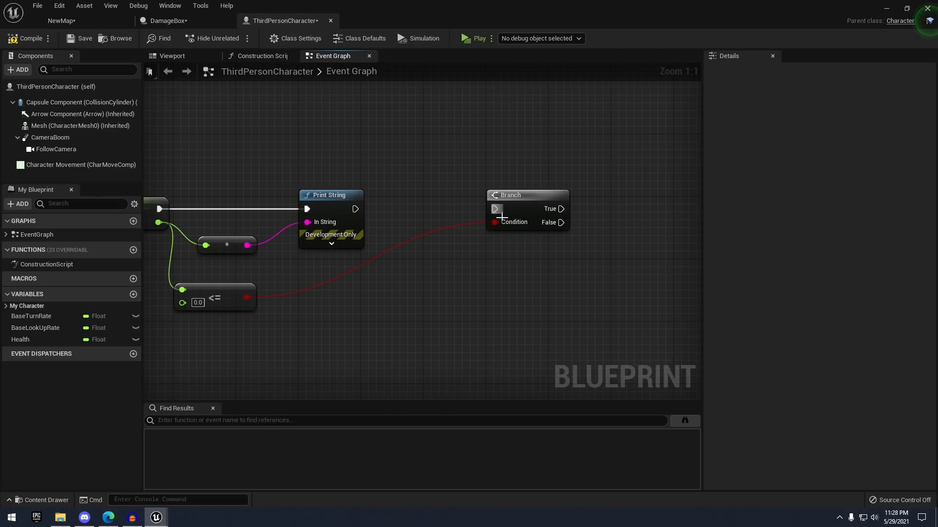
pyautogui.moveTo(496, 209)
pyautogui.mouseDown()
pyautogui.moveTo(355, 209)
pyautogui.moveTo(483, 206)
pyautogui.mouseUp()
pyautogui.moveTo(483, 206); pyautogui.dragTo(695, 209, button='right')
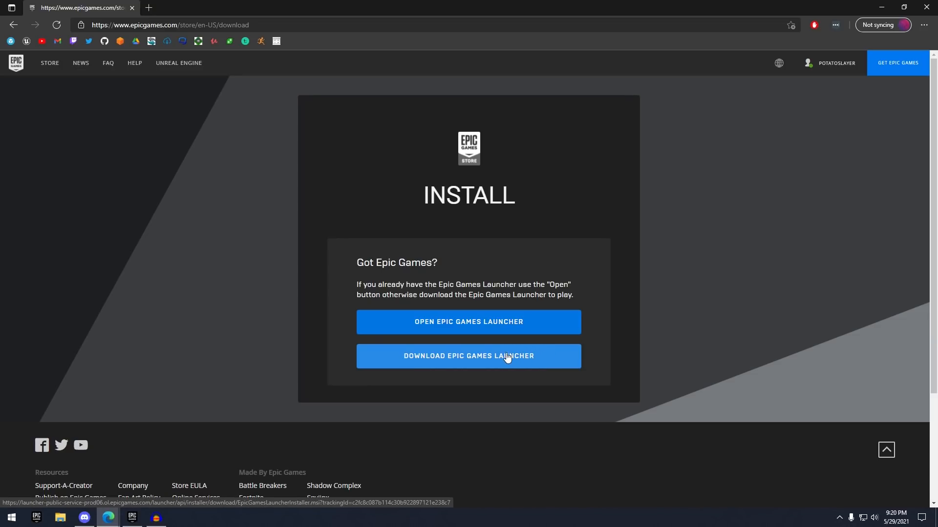
# Close the browser and start the Unreal Engine 5 Early Access download from the UE5 page of the Epic Games Launcher
pyautogui.click(925, 6)
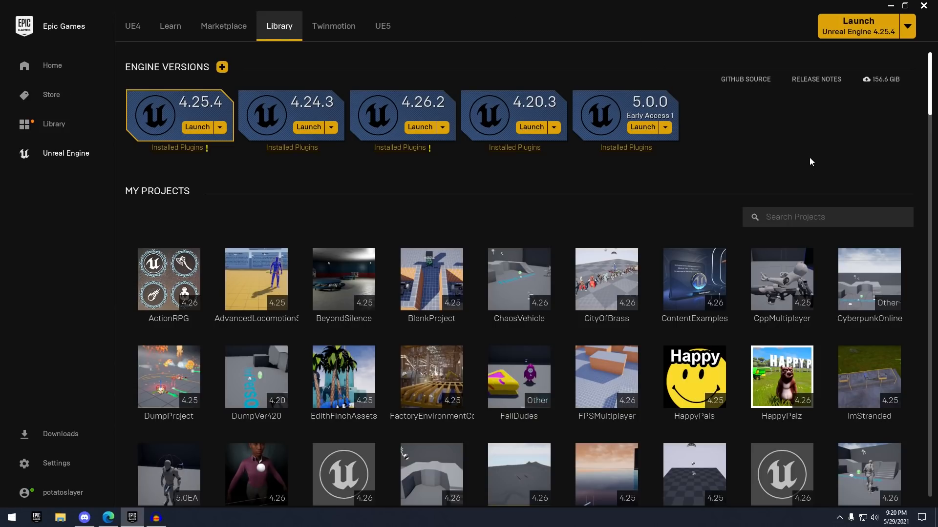
pyautogui.click(76, 156)
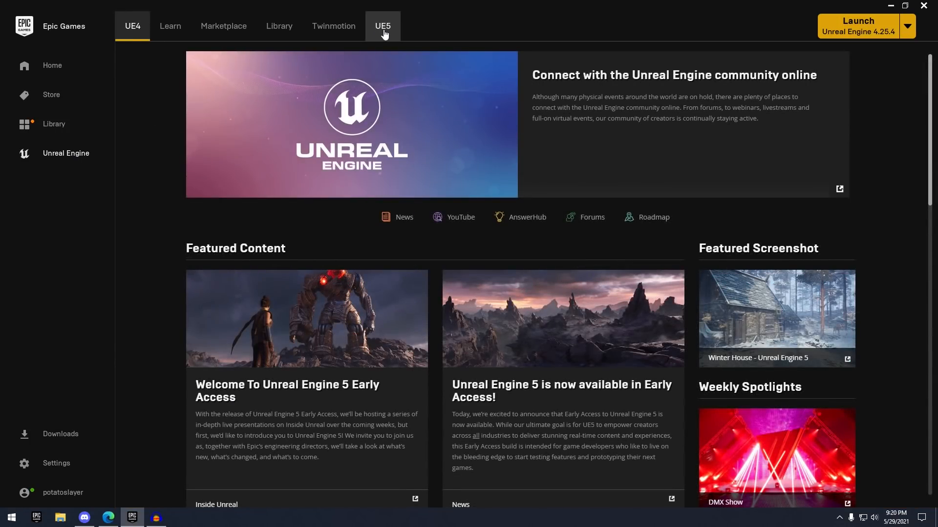
pyautogui.click(384, 32)
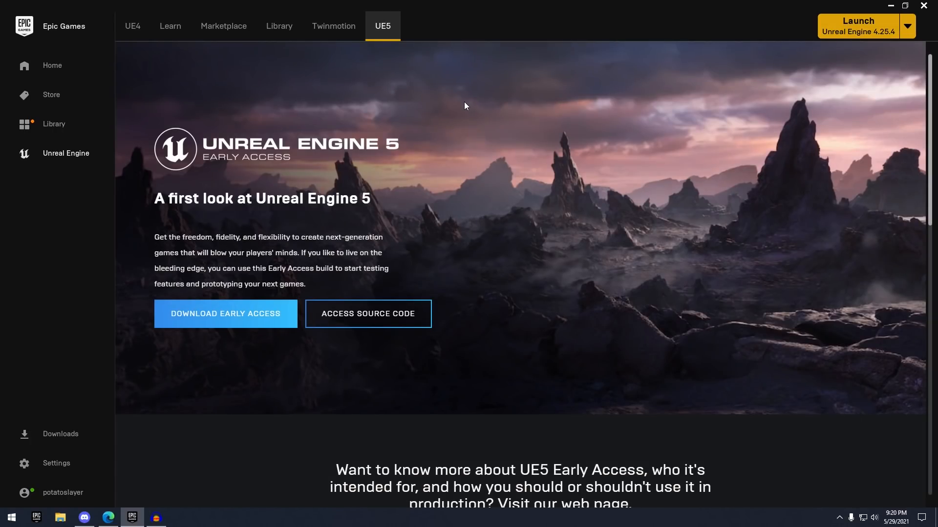
pyautogui.scroll(-2, 464, 102)
pyautogui.scroll(2, 228, 234)
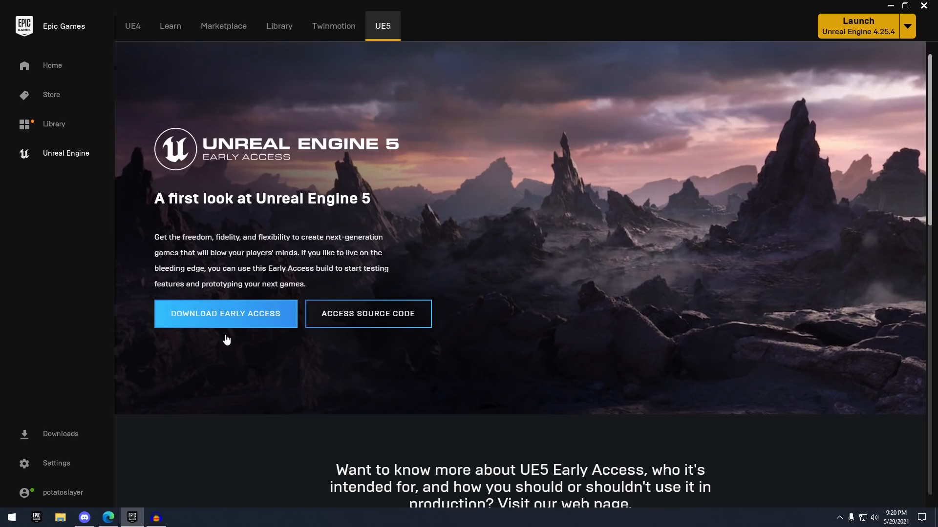
pyautogui.click(267, 318)
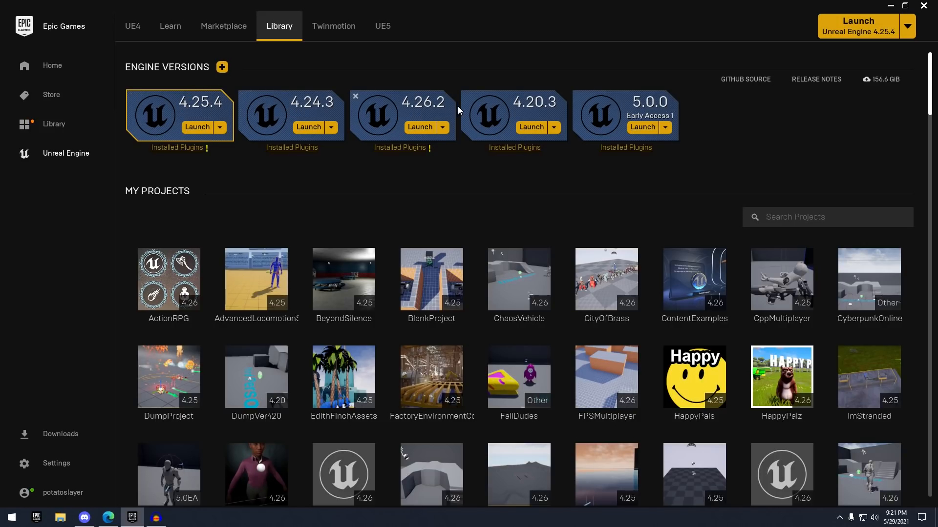
# Look through the library's engine versions, projects and vault, and browse the Marketplace's showcased and free products
pyautogui.scroll(-1, 657, 105)
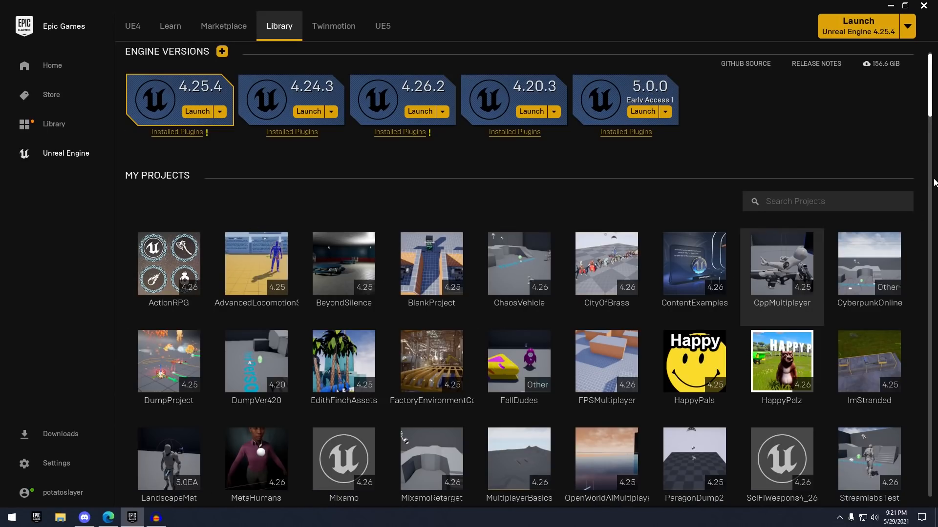
pyautogui.moveTo(930, 105); pyautogui.dragTo(934, 170)
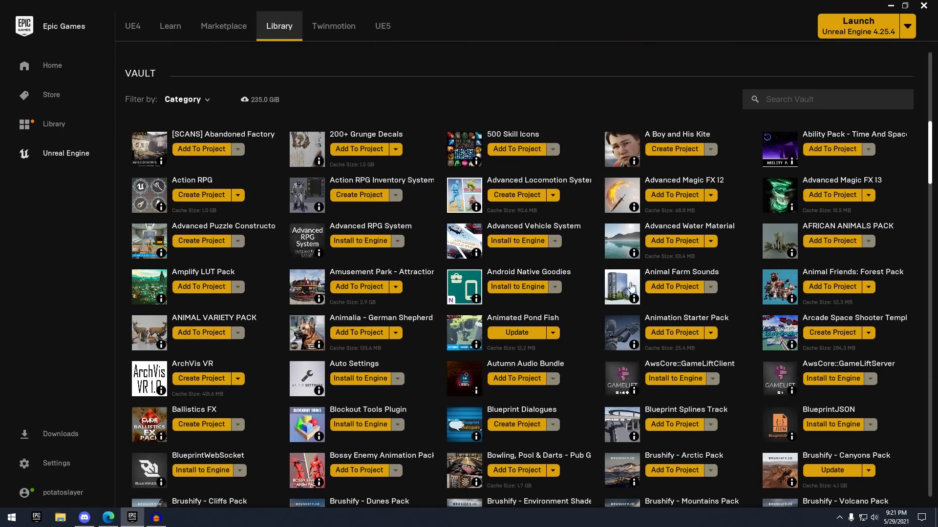
pyautogui.moveTo(933, 166); pyautogui.dragTo(866, 75)
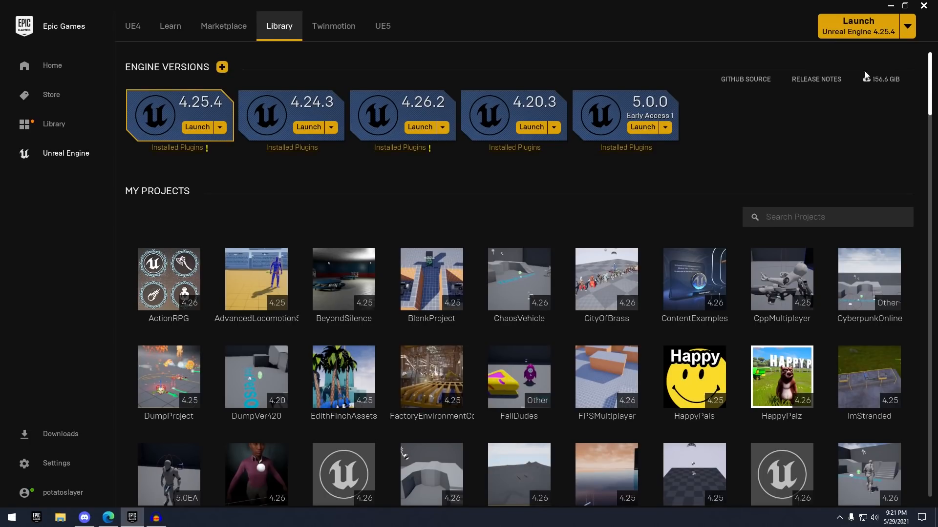
pyautogui.click(231, 37)
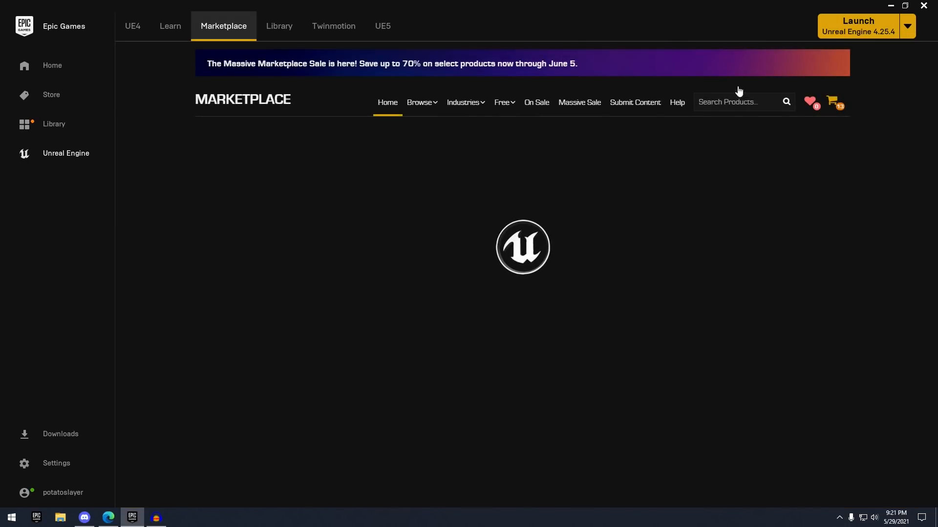
pyautogui.scroll(-4, 899, 117)
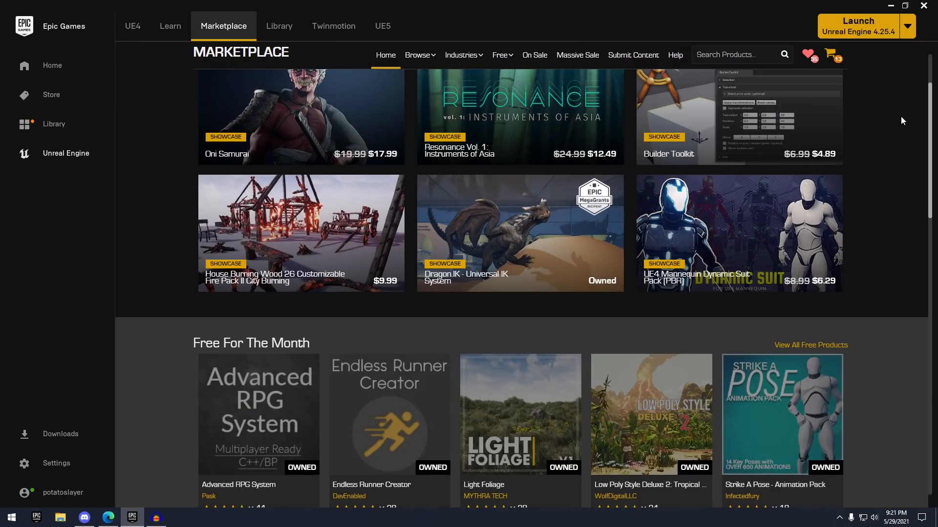
pyautogui.scroll(4, 880, 156)
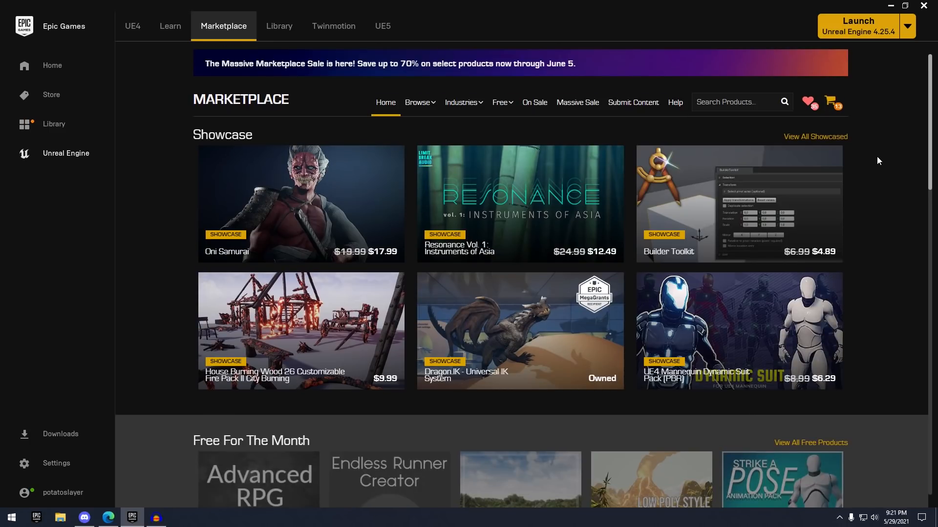
# Launch Unreal Engine 5.0.0 Early Access from the library and show the Games templates for a new project
pyautogui.click(279, 25)
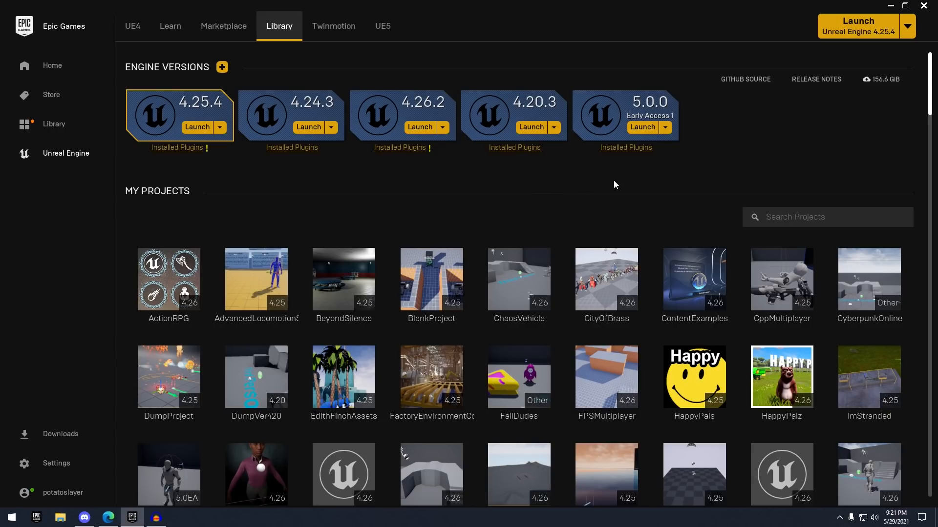
pyautogui.click(643, 127)
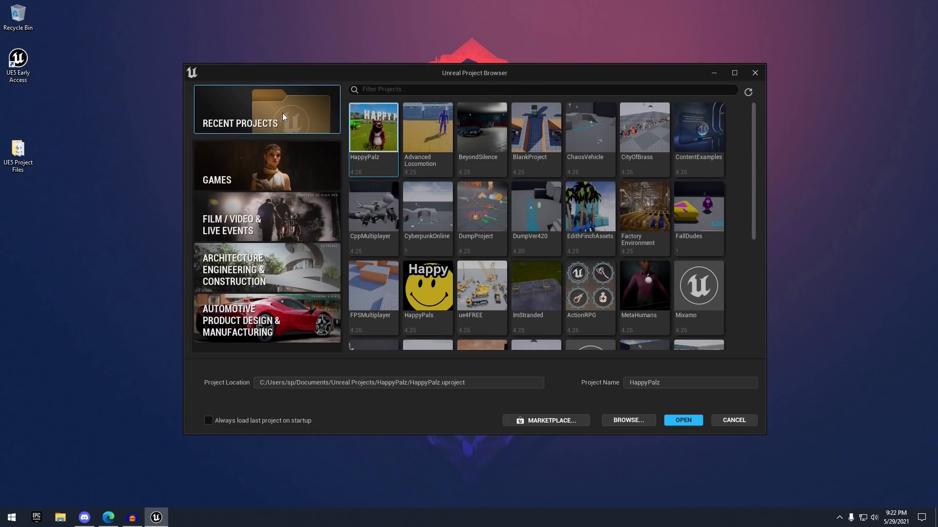
pyautogui.click(272, 172)
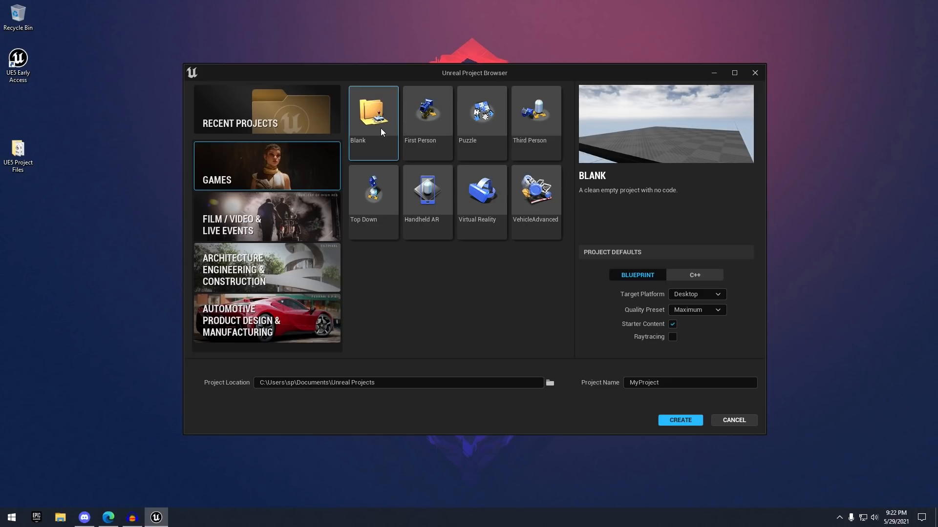
# Preview the First Person, Puzzle, Third Person, Top Down, Handheld AR, Virtual Reality and VehicleAdvanced templates
pyautogui.click(420, 125)
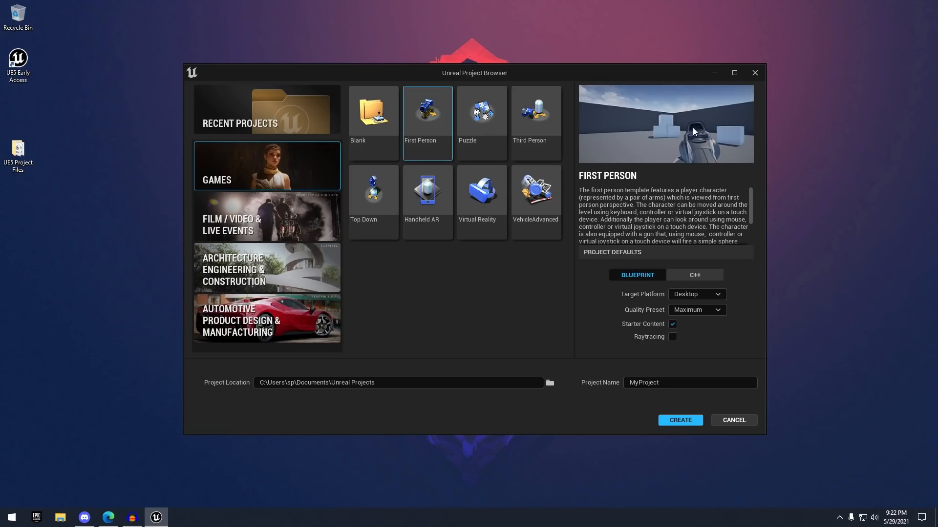
pyautogui.click(484, 120)
pyautogui.click(526, 124)
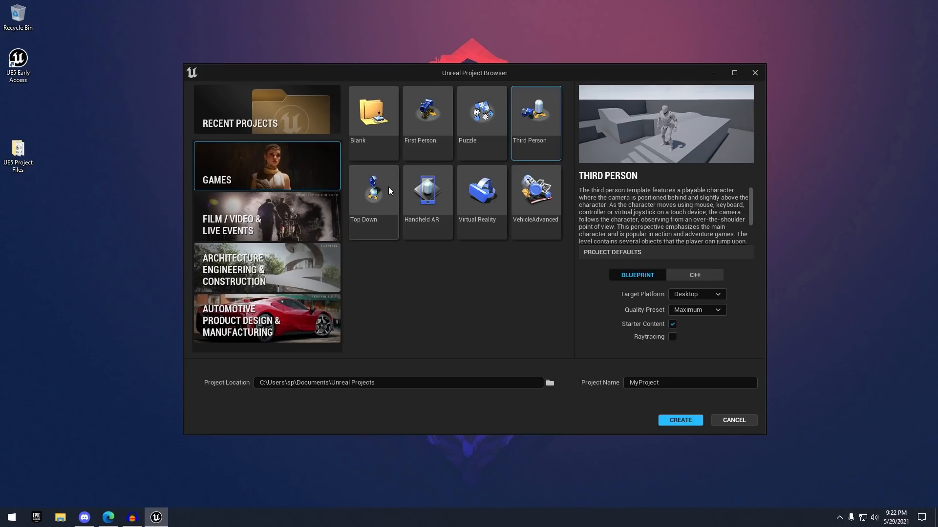
pyautogui.click(387, 189)
pyautogui.click(420, 192)
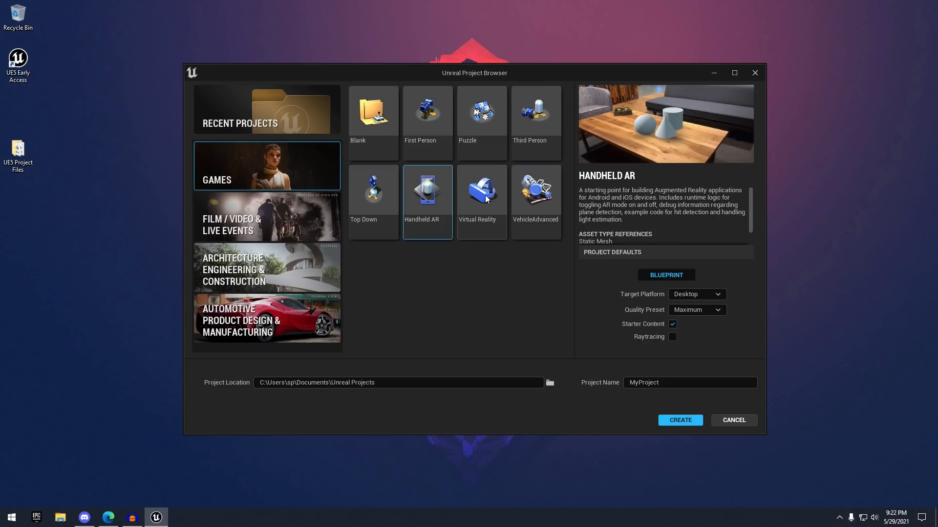
pyautogui.click(481, 193)
pyautogui.click(530, 196)
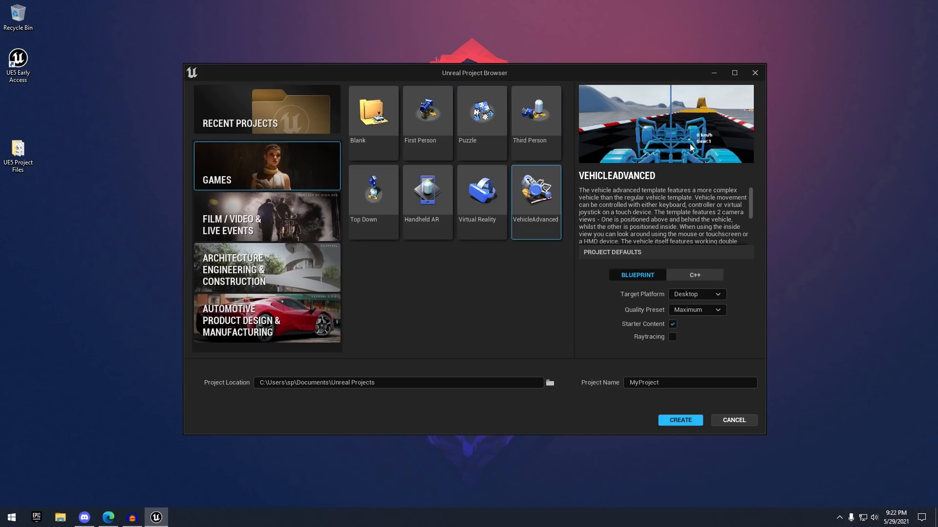
# Choose the Third Person template for the new project and set its target platform to Desktop
pyautogui.click(524, 126)
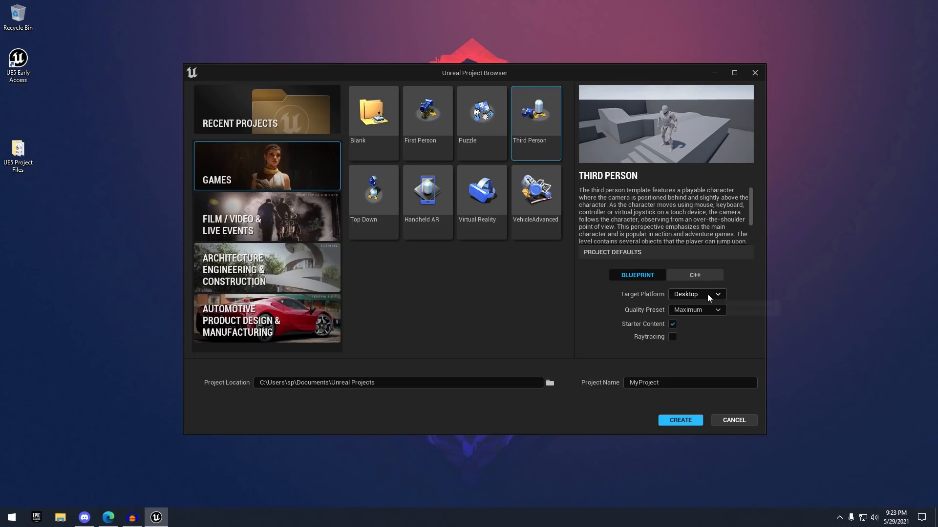
pyautogui.click(711, 294)
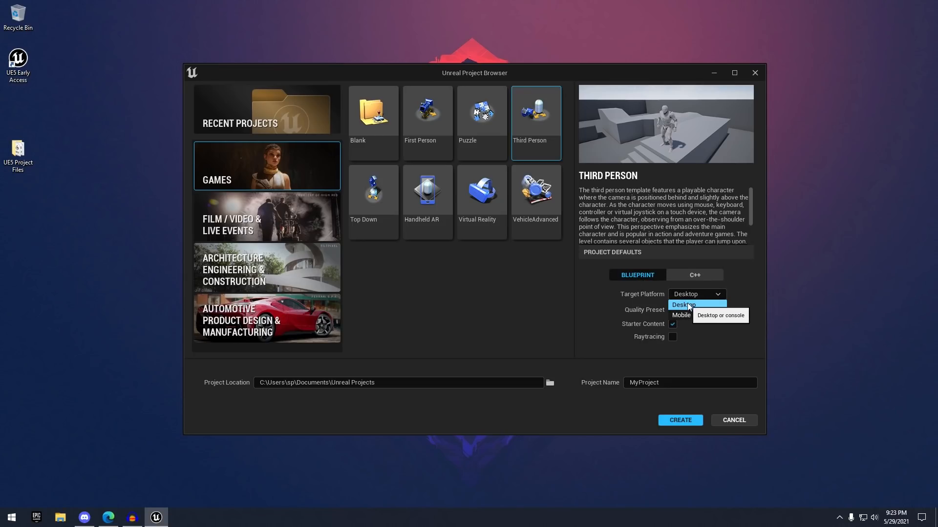
pyautogui.click(689, 306)
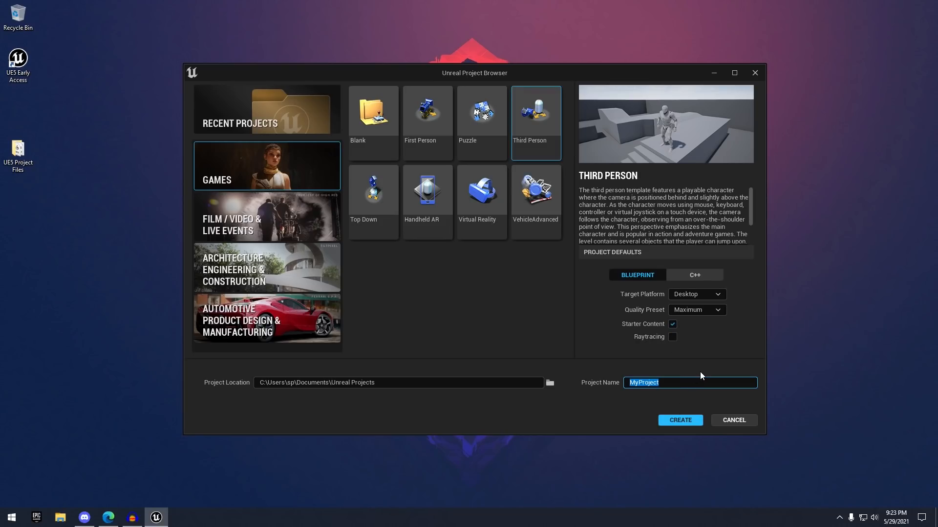
# Name the project UE5Tutorial and create it
pyautogui.write('Ue')
pyautogui.press('BackSpace')
pyautogui.write('ETutoria')
pyautogui.press('BackSpace')
pyautogui.press('BackSpace')
pyautogui.press('BackSpace')
pyautogui.press('BackSpace')
pyautogui.press('BackSpace')
pyautogui.press('BackSpace')
pyautogui.write('utorial')
pyautogui.click(675, 419)
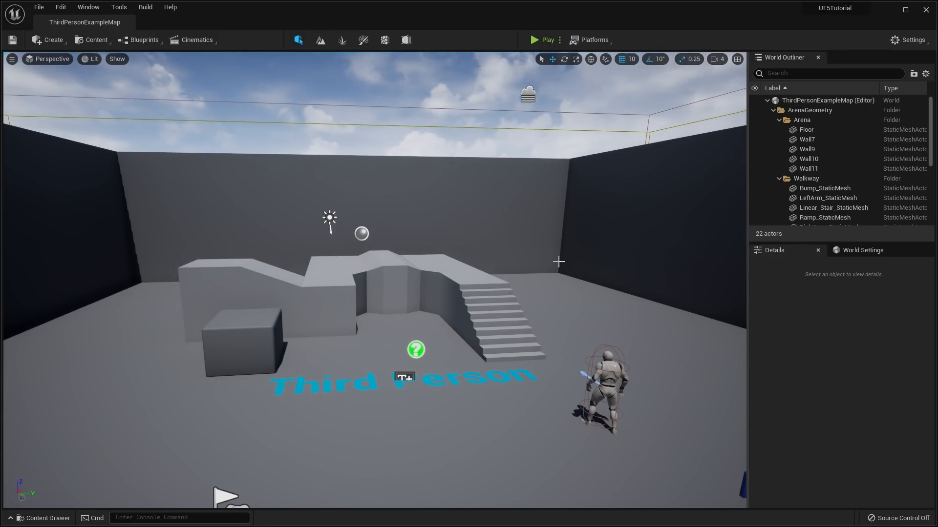
# Look around the Third Person example level by turning the camera and flying sideways and forward
pyautogui.moveTo(579, 252); pyautogui.dragTo(488, 252, button='right')
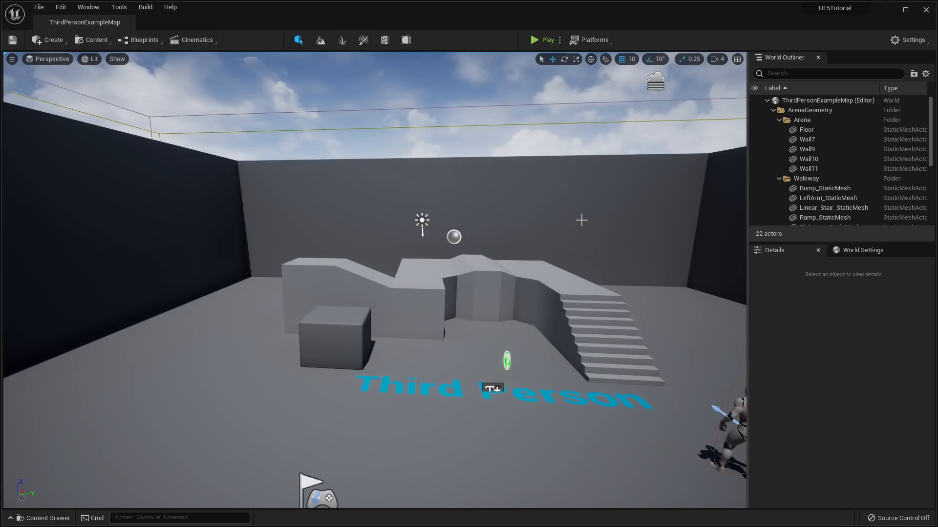
pyautogui.moveTo(580, 219); pyautogui.dragTo(684, 215, button='right')
pyautogui.moveTo(580, 220); pyautogui.dragTo(580, 220, button='right')
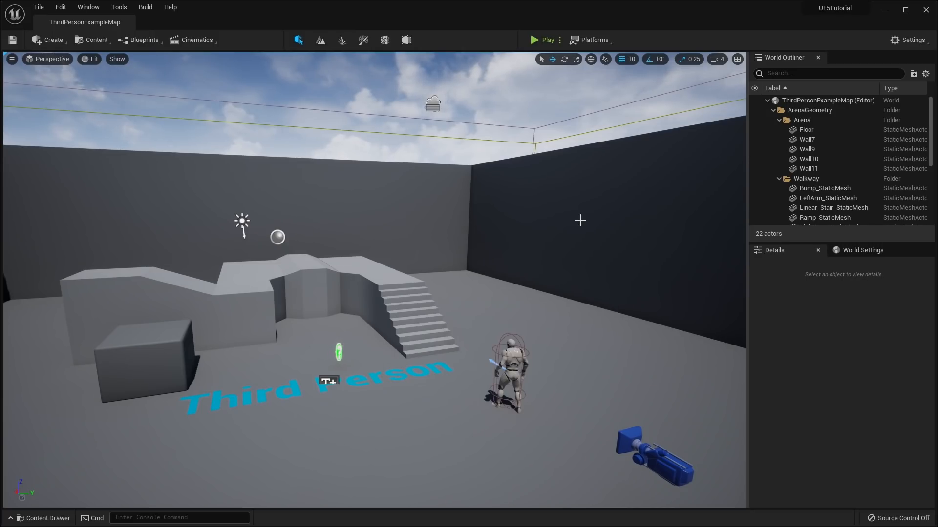
pyautogui.press('a')
pyautogui.press('d')
pyautogui.press('w')
pyautogui.press('a')
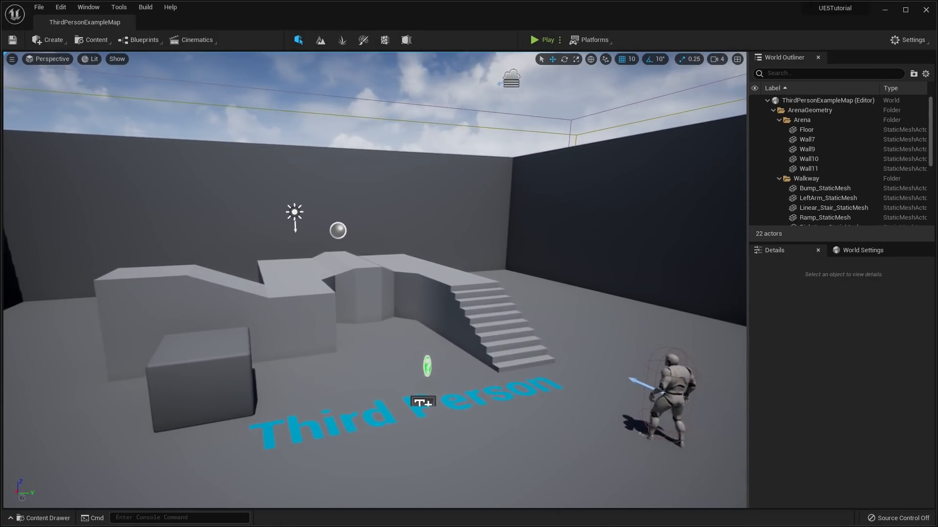
# Fly the camera forward, backward and sideways around the arena while turning the view toward the walkway and character
pyautogui.press('s')
pyautogui.press('d')
pyautogui.press('a')
pyautogui.moveTo(580, 217); pyautogui.dragTo(579, 218, button='right')
pyautogui.press('s')
pyautogui.press('w')
pyautogui.press('d')
pyautogui.press('a')
pyautogui.press('s')
pyautogui.press('w')
pyautogui.press('a')
pyautogui.press('w')
pyautogui.press('s')
pyautogui.moveTo(615, 180); pyautogui.dragTo(615, 180, button='right')
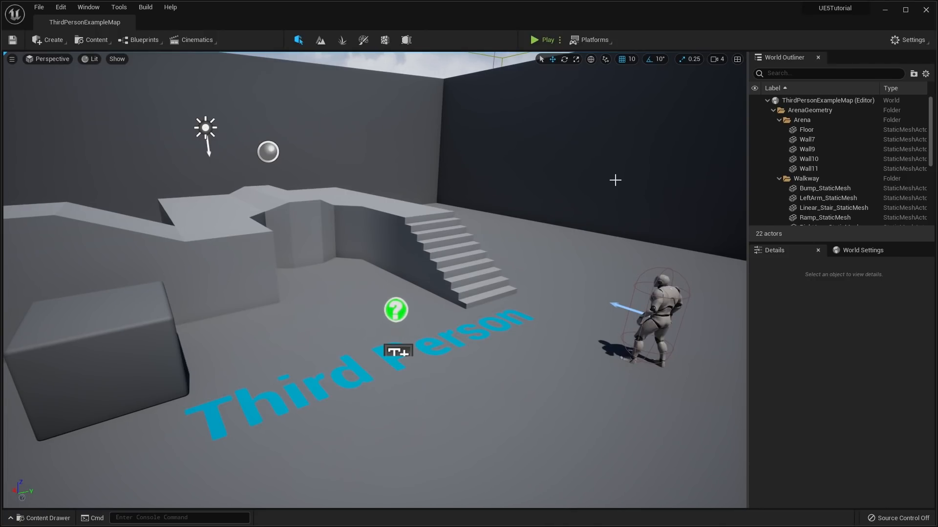
# Move the camera toward the staircase and back, and pan across the Third Person floor text
pyautogui.moveTo(616, 180); pyautogui.dragTo(615, 180, button='right')
pyautogui.press('w')
pyautogui.press('s')
pyautogui.press('w')
pyautogui.press('s')
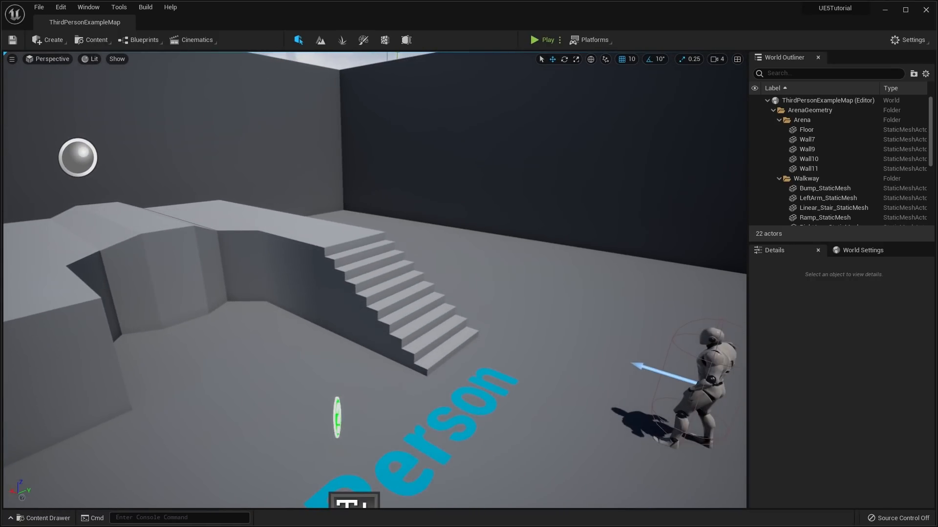
pyautogui.moveTo(560, 258); pyautogui.dragTo(481, 298, button='middle')
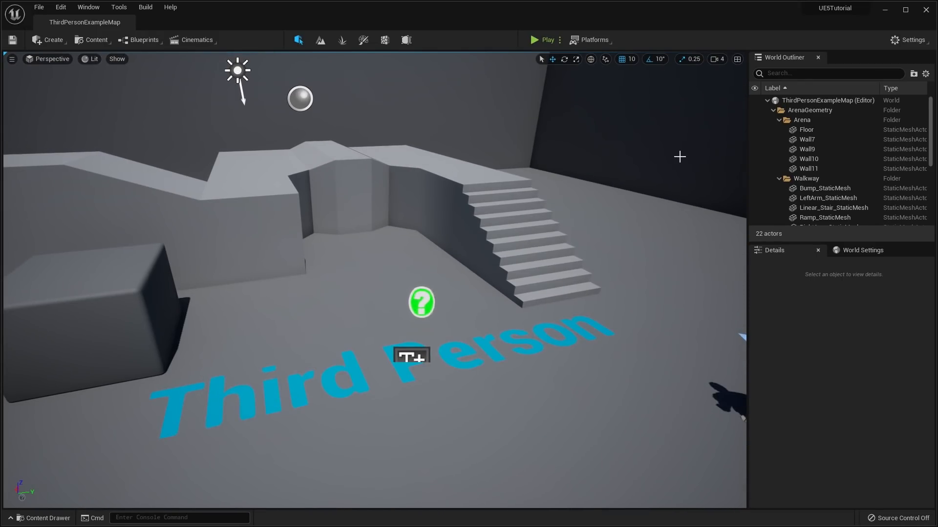
# Set the camera speed to 6 and test it by flying out of the arena and back in
pyautogui.click(717, 59)
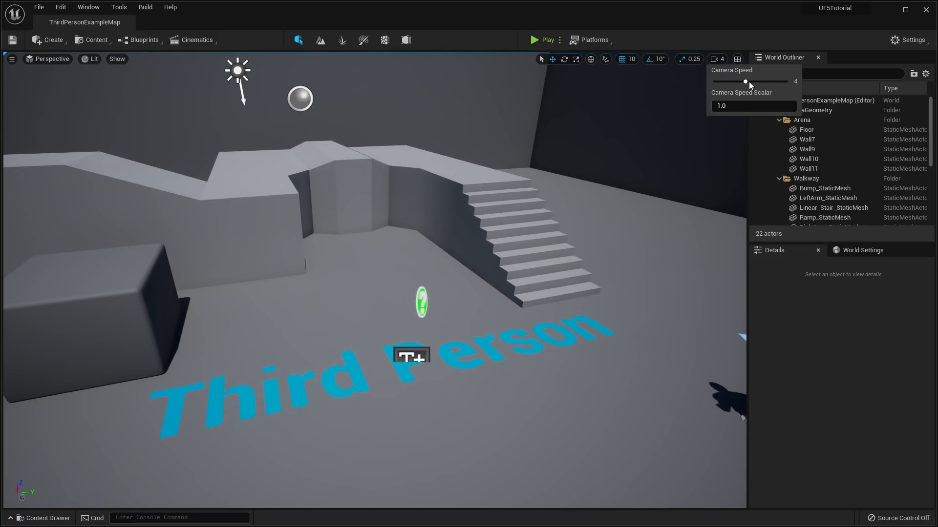
pyautogui.moveTo(749, 81); pyautogui.dragTo(767, 81)
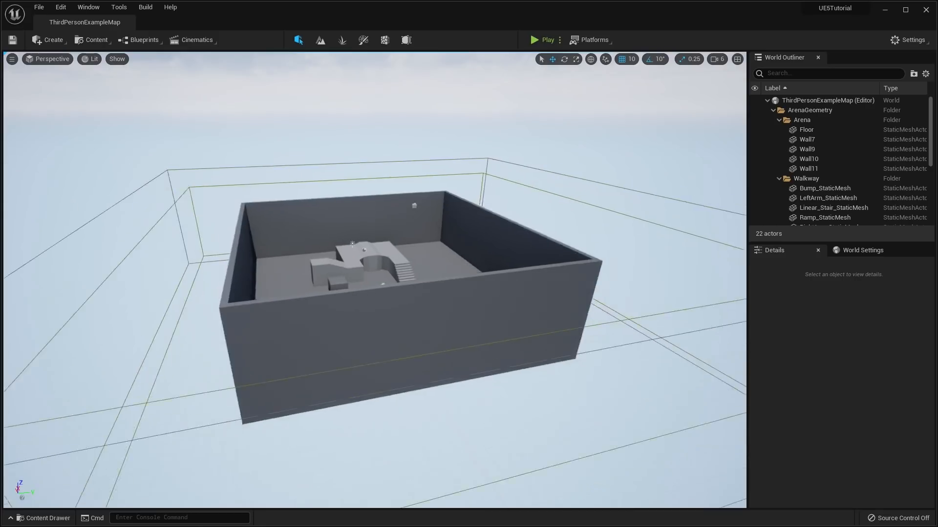
pyautogui.press('s')
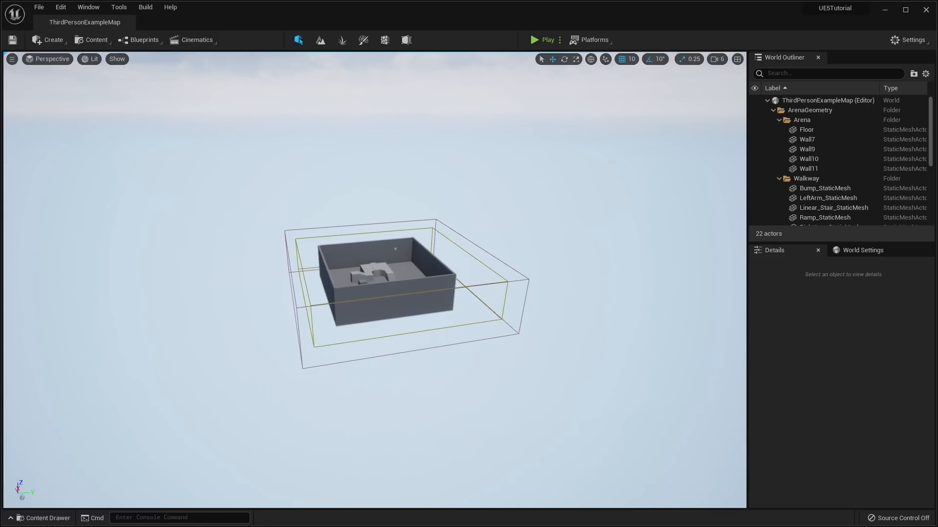
pyautogui.press('w')
pyautogui.press('s')
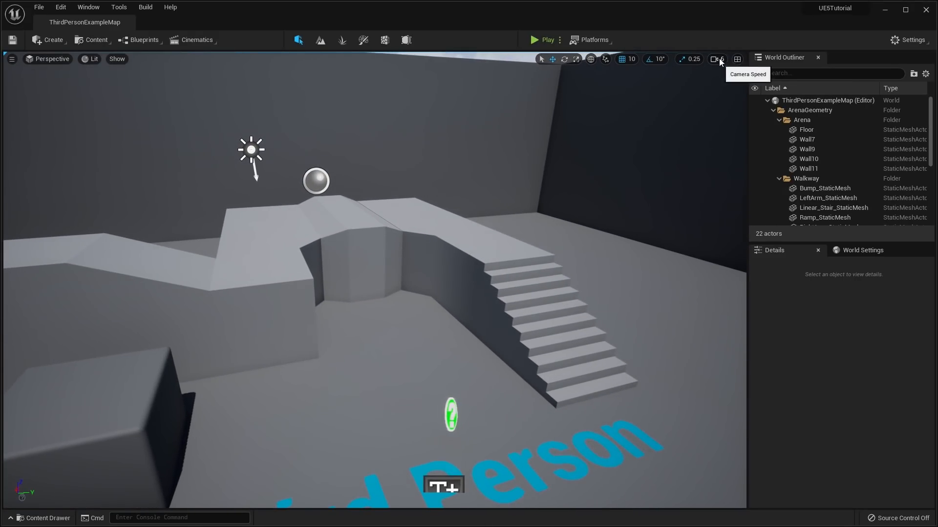
# Set the camera speed to 3 and test it by flying backward and forward in the arena
pyautogui.click(719, 58)
pyautogui.click(737, 81)
pyautogui.press('s')
pyautogui.moveTo(691, 146)
pyautogui.mouseDown(button='right')
pyautogui.moveTo(781, 206)
pyautogui.moveTo(678, 145)
pyautogui.mouseUp(button='right')
pyautogui.press('w')
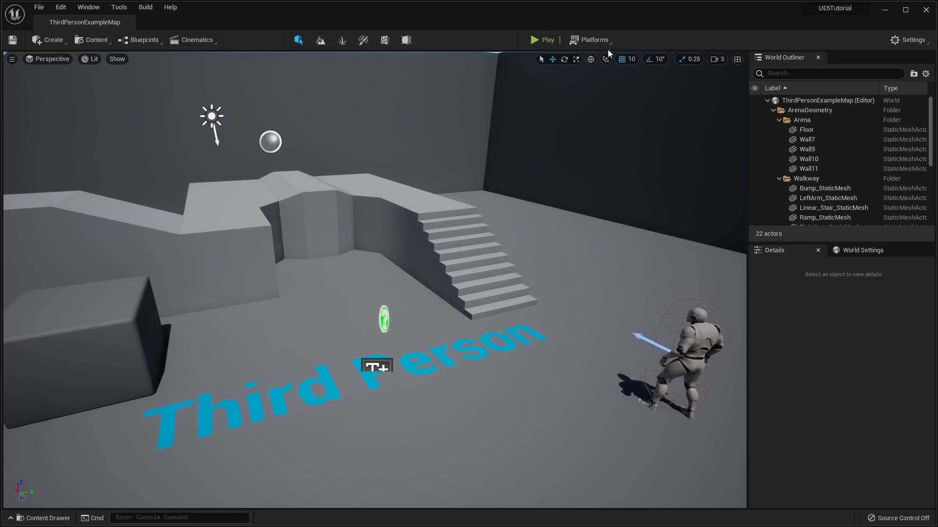
# Look over the editor's file and project commands, recent projects, window options and help resources
pyautogui.click(32, 9)
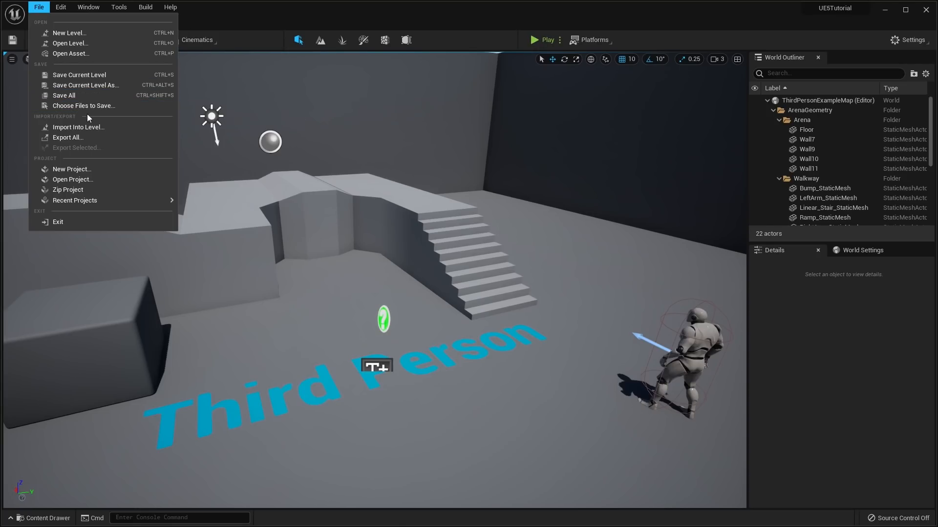
pyautogui.moveTo(79, 200)
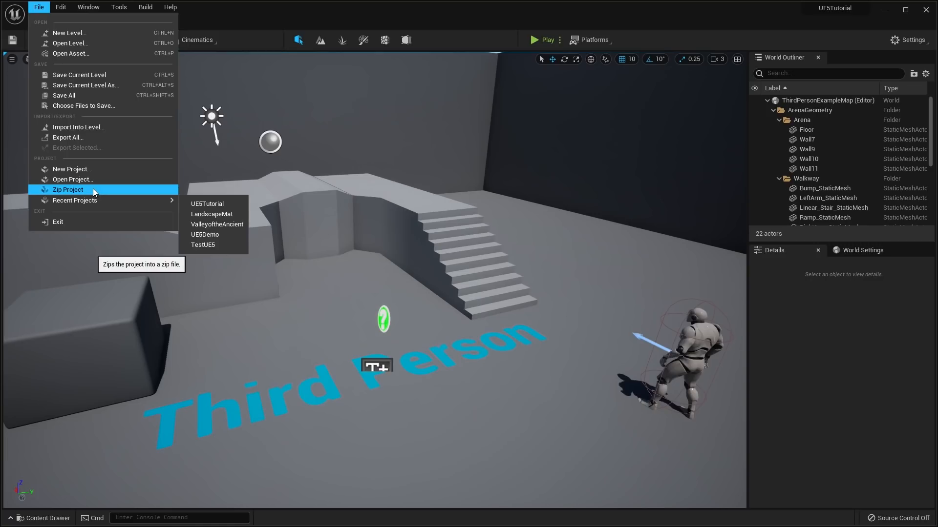
pyautogui.moveTo(63, 8)
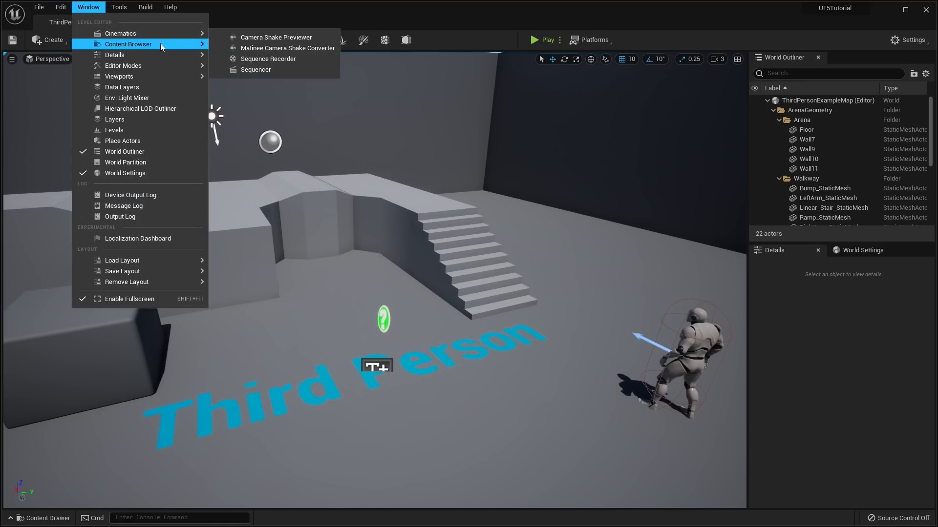
pyautogui.moveTo(123, 12)
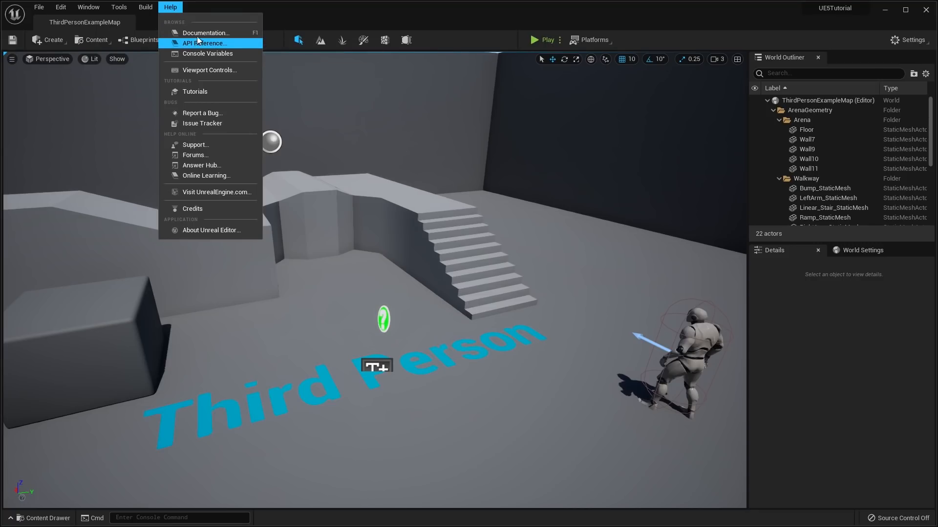
pyautogui.click(87, 31)
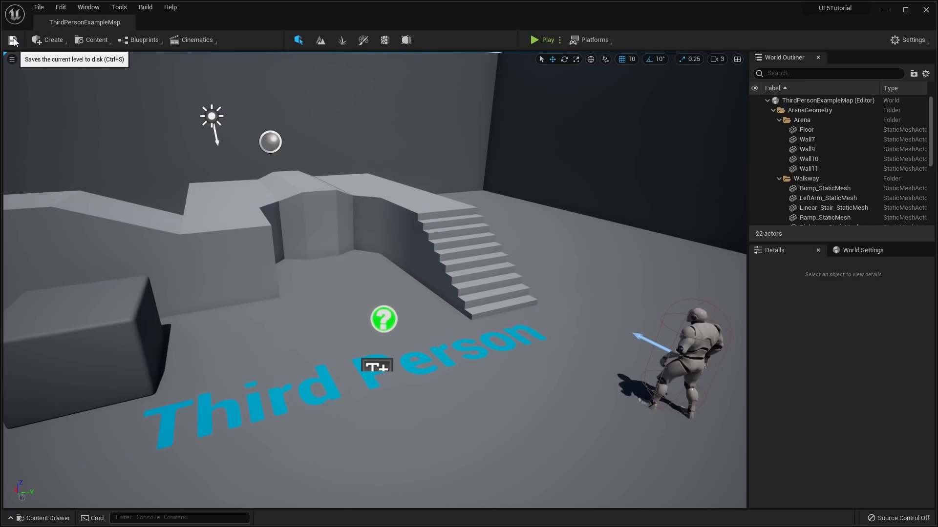
# Examine the actors that can be created, including lights, shapes, cinematic cameras, visual effects, volumes and all classes
pyautogui.click(52, 40)
pyautogui.click(51, 40)
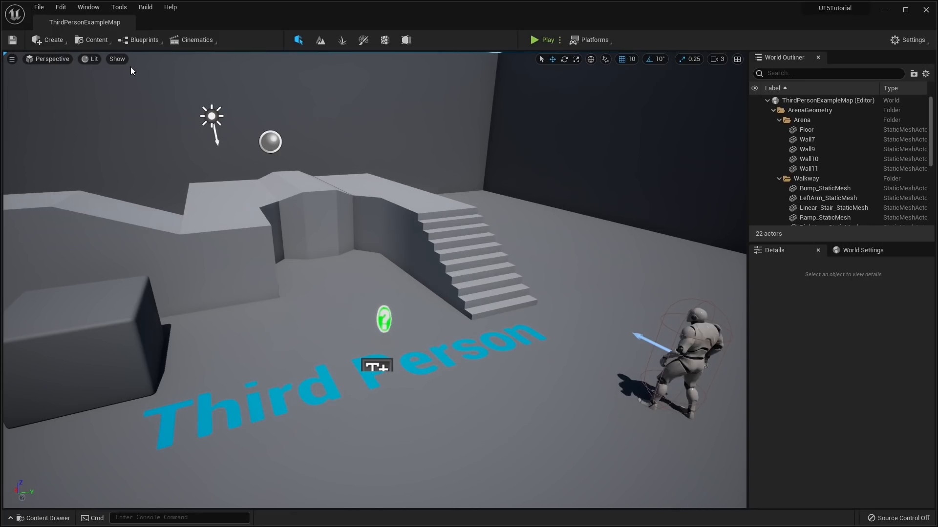
pyautogui.click(49, 43)
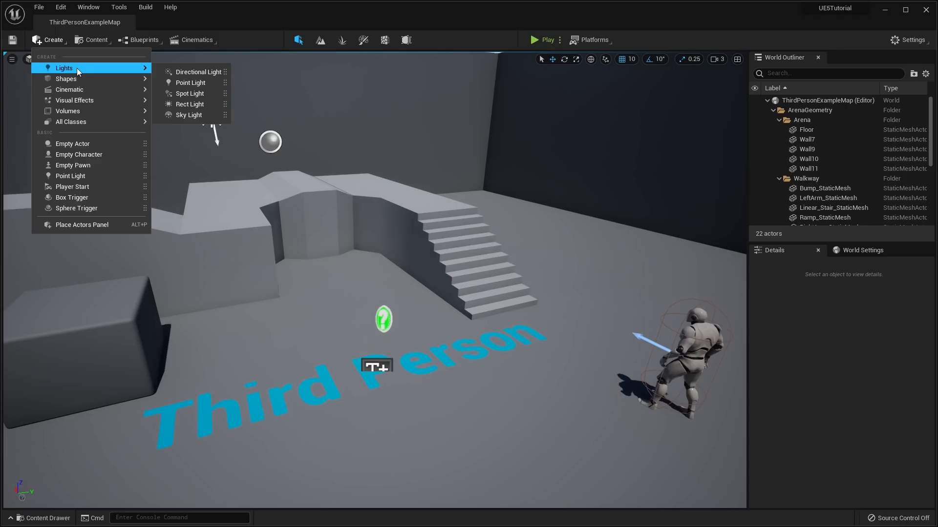
pyautogui.moveTo(73, 79)
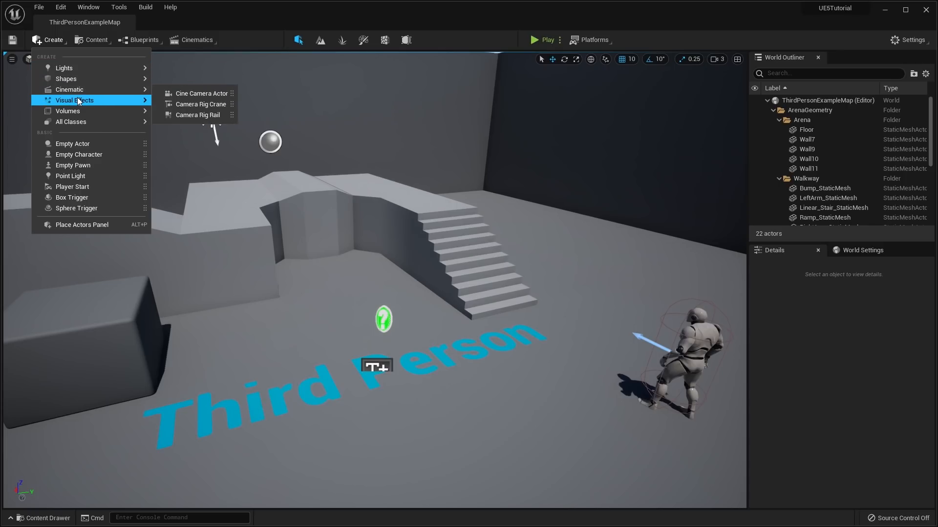
pyautogui.moveTo(88, 101)
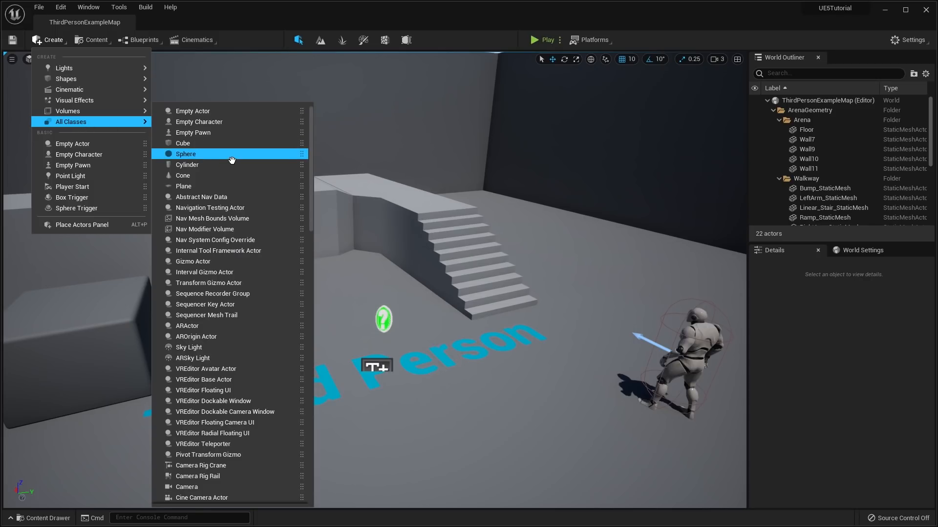
pyautogui.scroll(-3, 224, 165)
pyautogui.scroll(-5, 224, 166)
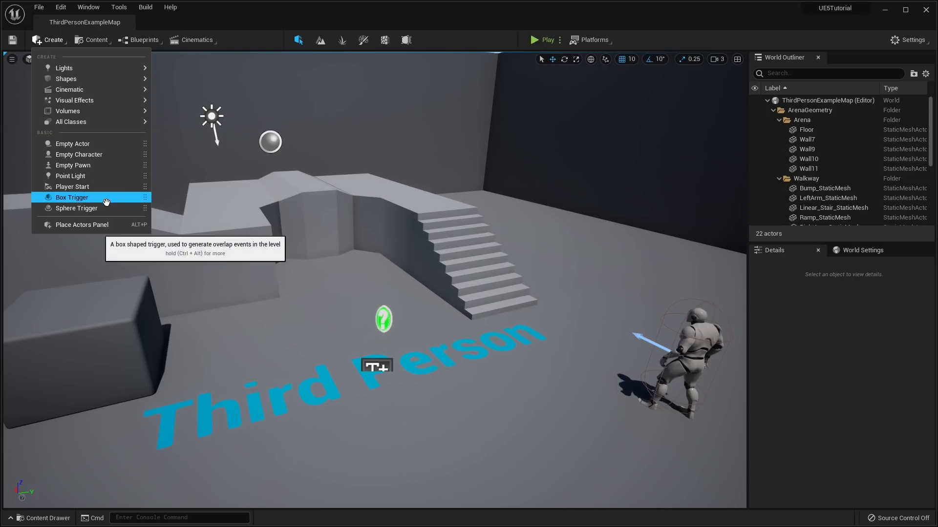
# Review the available content browser, Blueprint and cinematic sequence commands
pyautogui.click(104, 44)
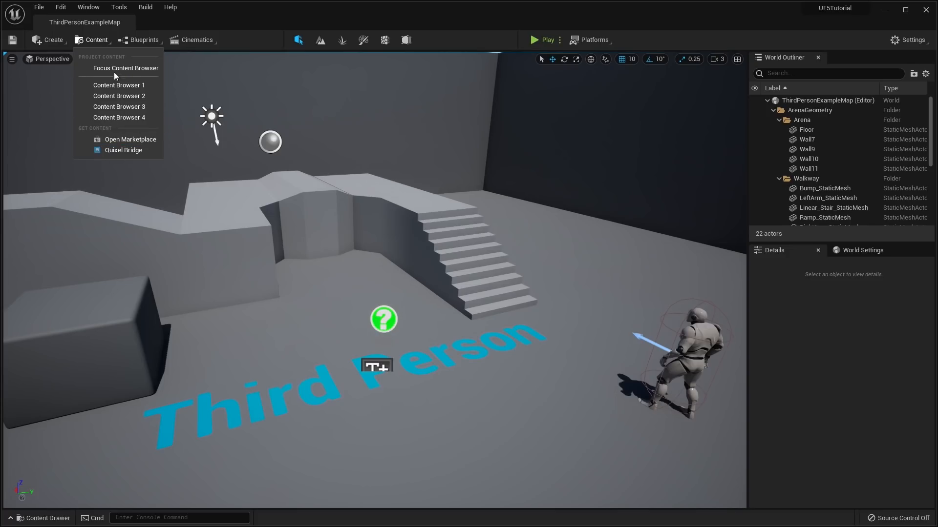
pyautogui.click(143, 41)
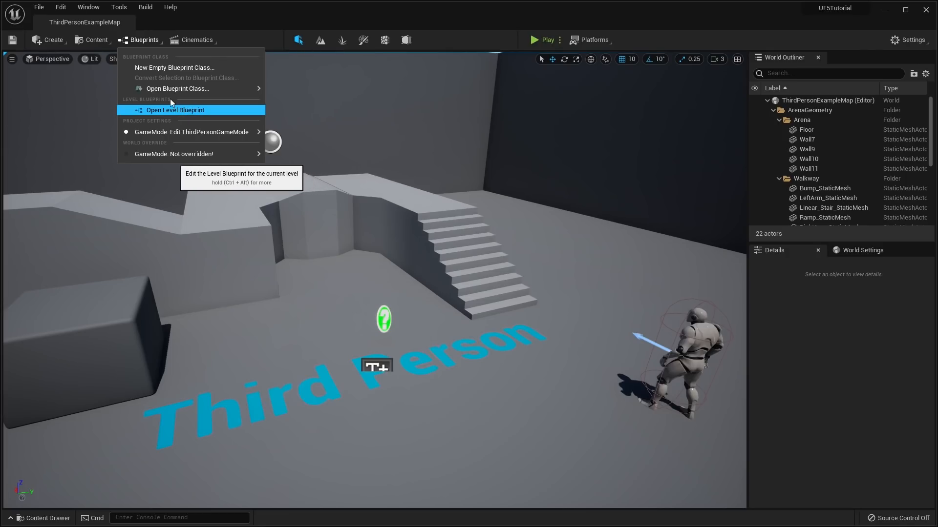
pyautogui.click(199, 42)
pyautogui.click(206, 42)
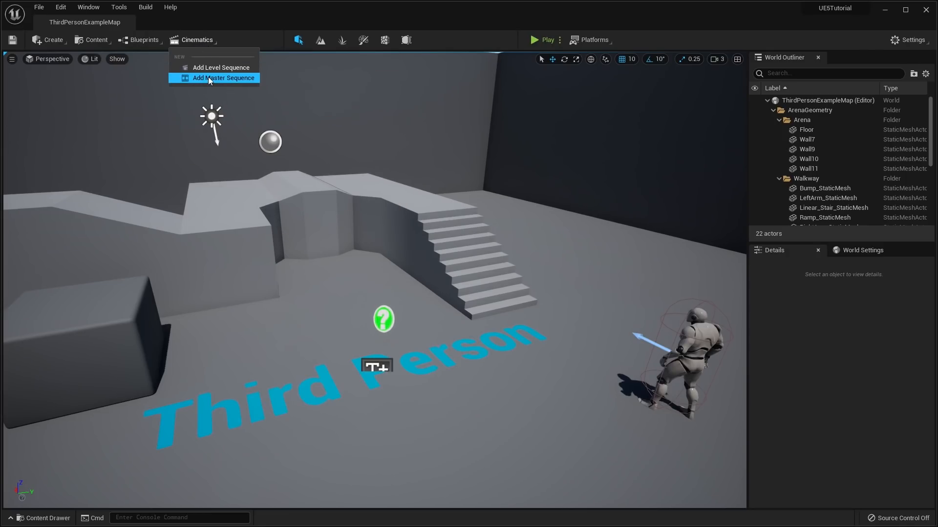
pyautogui.click(198, 41)
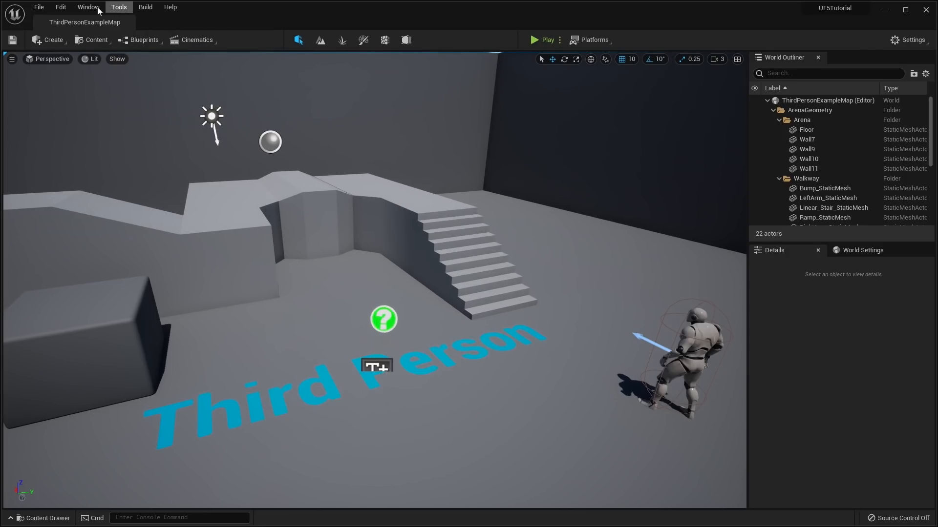
# Try out the viewport's frames-per-second display and look over the remaining viewport options
pyautogui.click(12, 59)
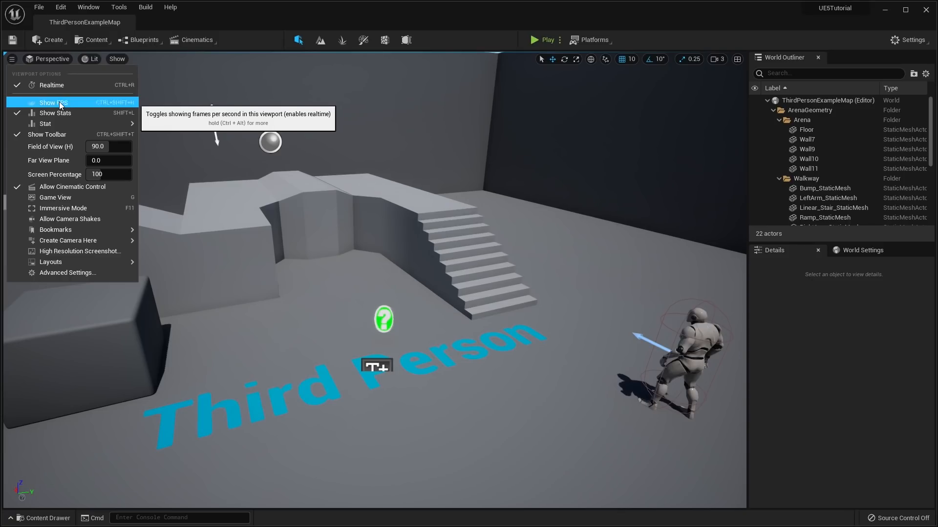
pyautogui.click(60, 102)
pyautogui.click(12, 59)
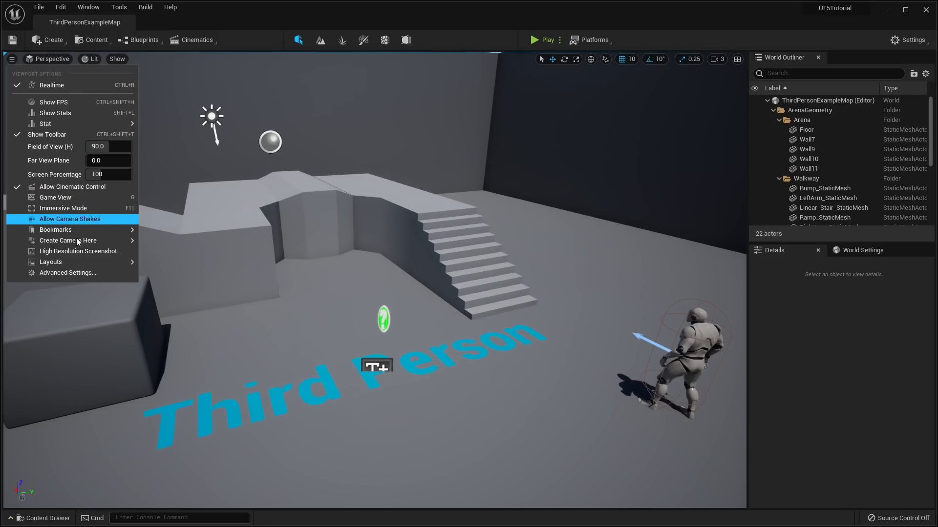
# Inspect the level layout up close in the Top orthographic view and return to the Perspective view
pyautogui.click(37, 59)
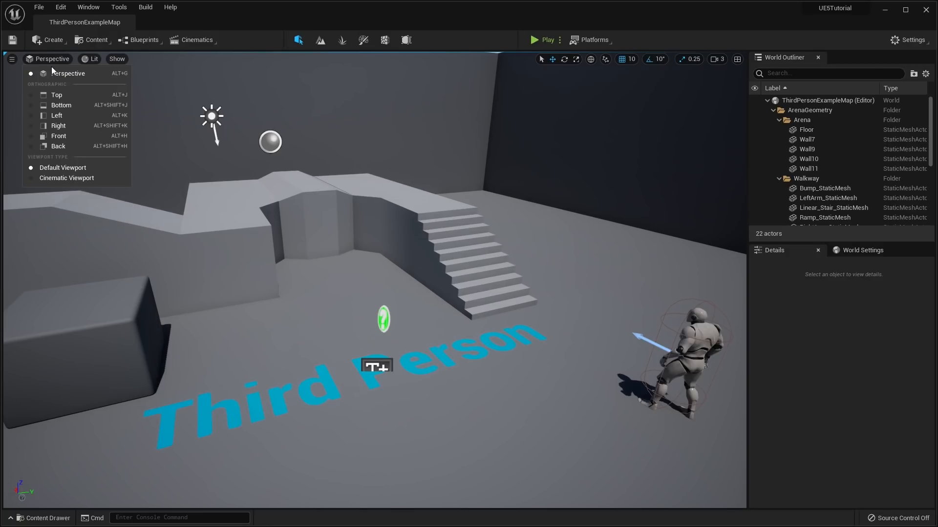
pyautogui.click(60, 95)
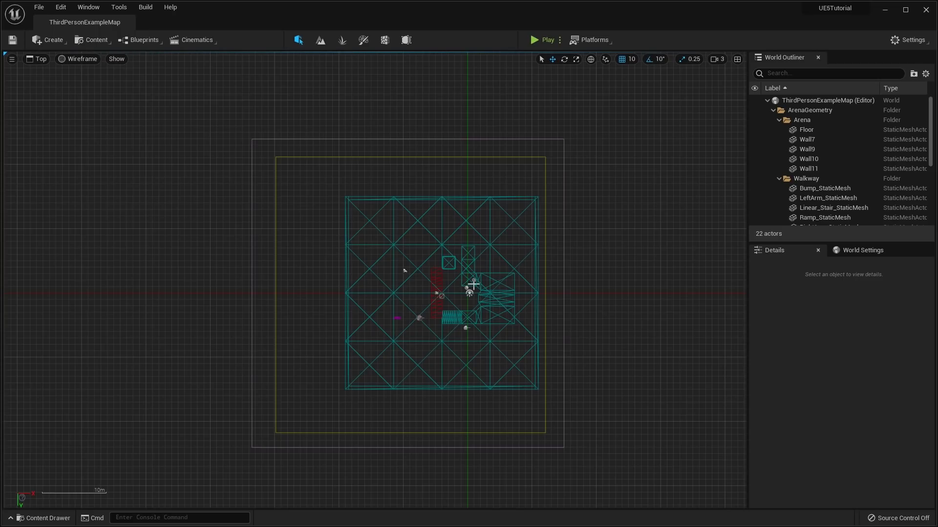
pyautogui.scroll(3, 473, 284)
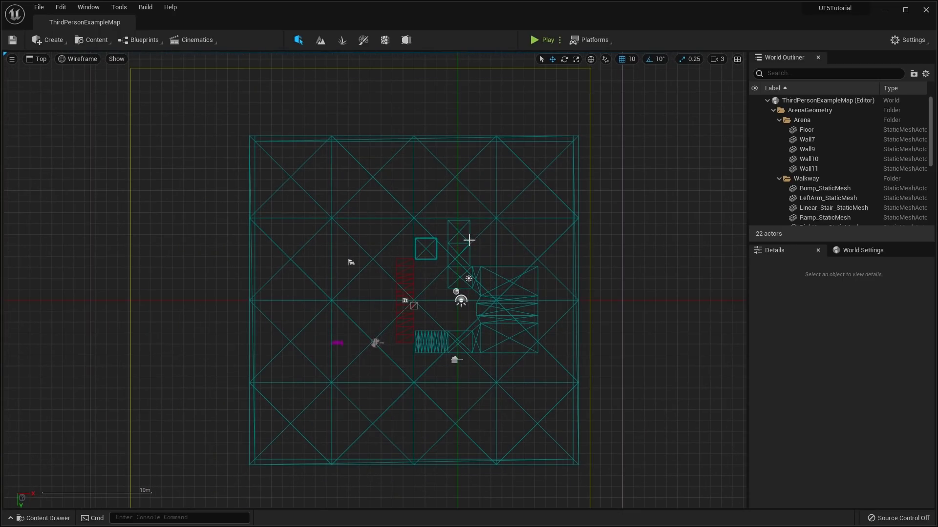
pyautogui.scroll(5, 459, 295)
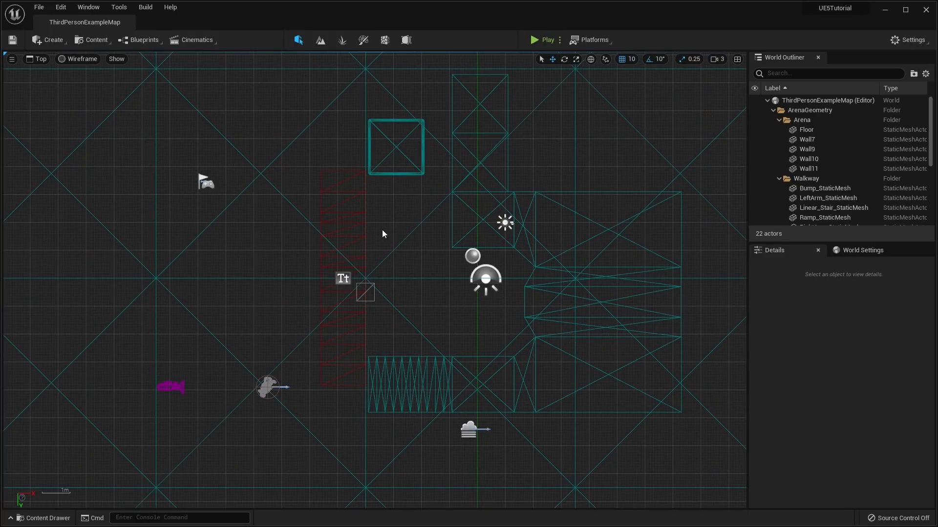
pyautogui.click(39, 59)
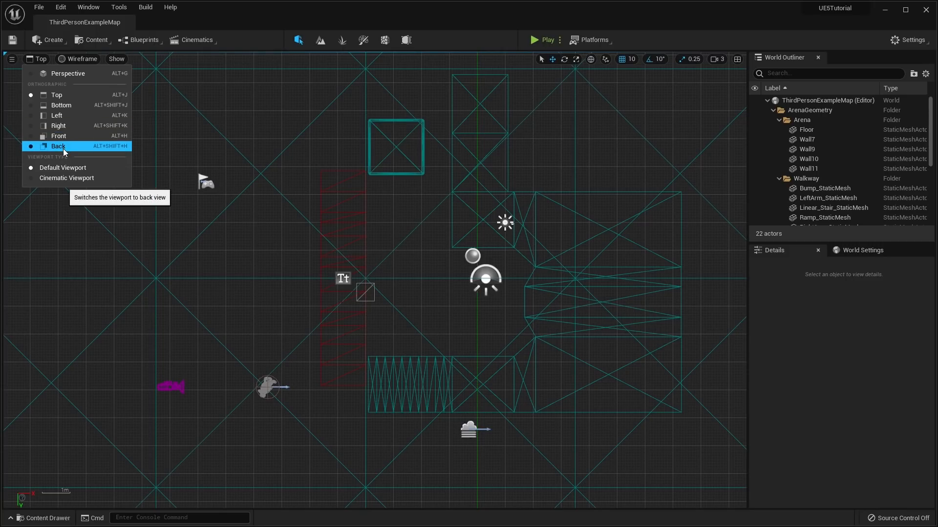
pyautogui.click(60, 73)
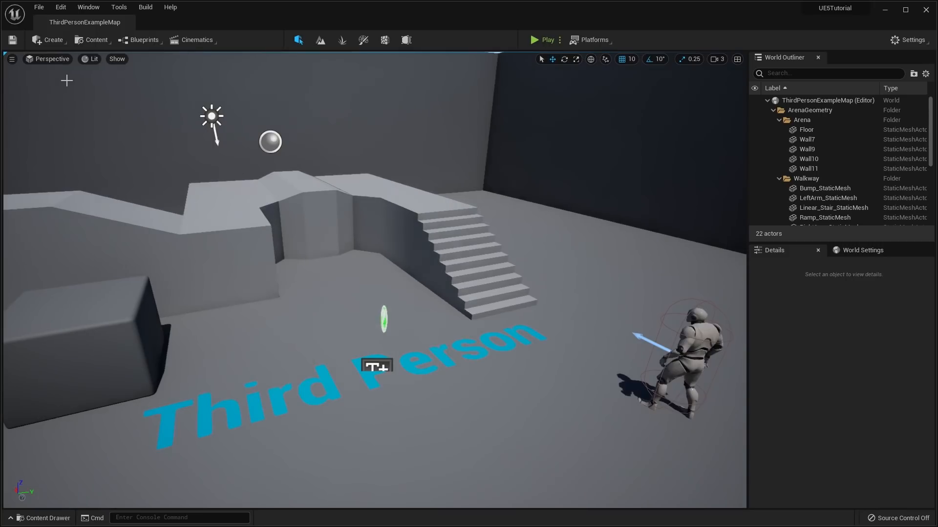
# Compare the Unlit, Wireframe, Detail Lighting and Visibility Collision view modes on the level, and return to Lit
pyautogui.click(88, 60)
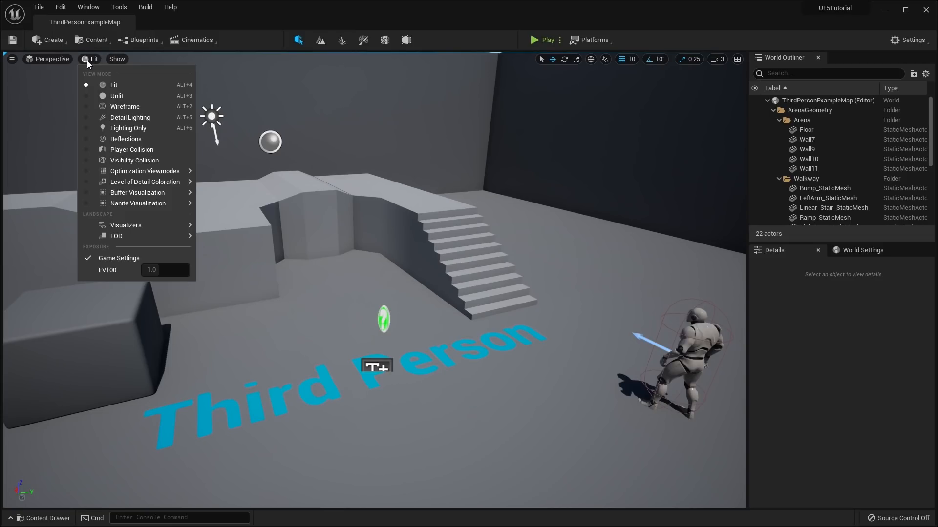
pyautogui.click(114, 95)
pyautogui.click(92, 60)
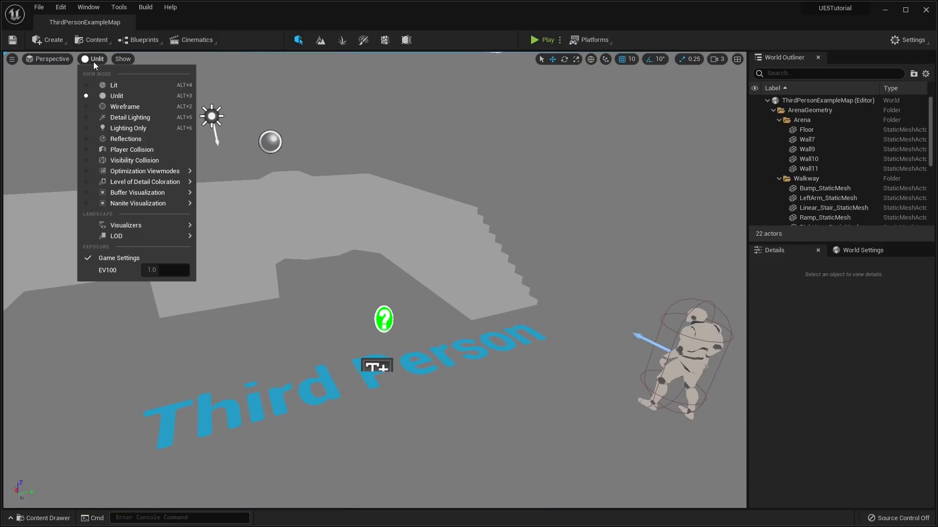
pyautogui.click(118, 105)
pyautogui.click(107, 63)
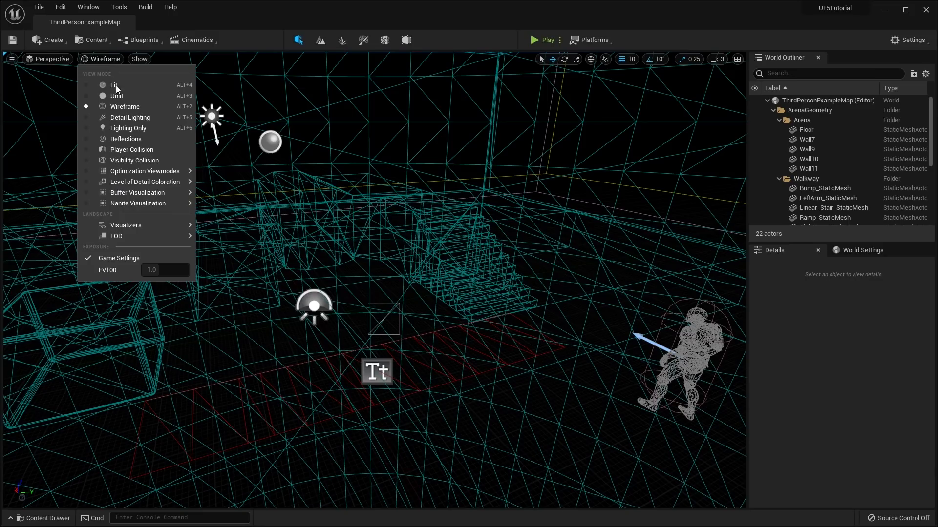
pyautogui.click(133, 120)
pyautogui.click(112, 64)
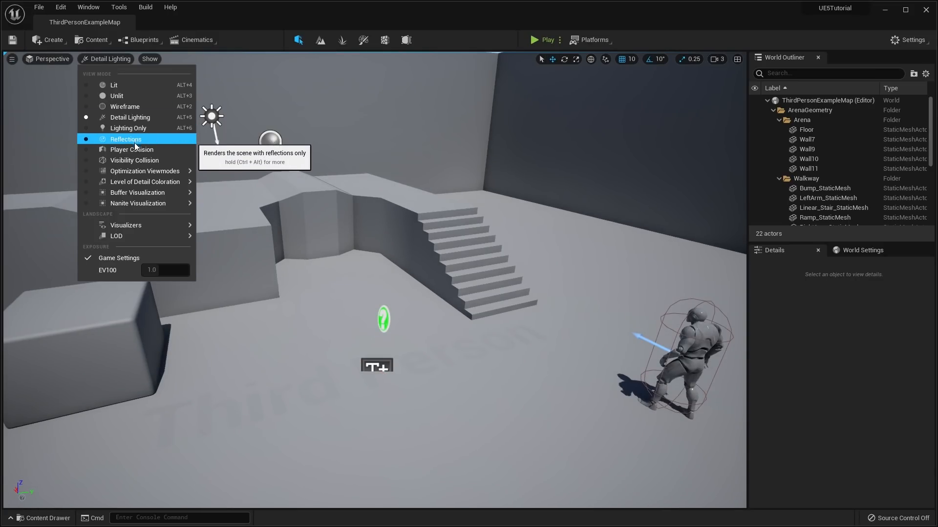
pyautogui.click(133, 160)
pyautogui.click(108, 60)
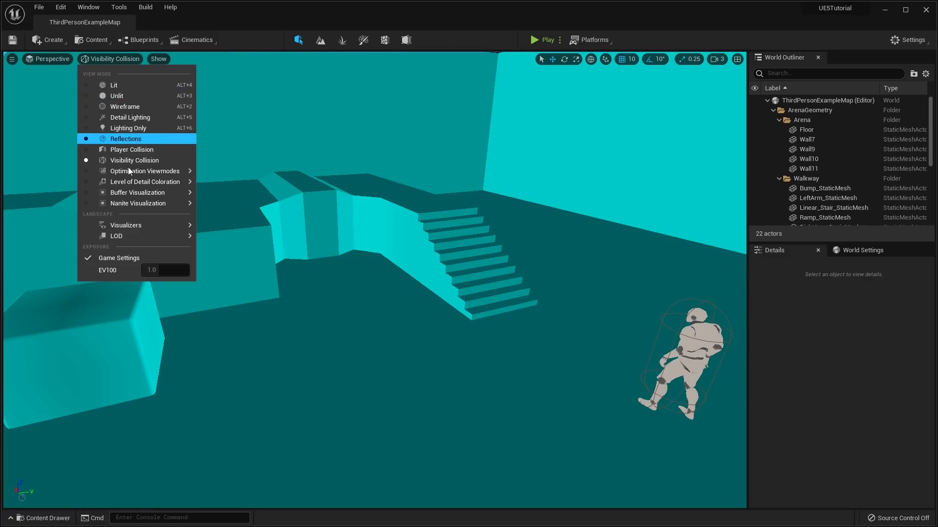
pyautogui.click(114, 85)
# Review the viewport's show flags, including the advanced ones
pyautogui.click(110, 62)
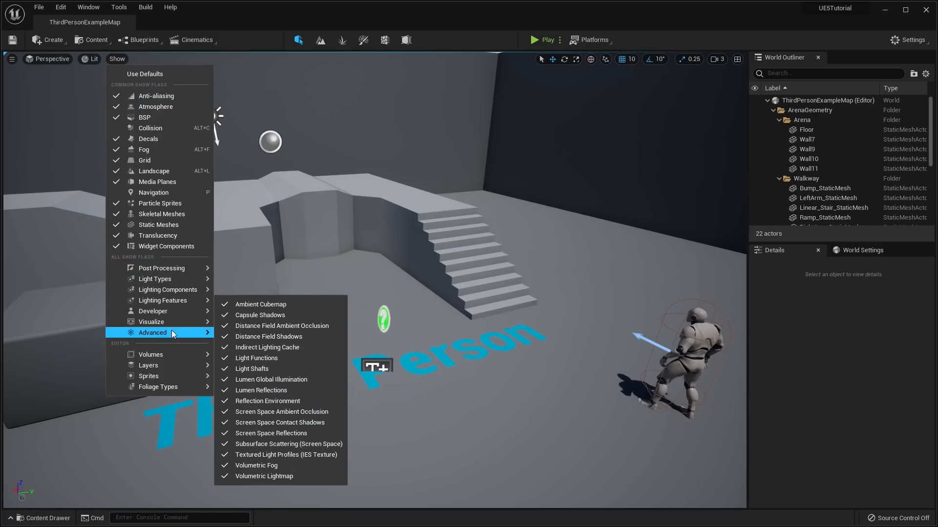
pyautogui.click(186, 170)
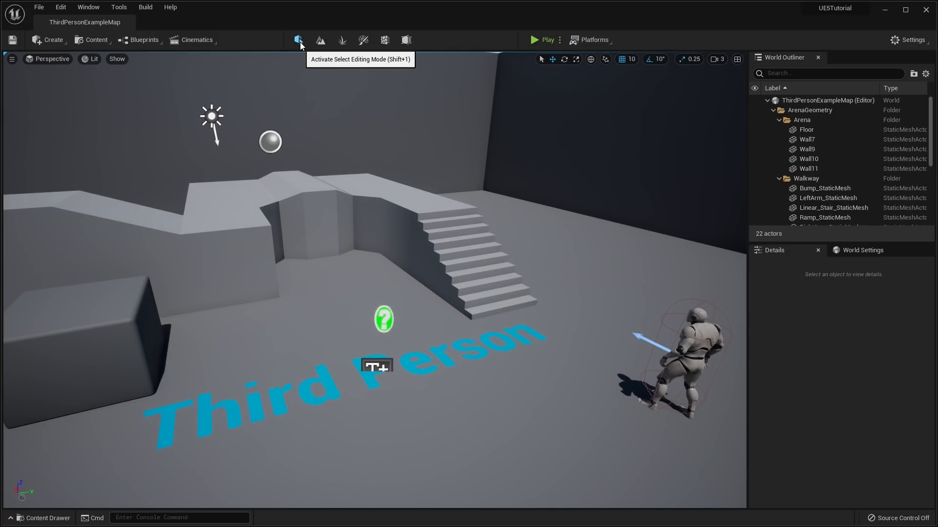
# Try out object selection in Select mode on the staircase mesh and the ramp mesh
pyautogui.click(459, 254)
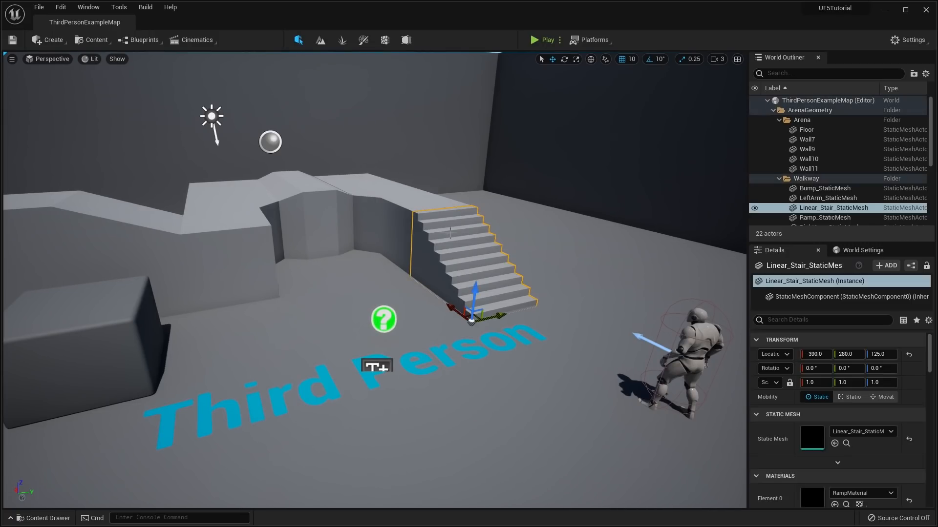
pyautogui.click(327, 220)
pyautogui.moveTo(327, 220); pyautogui.dragTo(295, 232, button='right')
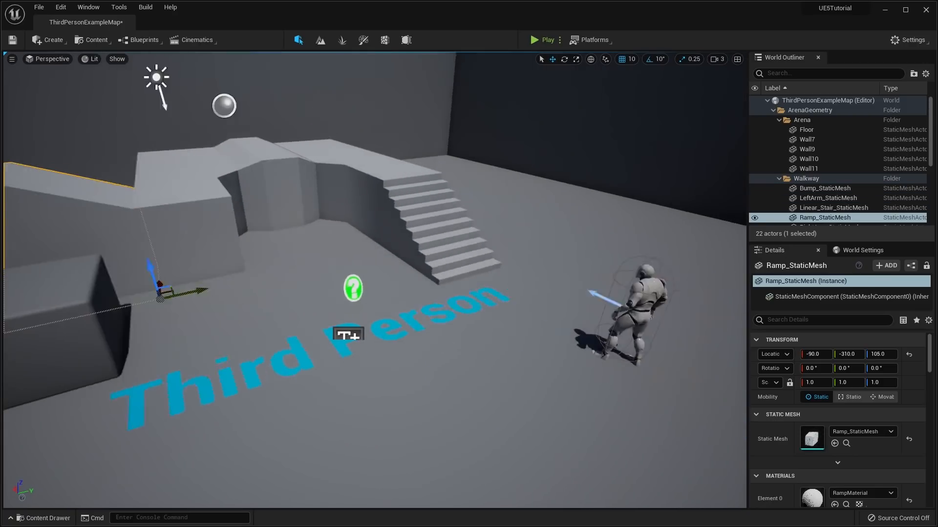
# Examine the Landscape, Foliage, Mesh Paint, Fracture and Brush Editing modes one after another, and return to Select mode
pyautogui.click(323, 42)
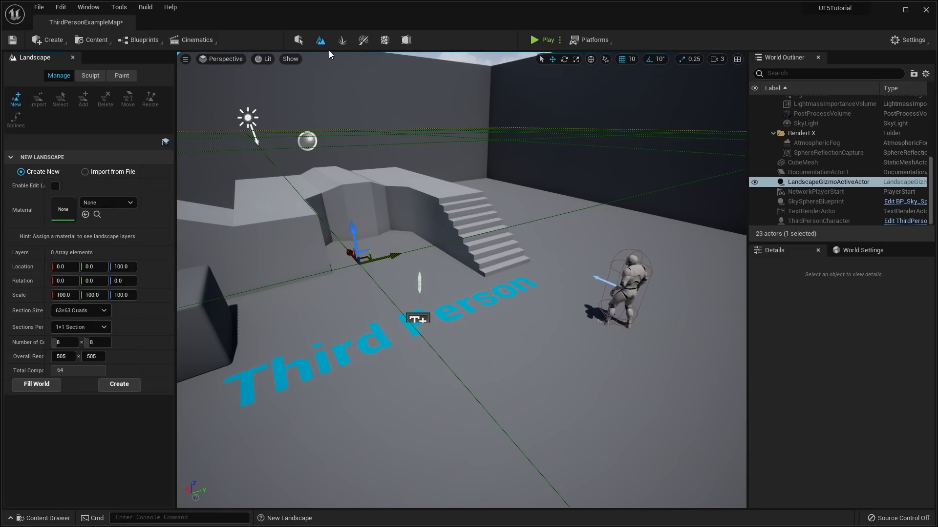
pyautogui.click(342, 39)
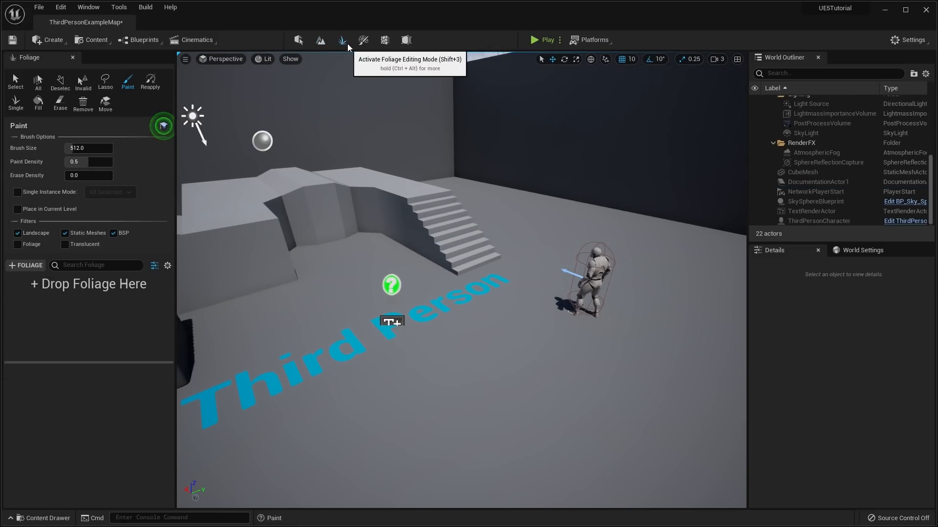
pyautogui.moveTo(516, 239); pyautogui.dragTo(572, 239, button='right')
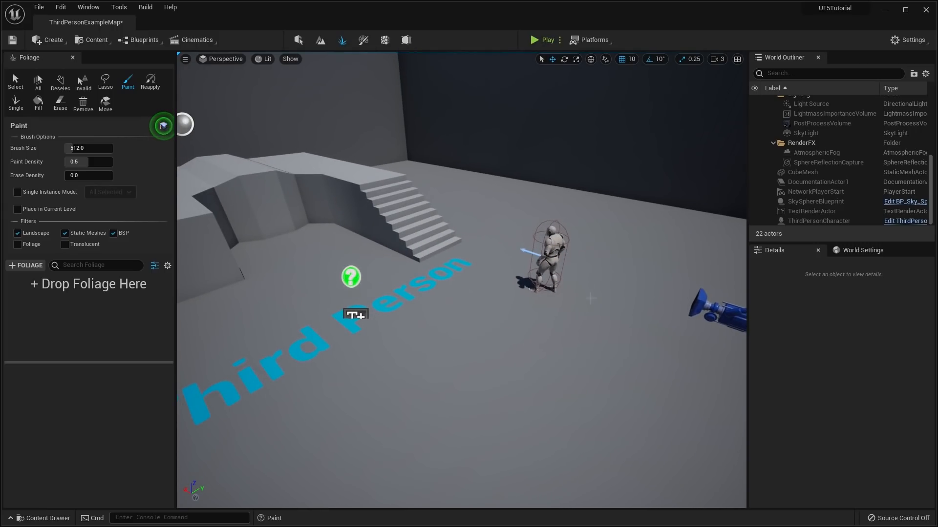
pyautogui.click(363, 40)
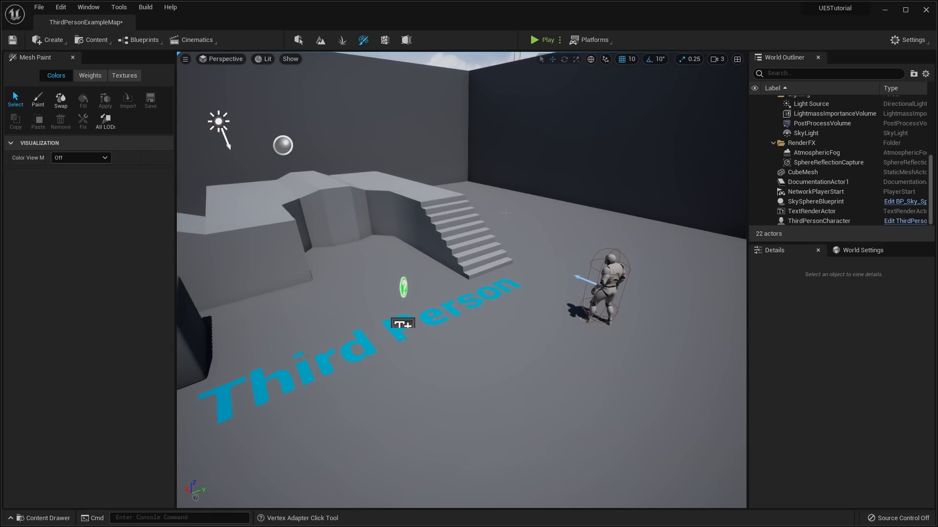
pyautogui.scroll(-3, 400, 210)
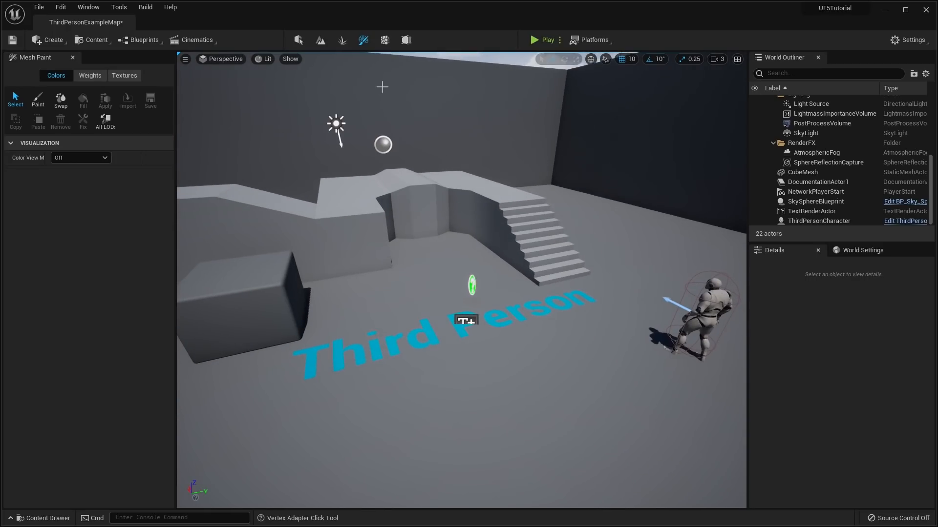
pyautogui.click(385, 39)
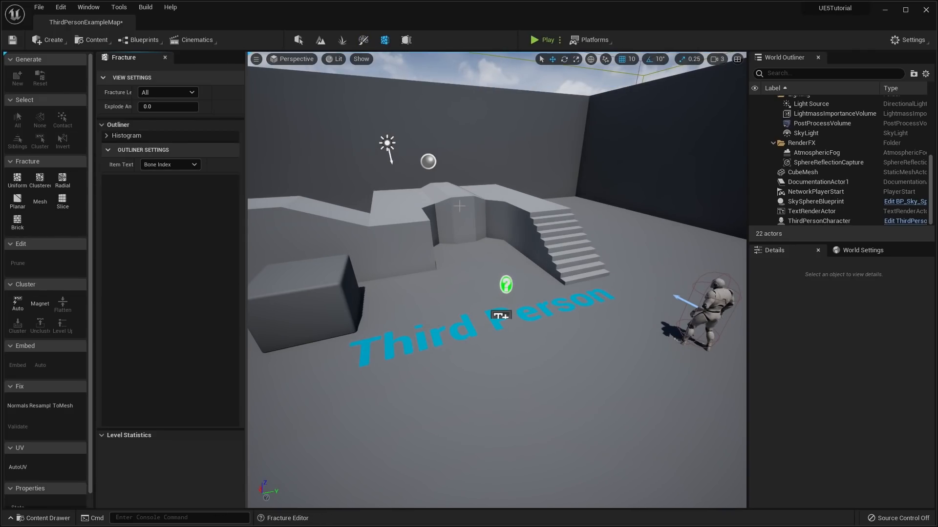
pyautogui.moveTo(455, 203); pyautogui.dragTo(406, 203, button='right')
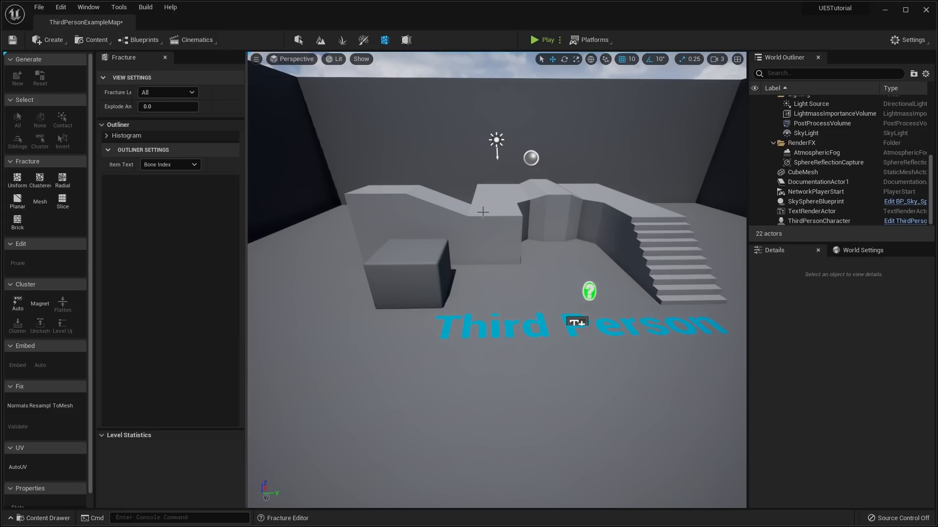
pyautogui.click(406, 40)
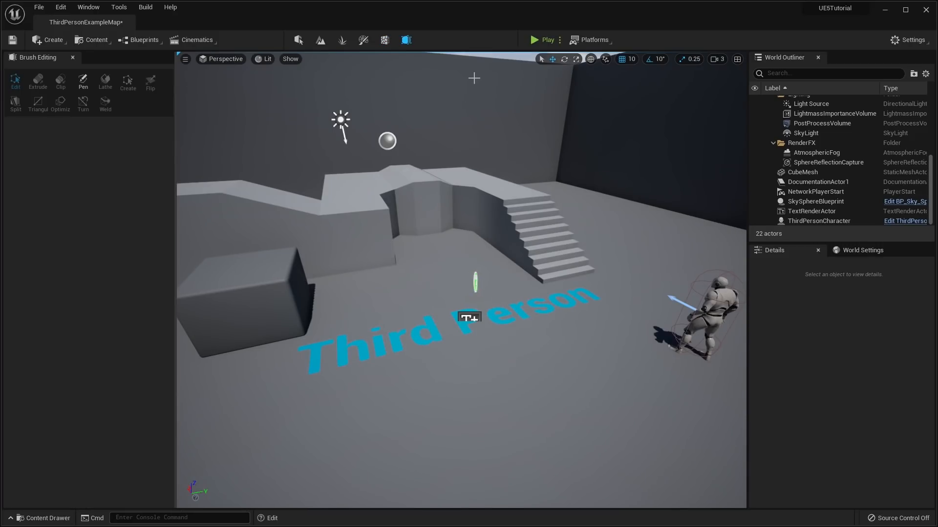
pyautogui.moveTo(521, 132); pyautogui.dragTo(472, 132, button='right')
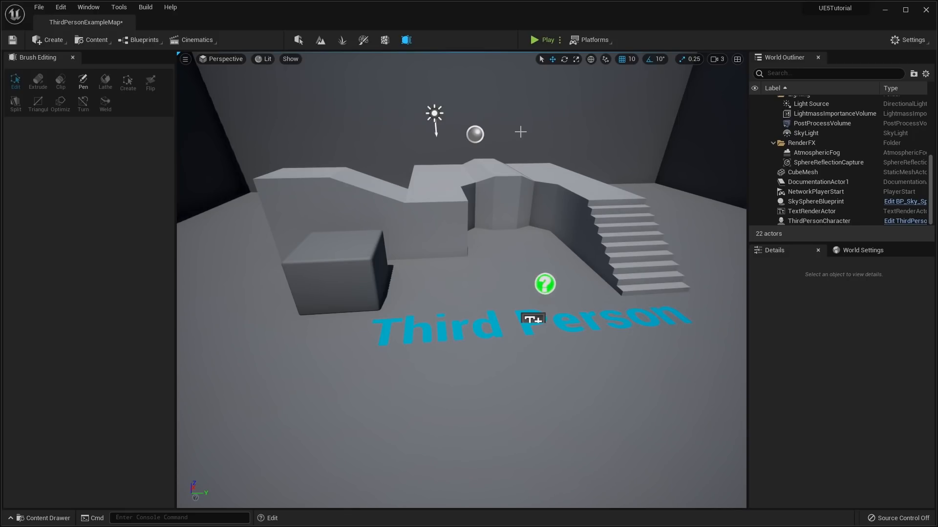
pyautogui.hotkey('shift', '1')
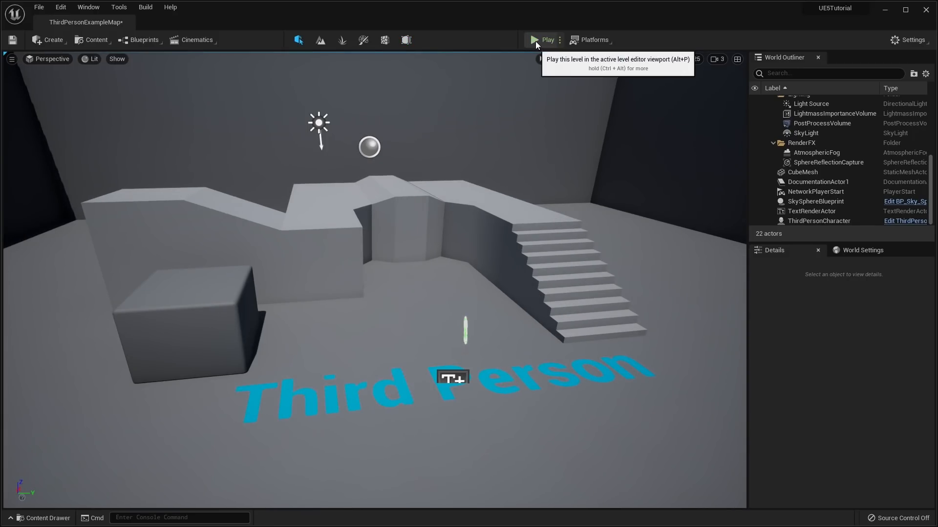
# Play the level in the viewport, run and jump the character around the arena, and stop the session
pyautogui.click(537, 39)
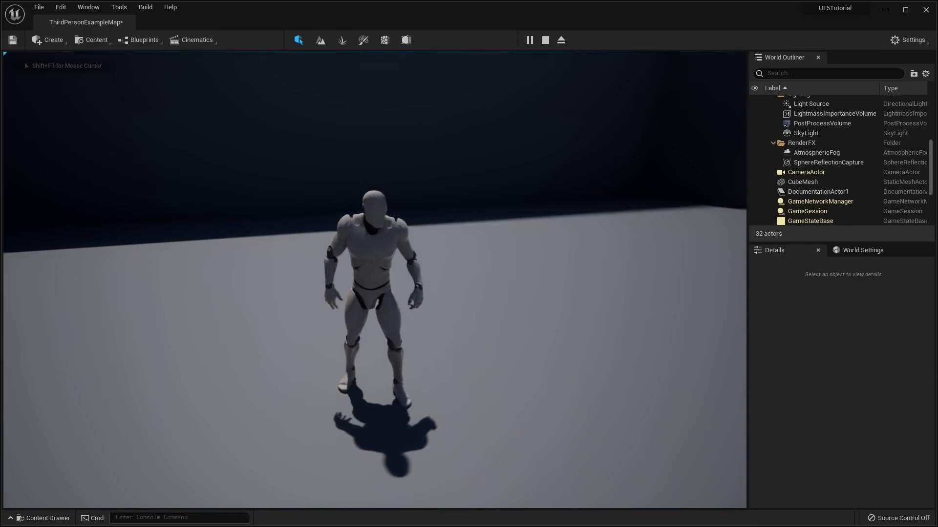
pyautogui.press('w')
pyautogui.press('a')
pyautogui.press('d')
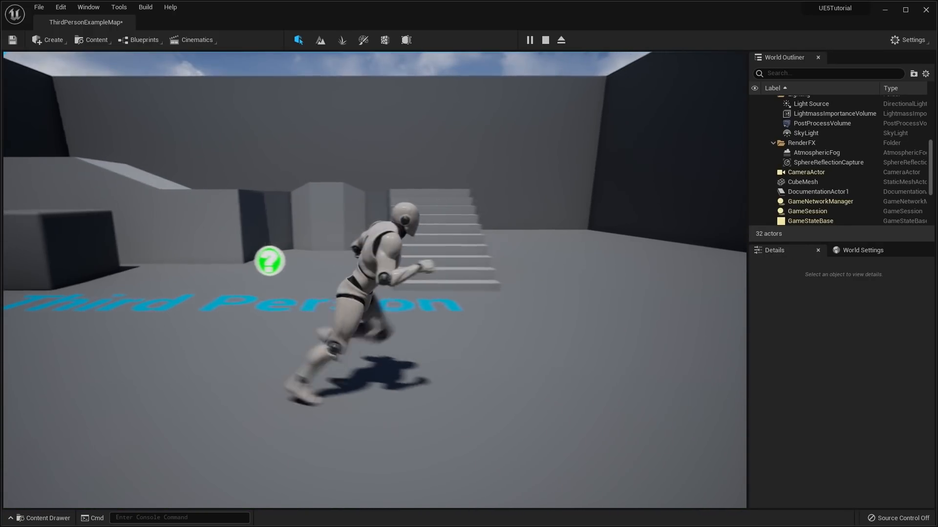
pyautogui.press('w')
pyautogui.press('space')
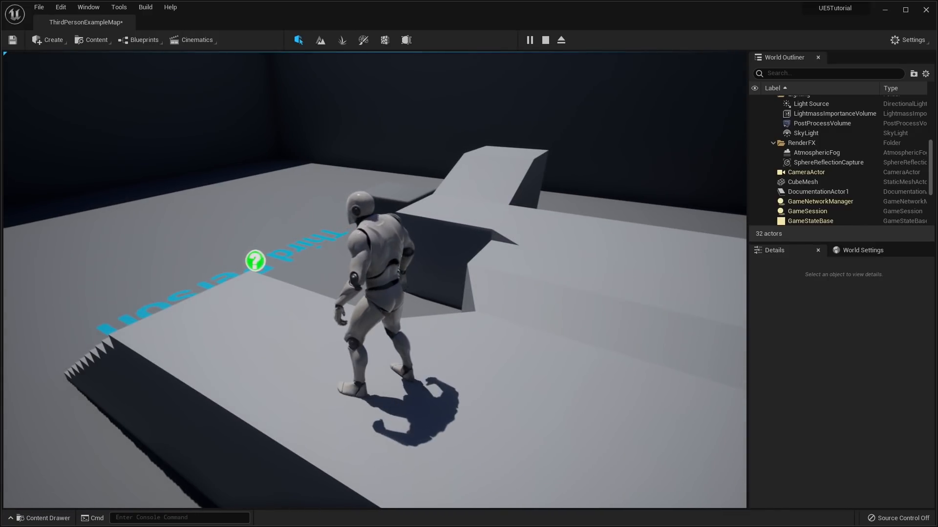
pyautogui.press('Escape')
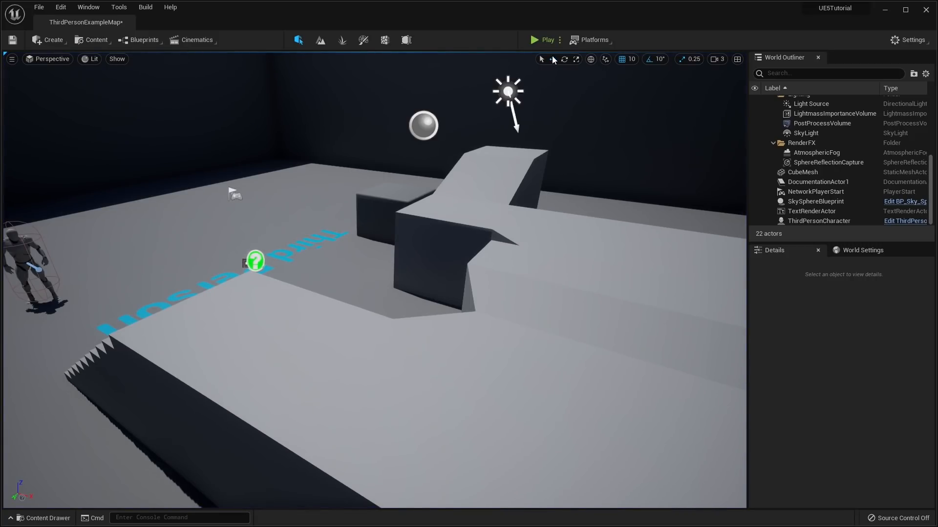
# Play the level in a new editor window and end that session
pyautogui.click(559, 41)
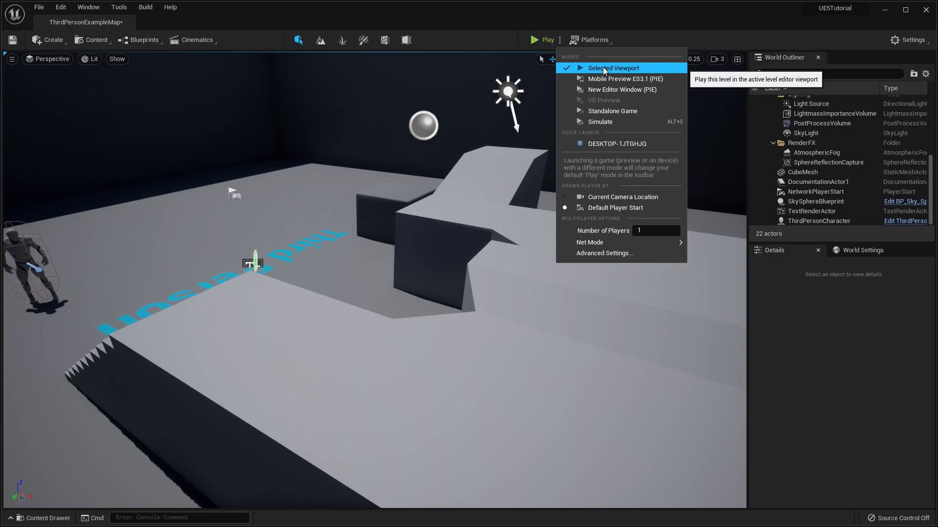
pyautogui.click(622, 89)
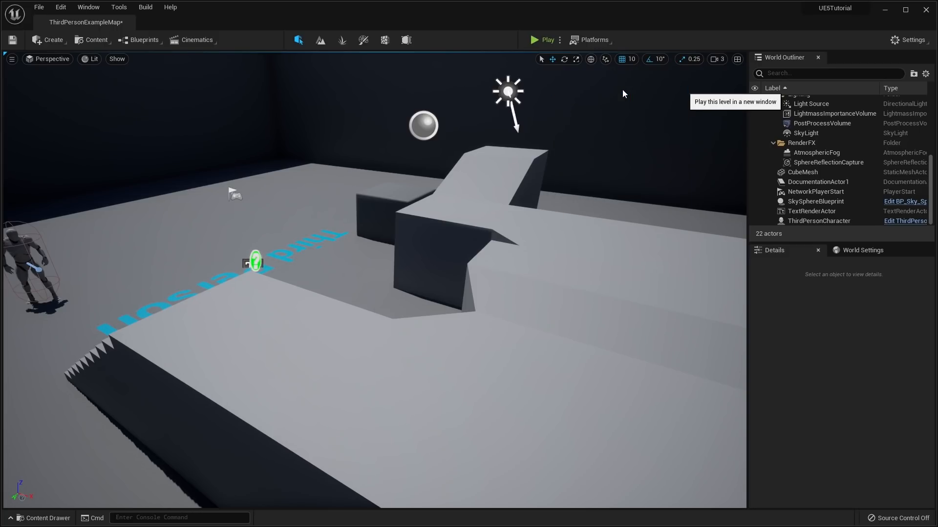
pyautogui.press('Escape')
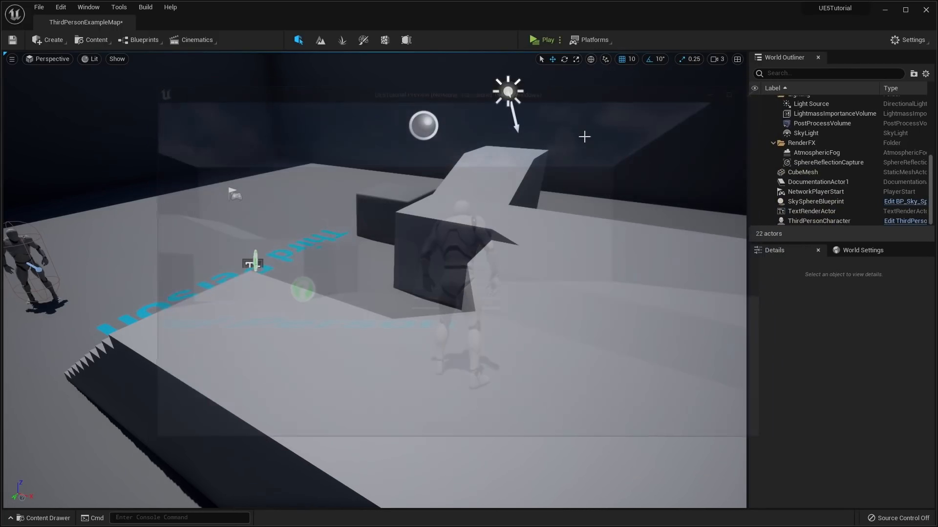
# Simulate the level, look around the arena with the free camera, and stop the simulation
pyautogui.click(560, 40)
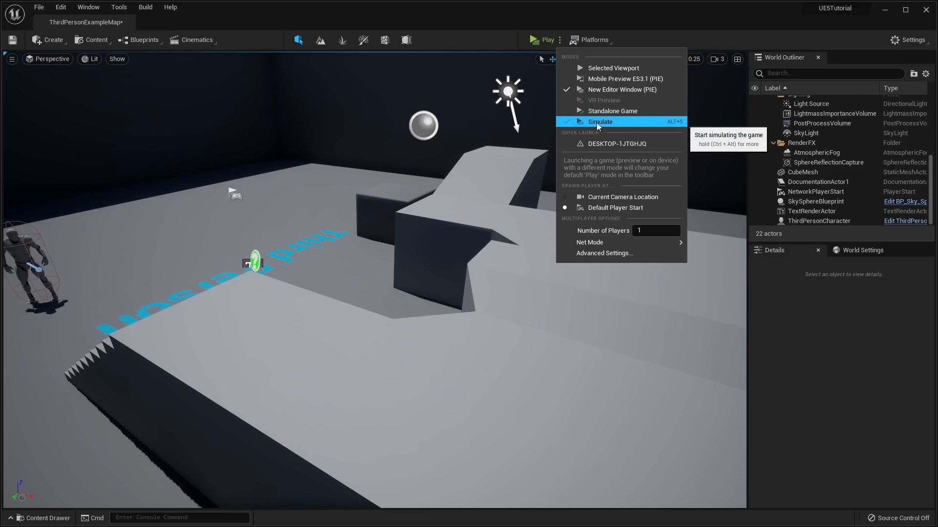
pyautogui.click(608, 122)
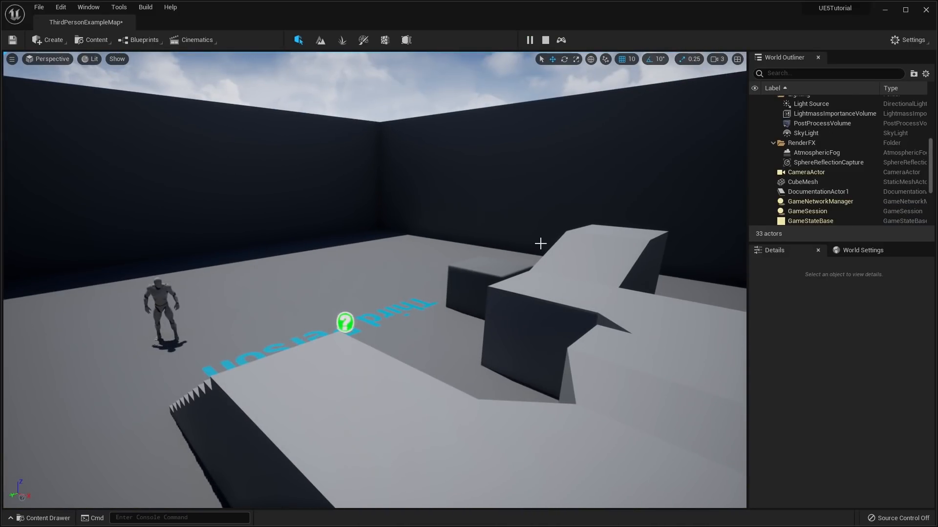
pyautogui.moveTo(541, 243); pyautogui.dragTo(611, 217, button='right')
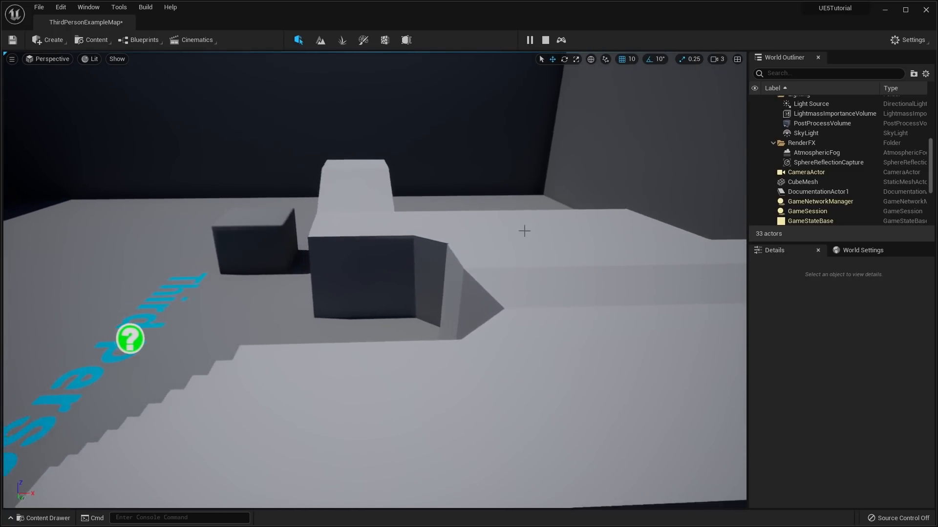
pyautogui.click(545, 40)
# Set the number of players to 2 and the net mode to Play As Client
pyautogui.click(559, 40)
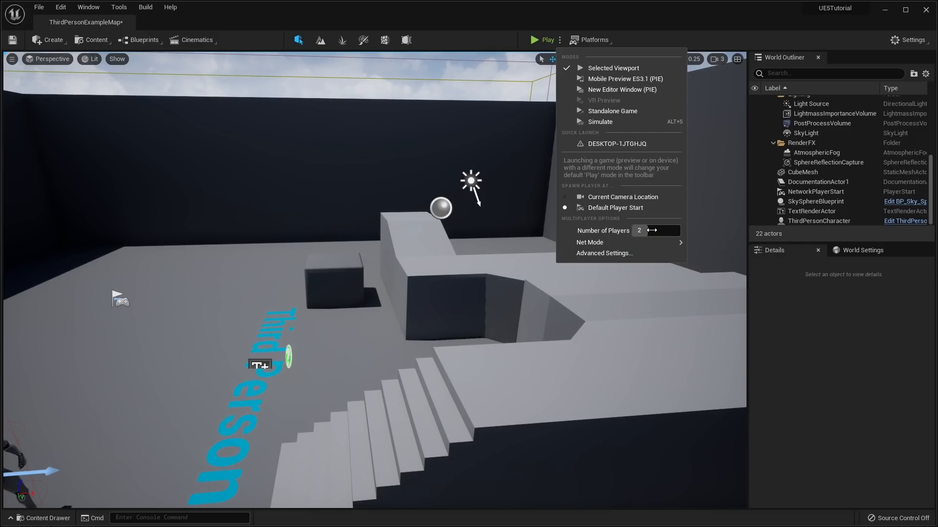
pyautogui.moveTo(644, 247)
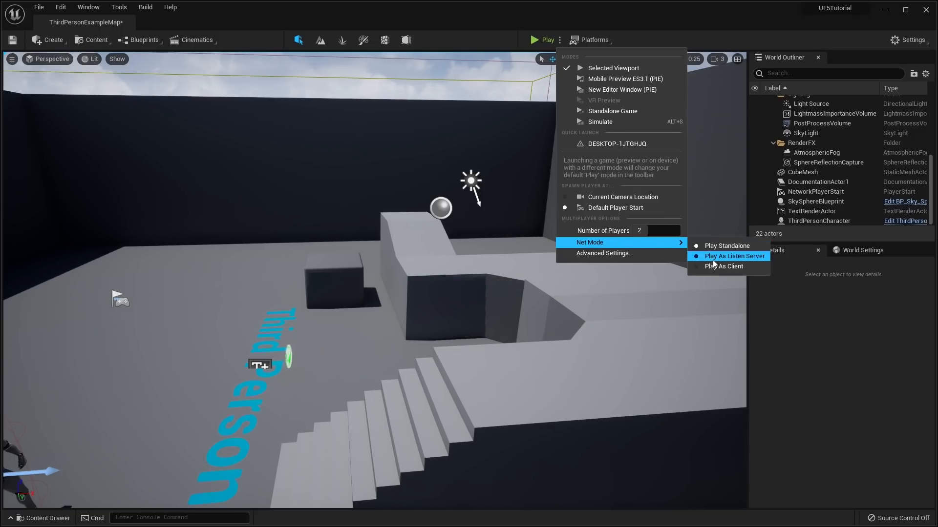
pyautogui.click(725, 265)
# Play the level in new editor windows, place the Client 2 window beside Client 1, and run its character around
pyautogui.click(559, 39)
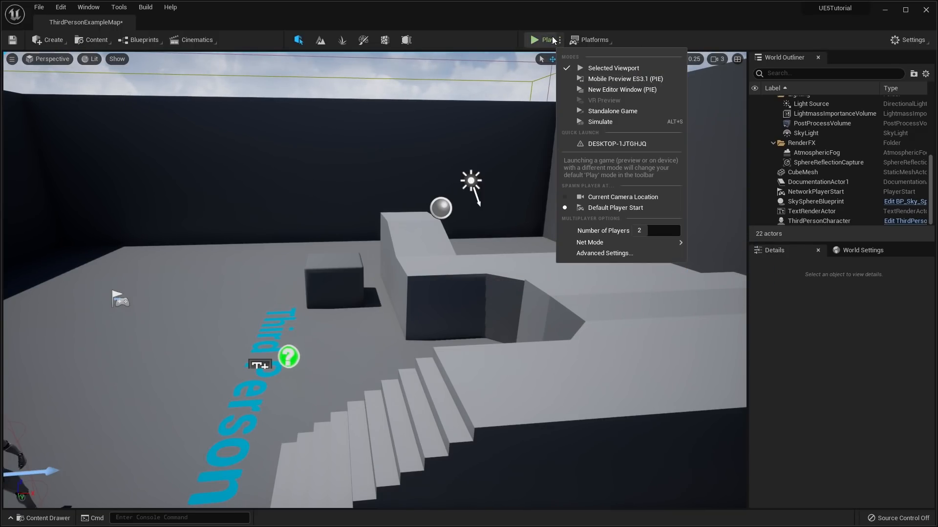
pyautogui.click(595, 90)
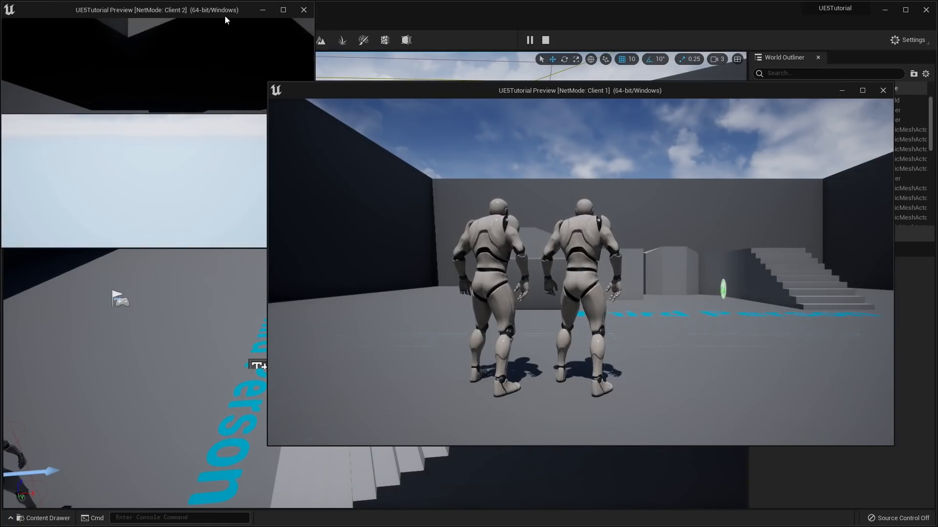
pyautogui.moveTo(225, 16); pyautogui.dragTo(254, 136)
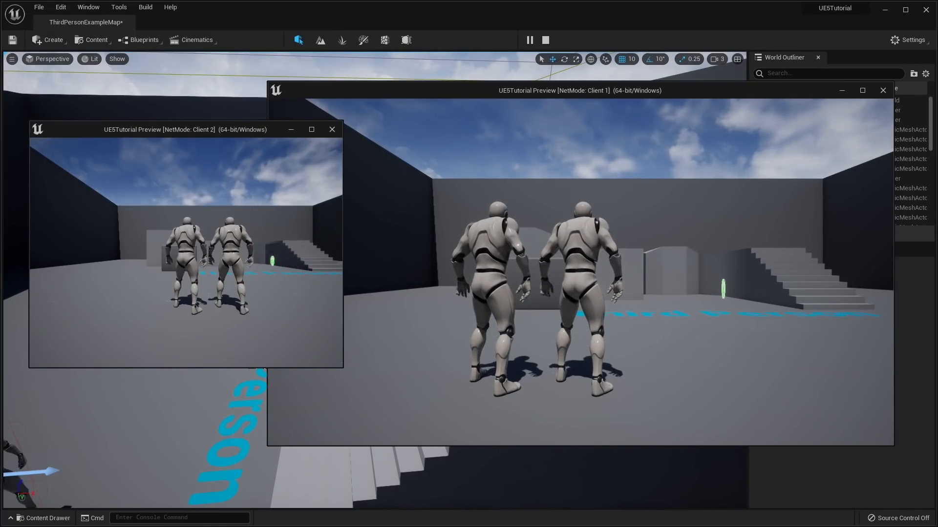
pyautogui.press('w')
pyautogui.press('a')
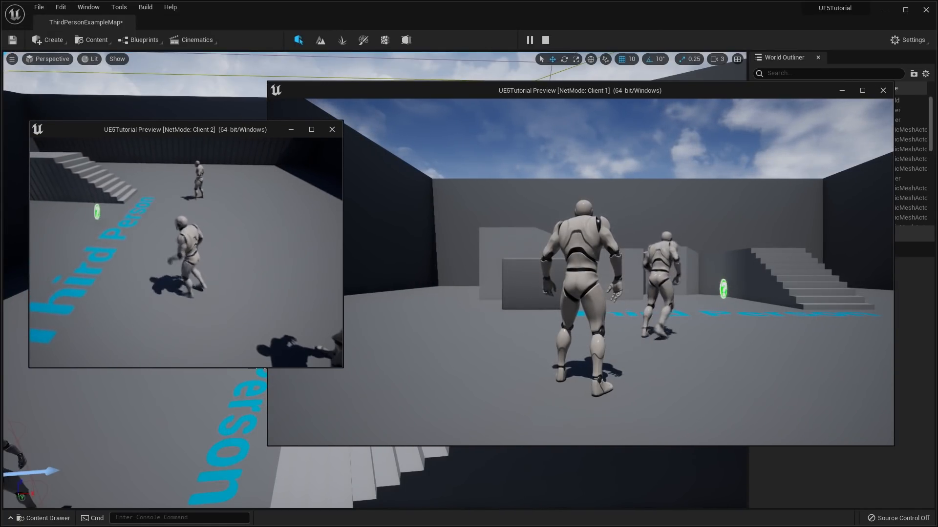
# End the two-client play session and reset the multiplayer options to 1 player with net mode Play Standalone
pyautogui.press('s')
pyautogui.press('Escape')
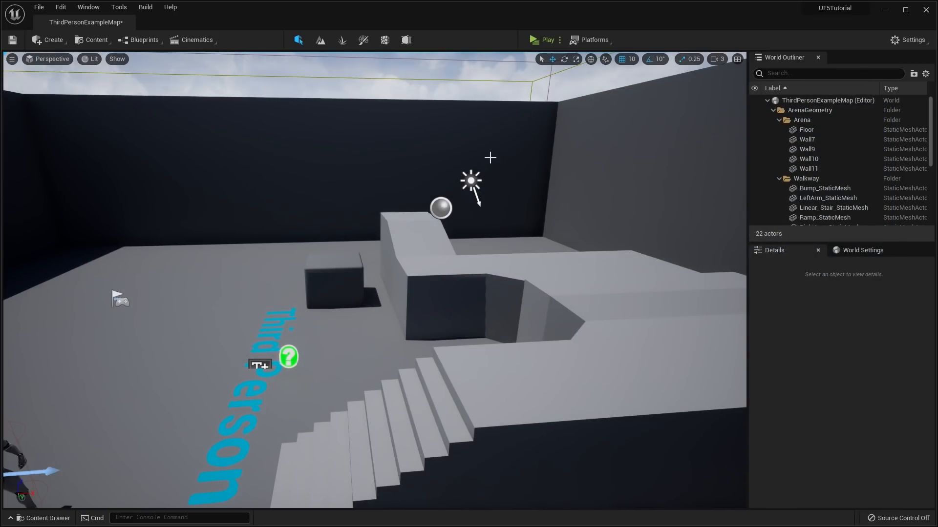
pyautogui.click(560, 40)
pyautogui.moveTo(593, 244)
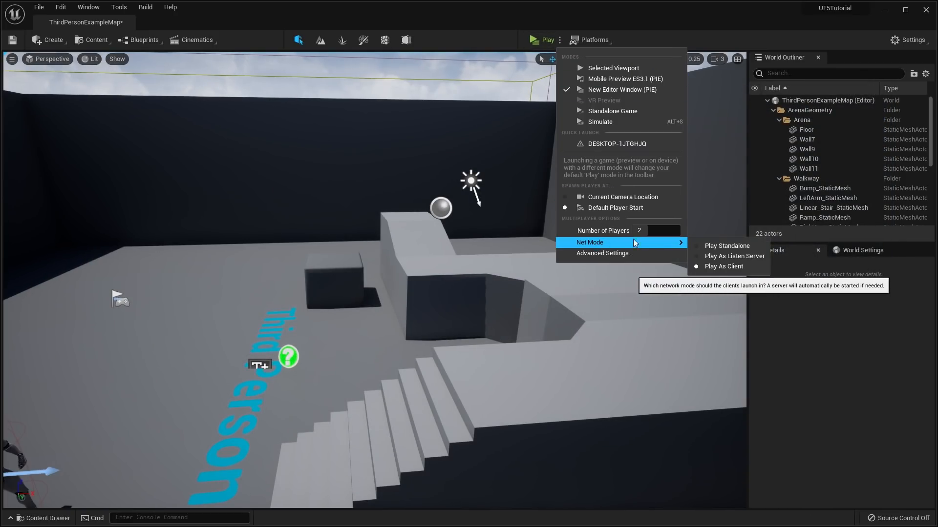
pyautogui.click(708, 244)
pyautogui.click(560, 40)
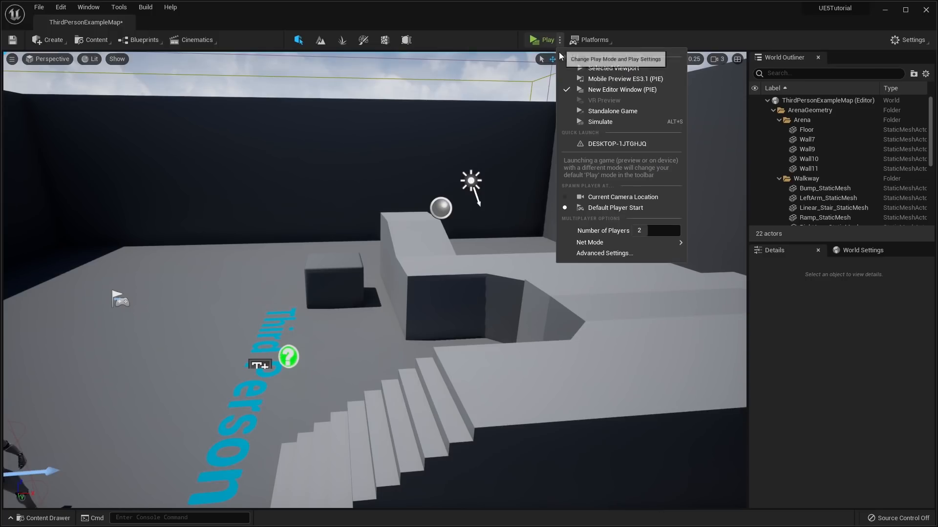
pyautogui.moveTo(643, 243)
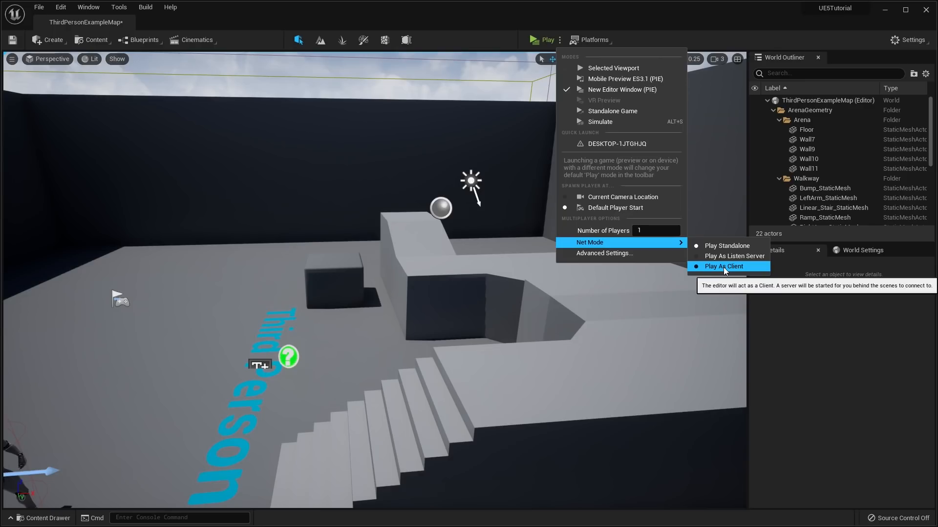
pyautogui.click(656, 16)
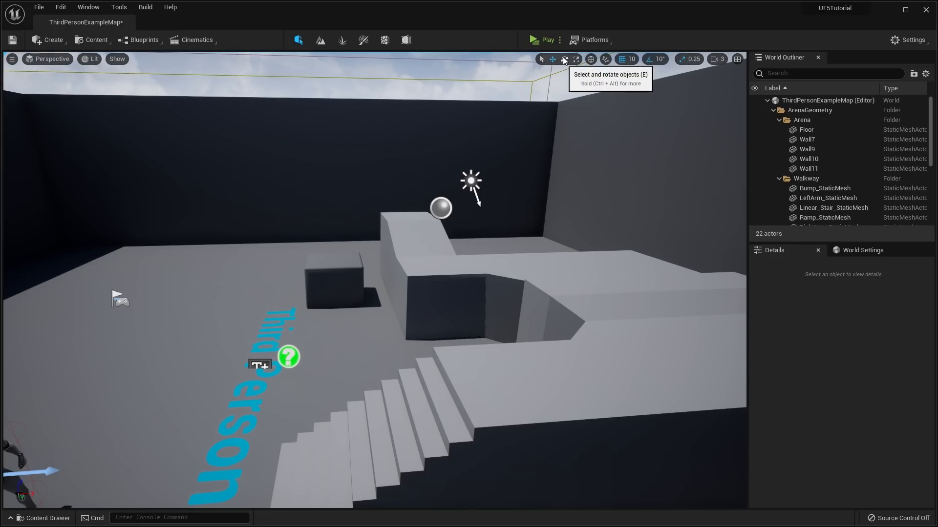
# Move CubeMesh to Y -460, try rotating it, and undo the rotation
pyautogui.moveTo(551, 185); pyautogui.dragTo(655, 171, button='right')
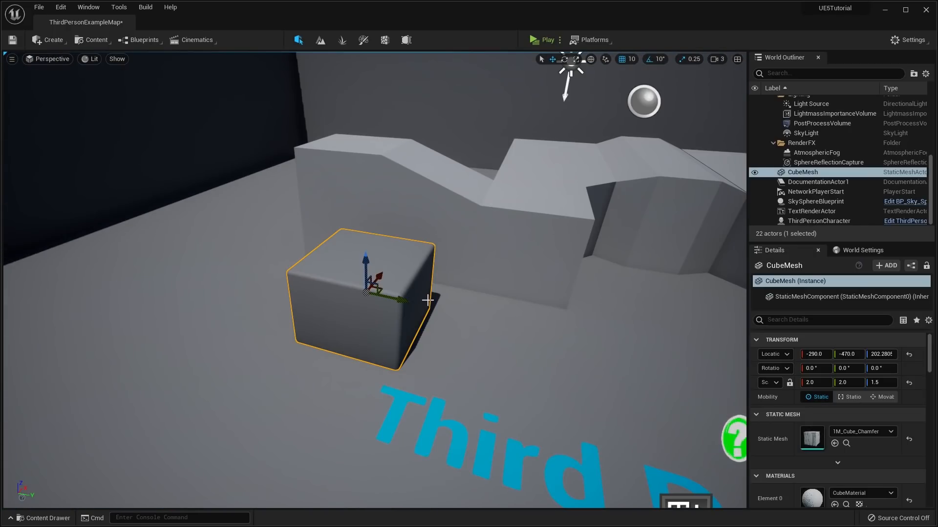
pyautogui.moveTo(441, 286); pyautogui.dragTo(464, 303, button='right')
pyautogui.press('s')
pyautogui.moveTo(385, 285); pyautogui.dragTo(390, 250)
pyautogui.press('e')
pyautogui.hotkey('ctrl', 'z')
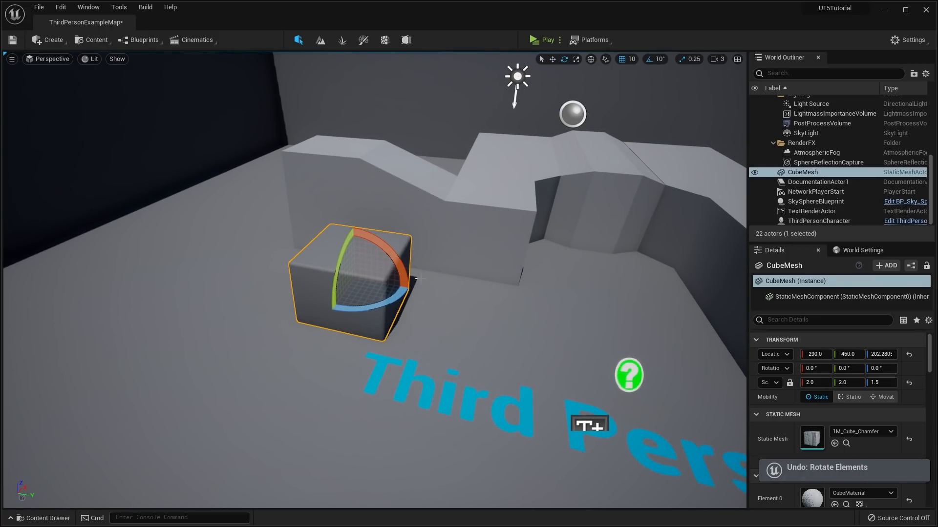
# Scale CubeMesh up to 3.75 × 3.75 × 3.25 and undo the scaling
pyautogui.press('r')
pyautogui.moveTo(360, 282); pyautogui.dragTo(373, 279)
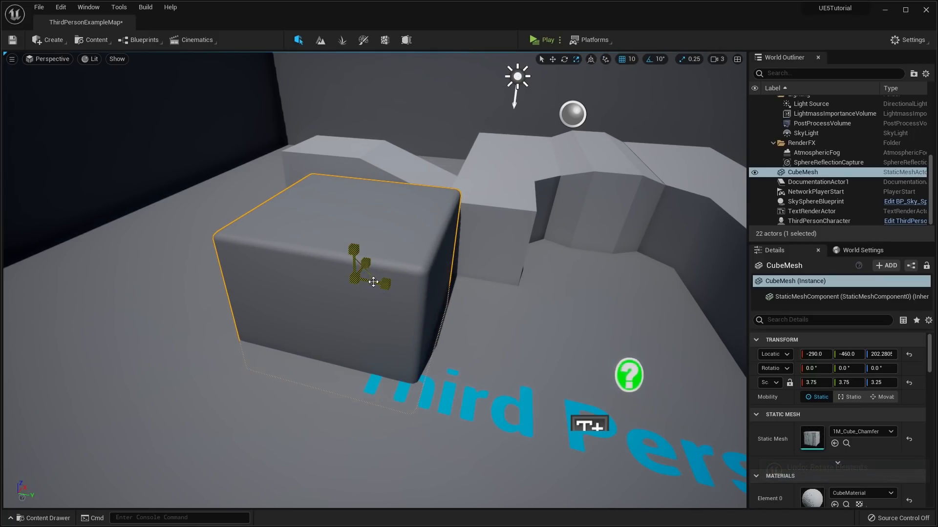
pyautogui.hotkey('ctrl', 'z')
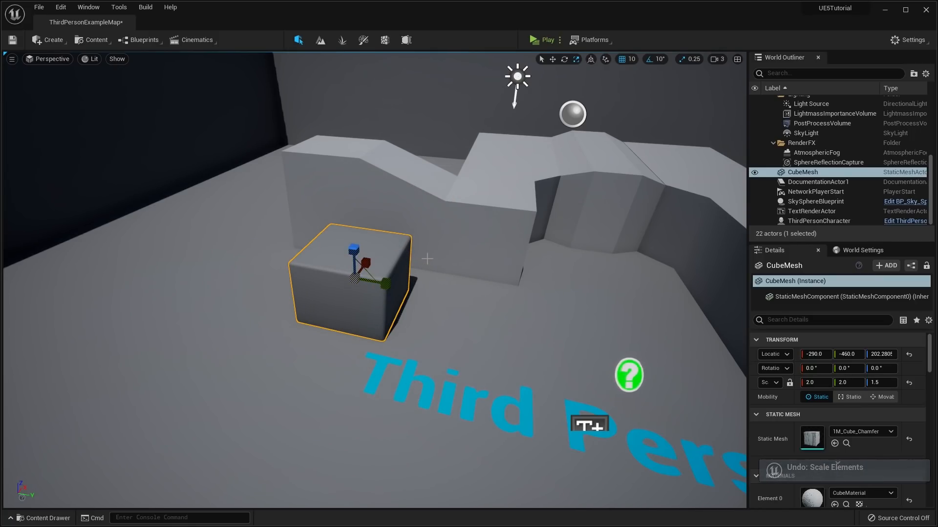
# Try the transform tools and the gizmo's local coordinate space on CubeMesh, and undo the trial rotation
pyautogui.press('e')
pyautogui.press('w')
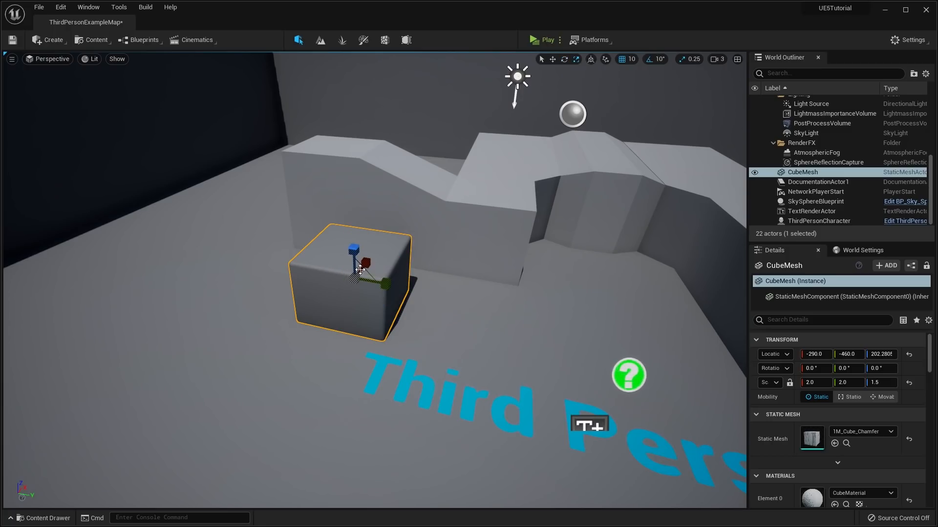
pyautogui.press('f')
pyautogui.press('q')
pyautogui.moveTo(430, 259); pyautogui.dragTo(469, 244, button='right')
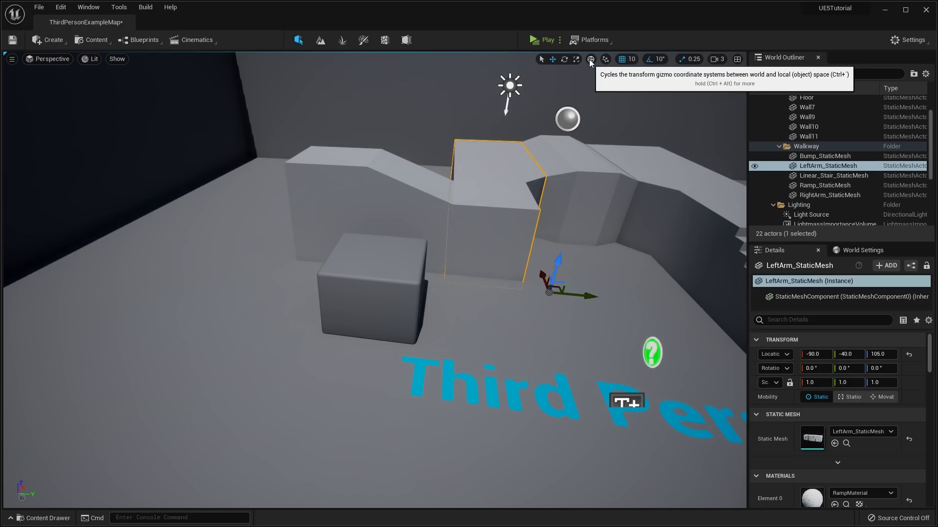
pyautogui.hotkey('ctrl', 'z')
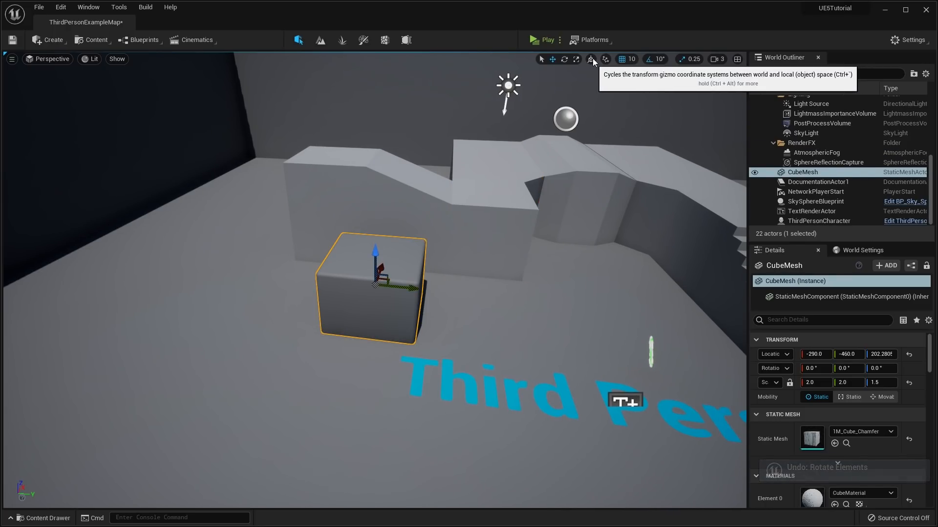
# Rotate CubeMesh about 50° around X, move it along the world Y axis to -630, and undo both changes
pyautogui.press('e')
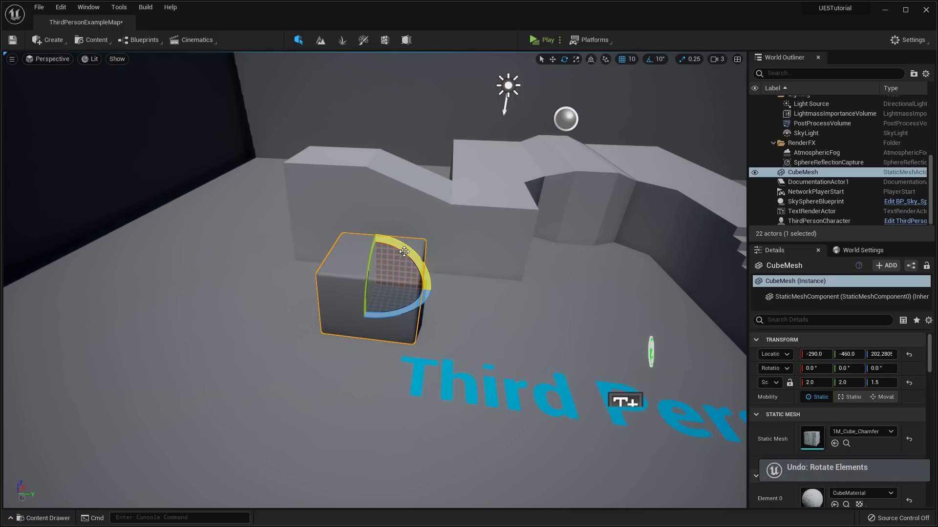
pyautogui.moveTo(402, 251); pyautogui.dragTo(435, 274)
pyautogui.press('w')
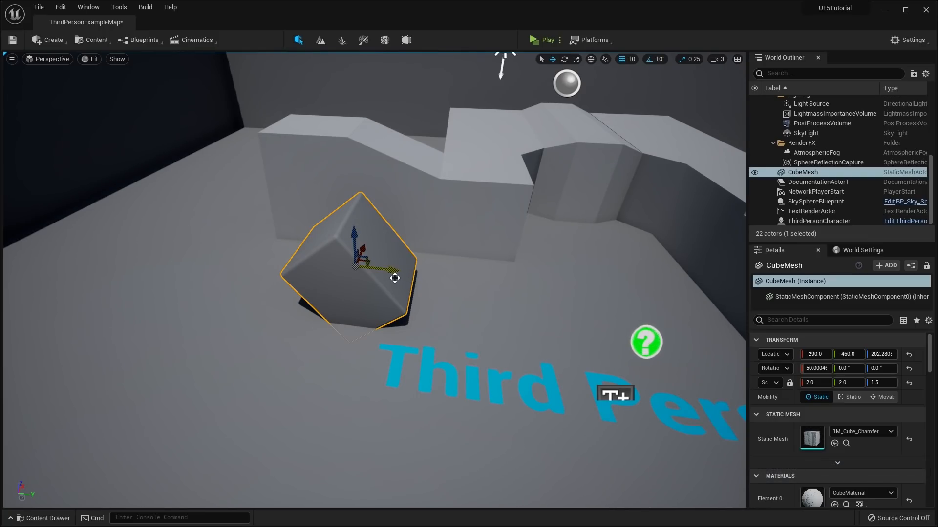
pyautogui.moveTo(406, 275); pyautogui.dragTo(327, 265)
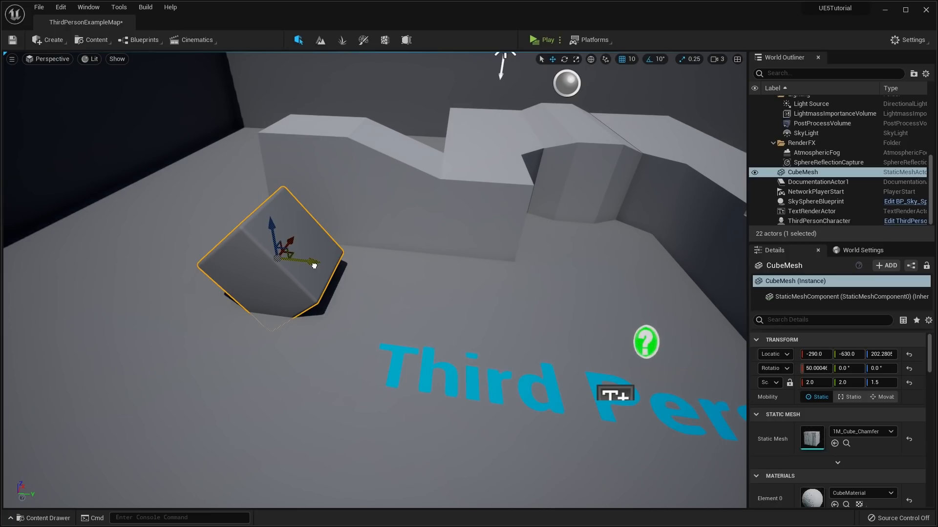
pyautogui.hotkey('ctrl', 'z')
pyautogui.hotkey('ctrl', 'z')
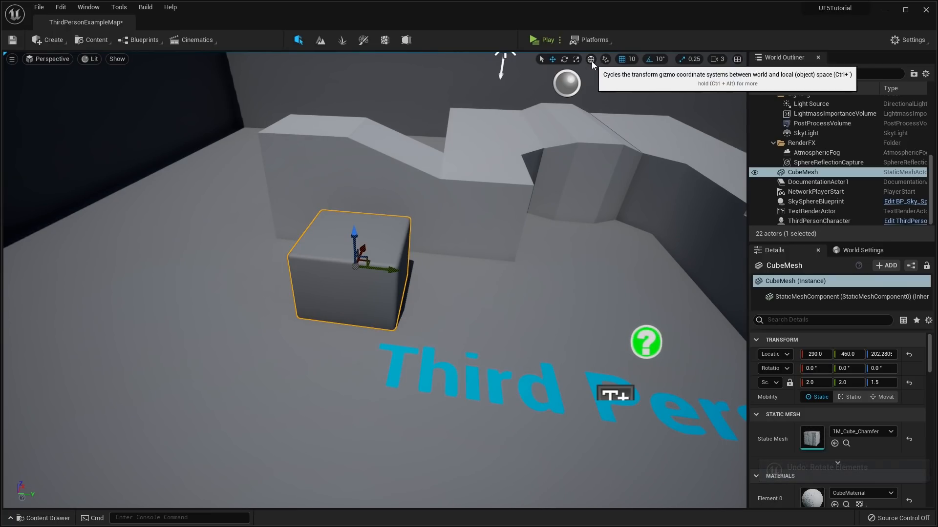
# Set the position grid snap size to 100 with CubeMesh selected
pyautogui.press('s')
pyautogui.moveTo(603, 140); pyautogui.dragTo(657, 87, button='right')
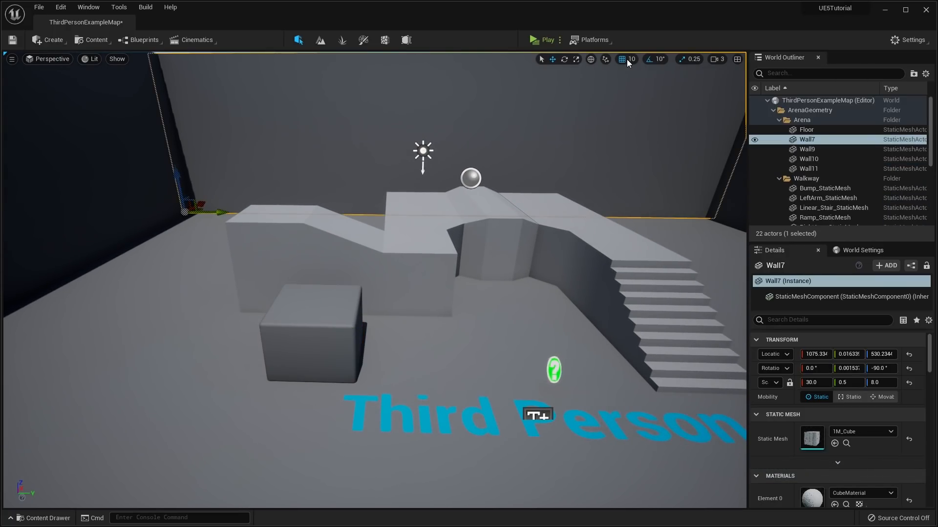
pyautogui.click(630, 59)
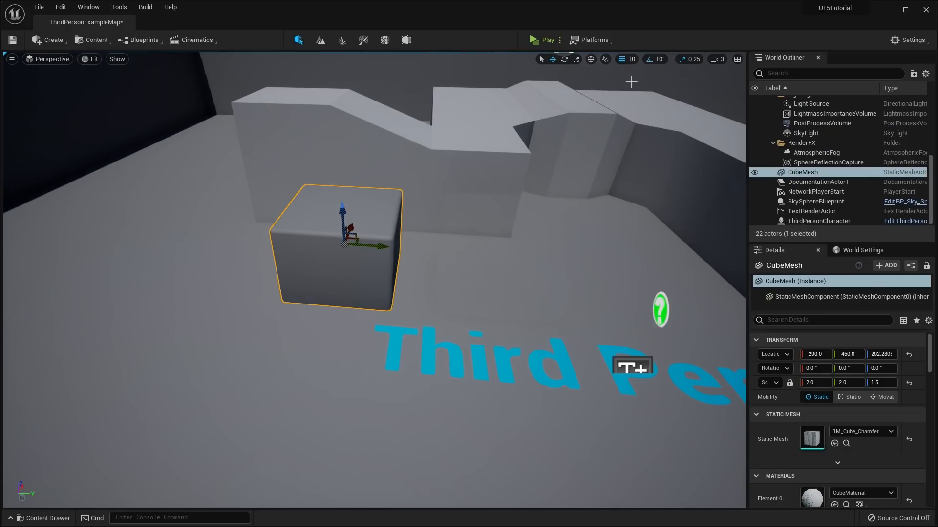
pyautogui.click(628, 60)
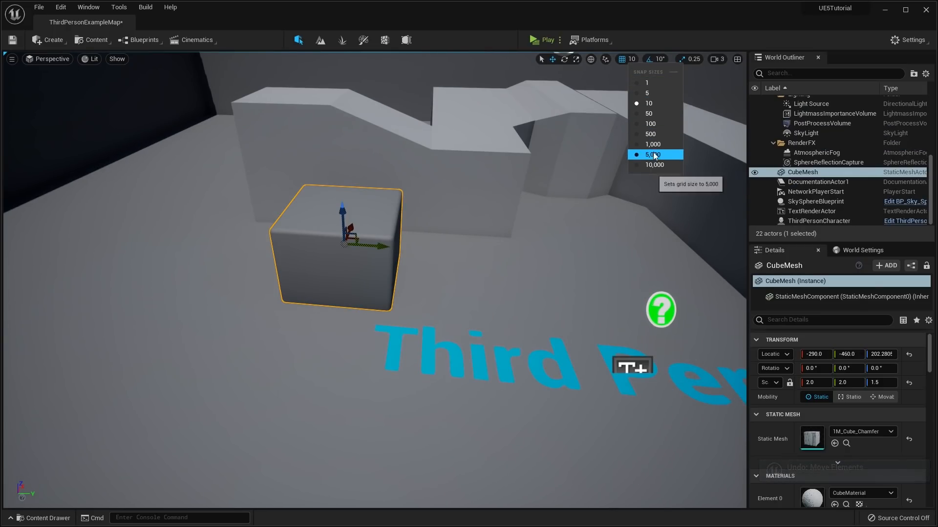
pyautogui.click(650, 123)
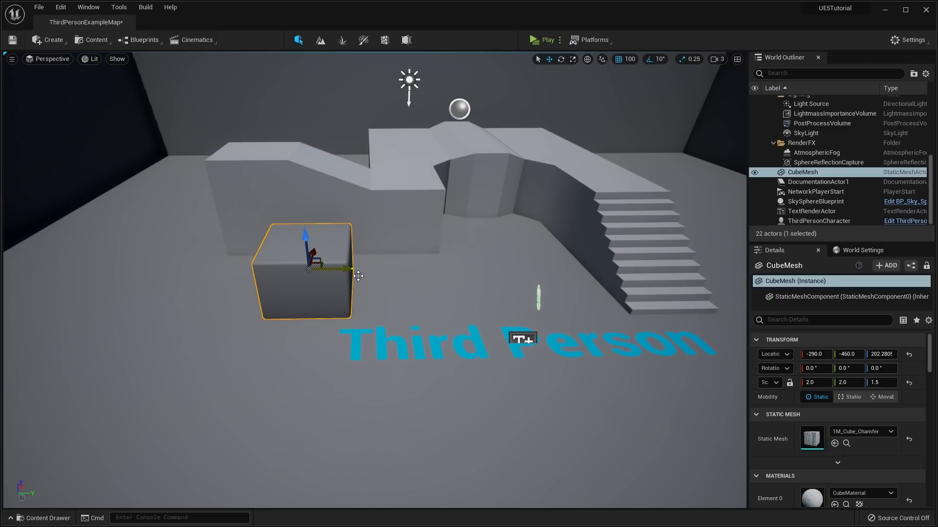
# Move CubeMesh along the Y axis to 140 in snapped increments, and undo the moves
pyautogui.moveTo(358, 276); pyautogui.dragTo(588, 266)
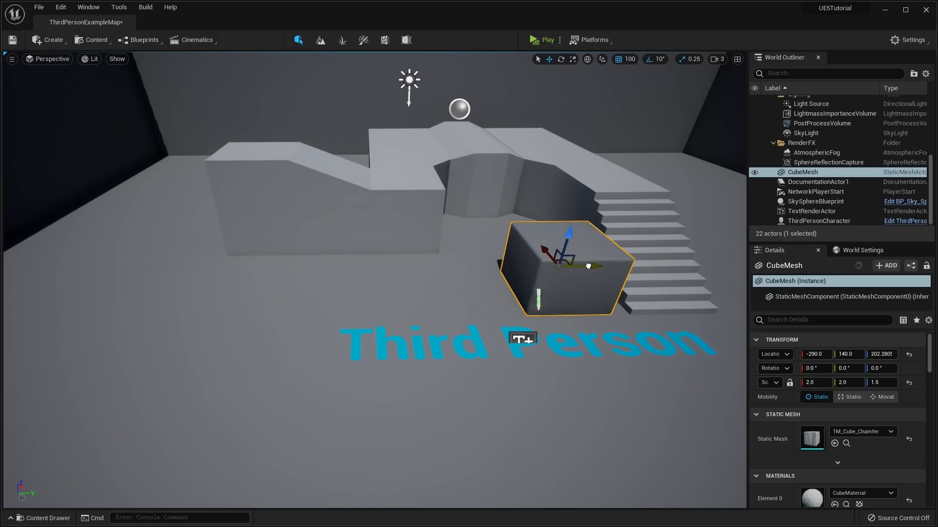
pyautogui.hotkey('ctrl', 'z')
pyautogui.hotkey('ctrl', 'z')
pyautogui.hotkey('ctrl', 'z')
pyautogui.hotkey('ctrl', 'z')
pyautogui.hotkey('ctrl', 'z')
pyautogui.hotkey('ctrl', 'z')
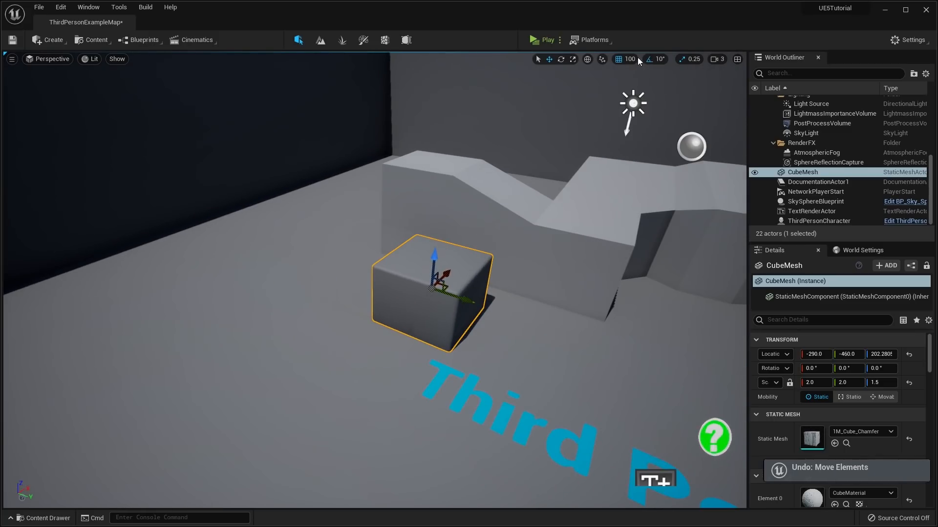
# Set the position grid snap size to 1, move CubeMesh along the Y axis, and undo the move
pyautogui.click(635, 60)
pyautogui.click(652, 85)
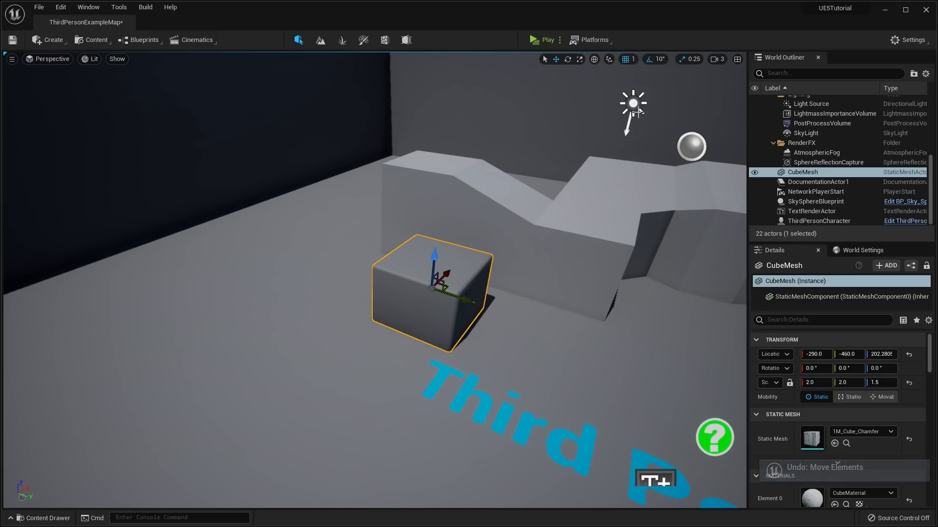
pyautogui.moveTo(471, 305); pyautogui.dragTo(527, 320)
pyautogui.hotkey('ctrl', 'z')
# Set the position grid snap size to 50 and move CubeMesh along the Y axis to about -376
pyautogui.click(629, 59)
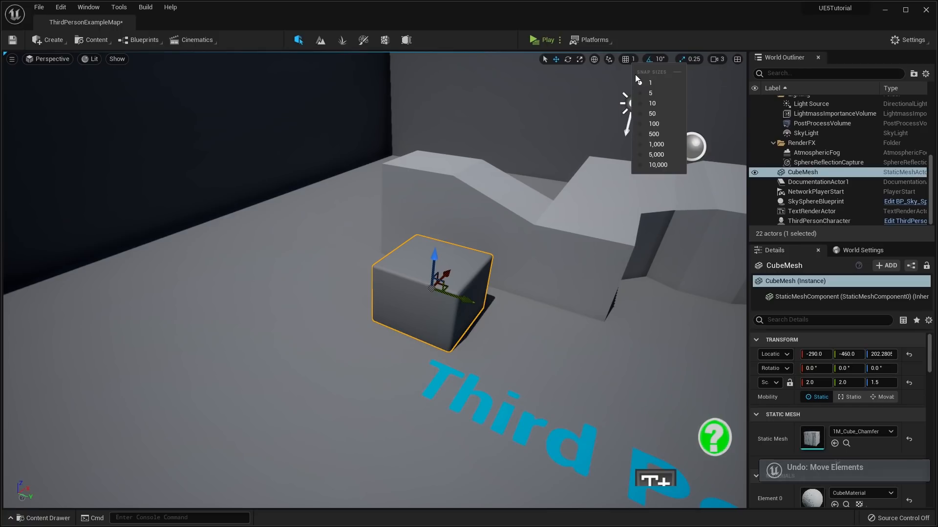
pyautogui.click(652, 114)
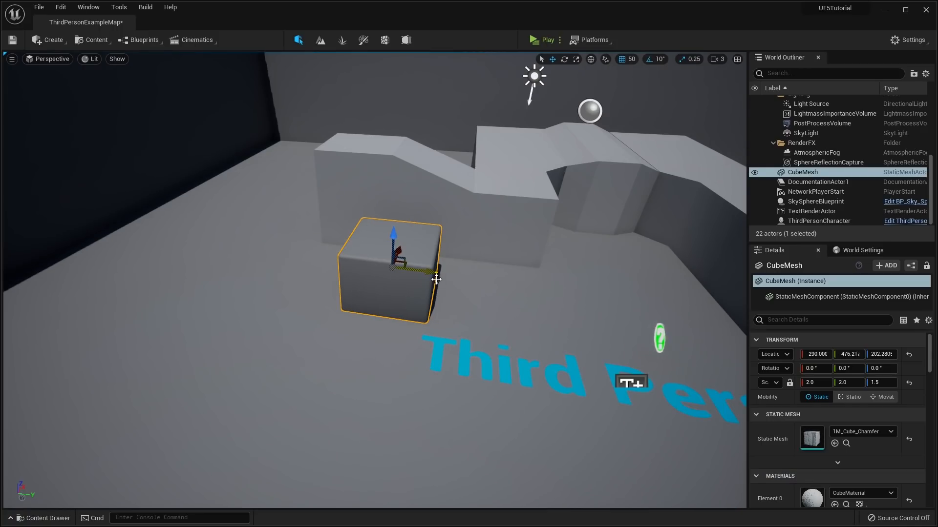
pyautogui.moveTo(437, 281); pyautogui.dragTo(506, 266)
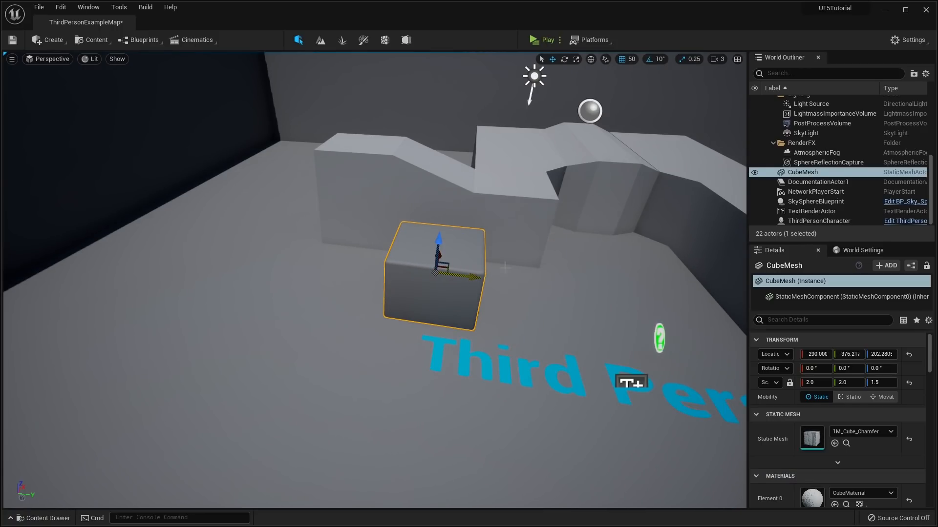
# Turn off position grid snapping and move CubeMesh freely along the Y axis to about -471
pyautogui.click(622, 59)
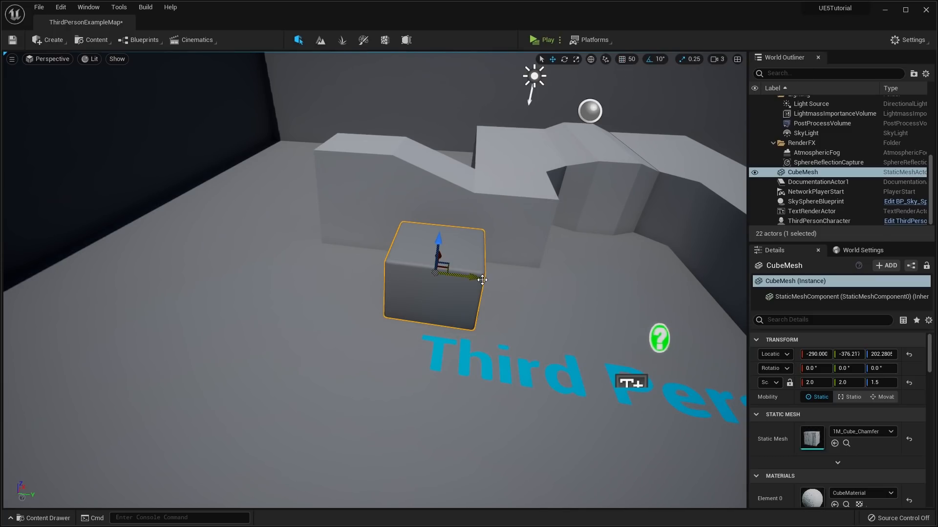
pyautogui.moveTo(482, 279); pyautogui.dragTo(429, 279)
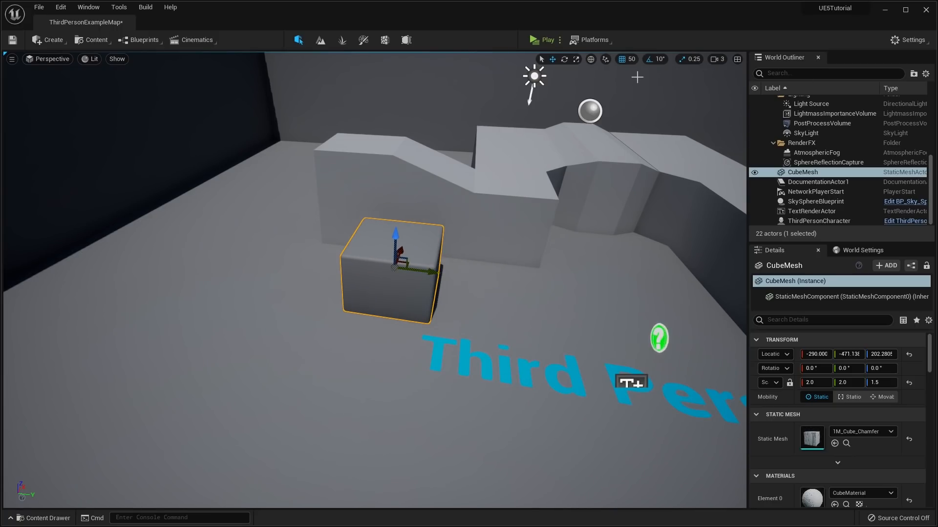
# Set the rotation snap to 30° and rotate CubeMesh 30° around the X axis
pyautogui.click(659, 59)
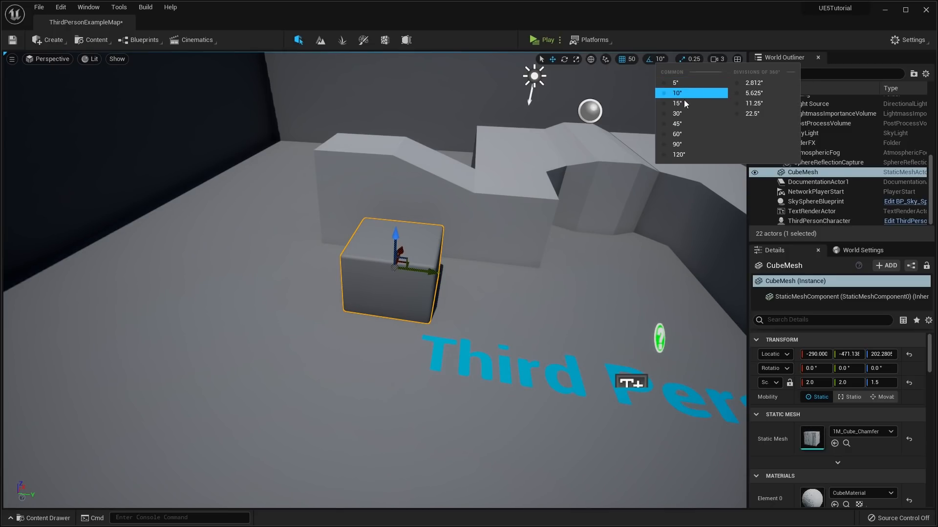
pyautogui.click(688, 114)
pyautogui.moveTo(676, 130); pyautogui.dragTo(669, 137, button='right')
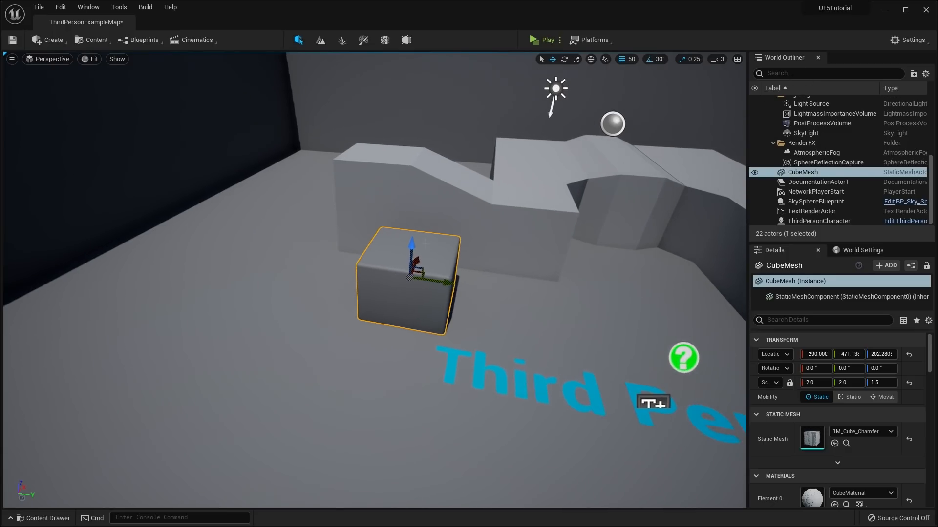
pyautogui.press('e')
pyautogui.moveTo(432, 239); pyautogui.dragTo(457, 248)
pyautogui.press('w')
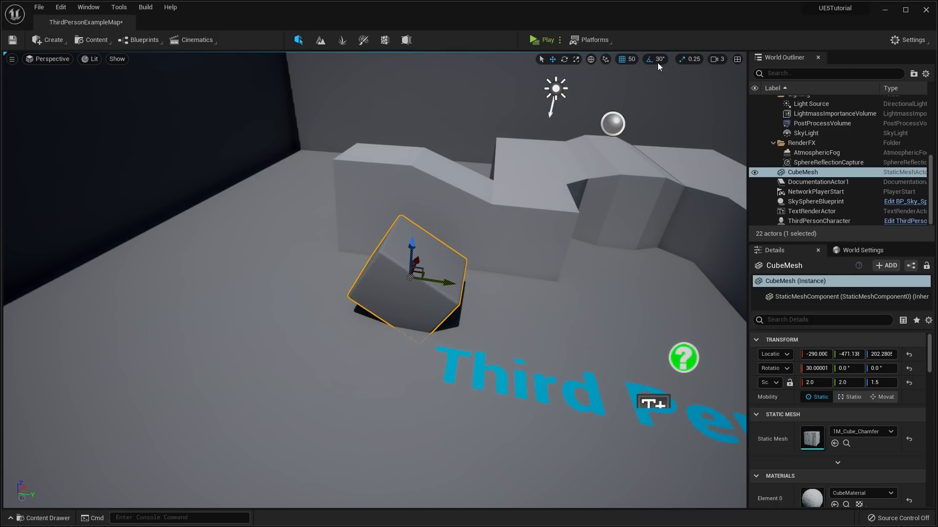
# Turn off rotation snapping, rotate CubeMesh freely around the X axis, and undo the cube's rotations
pyautogui.click(658, 59)
pyautogui.click(649, 60)
pyautogui.press('e')
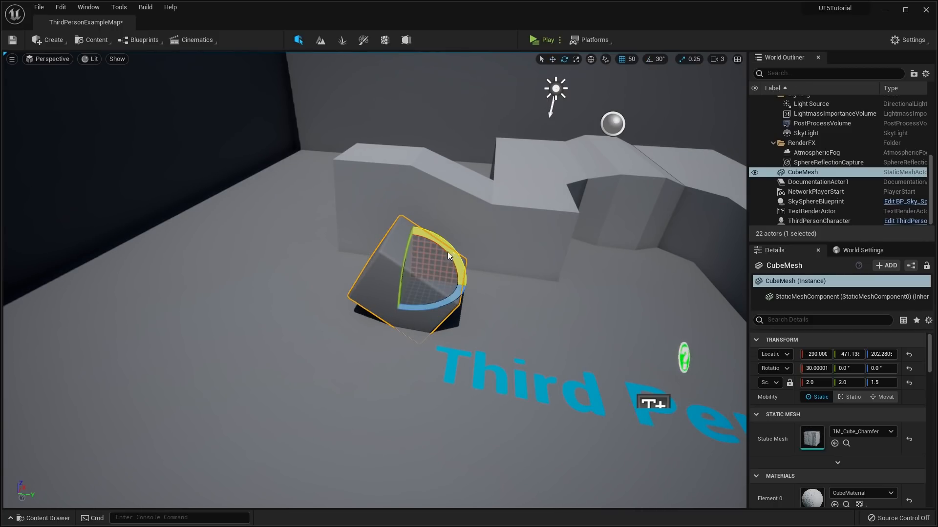
pyautogui.moveTo(448, 255); pyautogui.dragTo(386, 215)
pyautogui.hotkey('ctrl', 'z')
pyautogui.press('w')
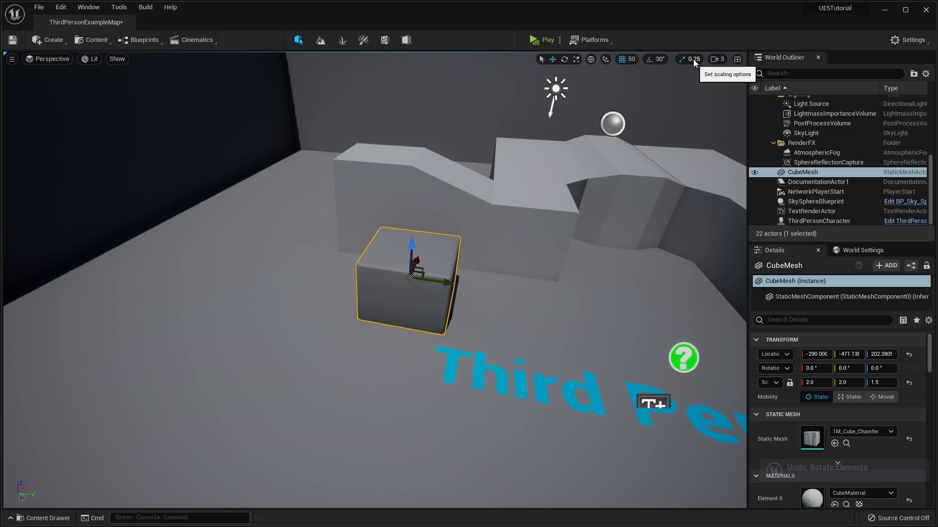
# Set the scale snap to 0.03125, scale CubeMesh in fine increments, and undo the scaling
pyautogui.click(693, 60)
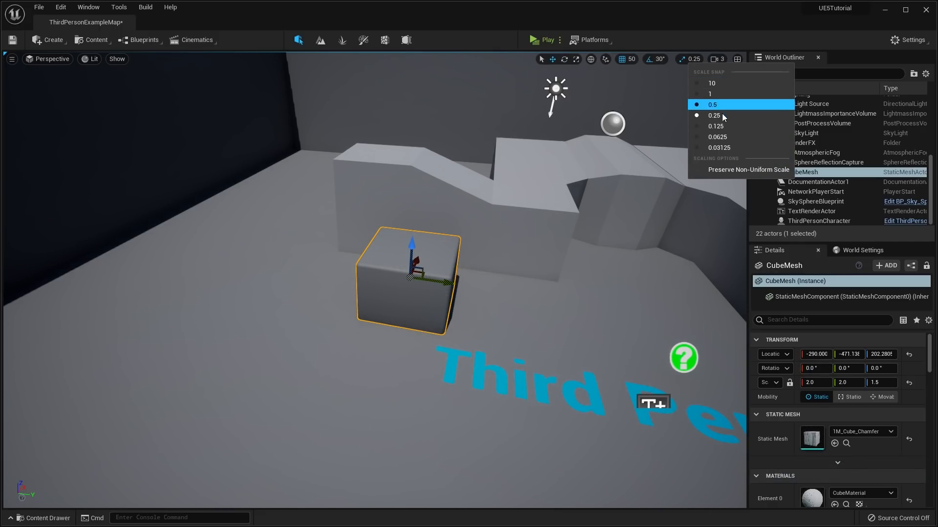
pyautogui.click(717, 148)
pyautogui.moveTo(428, 293); pyautogui.dragTo(439, 313)
pyautogui.hotkey('ctrl', 'z')
# Set the scale snap to 10
pyautogui.click(688, 60)
pyautogui.click(701, 83)
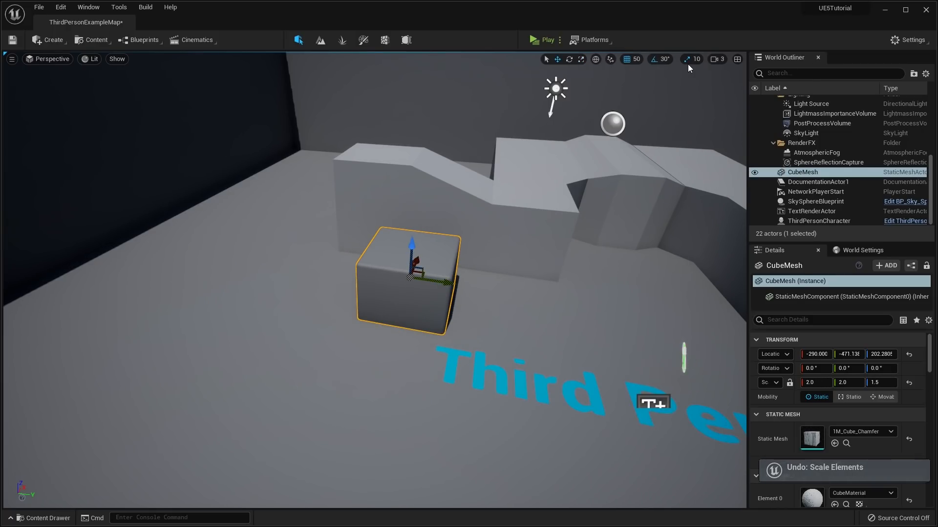
# Turn off scale snapping, scale CubeMesh freely and uniformly, undo the scaling, and return to the move tool
pyautogui.click(685, 61)
pyautogui.click(420, 288)
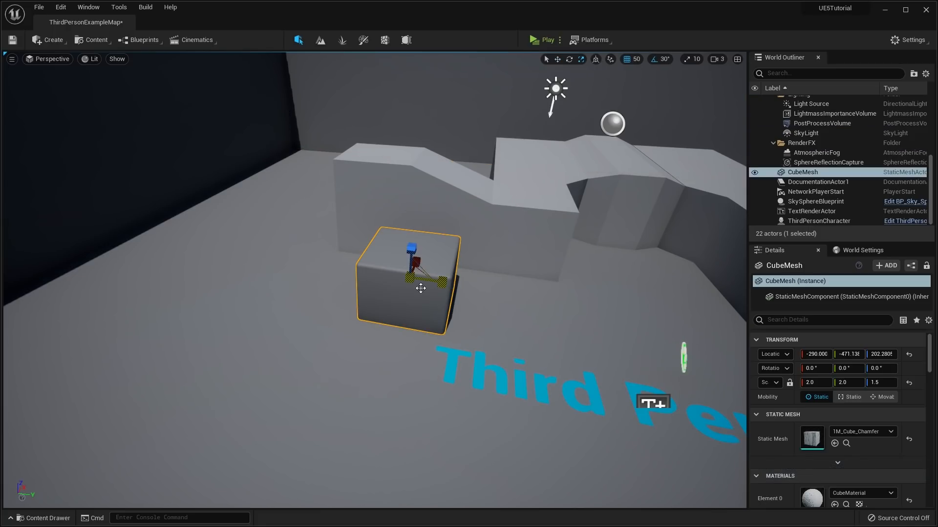
pyautogui.moveTo(417, 286)
pyautogui.mouseDown()
pyautogui.moveTo(432, 271)
pyautogui.moveTo(405, 300)
pyautogui.moveTo(415, 288)
pyautogui.mouseUp()
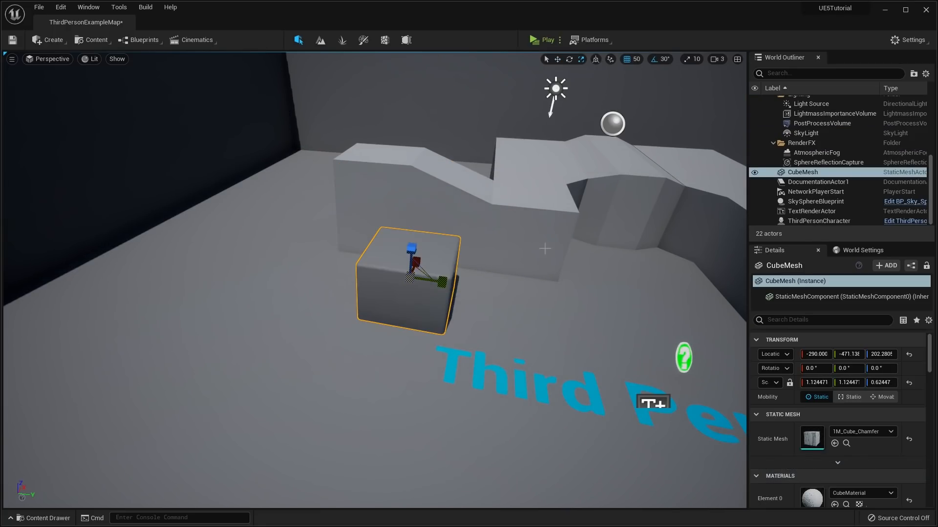
pyautogui.hotkey('ctrl', 'z')
pyautogui.press('w')
# Set the viewport camera speed to 5 and fly the camera through the level to try it
pyautogui.click(717, 59)
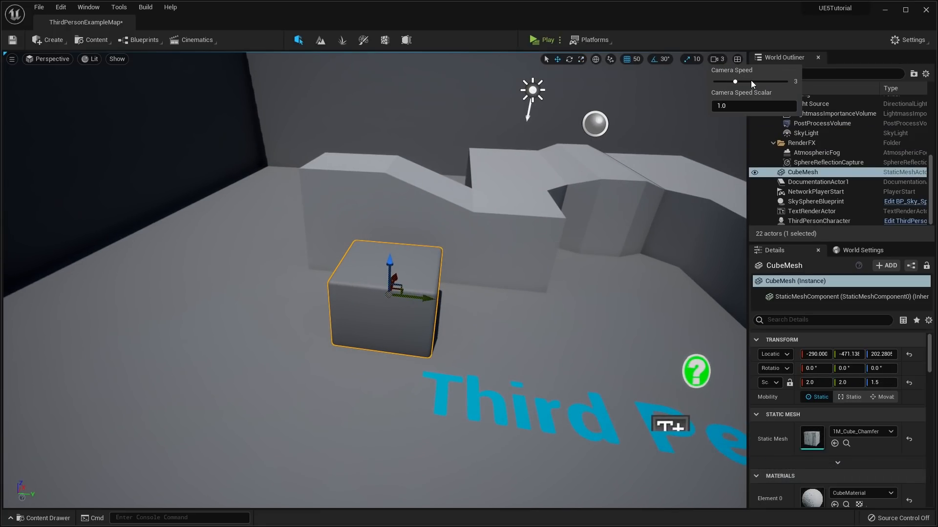
pyautogui.click(760, 82)
pyautogui.press('s')
pyautogui.moveTo(662, 136); pyautogui.dragTo(697, 119, button='right')
pyautogui.press('w')
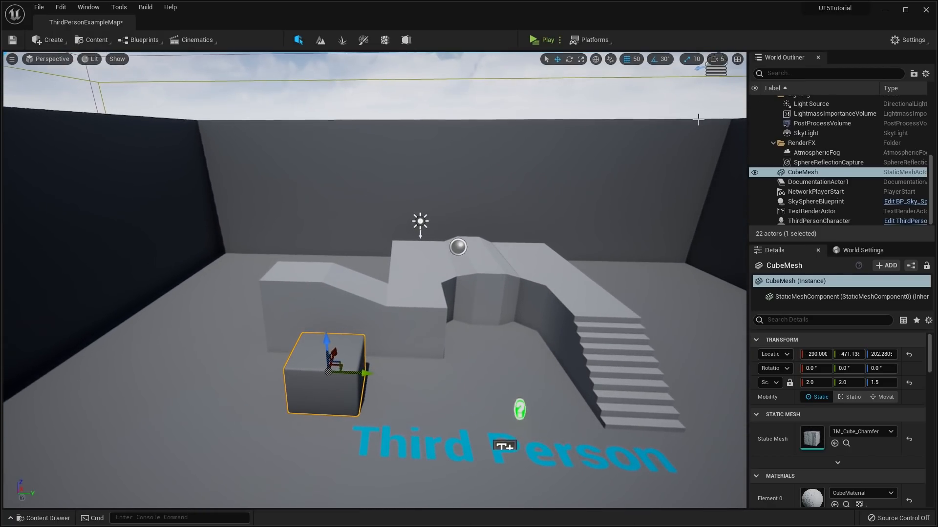
# Switch to the four-view layout, inspect the Back, Right, Top and Perspective views, and restore the single Perspective view
pyautogui.click(737, 59)
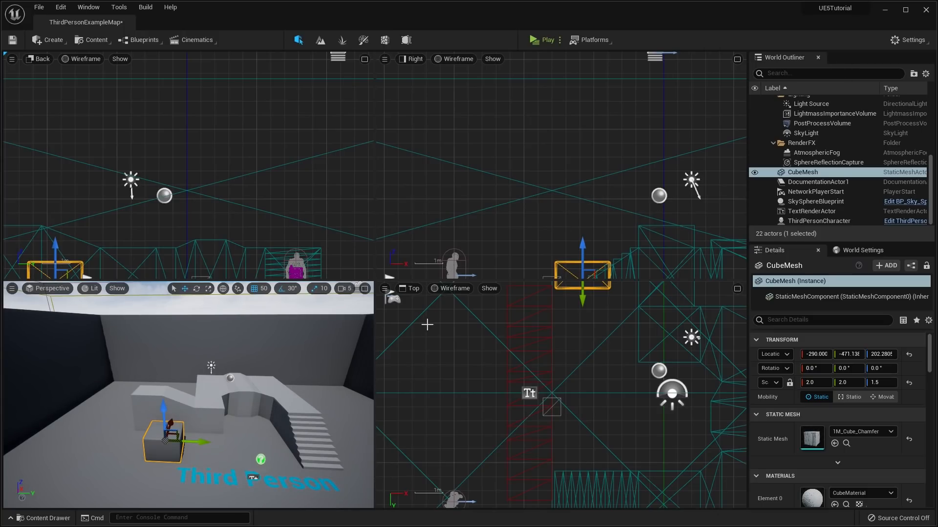
pyautogui.scroll(-1, 512, 213)
pyautogui.scroll(-2, 505, 262)
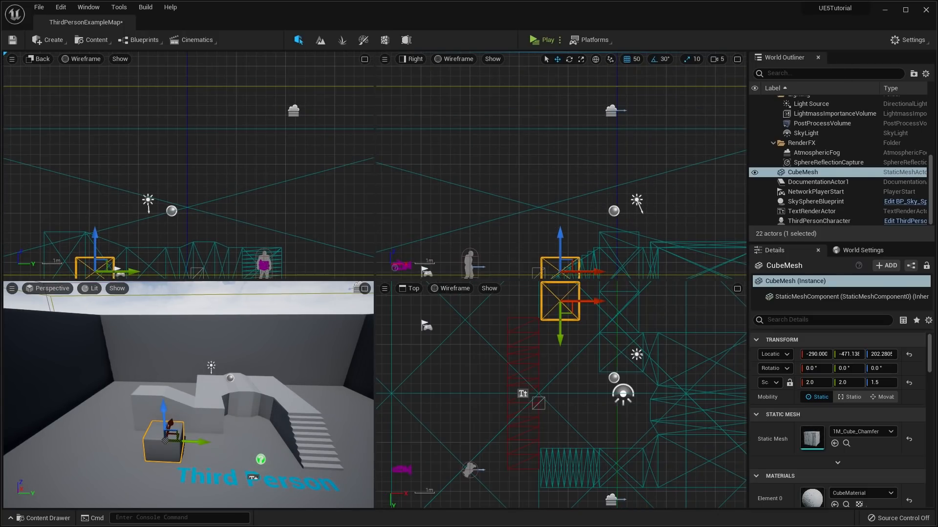
pyautogui.moveTo(515, 244); pyautogui.dragTo(515, 151, button='right')
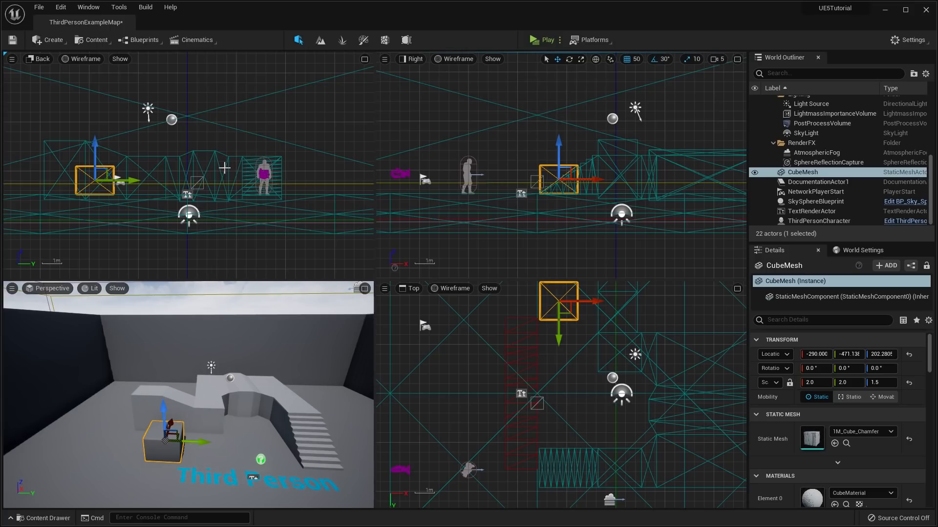
pyautogui.moveTo(486, 363); pyautogui.dragTo(489, 306, button='right')
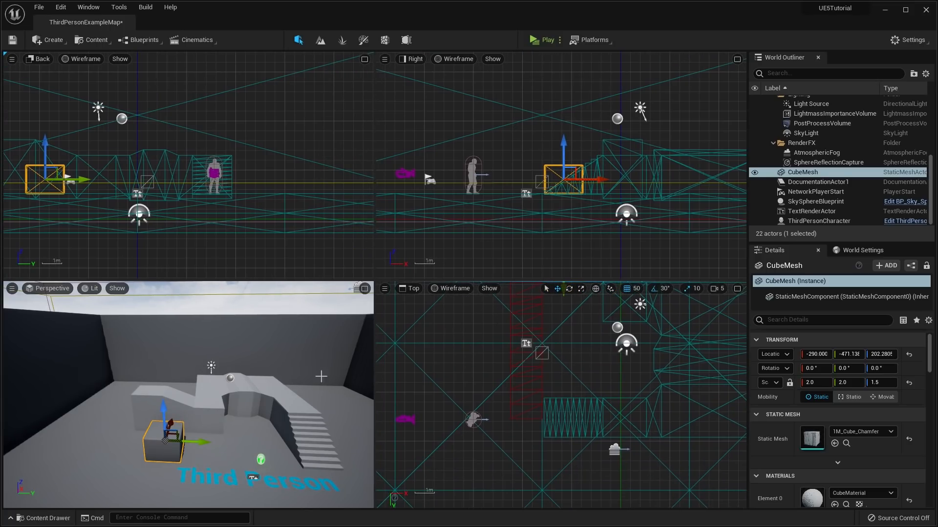
pyautogui.moveTo(322, 377); pyautogui.dragTo(306, 352, button='right')
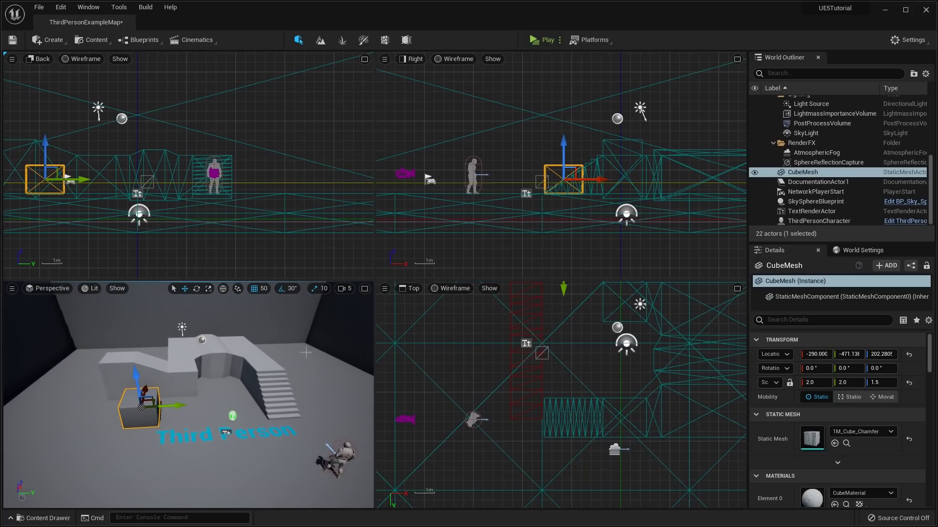
pyautogui.click(364, 288)
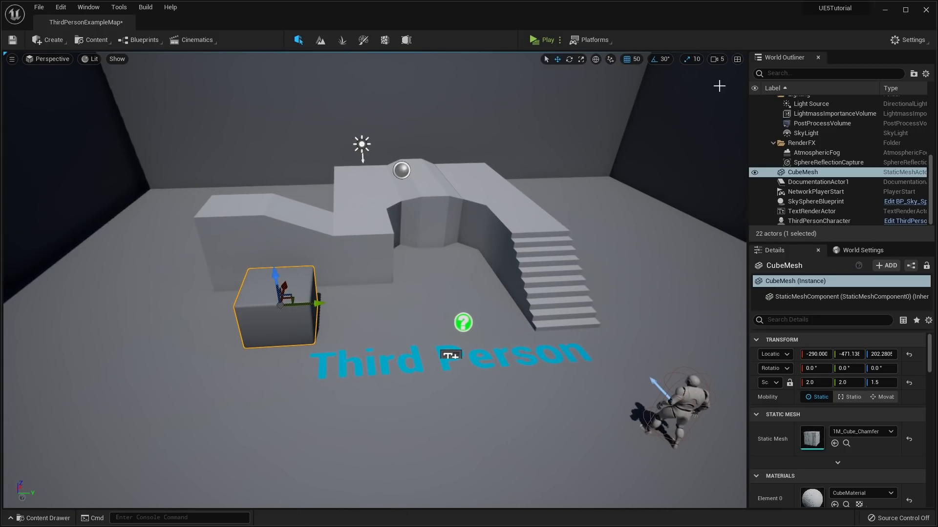
# Select Wall9, Ramp_StaticMesh and Light Source in turn to match the listed actors with objects in the level
pyautogui.moveTo(364, 289); pyautogui.dragTo(350, 267, button='right')
pyautogui.click(371, 337)
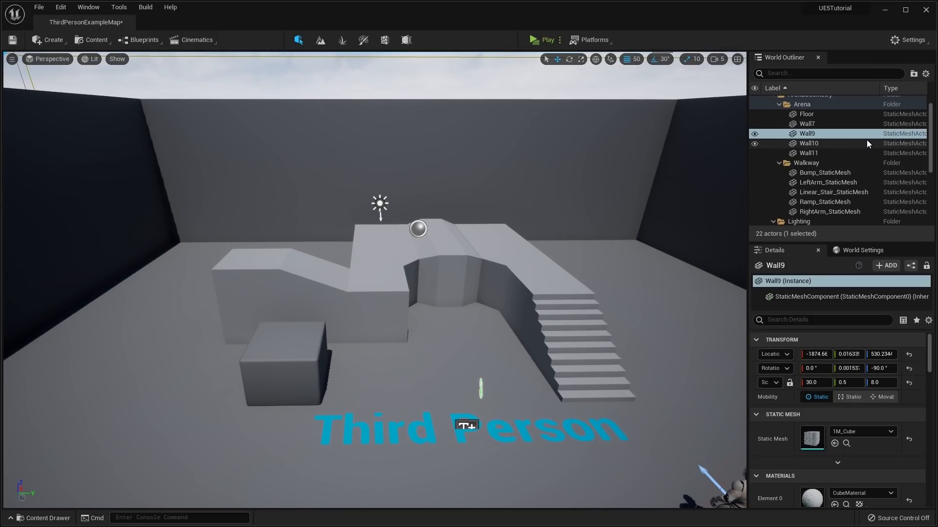
pyautogui.click(866, 140)
pyautogui.click(827, 202)
pyautogui.scroll(-3, 824, 176)
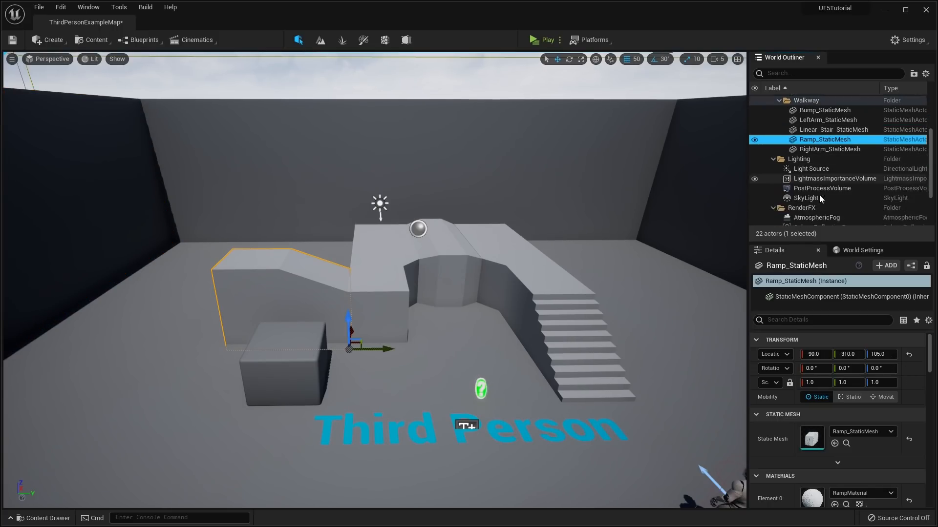
pyautogui.click(829, 155)
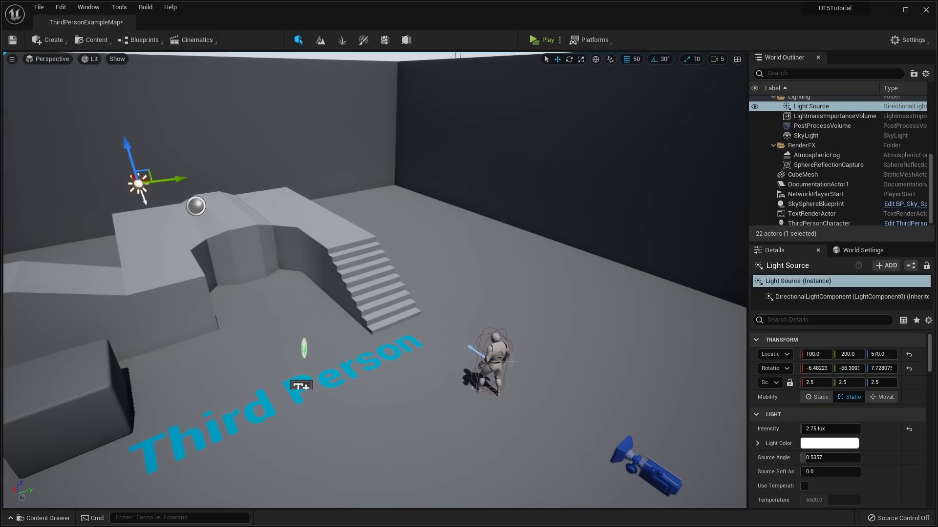
# Select the third-person character in the viewport, pick Floor and Wall10 from the actor list, and look through the remaining actors
pyautogui.click(490, 346)
pyautogui.moveTo(595, 254); pyautogui.dragTo(455, 271, button='right')
pyautogui.scroll(5, 825, 147)
pyautogui.click(806, 129)
pyautogui.click(811, 158)
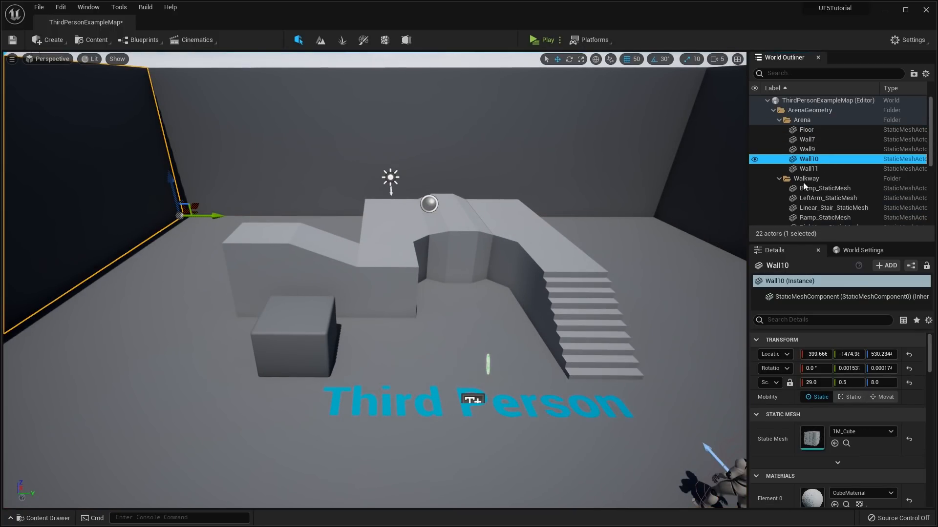
pyautogui.scroll(-5, 807, 151)
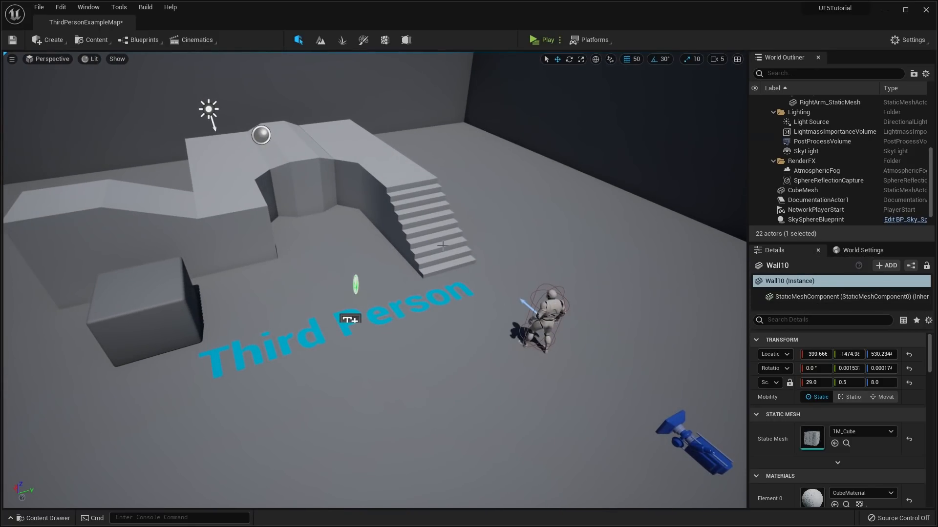
# Select Linear_Stair_StaticMesh, focus the view on it, and examine its transform, mesh, material, physics and collision details
pyautogui.click(443, 246)
pyautogui.press('f')
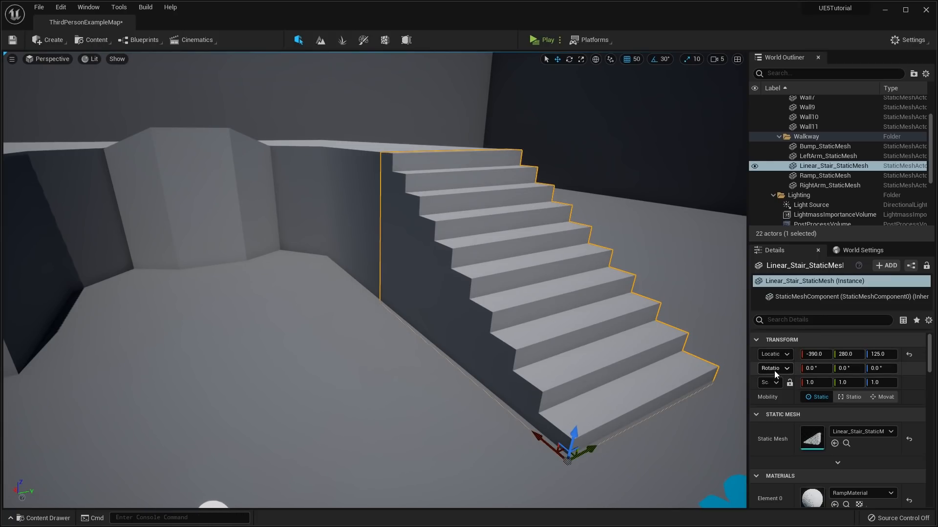
pyautogui.scroll(-2, 784, 383)
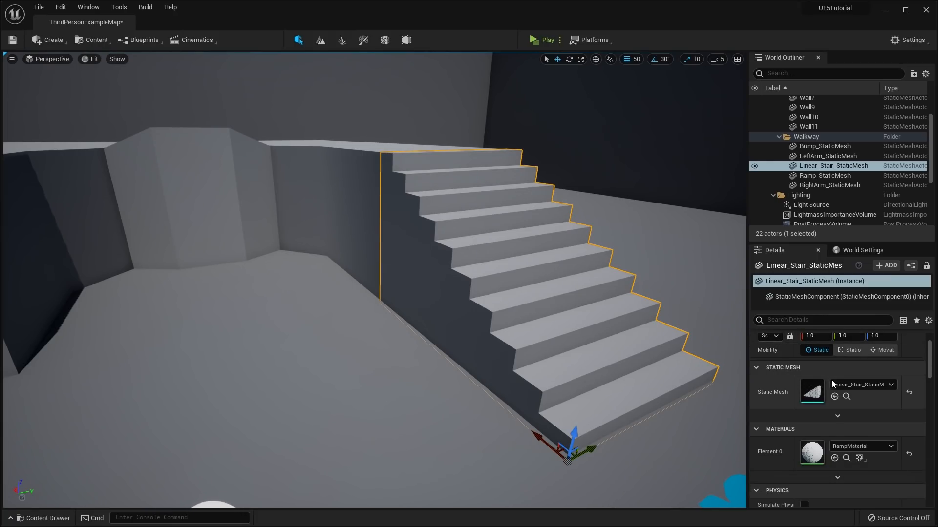
pyautogui.scroll(-2, 827, 384)
pyautogui.scroll(-7, 824, 377)
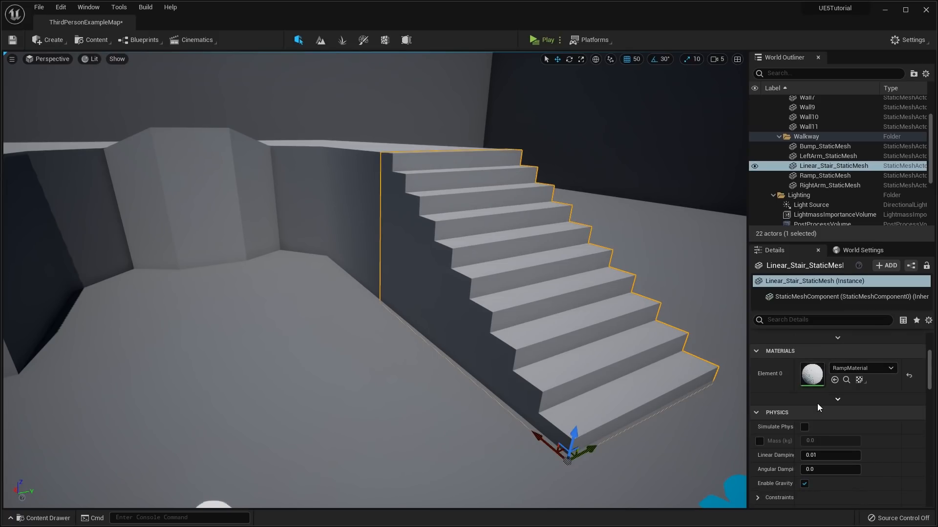
pyautogui.scroll(-1, 790, 374)
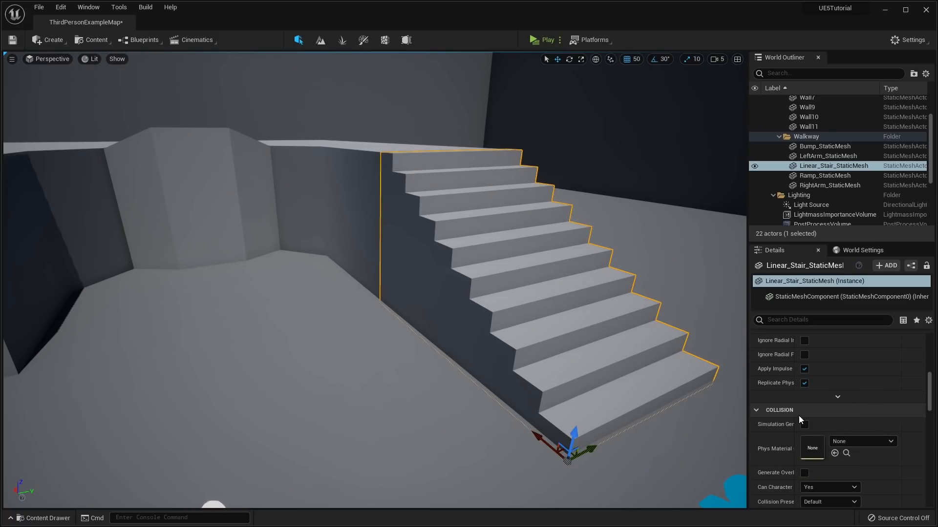
pyautogui.scroll(10, 821, 410)
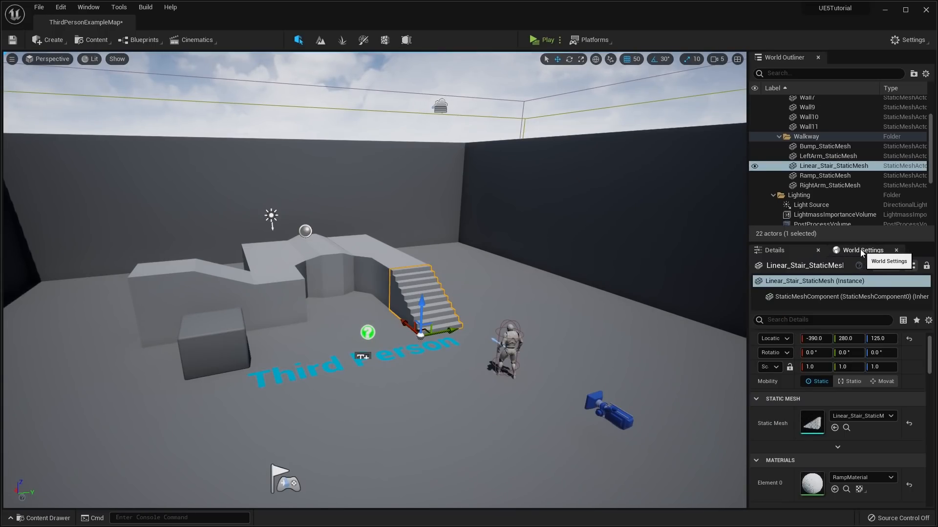
# Show the World Settings, check which editor window lists them, and look over the level-wide settings
pyautogui.click(861, 251)
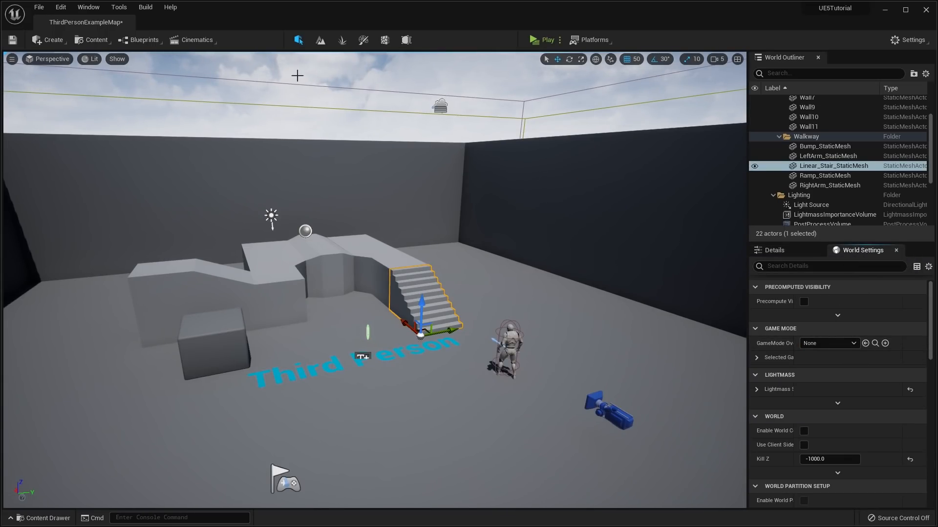
pyautogui.click(92, 8)
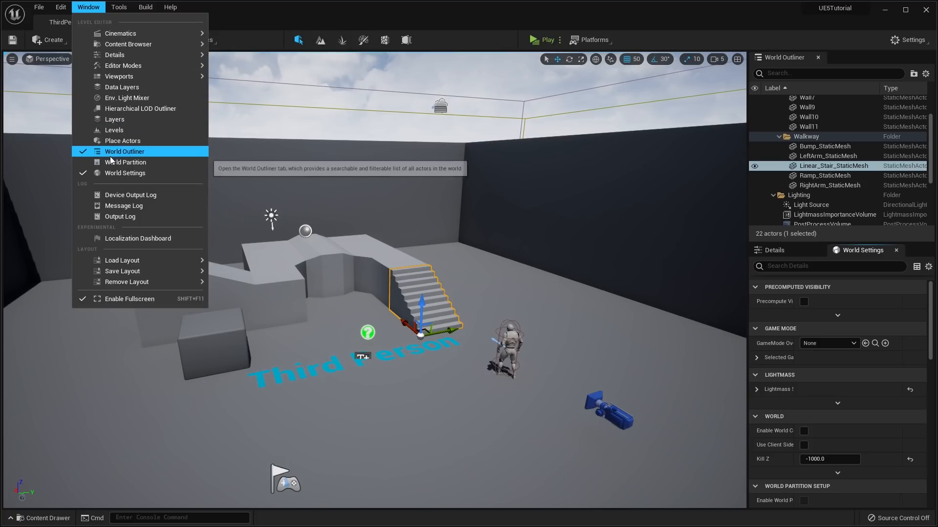
pyautogui.click(855, 254)
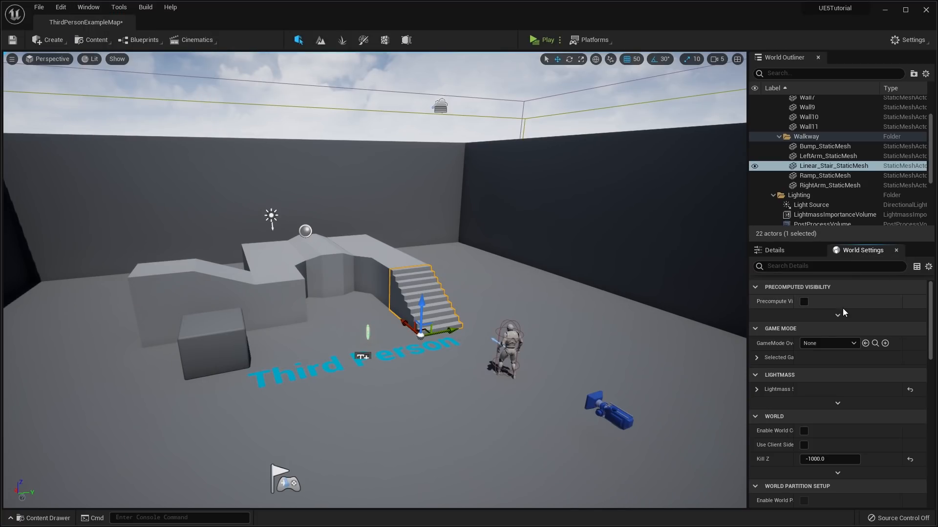
pyautogui.scroll(-1, 836, 324)
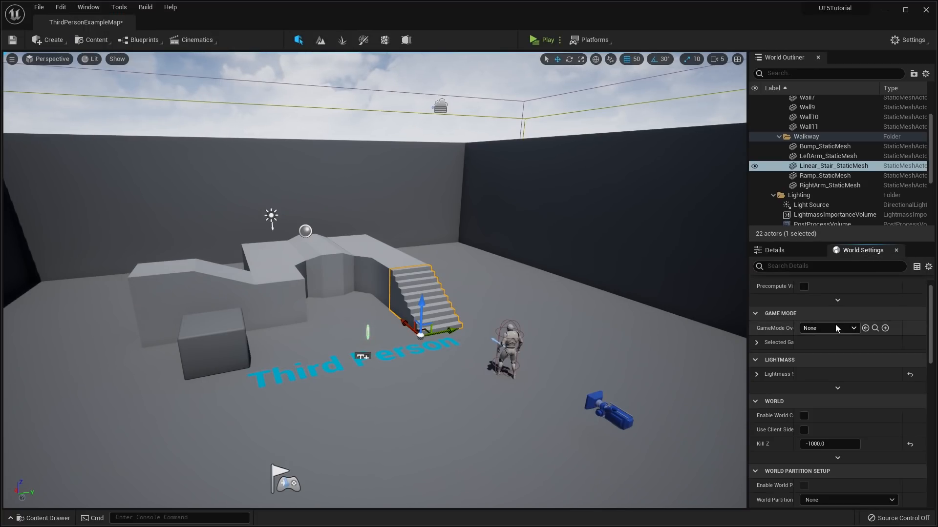
pyautogui.scroll(1, 836, 324)
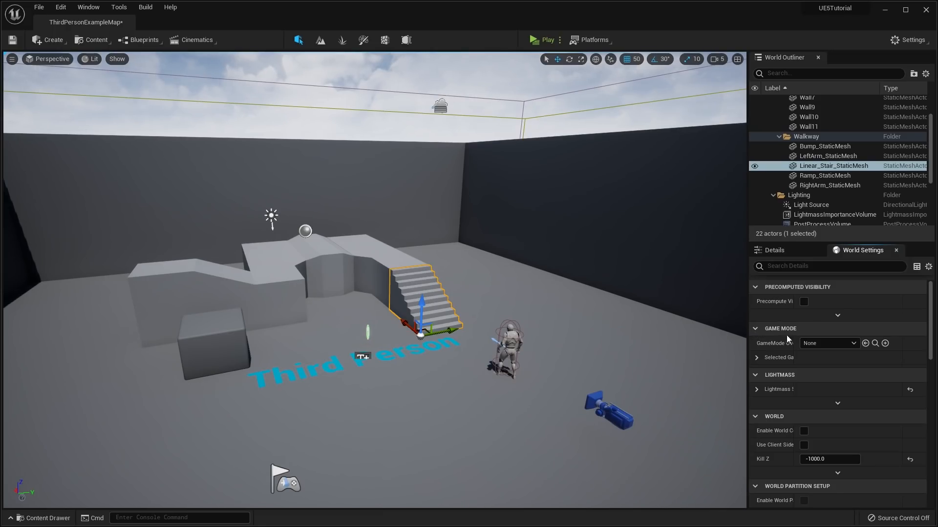
# Expand Selected GameMode, widen the label column to read its class settings, and close World Settings
pyautogui.click(757, 358)
pyautogui.scroll(-1, 790, 339)
pyautogui.moveTo(794, 338); pyautogui.dragTo(821, 337)
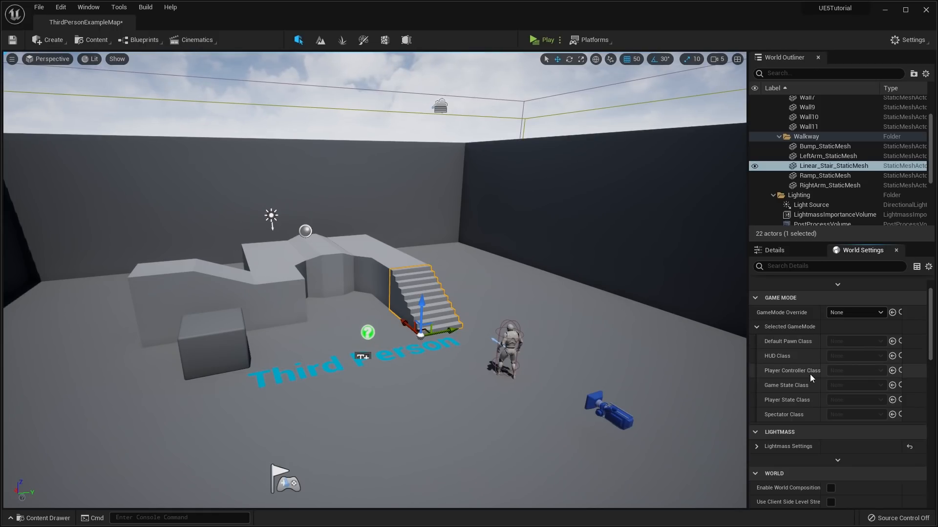
pyautogui.scroll(1, 830, 353)
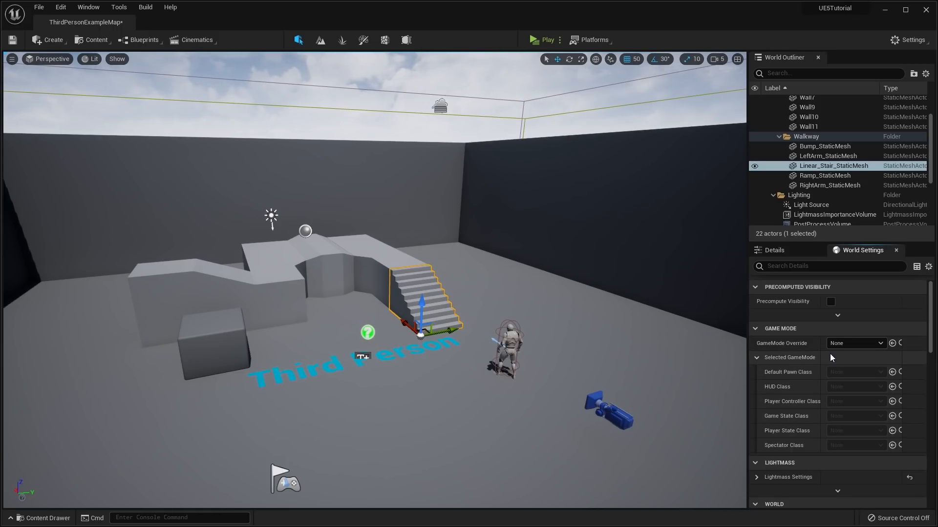
pyautogui.click(896, 250)
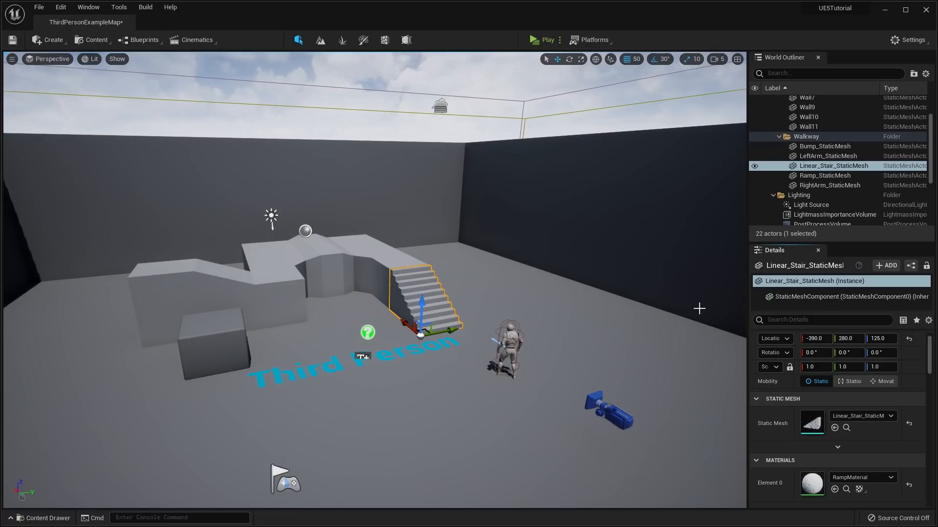
pyautogui.moveTo(699, 309); pyautogui.dragTo(650, 324, button='right')
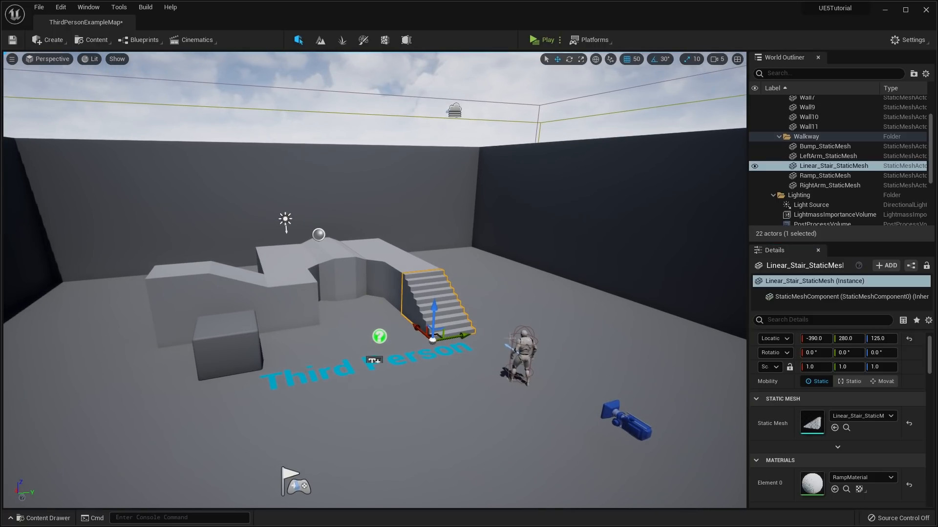
# Open and close the Content Drawer twice to view the project's top-level content folders
pyautogui.click(44, 519)
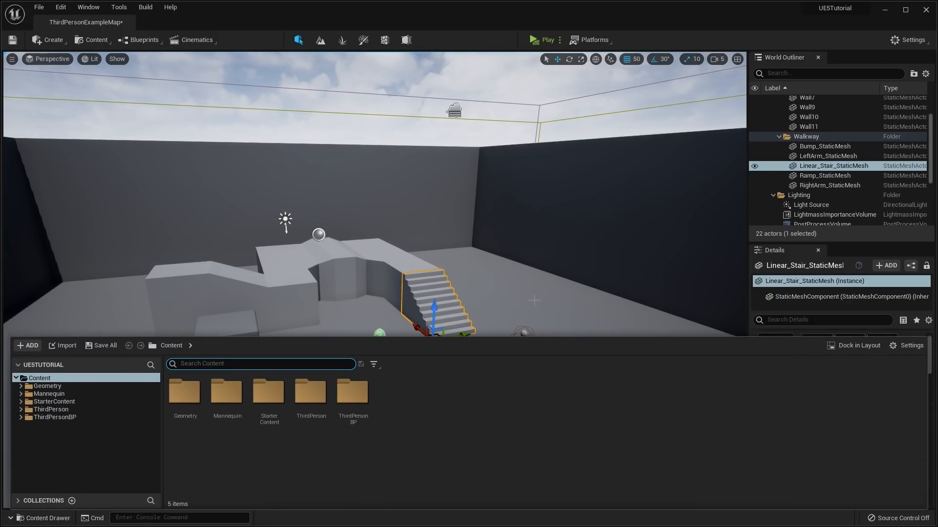
pyautogui.moveTo(535, 300); pyautogui.dragTo(536, 299, button='right')
pyautogui.hotkey('ctrl', 'space')
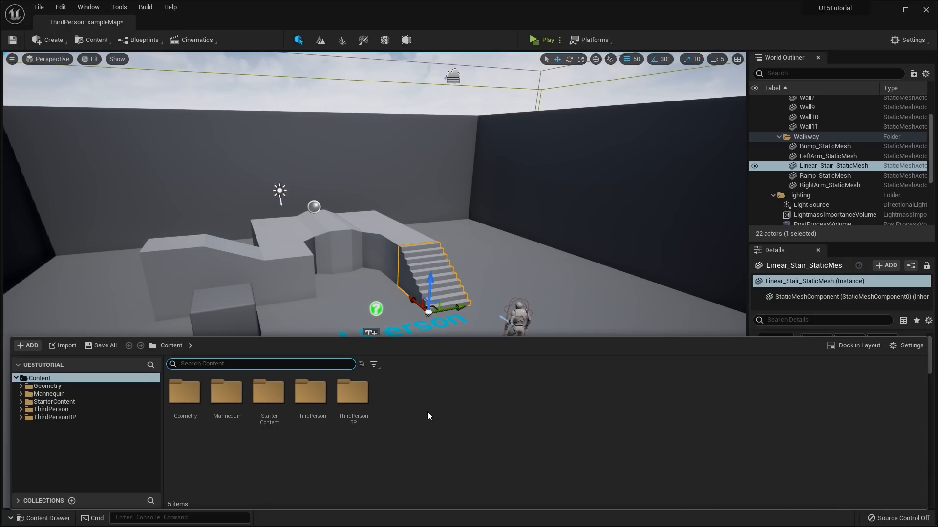
pyautogui.hotkey('ctrl', 'space')
# Select CubeMesh in the viewport and browse to its 1M_Cube_Chamfer asset in the Content Drawer
pyautogui.click(418, 235)
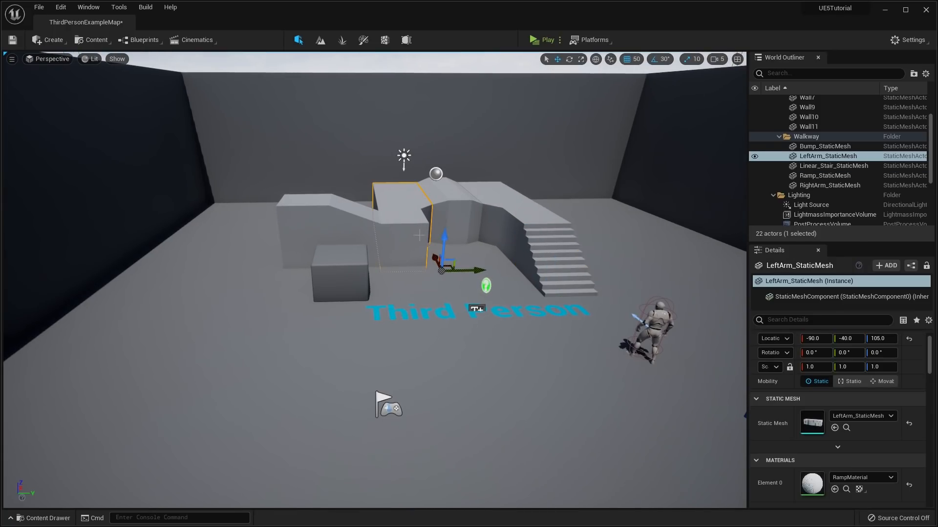
pyautogui.click(341, 273)
pyautogui.rightClick(341, 270)
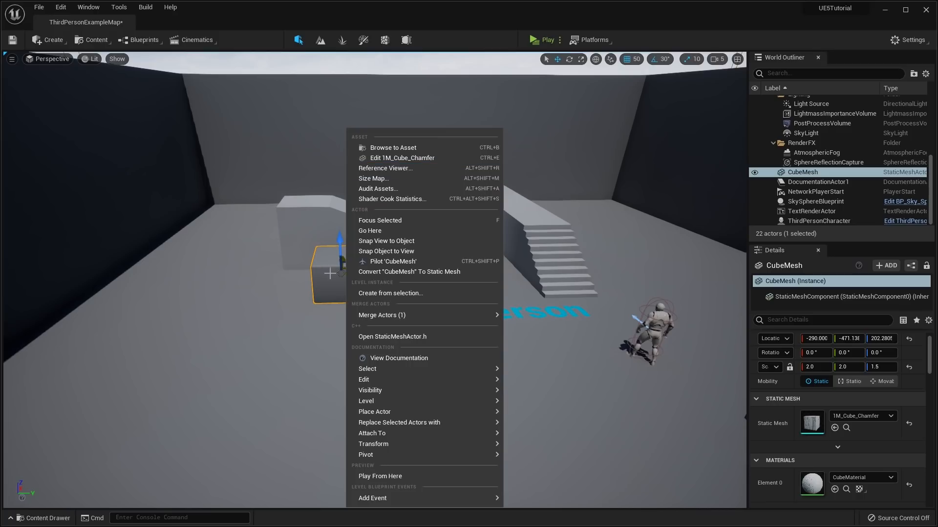
pyautogui.click(337, 270)
pyautogui.rightClick(337, 270)
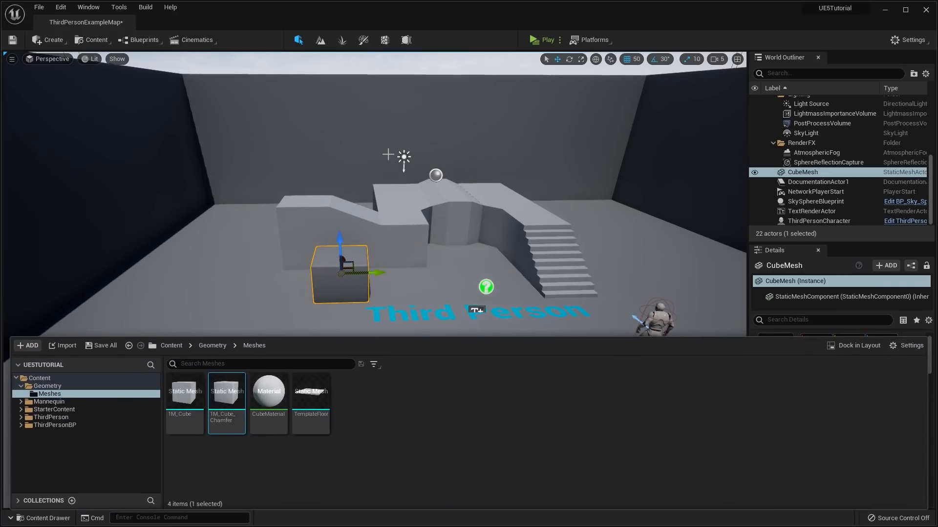
pyautogui.click(380, 146)
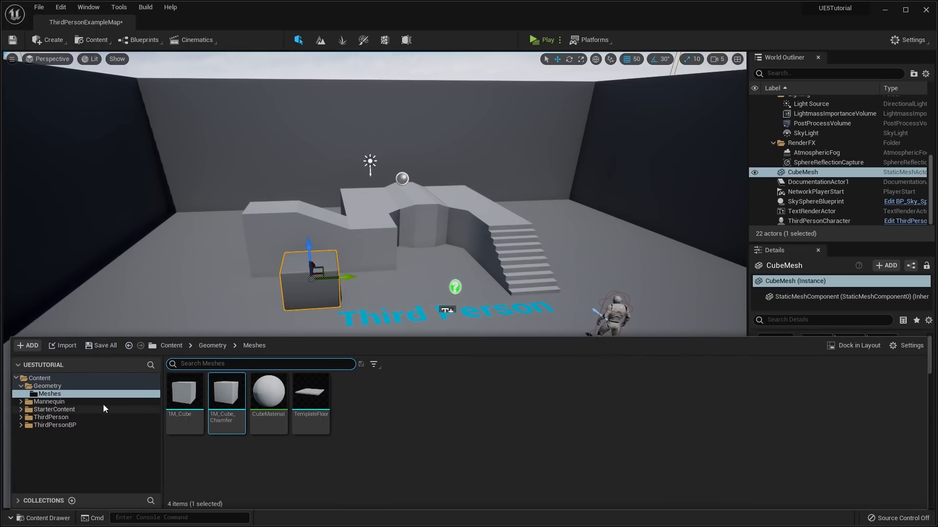
# Show the StarterContent folder's subfolders, and toggle the Content Drawer while looking around the level near the stairs
pyautogui.click(98, 409)
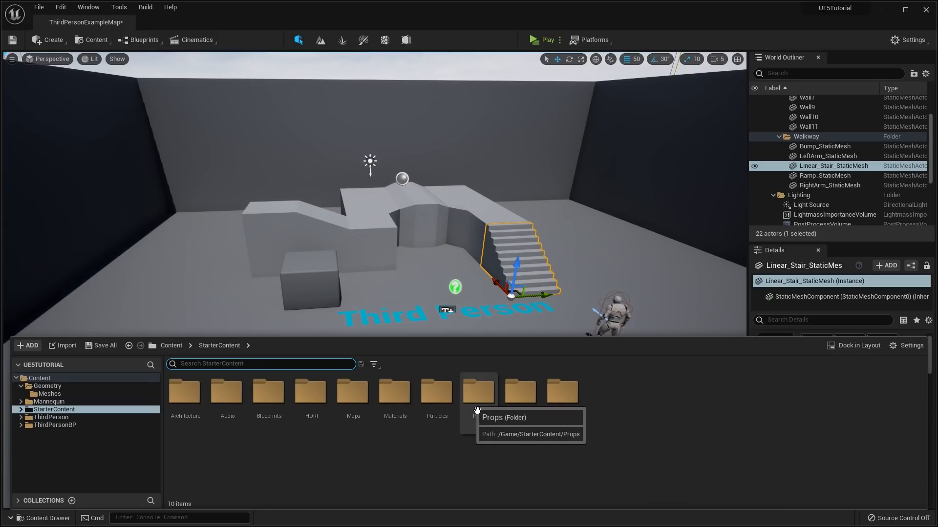
pyautogui.hotkey('ctrl', 'space')
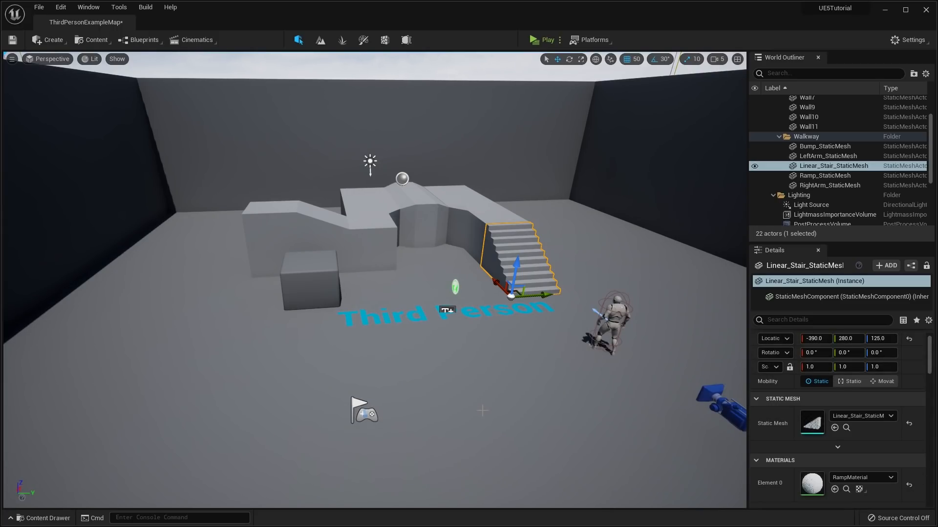
pyautogui.hotkey('ctrl', 'space')
pyautogui.moveTo(609, 238)
pyautogui.mouseDown(button='right')
pyautogui.moveTo(592, 238)
pyautogui.moveTo(613, 230)
pyautogui.mouseUp(button='right')
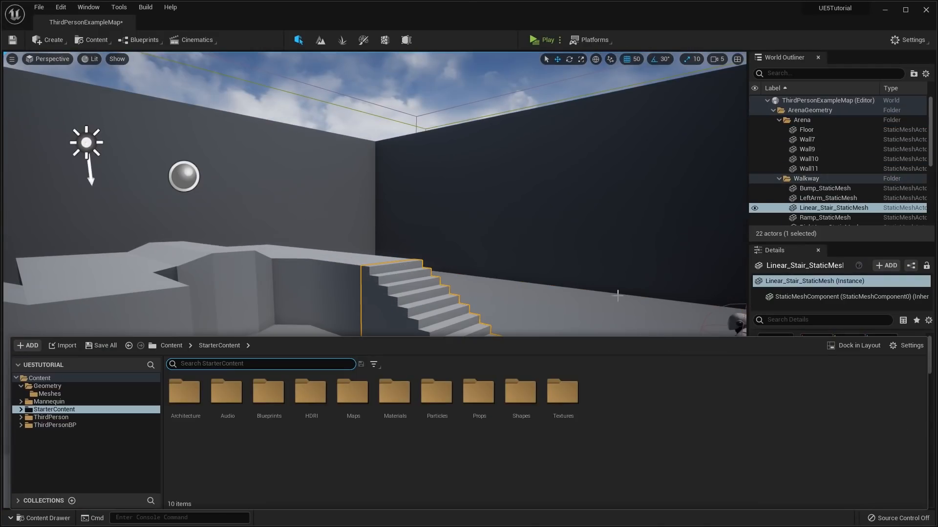
pyautogui.moveTo(617, 295); pyautogui.dragTo(625, 299, button='right')
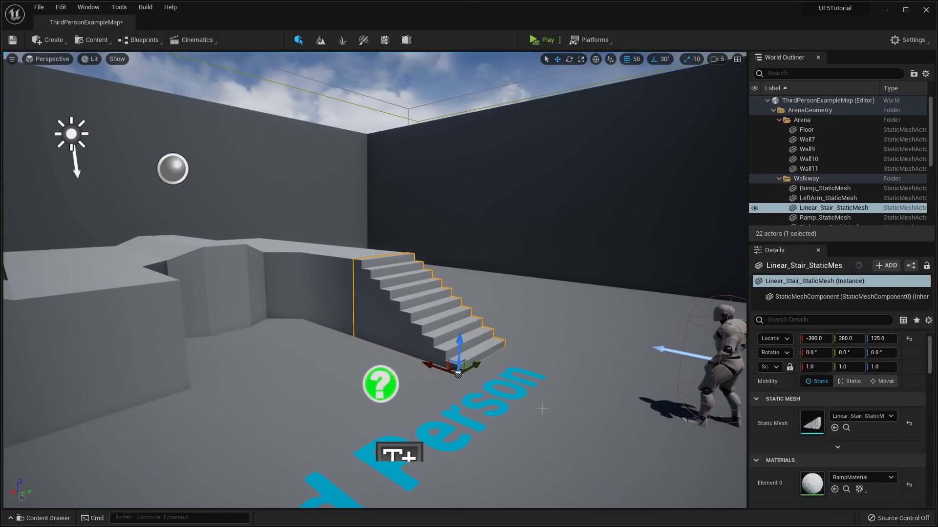
# Dock the Content Drawer in the editor layout as a permanent Content Browser
pyautogui.hotkey('ctrl', 'space')
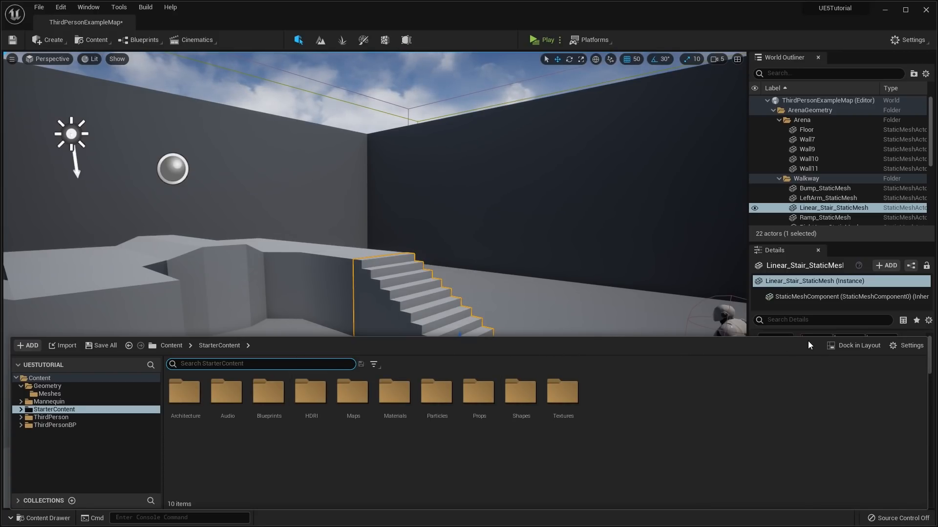
pyautogui.click(848, 345)
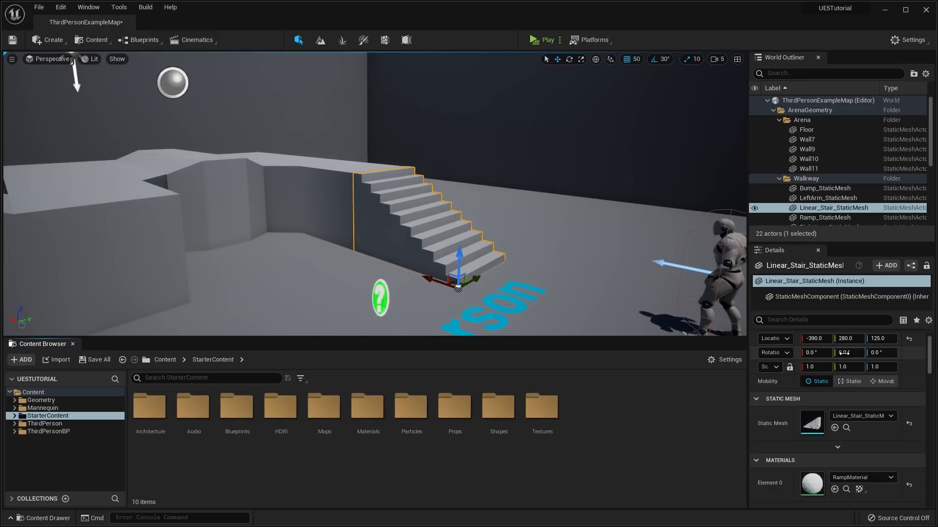
pyautogui.scroll(-5, 435, 314)
pyautogui.scroll(3, 435, 314)
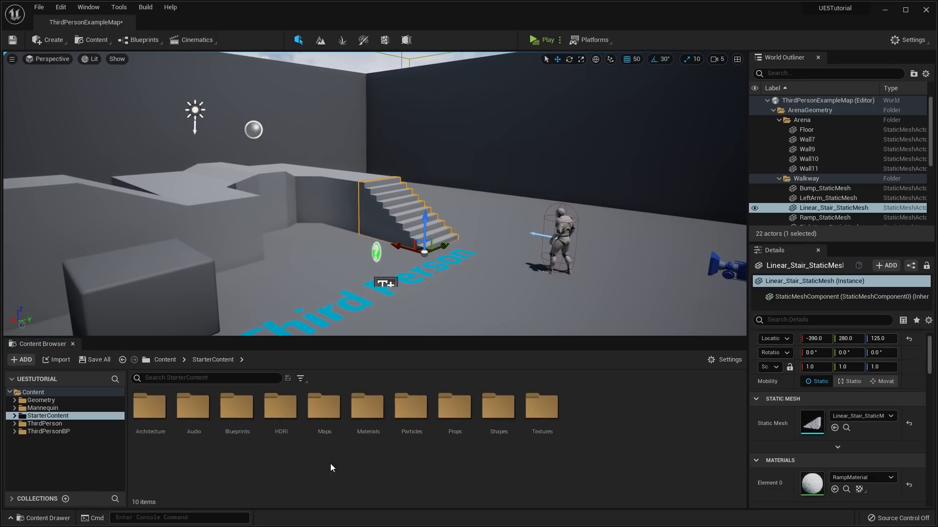
# Select Ramp_StaticMesh in the viewport and browse to its asset in the docked Content Browser
pyautogui.moveTo(472, 279); pyautogui.dragTo(430, 259, button='right')
pyautogui.click(472, 279)
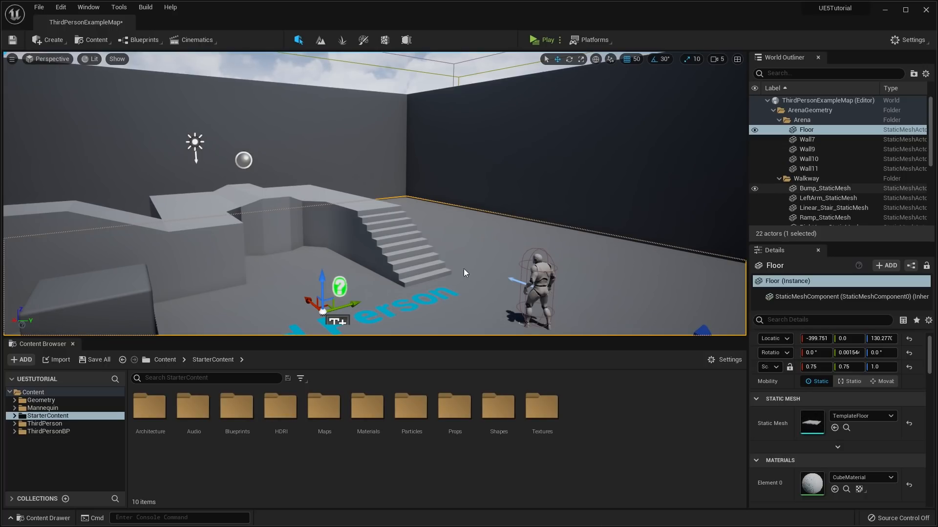
pyautogui.moveTo(465, 272); pyautogui.dragTo(418, 261, button='right')
pyautogui.click(325, 230)
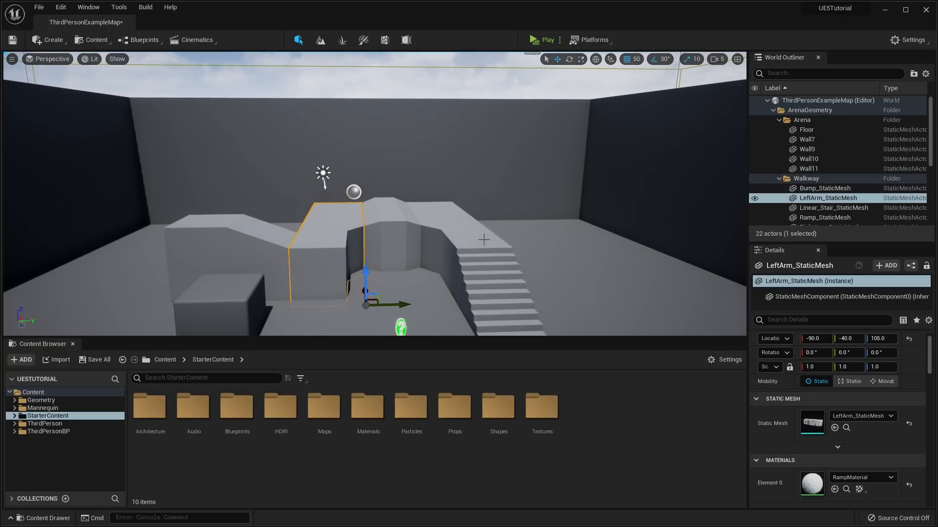
pyautogui.moveTo(474, 242); pyautogui.dragTo(421, 244, button='right')
pyautogui.press('w')
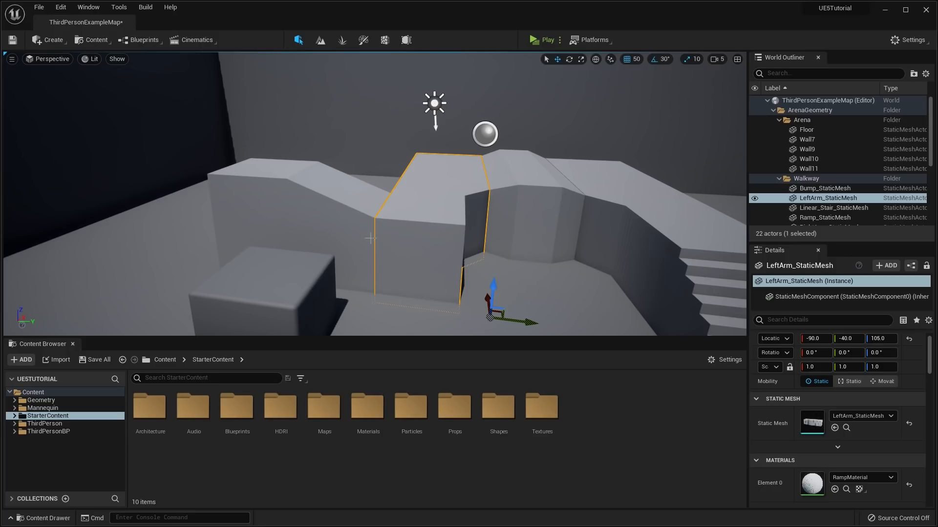
pyautogui.click(365, 196)
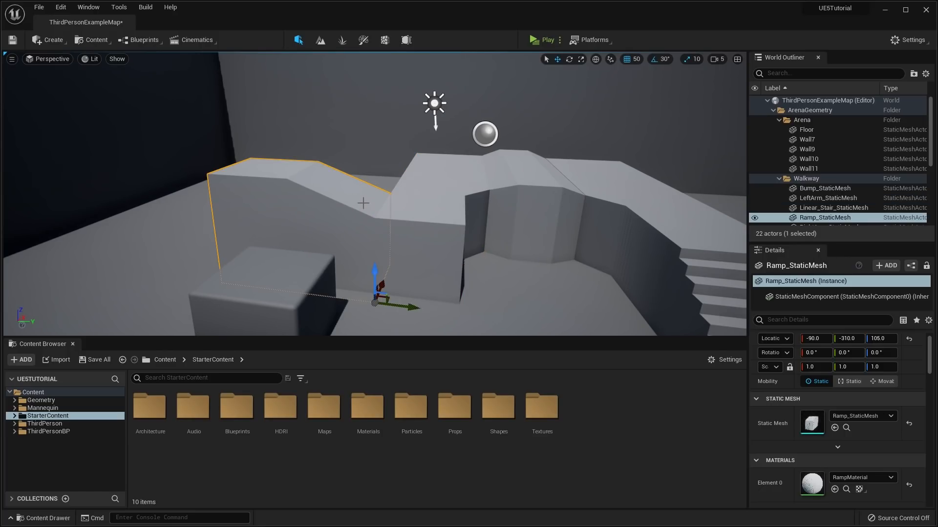
pyautogui.rightClick(357, 199)
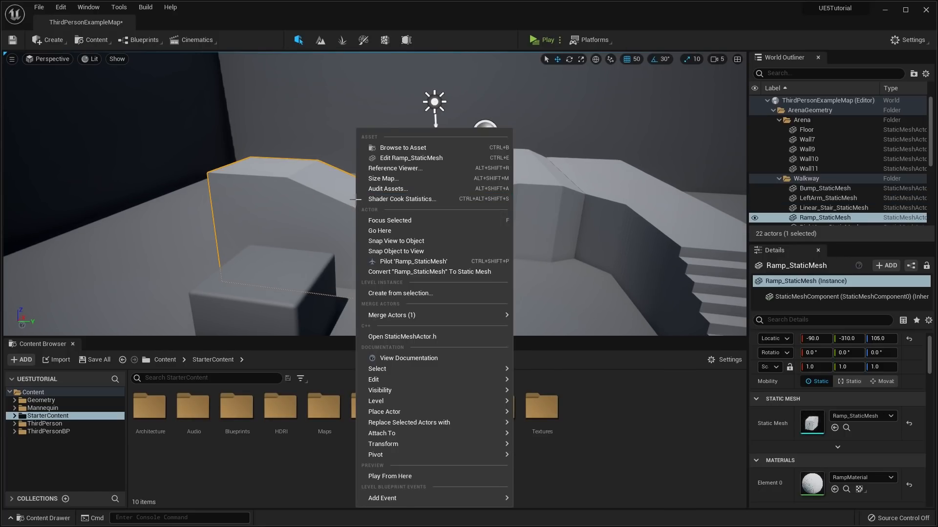
pyautogui.click(395, 147)
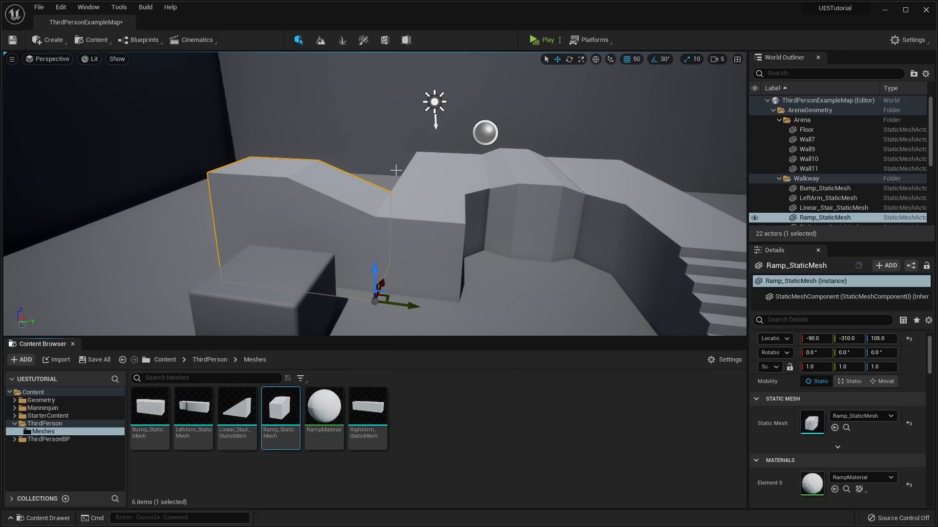
# Open the Ramp_StaticMesh asset in its mesh editor and dock that editor beside the ThirdPersonExampleMap tab
pyautogui.moveTo(287, 414)
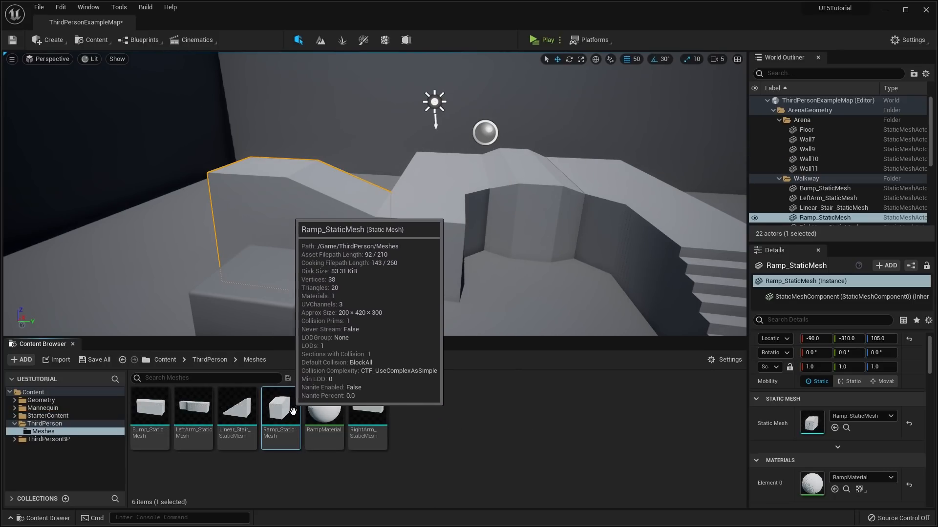
pyautogui.doubleClick(288, 423)
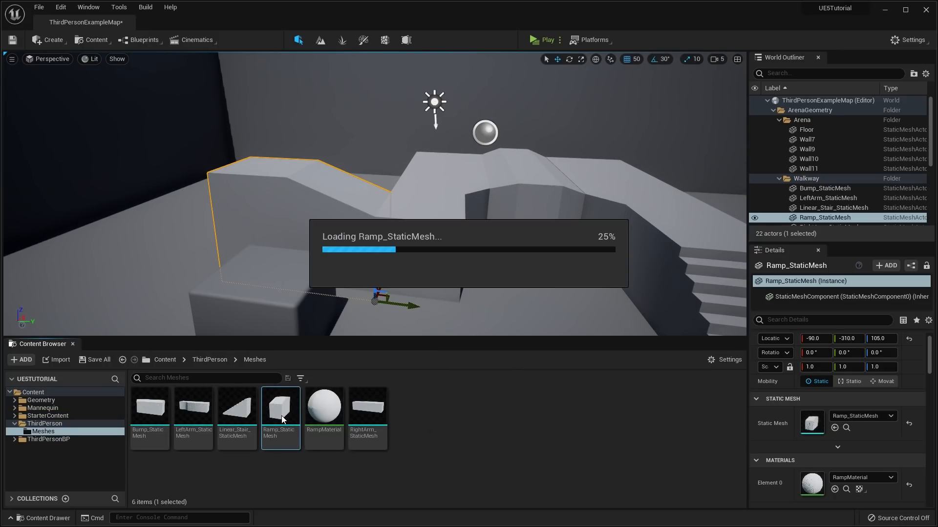
pyautogui.scroll(-3, 328, 271)
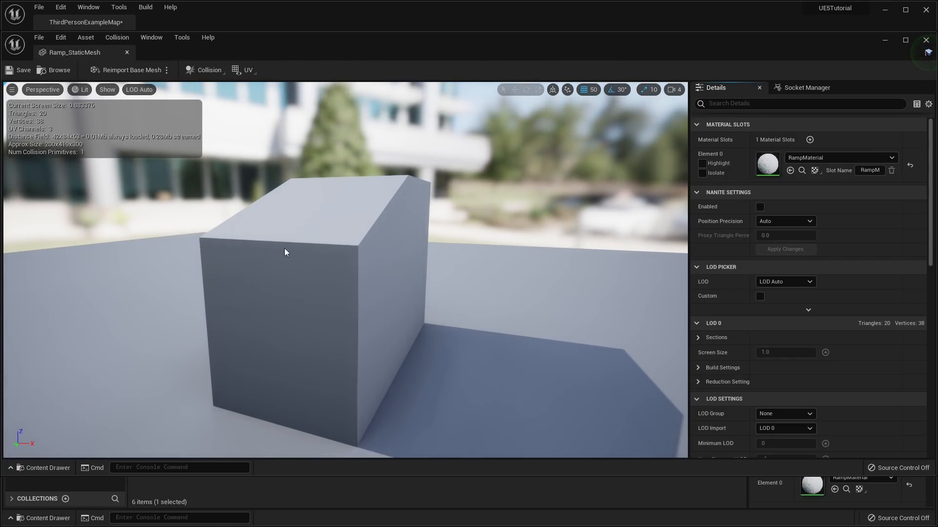
pyautogui.moveTo(80, 51); pyautogui.dragTo(226, 18)
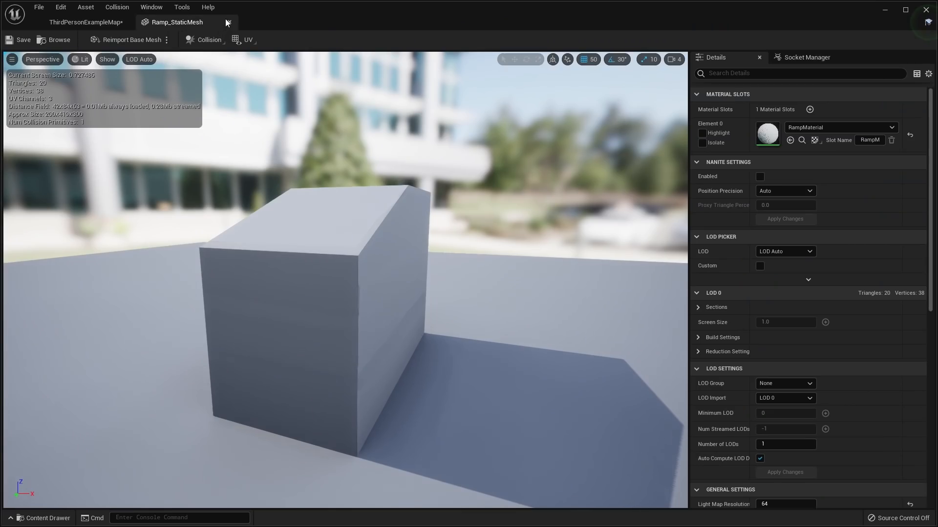
# Examine the ramp mesh from several angles in its preview, and close the mesh editor
pyautogui.moveTo(342, 203); pyautogui.dragTo(181, 214)
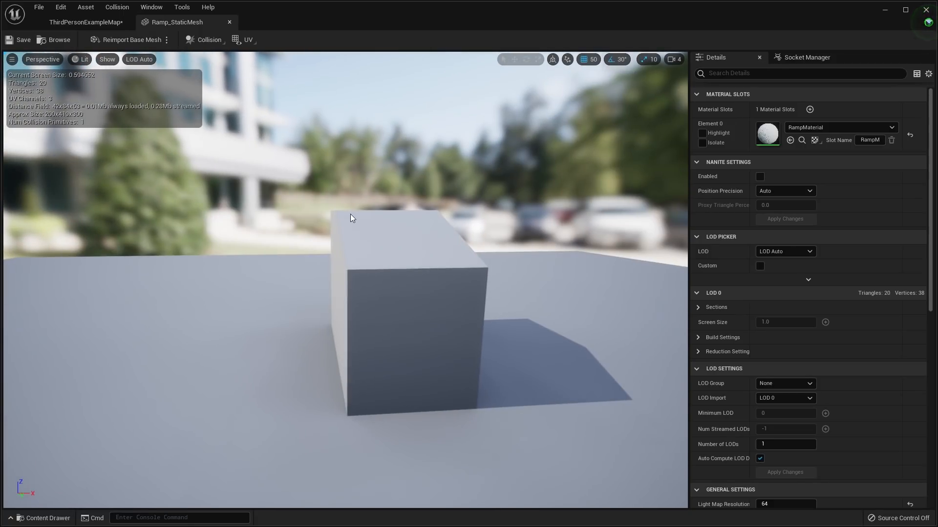
pyautogui.moveTo(377, 195); pyautogui.dragTo(385, 205)
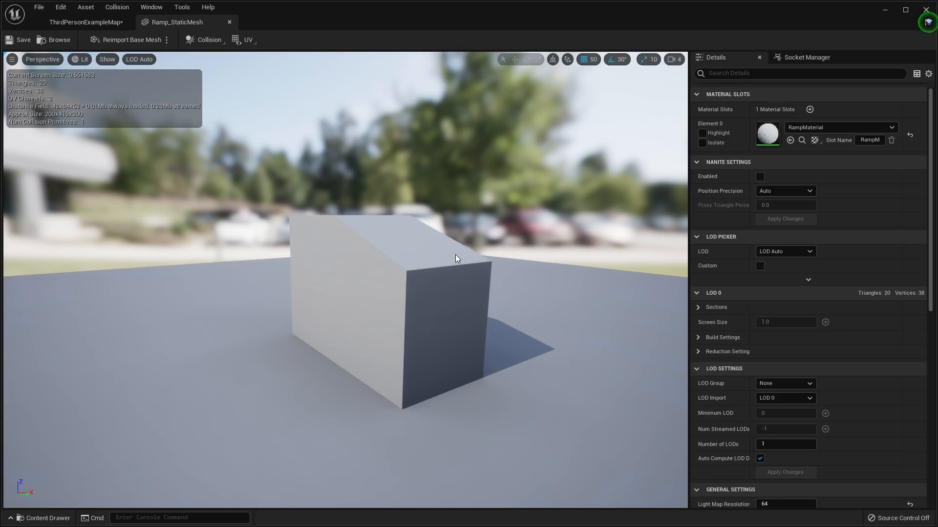
pyautogui.moveTo(455, 254); pyautogui.dragTo(449, 198)
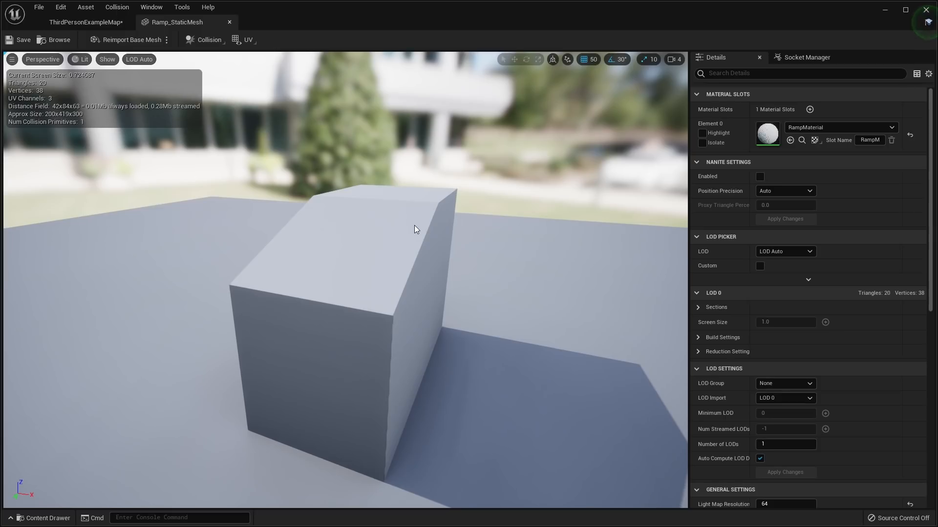
pyautogui.moveTo(414, 224); pyautogui.dragTo(418, 227)
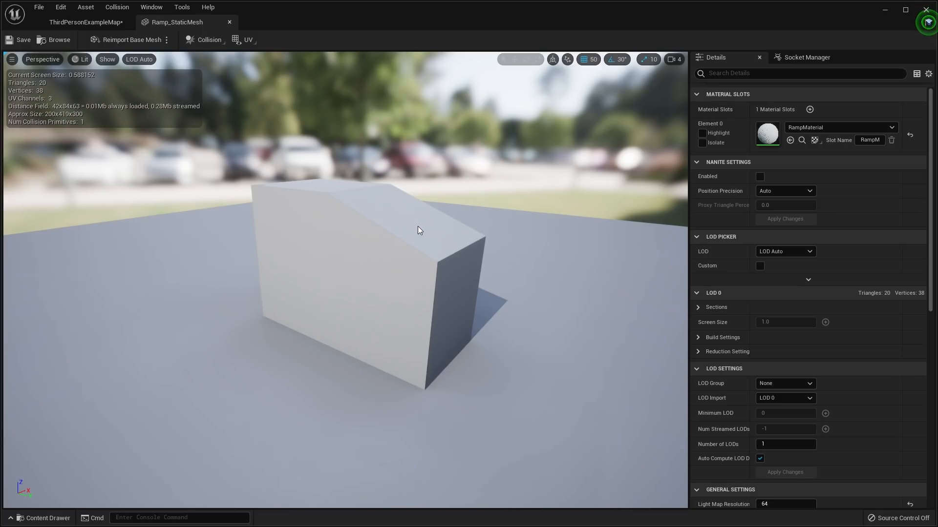
pyautogui.moveTo(418, 226); pyautogui.dragTo(362, 177, button='right')
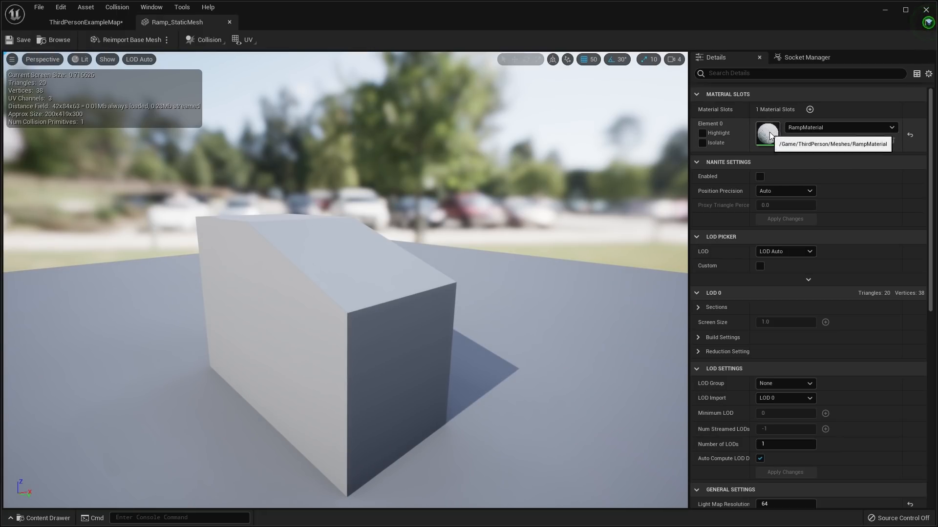
pyautogui.click(230, 23)
# Open the RampMaterial asset in the material editor and dock that editor beside the level tab
pyautogui.moveTo(484, 260)
pyautogui.mouseDown(button='right')
pyautogui.moveTo(415, 259)
pyautogui.moveTo(484, 260)
pyautogui.mouseUp(button='right')
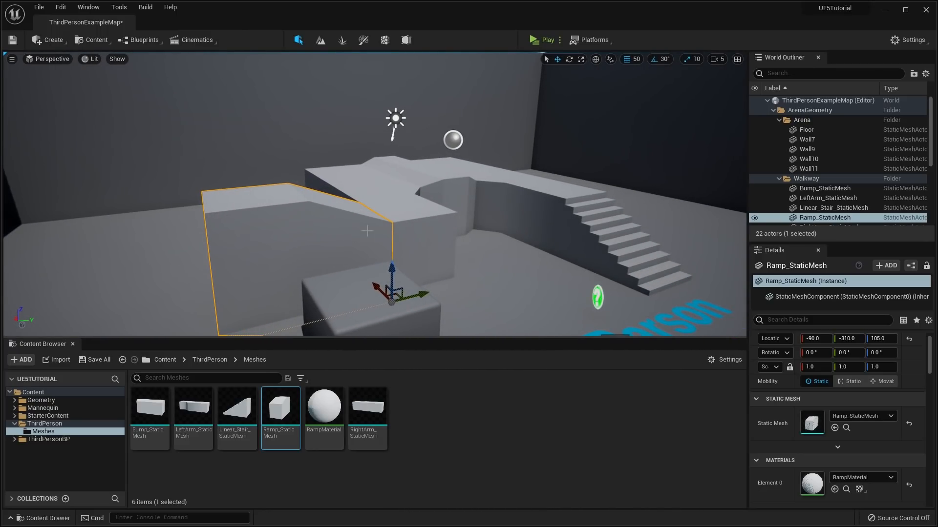
pyautogui.click(416, 414)
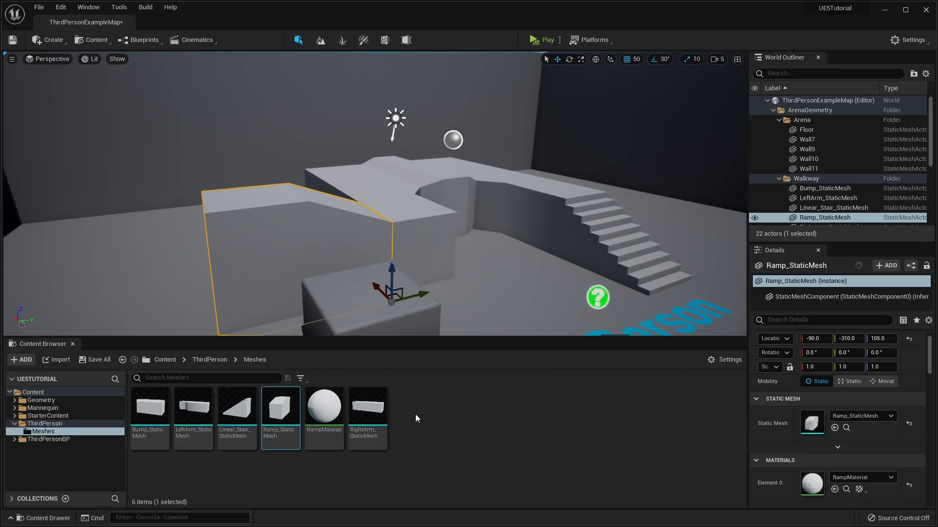
pyautogui.doubleClick(340, 415)
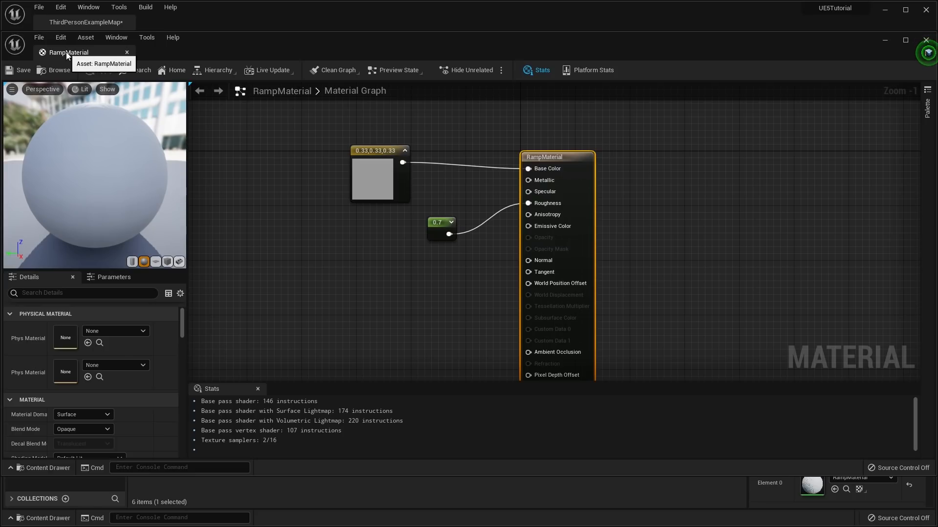
pyautogui.moveTo(86, 53); pyautogui.dragTo(131, 19)
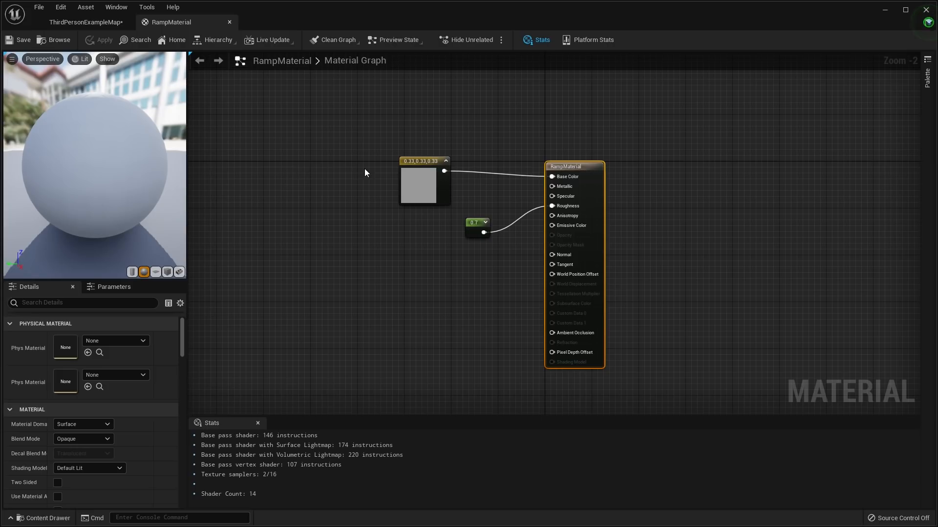
# Look around the RampMaterial preview sphere and examine the constant colour node feeding Base Color in the material graph
pyautogui.moveTo(94, 146); pyautogui.dragTo(141, 139)
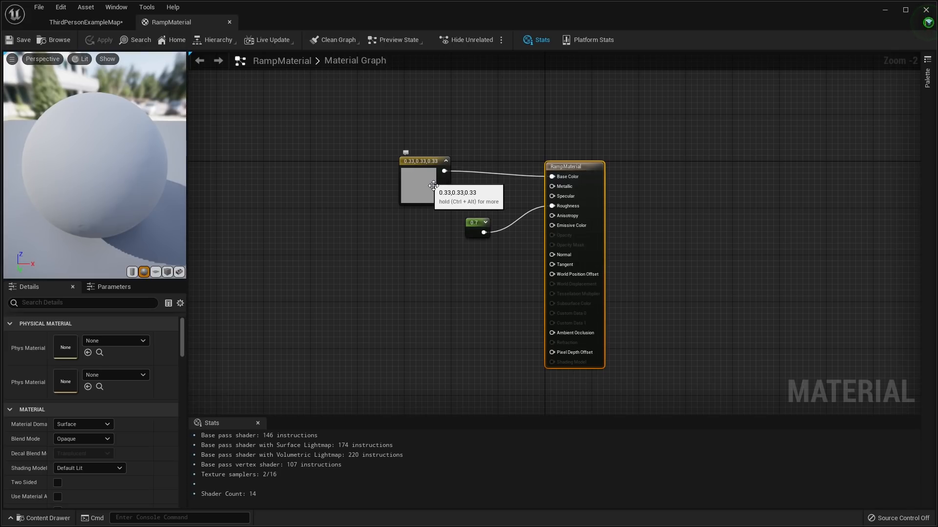
pyautogui.moveTo(105, 146); pyautogui.dragTo(156, 142)
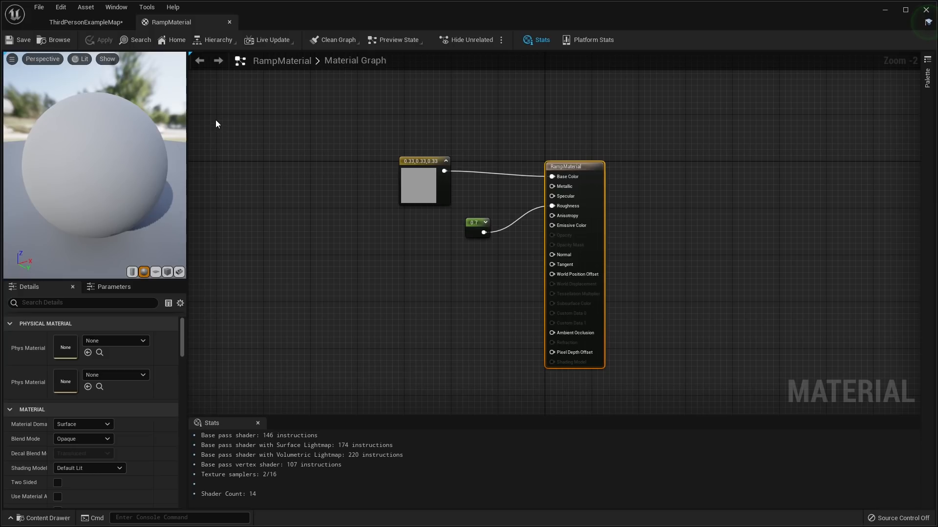
pyautogui.click(484, 182)
pyautogui.scroll(1, 482, 177)
pyautogui.scroll(1, 624, 173)
pyautogui.moveTo(503, 205); pyautogui.dragTo(456, 213, button='right')
pyautogui.click(489, 215)
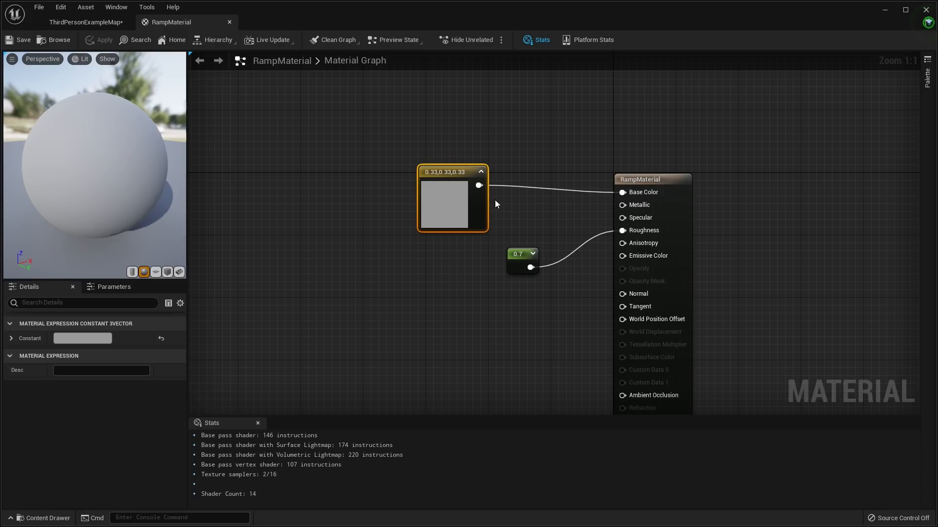
pyautogui.moveTo(148, 159); pyautogui.dragTo(145, 108)
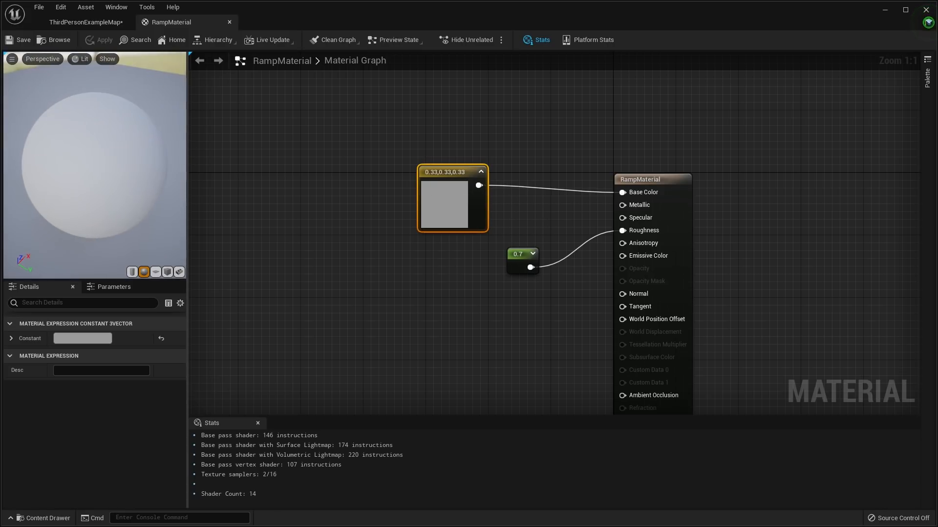
# Set the constant colour node feeding Base Color to crimson 0.33, 0, 0.0457, and save RampMaterial
pyautogui.doubleClick(448, 198)
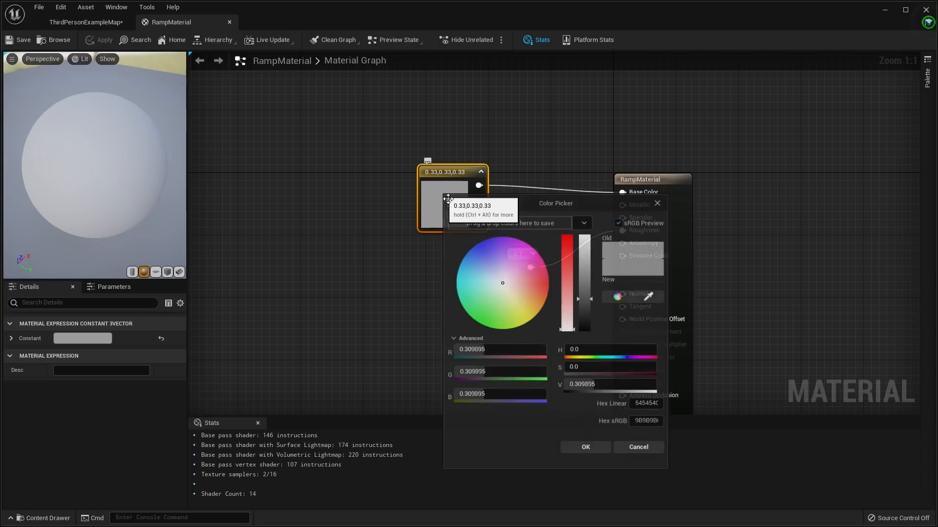
pyautogui.moveTo(511, 284); pyautogui.dragTo(488, 254)
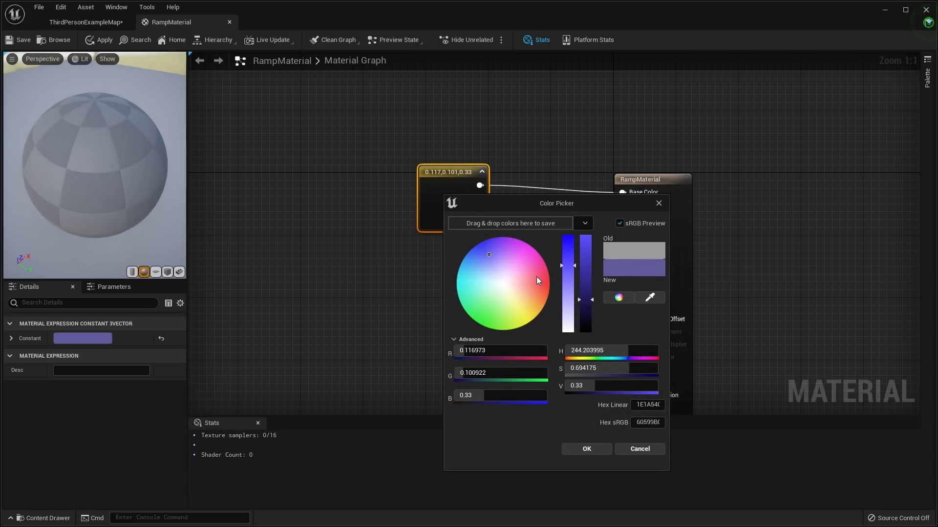
pyautogui.moveTo(537, 277); pyautogui.dragTo(567, 275)
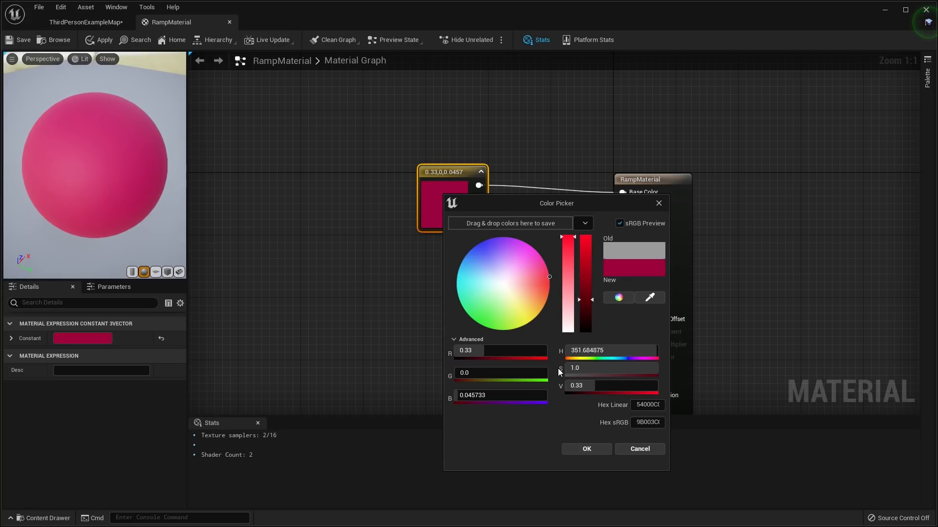
pyautogui.click(586, 448)
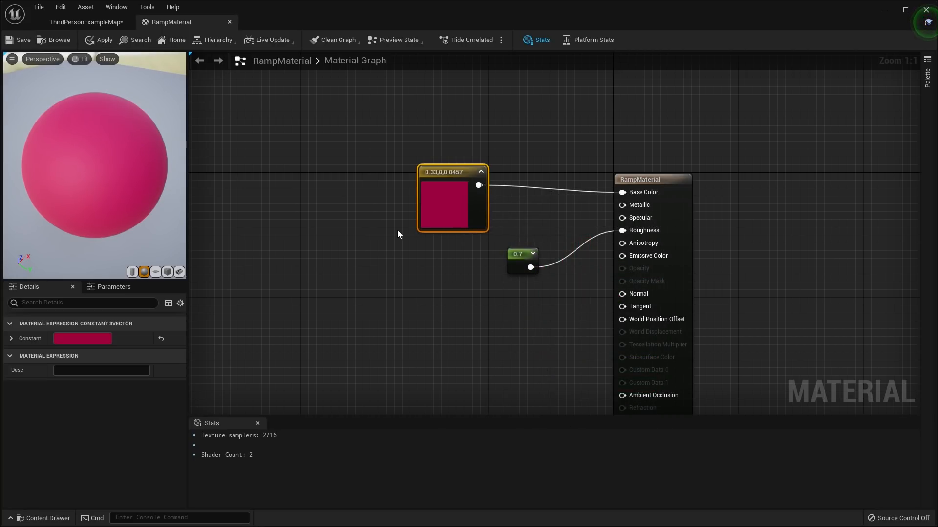
pyautogui.click(23, 41)
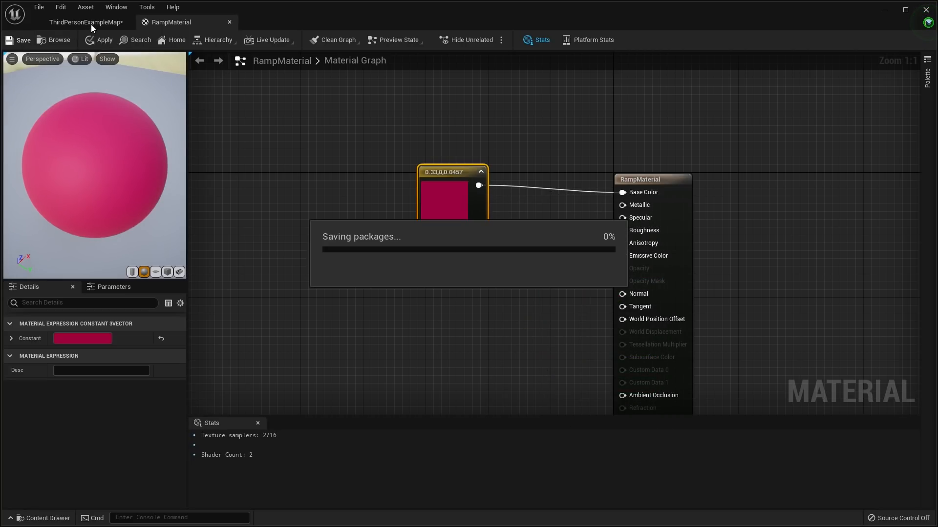
# Return to the ThirdPersonExampleMap level and look over the walkway meshes that use the recoloured RampMaterial
pyautogui.click(112, 22)
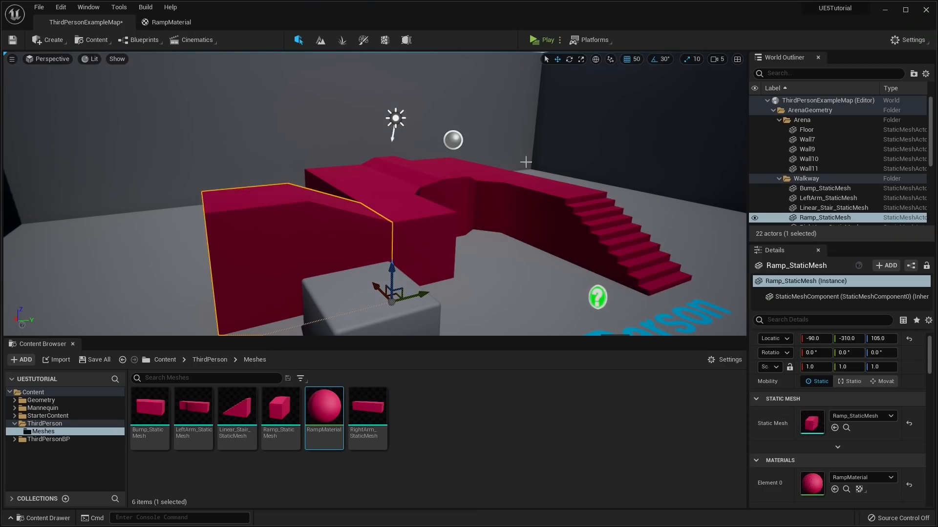
pyautogui.keyDown('alt'); pyautogui.moveTo(628, 245); pyautogui.dragTo(576, 247); pyautogui.keyUp('alt')
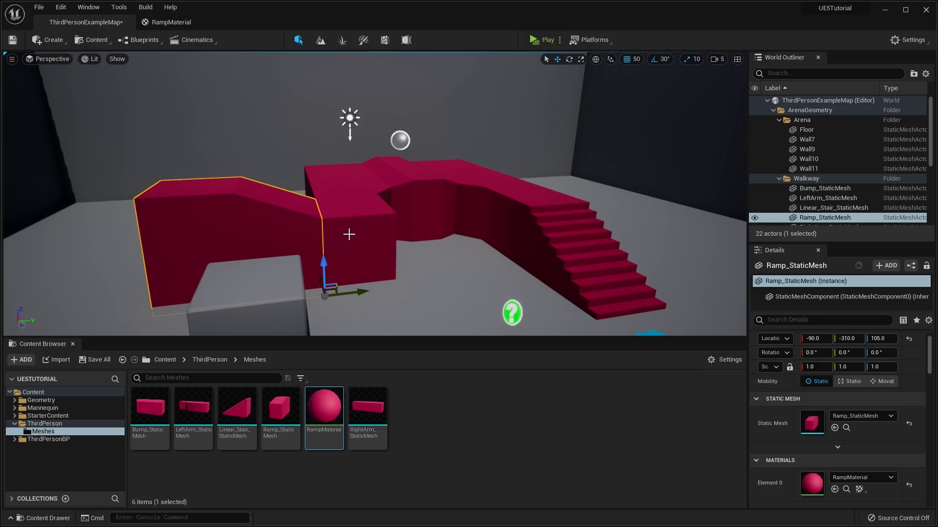
pyautogui.moveTo(496, 199); pyautogui.dragTo(266, 88, button='right')
pyautogui.press('d')
# Undo both colour changes on RampMaterial's constant colour node, save the material and close its editor
pyautogui.click(183, 23)
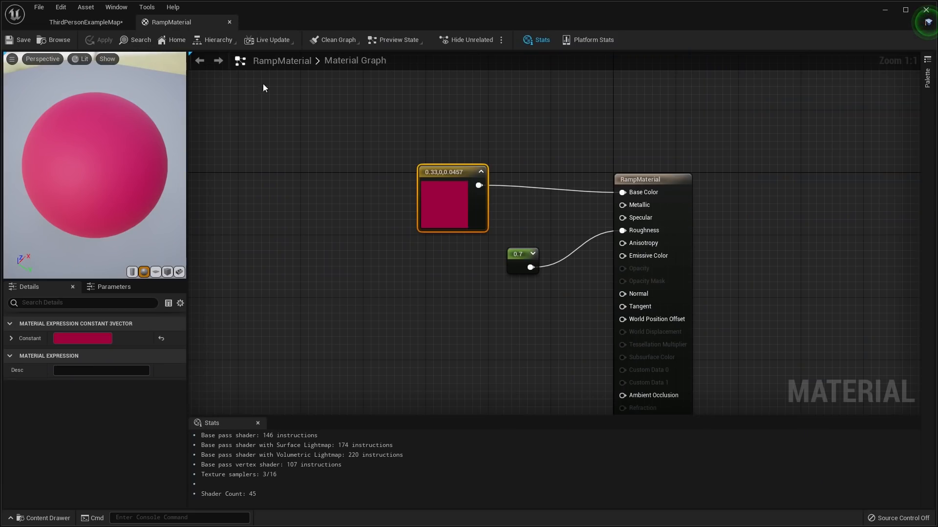
pyautogui.hotkey('ctrl', 'z')
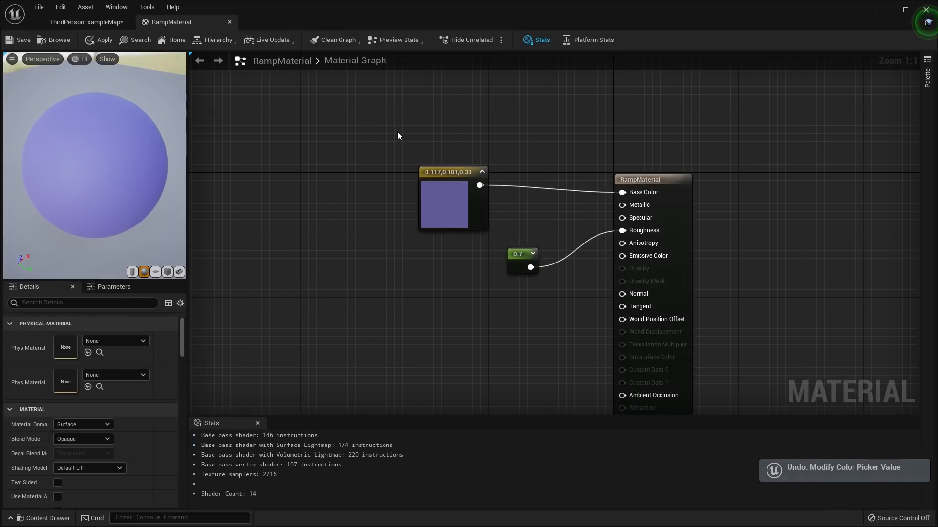
pyautogui.hotkey('ctrl', 'z')
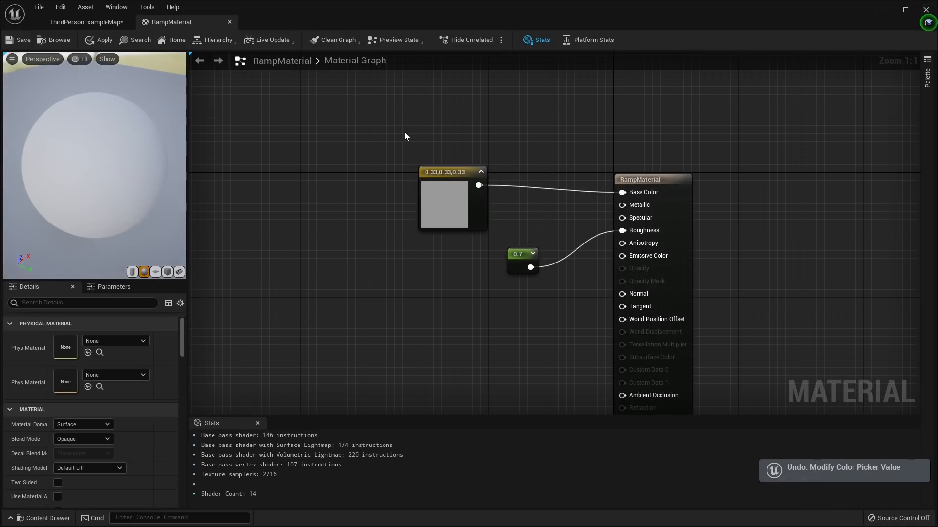
pyautogui.click(17, 40)
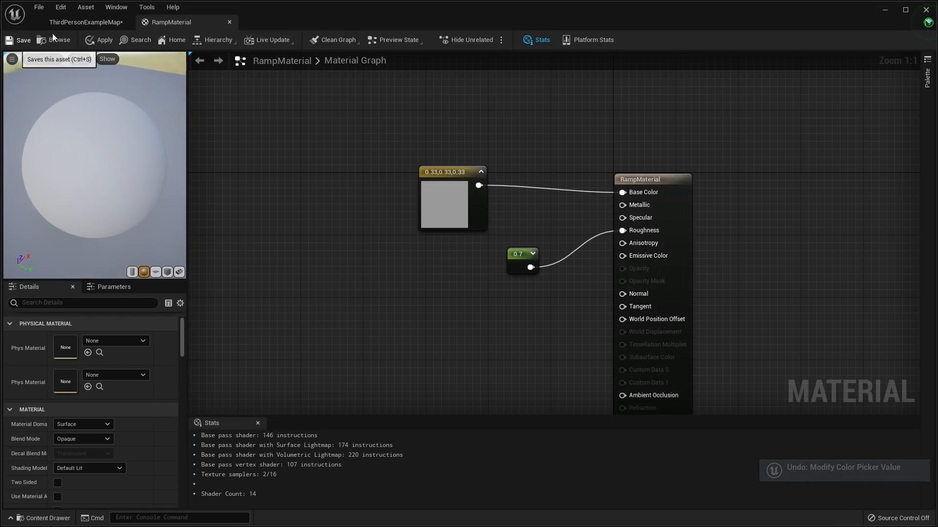
pyautogui.click(229, 22)
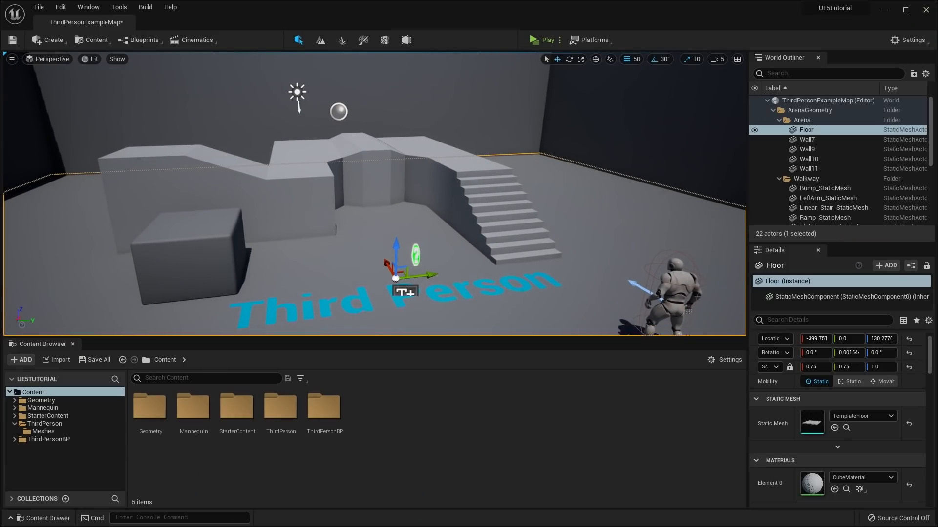
# Create a folder named TutorialProject in the Content folder and open it
pyautogui.scroll(-2, 529, 279)
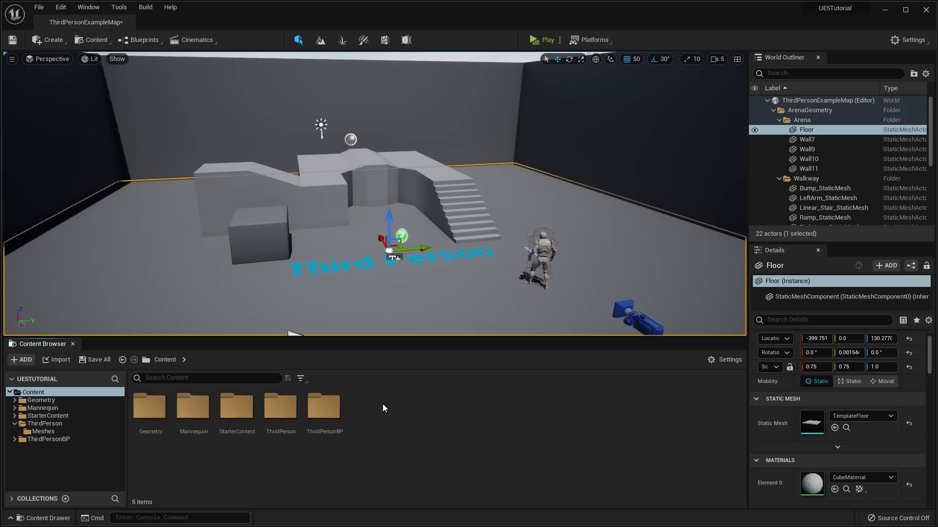
pyautogui.rightClick(371, 412)
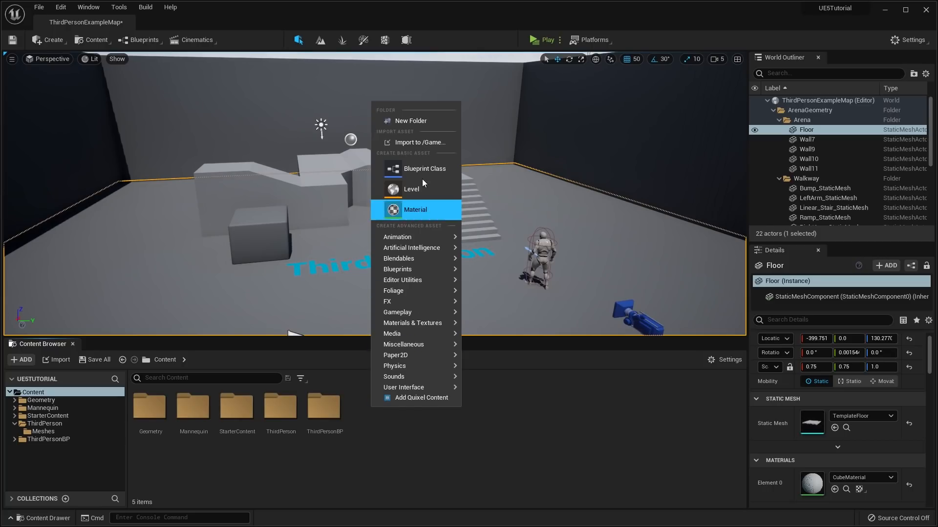
pyautogui.click(422, 122)
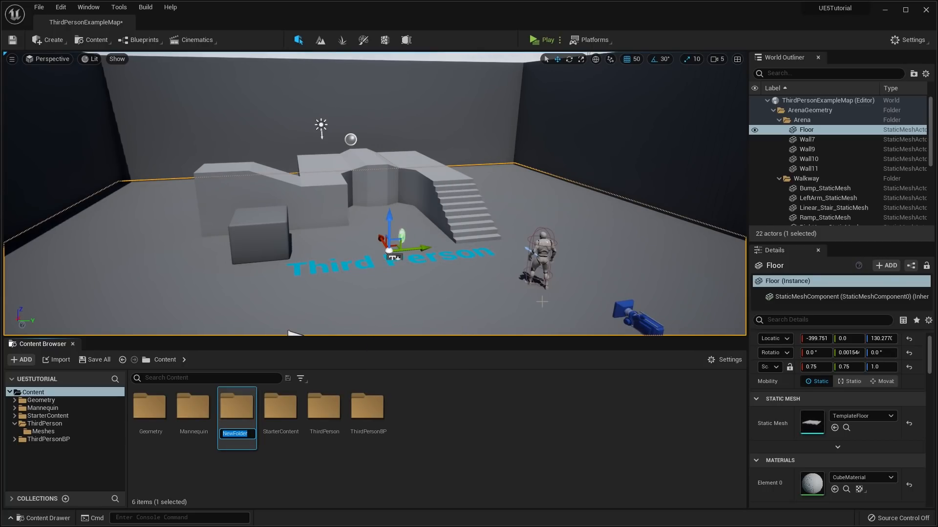
pyautogui.write('TutorialProject')
pyautogui.press('Return')
pyautogui.doubleClick(371, 413)
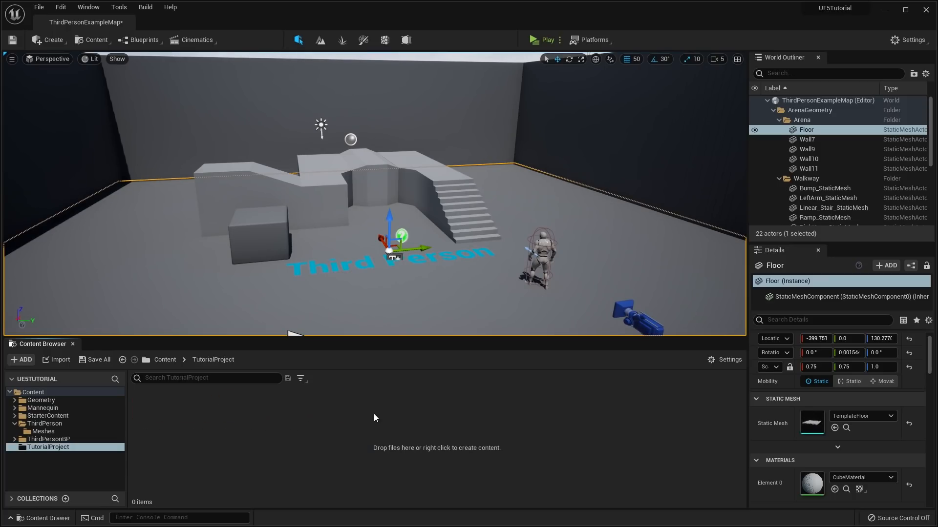
# Create two subfolders named Meshes and Materials inside the TutorialProject folder
pyautogui.rightClick(328, 433)
pyautogui.click(371, 147)
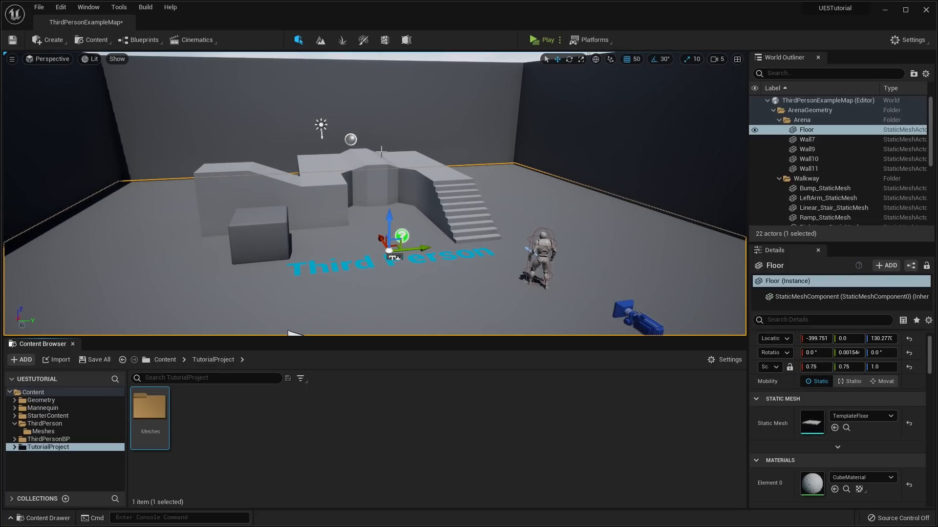
pyautogui.rightClick(326, 426)
pyautogui.click(250, 144)
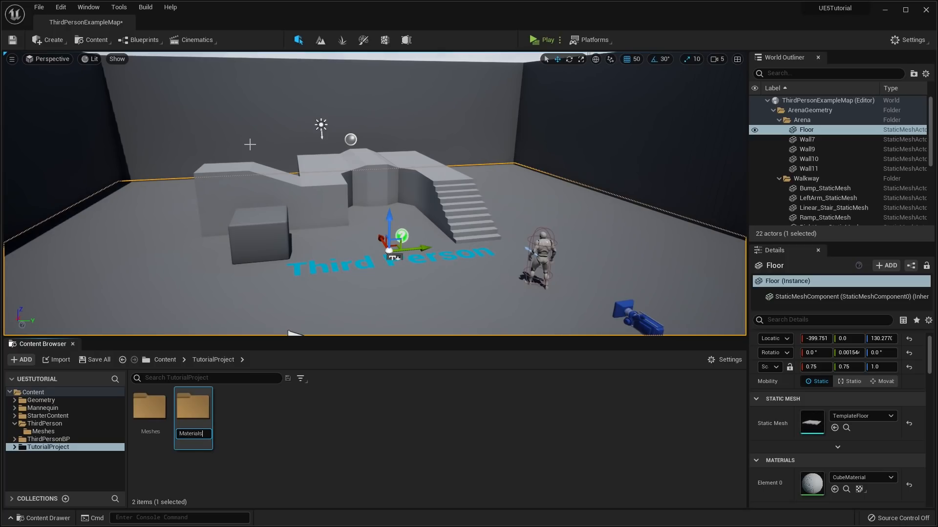
pyautogui.press('Return')
# Start importing the Palm file from the desktop's UE5 Project Files folder into TutorialProject's Meshes folder
pyautogui.doubleClick(204, 429)
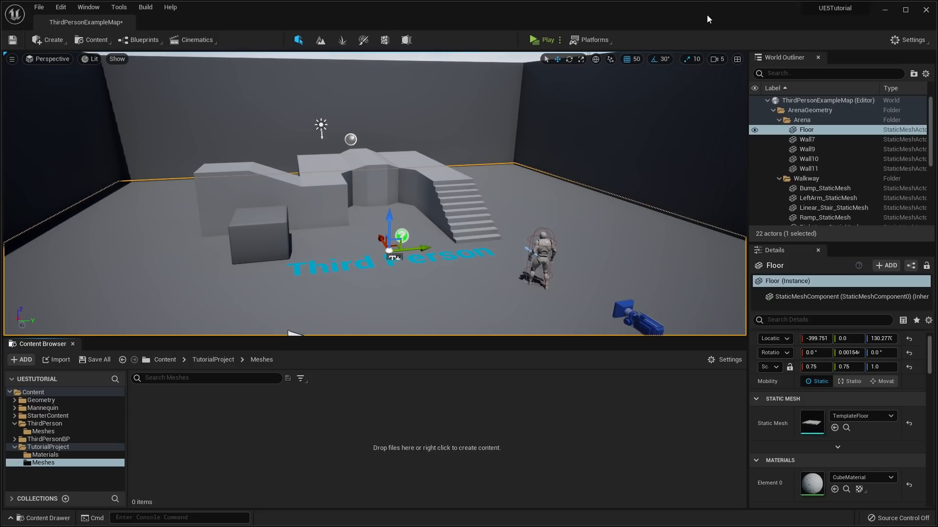
pyautogui.click(904, 10)
pyautogui.moveTo(606, 20); pyautogui.dragTo(486, 64)
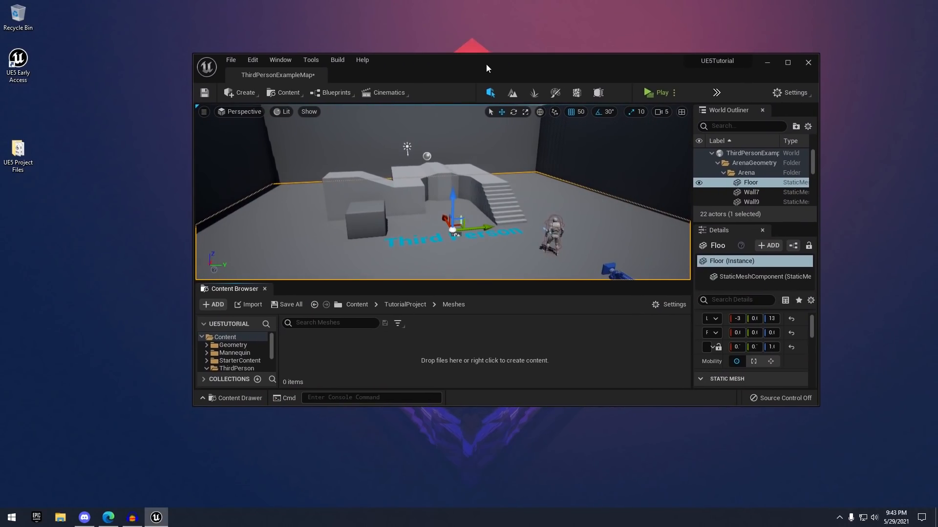
pyautogui.doubleClick(26, 159)
pyautogui.click(153, 205)
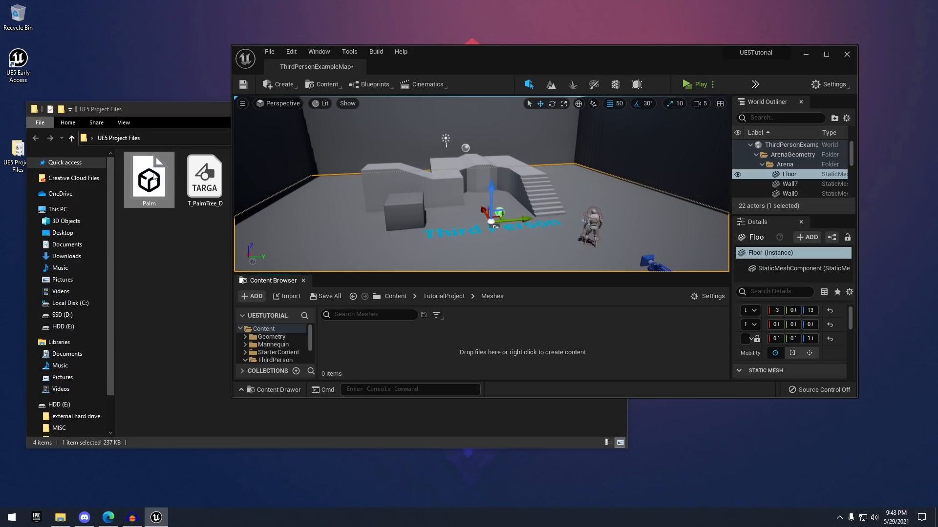
pyautogui.moveTo(489, 335); pyautogui.dragTo(488, 334)
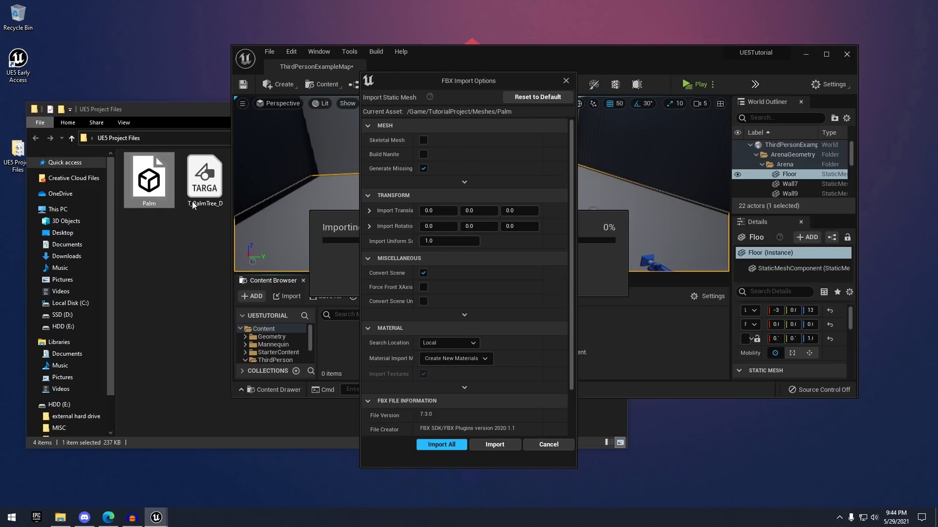
# Review the FBX import options, import Palm as a static mesh with the default settings, and maximize the editor window
pyautogui.moveTo(414, 168); pyautogui.dragTo(430, 170)
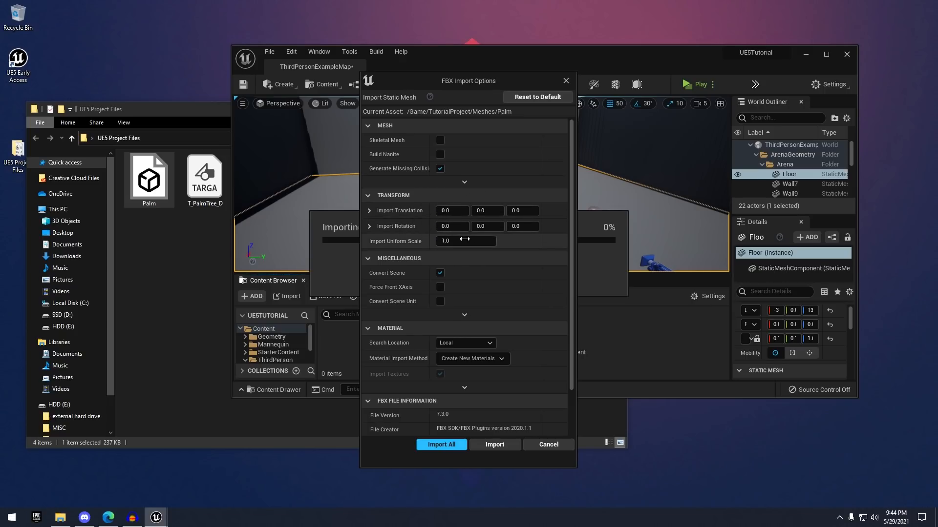
pyautogui.scroll(-2, 461, 240)
pyautogui.scroll(2, 446, 208)
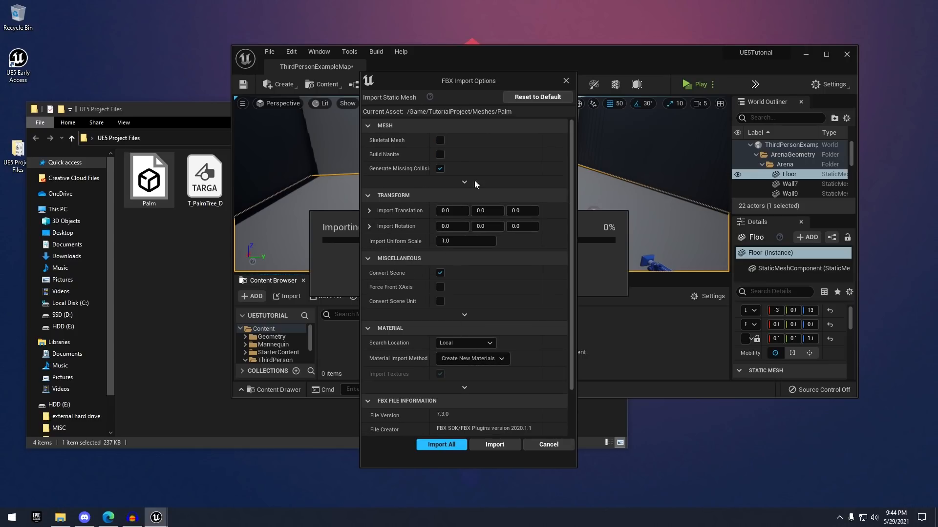
pyautogui.click(494, 445)
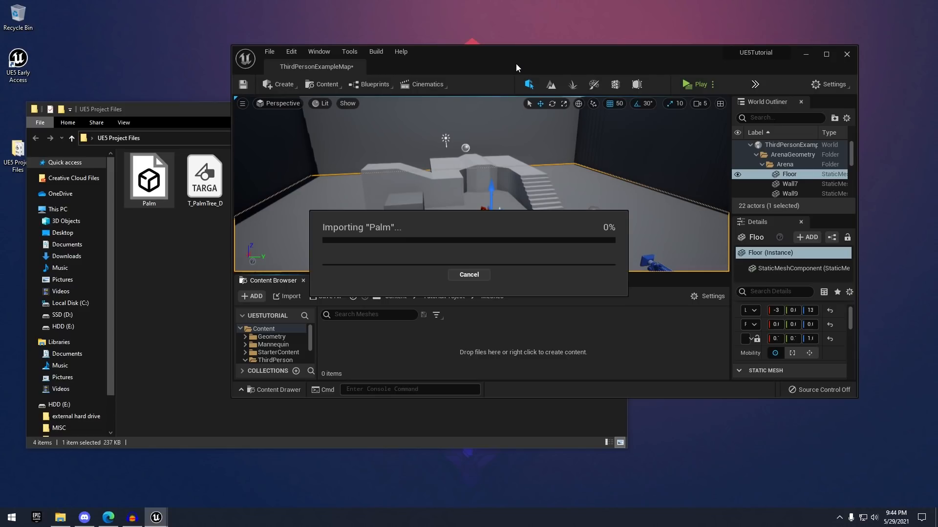
pyautogui.doubleClick(532, 54)
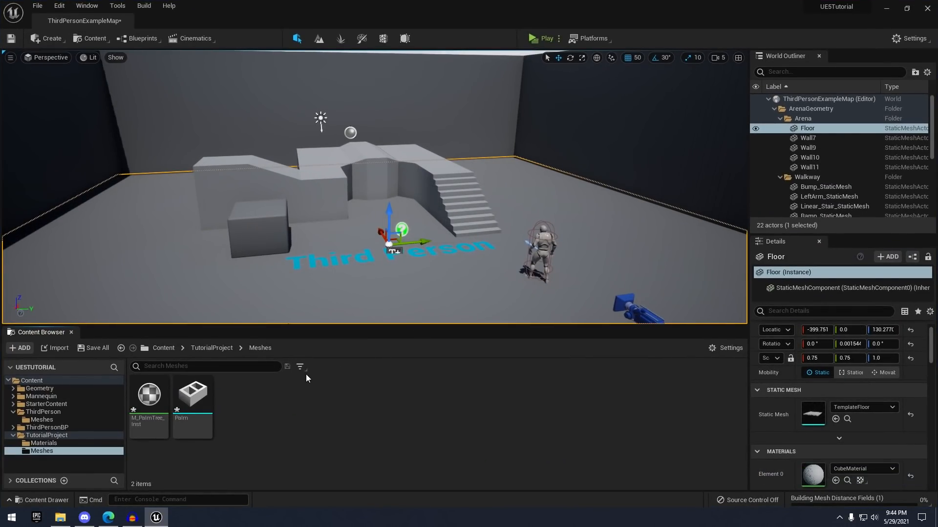
# Inspect the imported Palm mesh in its preview, and close the mesh editor
pyautogui.doubleClick(203, 408)
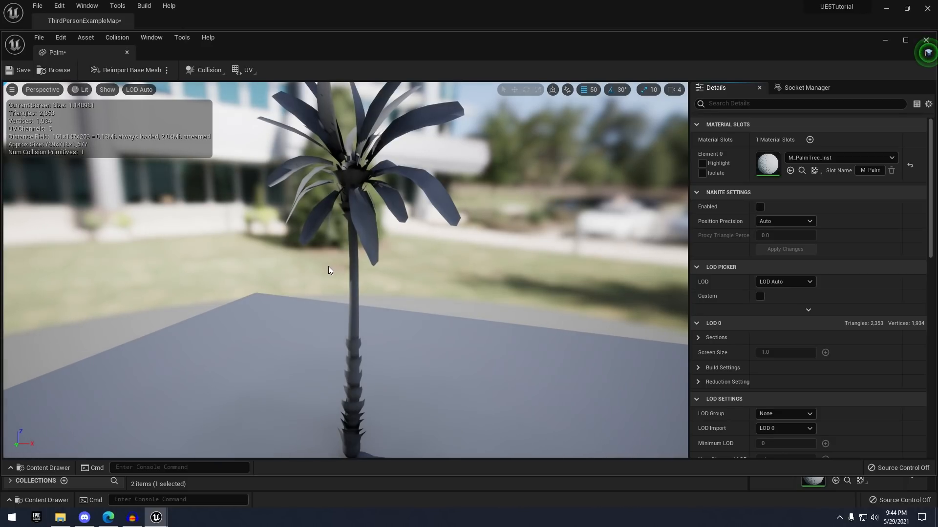
pyautogui.moveTo(329, 266)
pyautogui.mouseDown()
pyautogui.moveTo(337, 294)
pyautogui.moveTo(336, 276)
pyautogui.mouseUp()
pyautogui.click(127, 52)
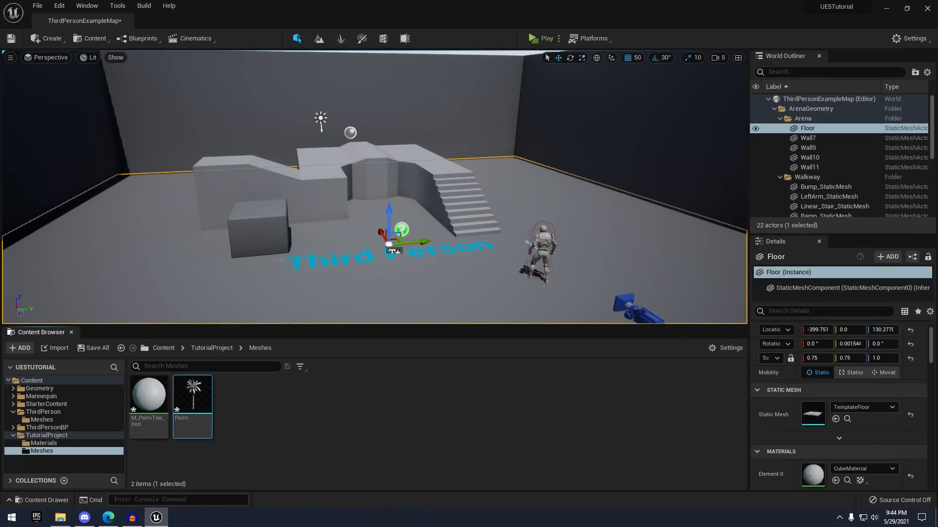
# Delete the imported M_PalmTree_Inst material from the Meshes folder
pyautogui.click(277, 403)
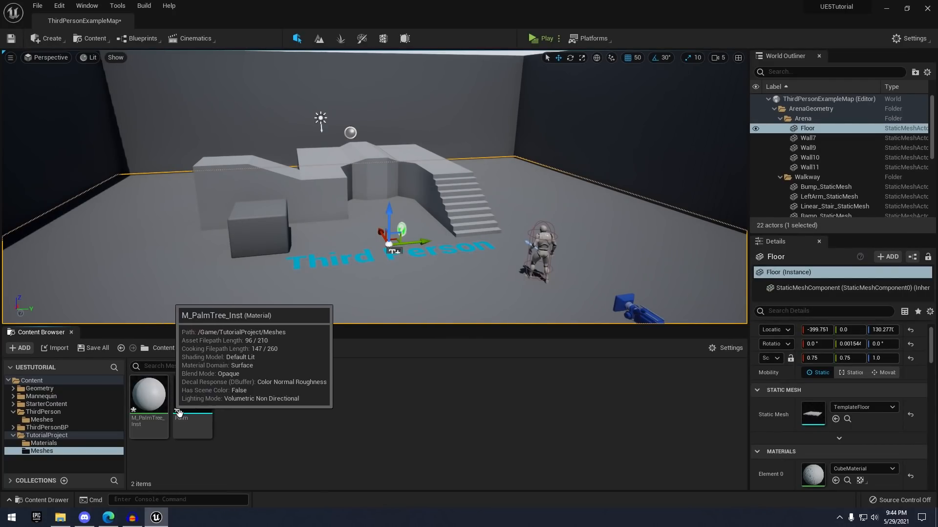
pyautogui.click(163, 411)
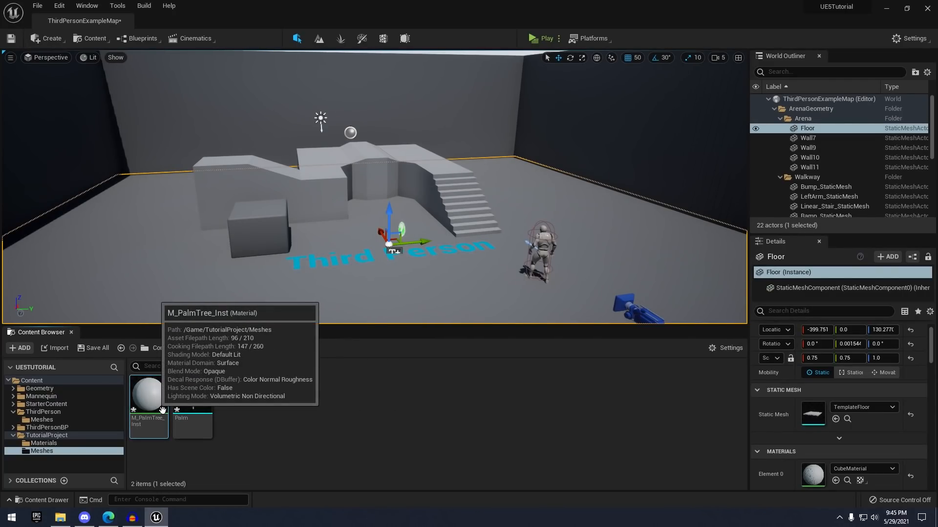
pyautogui.press('Delete')
pyautogui.click(371, 411)
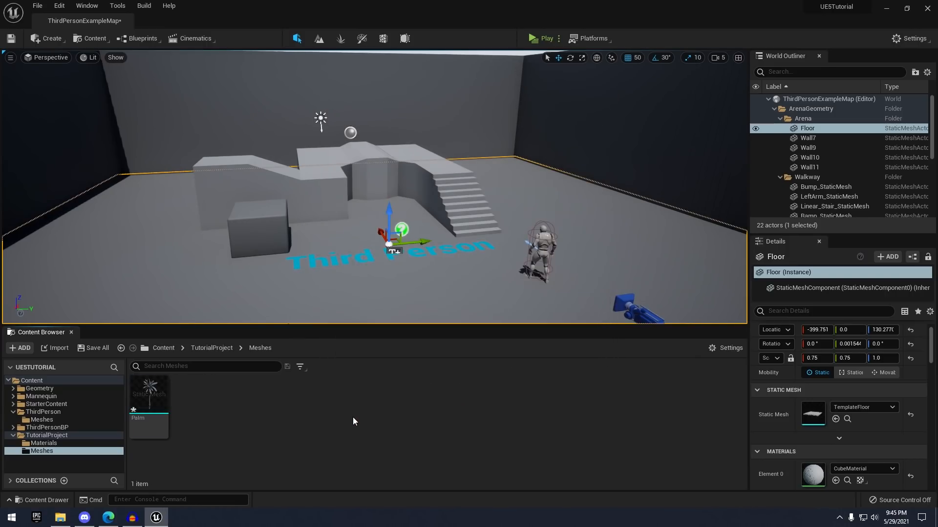
# Import the T_PalmTree_D, T_PalmTree_M and T_PalmTree_N textures from the UE5 Project Files folder into TutorialProject's Materials folder
pyautogui.click(216, 348)
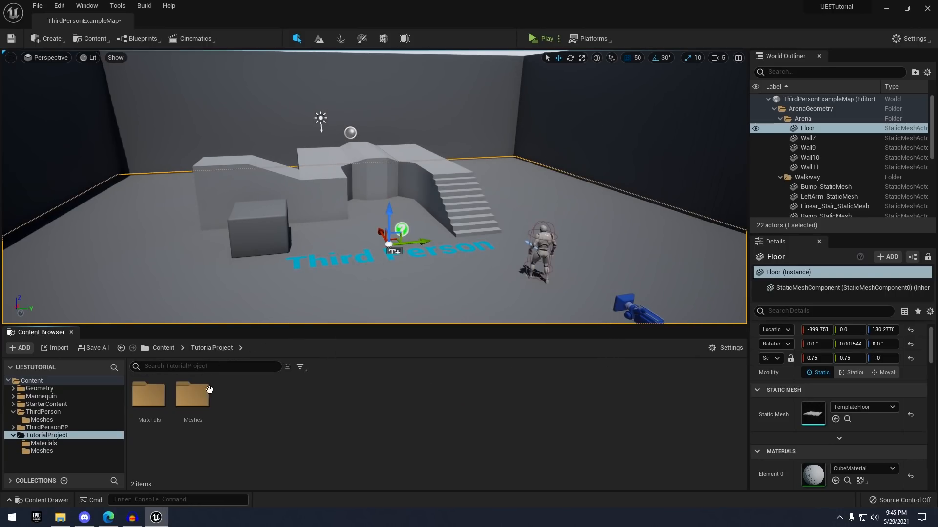
pyautogui.doubleClick(153, 415)
pyautogui.moveTo(464, 6); pyautogui.dragTo(486, 34)
pyautogui.click(152, 252)
pyautogui.moveTo(234, 193); pyautogui.dragTo(294, 165)
pyautogui.moveTo(421, 51); pyautogui.dragTo(476, 50)
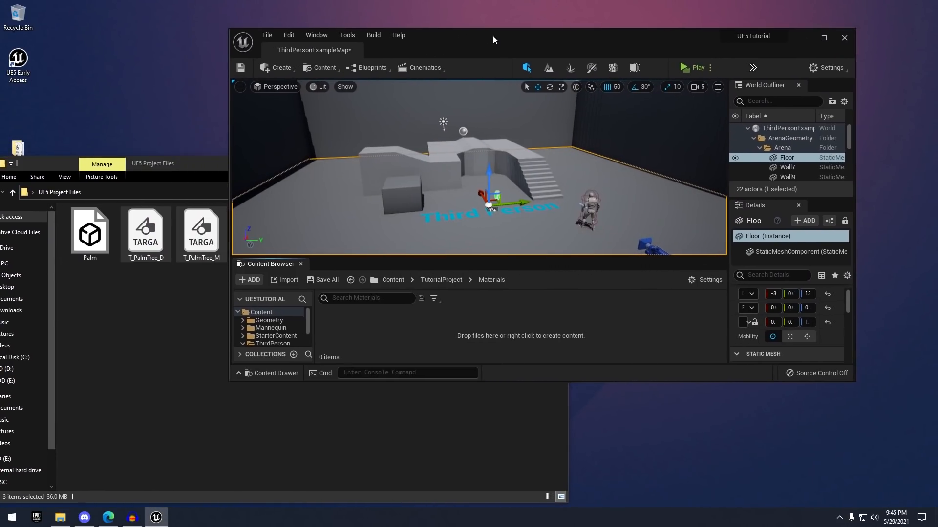
pyautogui.moveTo(201, 231); pyautogui.dragTo(452, 329)
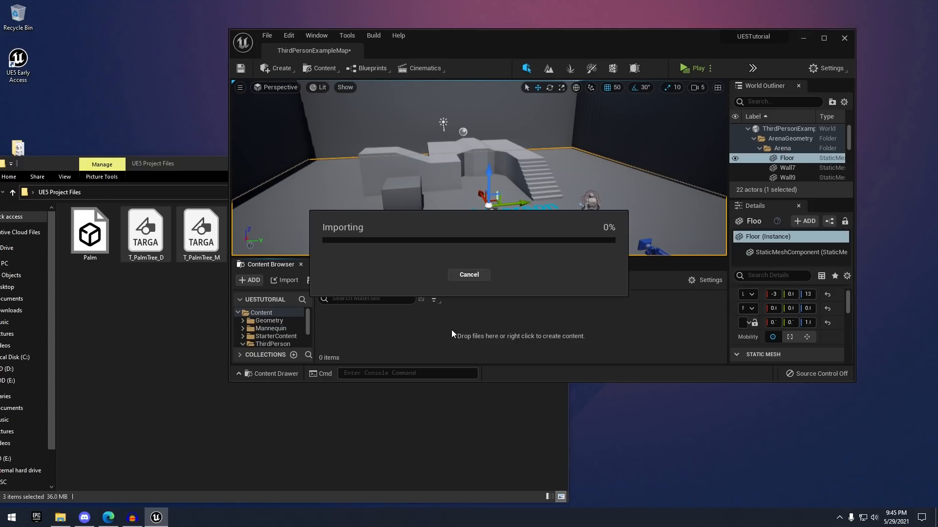
pyautogui.press('super+Up')
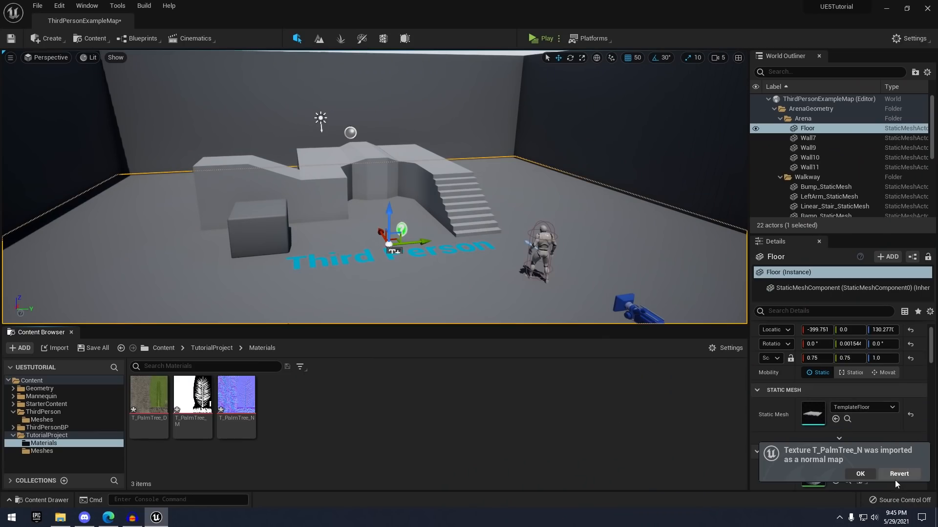
# Create a new material named PalmTree_M in the Materials folder
pyautogui.rightClick(375, 401)
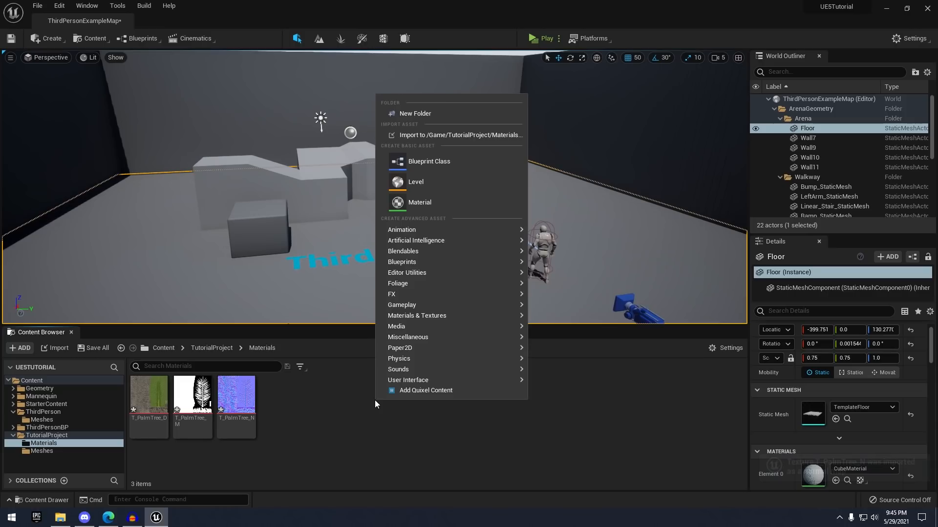
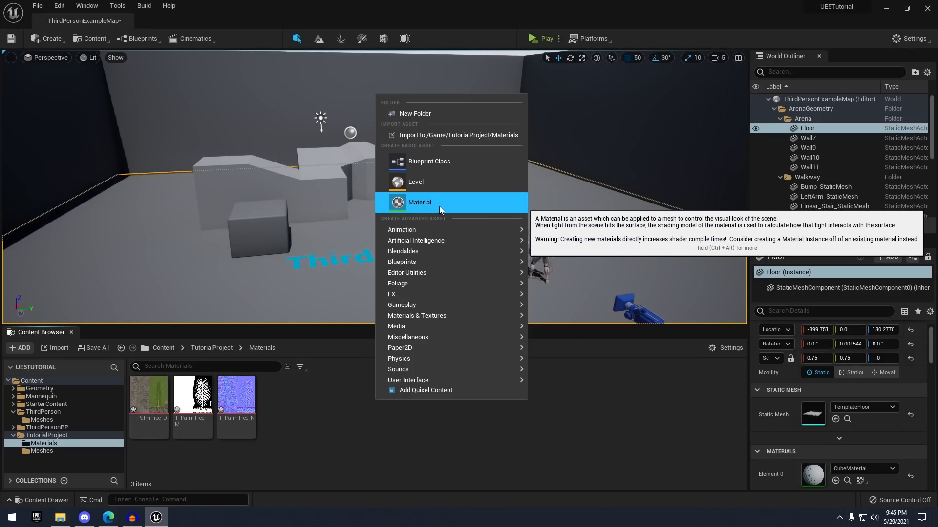
pyautogui.moveTo(437, 227)
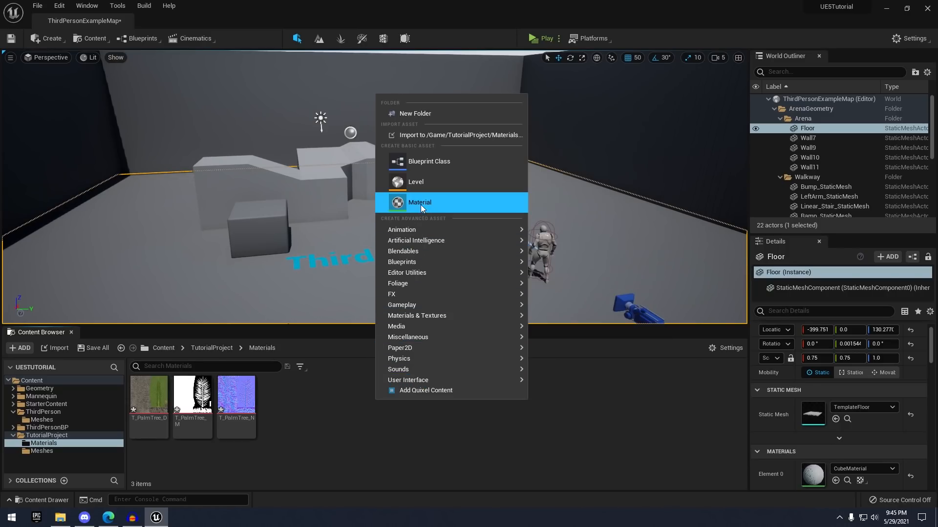
pyautogui.click(424, 201)
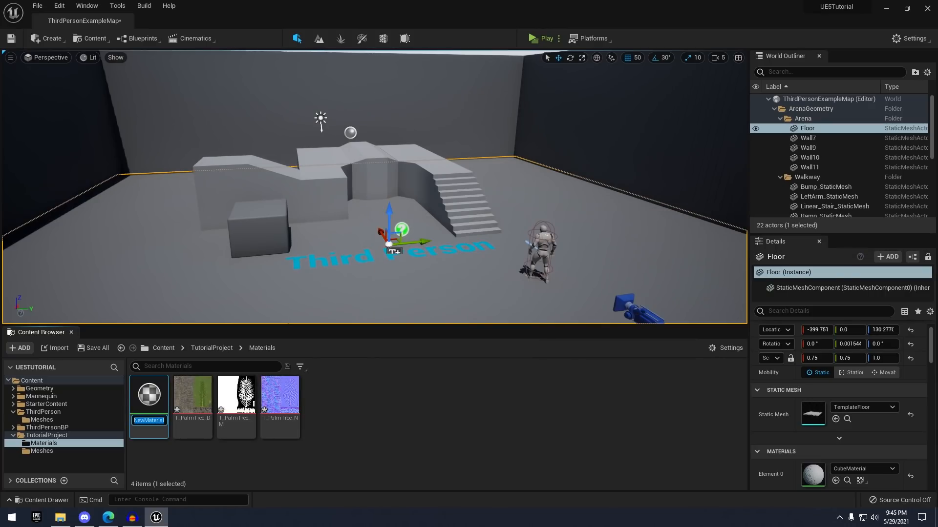
pyautogui.write('PalmTree_M')
pyautogui.press('Return')
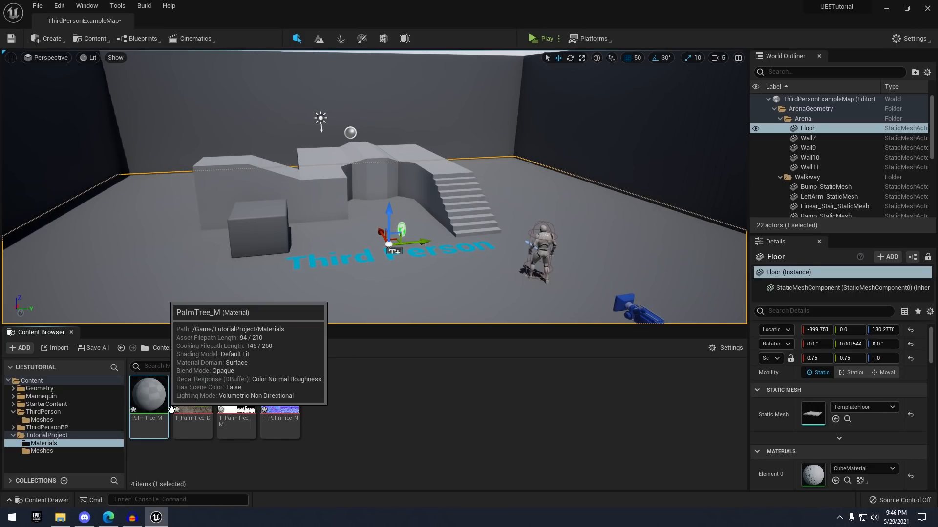
# Open the PalmTree_M material for editing and dock its editor beside the ThirdPersonExampleMap tab
pyautogui.doubleClick(149, 395)
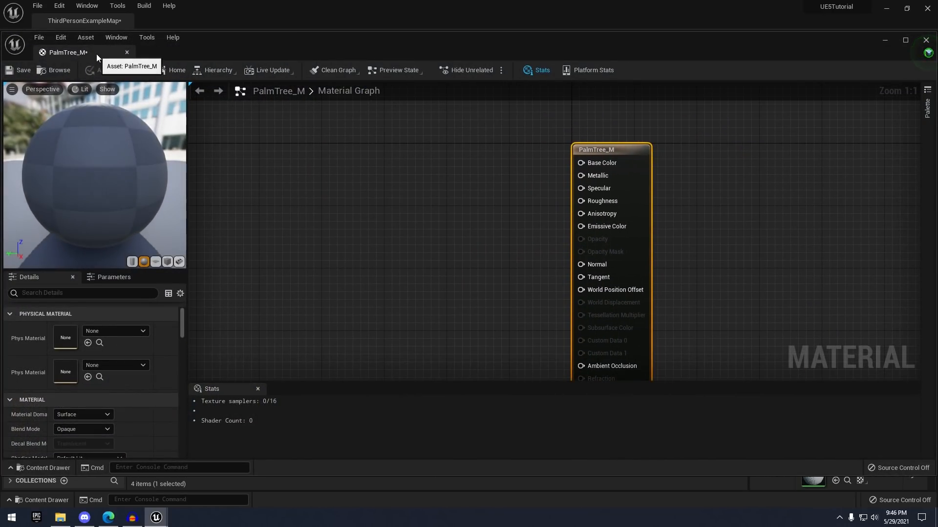
pyautogui.moveTo(96, 54); pyautogui.dragTo(194, 25)
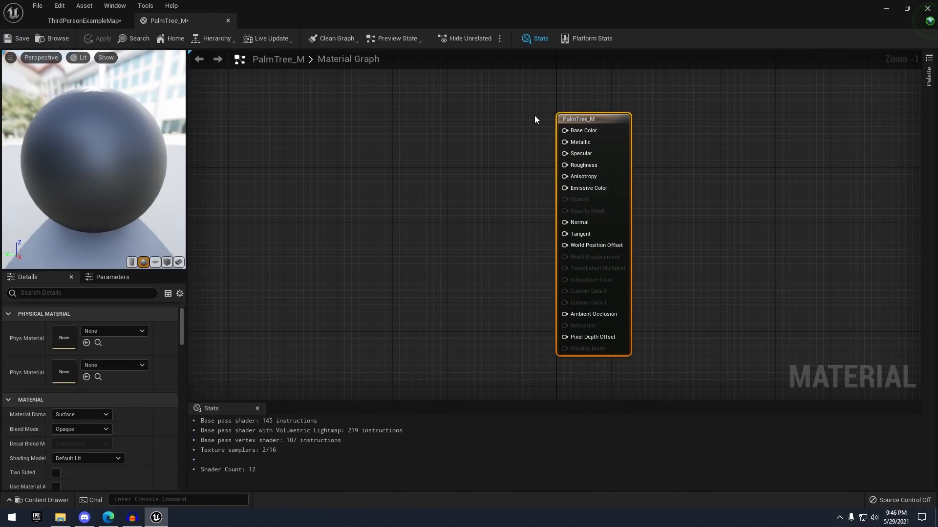
pyautogui.scroll(-1, 542, 127)
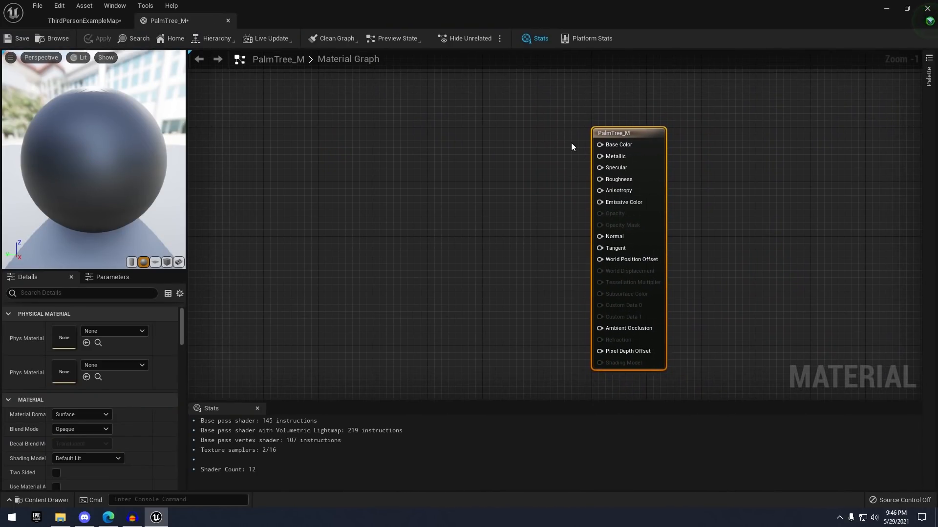
pyautogui.moveTo(572, 143); pyautogui.dragTo(571, 121, button='right')
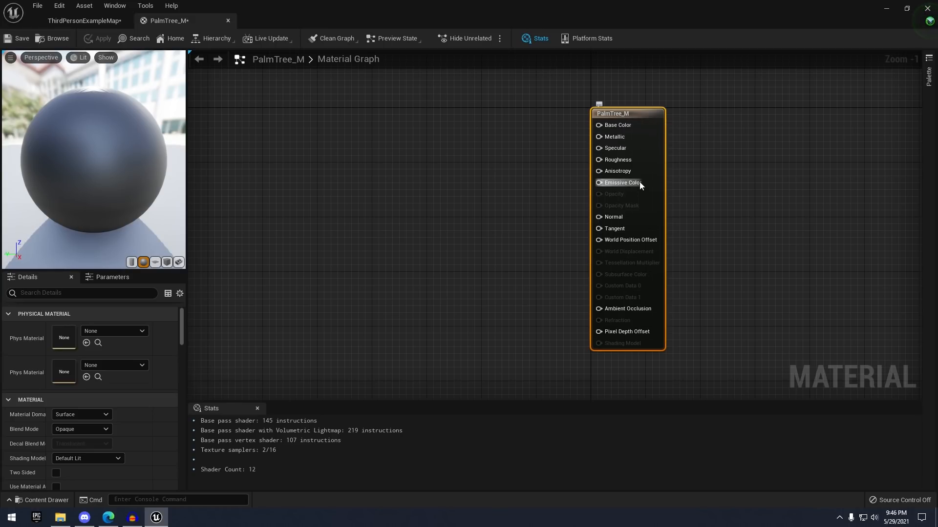
# Add the T_PalmTree_D, T_PalmTree_M and T_PalmTree_N textures from the Materials folder to the PalmTree_M material graph
pyautogui.click(91, 19)
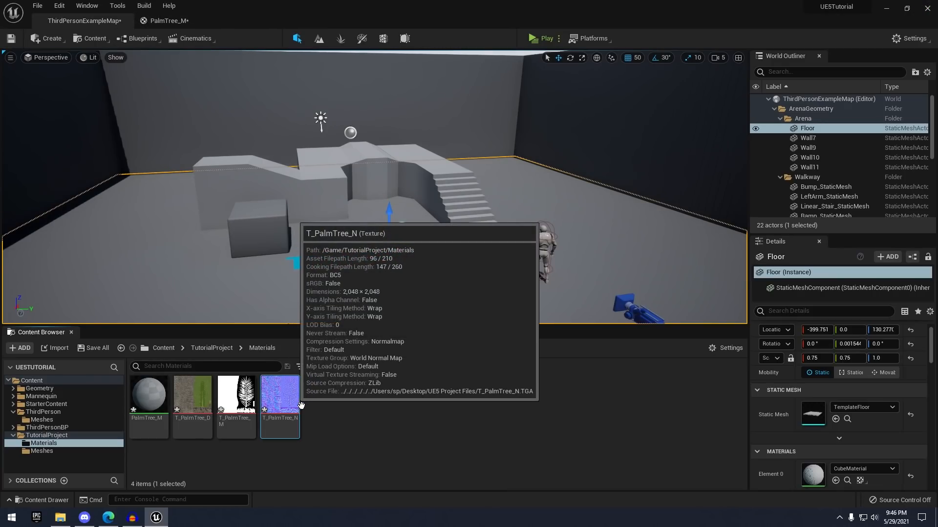
pyautogui.keyDown('shift'); pyautogui.click(203, 408); pyautogui.keyUp('shift')
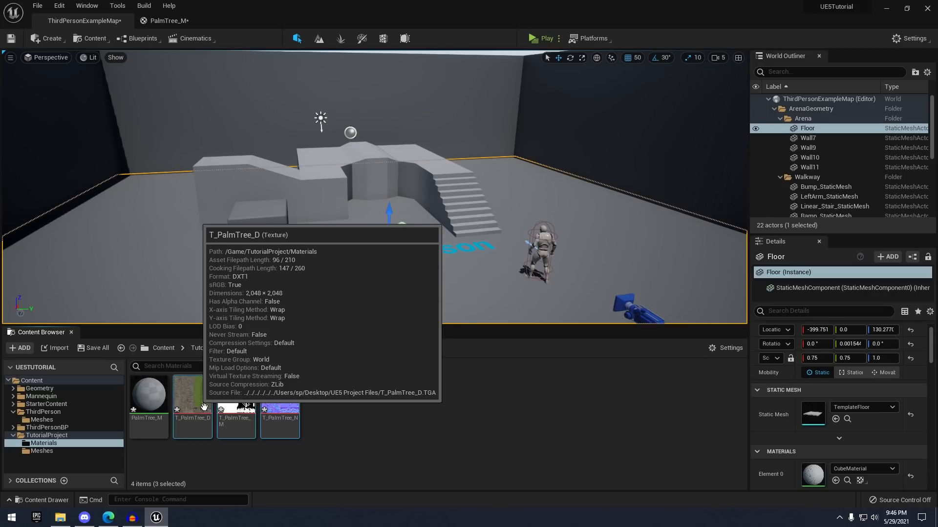
pyautogui.moveTo(203, 407)
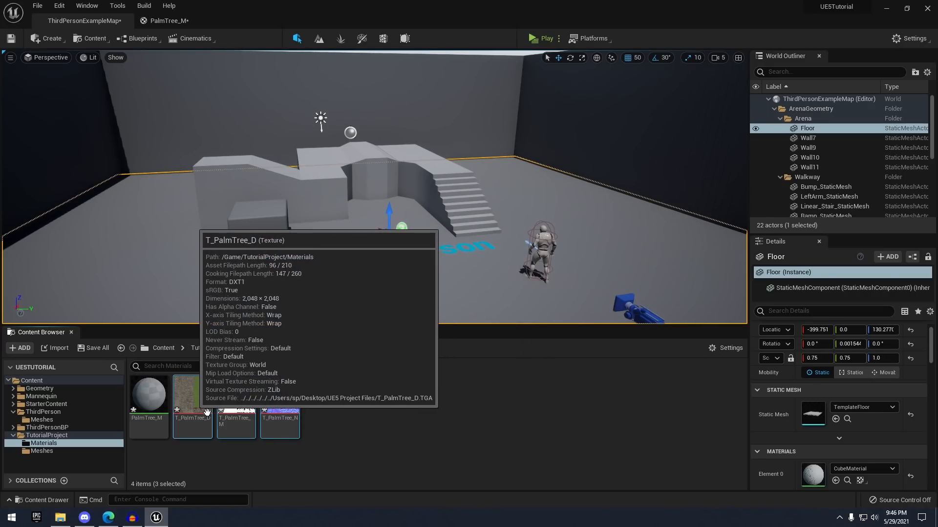
pyautogui.moveTo(203, 407); pyautogui.dragTo(381, 133)
# Arrange the three Texture Sample nodes in a column beside the result node, ordered as diffuse, mask and normal map
pyautogui.moveTo(372, 261); pyautogui.dragTo(424, 285, button='right')
pyautogui.moveTo(486, 188); pyautogui.dragTo(470, 298)
pyautogui.moveTo(471, 235); pyautogui.dragTo(463, 146)
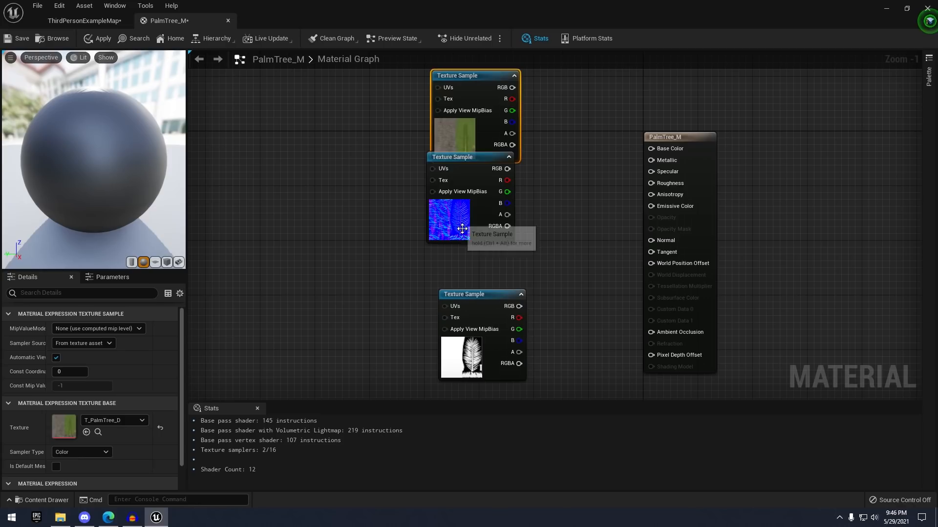
pyautogui.moveTo(462, 229); pyautogui.dragTo(467, 270)
pyautogui.moveTo(478, 370)
pyautogui.mouseDown()
pyautogui.moveTo(421, 244)
pyautogui.moveTo(449, 240)
pyautogui.moveTo(464, 358)
pyautogui.mouseUp()
pyautogui.moveTo(463, 241); pyautogui.dragTo(490, 262)
pyautogui.click(541, 253)
pyautogui.moveTo(542, 252); pyautogui.dragTo(535, 303, button='right')
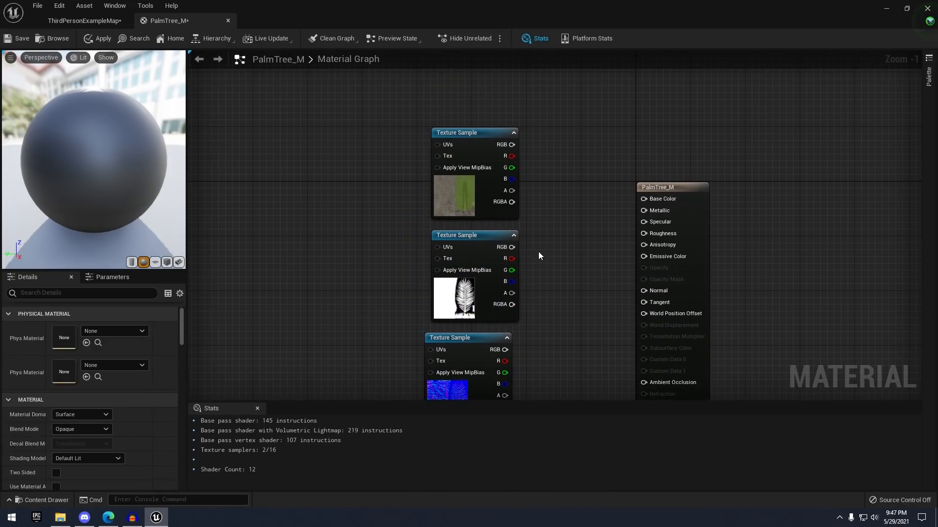
pyautogui.moveTo(544, 198); pyautogui.dragTo(549, 117, button='right')
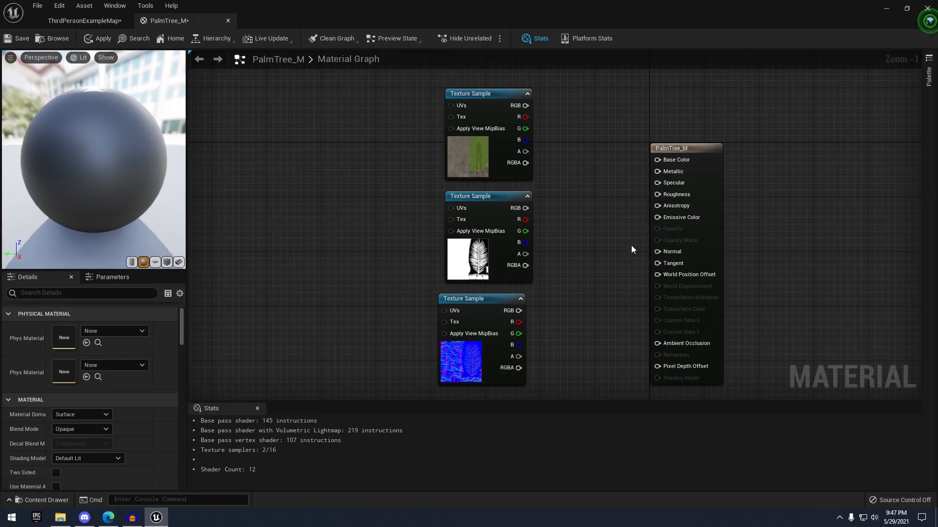
# Set the PalmTree_M material's Blend Mode to Masked
pyautogui.moveTo(593, 273)
pyautogui.mouseDown(button='right')
pyautogui.moveTo(603, 231)
pyautogui.moveTo(578, 277)
pyautogui.mouseUp(button='right')
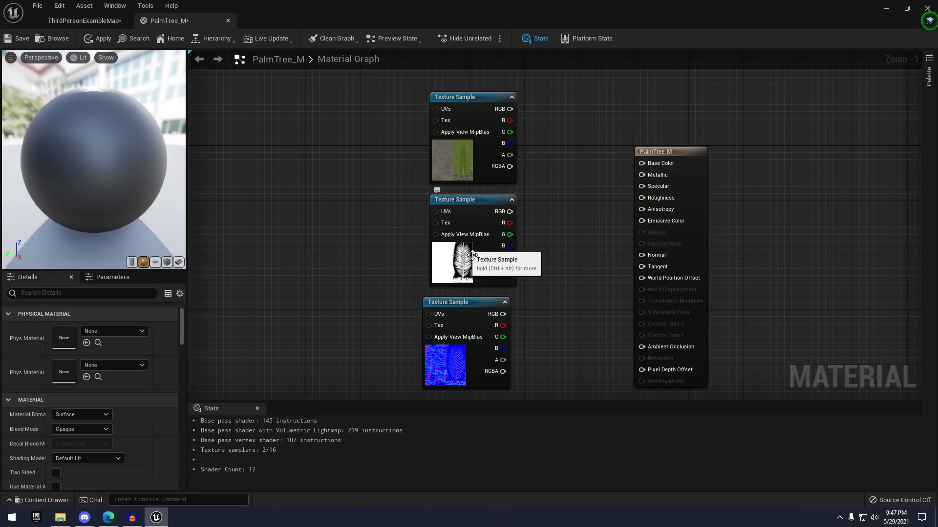
pyautogui.moveTo(530, 264); pyautogui.dragTo(542, 242, button='right')
pyautogui.click(478, 240)
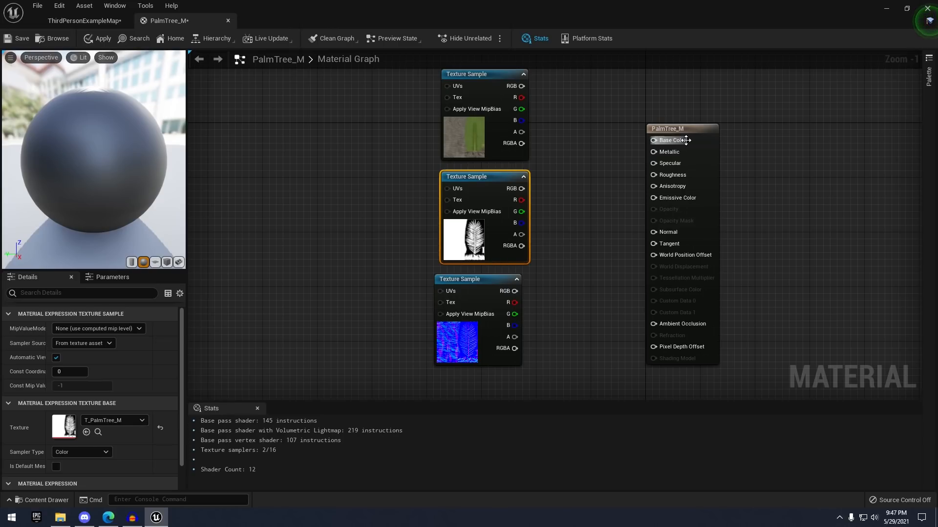
pyautogui.moveTo(731, 131); pyautogui.dragTo(740, 147, button='right')
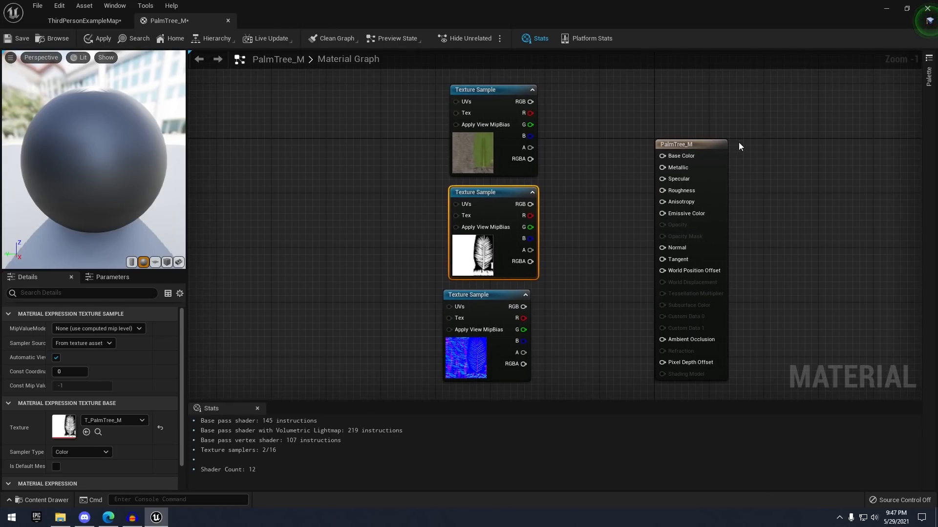
pyautogui.click(693, 144)
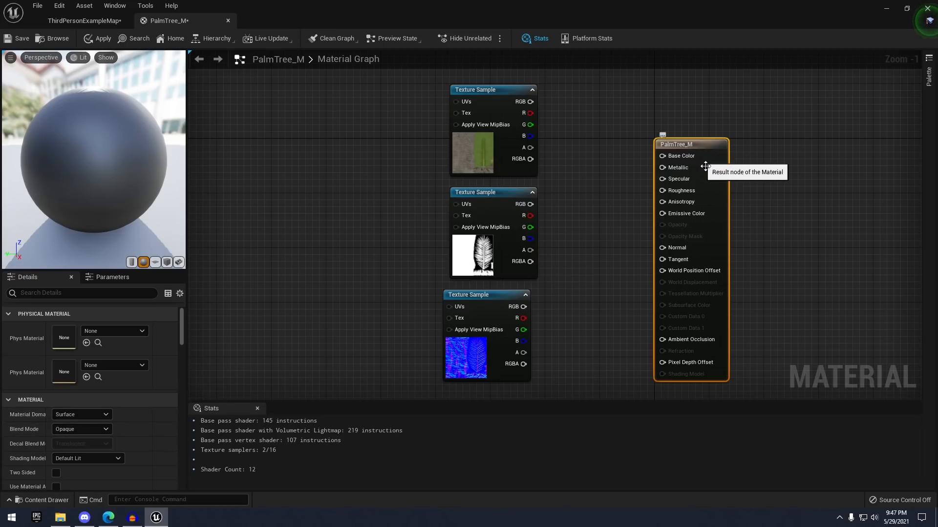
pyautogui.click(60, 430)
pyautogui.click(77, 449)
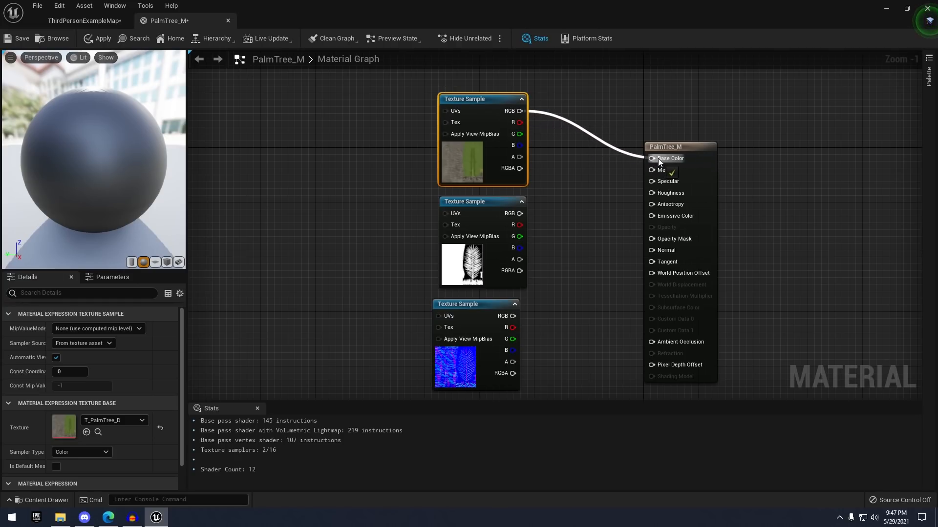
# Connect the T_PalmTree_D sample's RGB output to Base Color and the T_PalmTree_M sample's RGB output to Opacity Mask
pyautogui.moveTo(658, 158); pyautogui.dragTo(657, 158)
pyautogui.moveTo(543, 160); pyautogui.dragTo(535, 130, button='right')
pyautogui.click(482, 177)
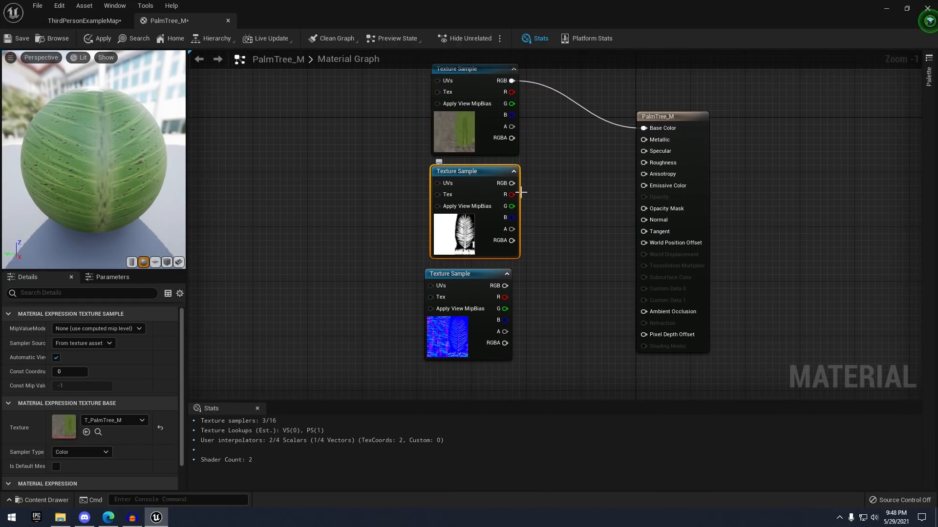
pyautogui.moveTo(511, 184); pyautogui.dragTo(546, 201)
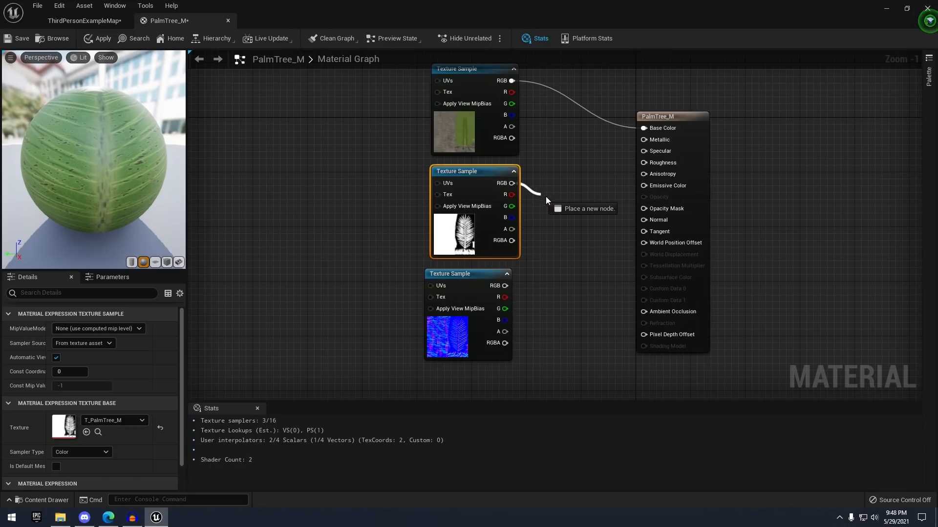
pyautogui.moveTo(655, 208); pyautogui.dragTo(657, 208)
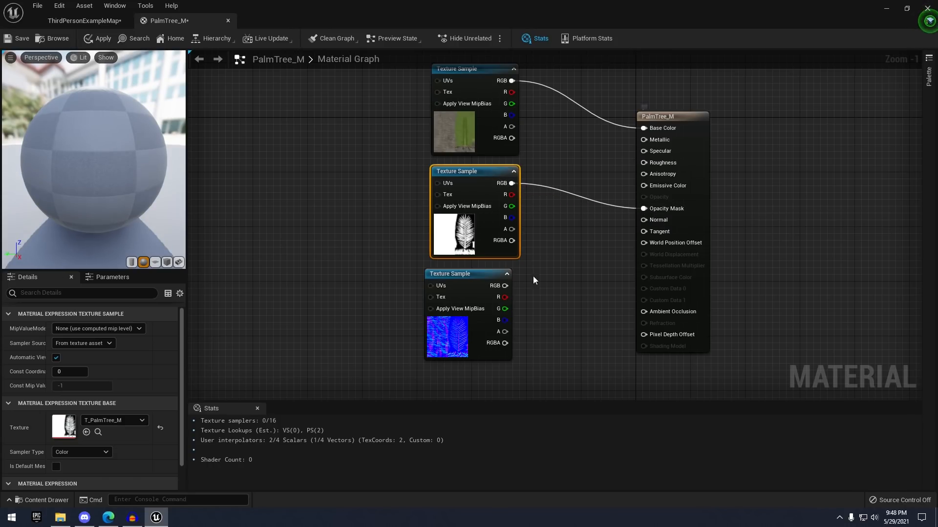
# Connect the T_PalmTree_N sample's RGB output to the material's Normal input
pyautogui.click(477, 294)
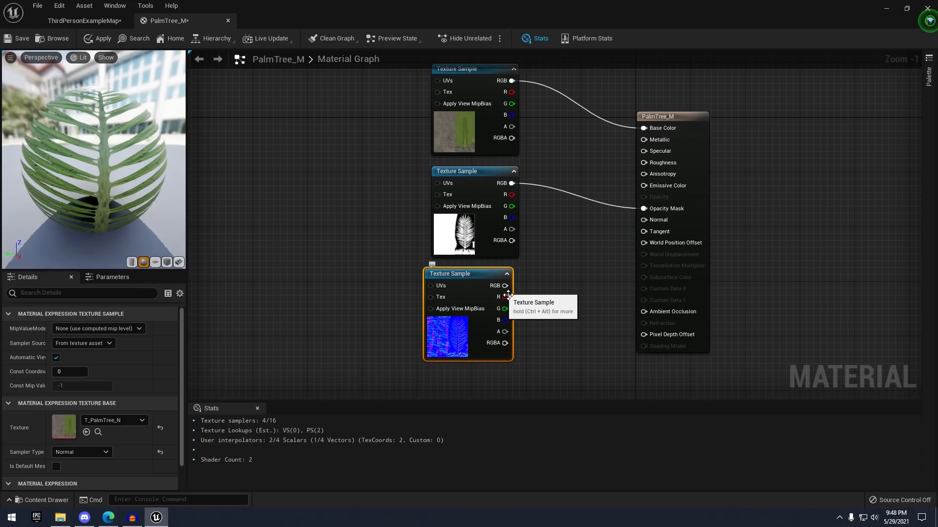
pyautogui.moveTo(505, 286)
pyautogui.mouseDown()
pyautogui.moveTo(641, 250)
pyautogui.moveTo(653, 220)
pyautogui.moveTo(506, 281)
pyautogui.mouseUp()
pyautogui.click(210, 213)
pyautogui.moveTo(211, 212); pyautogui.dragTo(214, 214, button='right')
# Examine the bark and leaf surfaces on the preview sphere from several angles, comparing them with the texture samples
pyautogui.moveTo(81, 155); pyautogui.dragTo(151, 141)
pyautogui.moveTo(92, 147); pyautogui.dragTo(107, 147)
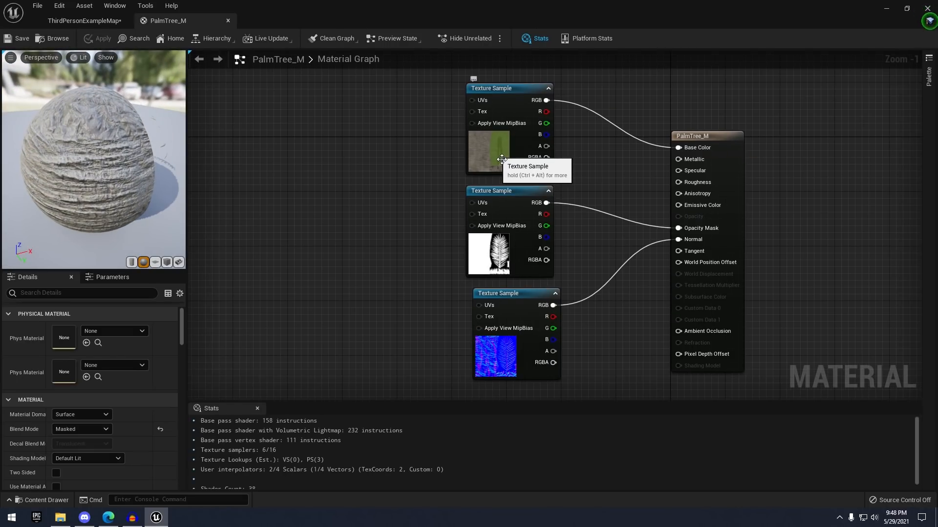
pyautogui.moveTo(406, 190); pyautogui.dragTo(417, 202, button='right')
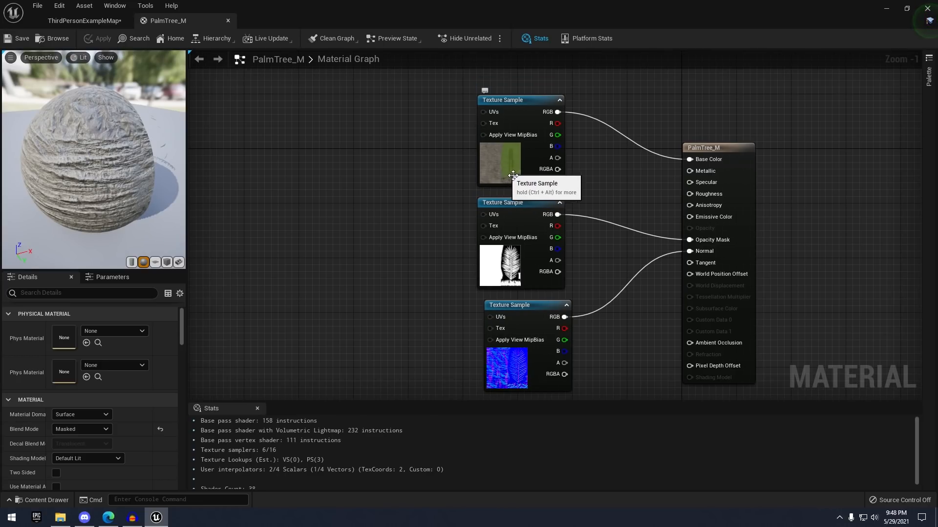
pyautogui.moveTo(107, 161); pyautogui.dragTo(30, 158)
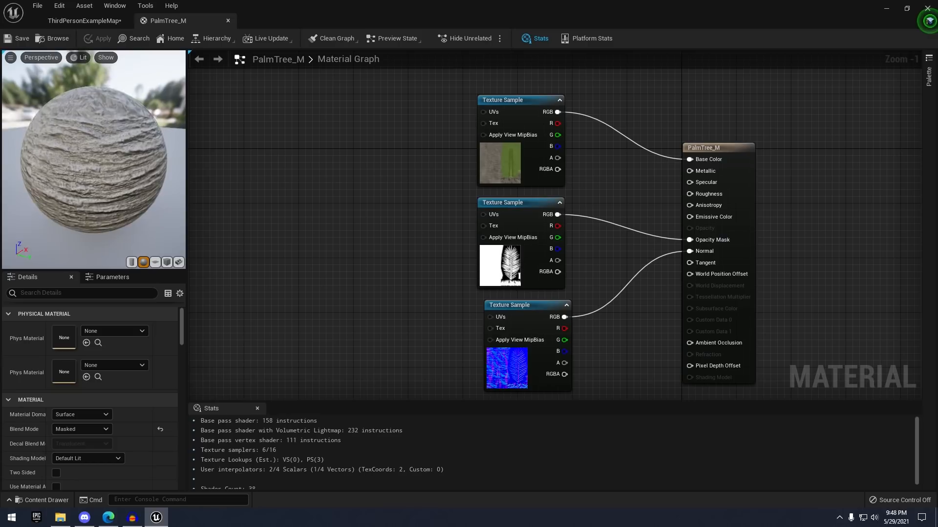
pyautogui.moveTo(511, 273); pyautogui.dragTo(511, 247, button='right')
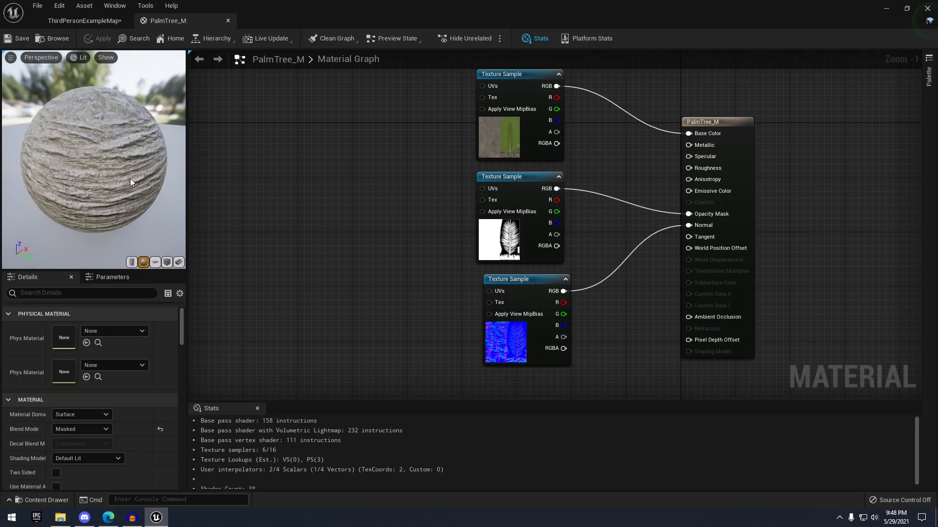
pyautogui.moveTo(130, 182); pyautogui.dragTo(59, 182)
pyautogui.moveTo(132, 182); pyautogui.dragTo(142, 163)
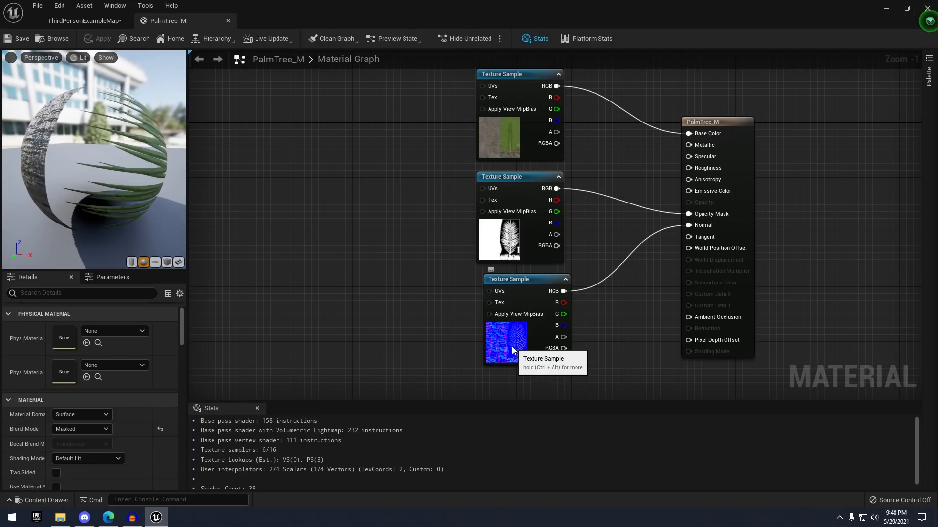
pyautogui.click(513, 350)
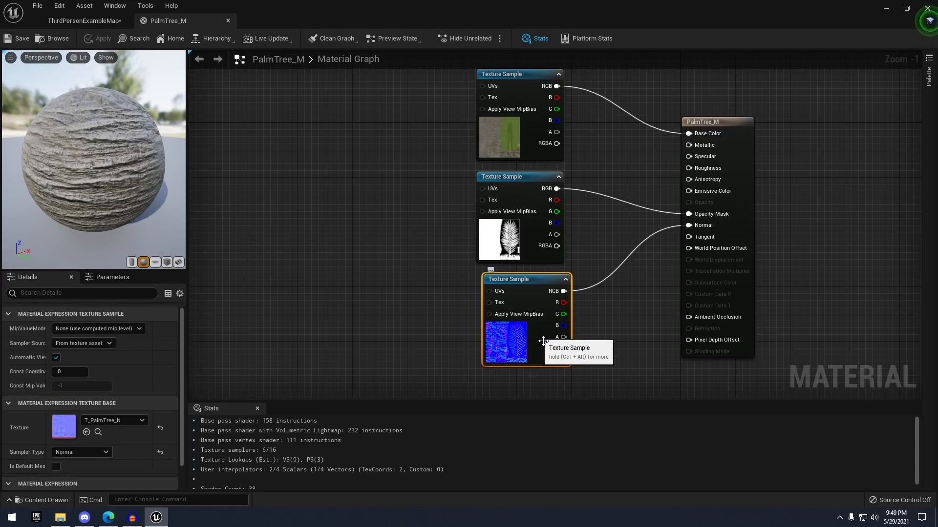
pyautogui.scroll(1, 134, 190)
pyautogui.moveTo(119, 157); pyautogui.dragTo(161, 175)
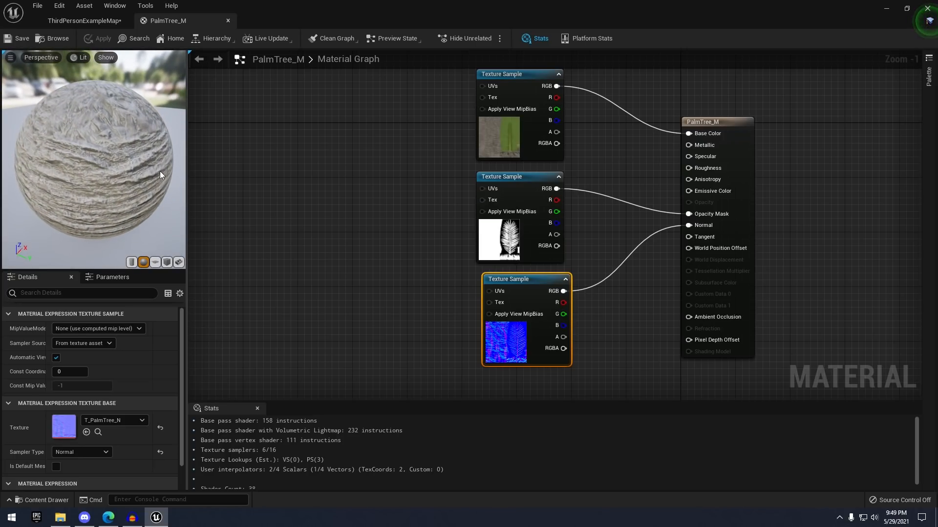
pyautogui.moveTo(110, 156); pyautogui.dragTo(48, 136)
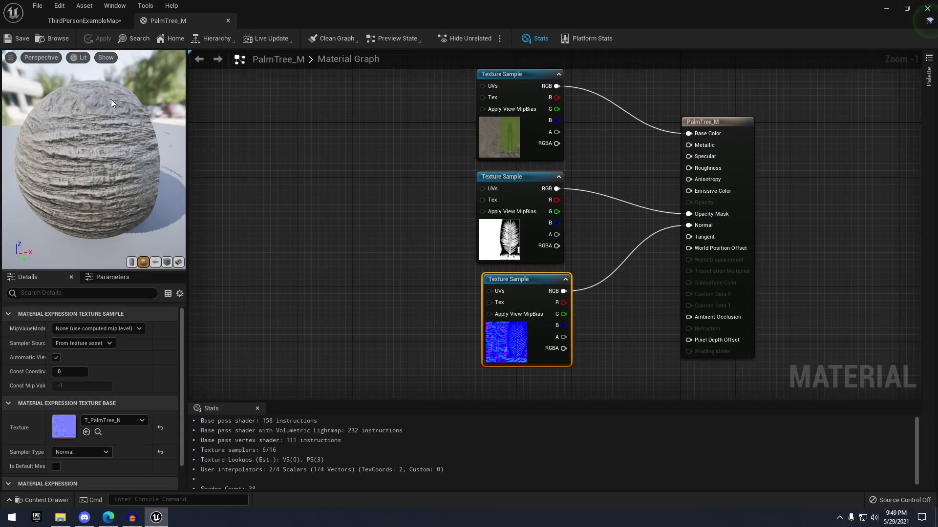
# Preview the material on the cylinder, plane and cube shapes
pyautogui.click(132, 262)
pyautogui.moveTo(125, 168); pyautogui.dragTo(109, 183)
pyautogui.click(155, 264)
pyautogui.scroll(-3, 128, 199)
pyautogui.click(168, 262)
pyautogui.scroll(-4, 93, 189)
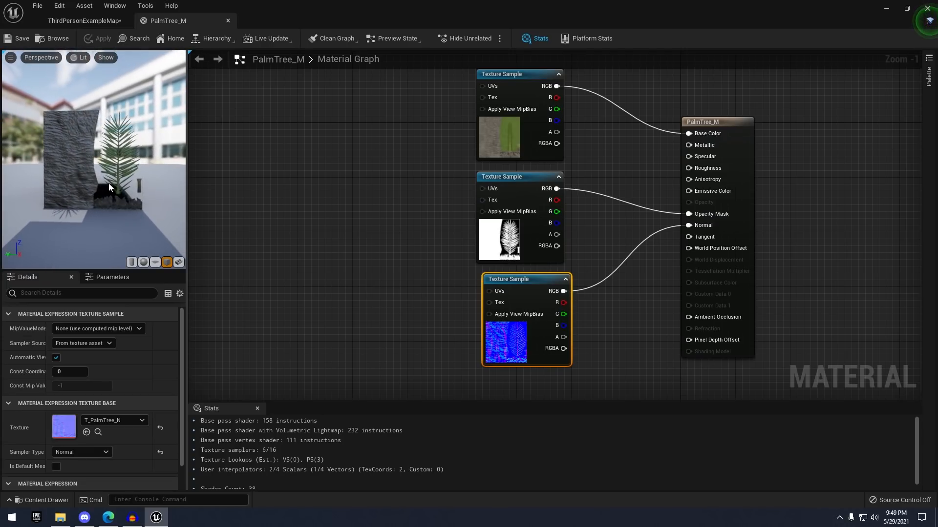
# Use the Palm mesh from TutorialProject's Meshes folder as the material's preview mesh, and inspect the trunk
pyautogui.click(179, 263)
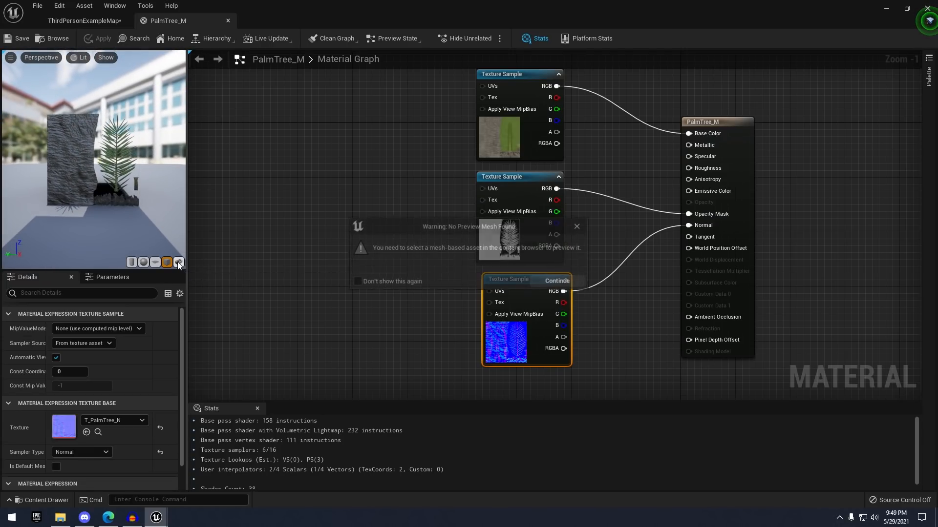
pyautogui.click(578, 228)
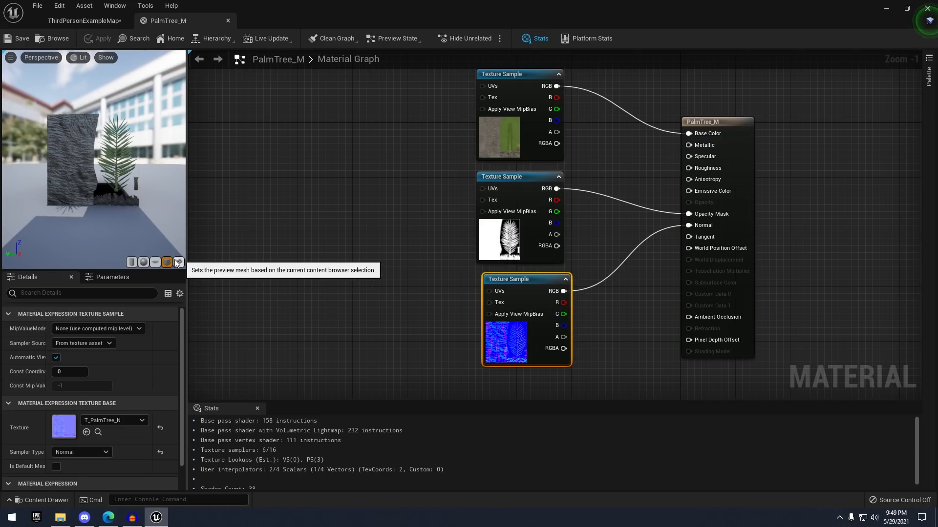
pyautogui.click(100, 21)
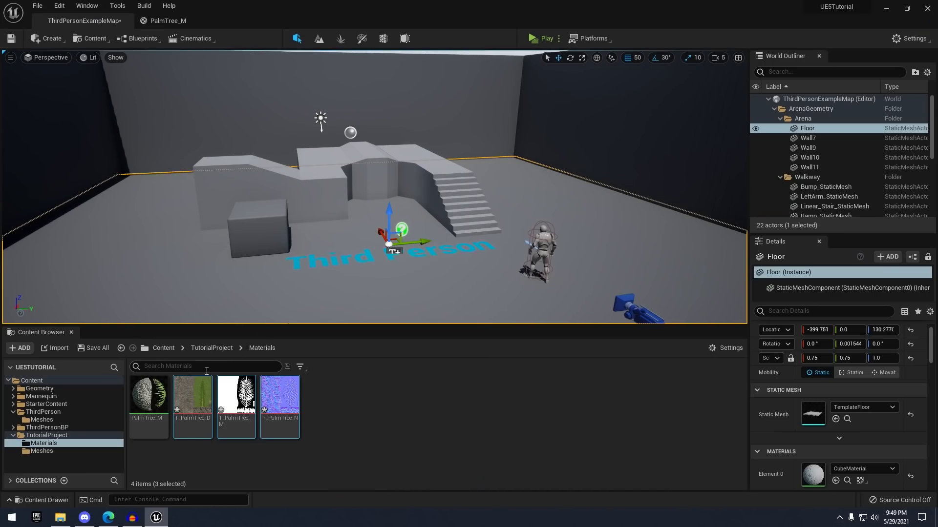
pyautogui.click(223, 349)
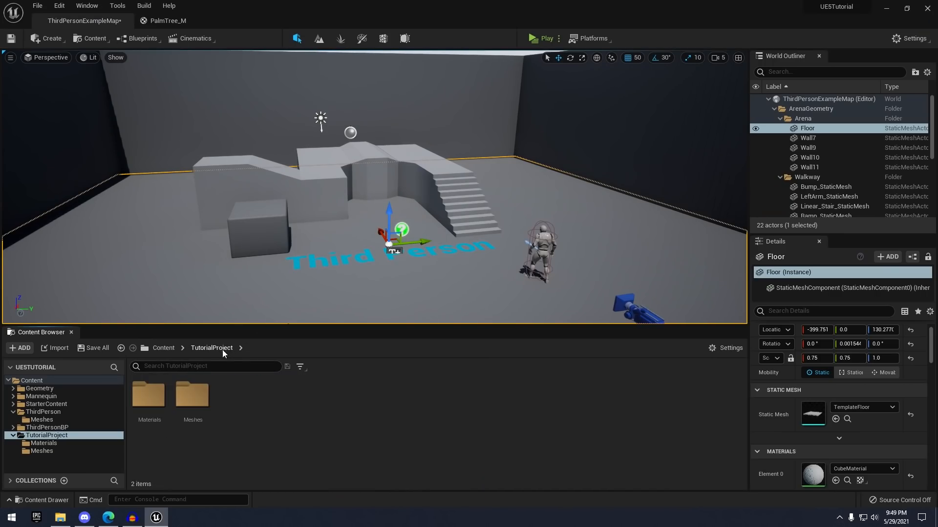
pyautogui.doubleClick(191, 398)
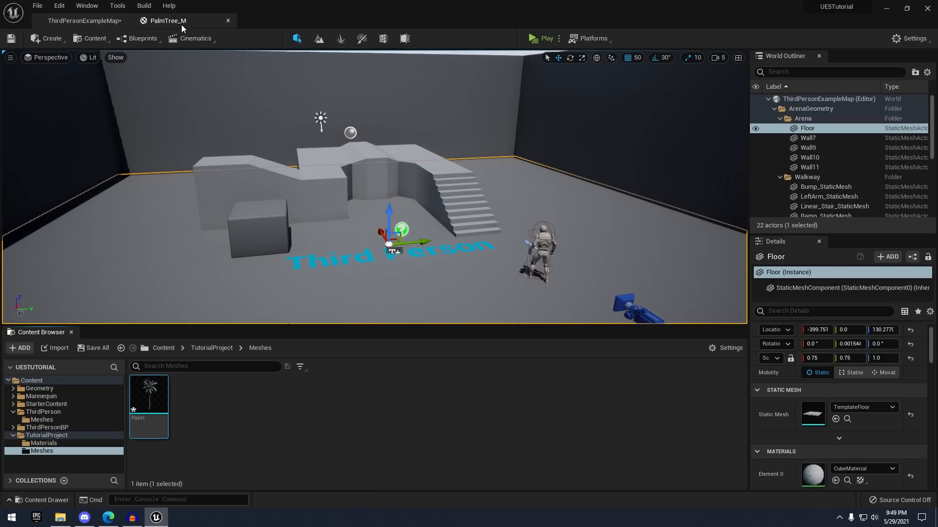
pyautogui.click(177, 21)
pyautogui.click(179, 263)
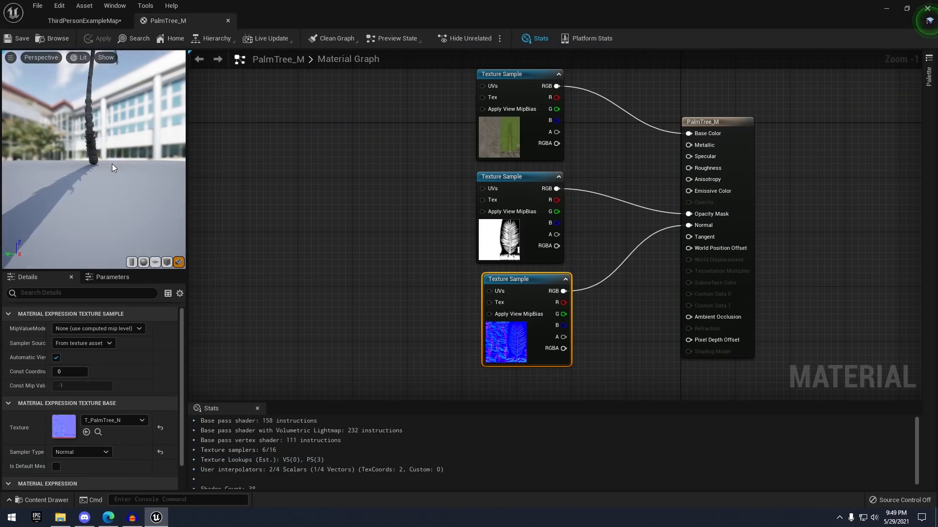
pyautogui.moveTo(115, 137)
pyautogui.mouseDown()
pyautogui.moveTo(111, 118)
pyautogui.moveTo(104, 141)
pyautogui.mouseUp()
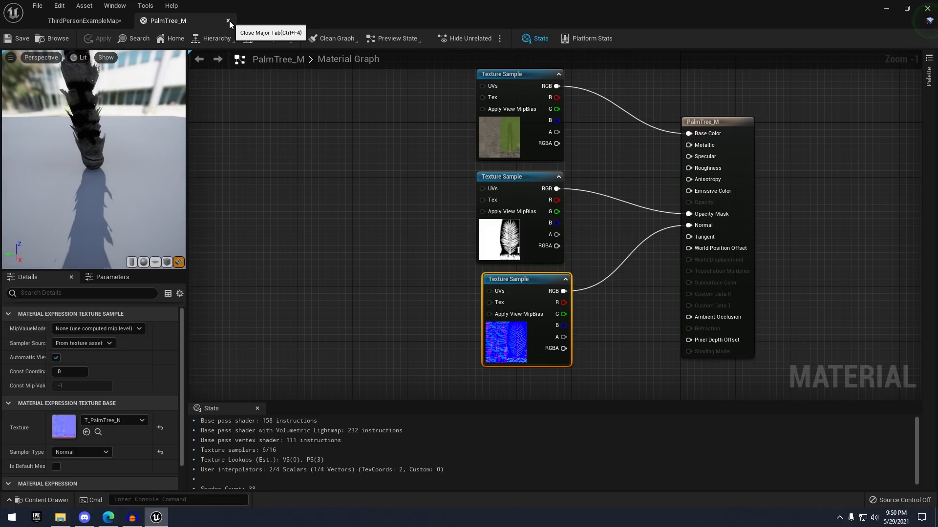
# Assign the PalmTree_M material to Element 0 of the Palm mesh and save the mesh
pyautogui.click(228, 21)
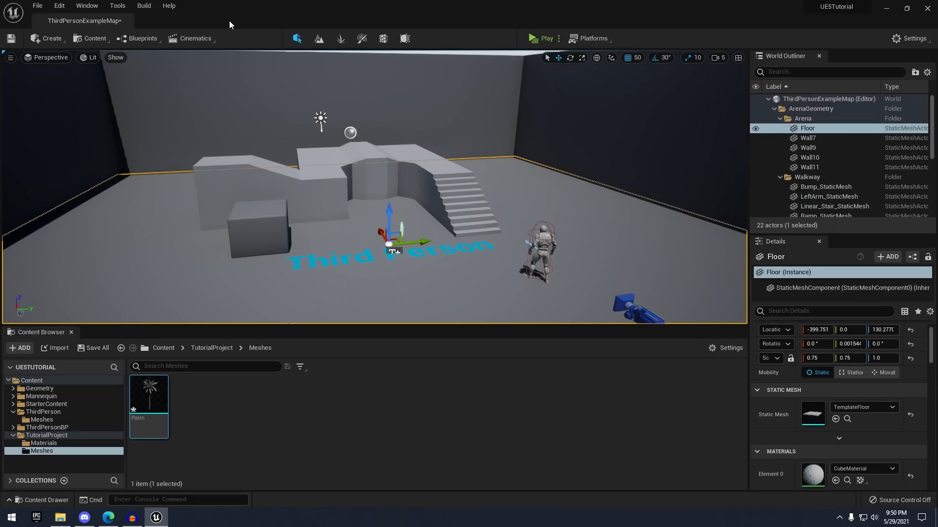
pyautogui.doubleClick(149, 394)
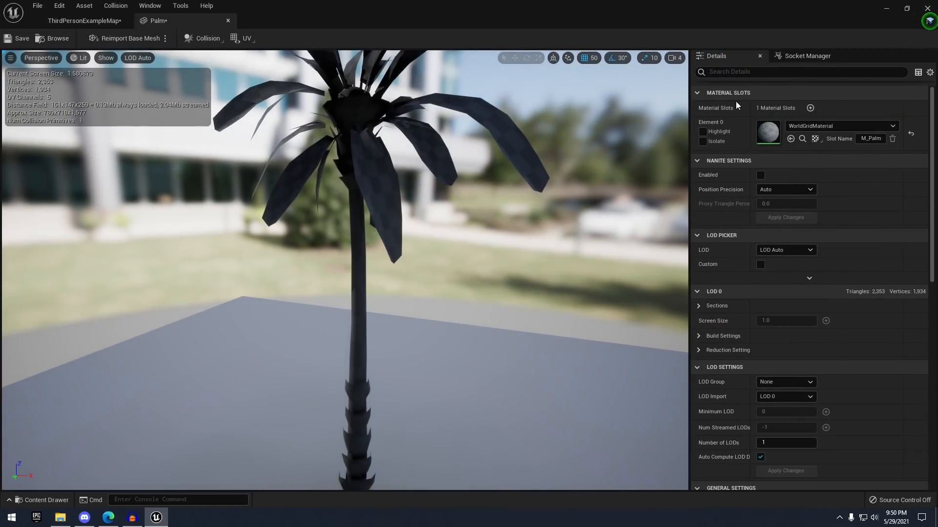
pyautogui.click(824, 128)
pyautogui.write('pa')
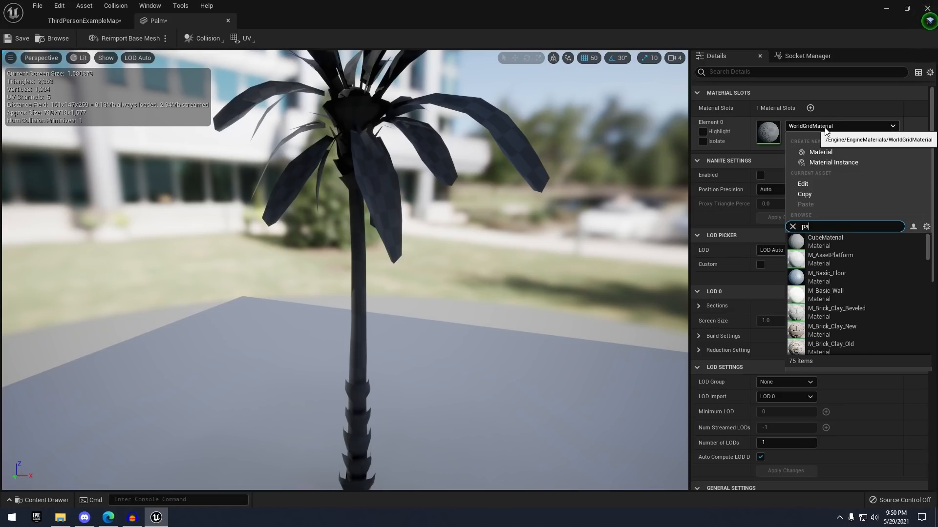
pyautogui.write('lm')
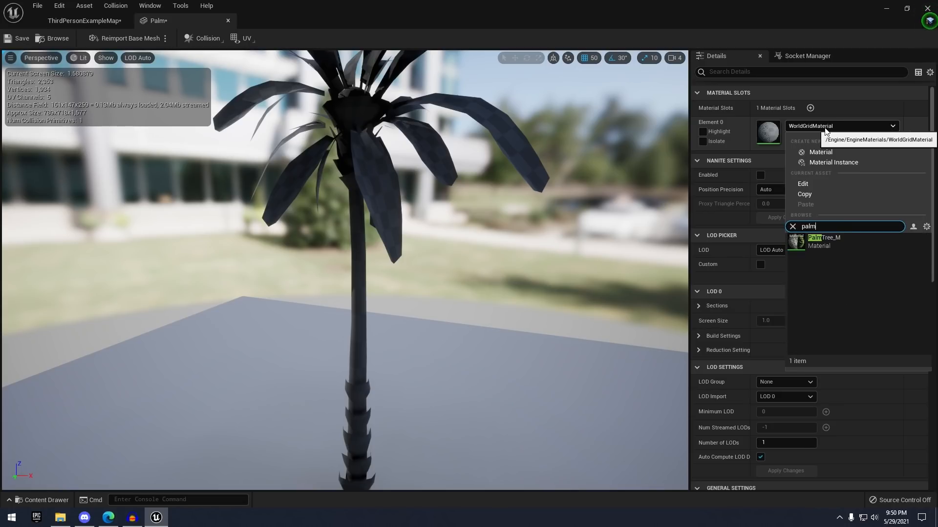
pyautogui.click(843, 242)
pyautogui.moveTo(377, 188); pyautogui.dragTo(274, 164, button='right')
pyautogui.click(17, 38)
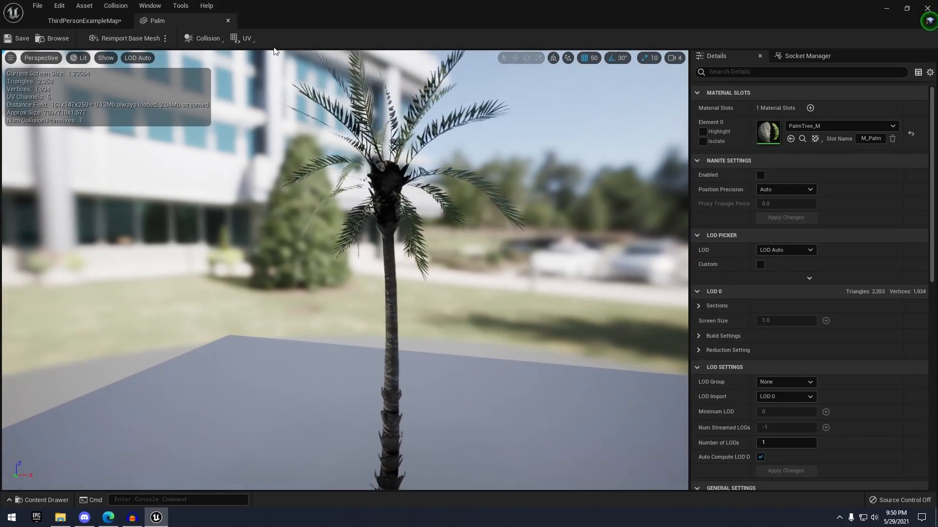
pyautogui.click(228, 20)
# Place the Palm mesh on the arena floor between the walkway and the Third Person text, at about X -200, Y 0, Z 150
pyautogui.press('f')
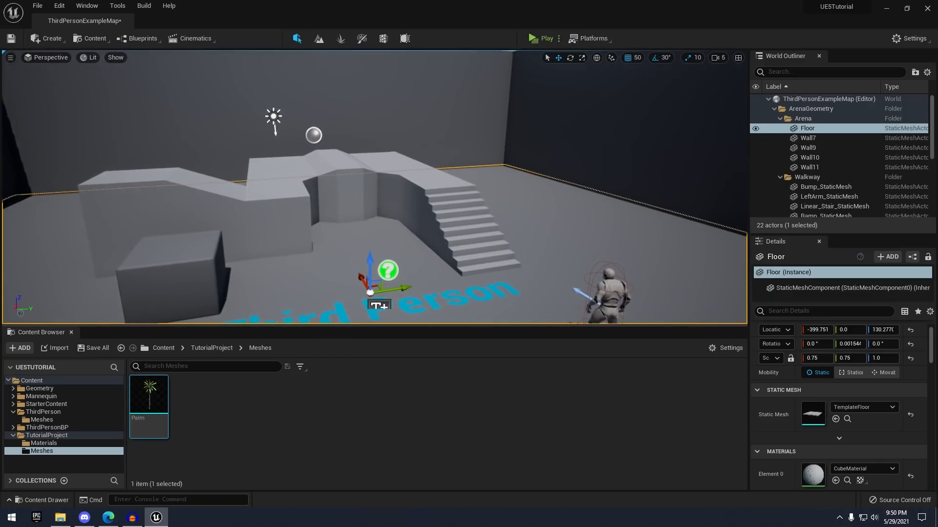
pyautogui.moveTo(151, 396); pyautogui.dragTo(345, 258)
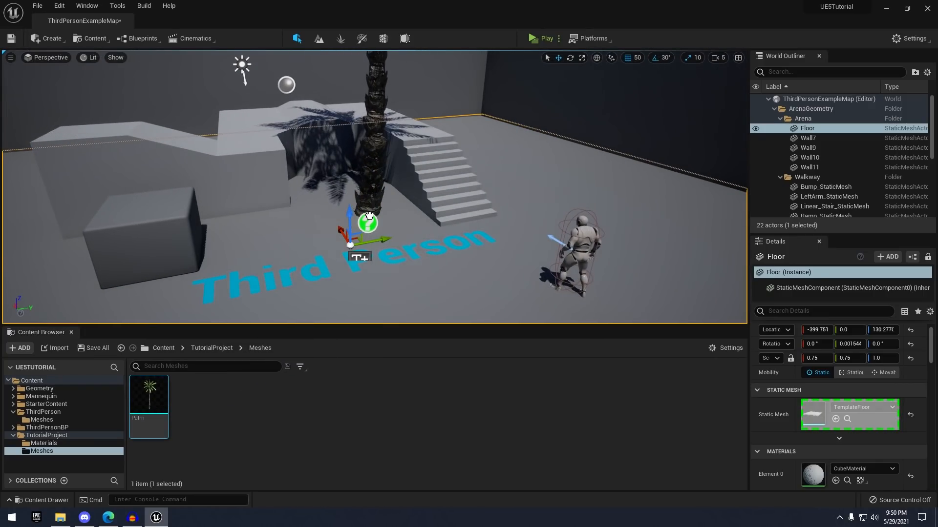
pyautogui.moveTo(368, 215); pyautogui.dragTo(369, 216)
pyautogui.moveTo(536, 270)
pyautogui.mouseDown(button='right')
pyautogui.moveTo(536, 196)
pyautogui.moveTo(536, 260)
pyautogui.mouseUp(button='right')
pyautogui.click(438, 260)
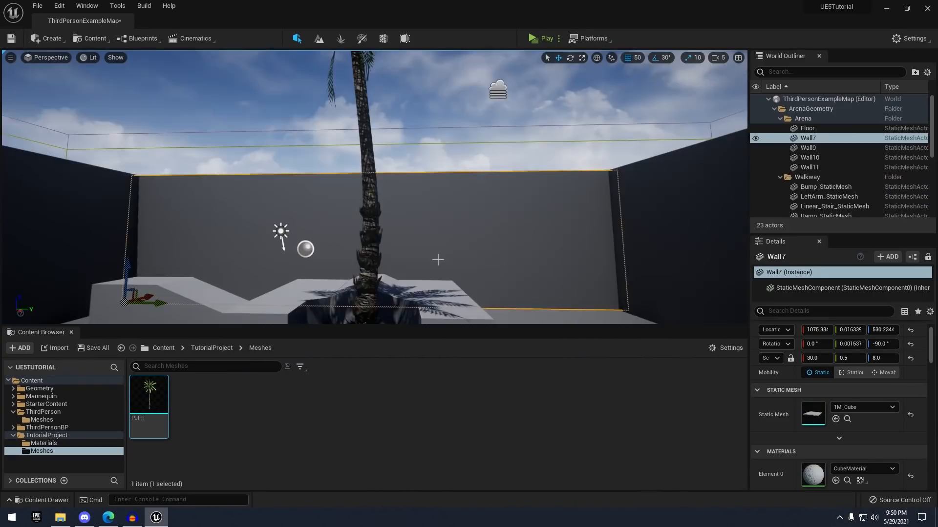
# Scale the placed palm tree uniformly to about 0.6875
pyautogui.moveTo(438, 260); pyautogui.dragTo(430, 181, button='right')
pyautogui.press('w')
pyautogui.press('s')
pyautogui.press('s')
pyautogui.click(364, 229)
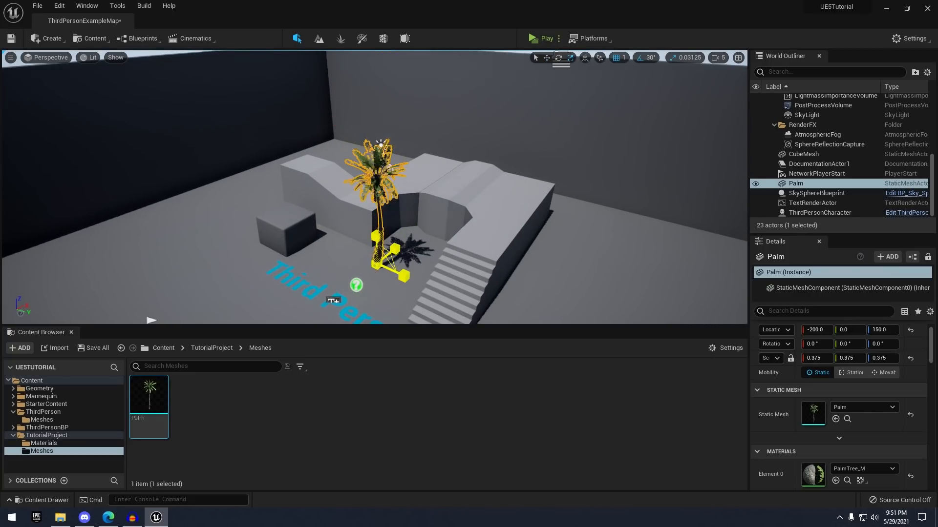
pyautogui.press('a')
pyautogui.moveTo(444, 264); pyautogui.dragTo(488, 257, button='right')
# Duplicate the palm tree along the Y axis, placing the copy past the stairs at about Y 768
pyautogui.press('w')
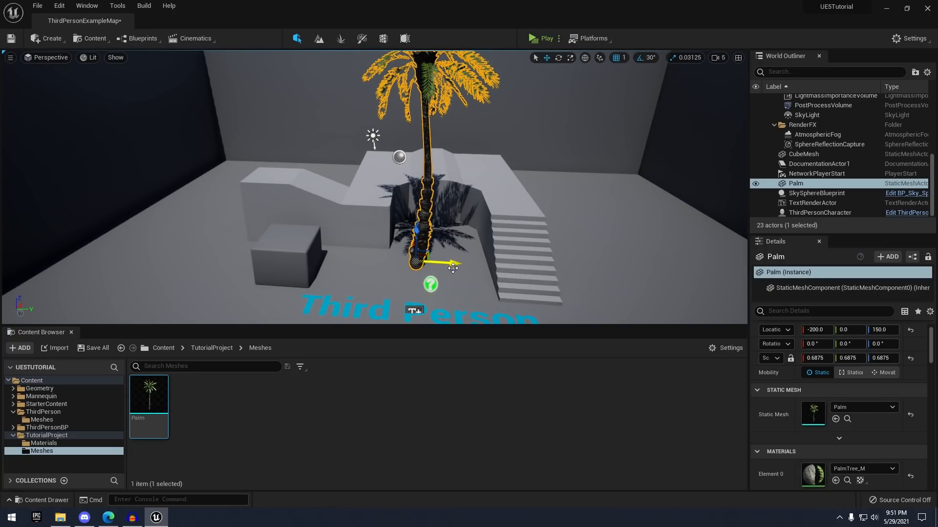
pyautogui.keyDown('alt'); pyautogui.moveTo(452, 268); pyautogui.dragTo(591, 281); pyautogui.keyUp('alt')
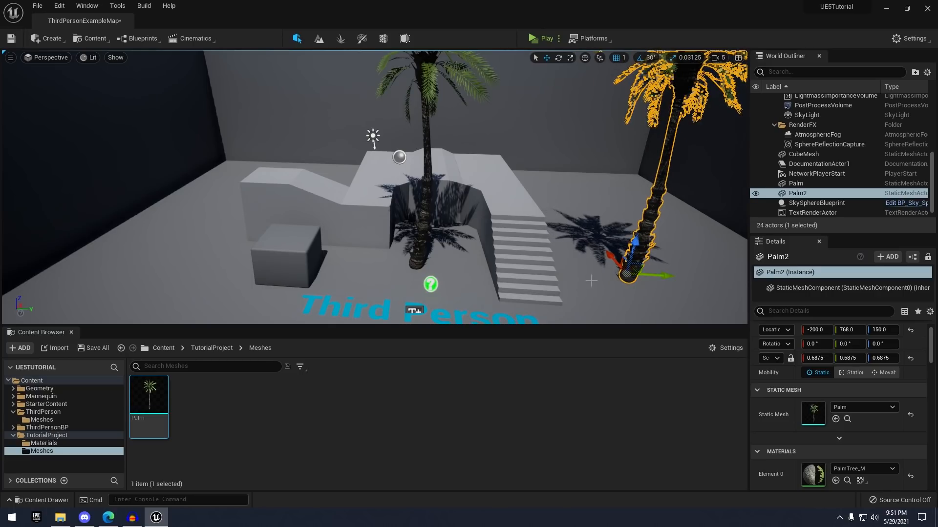
pyautogui.moveTo(591, 280); pyautogui.dragTo(373, 254, button='right')
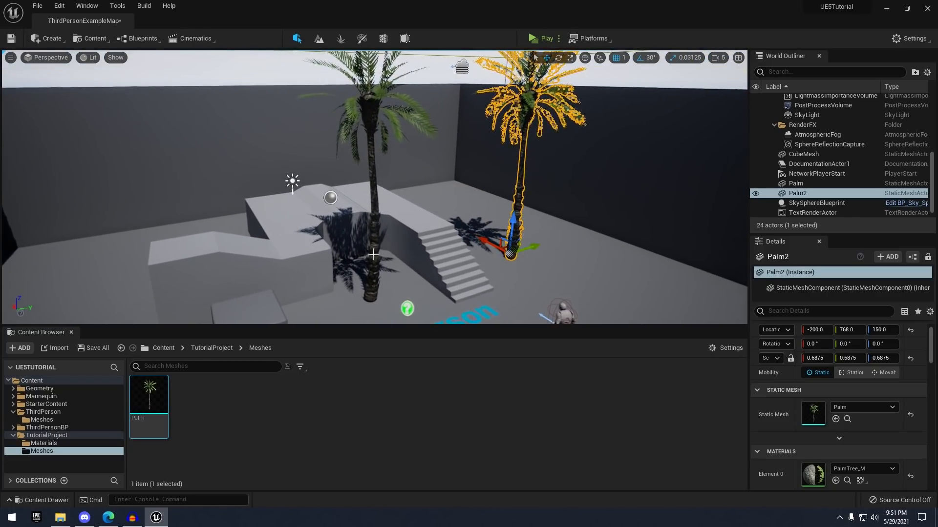
pyautogui.click(372, 254)
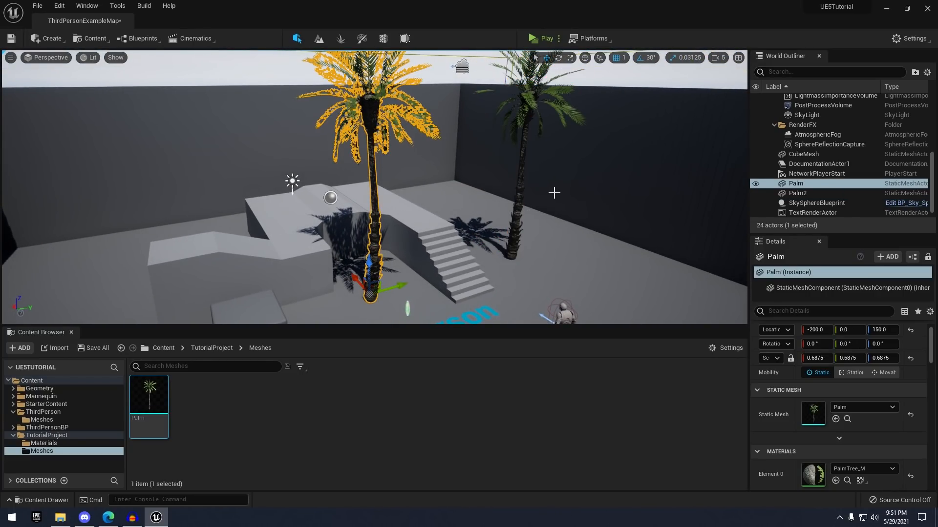
# Raise the viewport camera speed to 7, fly far out of the arena and focus the view on Palm2
pyautogui.click(721, 58)
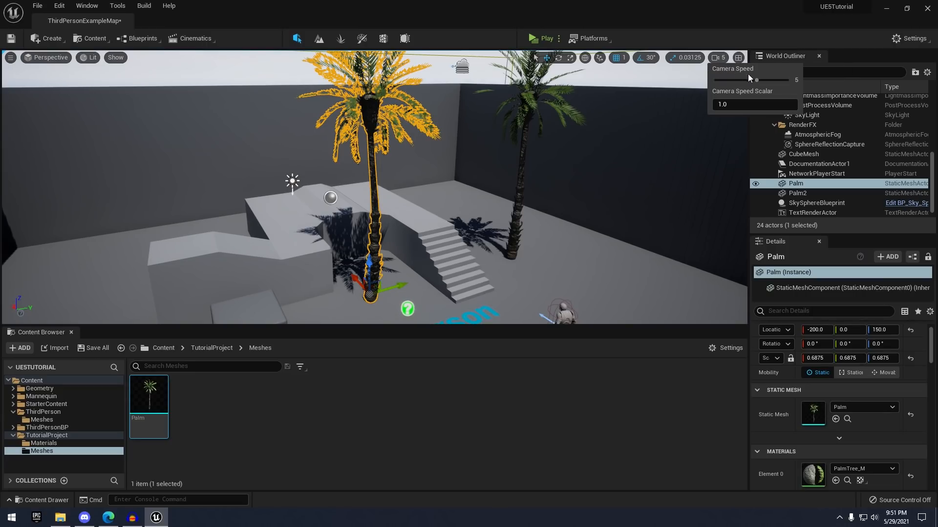
pyautogui.scroll(-10, 666, 177)
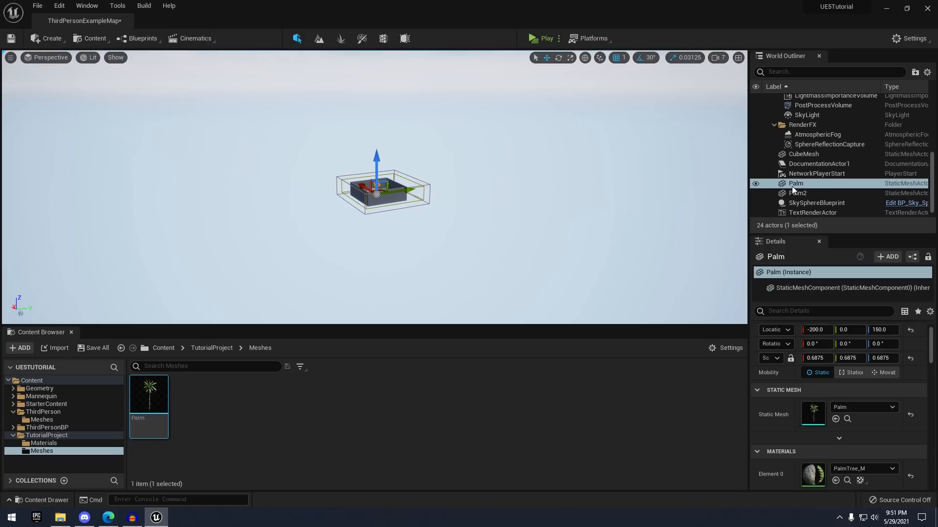
pyautogui.click(818, 194)
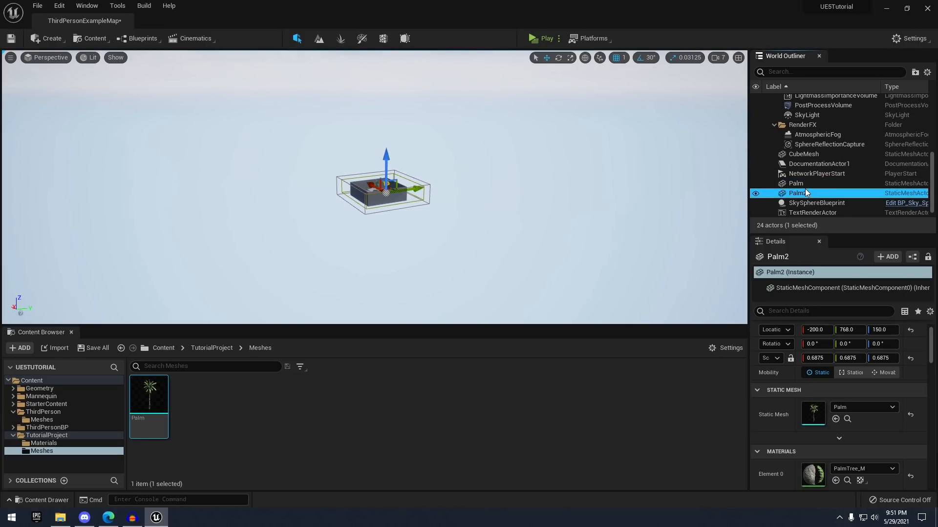
pyautogui.doubleClick(805, 192)
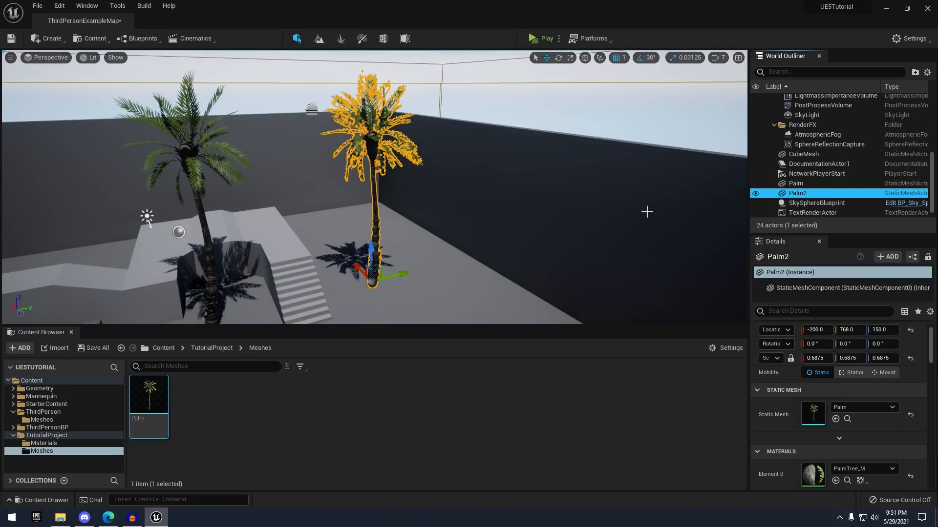
# Fly away from the arena again and bring the view back by focusing on the original Palm actor
pyautogui.scroll(-10, 542, 180)
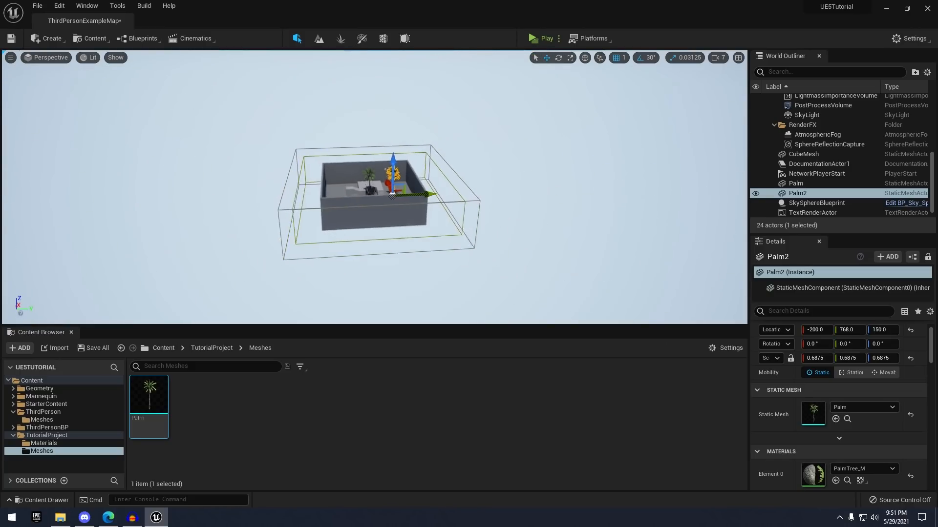
pyautogui.moveTo(543, 179); pyautogui.dragTo(542, 98, button='right')
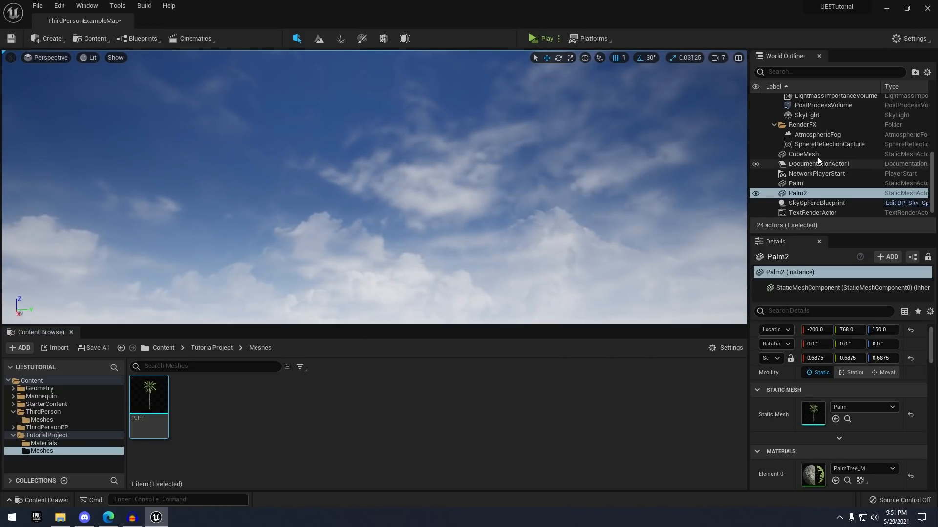
pyautogui.doubleClick(813, 184)
pyautogui.moveTo(584, 206); pyautogui.dragTo(601, 293, button='right')
# Lower the viewport camera speed to 3 and fly back down beside the two palms
pyautogui.click(721, 60)
pyautogui.click(743, 79)
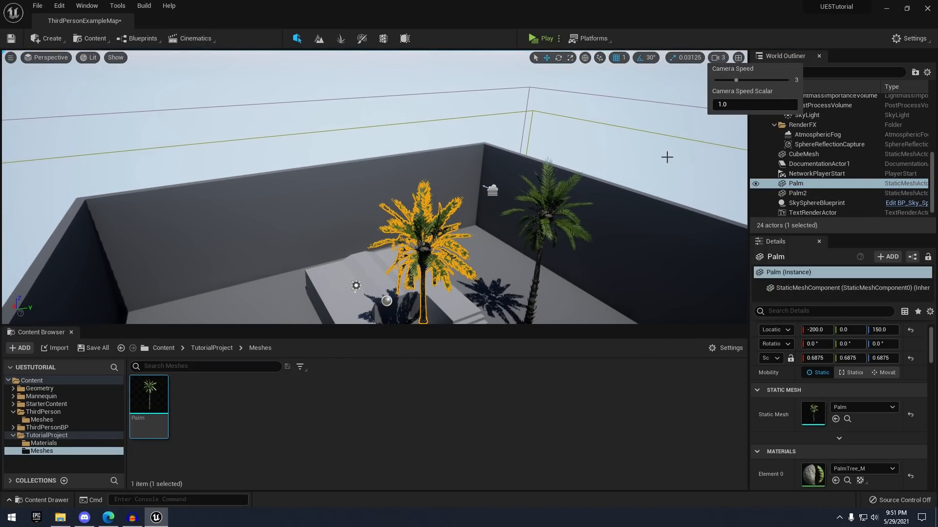
pyautogui.moveTo(667, 157); pyautogui.dragTo(654, 237, button='right')
pyautogui.click(653, 214)
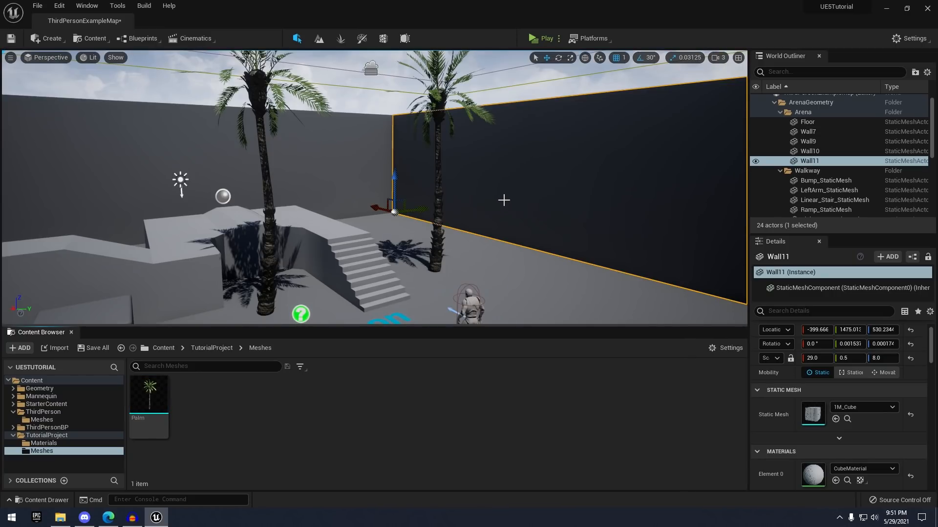
pyautogui.moveTo(503, 201); pyautogui.dragTo(467, 189, button='right')
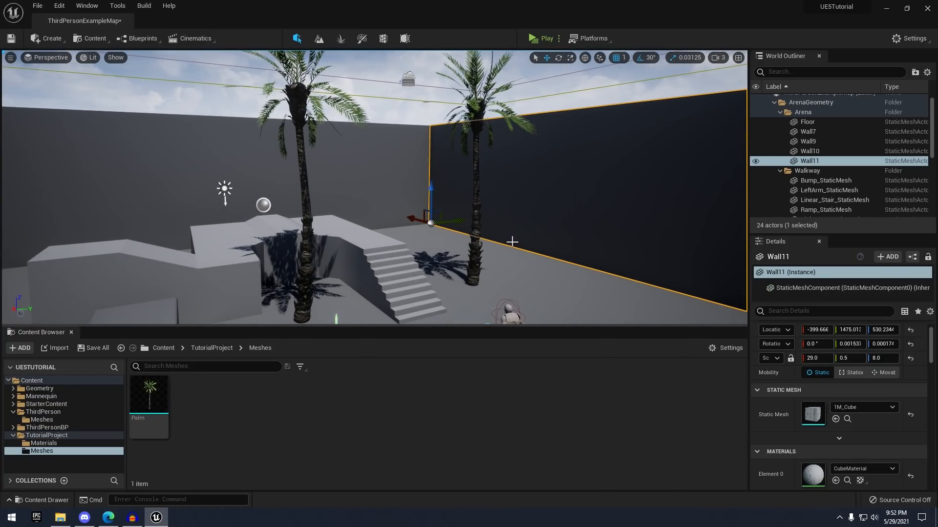
pyautogui.moveTo(360, 134); pyautogui.dragTo(470, 167, button='right')
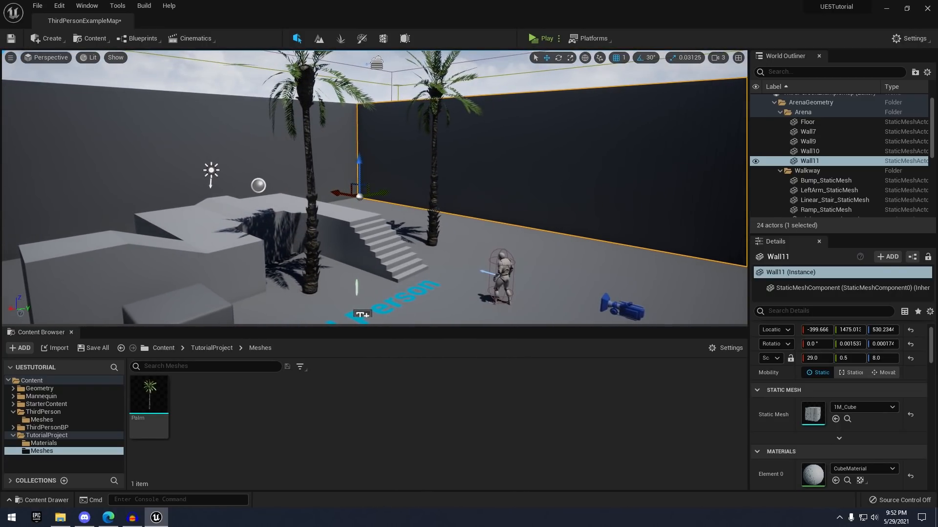
pyautogui.moveTo(449, 107); pyautogui.dragTo(510, 129, button='right')
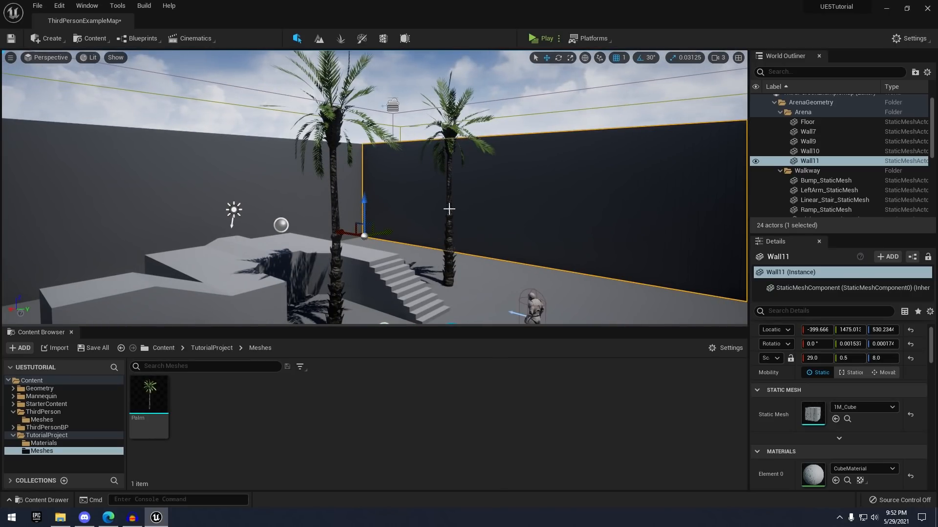
pyautogui.moveTo(396, 240); pyautogui.dragTo(410, 299, button='right')
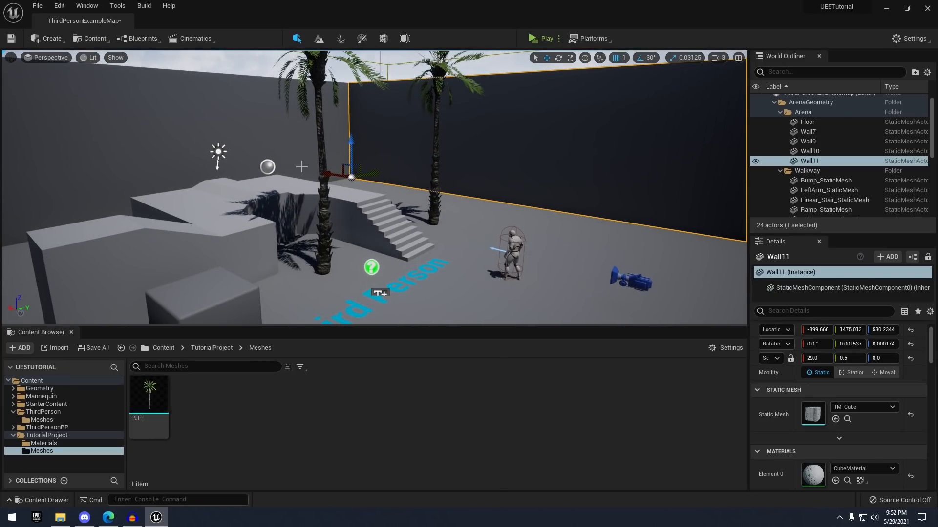
pyautogui.moveTo(301, 167); pyautogui.dragTo(241, 141, button='right')
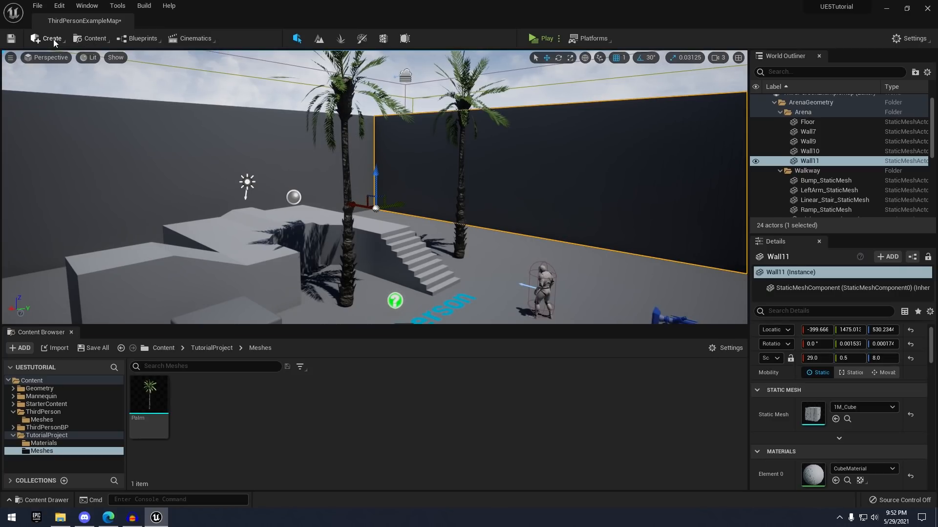
# Open Quixel Bridge from the editor and maximize its window
pyautogui.click(95, 40)
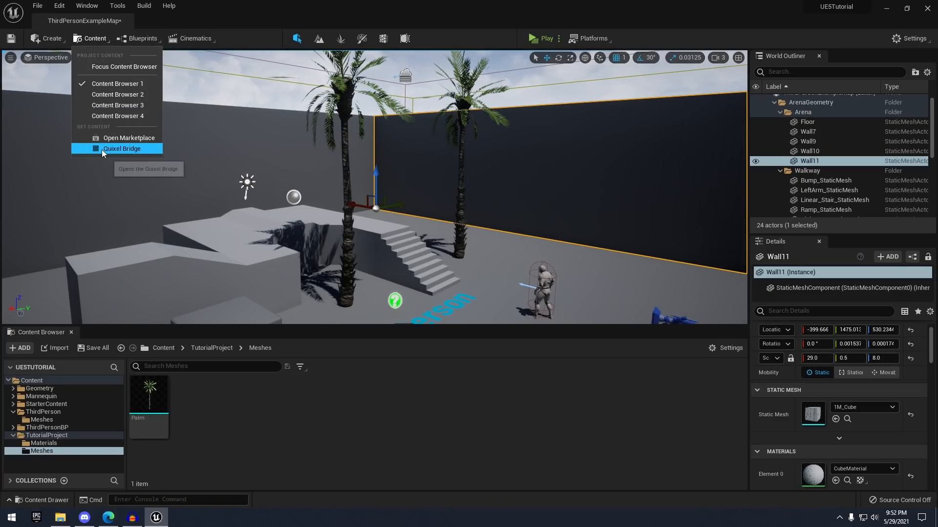
pyautogui.click(120, 148)
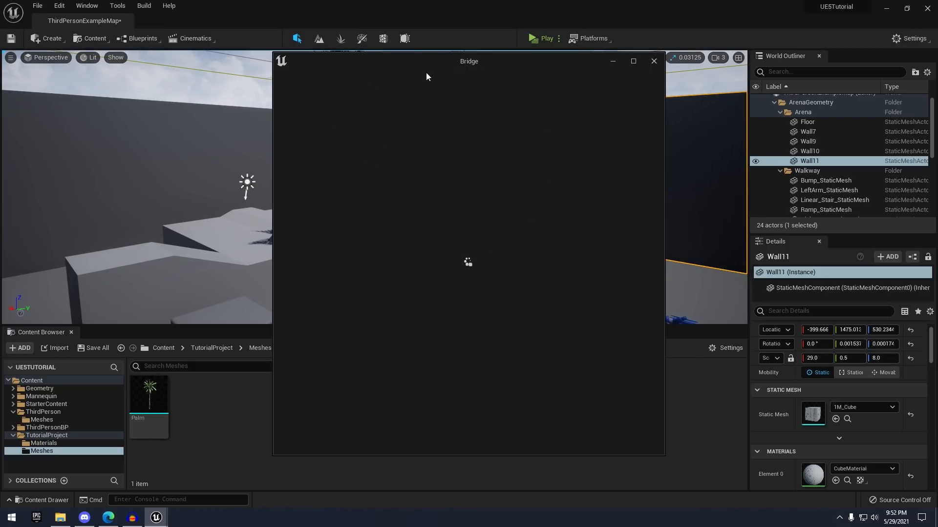
pyautogui.moveTo(500, 66); pyautogui.dragTo(365, 60)
pyautogui.scroll(-5, 416, 269)
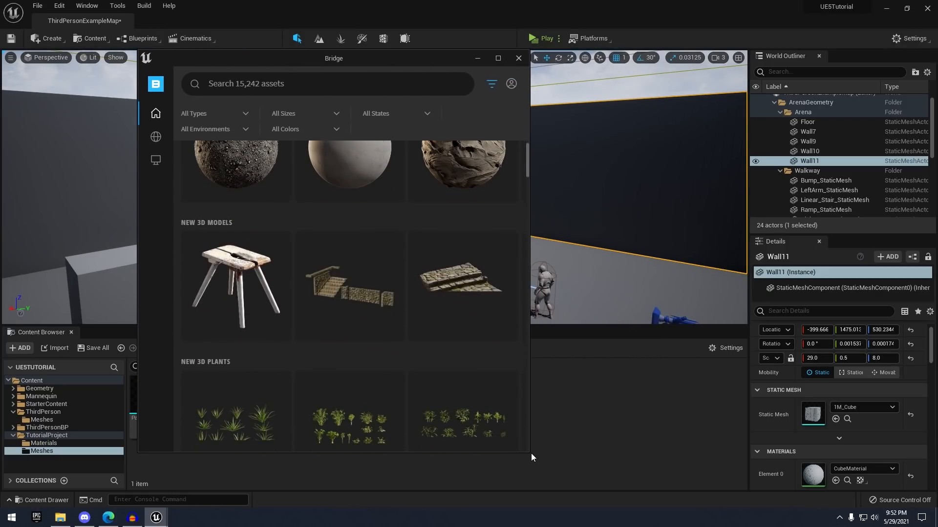
pyautogui.moveTo(533, 456); pyautogui.dragTo(849, 459)
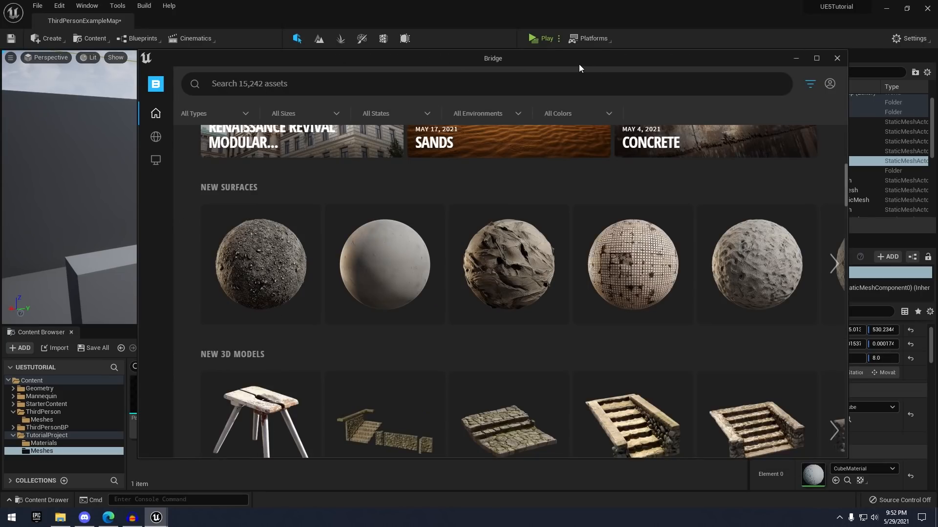
pyautogui.doubleClick(578, 63)
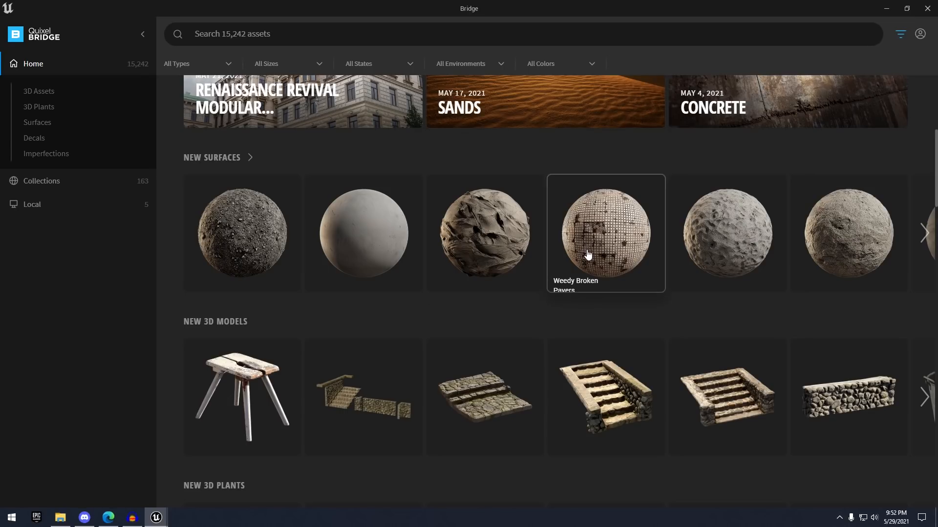
# Browse the Bridge home page's featured collections, new surfaces and new models, and save the pending autosave items immediately
pyautogui.scroll(-2, 565, 231)
pyautogui.scroll(4, 564, 230)
pyautogui.scroll(-10, 562, 215)
pyautogui.scroll(11, 560, 209)
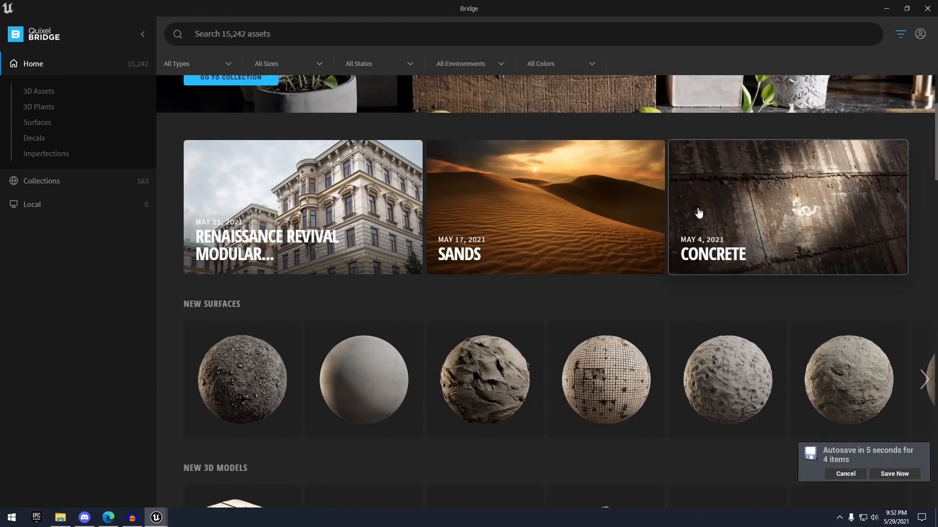
pyautogui.click(897, 475)
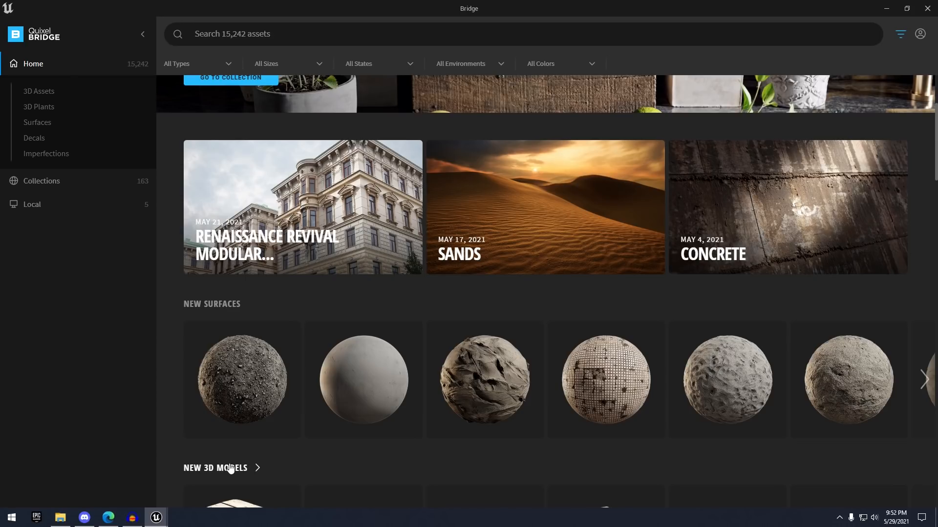
# Open the 3D Assets section of Bridge and look through its categories and latest assets
pyautogui.scroll(3, 391, 195)
pyautogui.scroll(-5, 391, 195)
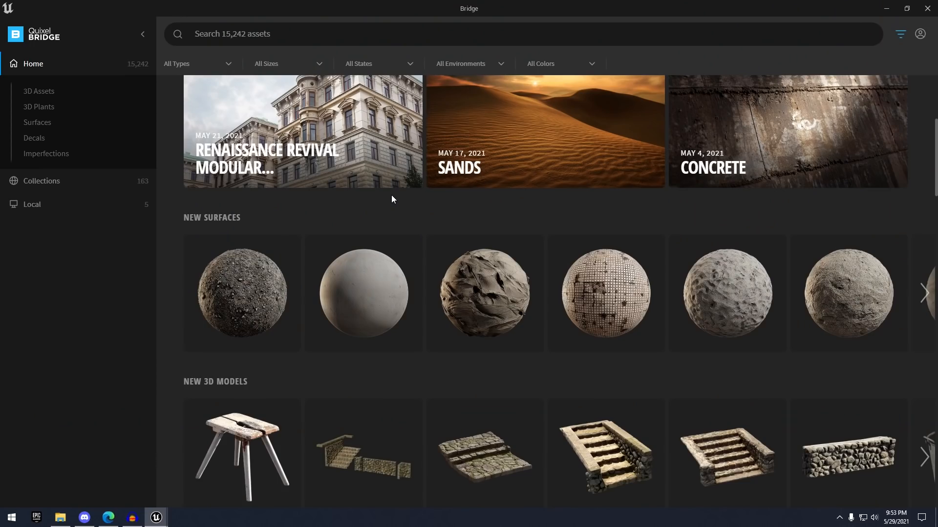
pyautogui.click(39, 92)
pyautogui.scroll(-2, 482, 163)
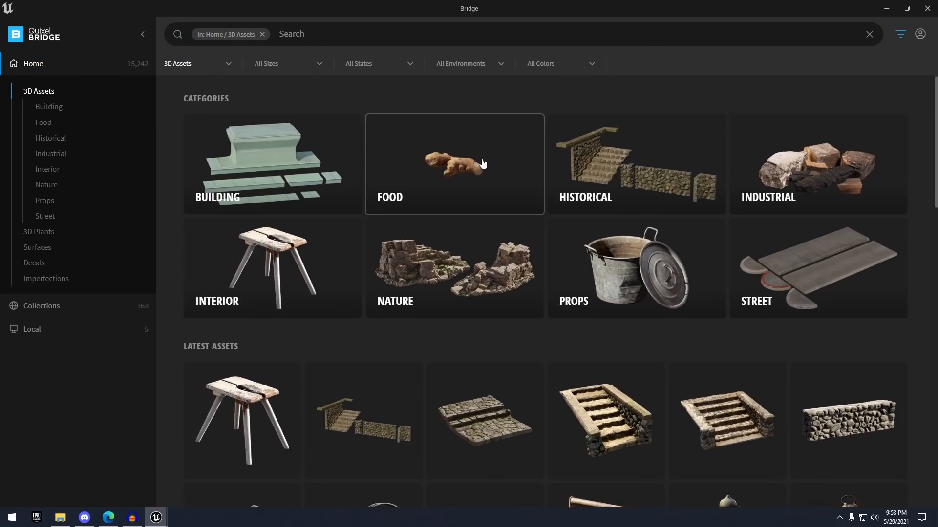
# Browse further through the 3D asset listing, from furniture and building pieces to food, rocks, ice and Japanese stone props
pyautogui.scroll(-13, 506, 180)
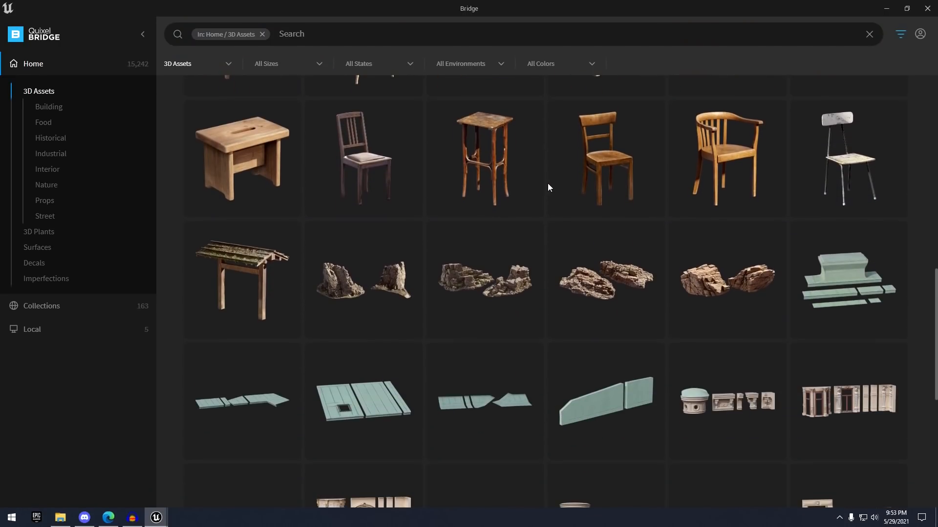
pyautogui.scroll(5, 653, 185)
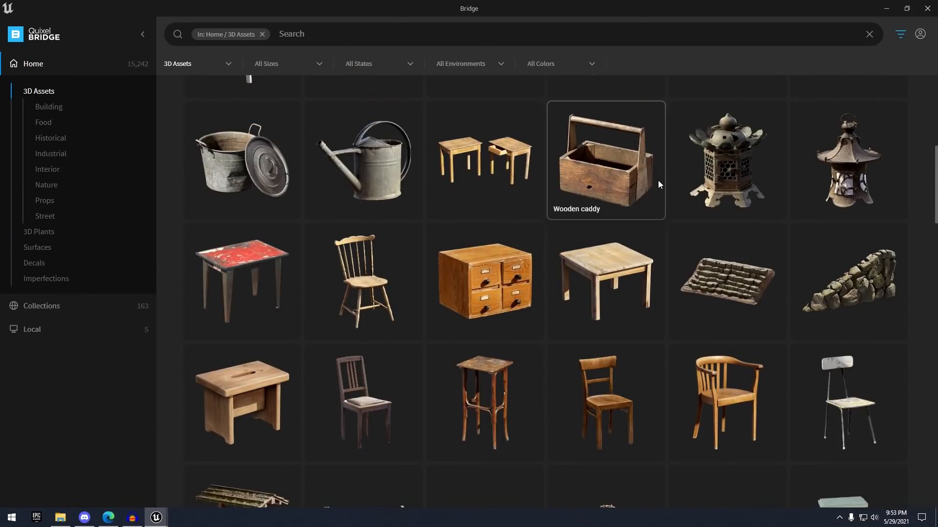
pyautogui.scroll(-1, 657, 180)
pyautogui.scroll(-4, 435, 297)
pyautogui.rightClick(673, 252)
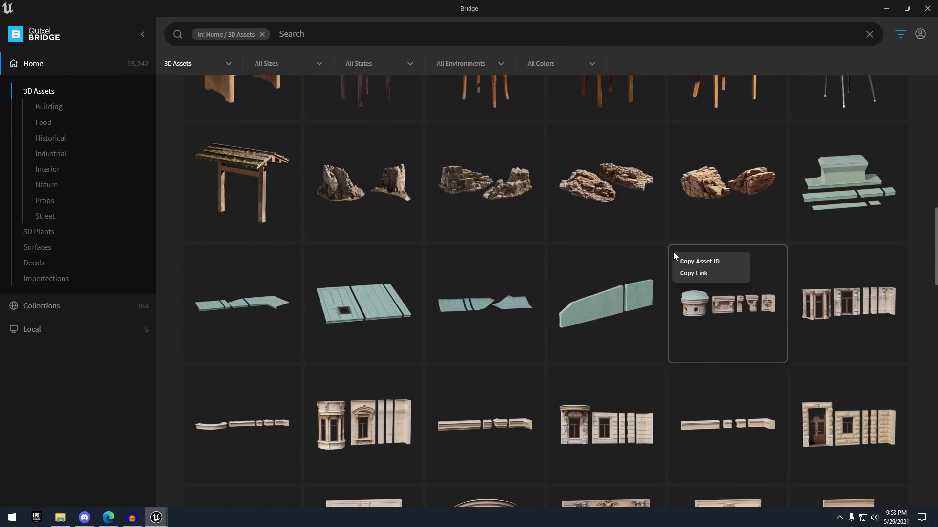
pyautogui.scroll(-2, 637, 257)
pyautogui.scroll(-1, 439, 268)
pyautogui.scroll(-3, 565, 307)
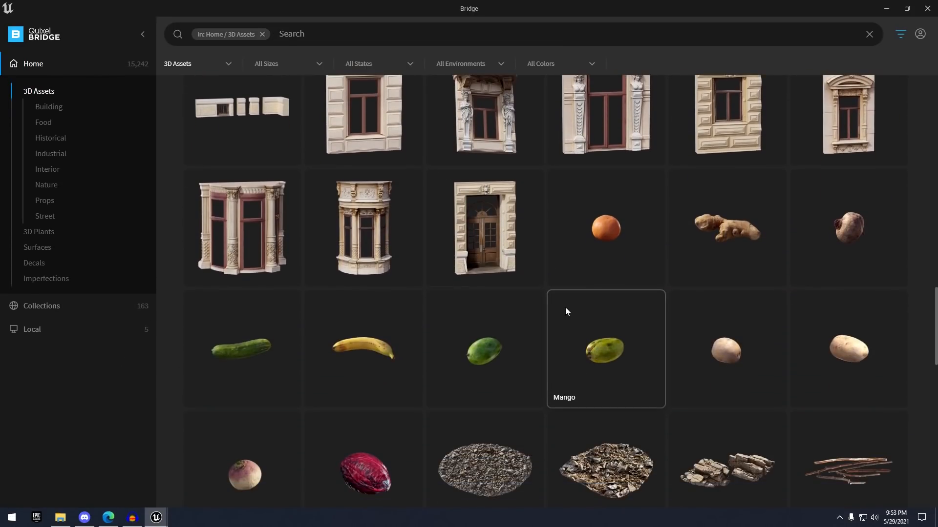
pyautogui.scroll(-6, 598, 282)
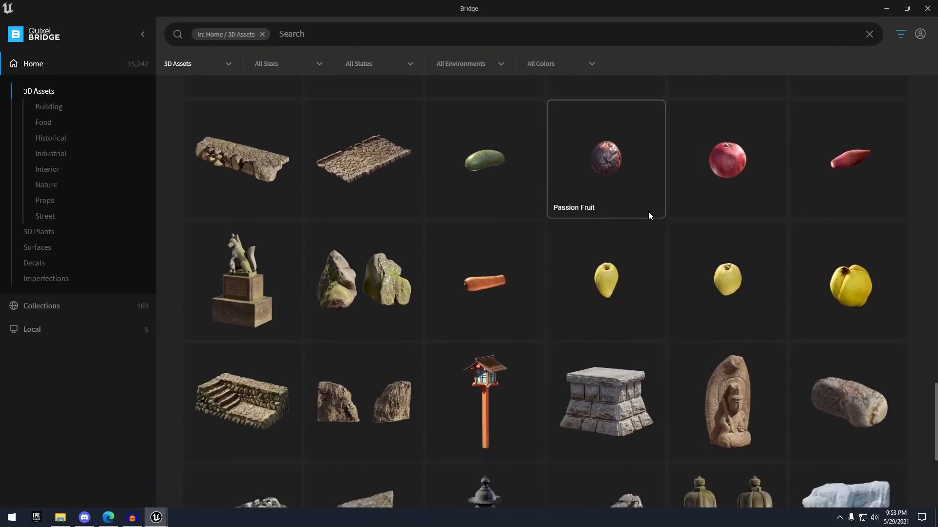
pyautogui.scroll(-5, 653, 228)
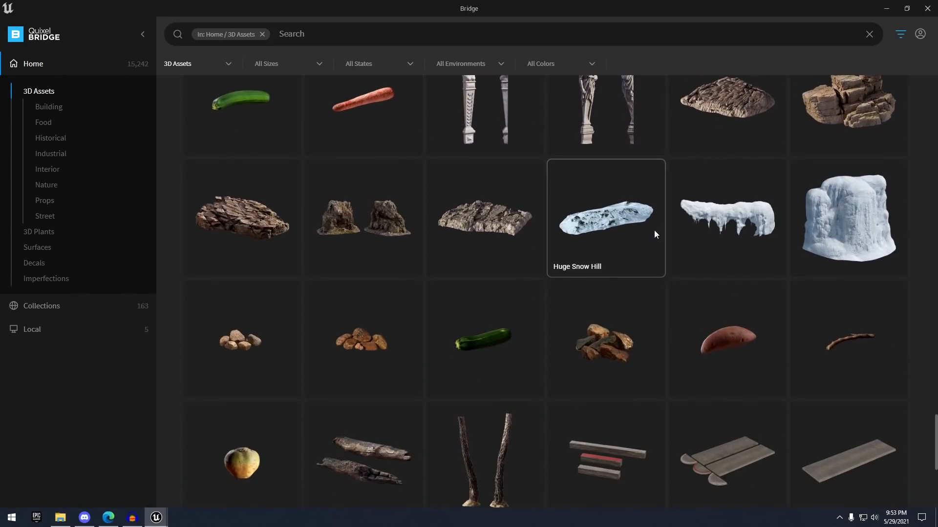
pyautogui.scroll(5, 612, 215)
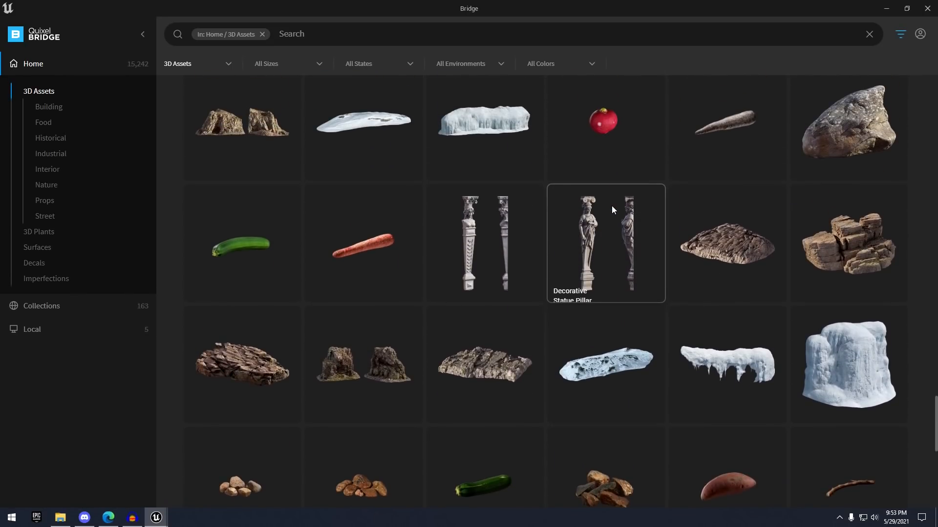
pyautogui.scroll(3, 605, 215)
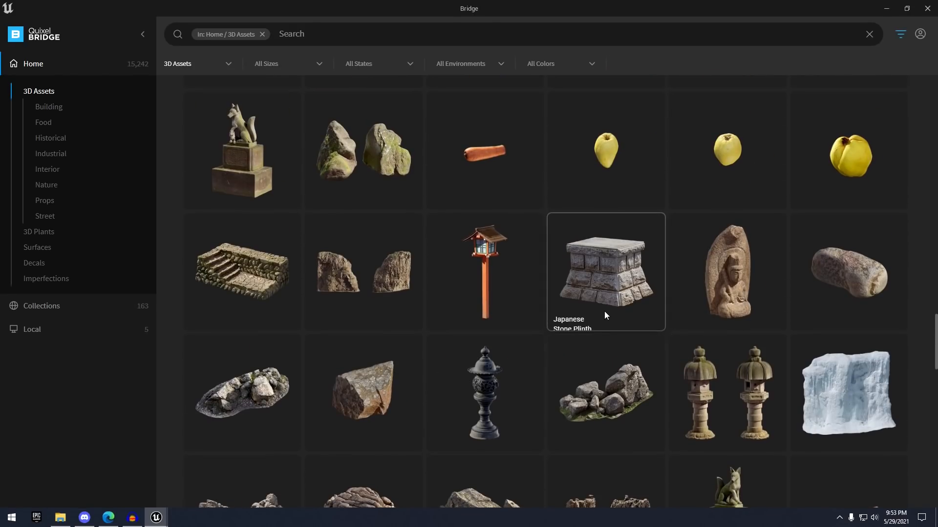
pyautogui.scroll(-3, 605, 308)
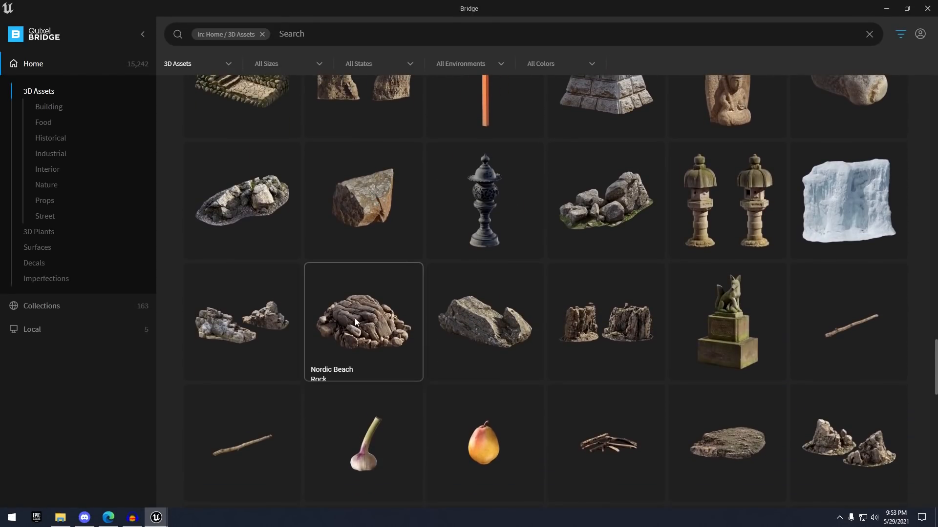
pyautogui.scroll(6, 359, 319)
pyautogui.scroll(-5, 358, 318)
# Open the details of the Nordic Beach Rocks asset and set its download quality to High Quality
pyautogui.click(254, 295)
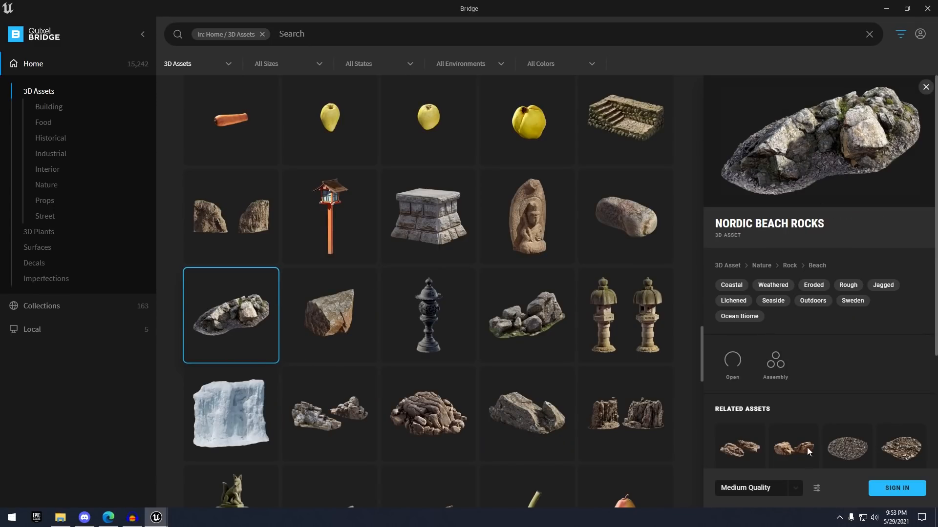
pyautogui.click(784, 489)
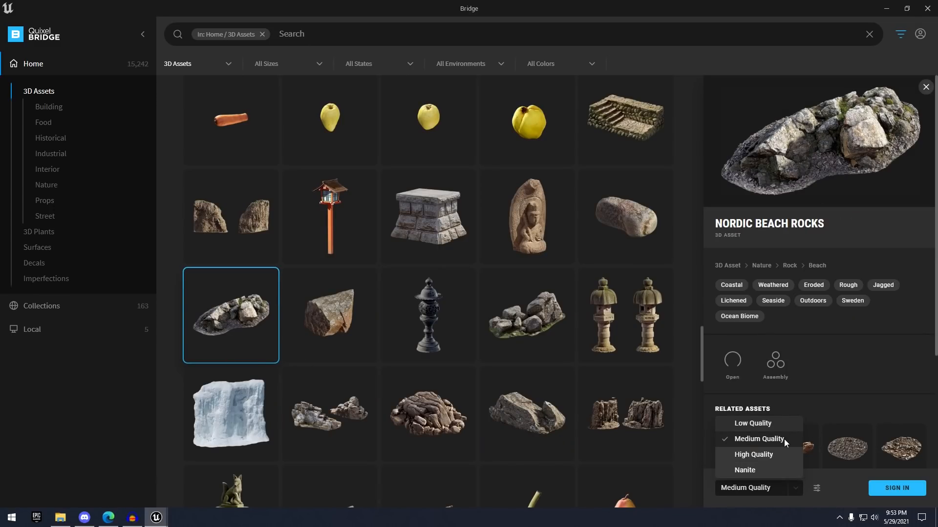
pyautogui.click(882, 362)
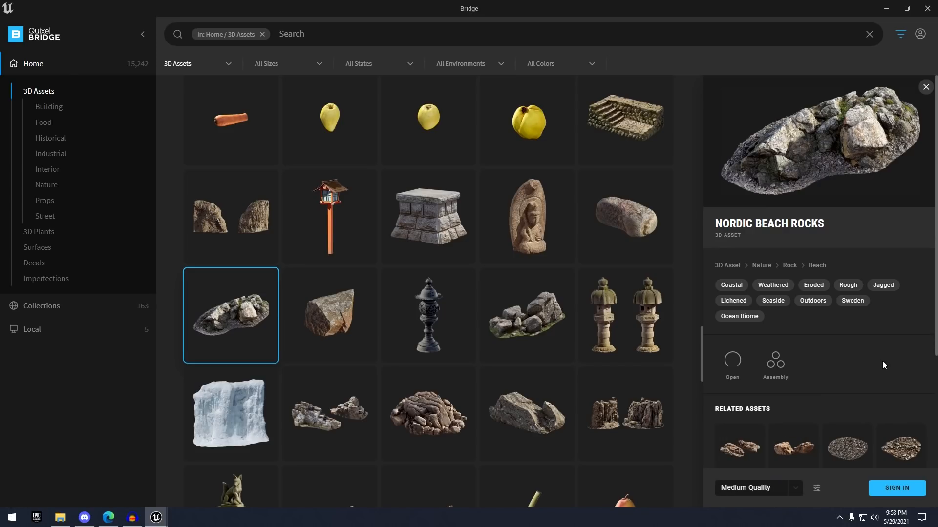
pyautogui.click(765, 491)
pyautogui.click(753, 456)
# Sign in to Bridge and download the Nordic Beach Rocks asset
pyautogui.click(892, 491)
pyautogui.scroll(-2, 889, 350)
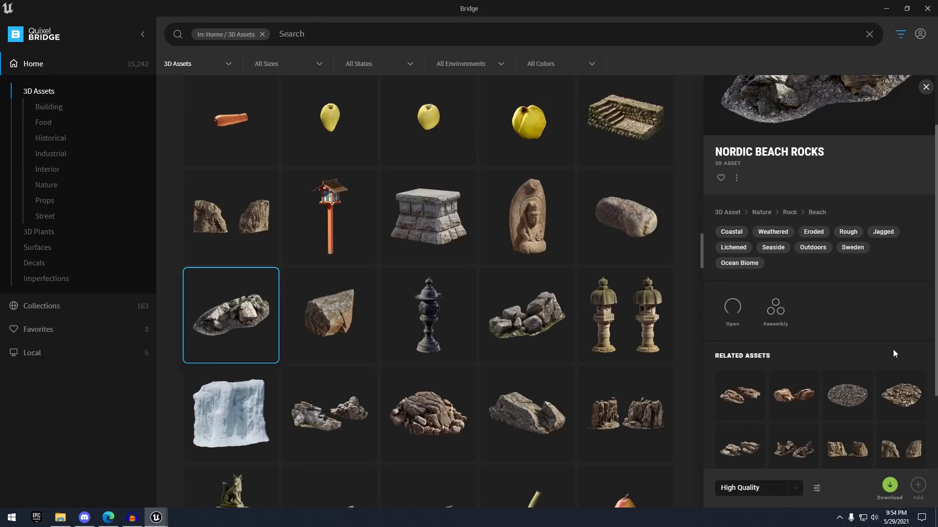
pyautogui.click(893, 487)
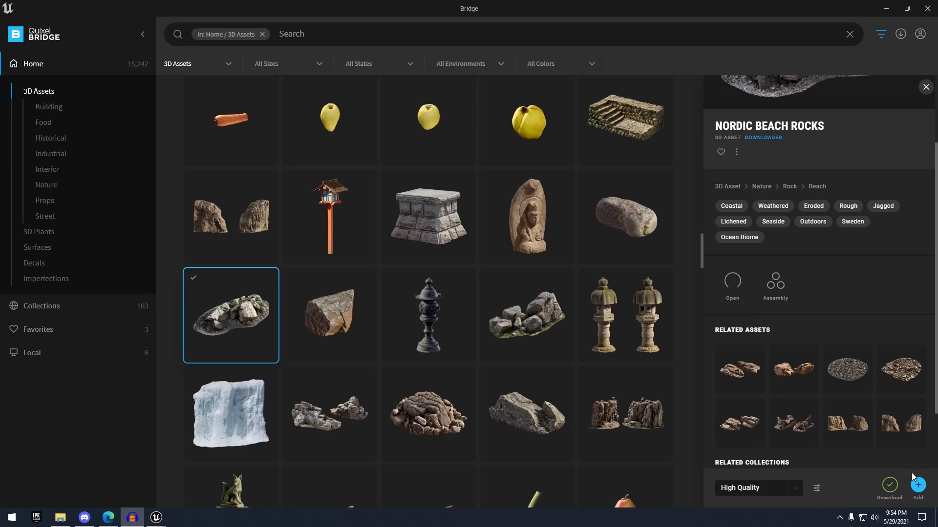
# Add the downloaded Nordic Beach Rocks from the local Megascans library to the project and restore the Bridge window to its smaller size
pyautogui.click(43, 357)
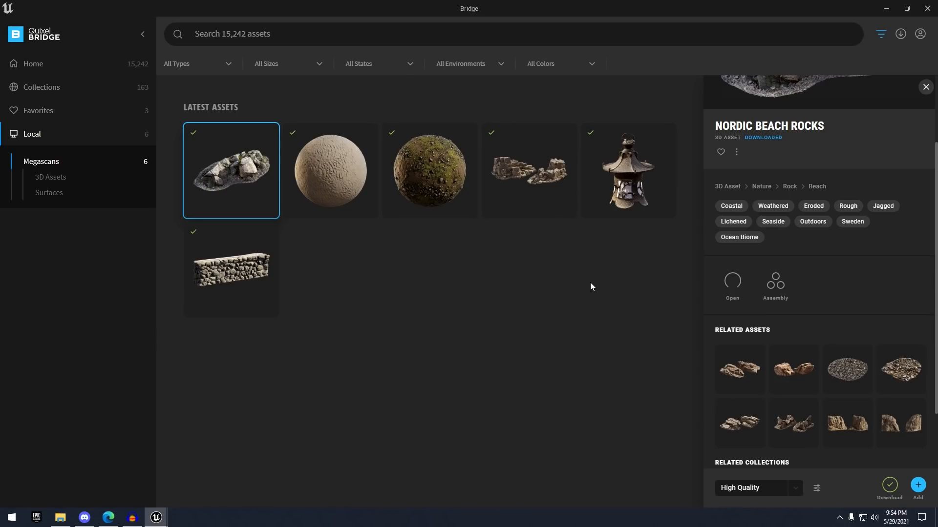
pyautogui.click(918, 486)
pyautogui.click(914, 11)
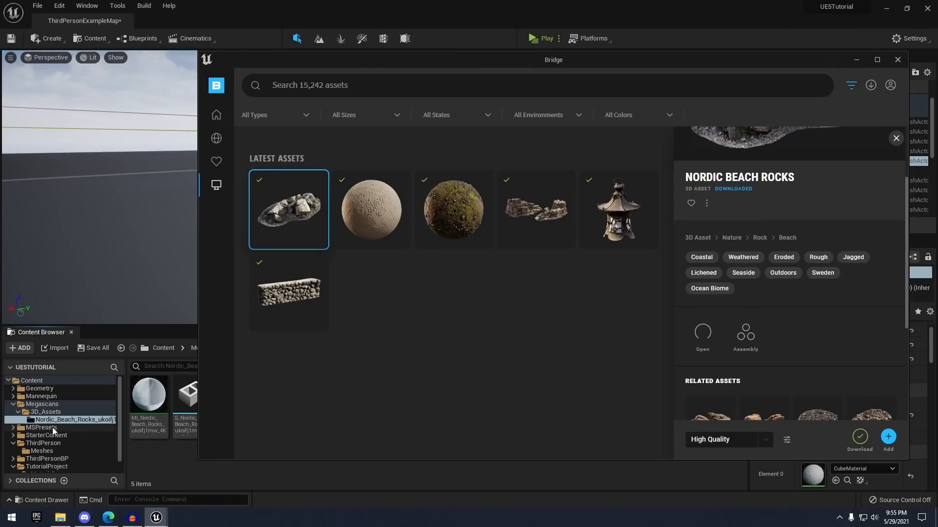
# Check the imported Nordic Beach Rocks files in the Unreal Editor's Megascans folder, and switch back to the Bridge window
pyautogui.moveTo(217, 185)
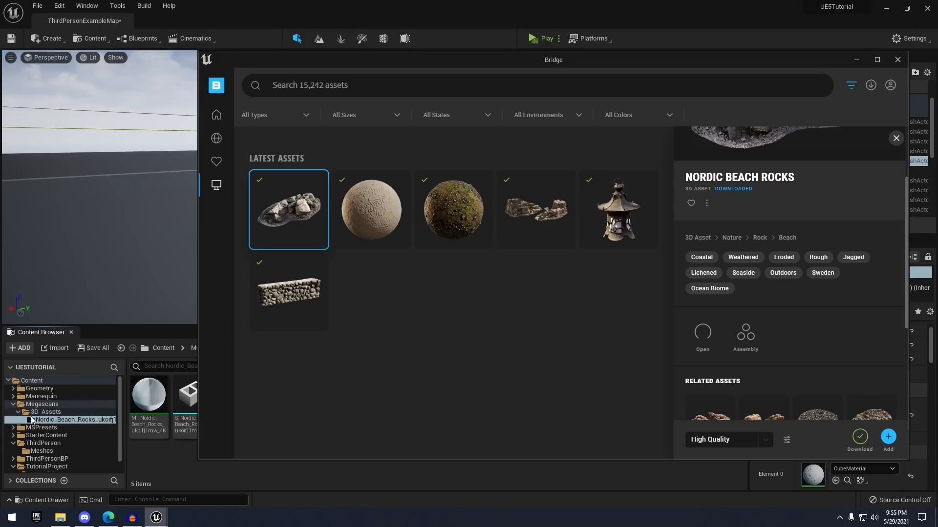
pyautogui.click(164, 462)
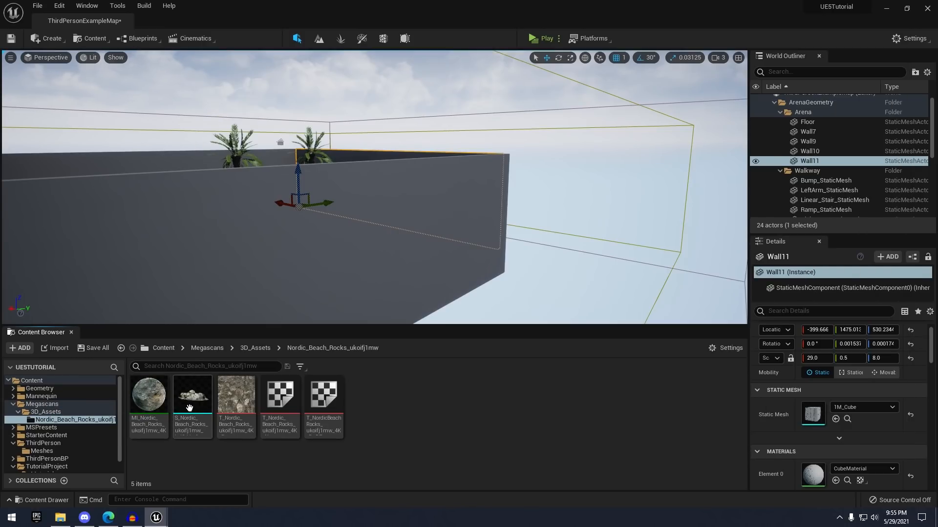
pyautogui.moveTo(157, 518)
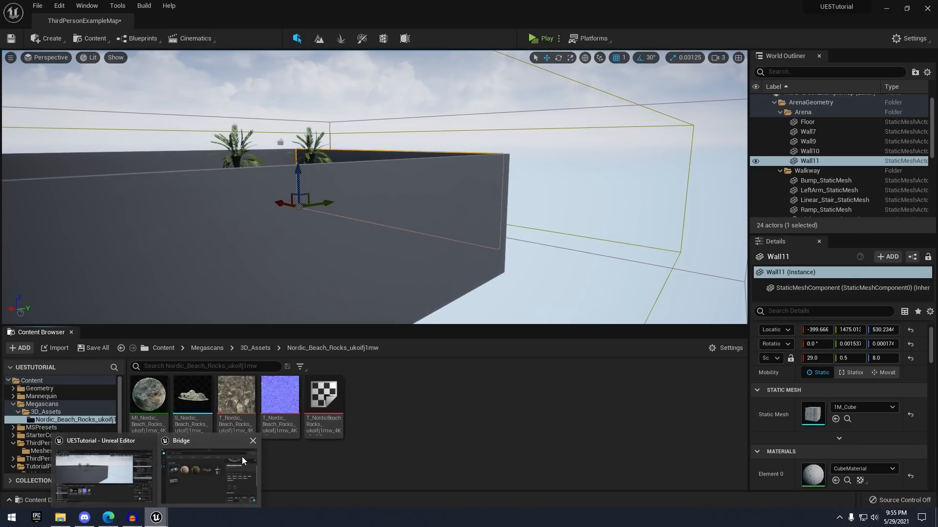
pyautogui.click(241, 456)
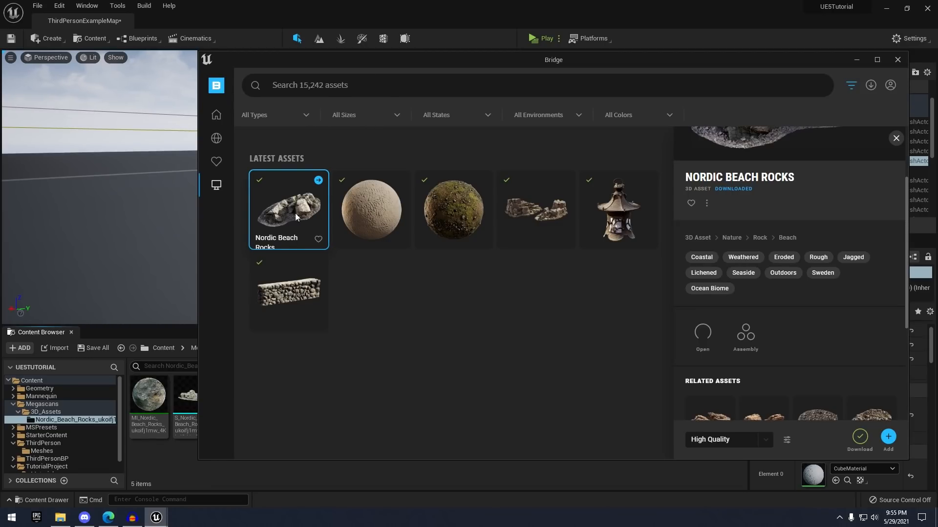
# Place the Nordic Beach Rocks static mesh on the level floor and move it to about X -708, Y -130, Z 132
pyautogui.moveTo(295, 212); pyautogui.dragTo(436, 66)
pyautogui.moveTo(436, 67); pyautogui.dragTo(432, 141, button='right')
pyautogui.press('w')
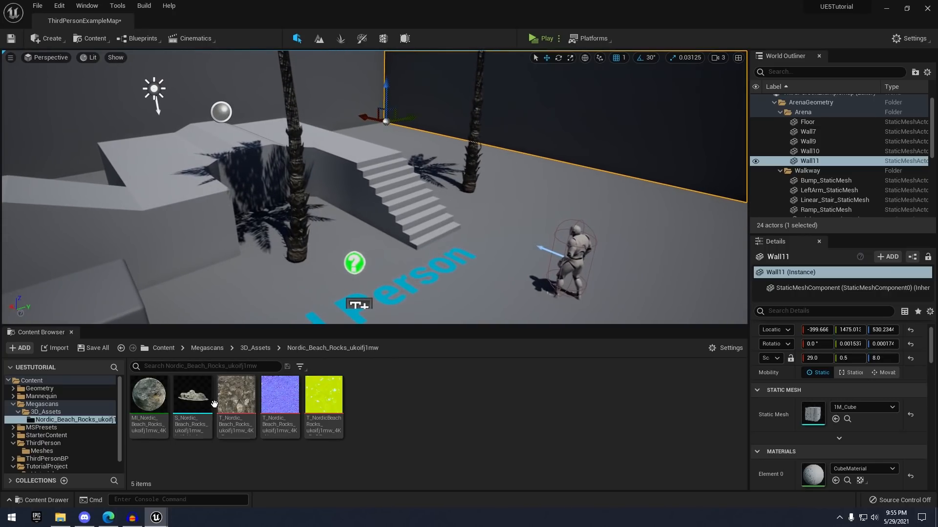
pyautogui.moveTo(195, 410); pyautogui.dragTo(399, 247)
pyautogui.moveTo(399, 246); pyautogui.dragTo(317, 247, button='right')
pyautogui.press('d')
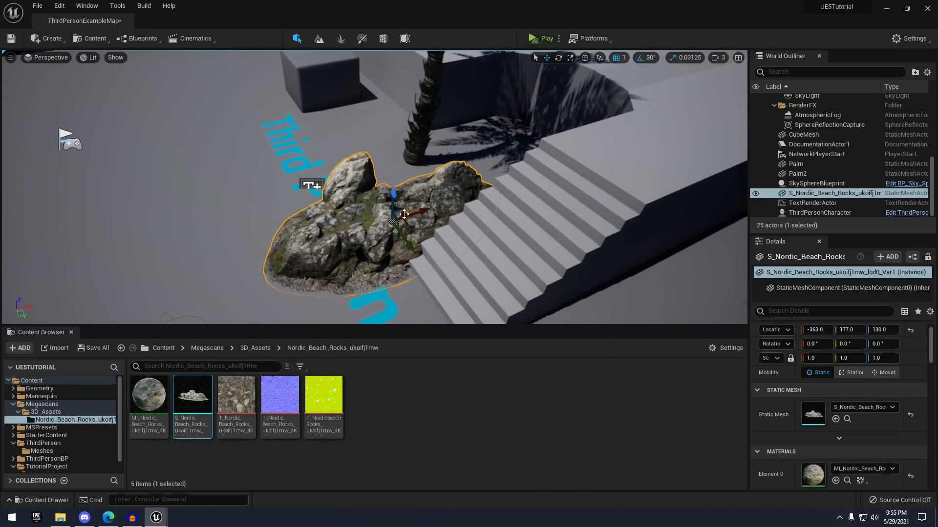
pyautogui.moveTo(388, 187); pyautogui.dragTo(387, 189)
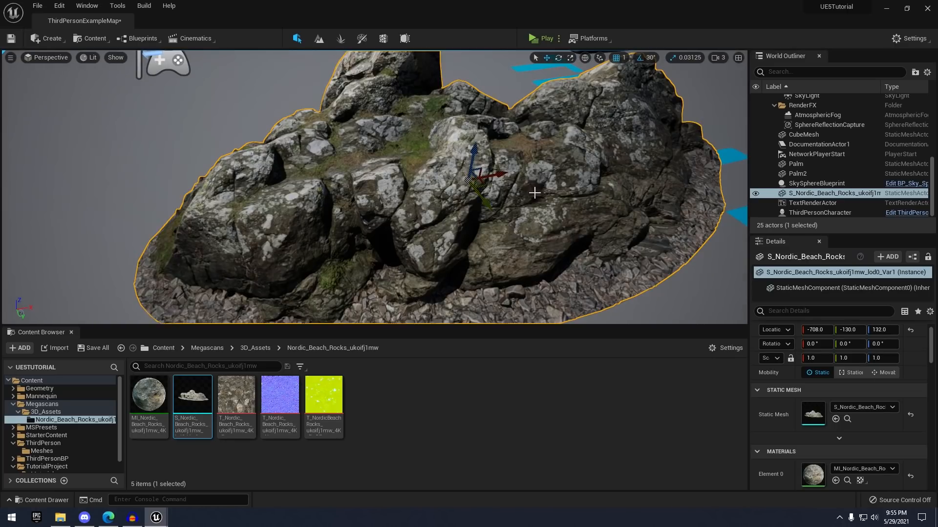
# Examine the placed Nordic Beach Rocks mesh in the level up close and from several sides
pyautogui.moveTo(534, 194)
pyautogui.mouseDown(button='right')
pyautogui.moveTo(537, 232)
pyautogui.moveTo(552, 156)
pyautogui.moveTo(540, 205)
pyautogui.moveTo(543, 181)
pyautogui.mouseUp(button='right')
pyautogui.press('w')
pyautogui.press('s')
pyautogui.press('s')
pyautogui.press('w')
pyautogui.press('s')
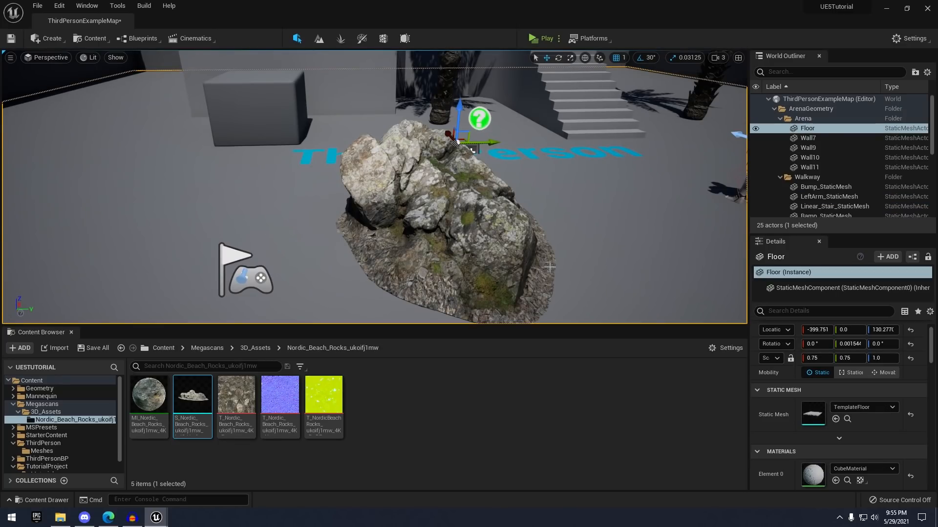
pyautogui.moveTo(554, 219); pyautogui.dragTo(743, 320, button='right')
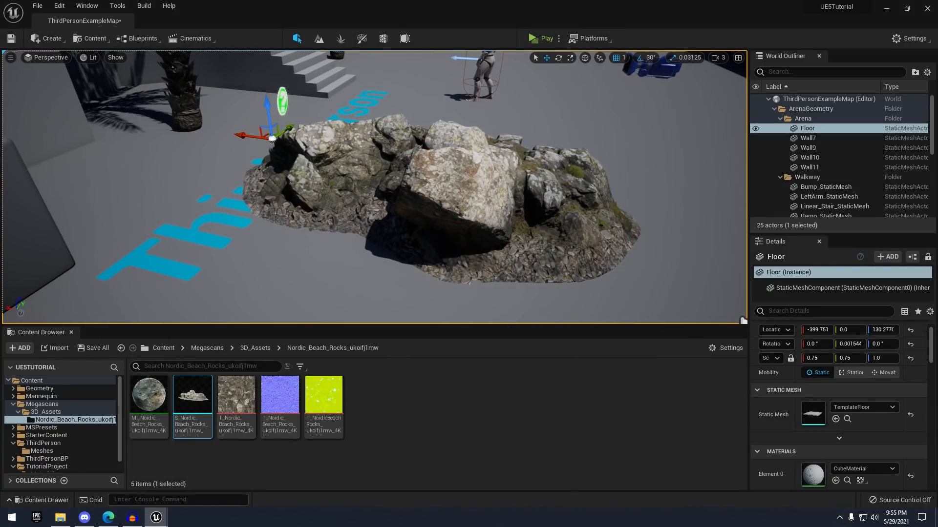
pyautogui.moveTo(374, 187); pyautogui.dragTo(147, 181, button='right')
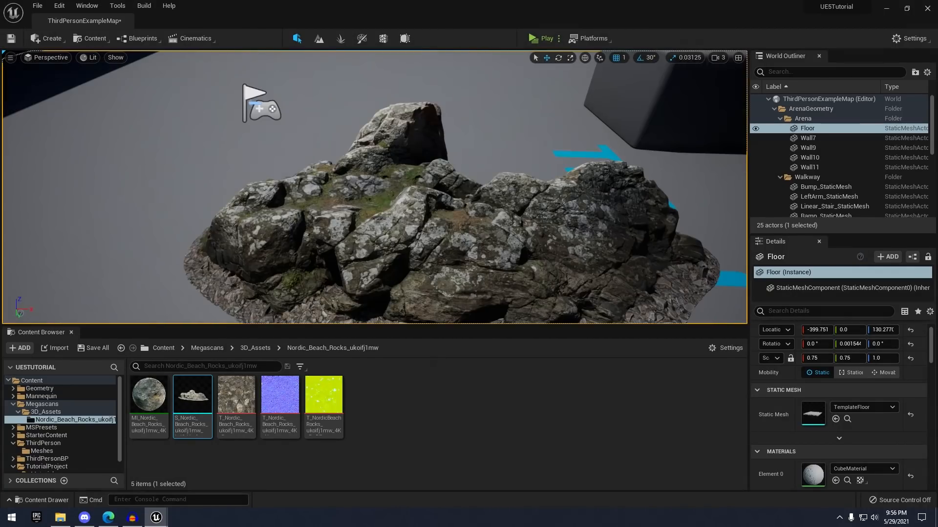
pyautogui.press('s')
pyautogui.moveTo(374, 187); pyautogui.dragTo(430, 205, button='right')
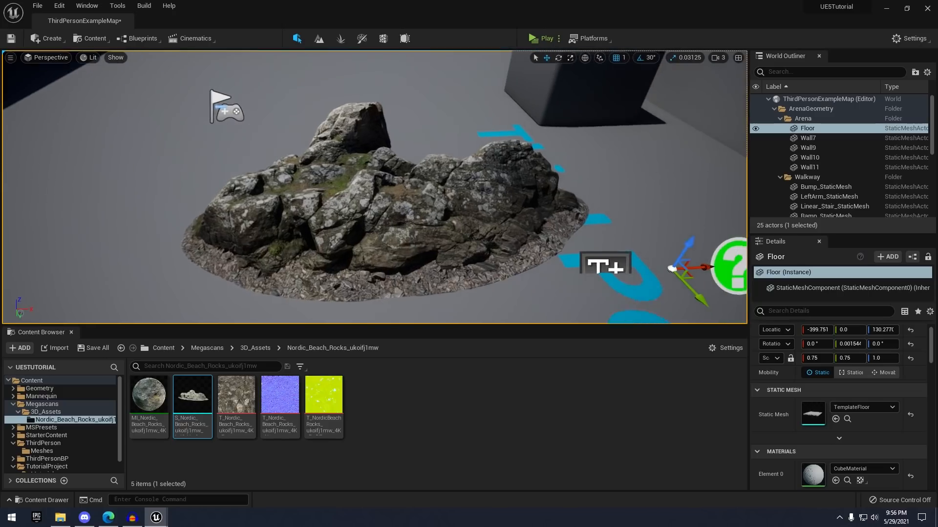
pyautogui.press('s')
pyautogui.moveTo(573, 189); pyautogui.dragTo(532, 176, button='right')
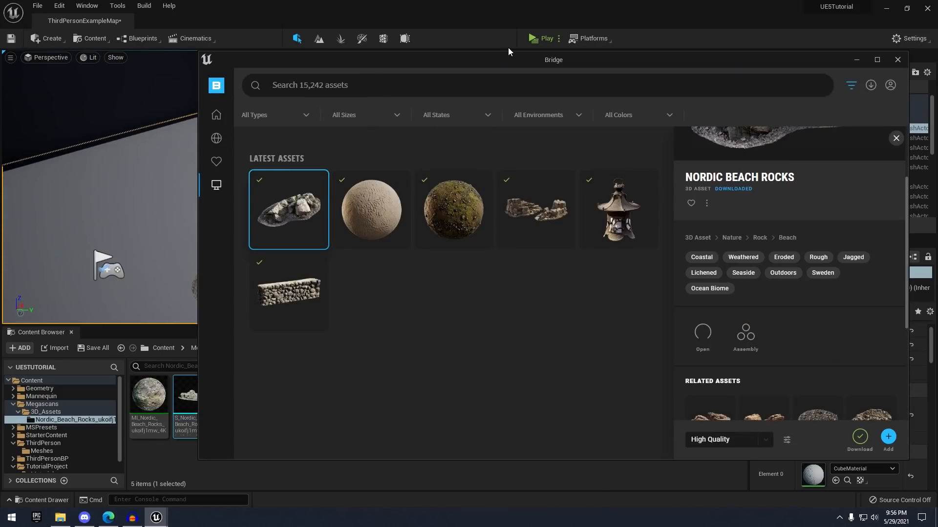
# Switch to a maximized Bridge window, browse the Home library's 3D Assets, and close the Nordic Beach Rocks details
pyautogui.doubleClick(485, 62)
pyautogui.click(74, 72)
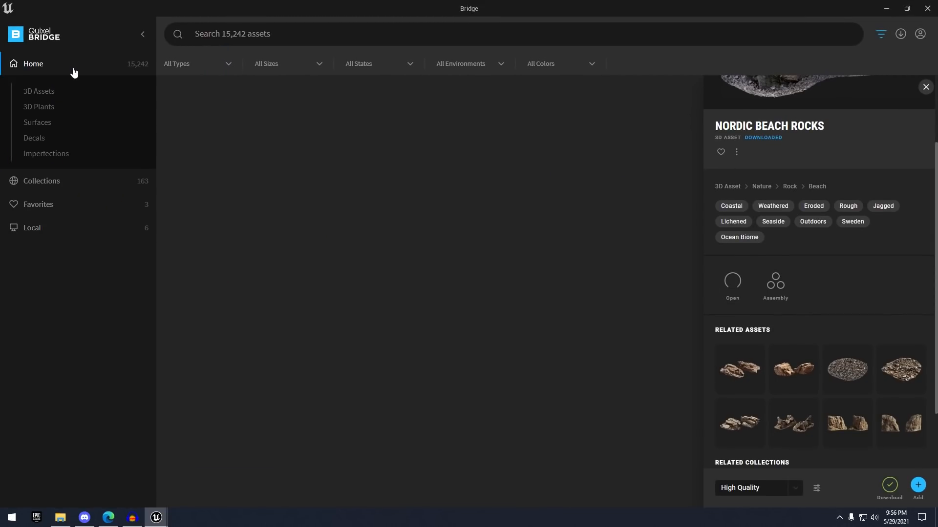
pyautogui.click(75, 92)
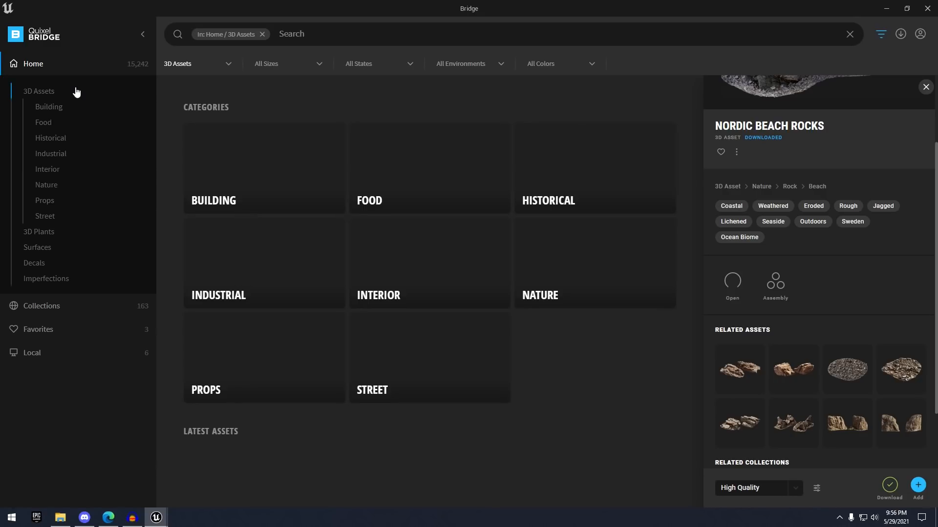
pyautogui.scroll(-8, 464, 235)
pyautogui.scroll(-1, 537, 195)
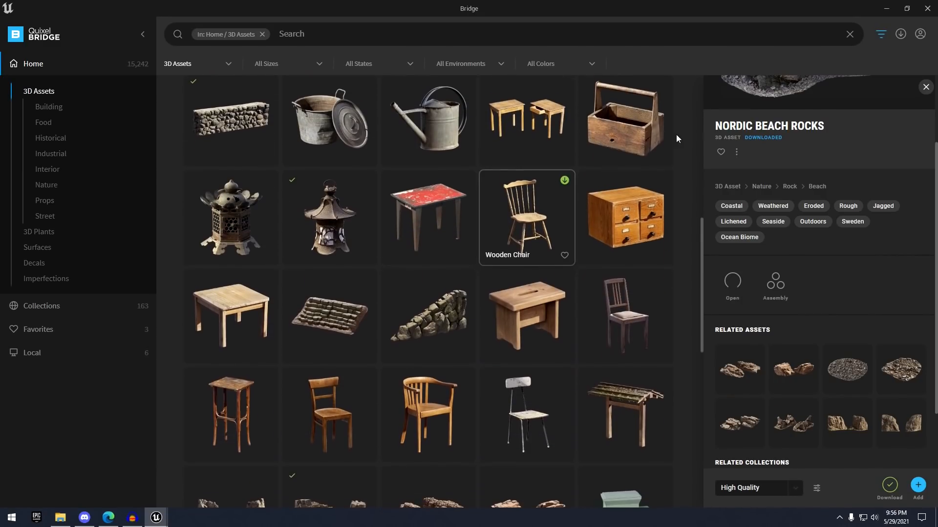
pyautogui.click(925, 87)
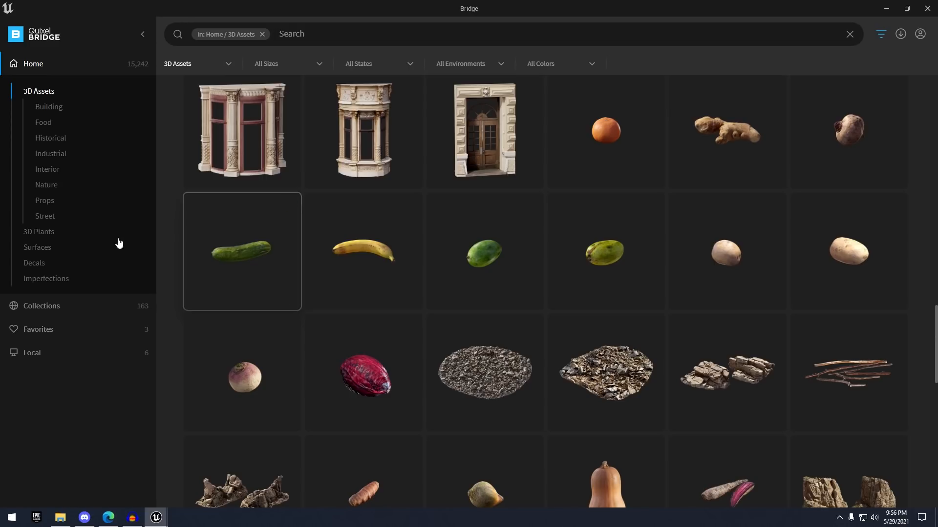
# Browse the Surfaces category's materials and show the details of the Copper Inlay Marble Tiles surface
pyautogui.click(40, 250)
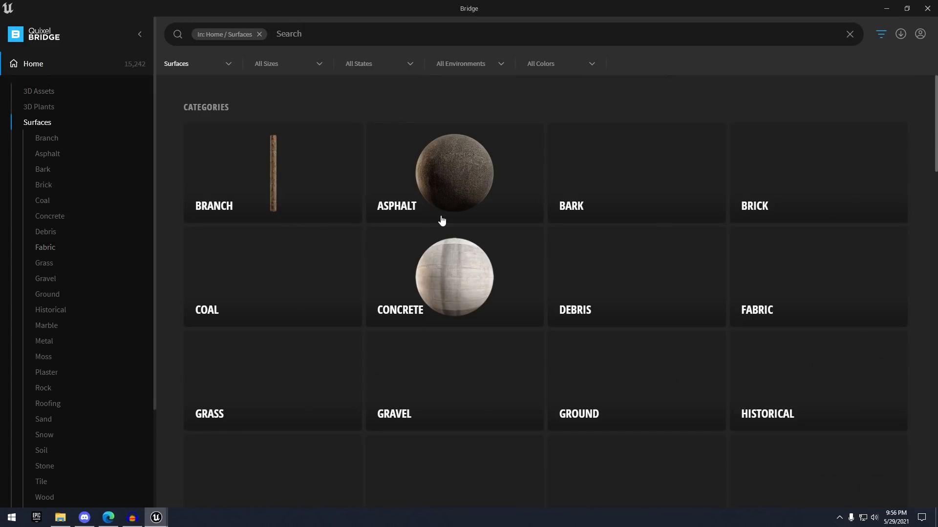
pyautogui.scroll(-2, 454, 208)
pyautogui.scroll(-15, 454, 208)
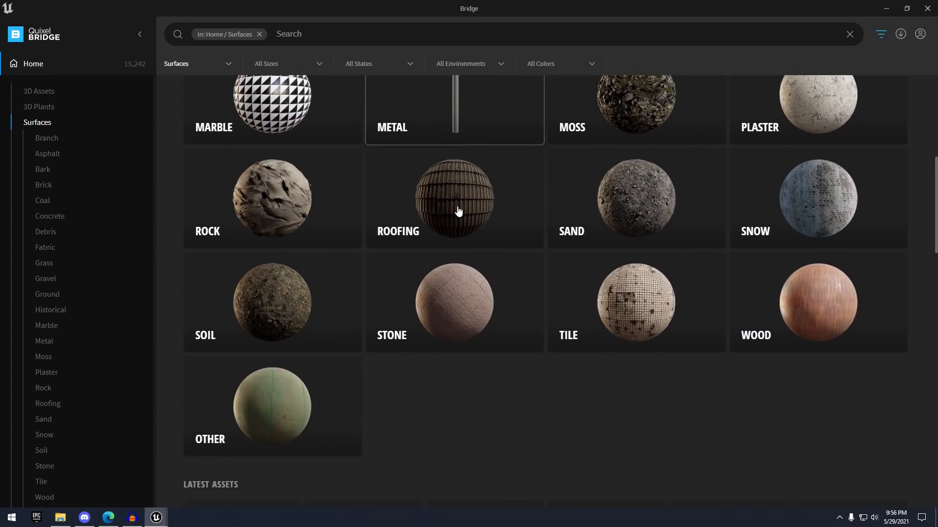
pyautogui.scroll(-8, 455, 206)
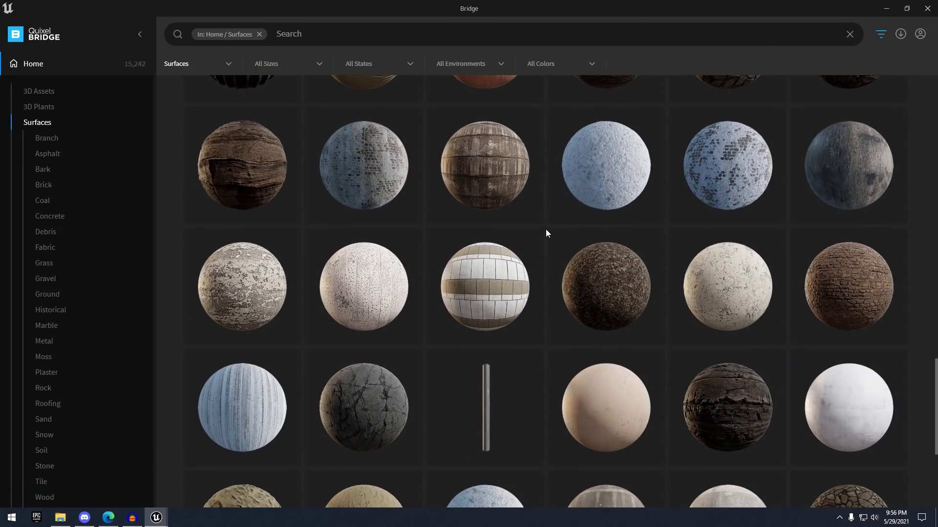
pyautogui.scroll(-6, 610, 184)
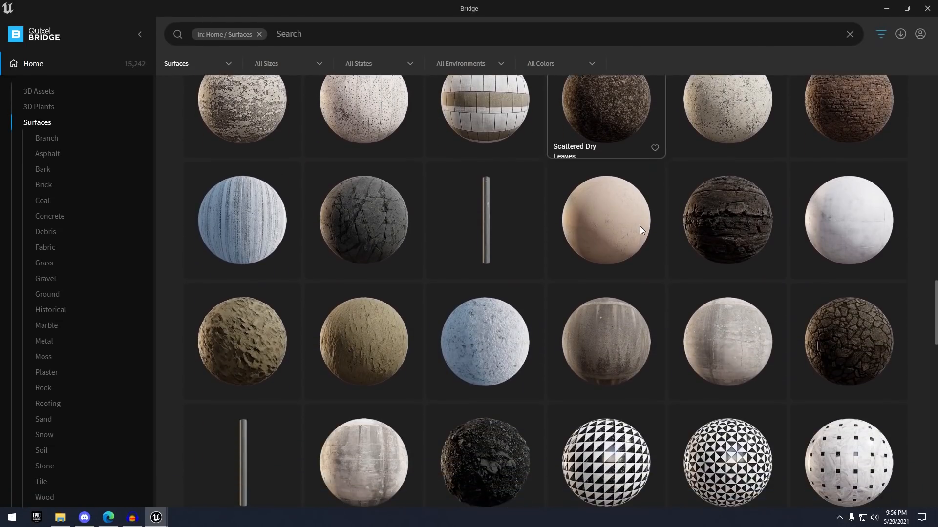
pyautogui.scroll(-15, 652, 238)
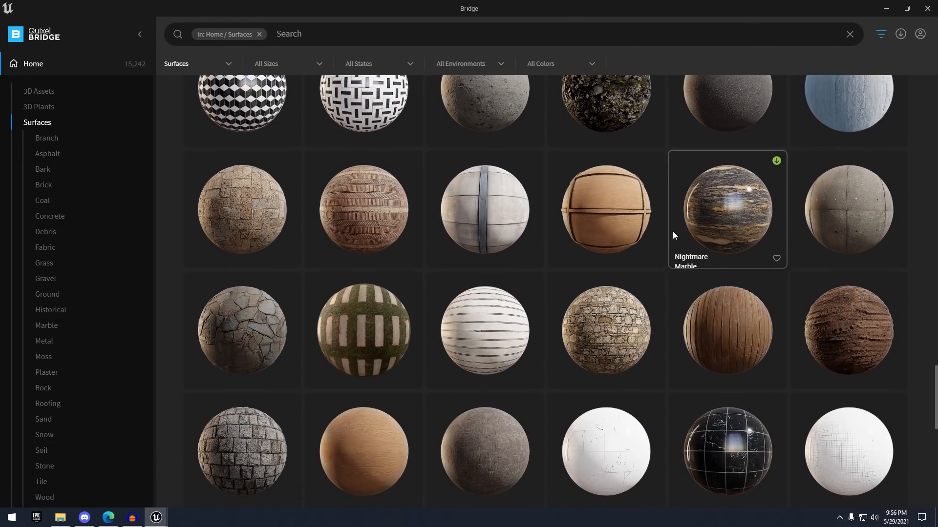
pyautogui.scroll(-10, 699, 250)
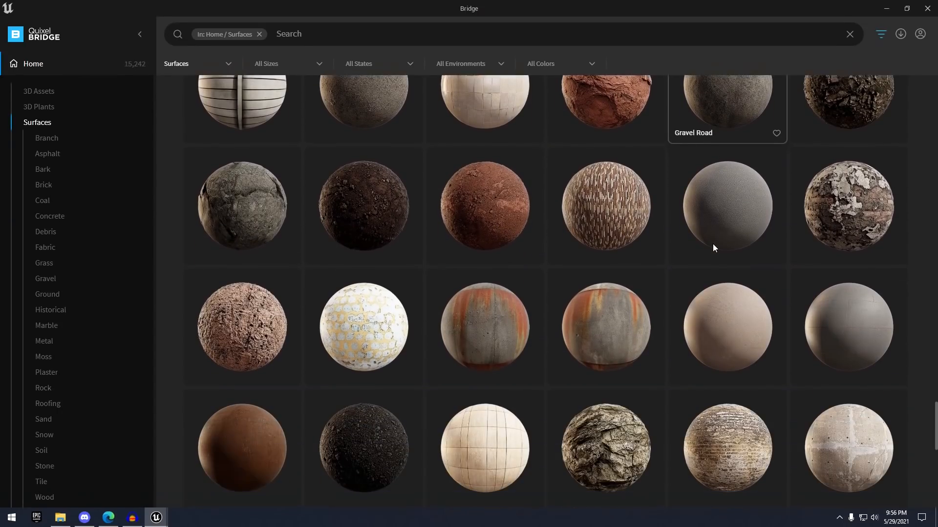
pyautogui.scroll(-4, 644, 243)
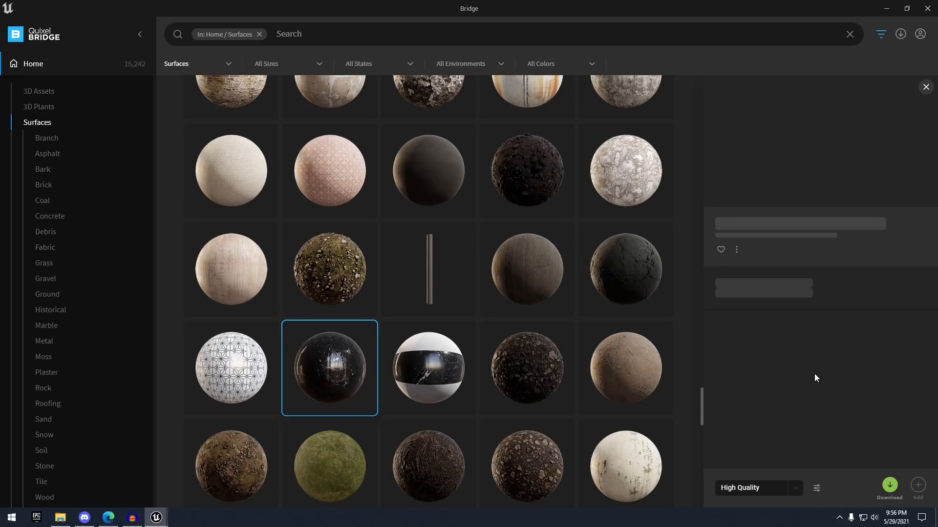
# Browse the Stone subcategory of Decals and view the details of the Decorative Wall Panel decal
pyautogui.scroll(-3, 73, 322)
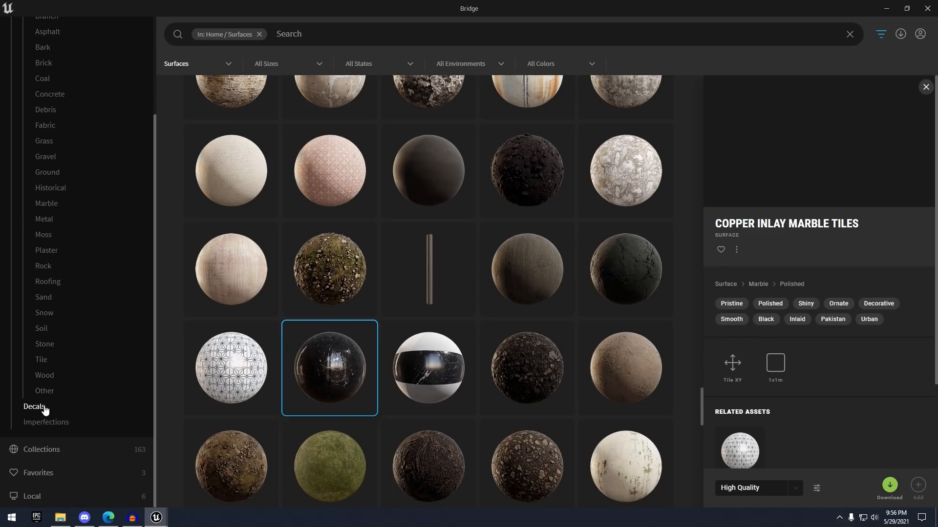
pyautogui.click(44, 408)
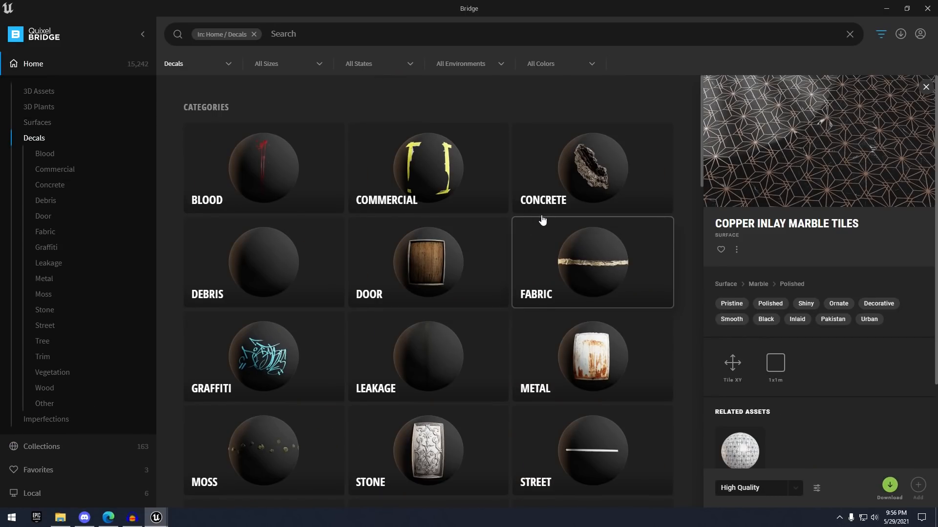
pyautogui.scroll(-2, 542, 220)
pyautogui.click(428, 356)
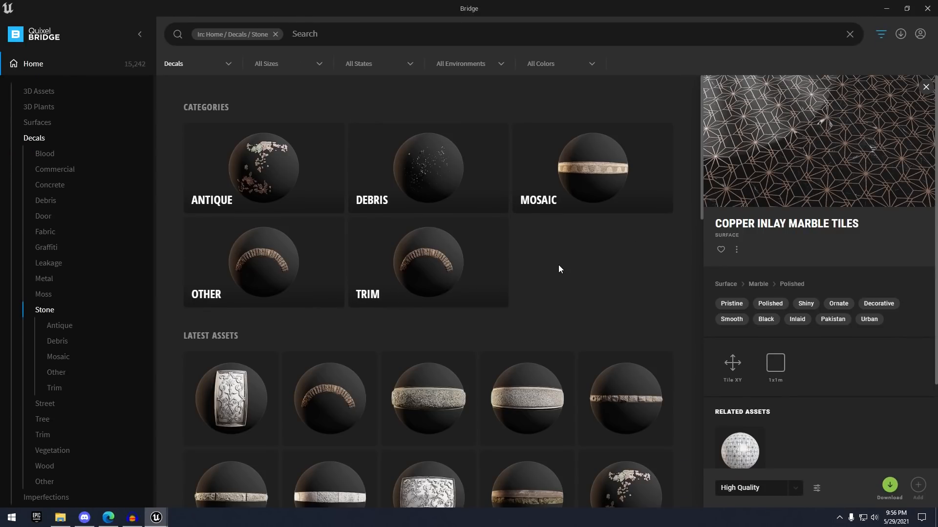
pyautogui.scroll(-8, 567, 286)
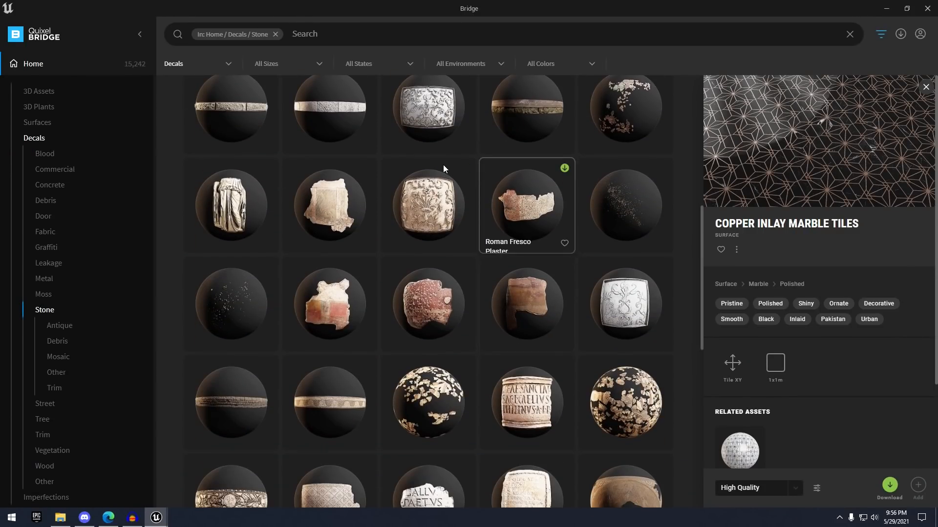
pyautogui.click(443, 167)
pyautogui.scroll(-2, 539, 255)
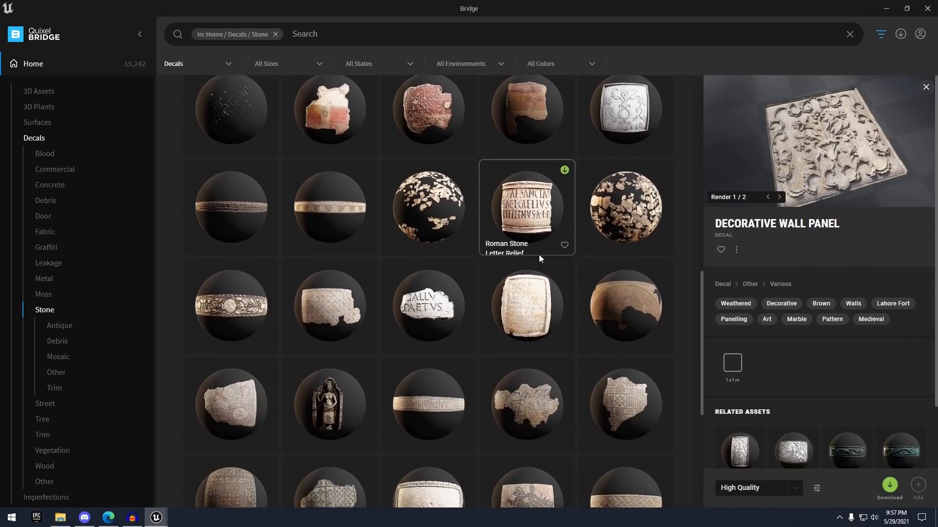
pyautogui.scroll(-6, 579, 250)
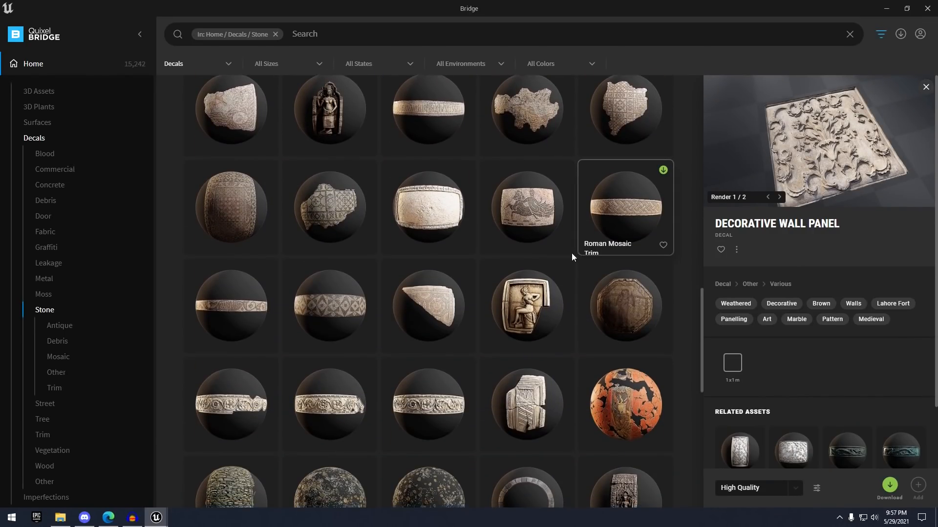
pyautogui.scroll(-2, 539, 242)
# Look through the Imperfections category and view the details of a coarse texture in its Grain subcategory
pyautogui.click(46, 497)
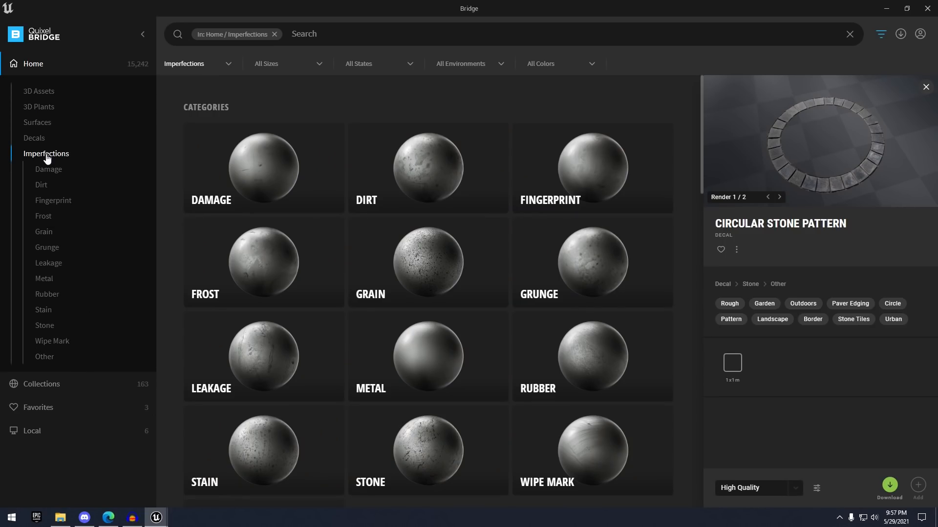
pyautogui.scroll(-2, 251, 156)
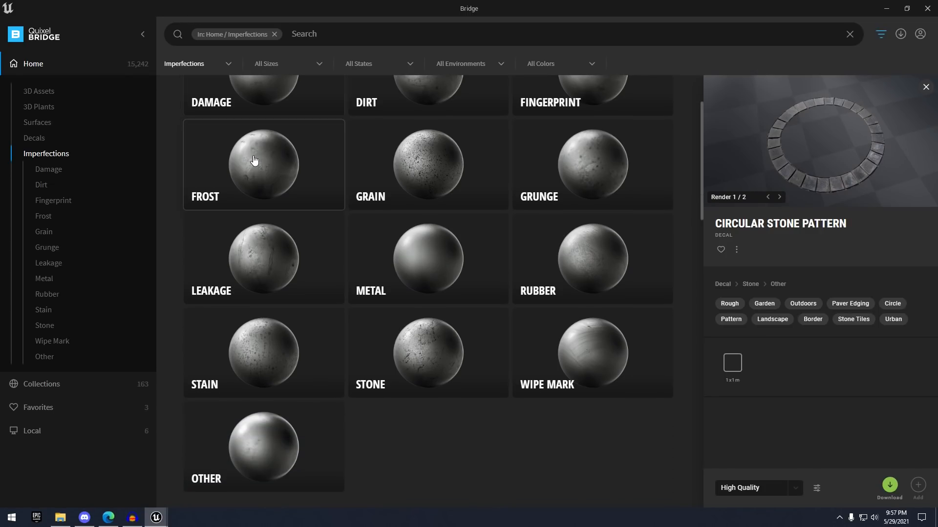
pyautogui.click(417, 173)
pyautogui.click(571, 198)
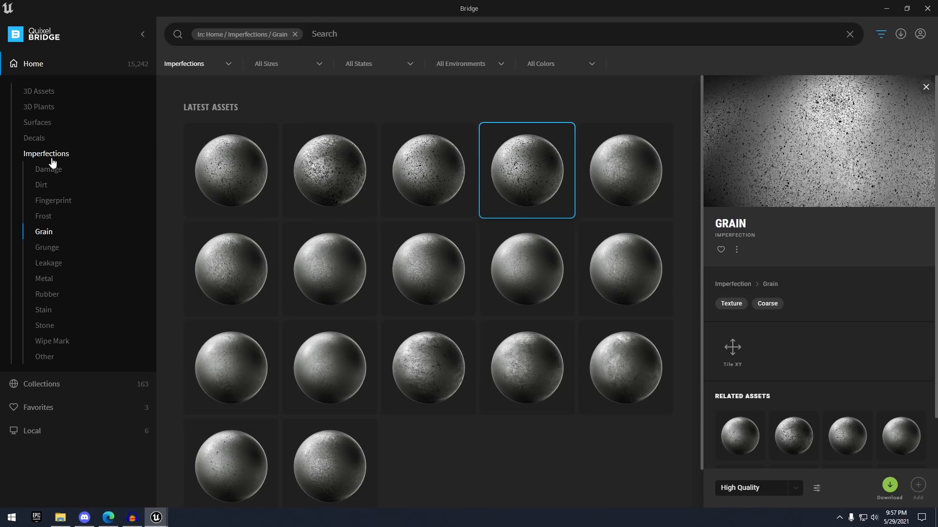
# Return to the 3D Assets category, look through its models, and minimize Bridge to get back to the level editor
pyautogui.hotkey('alt', 'Left')
pyautogui.scroll(-10, 603, 226)
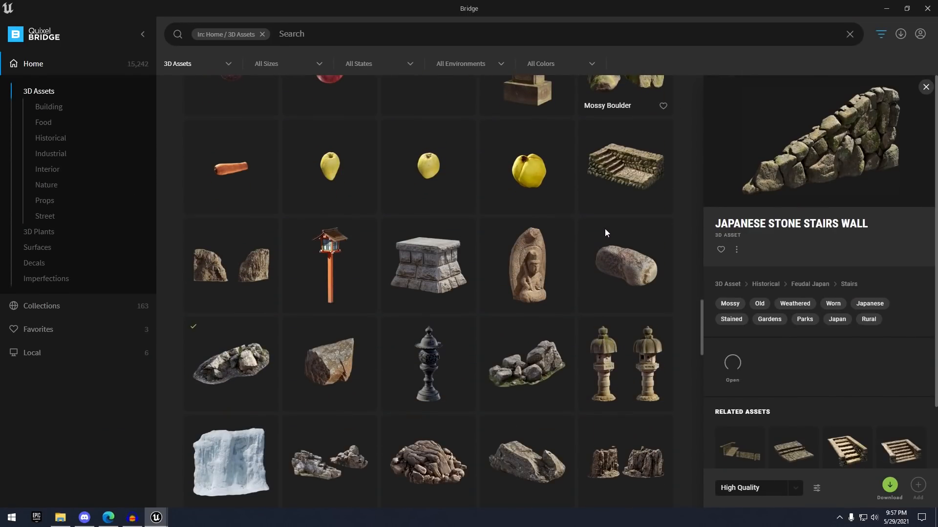
pyautogui.scroll(-10, 617, 239)
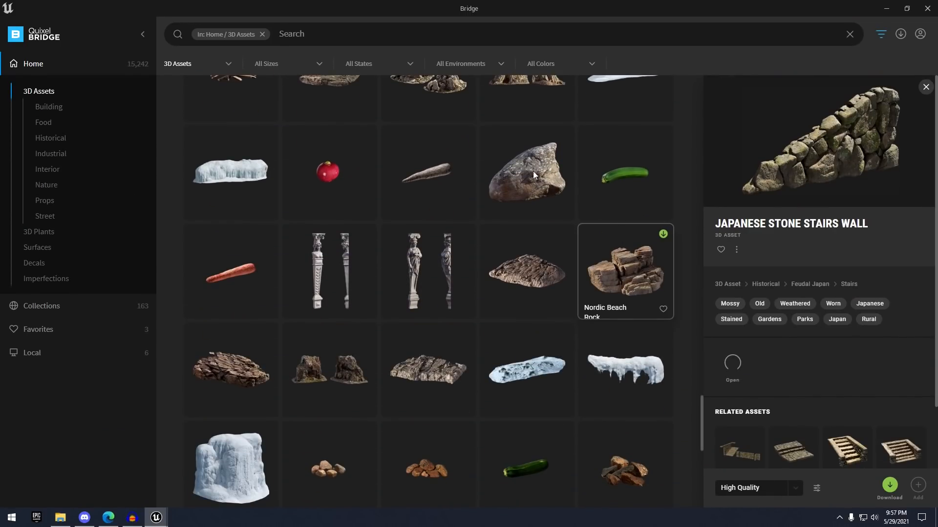
pyautogui.scroll(-10, 450, 203)
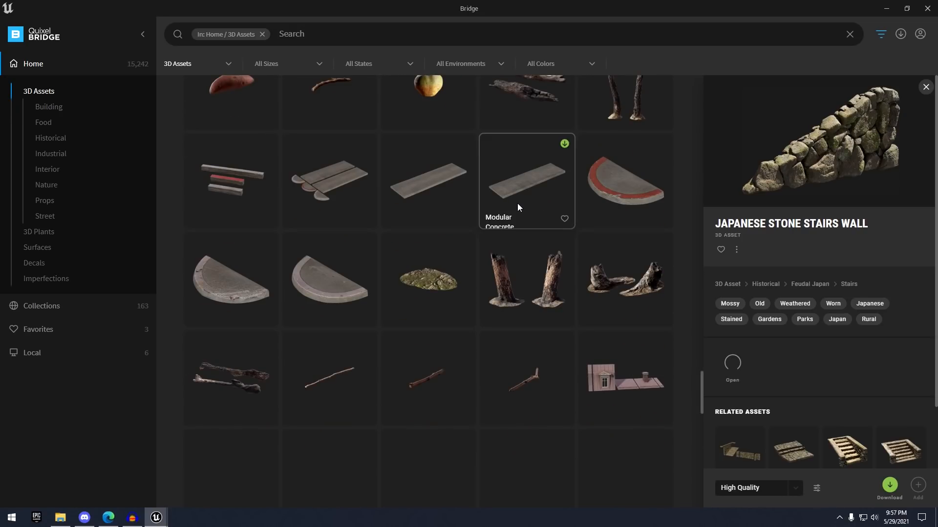
pyautogui.scroll(-10, 516, 194)
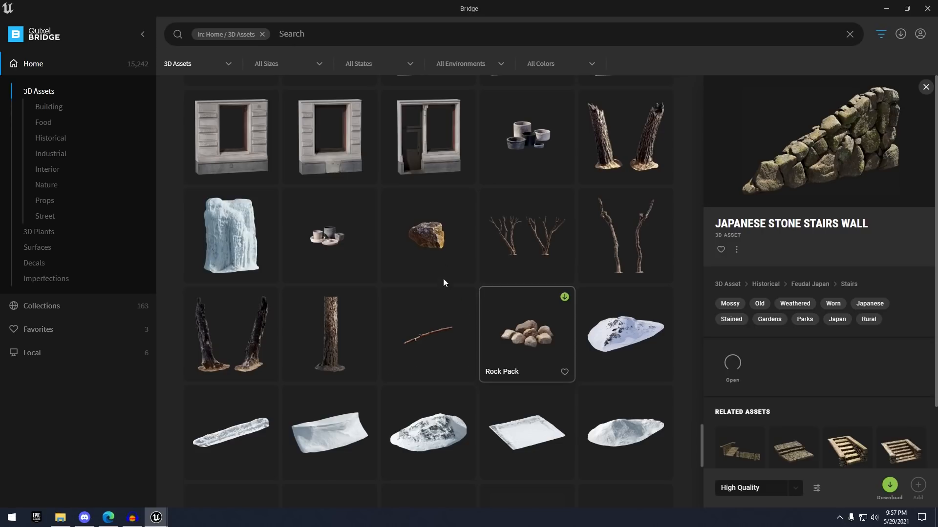
pyautogui.scroll(-8, 562, 342)
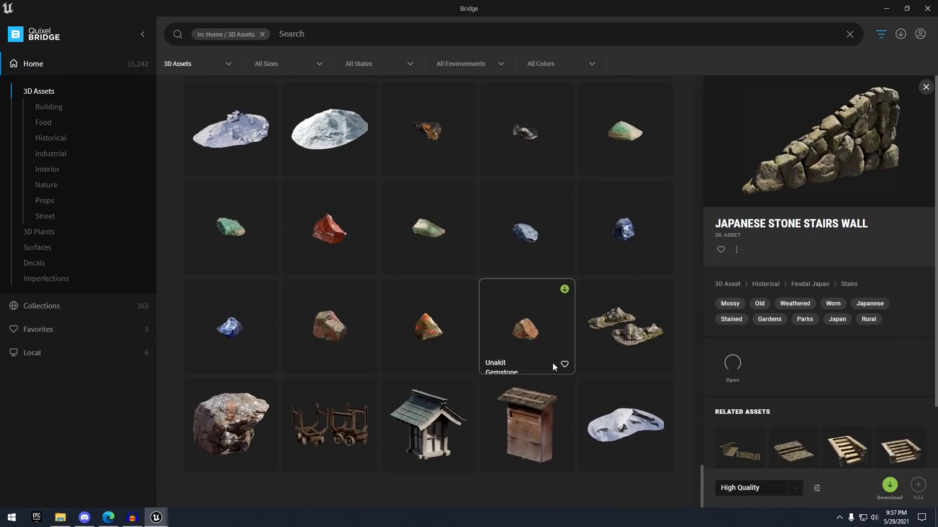
pyautogui.scroll(5, 557, 365)
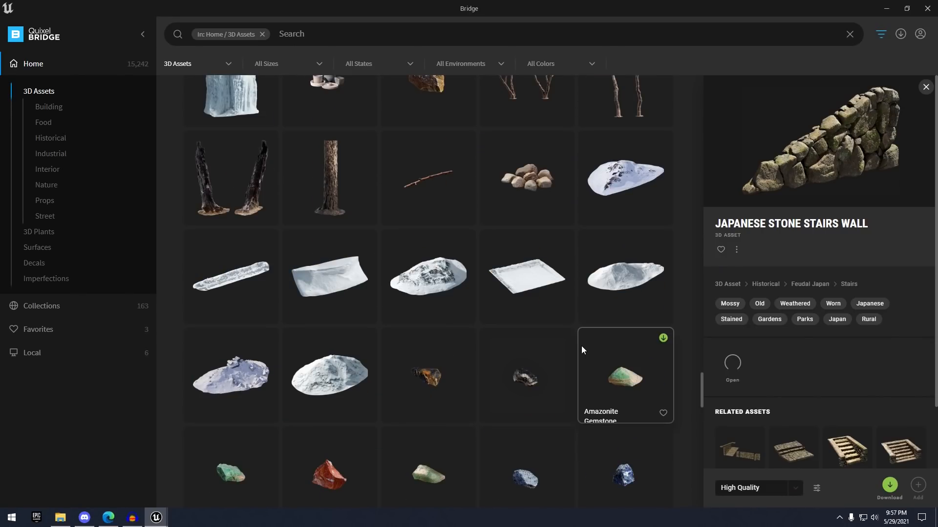
pyautogui.click(886, 9)
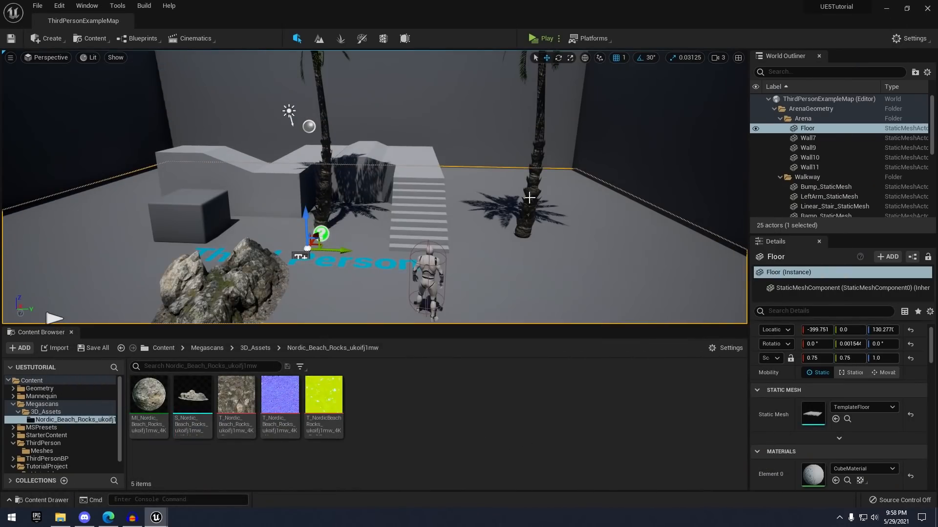
# Return the Content Browser to the root Content folder and create a new level from the TimeOfDay template
pyautogui.moveTo(537, 194); pyautogui.dragTo(549, 194, button='right')
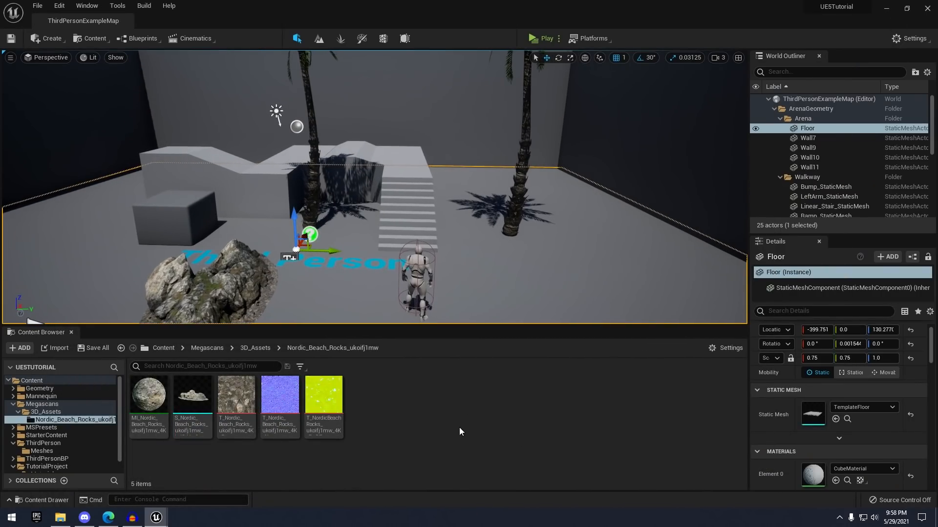
pyautogui.click(163, 348)
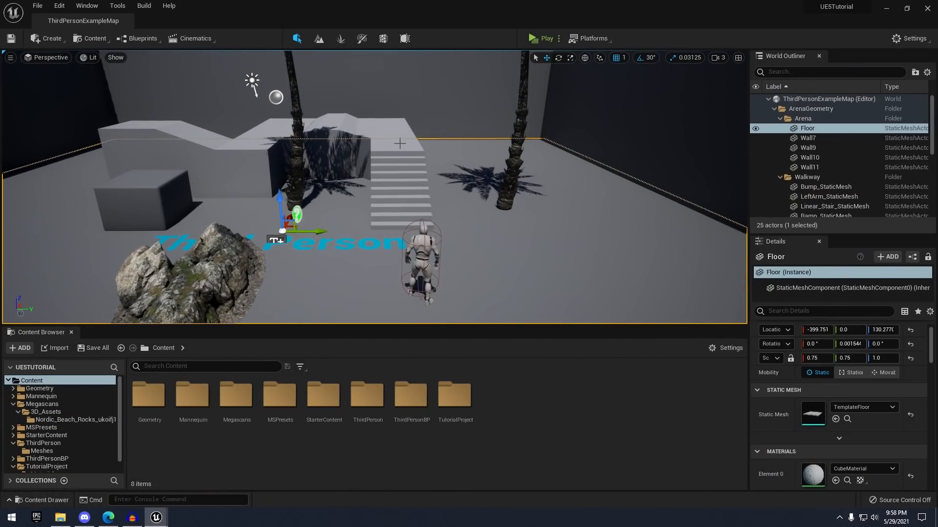
pyautogui.moveTo(400, 143); pyautogui.dragTo(399, 127, button='right')
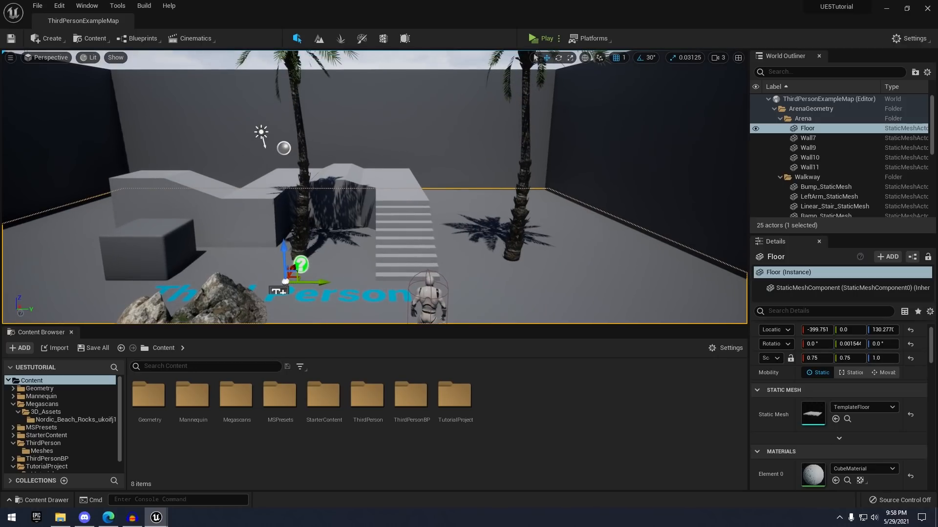
pyautogui.click(49, 41)
pyautogui.click(39, 7)
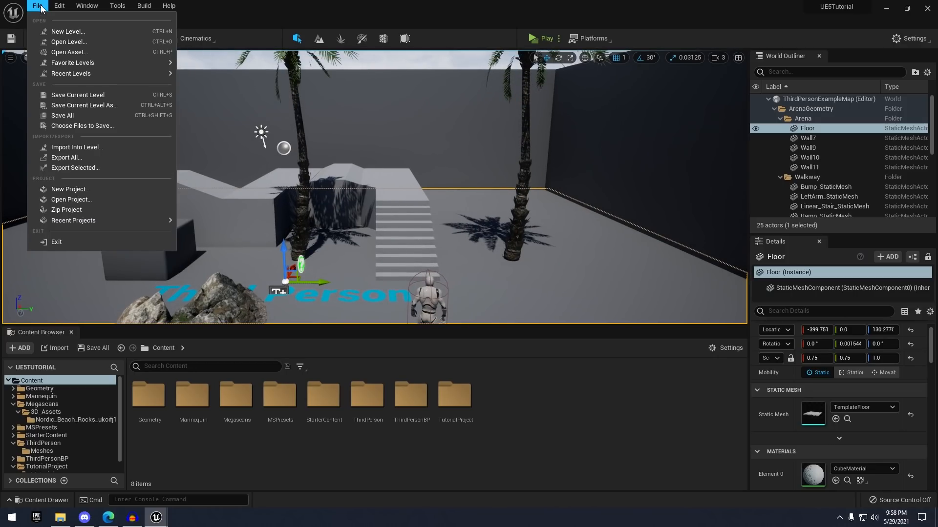
pyautogui.click(69, 32)
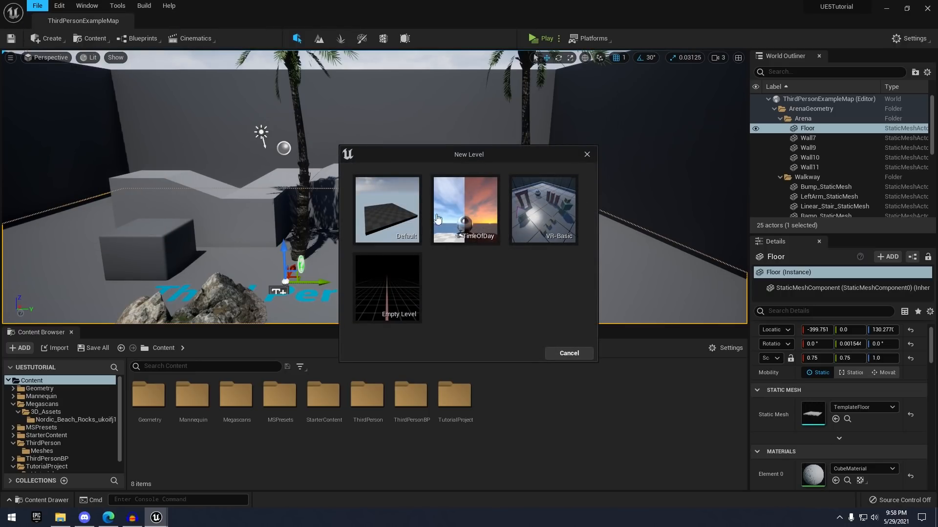
pyautogui.click(467, 217)
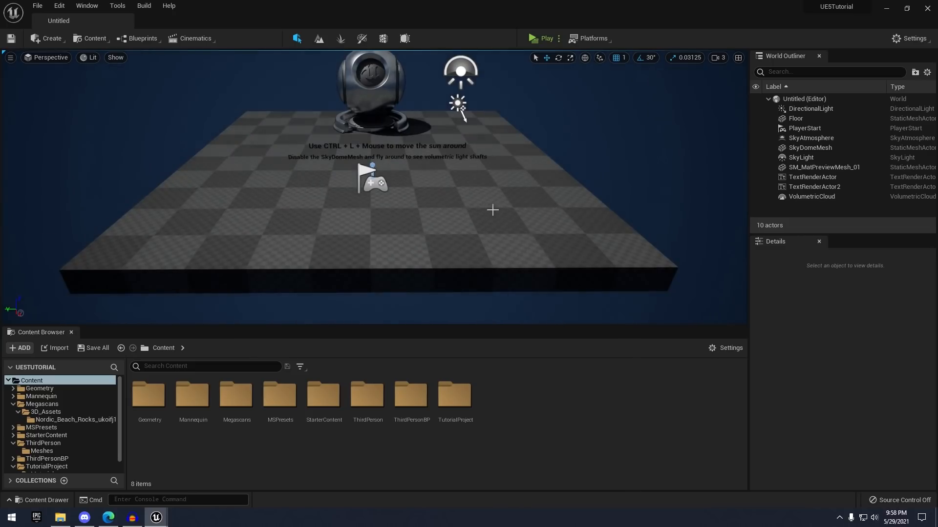
# Rotate the new level's directional light to move the sun around the preview sphere
pyautogui.moveTo(493, 210); pyautogui.dragTo(333, 248, button='right')
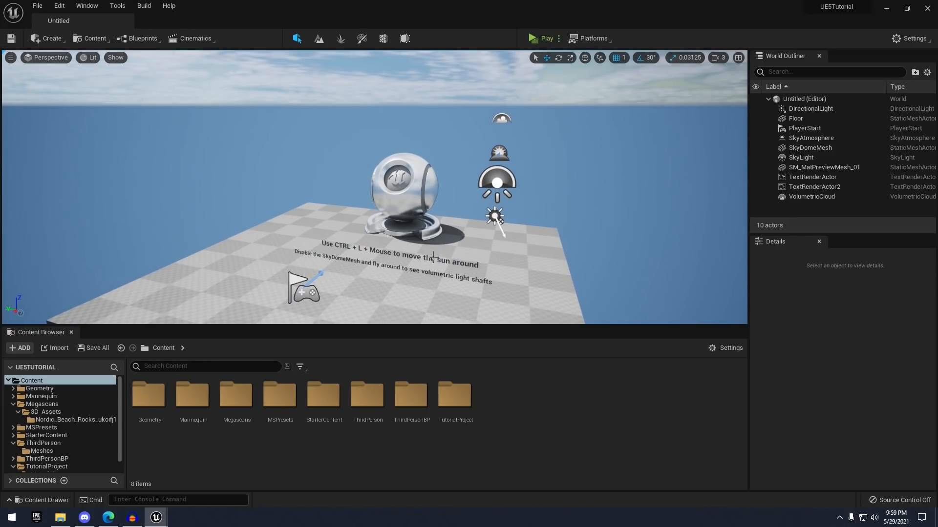
pyautogui.moveTo(433, 256)
pyautogui.mouseDown(button='right')
pyautogui.moveTo(434, 230)
pyautogui.moveTo(434, 240)
pyautogui.mouseUp(button='right')
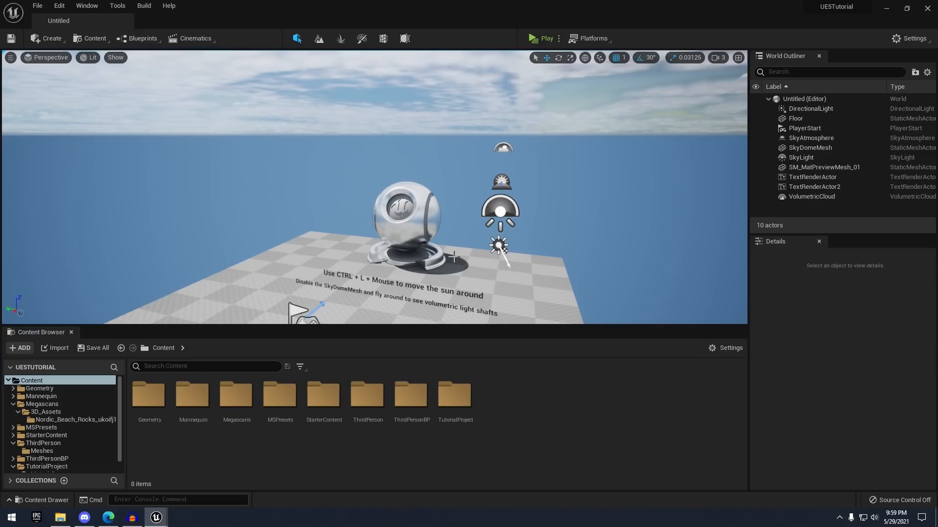
pyautogui.hotkey('ctrl', 'l')
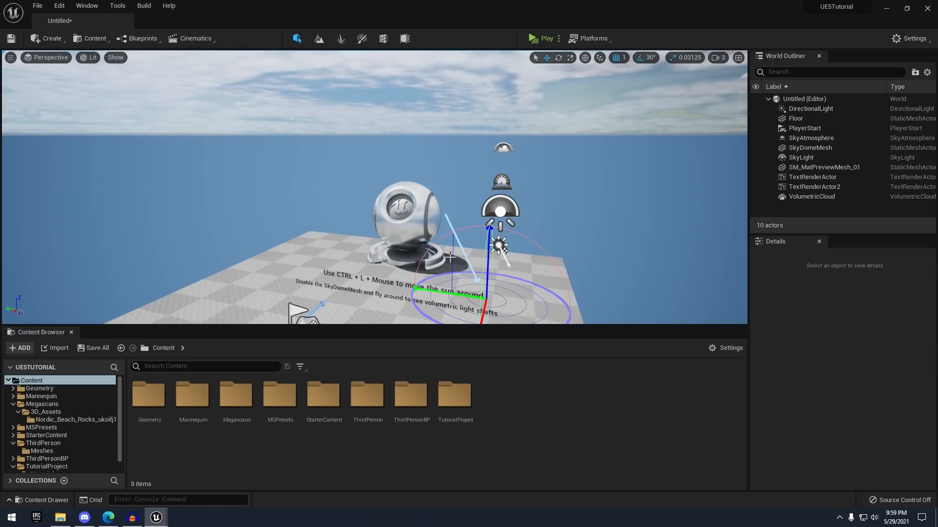
pyautogui.hotkey('ctrl', 'l')
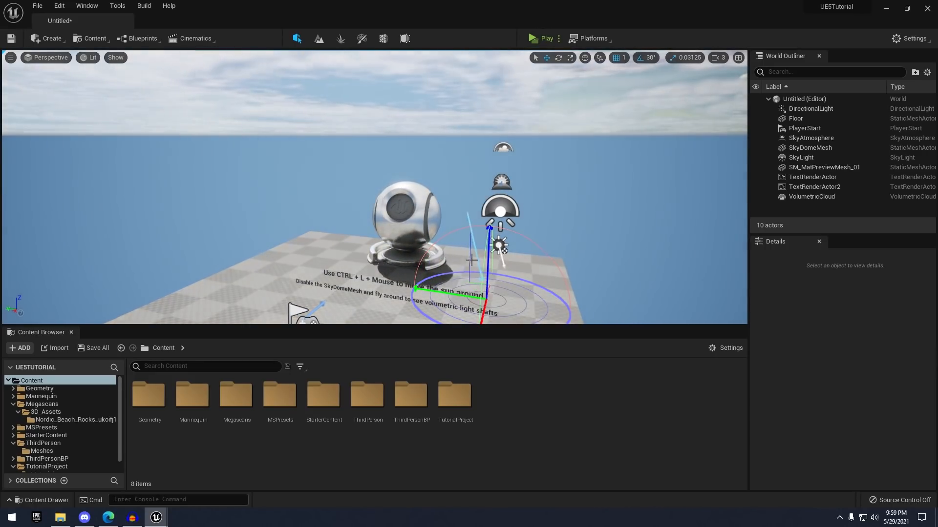
# Save the current level as NewMap in the TutorialProject folder
pyautogui.click(38, 5)
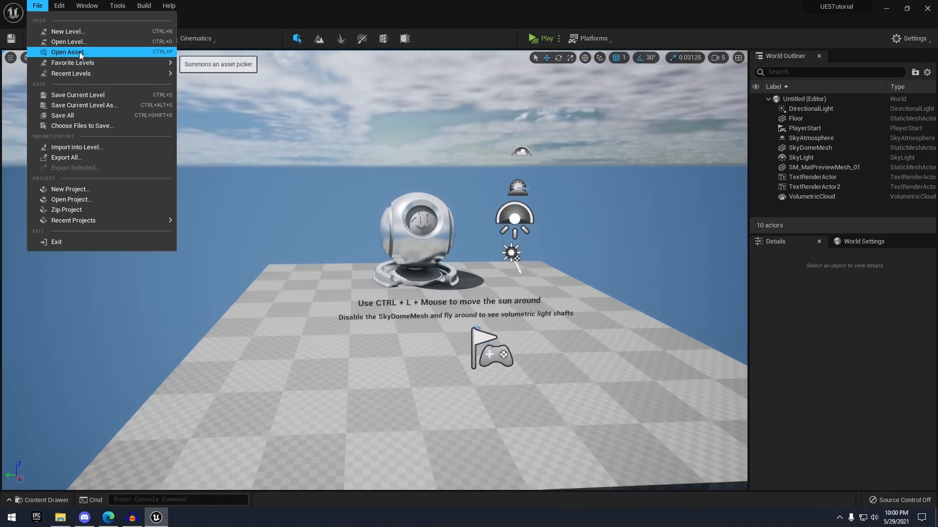
pyautogui.click(97, 104)
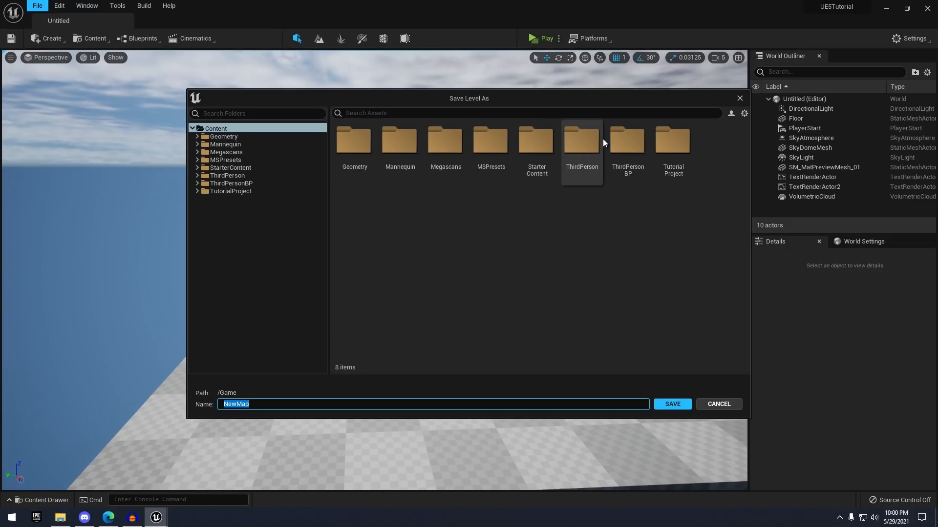
pyautogui.doubleClick(669, 143)
pyautogui.click(323, 400)
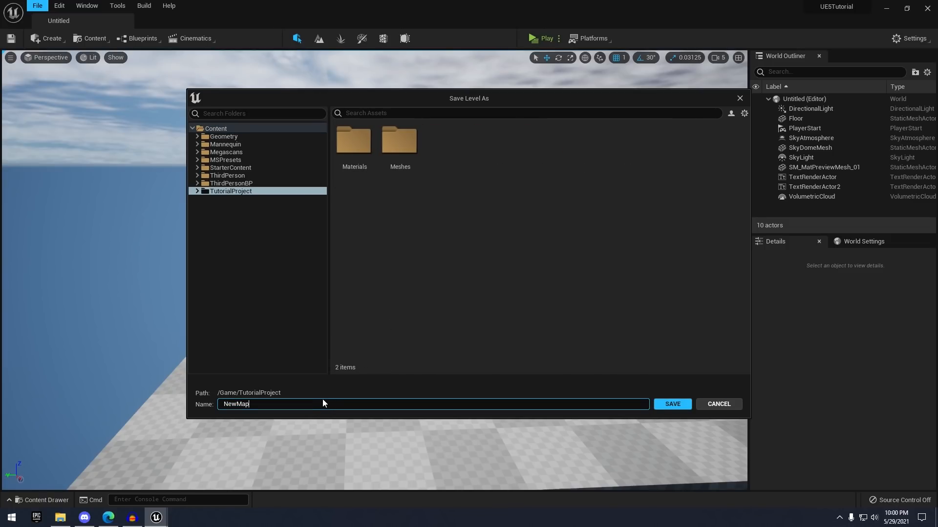
pyautogui.click(672, 404)
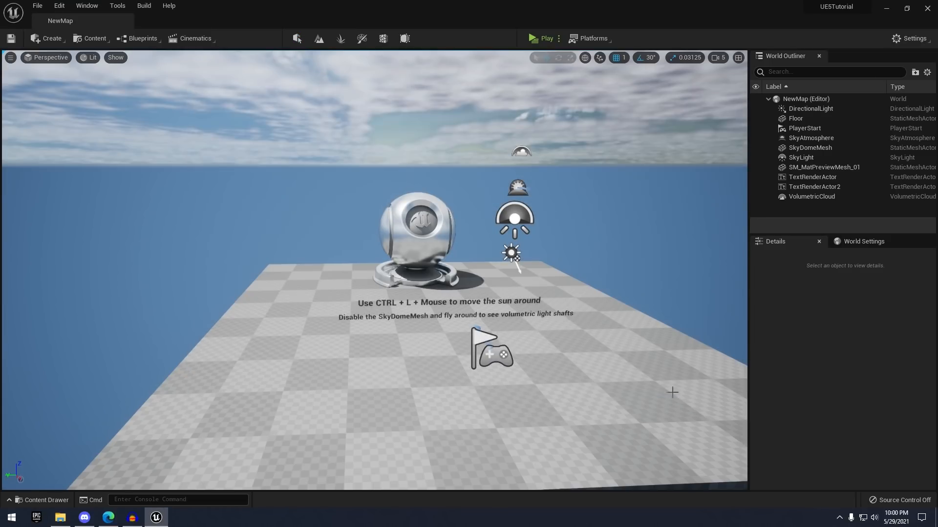
# Activate Landscape editing mode to preview a new landscape grid around the level's floor
pyautogui.moveTo(670, 389); pyautogui.dragTo(448, 141)
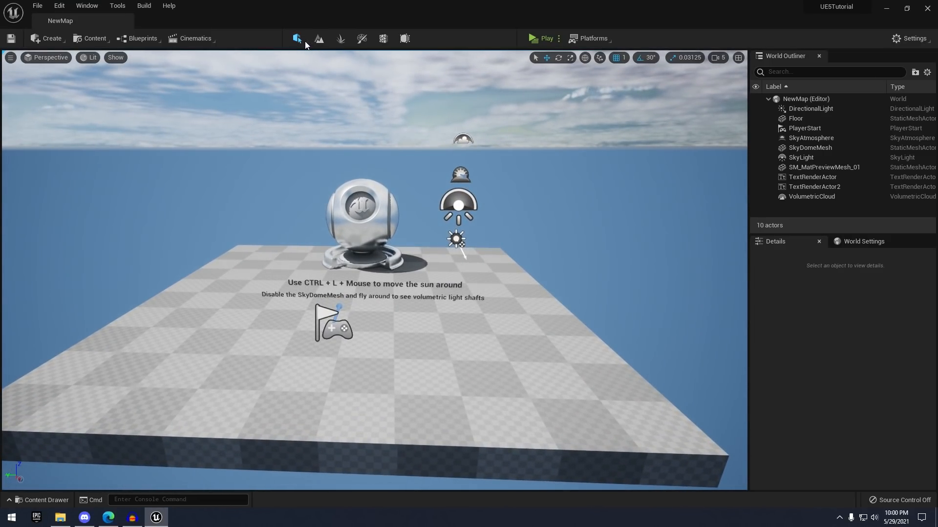
pyautogui.click(320, 39)
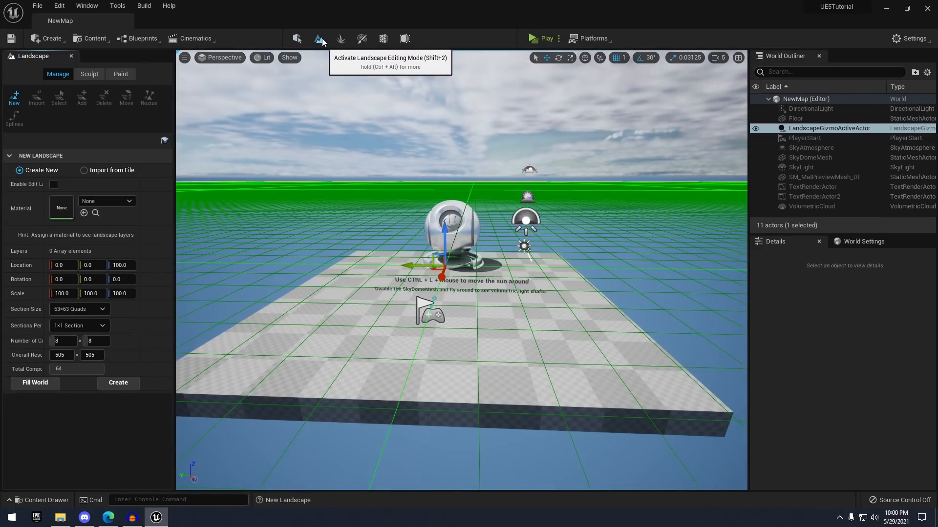
pyautogui.press('s')
pyautogui.moveTo(451, 165); pyautogui.dragTo(442, 193, button='right')
pyautogui.press('w')
pyautogui.press('s')
pyautogui.press('w')
pyautogui.press('s')
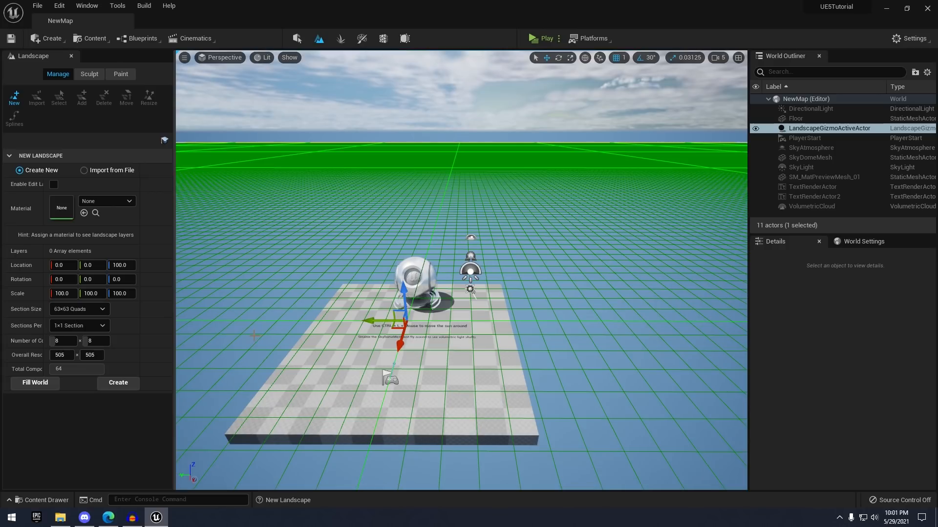
# Set the new landscape's overall resolution to 2017 × 2017
pyautogui.scroll(-10, 254, 335)
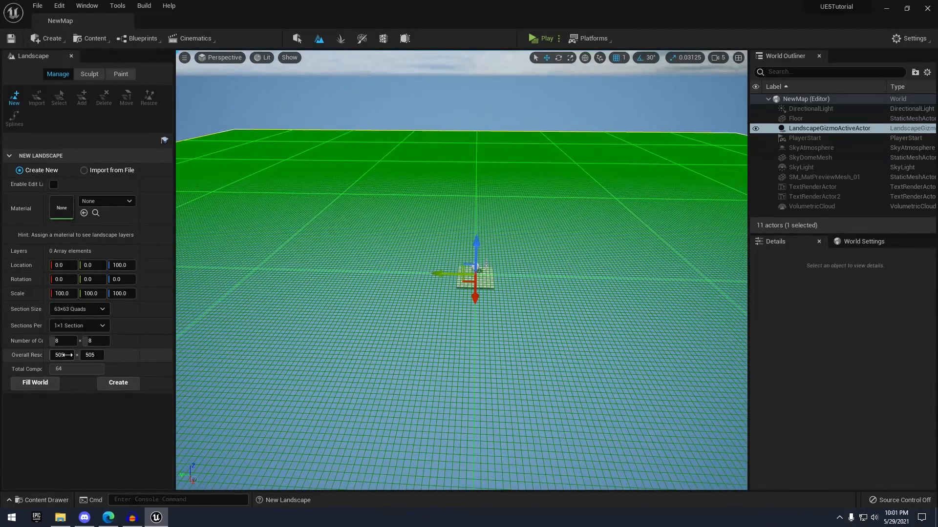
pyautogui.moveTo(254, 327); pyautogui.dragTo(288, 298, button='right')
pyautogui.press('w')
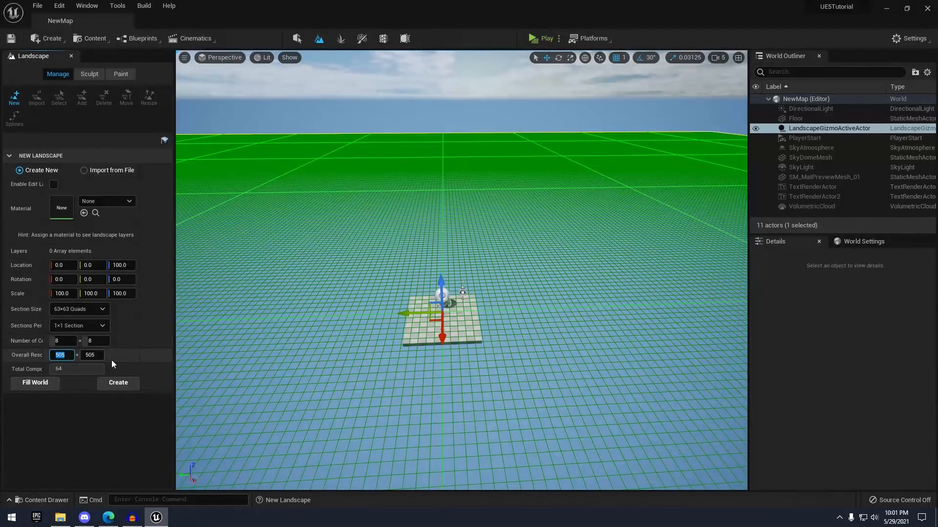
pyautogui.write('2017')
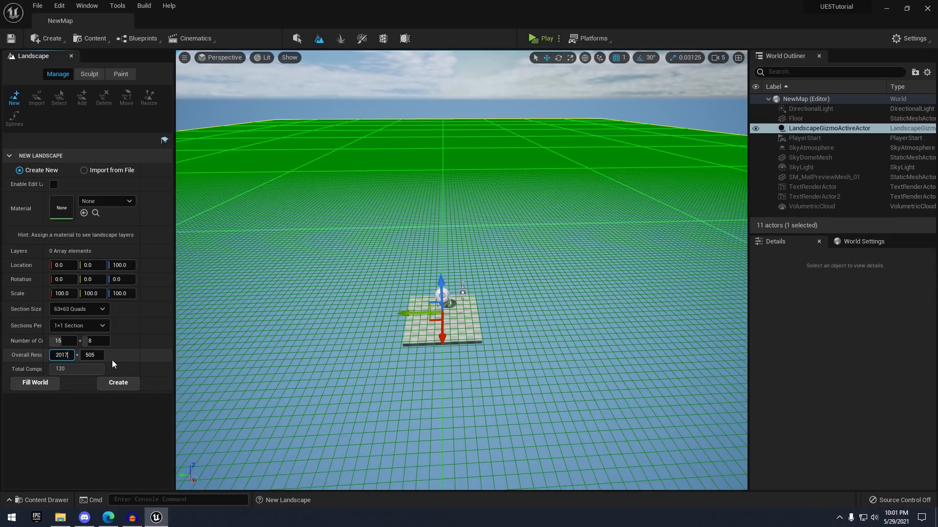
pyautogui.press('Tab')
pyautogui.write('2017')
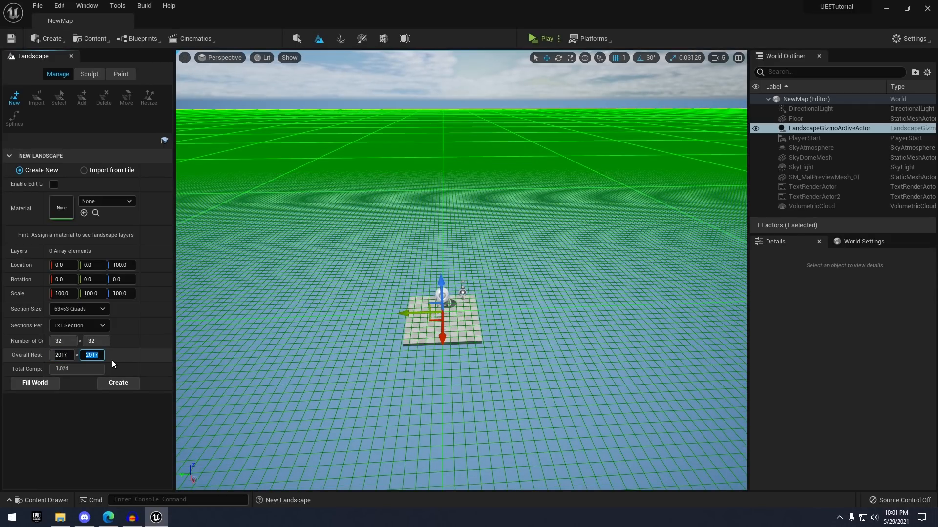
pyautogui.press('Return')
# Reduce the new landscape's overall resolution to 505 × 505
pyautogui.press('s')
pyautogui.moveTo(462, 270); pyautogui.dragTo(471, 294, button='right')
pyautogui.press('w')
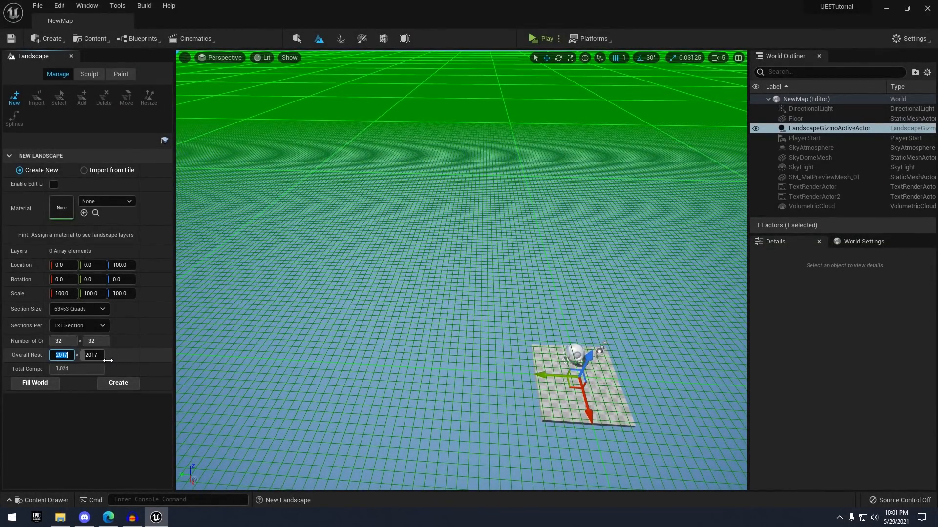
pyautogui.write('442')
pyautogui.press('Return')
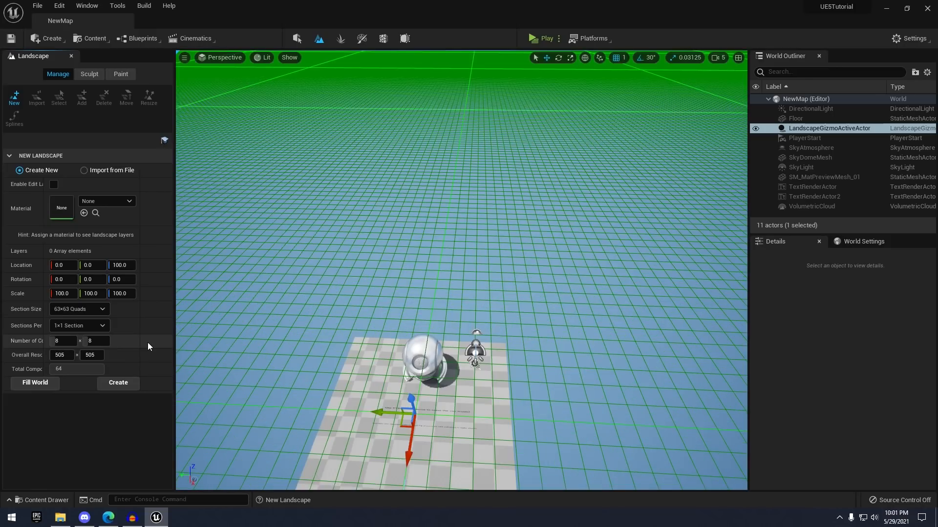
pyautogui.moveTo(332, 301); pyautogui.dragTo(331, 228, button='right')
pyautogui.press('s')
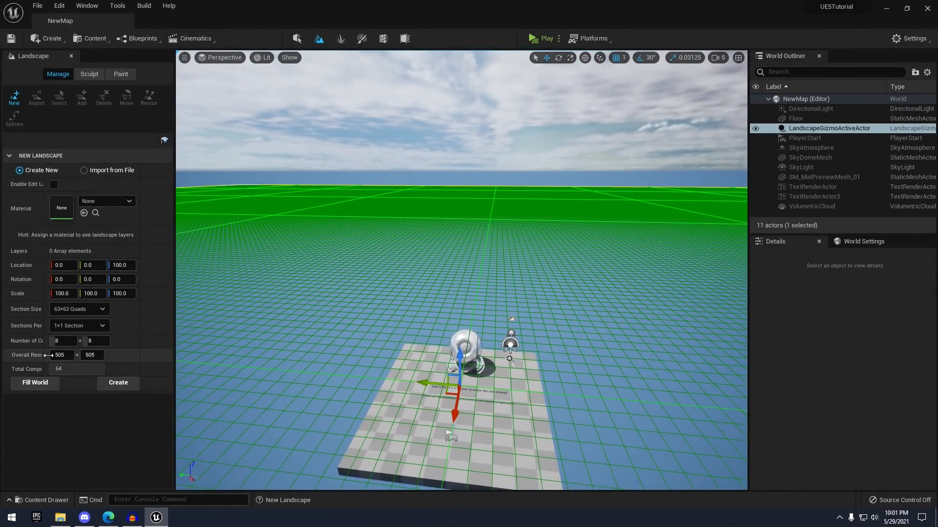
# Widen the label column of the landscape settings and examine the preview grid's full extent relative to the level's floor
pyautogui.moveTo(50, 355); pyautogui.dragTo(57, 355)
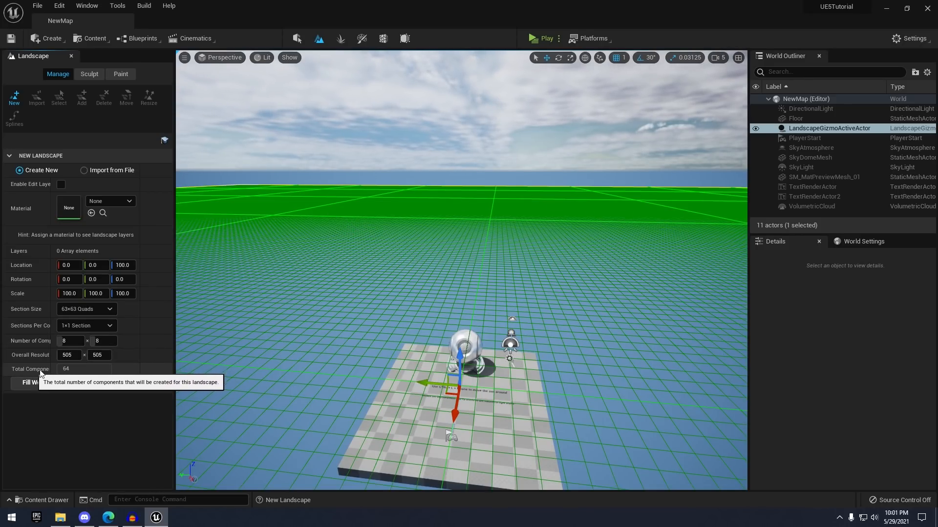
pyautogui.press('s')
pyautogui.moveTo(341, 293); pyautogui.dragTo(372, 383, button='right')
pyautogui.press('s')
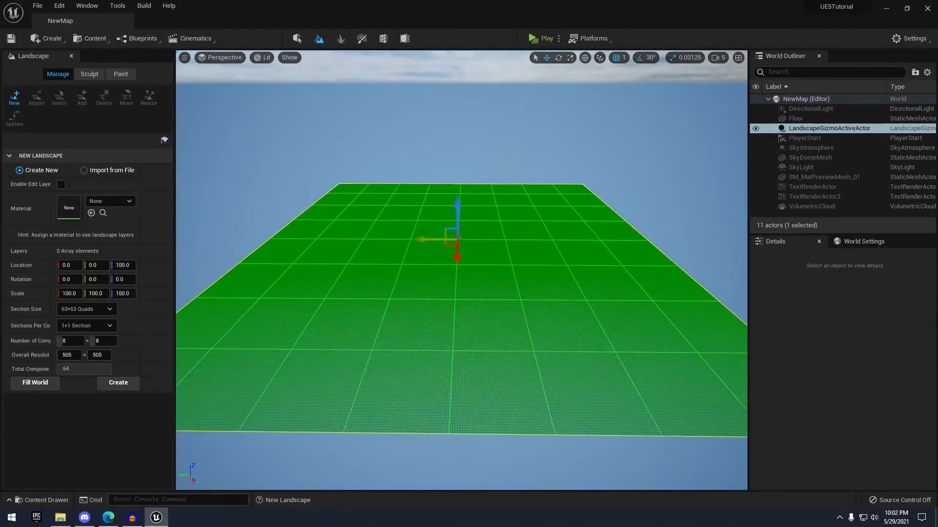
pyautogui.press('s')
pyautogui.moveTo(442, 342); pyautogui.dragTo(442, 366, button='right')
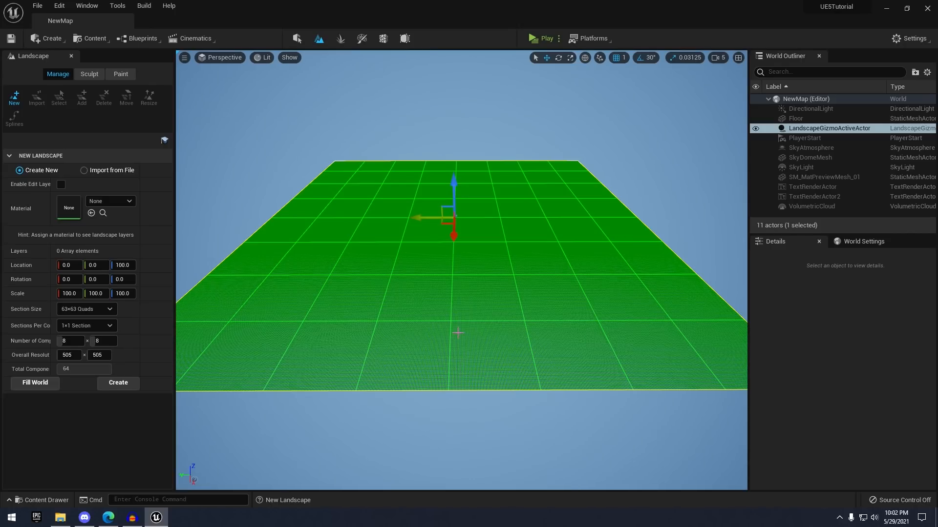
pyautogui.press('w')
pyautogui.moveTo(689, 356)
pyautogui.mouseDown(button='right')
pyautogui.moveTo(650, 356)
pyautogui.moveTo(689, 363)
pyautogui.mouseUp(button='right')
pyautogui.press('s')
pyautogui.moveTo(561, 399); pyautogui.dragTo(520, 161, button='right')
pyautogui.press('w')
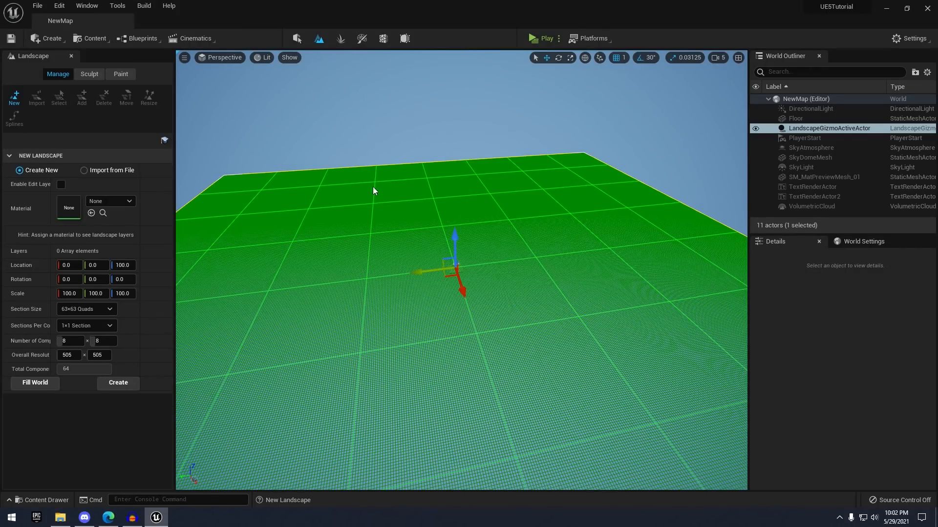
pyautogui.press('w')
pyautogui.moveTo(527, 198)
pyautogui.mouseDown(button='right')
pyautogui.moveTo(543, 207)
pyautogui.moveTo(543, 189)
pyautogui.mouseUp(button='right')
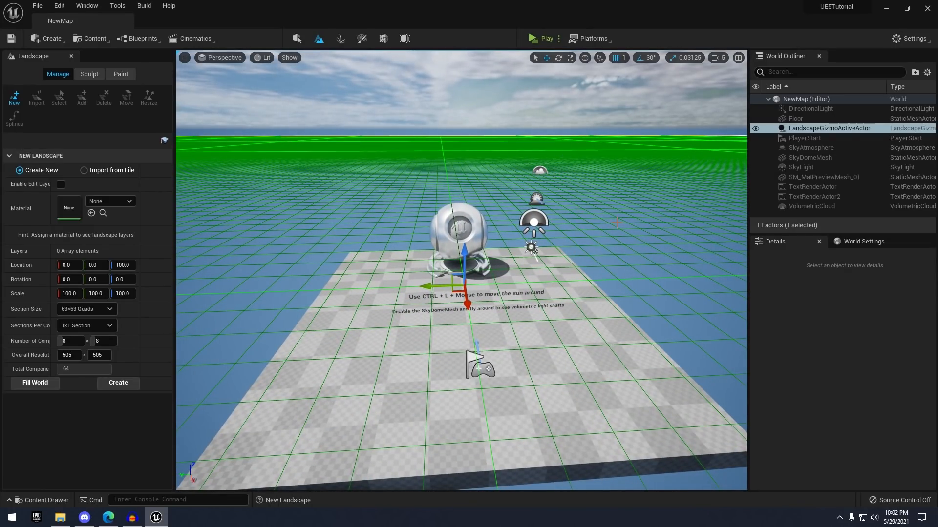
pyautogui.press('w')
pyautogui.moveTo(616, 222)
pyautogui.mouseDown(button='right')
pyautogui.moveTo(630, 227)
pyautogui.moveTo(623, 219)
pyautogui.mouseUp(button='right')
pyautogui.press('s')
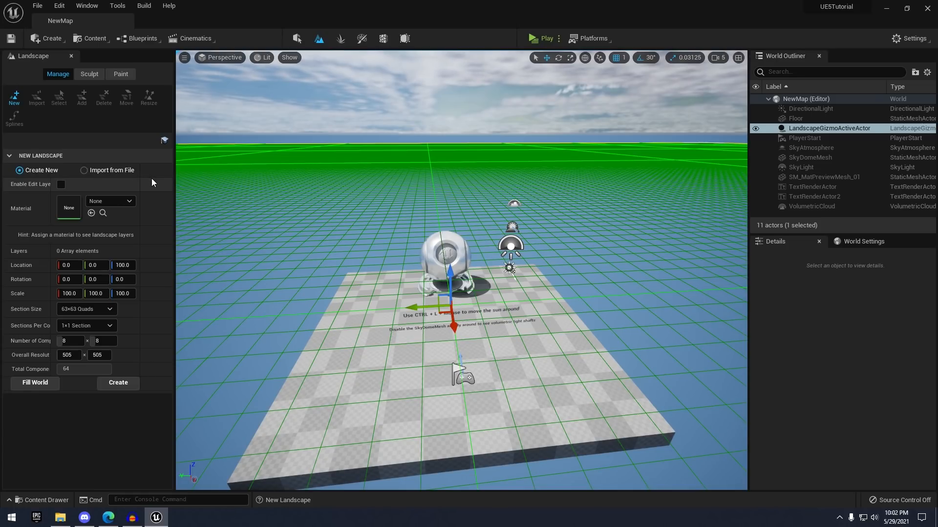
# Switch the new landscape to Import from File and view the heightmap image 123.jpg in Photos
pyautogui.click(85, 171)
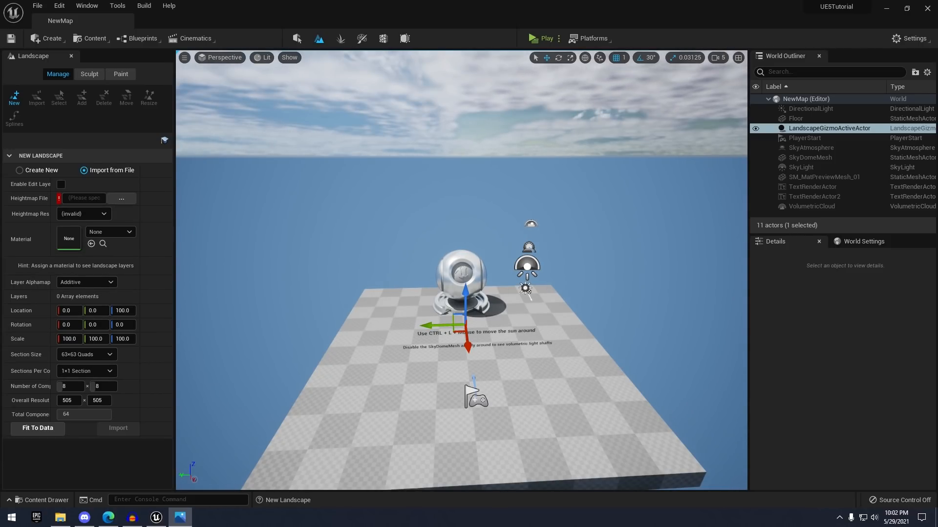
pyautogui.moveTo(937, 25); pyautogui.dragTo(317, 25)
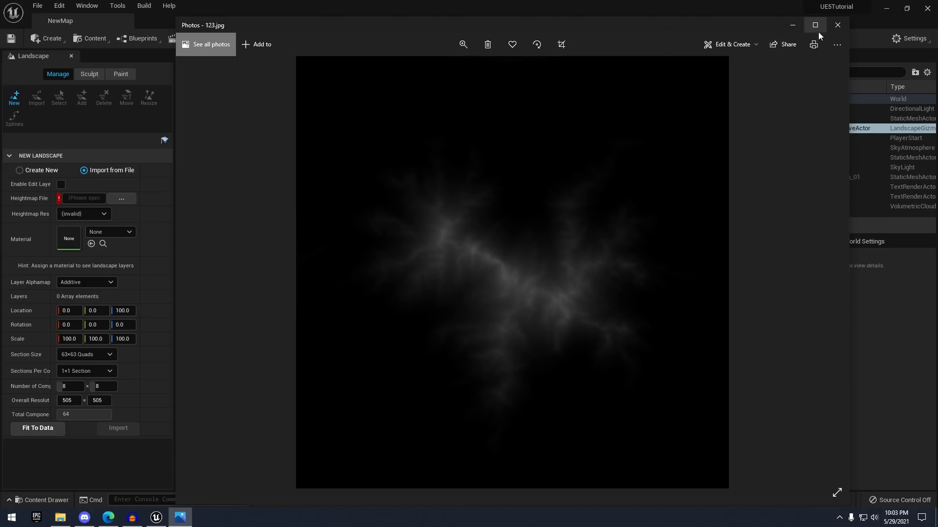
pyautogui.click(838, 26)
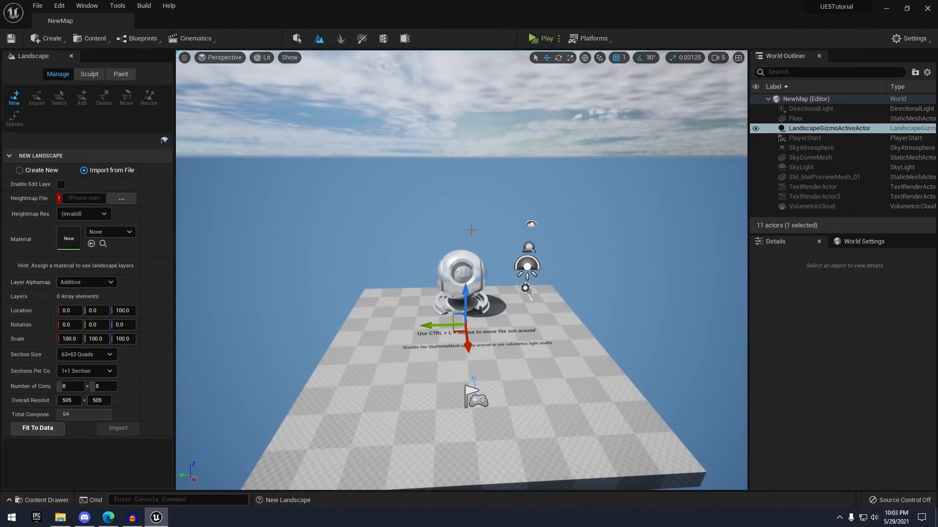
# Set the new landscape back to Create New instead of importing a heightmap
pyautogui.scroll(-2, 471, 230)
pyautogui.moveTo(471, 207); pyautogui.dragTo(475, 210, button='middle')
pyautogui.moveTo(475, 210); pyautogui.dragTo(483, 191, button='right')
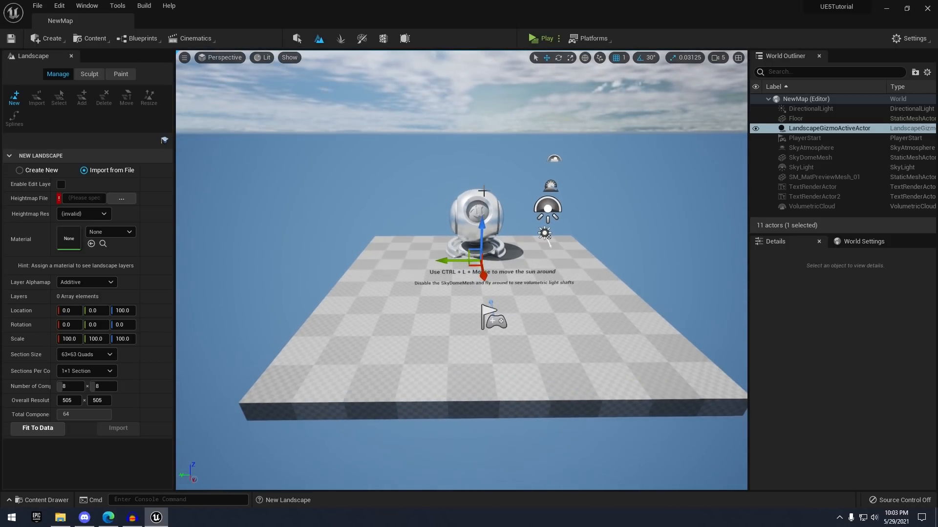
pyautogui.click(20, 171)
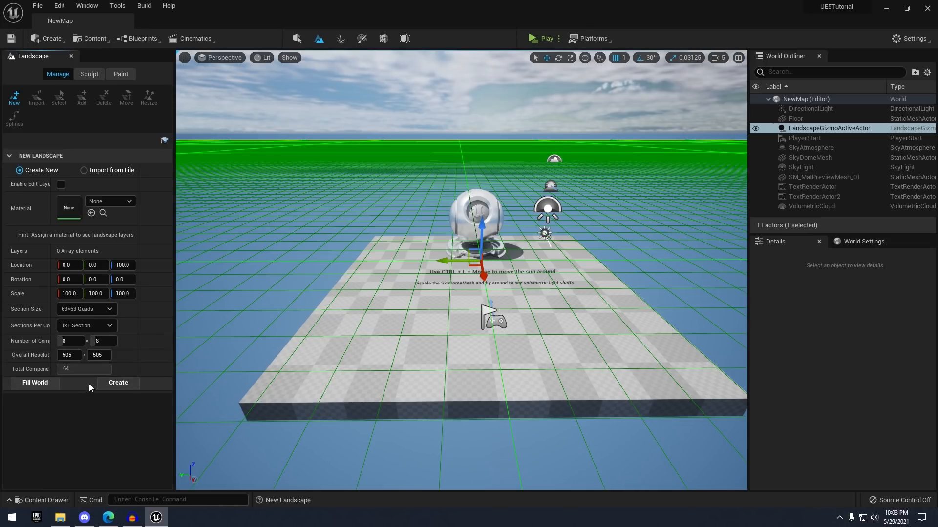
# Create the 505 × 505 landscape with the current settings and look over its surface around the preview sphere
pyautogui.click(110, 385)
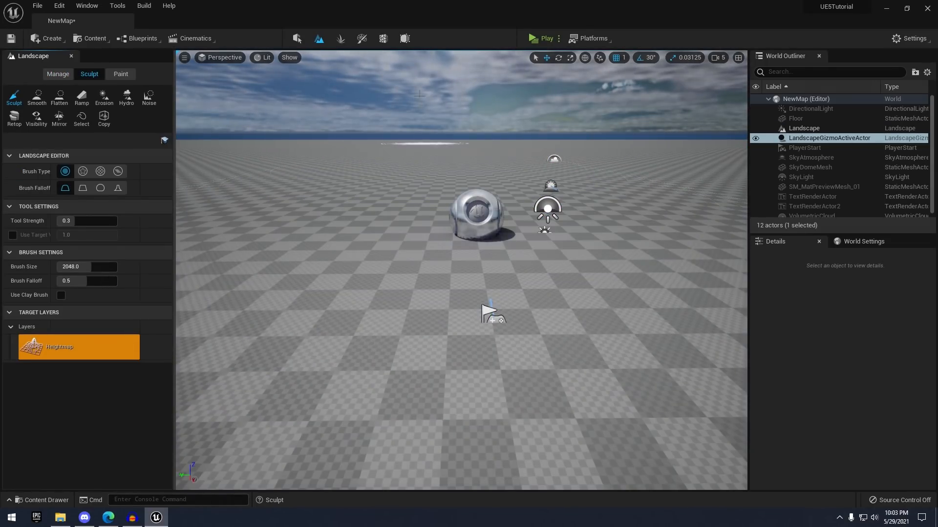
pyautogui.moveTo(385, 99); pyautogui.dragTo(386, 166, button='right')
pyautogui.press('s')
pyautogui.press('w')
pyautogui.moveTo(432, 146); pyautogui.dragTo(402, 115, button='right')
pyautogui.press('a')
pyautogui.press('s')
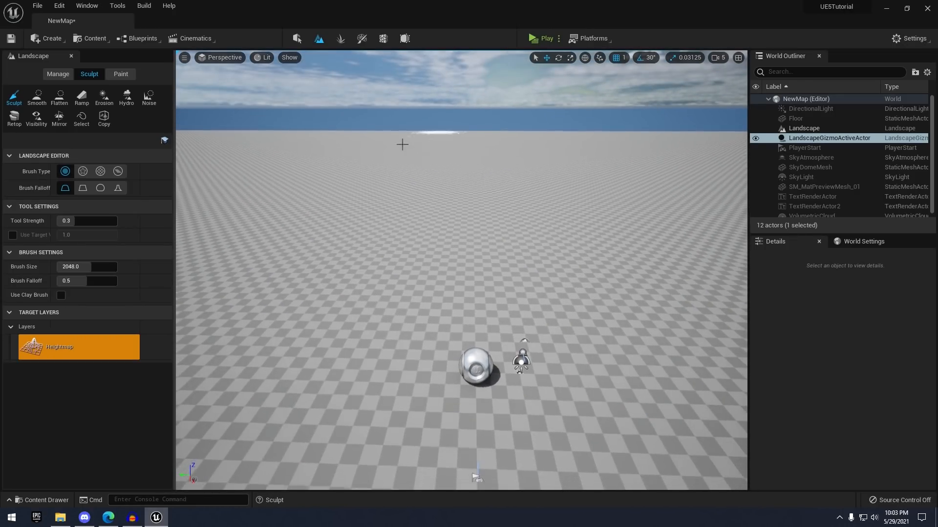
pyautogui.click(57, 78)
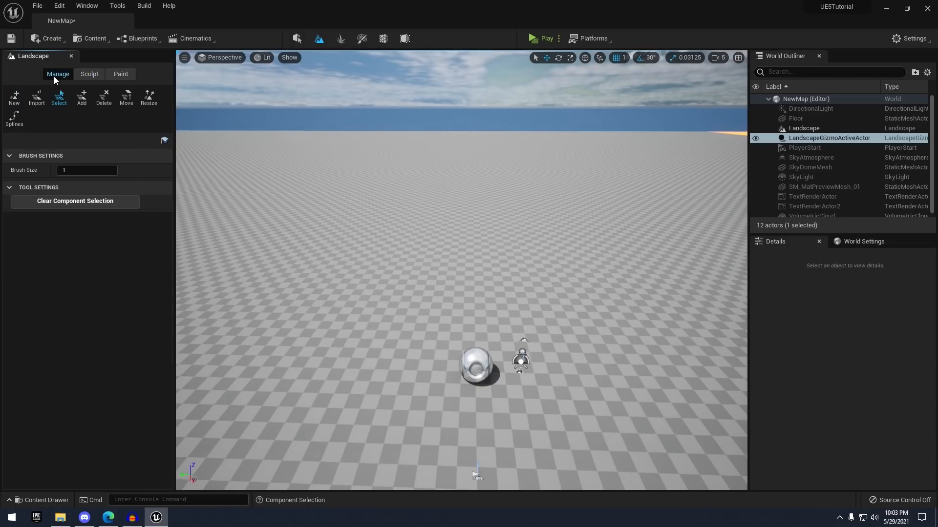
pyautogui.click(81, 75)
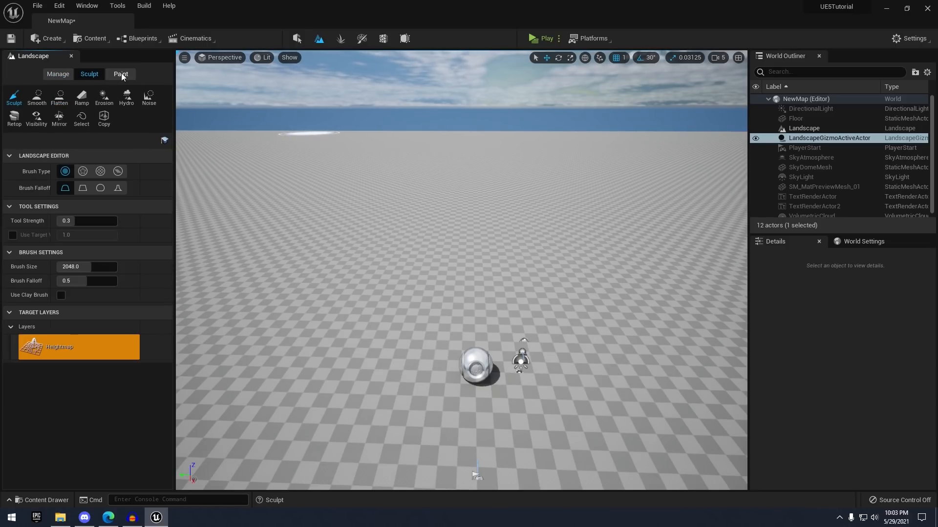
pyautogui.click(120, 72)
# Select a single component near the landscape's far corner with the Manage mode's Select tool at brush size 1
pyautogui.click(54, 78)
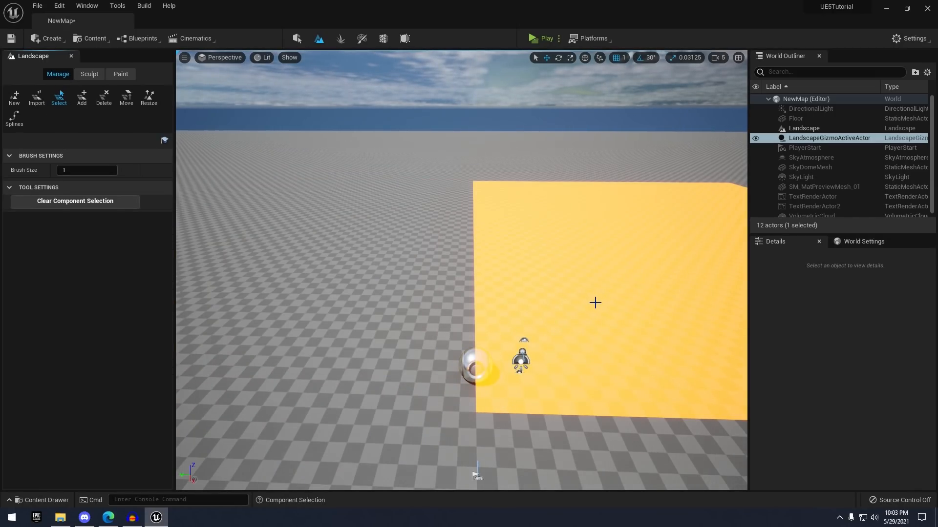
pyautogui.press('s')
pyautogui.moveTo(594, 302); pyautogui.dragTo(595, 301, button='right')
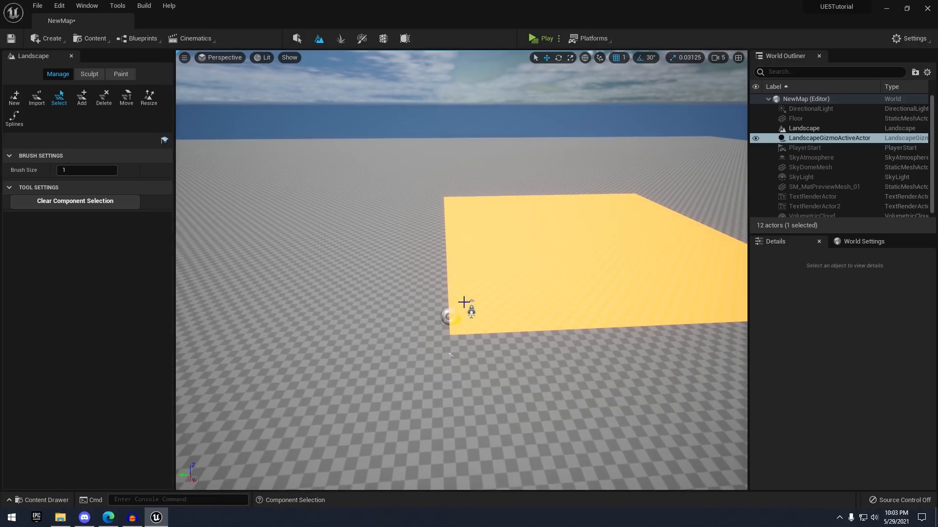
pyautogui.moveTo(465, 304); pyautogui.dragTo(457, 168, button='right')
pyautogui.press('s')
pyautogui.press('s')
pyautogui.press('s')
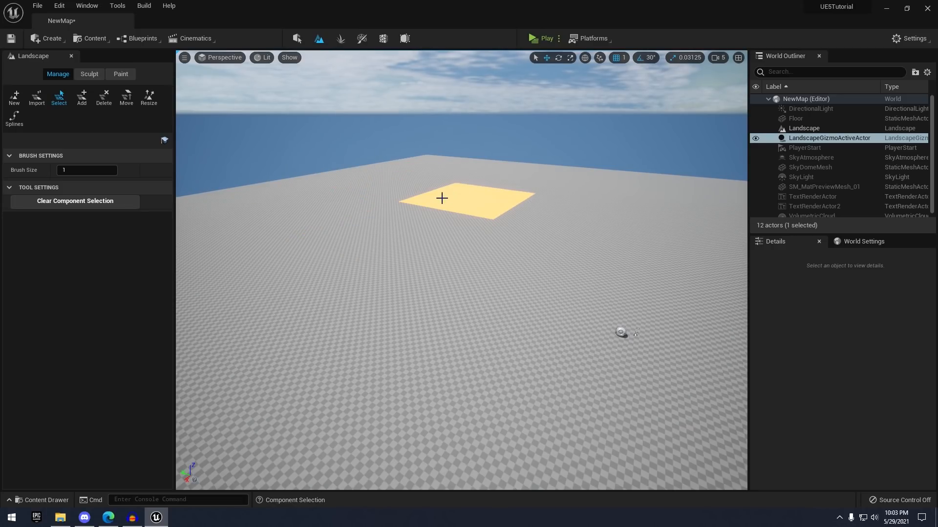
pyautogui.click(388, 189)
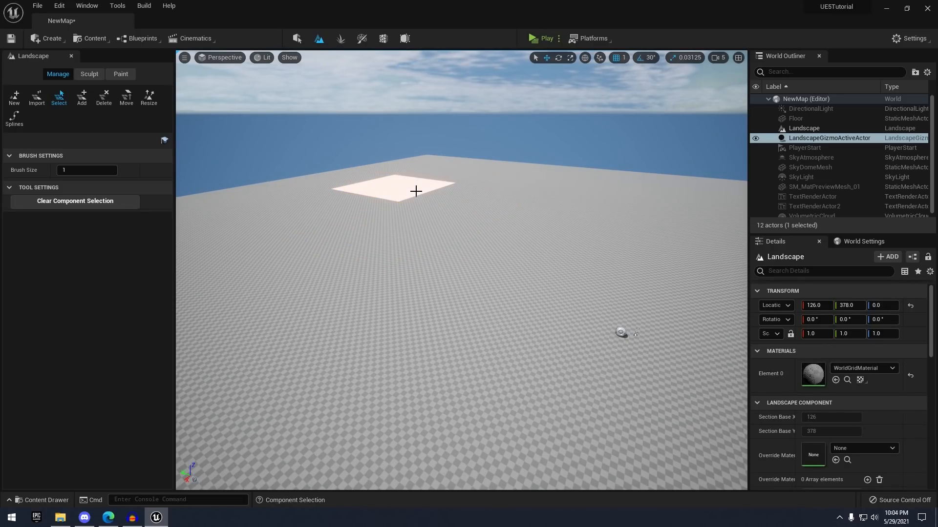
pyautogui.moveTo(387, 189); pyautogui.dragTo(387, 189, button='right')
# Sculpt a group of connected hills beside and behind the preview sphere, using tool strength 0.3 and brush size 2048
pyautogui.click(89, 74)
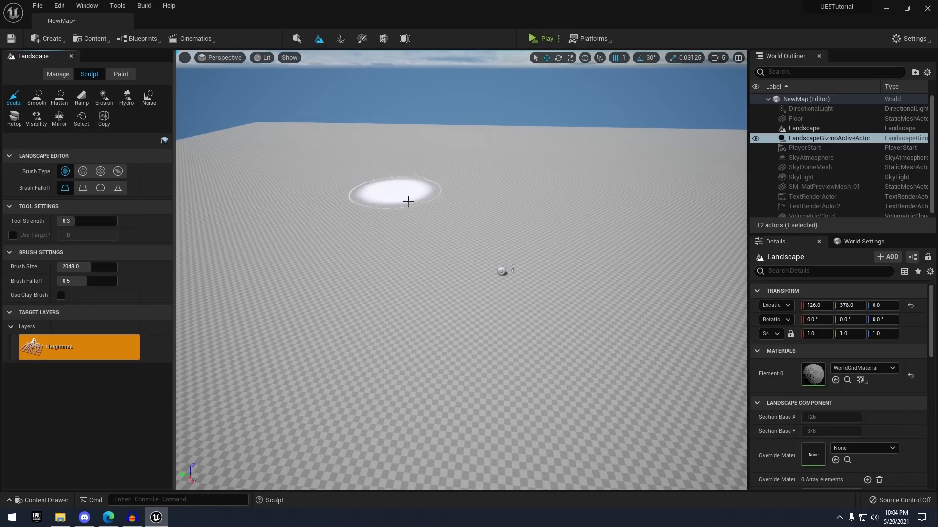
pyautogui.scroll(3, 479, 213)
pyautogui.press('s')
pyautogui.moveTo(484, 202); pyautogui.dragTo(484, 202, button='right')
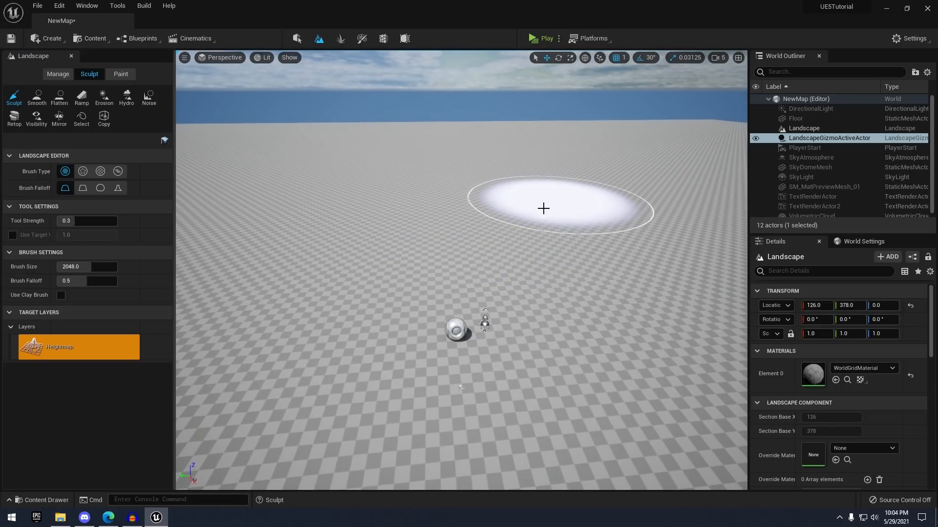
pyautogui.moveTo(449, 210)
pyautogui.mouseDown()
pyautogui.moveTo(438, 205)
pyautogui.moveTo(581, 179)
pyautogui.moveTo(615, 212)
pyautogui.moveTo(620, 192)
pyautogui.mouseUp()
pyautogui.moveTo(547, 252)
pyautogui.mouseDown()
pyautogui.moveTo(628, 291)
pyautogui.moveTo(638, 280)
pyautogui.mouseUp()
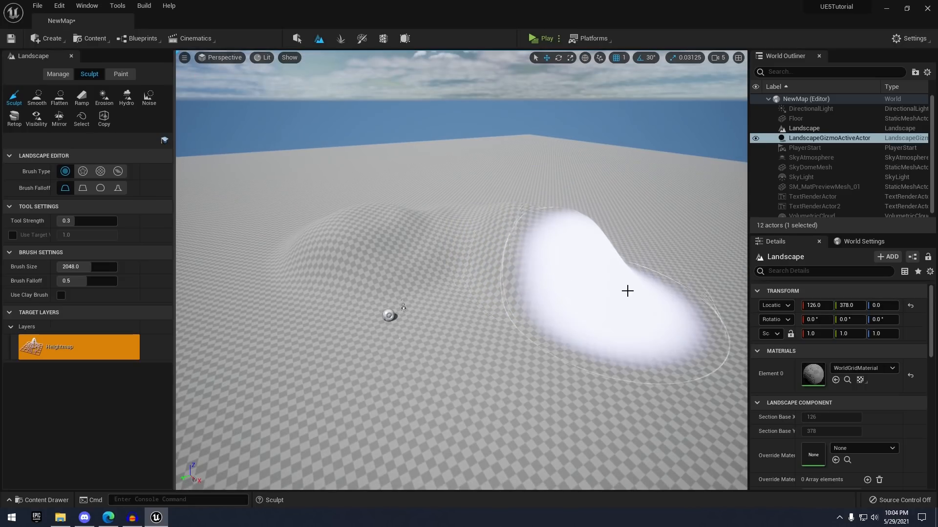
pyautogui.press('d')
pyautogui.moveTo(638, 281); pyautogui.dragTo(638, 280, button='right')
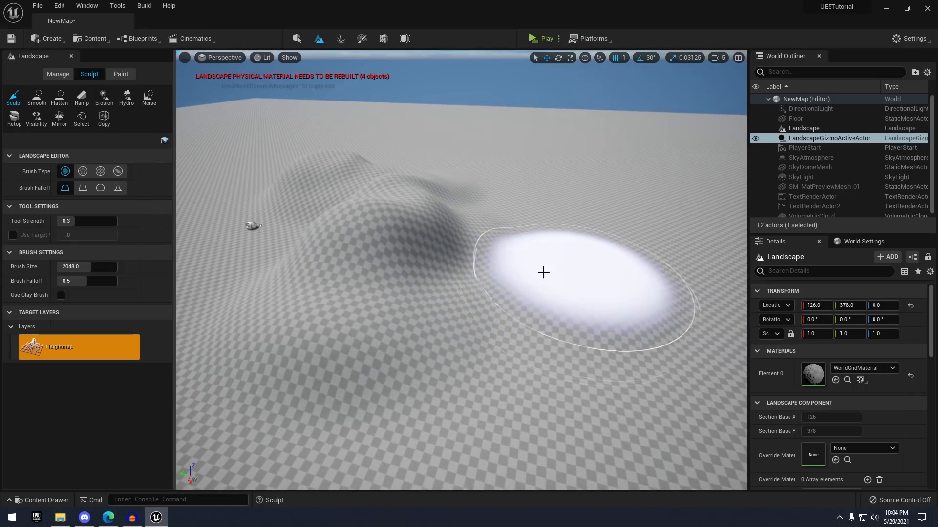
pyautogui.moveTo(542, 272); pyautogui.dragTo(539, 261)
pyautogui.moveTo(500, 205); pyautogui.dragTo(494, 192)
pyautogui.moveTo(493, 193); pyautogui.dragTo(494, 193, button='right')
pyautogui.press('a')
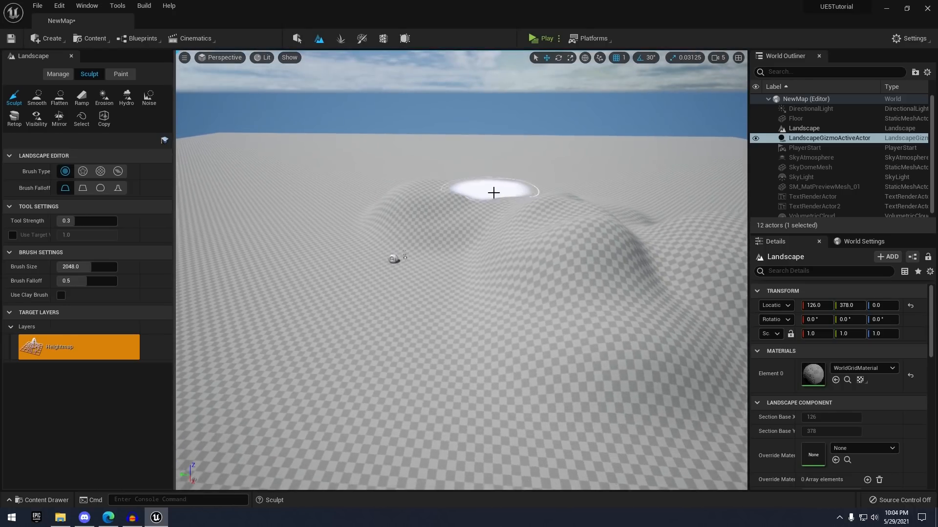
pyautogui.moveTo(494, 192); pyautogui.dragTo(518, 195)
pyautogui.press('a')
pyautogui.moveTo(517, 195); pyautogui.dragTo(518, 195, button='right')
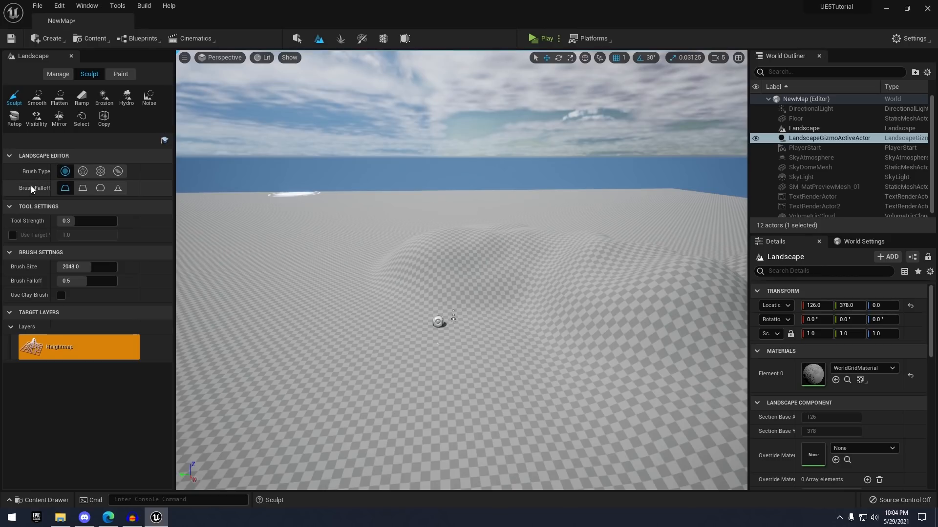
# Try other brush falloff shapes, return to the first one, and test a sculpt stroke at tool strength 0.596, undoing the stroke
pyautogui.click(82, 188)
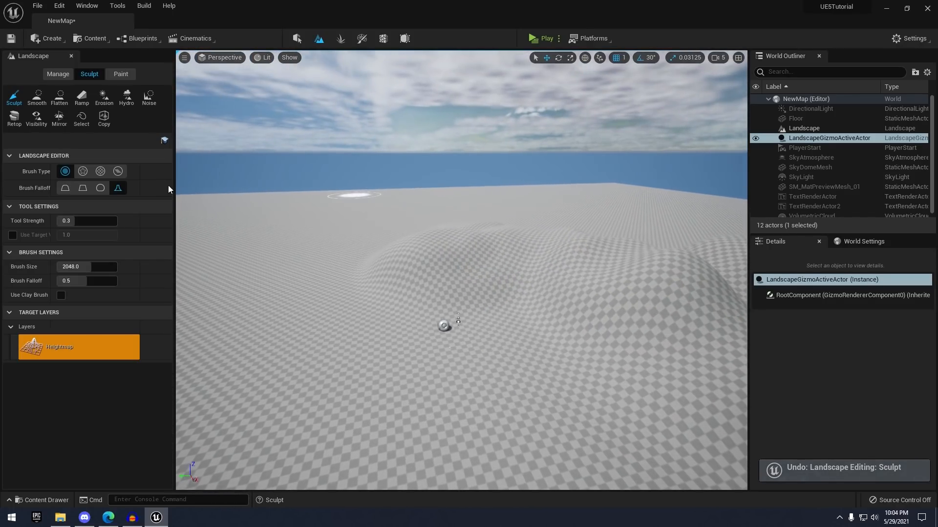
pyautogui.click(66, 189)
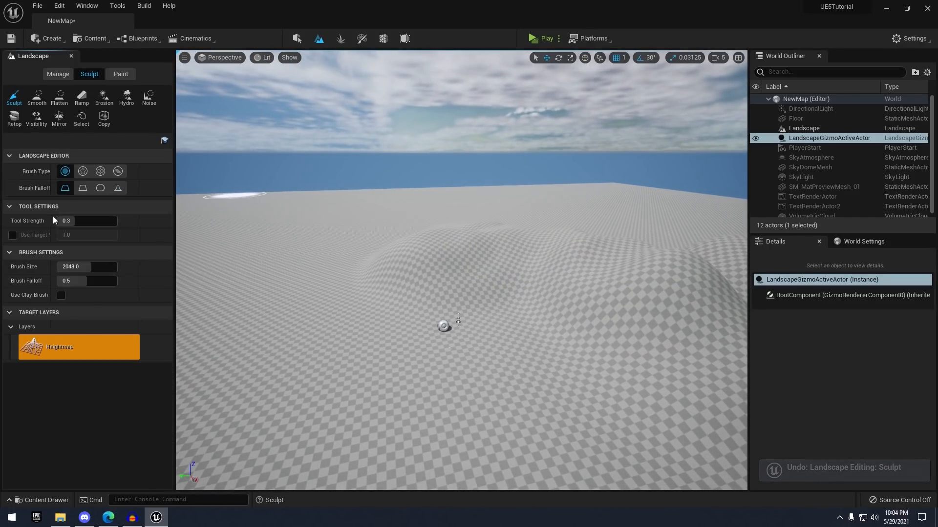
pyautogui.moveTo(88, 221); pyautogui.dragTo(92, 221)
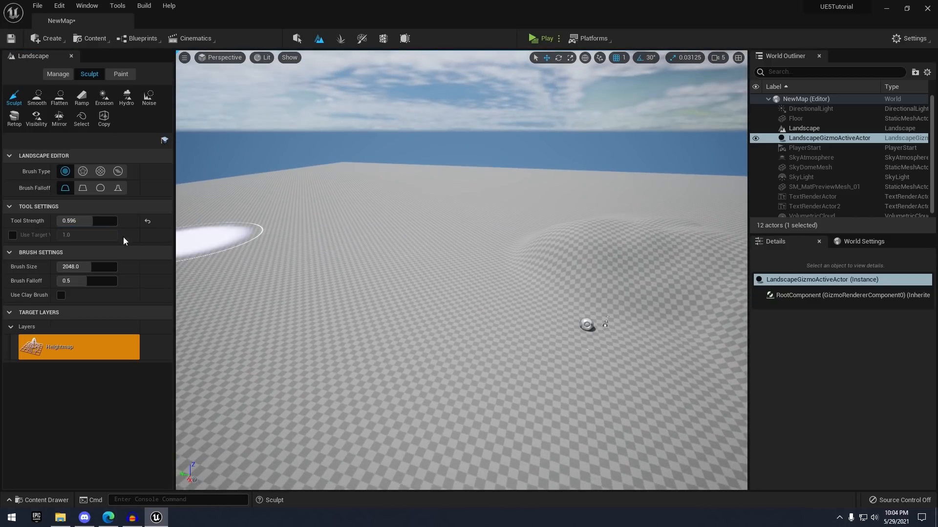
pyautogui.moveTo(373, 255); pyautogui.dragTo(400, 244)
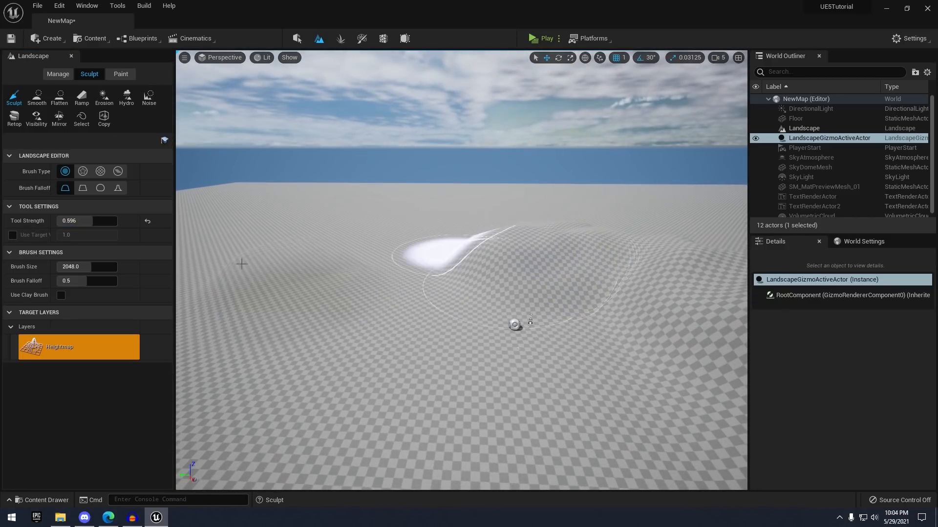
pyautogui.hotkey('ctrl', 'z')
# Set the sculpt brush size to about 2497.58 and its falloff to 0.384
pyautogui.moveTo(104, 266)
pyautogui.mouseDown()
pyautogui.moveTo(118, 267)
pyautogui.moveTo(74, 267)
pyautogui.moveTo(96, 266)
pyautogui.mouseUp()
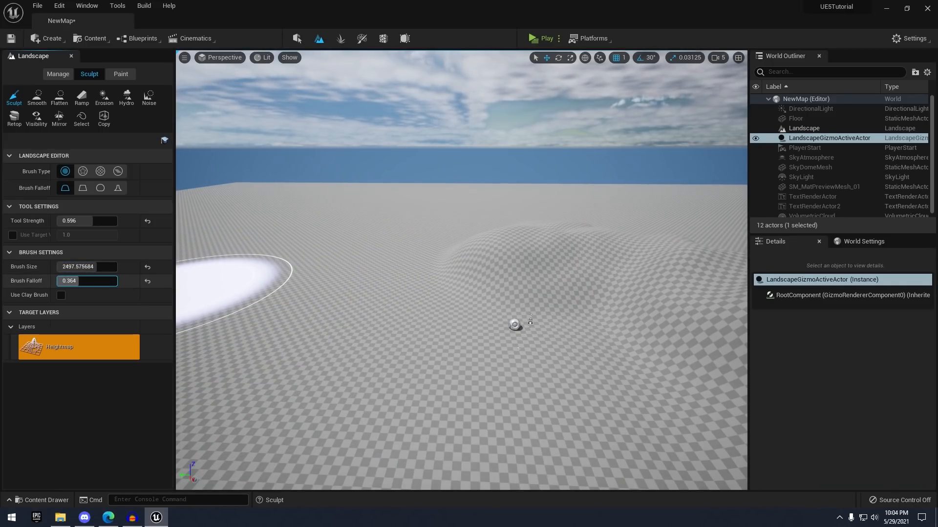
pyautogui.moveTo(91, 281); pyautogui.dragTo(100, 281)
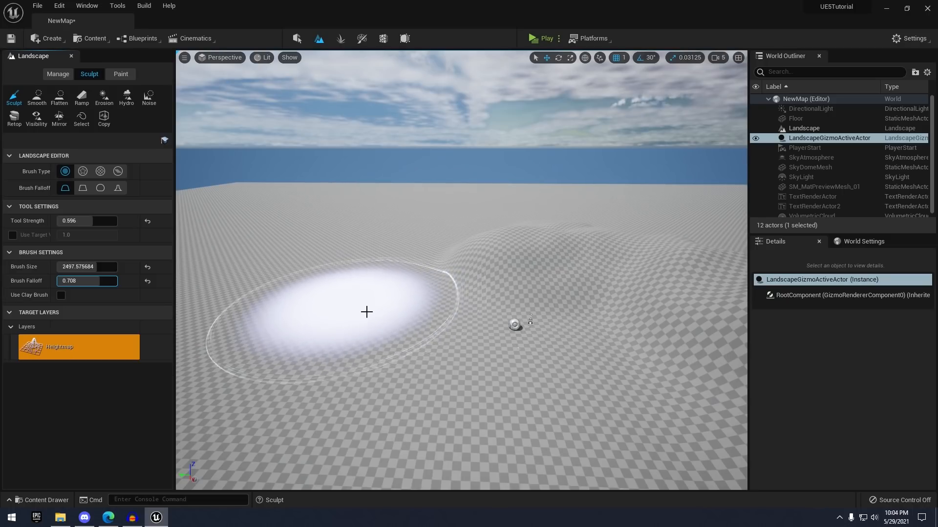
pyautogui.moveTo(88, 281); pyautogui.dragTo(101, 281)
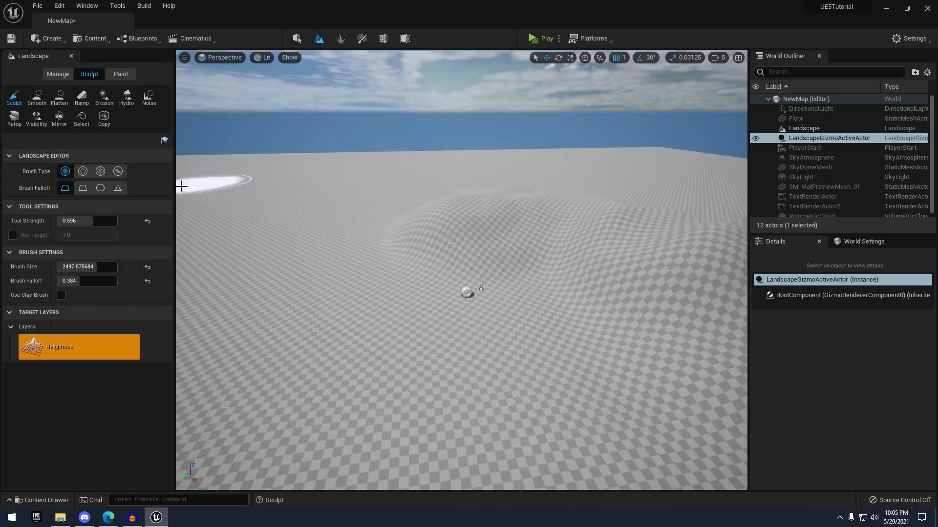
# Soften the hills beside the preview sphere with the Smooth tool at strength 0.596
pyautogui.click(37, 97)
pyautogui.moveTo(329, 161); pyautogui.dragTo(469, 219, button='right')
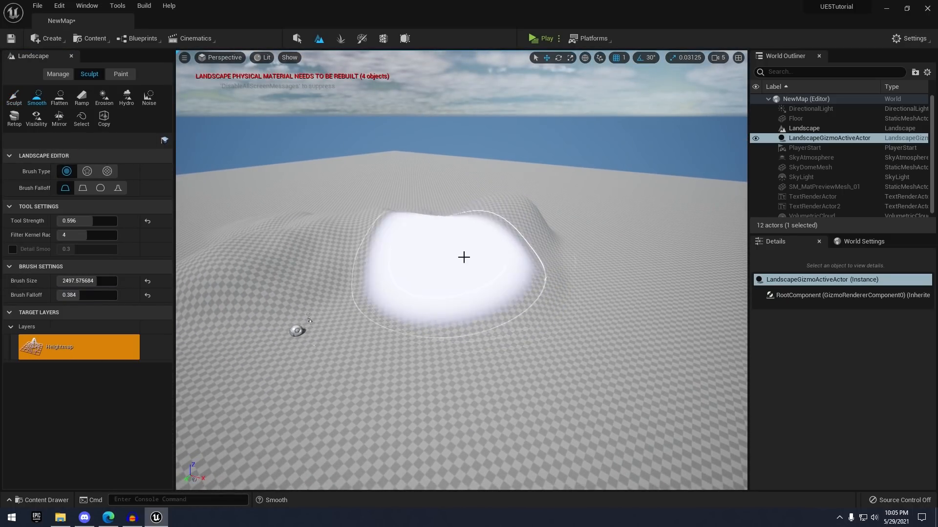
pyautogui.moveTo(437, 249); pyautogui.dragTo(500, 234, button='right')
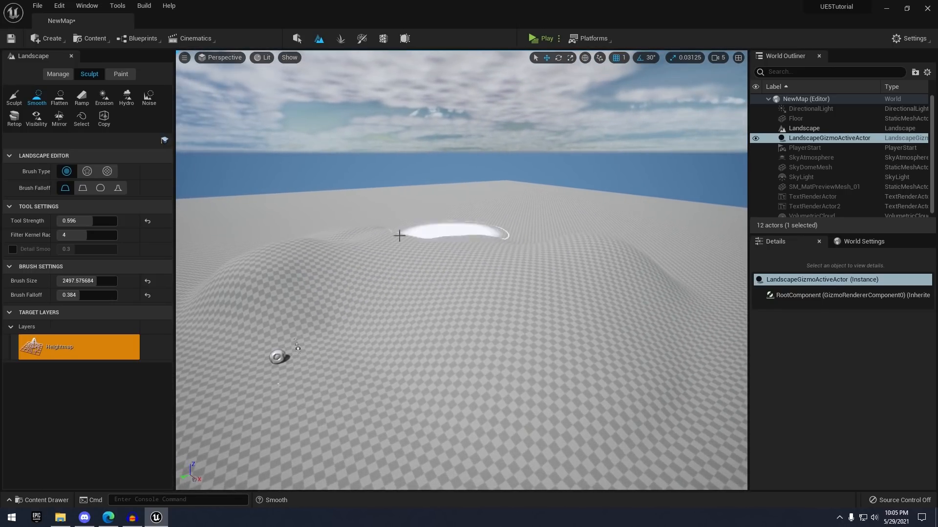
# Flatten the hill beside the preview sphere into a plateau with the Flatten tool in Both mode, undoing the last flatten stroke
pyautogui.click(58, 100)
pyautogui.moveTo(379, 203); pyautogui.dragTo(491, 232, button='right')
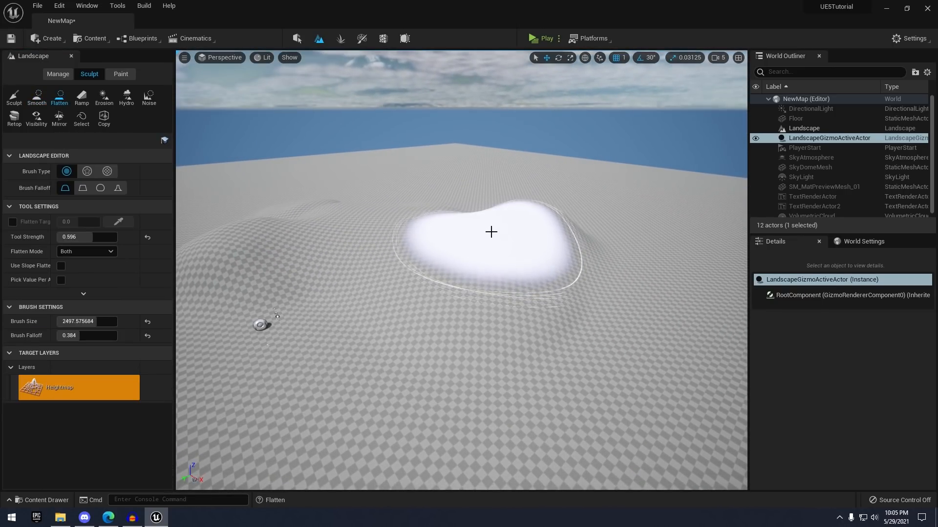
pyautogui.moveTo(503, 254)
pyautogui.mouseDown()
pyautogui.moveTo(613, 314)
pyautogui.moveTo(607, 270)
pyautogui.mouseUp()
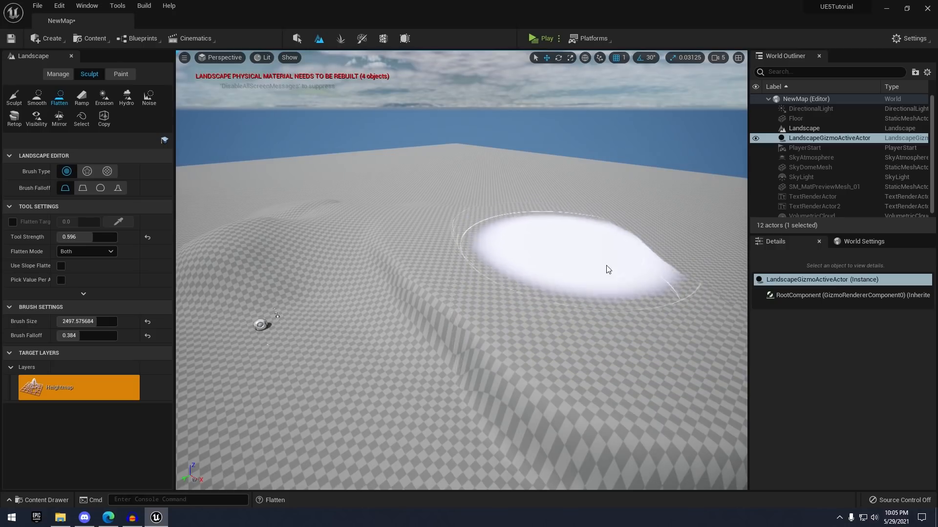
pyautogui.moveTo(616, 286)
pyautogui.mouseDown(button='right')
pyautogui.moveTo(598, 279)
pyautogui.moveTo(620, 327)
pyautogui.moveTo(536, 218)
pyautogui.mouseUp(button='right')
pyautogui.moveTo(535, 218)
pyautogui.mouseDown()
pyautogui.moveTo(519, 312)
pyautogui.moveTo(508, 264)
pyautogui.mouseUp()
pyautogui.moveTo(508, 263); pyautogui.dragTo(549, 244, button='right')
pyautogui.hotkey('ctrl', 'z')
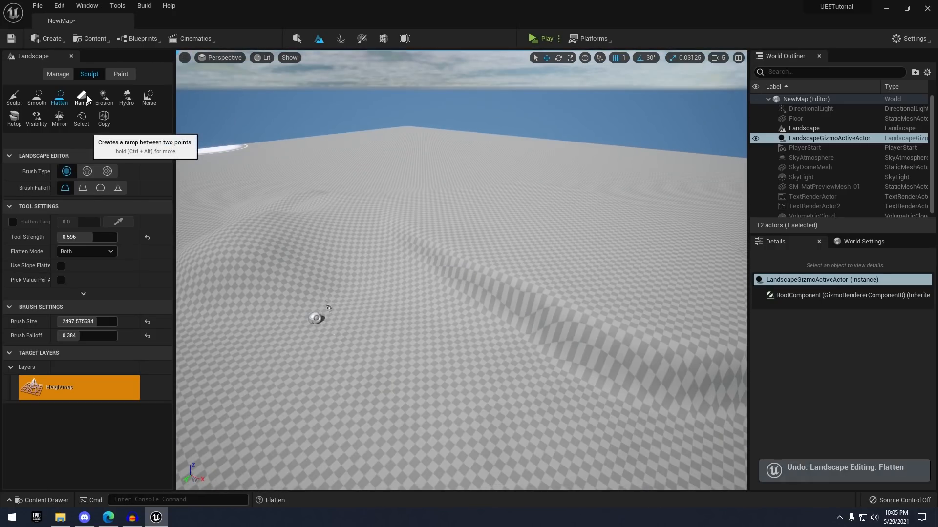
# Add a ramp of width 2000 and side falloff 0.4 from the low ground up to the plateau, and reset the ramp points
pyautogui.click(82, 100)
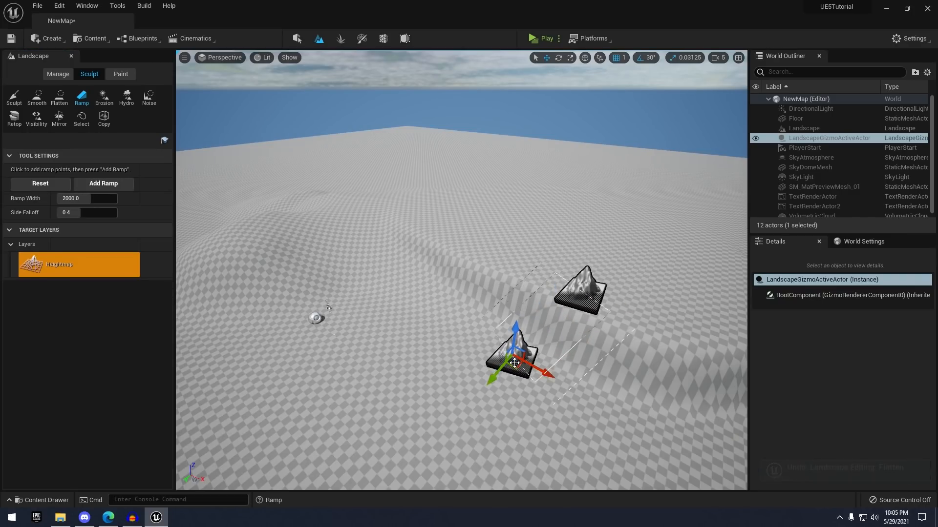
pyautogui.moveTo(587, 362); pyautogui.dragTo(616, 383, button='right')
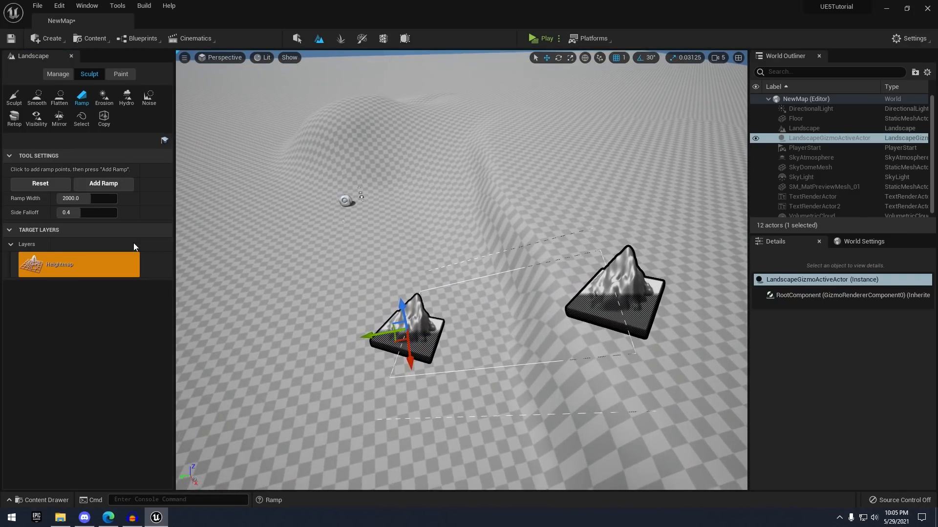
pyautogui.click(104, 188)
pyautogui.moveTo(473, 269); pyautogui.dragTo(545, 266, button='right')
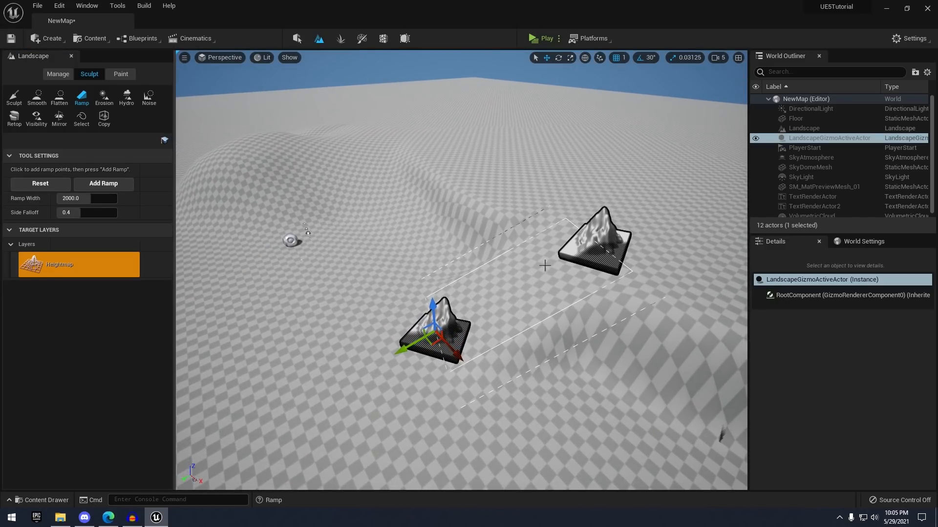
pyautogui.click(47, 186)
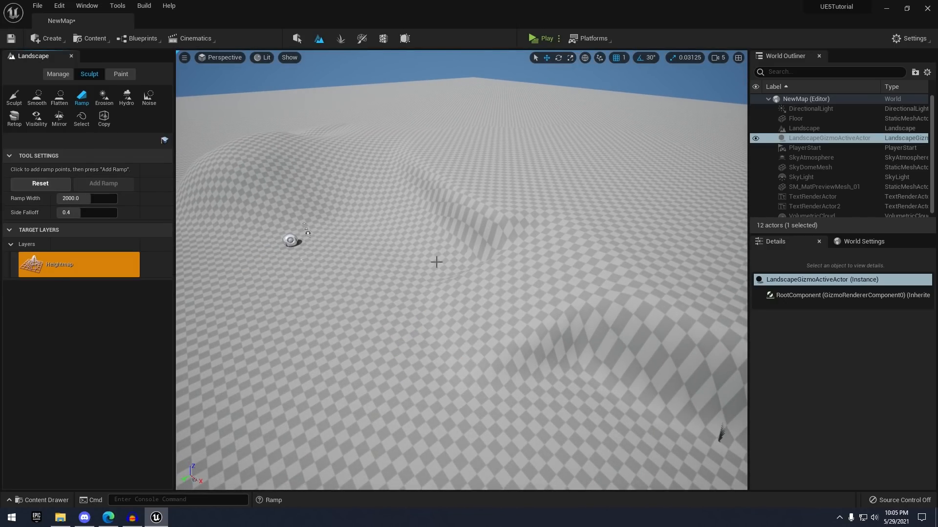
pyautogui.moveTo(528, 258); pyautogui.dragTo(569, 321, button='right')
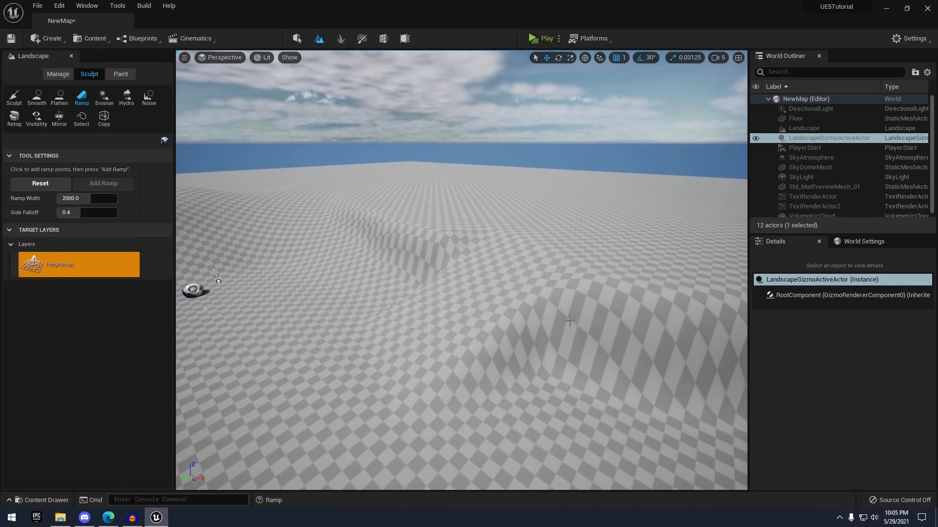
# Erode the plateau's steep edge with the Erosion tool at strength 0.356 and brush size about 562.89
pyautogui.click(103, 98)
pyautogui.moveTo(508, 248); pyautogui.dragTo(508, 247, button='right')
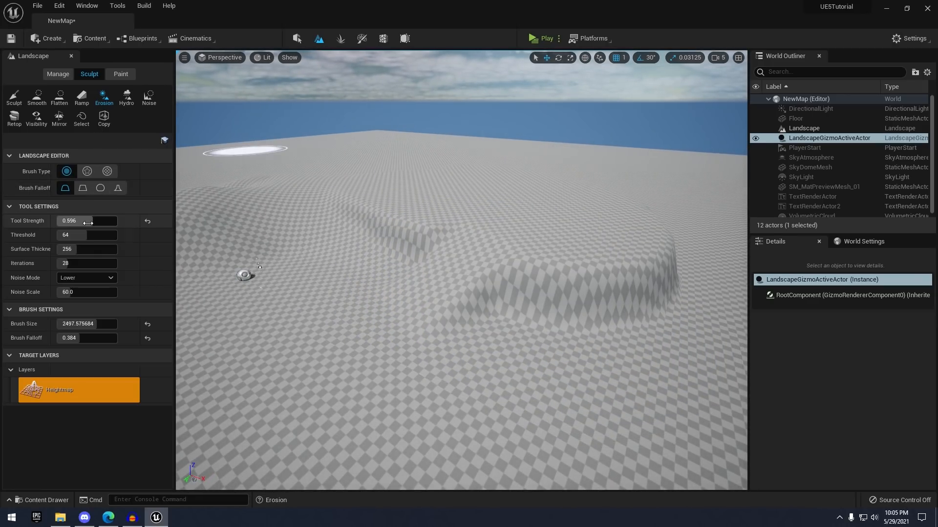
pyautogui.moveTo(86, 223); pyautogui.dragTo(85, 223)
pyautogui.moveTo(96, 323); pyautogui.dragTo(68, 323)
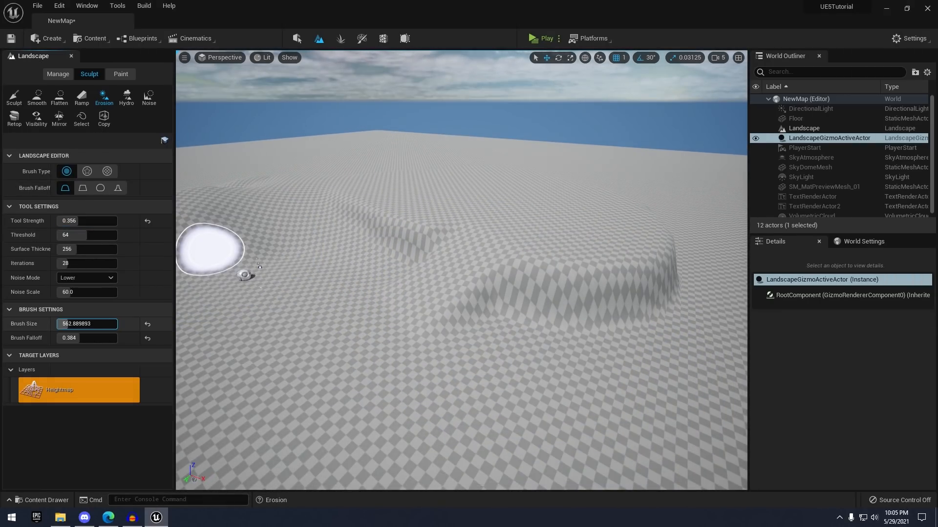
pyautogui.moveTo(562, 297); pyautogui.dragTo(561, 297, button='right')
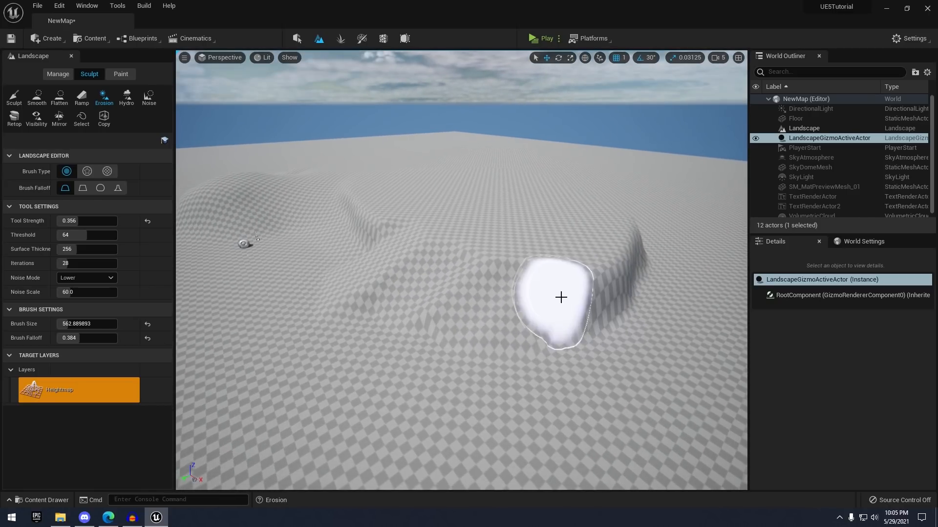
pyautogui.moveTo(561, 297); pyautogui.dragTo(627, 274)
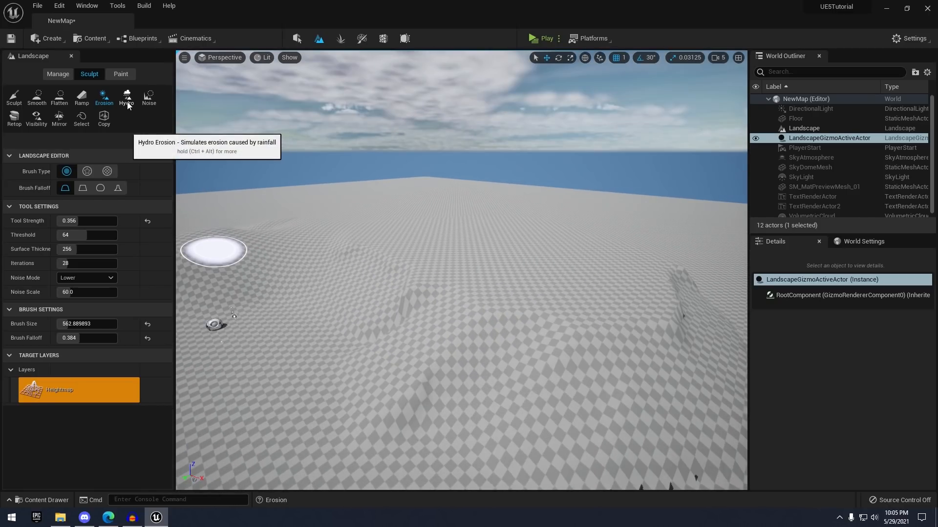
# Apply rainfall erosion to the hills and plateau with the Hydro Erosion tool at strength 0.356 and brush size about 562.89
pyautogui.click(127, 97)
pyautogui.moveTo(446, 275); pyautogui.dragTo(446, 275, button='right')
pyautogui.moveTo(446, 275)
pyautogui.mouseDown()
pyautogui.moveTo(584, 259)
pyautogui.moveTo(471, 279)
pyautogui.moveTo(395, 238)
pyautogui.moveTo(345, 241)
pyautogui.moveTo(268, 203)
pyautogui.moveTo(607, 286)
pyautogui.moveTo(625, 219)
pyautogui.mouseUp()
pyautogui.moveTo(636, 304)
pyautogui.mouseDown()
pyautogui.moveTo(684, 367)
pyautogui.moveTo(613, 306)
pyautogui.moveTo(582, 306)
pyautogui.mouseUp()
pyautogui.moveTo(481, 255)
pyautogui.mouseDown()
pyautogui.moveTo(372, 257)
pyautogui.moveTo(318, 243)
pyautogui.mouseUp()
pyautogui.press('s')
pyautogui.moveTo(318, 243); pyautogui.dragTo(309, 250, button='right')
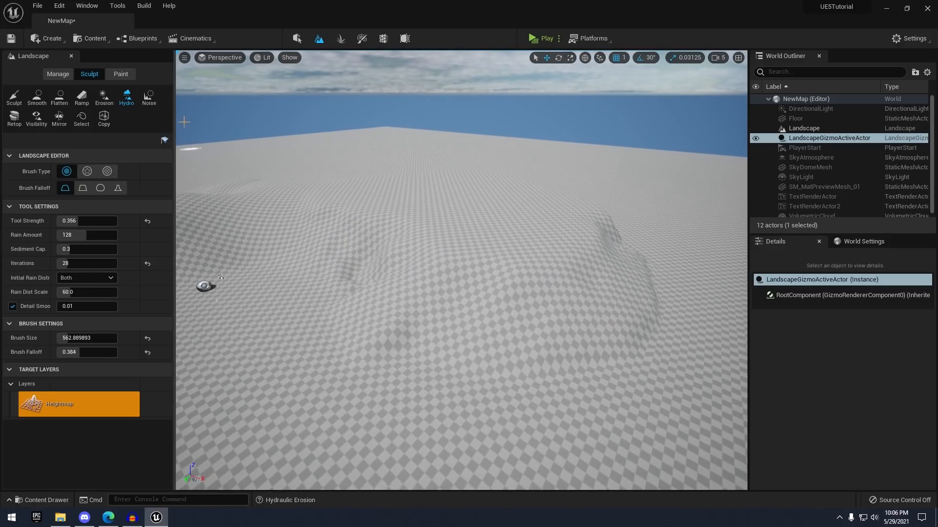
# Roughen the plateau and the ground around it with the Noise tool at strength 0.356, noise scale 128 and brush size about 1192.53
pyautogui.click(147, 100)
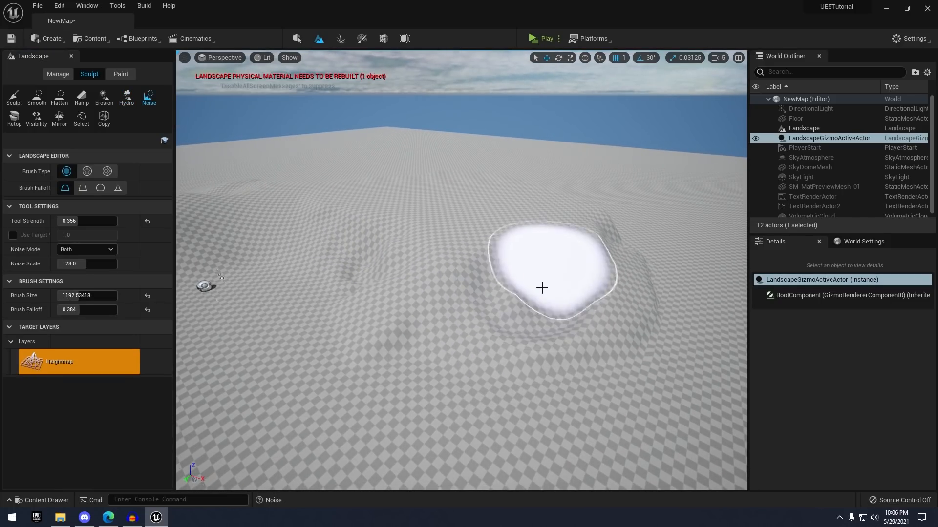
pyautogui.moveTo(542, 288)
pyautogui.mouseDown()
pyautogui.moveTo(541, 306)
pyautogui.moveTo(668, 322)
pyautogui.mouseUp()
pyautogui.moveTo(667, 321); pyautogui.dragTo(469, 419, button='right')
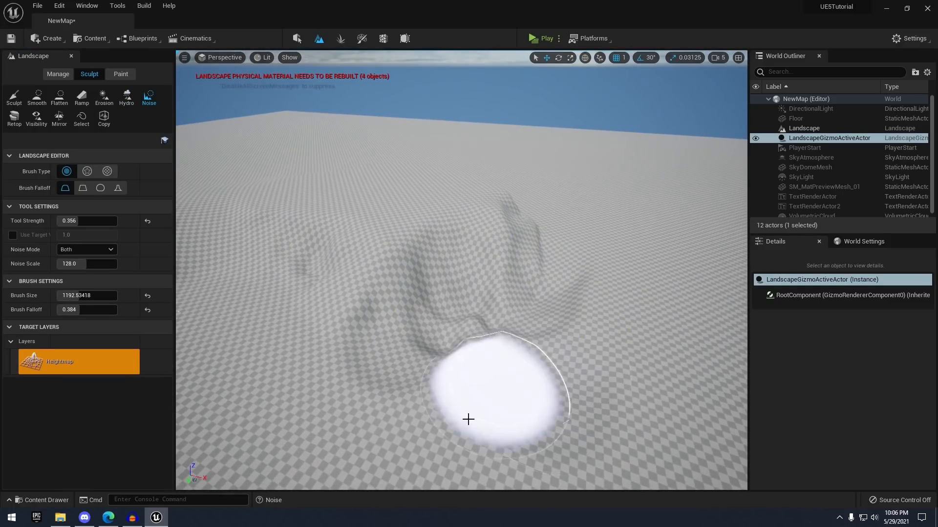
pyautogui.moveTo(468, 419); pyautogui.dragTo(620, 406)
pyautogui.press('s')
pyautogui.moveTo(620, 406); pyautogui.dragTo(525, 351, button='right')
pyautogui.moveTo(525, 351)
pyautogui.mouseDown()
pyautogui.moveTo(542, 339)
pyautogui.moveTo(565, 270)
pyautogui.moveTo(513, 210)
pyautogui.mouseUp()
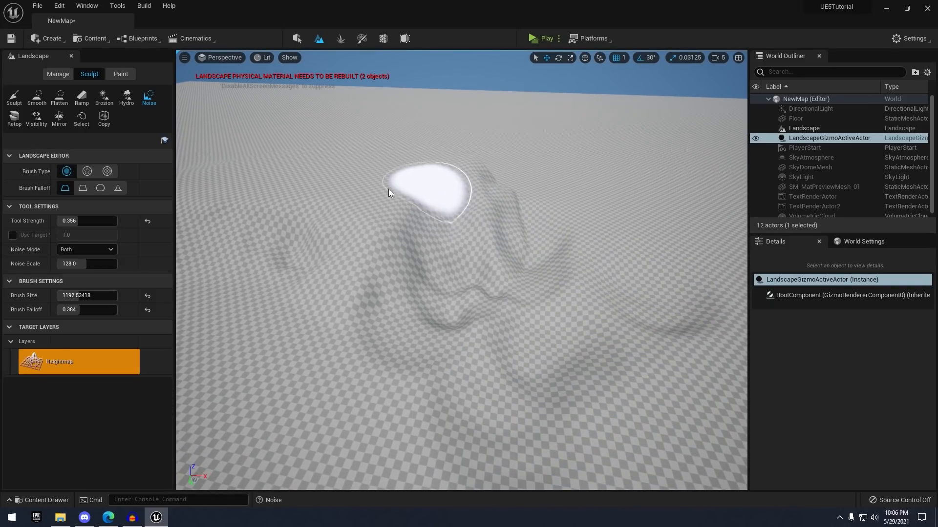
pyautogui.press('s')
pyautogui.moveTo(508, 205)
pyautogui.mouseDown(button='right')
pyautogui.moveTo(508, 191)
pyautogui.moveTo(508, 205)
pyautogui.mouseUp(button='right')
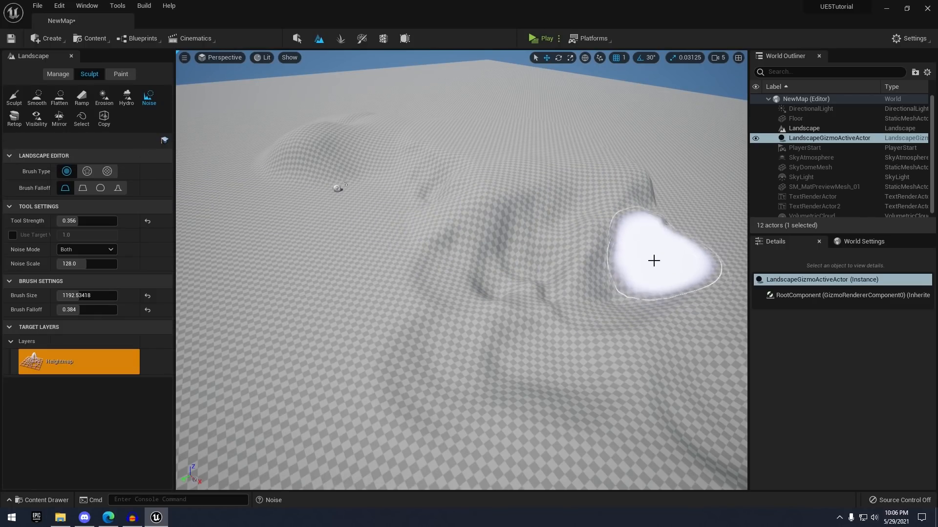
pyautogui.moveTo(588, 239); pyautogui.dragTo(632, 215, button='right')
pyautogui.click(81, 119)
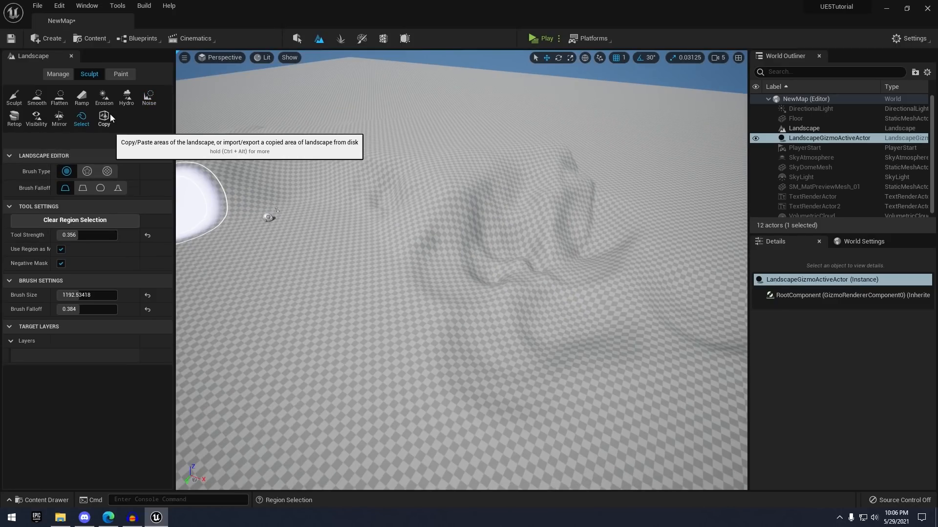
pyautogui.click(59, 119)
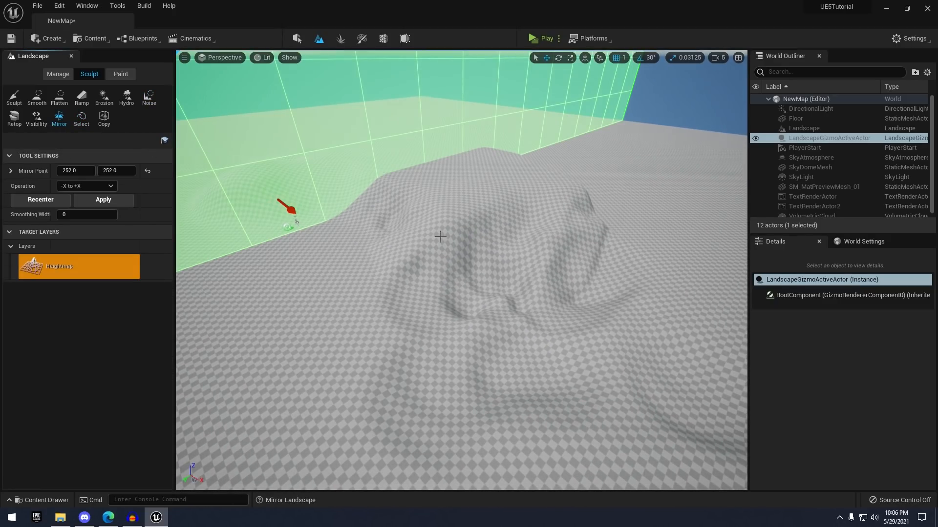
pyautogui.moveTo(461, 270)
pyautogui.mouseDown(button='right')
pyautogui.moveTo(476, 268)
pyautogui.moveTo(430, 274)
pyautogui.moveTo(373, 209)
pyautogui.moveTo(381, 215)
pyautogui.mouseUp(button='right')
# Place the Copy tool's gizmo over the sculpted mountain at 3190, -5479, 192 and stretch its Z scale to 4.25
pyautogui.click(104, 118)
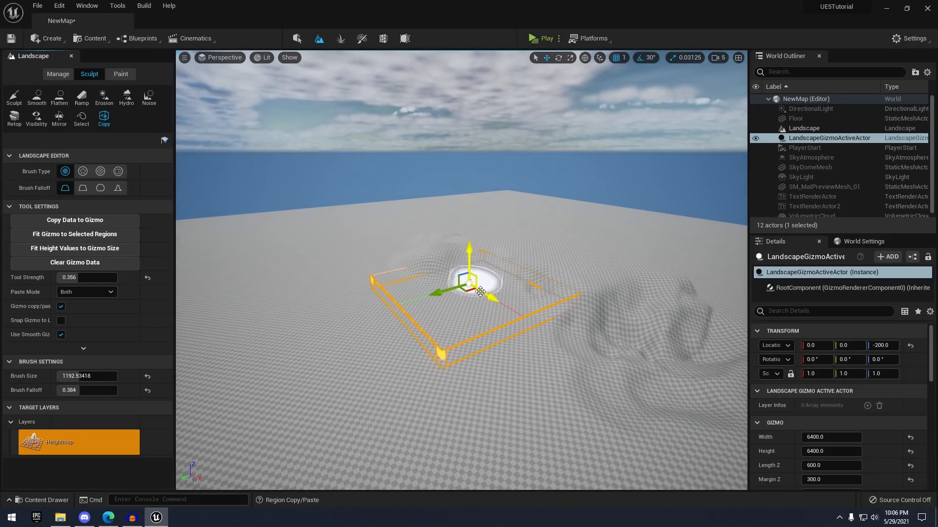
pyautogui.moveTo(478, 292); pyautogui.dragTo(672, 407)
pyautogui.moveTo(528, 361); pyautogui.dragTo(560, 364, button='right')
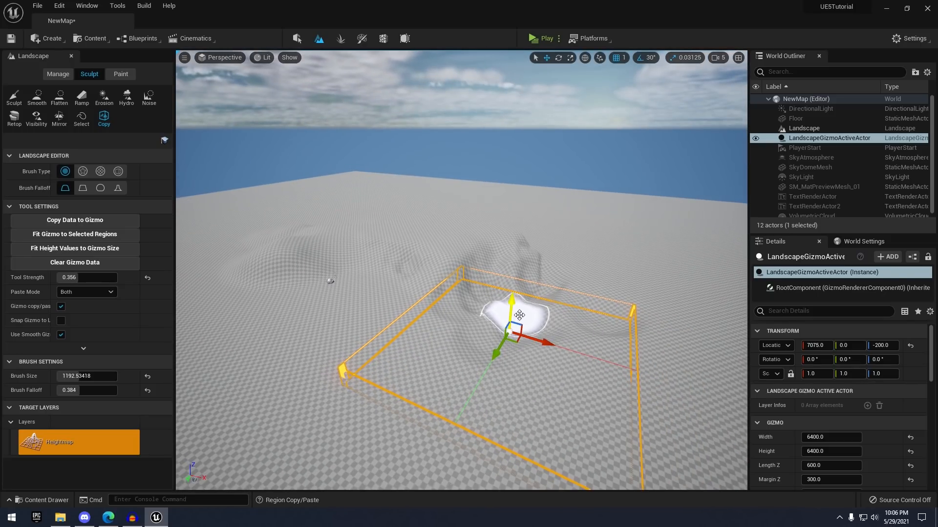
pyautogui.moveTo(511, 271); pyautogui.dragTo(512, 258)
pyautogui.press('e')
pyautogui.moveTo(556, 248); pyautogui.dragTo(446, 196, button='right')
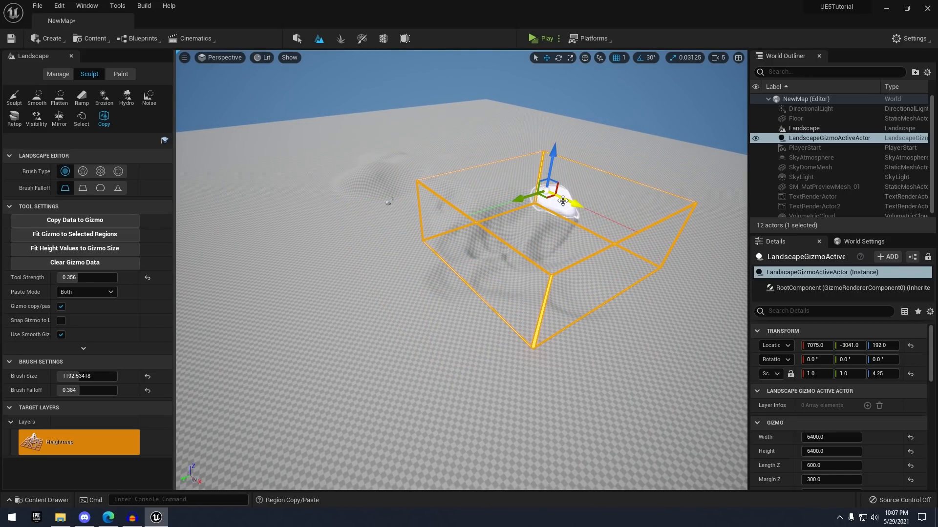
pyautogui.moveTo(488, 164); pyautogui.dragTo(484, 164)
pyautogui.moveTo(484, 163); pyautogui.dragTo(419, 147, button='right')
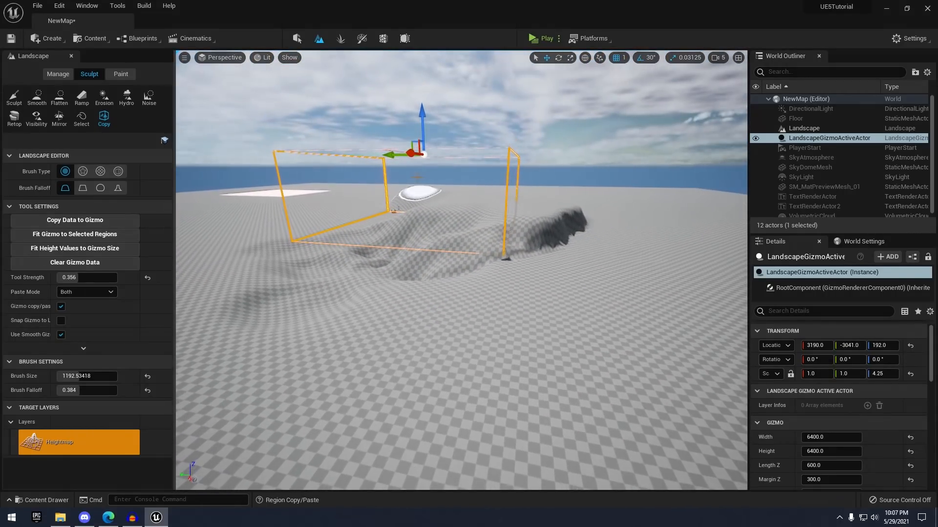
pyautogui.moveTo(453, 168); pyautogui.dragTo(454, 168)
pyautogui.press('a')
pyautogui.moveTo(454, 168); pyautogui.dragTo(477, 177, button='right')
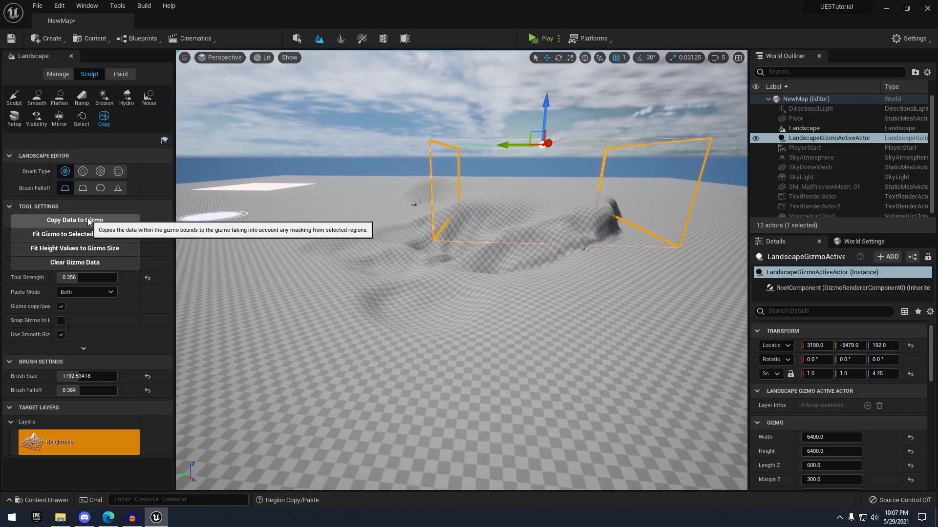
# Copy the enclosed terrain to the gizmo, move the gizmo to Y 7158 and paste the copy onto the flat ground
pyautogui.click(78, 222)
pyautogui.moveTo(342, 230); pyautogui.dragTo(263, 208, button='right')
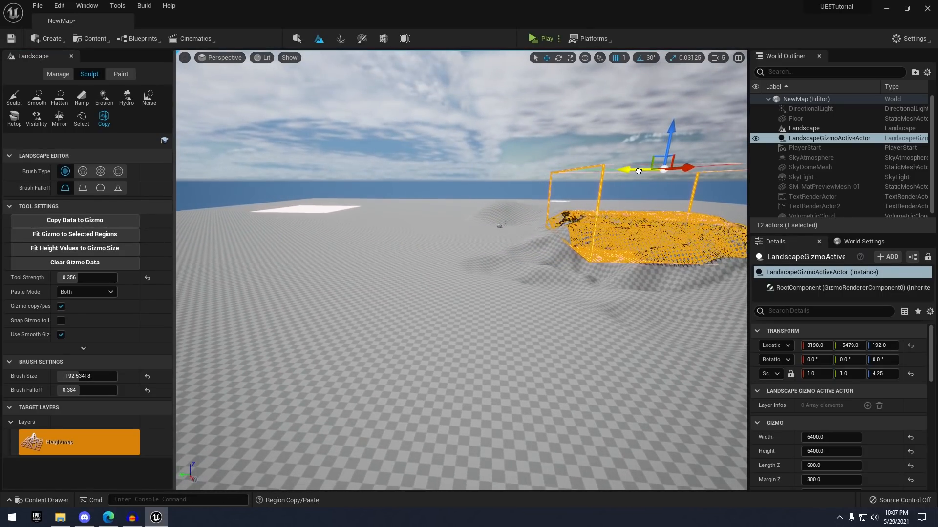
pyautogui.moveTo(629, 160); pyautogui.dragTo(314, 181)
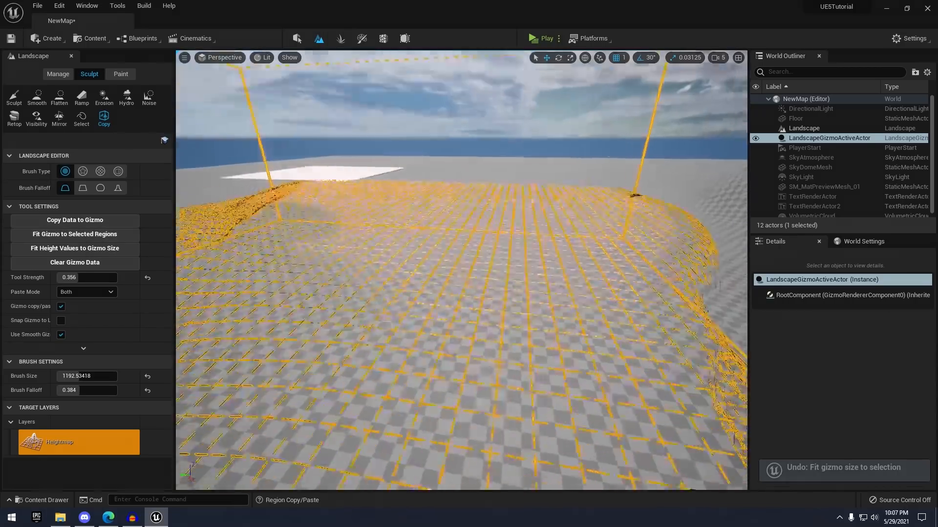
pyautogui.press('s')
pyautogui.moveTo(315, 203)
pyautogui.mouseDown(button='right')
pyautogui.moveTo(314, 249)
pyautogui.moveTo(274, 215)
pyautogui.mouseUp(button='right')
pyautogui.click(15, 99)
pyautogui.moveTo(412, 223); pyautogui.dragTo(371, 213, button='right')
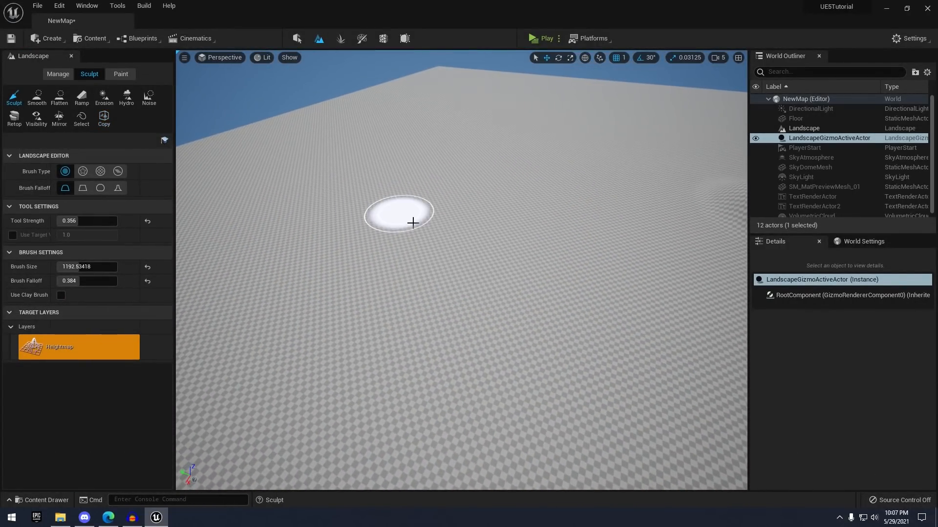
pyautogui.click(105, 119)
pyautogui.press('s')
pyautogui.moveTo(371, 165); pyautogui.dragTo(448, 234, button='right')
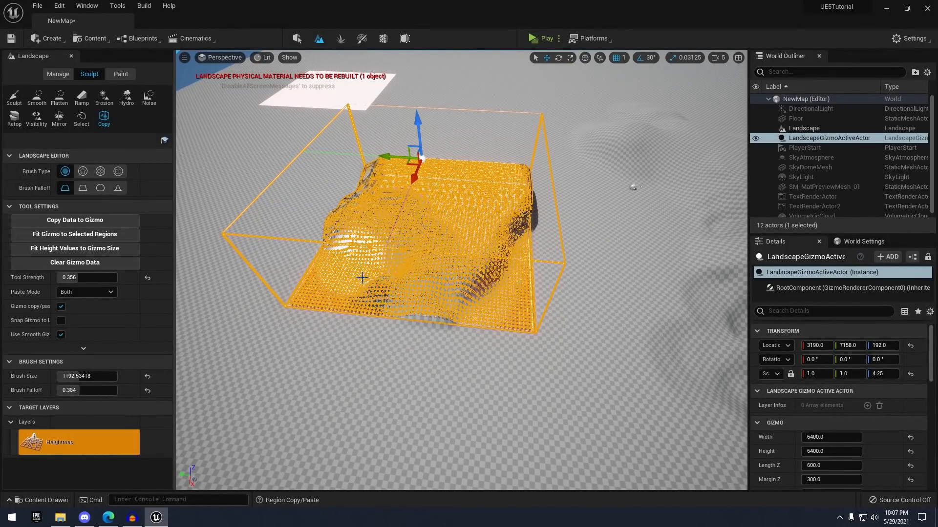
# Inspect the pasted terrain copy from several sides with the Sculpt tool active, and undo the paste
pyautogui.click(14, 100)
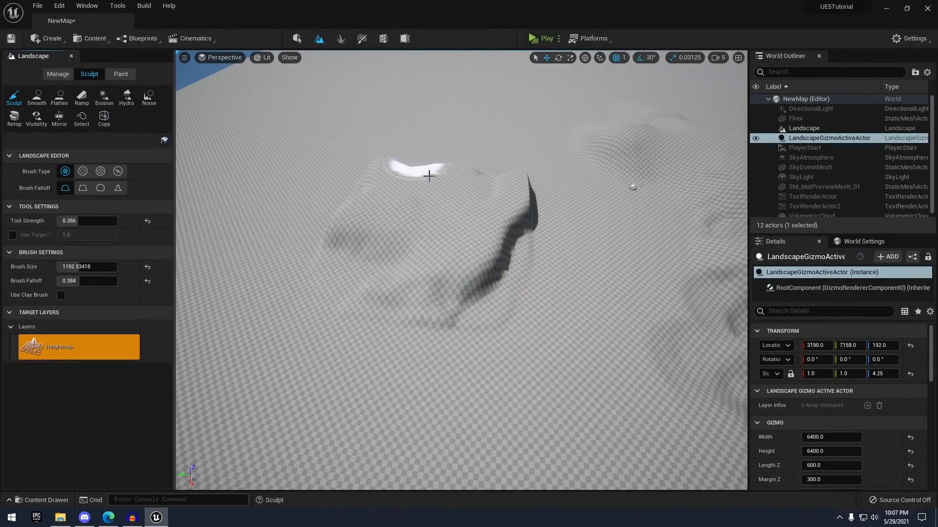
pyautogui.press('d')
pyautogui.moveTo(430, 176)
pyautogui.mouseDown(button='right')
pyautogui.moveTo(371, 147)
pyautogui.moveTo(351, 149)
pyautogui.moveTo(440, 193)
pyautogui.moveTo(527, 194)
pyautogui.mouseUp(button='right')
pyautogui.press('s')
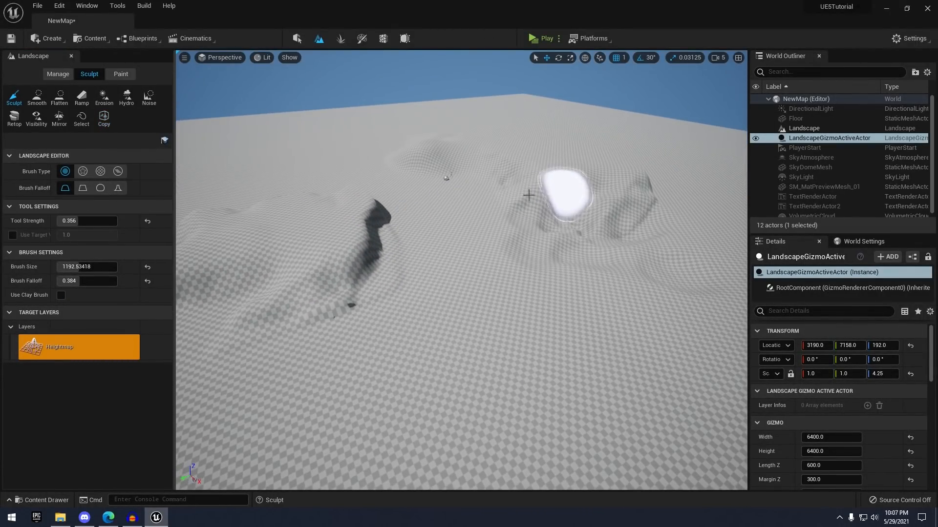
pyautogui.moveTo(274, 239); pyautogui.dragTo(219, 235, button='right')
pyautogui.press('d')
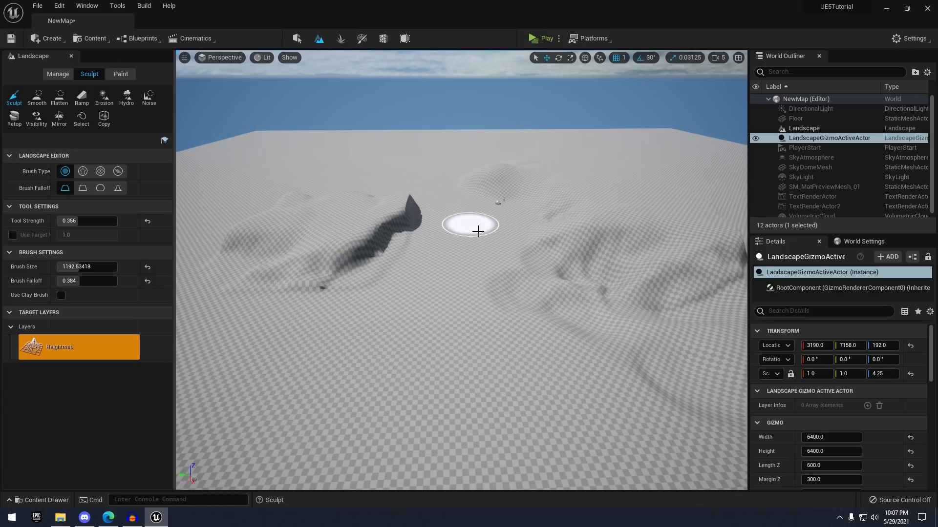
pyautogui.hotkey('ctrl', 'z')
pyautogui.moveTo(502, 244)
pyautogui.mouseDown(button='right')
pyautogui.moveTo(562, 215)
pyautogui.moveTo(532, 234)
pyautogui.moveTo(532, 262)
pyautogui.mouseUp(button='right')
pyautogui.press('w')
pyautogui.press('s')
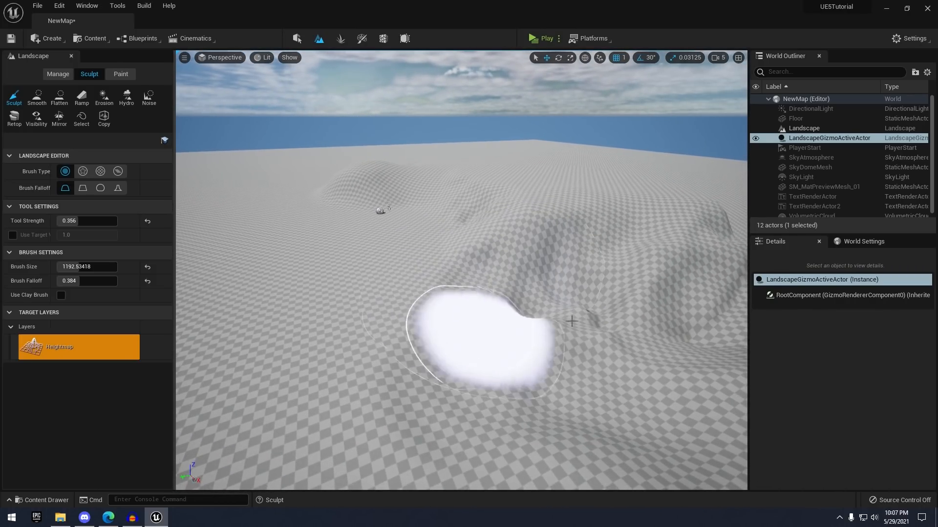
# Show the landscape painting tools and target layers, and look over the sculpted terrain
pyautogui.click(127, 75)
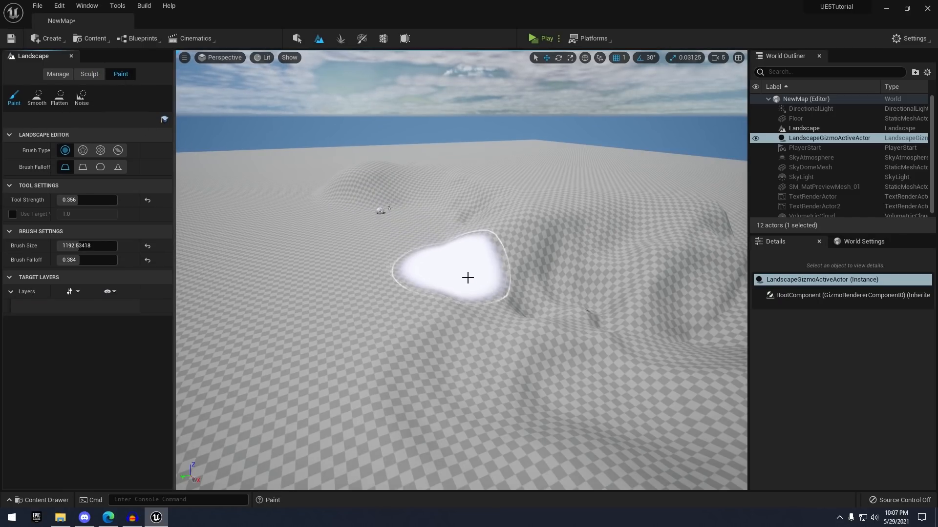
pyautogui.moveTo(467, 278); pyautogui.dragTo(474, 282, button='right')
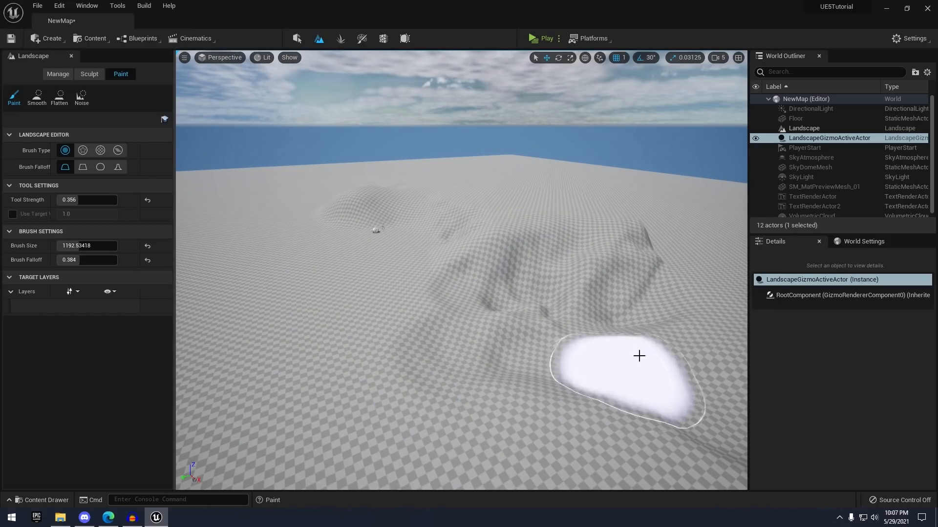
pyautogui.moveTo(585, 263); pyautogui.dragTo(582, 254, button='right')
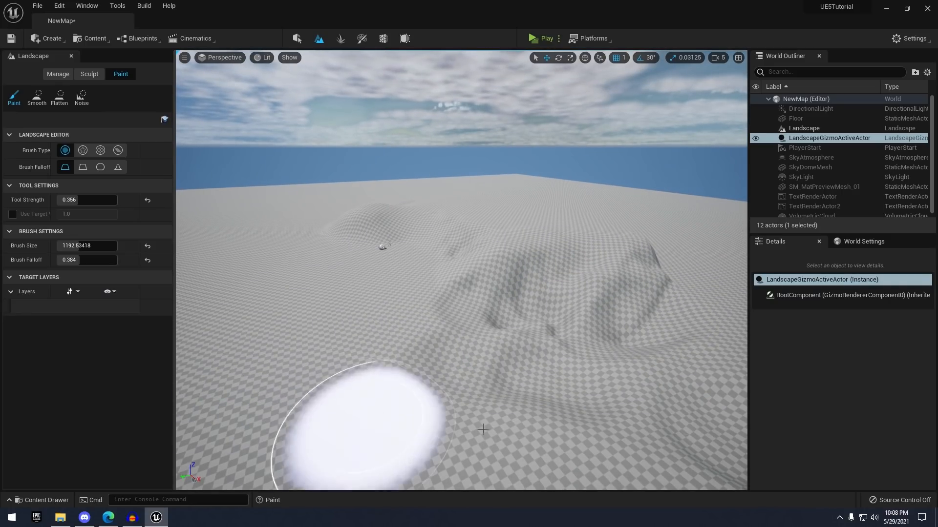
pyautogui.press('w')
pyautogui.moveTo(682, 367); pyautogui.dragTo(682, 367, button='right')
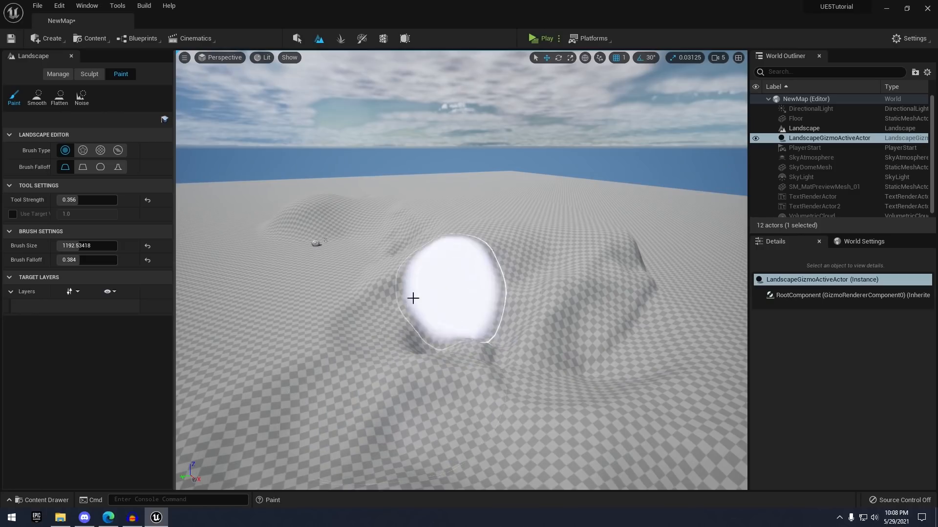
pyautogui.moveTo(413, 298); pyautogui.dragTo(412, 297, button='right')
pyautogui.moveTo(545, 255); pyautogui.dragTo(545, 255, button='right')
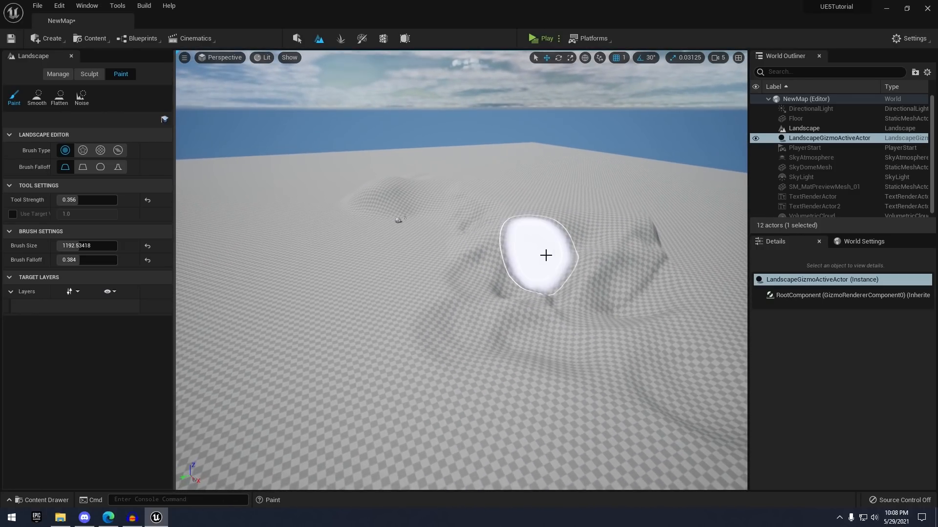
# Return to Selection mode and open Quixel Bridge to browse its home page of assets
pyautogui.hotkey('shift', '1')
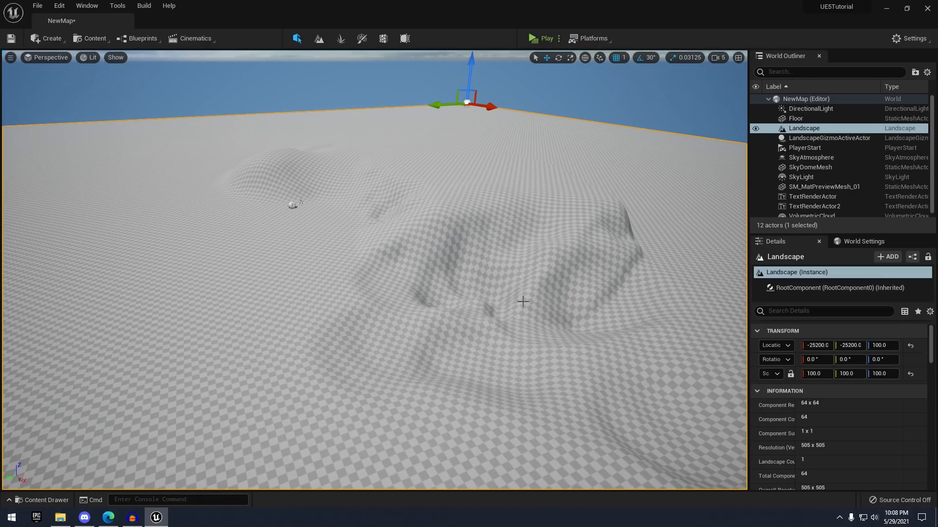
pyautogui.moveTo(522, 302); pyautogui.dragTo(523, 302, button='right')
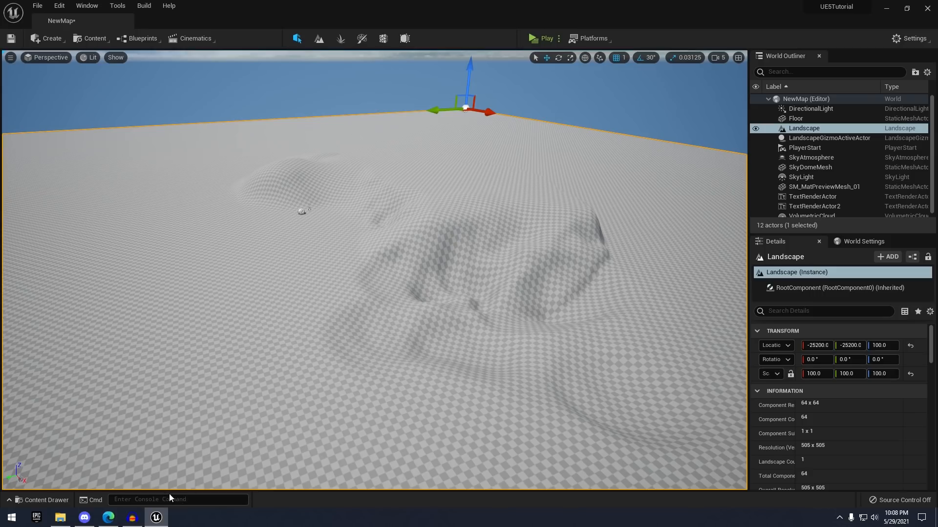
pyautogui.moveTo(149, 514)
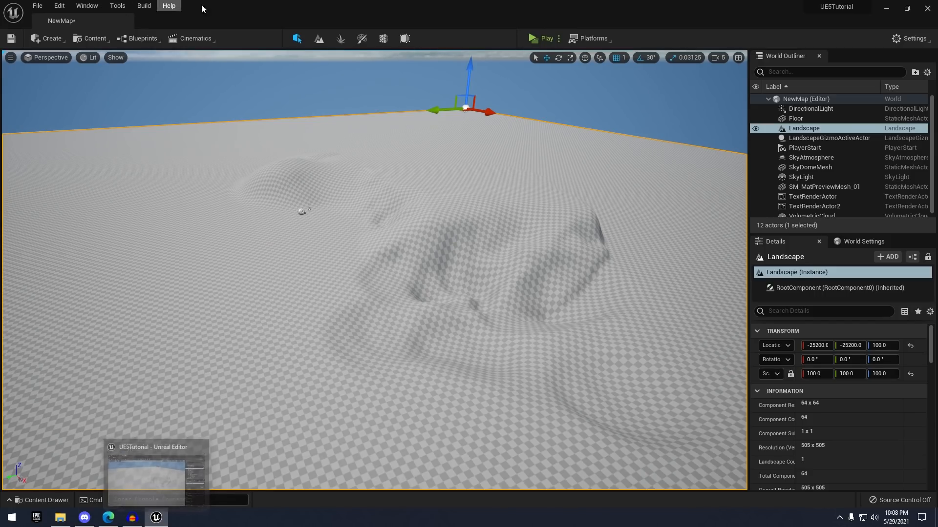
pyautogui.click(89, 39)
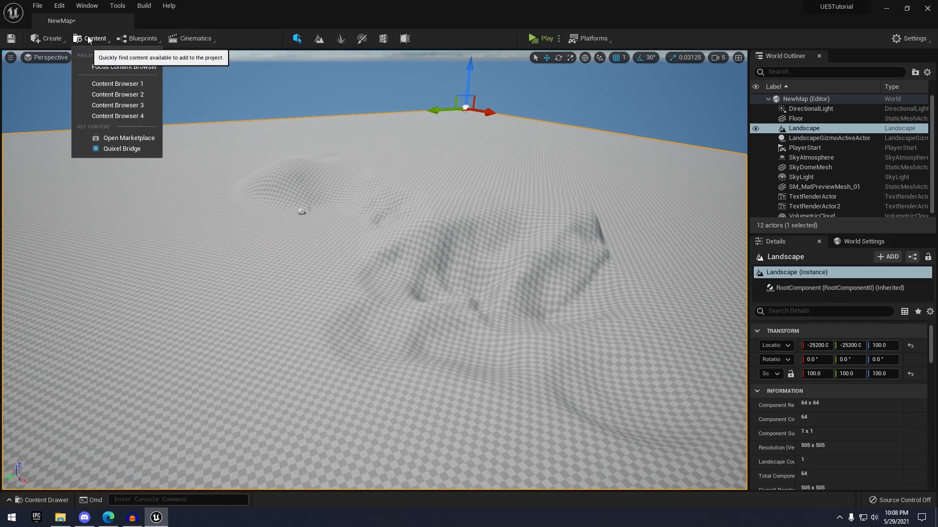
pyautogui.click(116, 150)
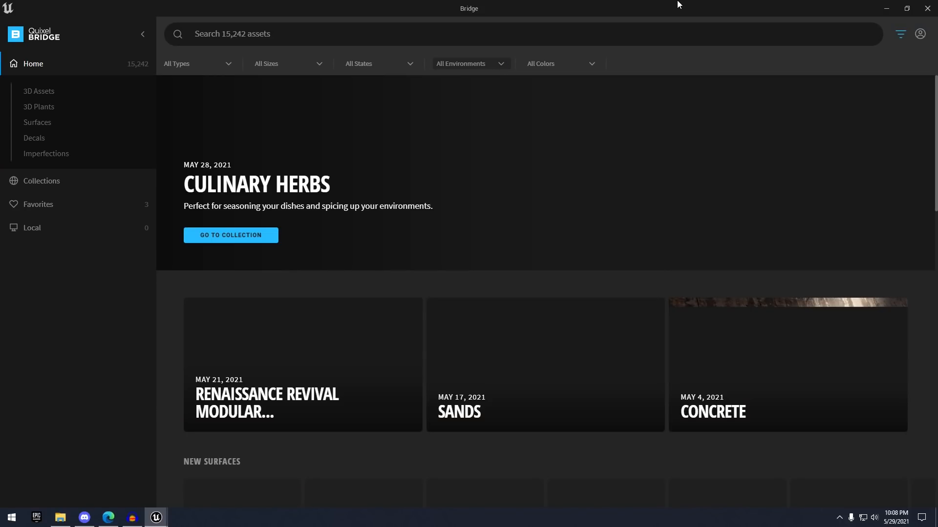
pyautogui.scroll(-2, 638, 125)
pyautogui.scroll(2, 628, 129)
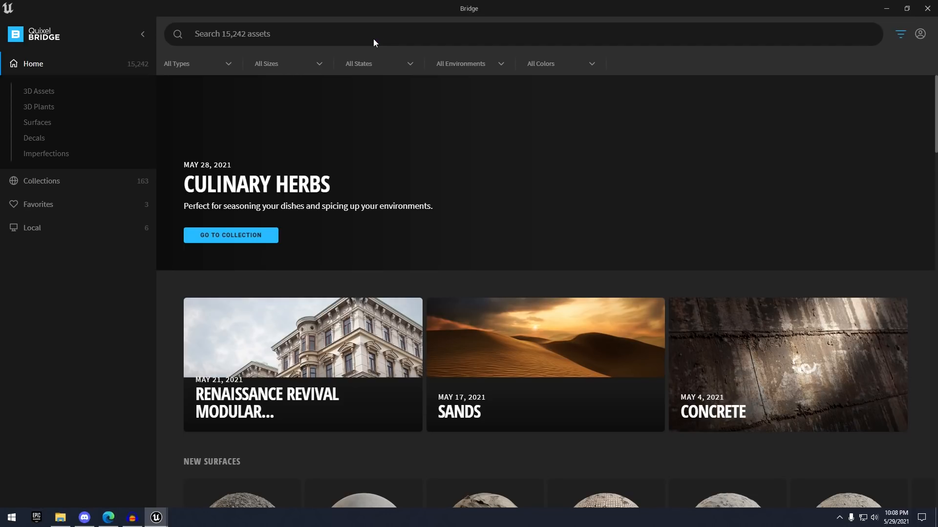
# Search for grass, download the Clover Patches on Grass surface at High Quality and export it to the project
pyautogui.write('grass')
pyautogui.press('Return')
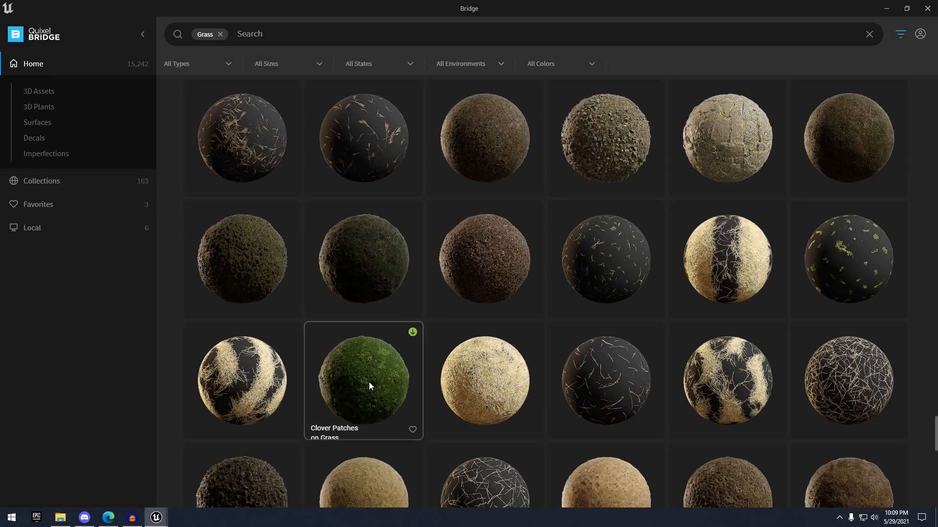
pyautogui.click(376, 364)
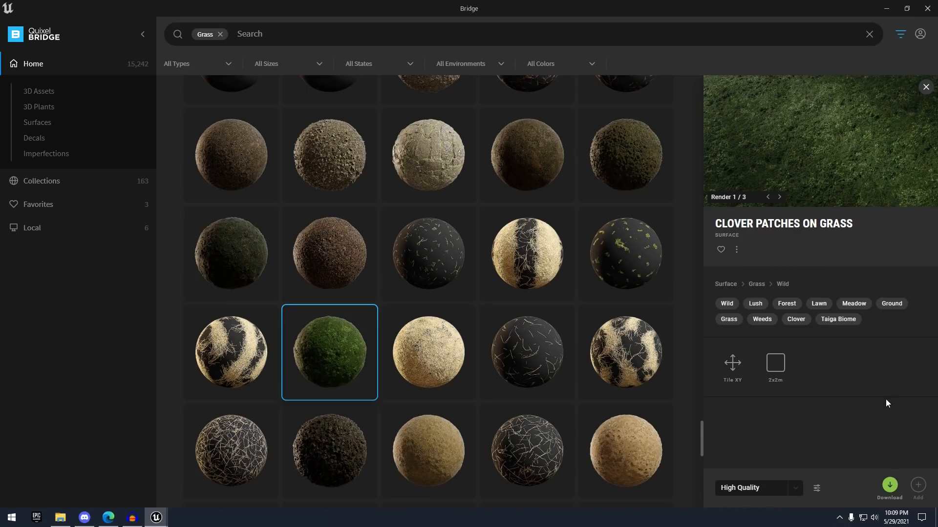
pyautogui.click(892, 486)
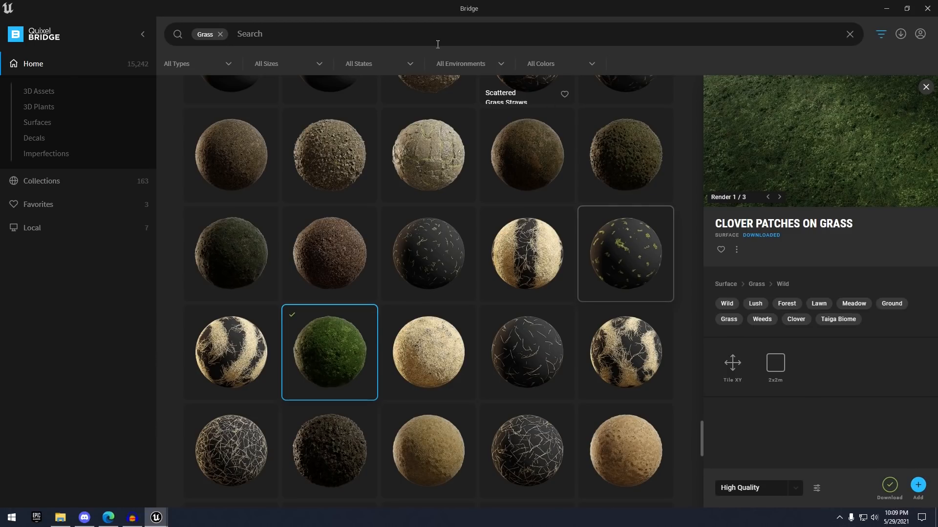
pyautogui.scroll(-2, 537, 307)
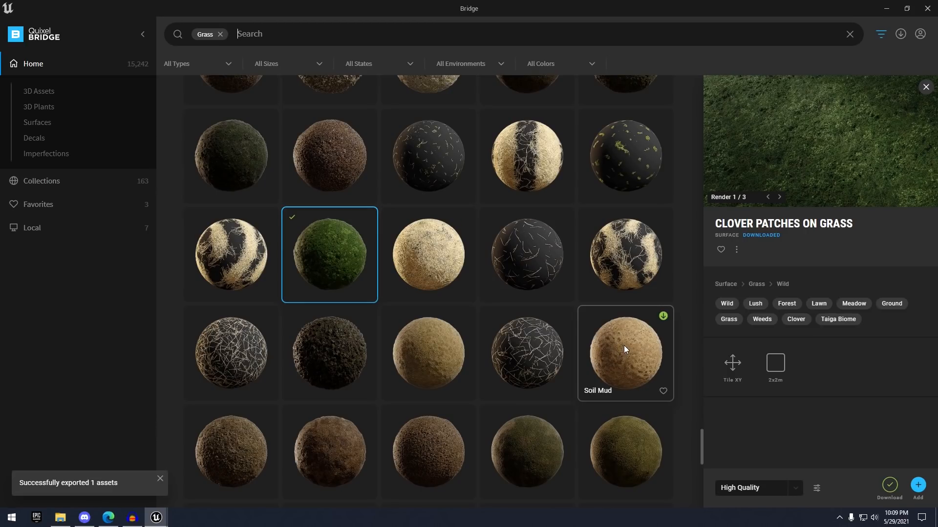
# Search for sand, download the Thai Rippled Sand surface at High Quality and export it to the project
pyautogui.scroll(3, 477, 256)
pyautogui.scroll(2, 483, 257)
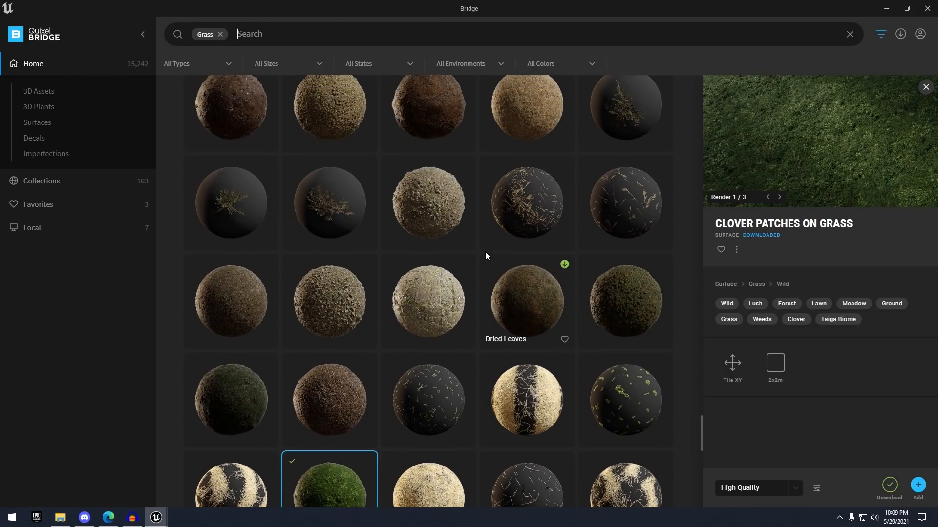
pyautogui.click(220, 35)
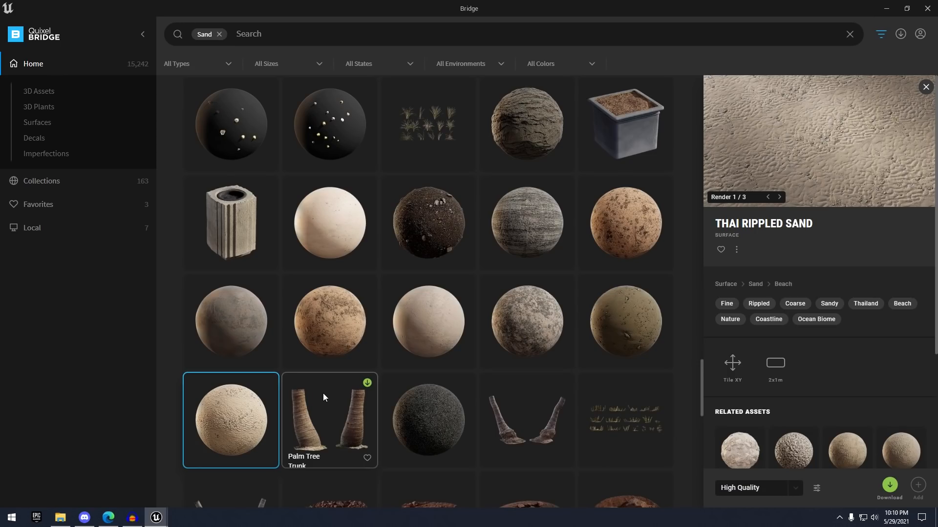
pyautogui.scroll(-1, 386, 309)
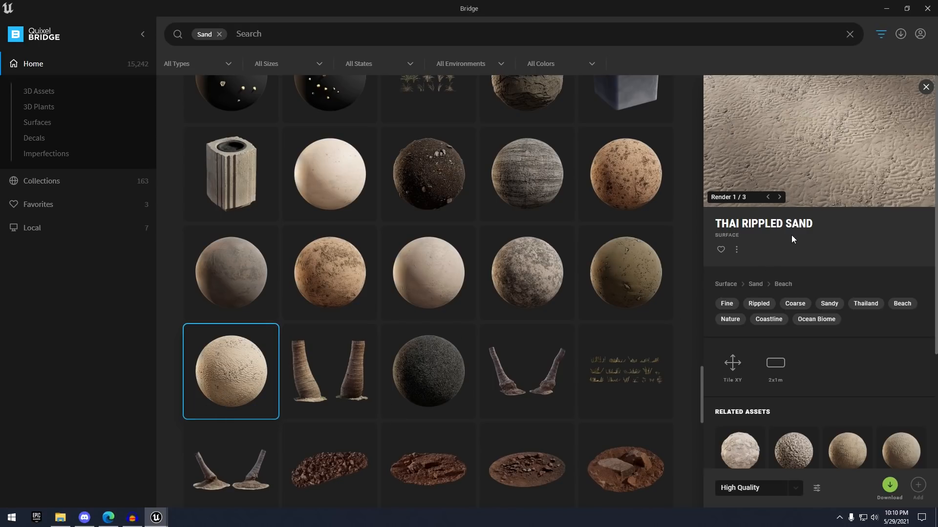
pyautogui.scroll(-1, 801, 303)
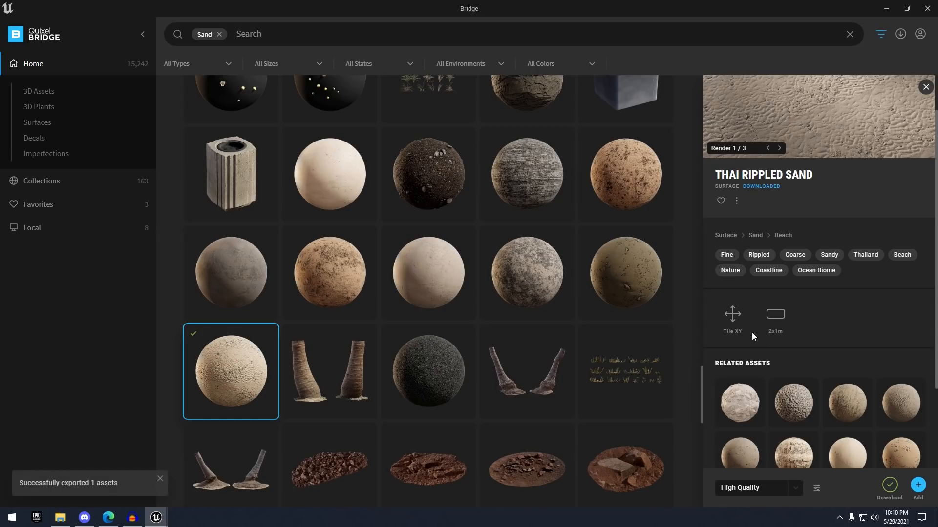
# Replace the sand search with rock and narrow the results to surfaces
pyautogui.click(220, 34)
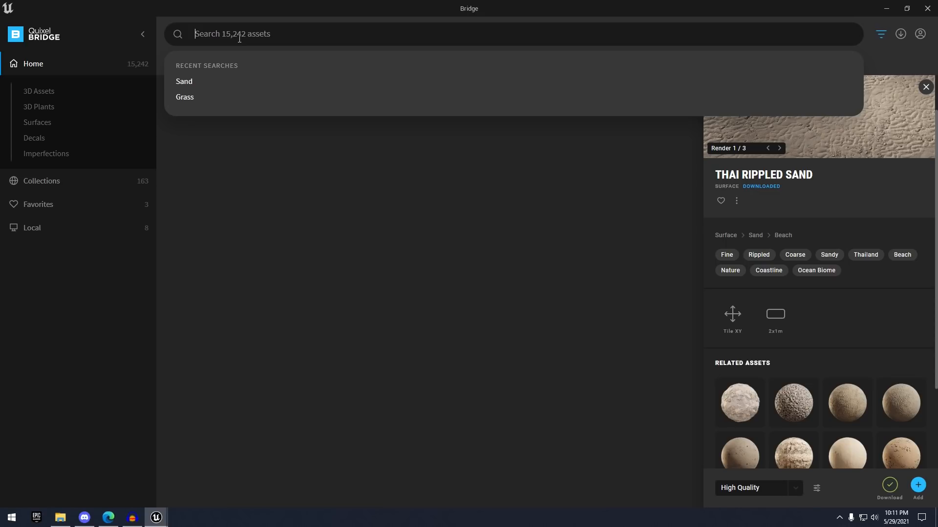
pyautogui.write('rock')
pyautogui.press('Return')
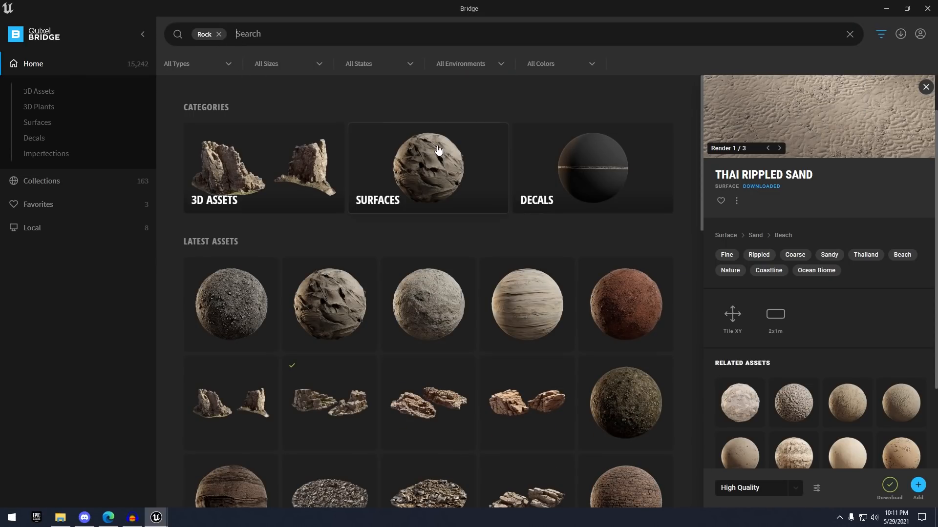
pyautogui.click(427, 157)
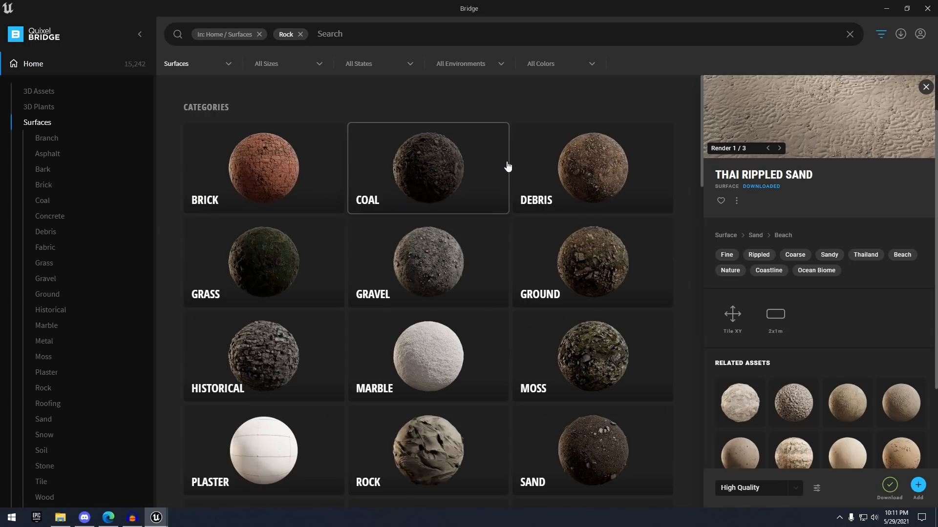
# Find the Layered Rock Cliff surface, download it at High Quality and export it to the project
pyautogui.scroll(-1, 459, 176)
pyautogui.scroll(-4, 435, 203)
pyautogui.scroll(-7, 435, 201)
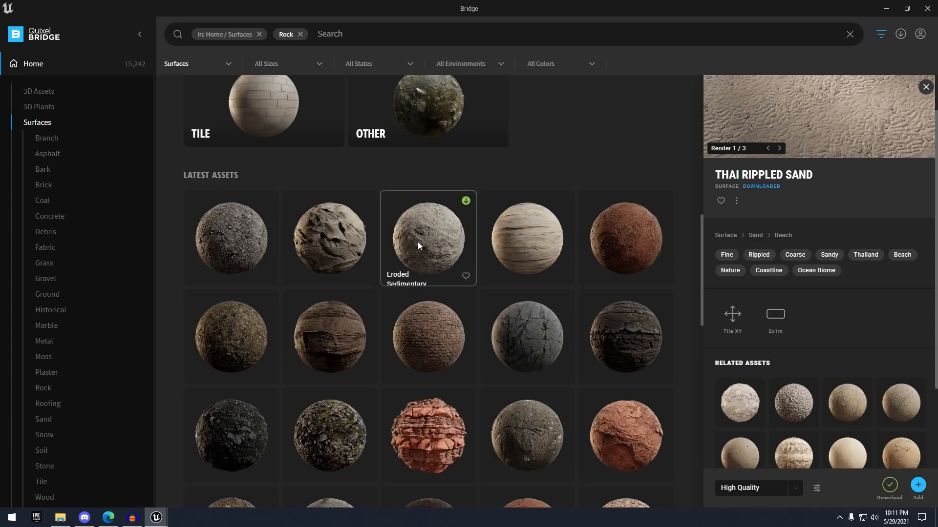
pyautogui.click(217, 227)
pyautogui.scroll(1, 521, 268)
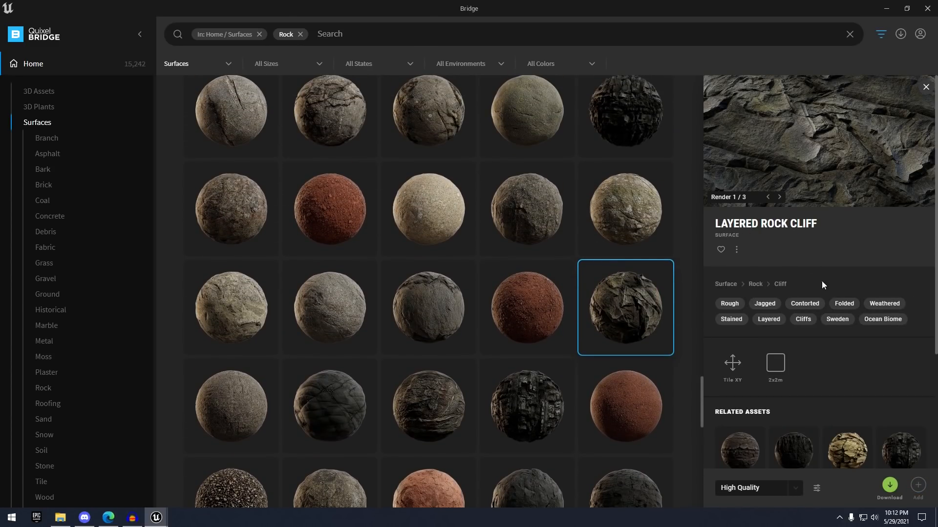
pyautogui.click(891, 485)
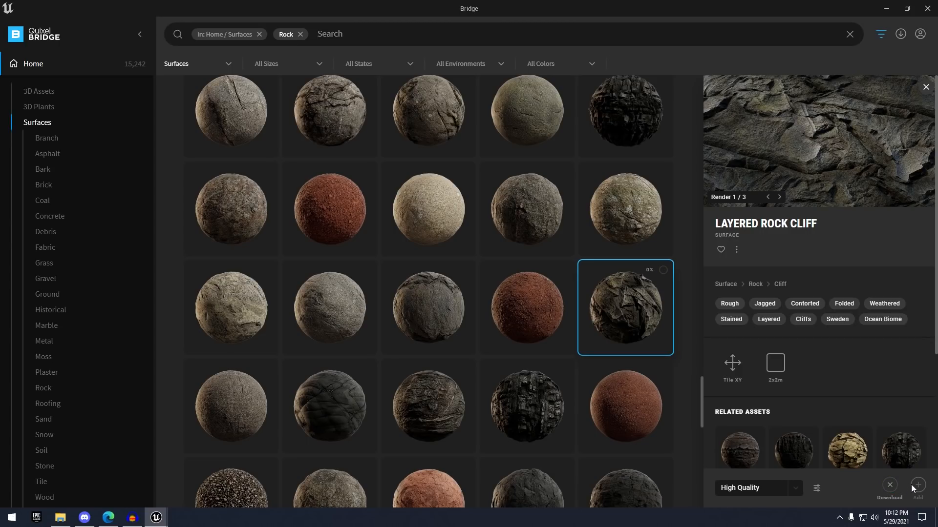
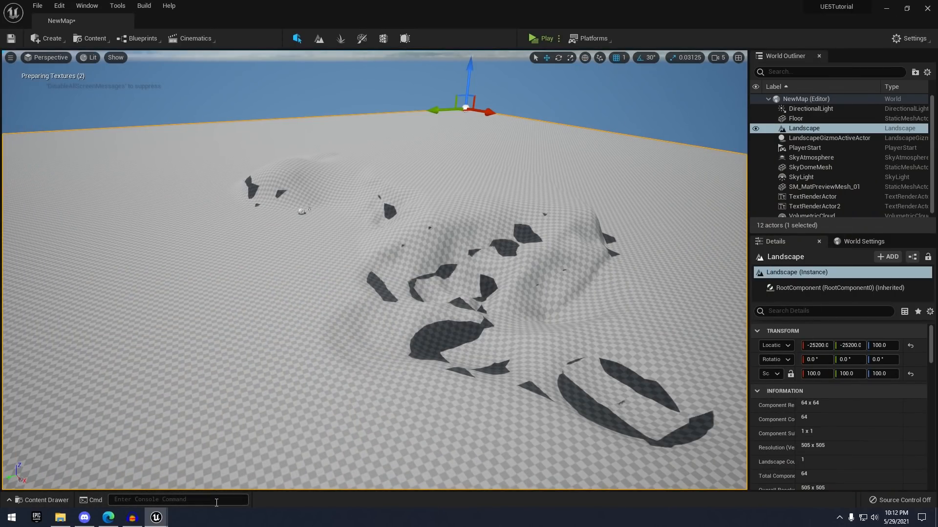
# Dock the content browser in the editor layout and check the imported Layered Rock Cliff and Thai Rippled Sand folders
pyautogui.click(56, 502)
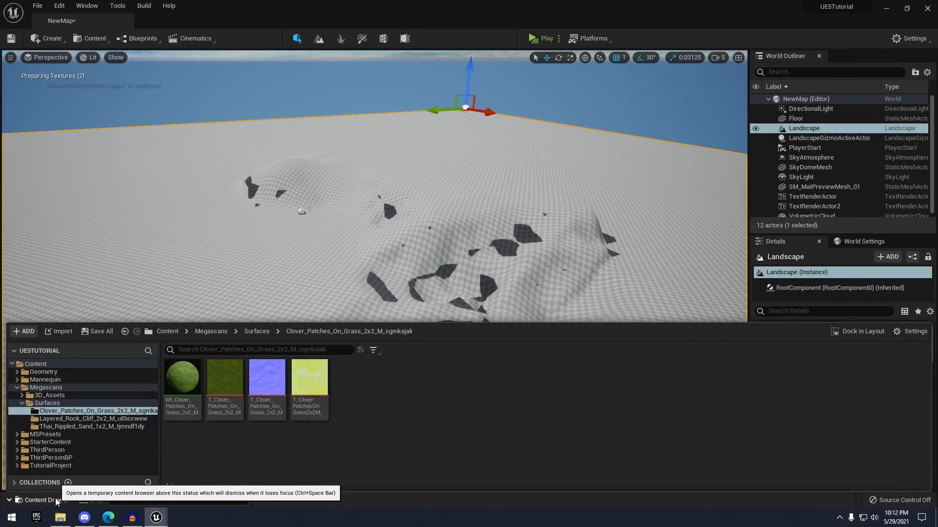
pyautogui.click(863, 332)
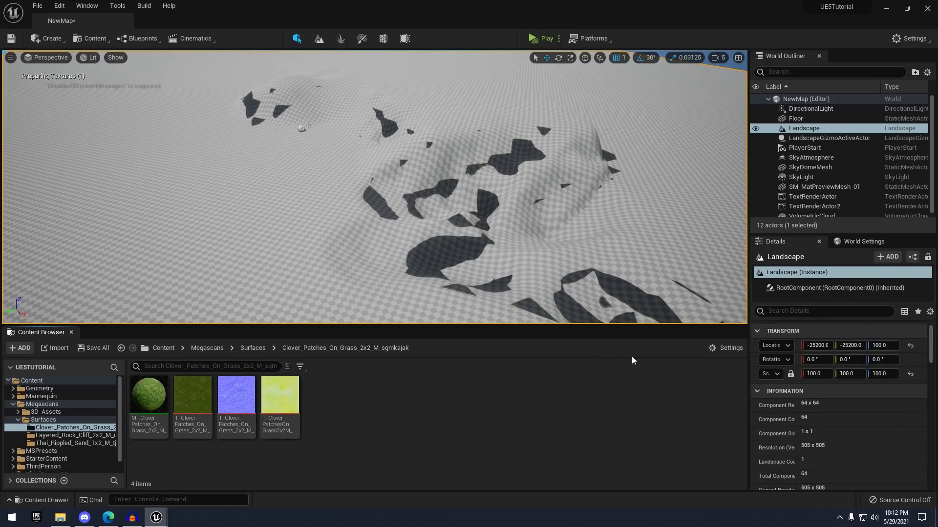
pyautogui.press('f')
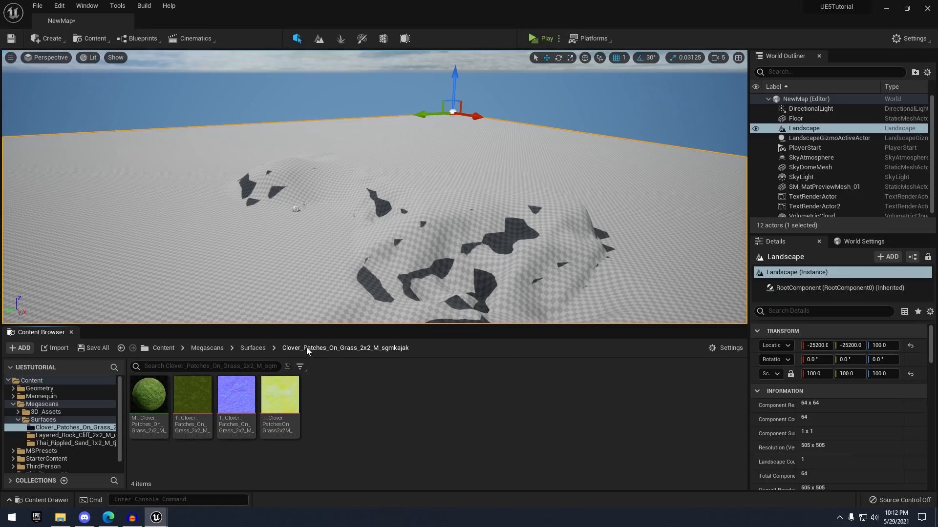
pyautogui.click(60, 435)
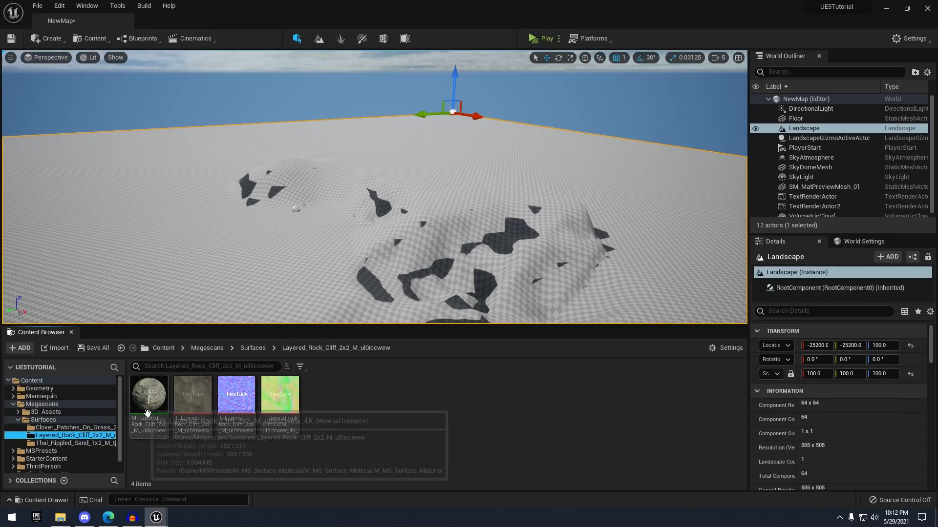
pyautogui.click(72, 444)
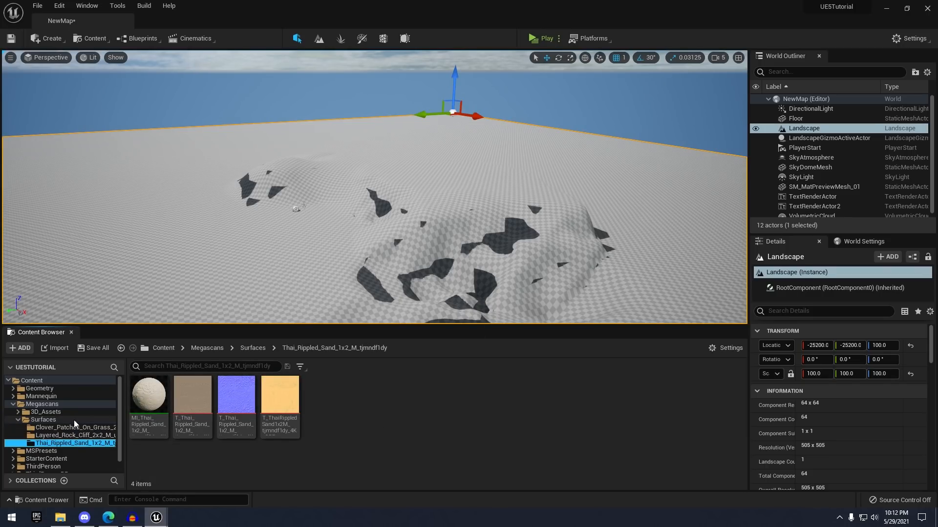
# Create a material named Landscape_M in TutorialProject's Materials folder and open it docked as a tab beside the level
pyautogui.click(50, 381)
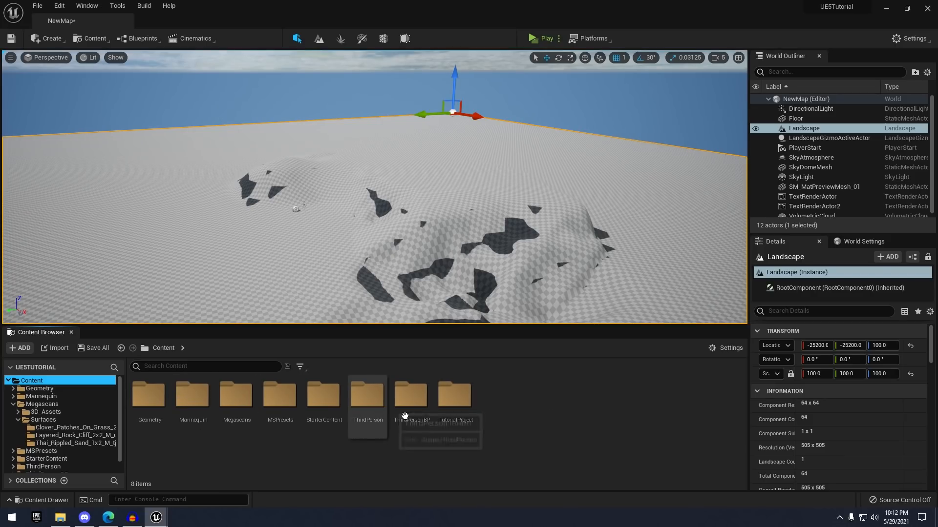
pyautogui.doubleClick(454, 400)
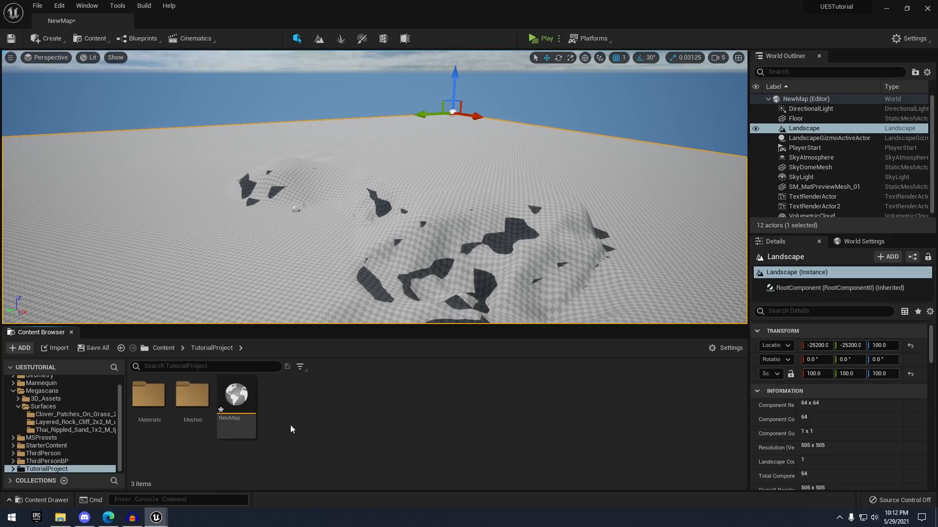
pyautogui.doubleClick(139, 411)
pyautogui.rightClick(344, 407)
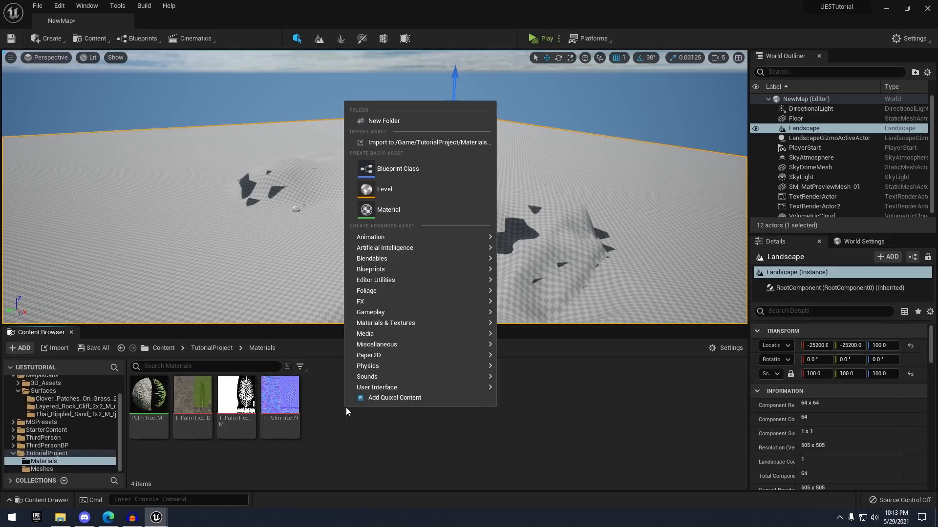
pyautogui.click(412, 204)
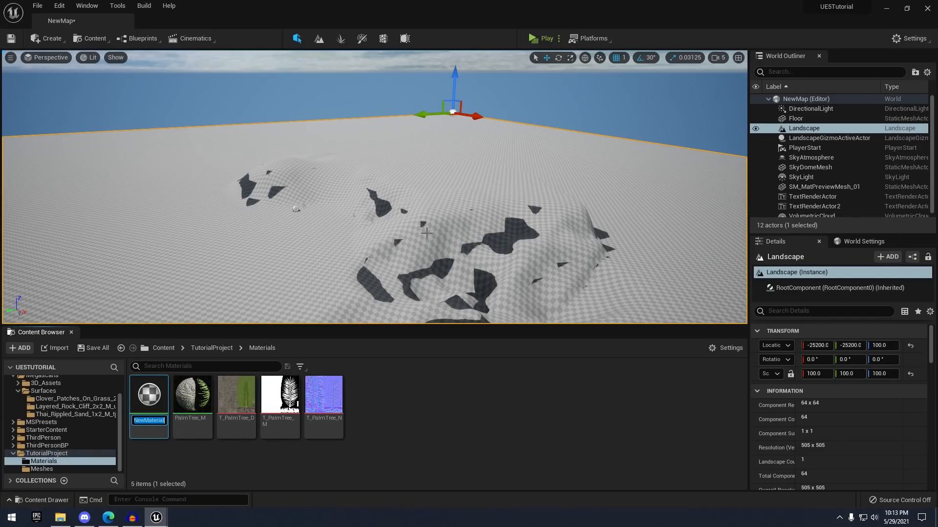
pyautogui.write('L')
pyautogui.write('andscape_M')
pyautogui.press('Return')
pyautogui.doubleClick(158, 416)
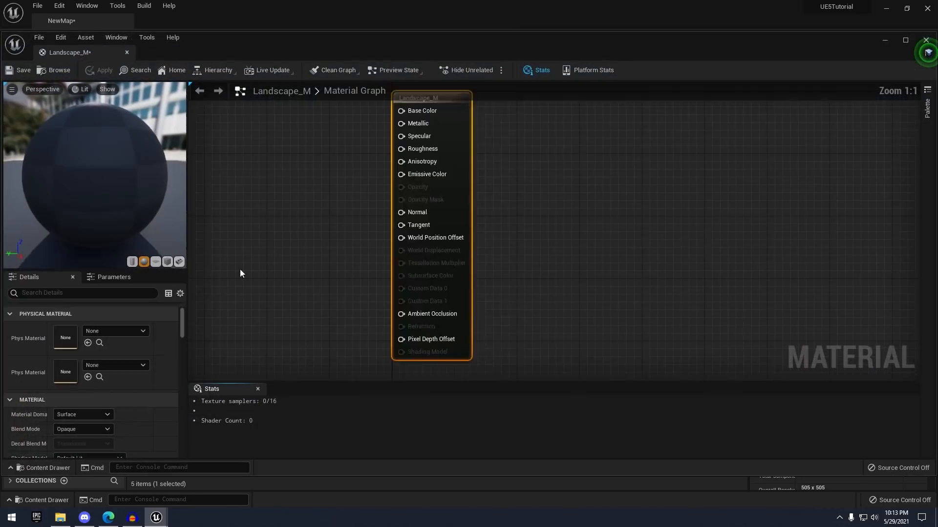
pyautogui.moveTo(82, 52); pyautogui.dragTo(240, 19)
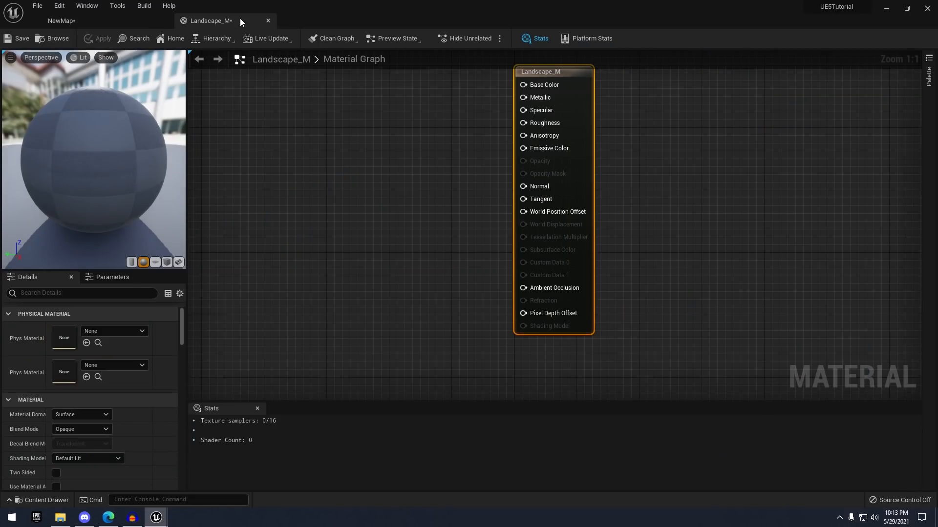
# Add a LandscapeLayerBlend node to the material graph beside the Landscape_M output node
pyautogui.moveTo(404, 112); pyautogui.dragTo(487, 167, button='right')
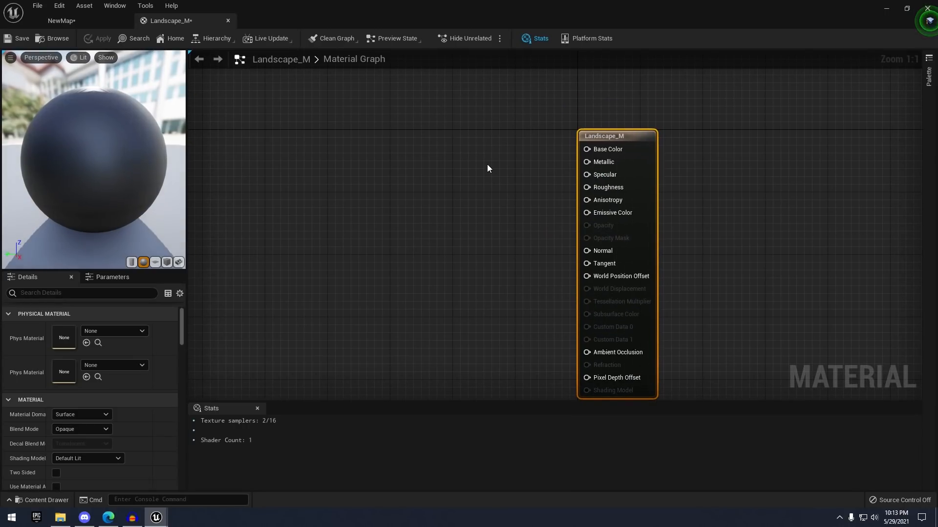
pyautogui.scroll(-2, 467, 163)
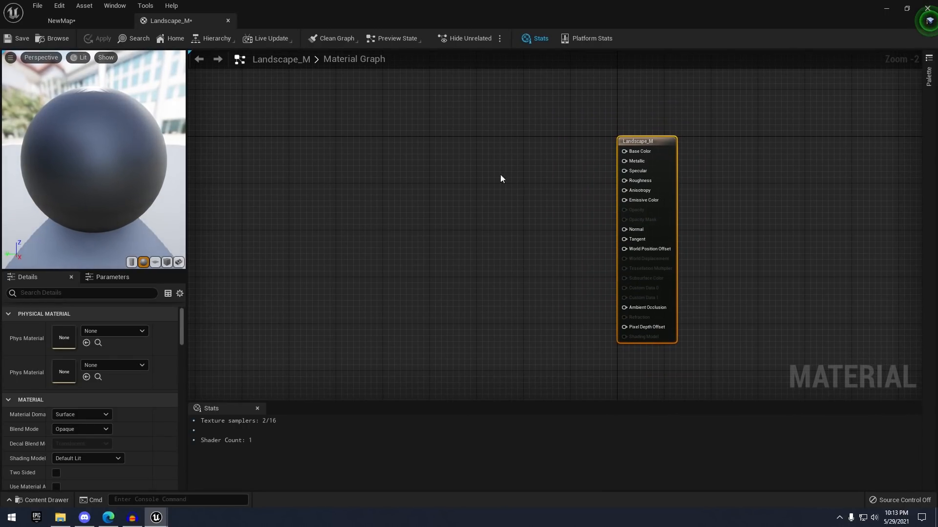
pyautogui.scroll(2, 511, 184)
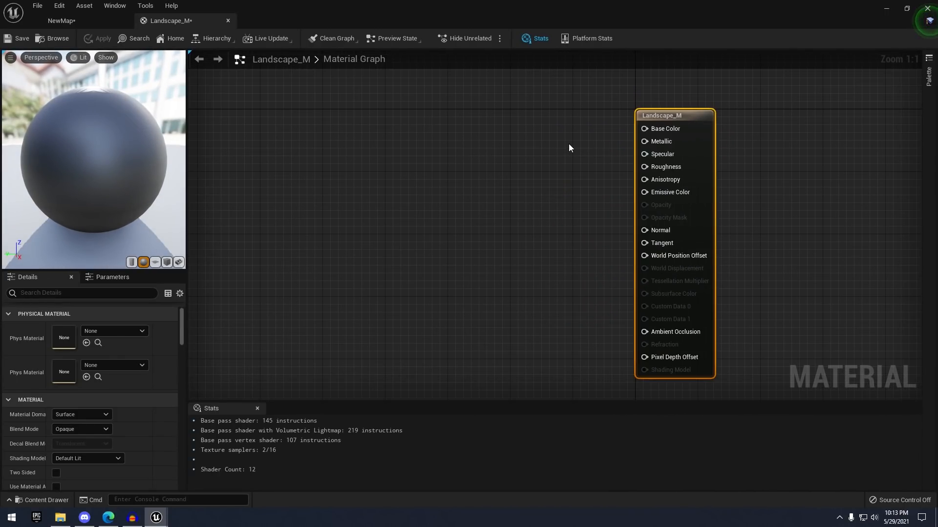
pyautogui.moveTo(568, 144); pyautogui.dragTo(556, 166, button='right')
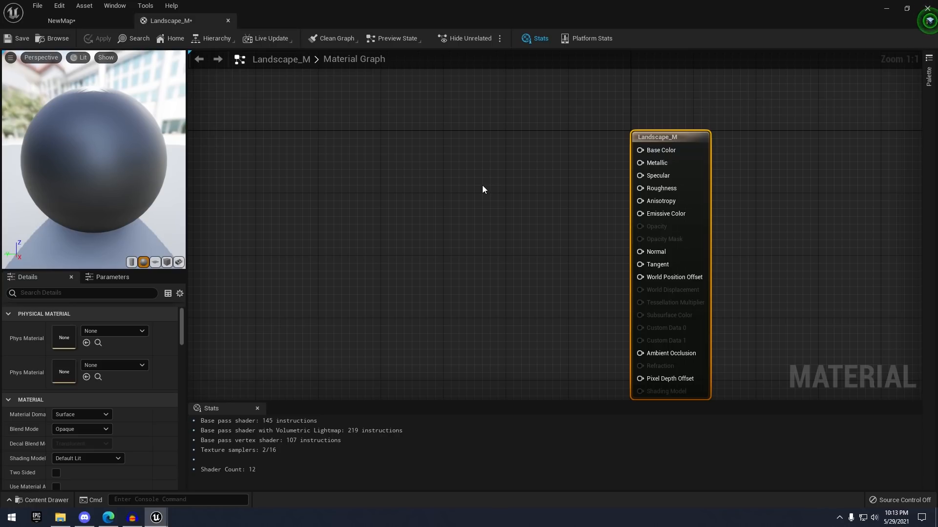
pyautogui.moveTo(540, 176); pyautogui.dragTo(577, 183, button='right')
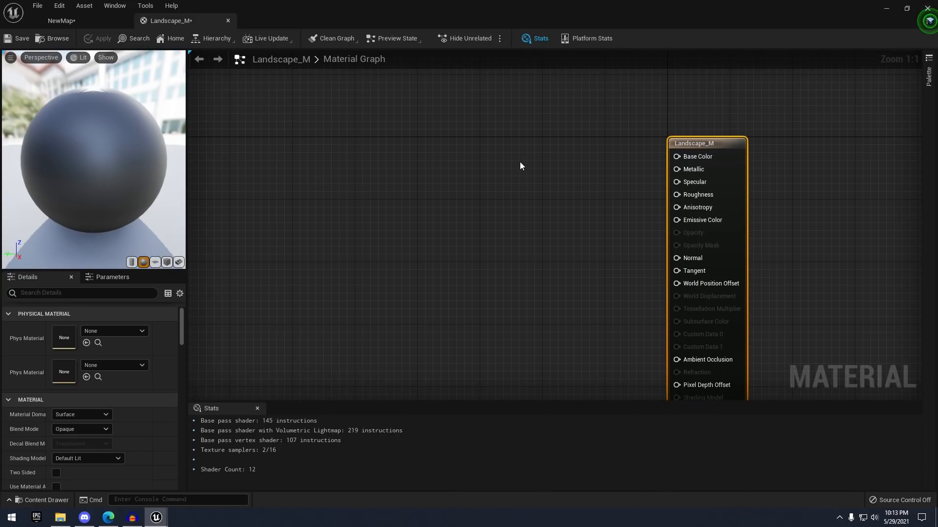
pyautogui.rightClick(536, 176)
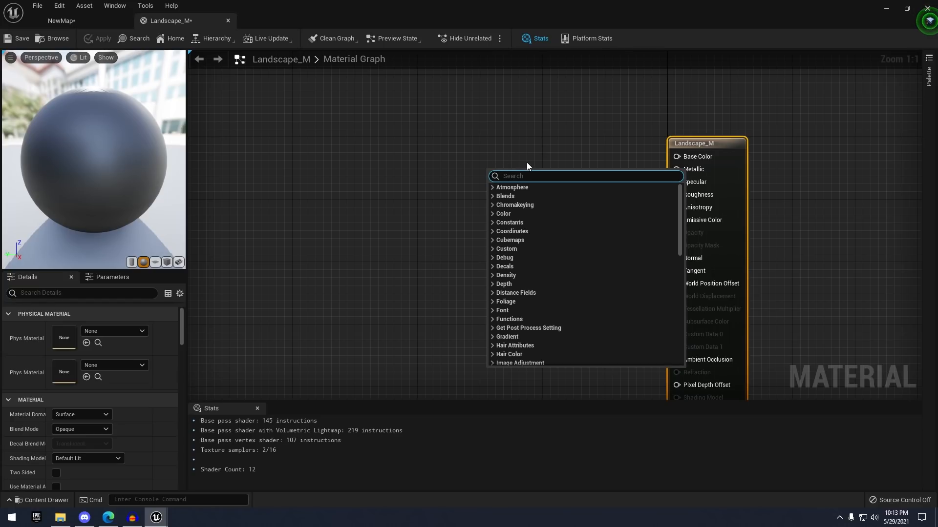
pyautogui.write('landsc')
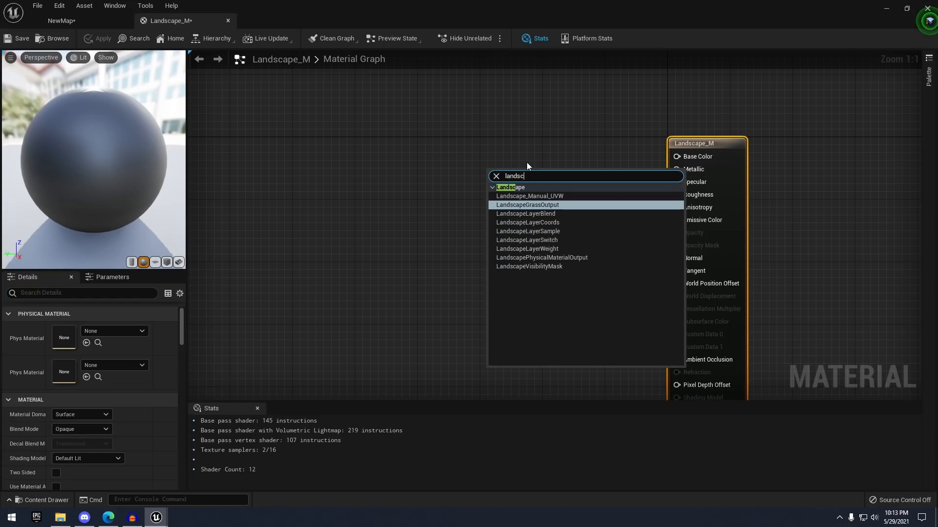
pyautogui.press('Return')
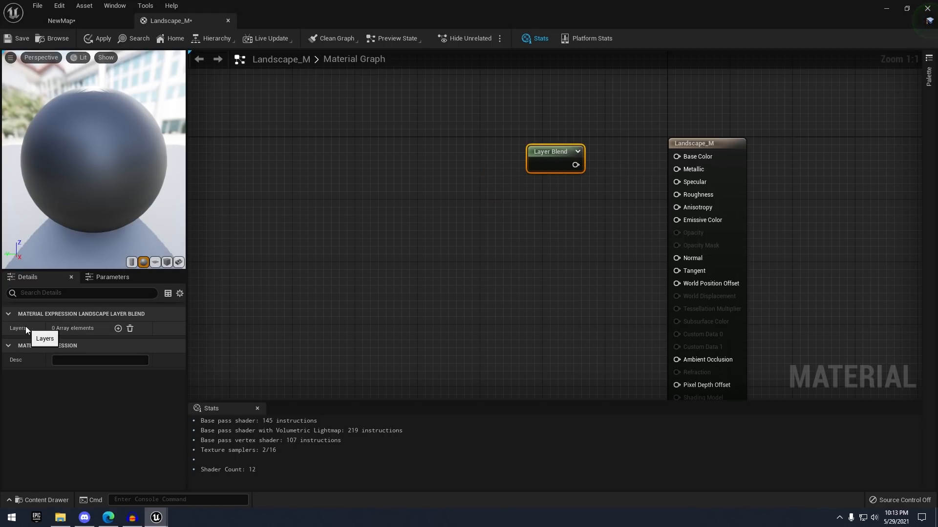
# Add four layers to the Layer Blend node
pyautogui.click(117, 328)
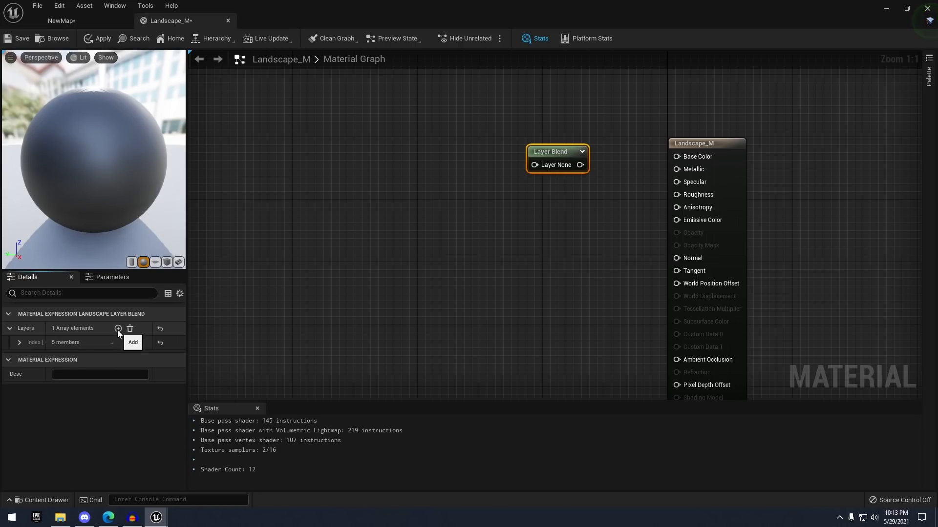
pyautogui.click(118, 329)
pyautogui.click(118, 329)
pyautogui.click(118, 328)
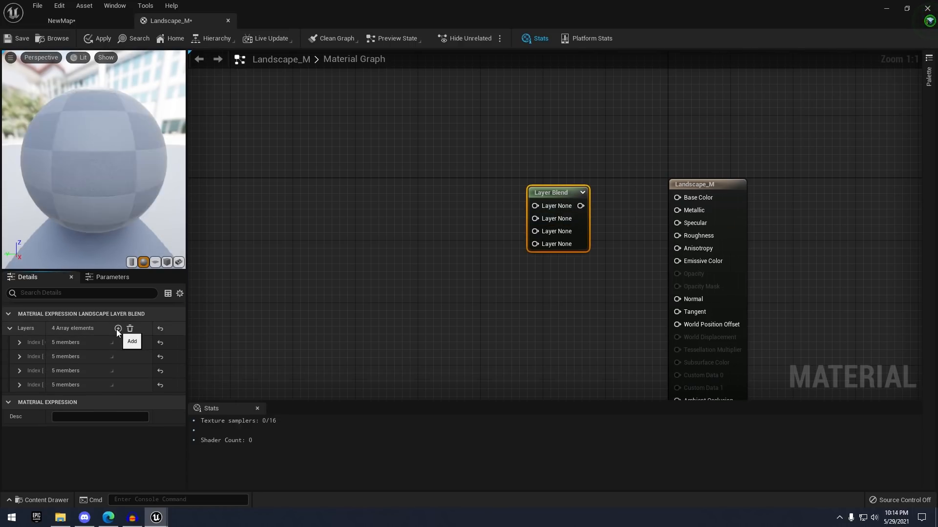
# Name the first layer of the Layer Blend node Sand
pyautogui.click(19, 343)
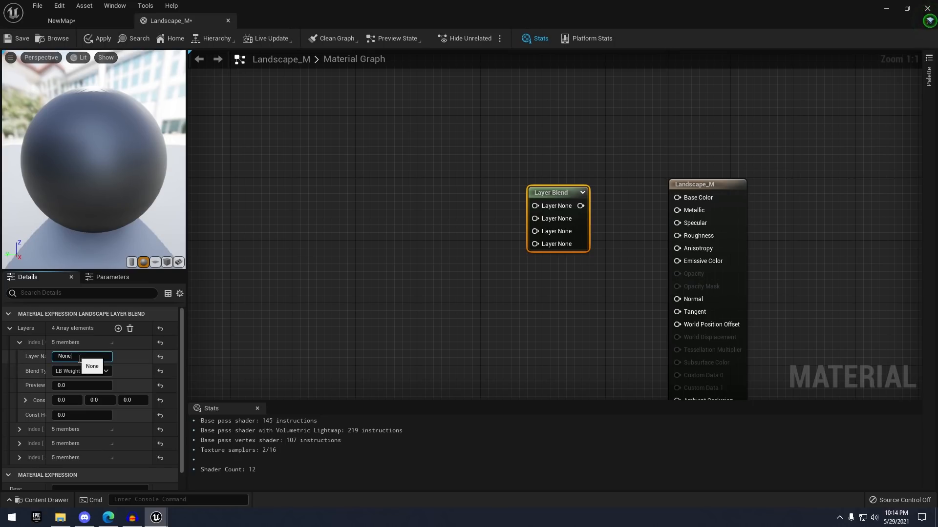
pyautogui.click(58, 356)
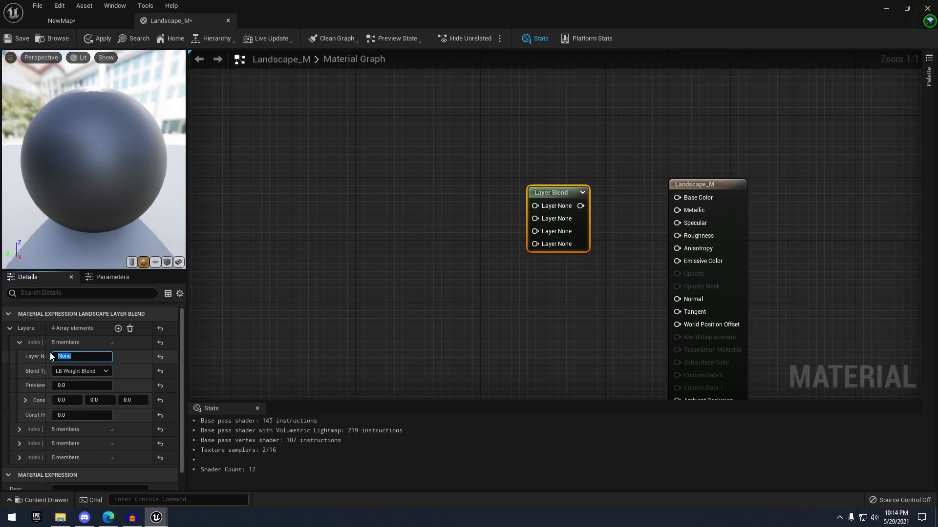
pyautogui.write('Sand')
pyautogui.press('Return')
pyautogui.click(19, 343)
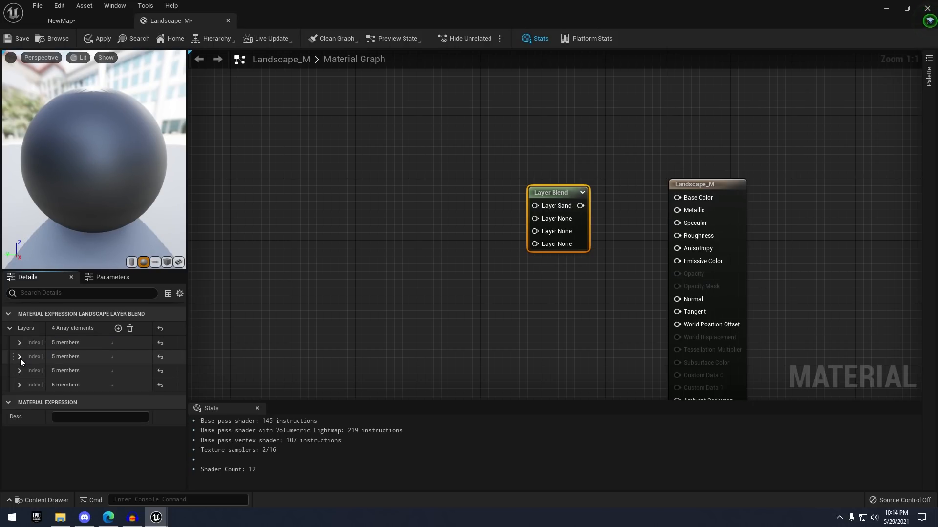
# Name the second layer of the Layer Blend node Rock
pyautogui.click(19, 358)
pyautogui.moveTo(82, 371); pyautogui.dragTo(21, 371)
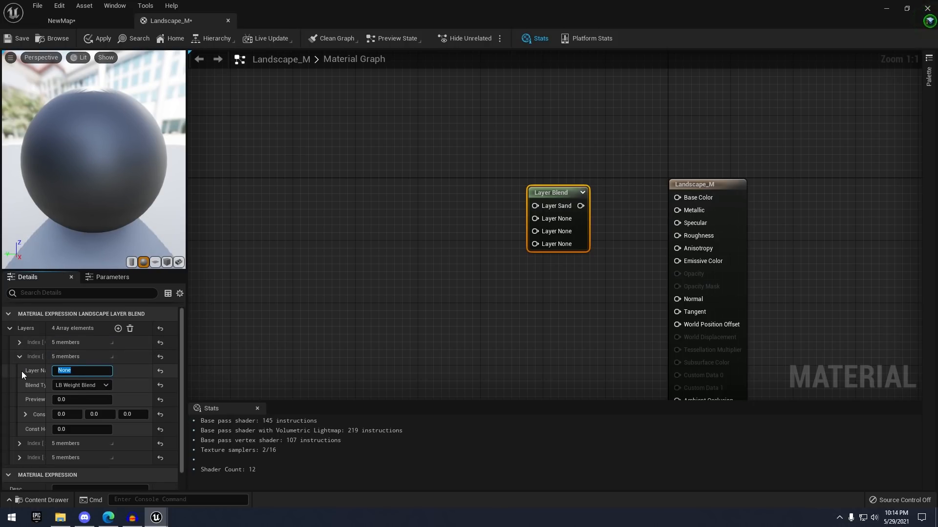
pyautogui.write('Rock')
pyautogui.press('Return')
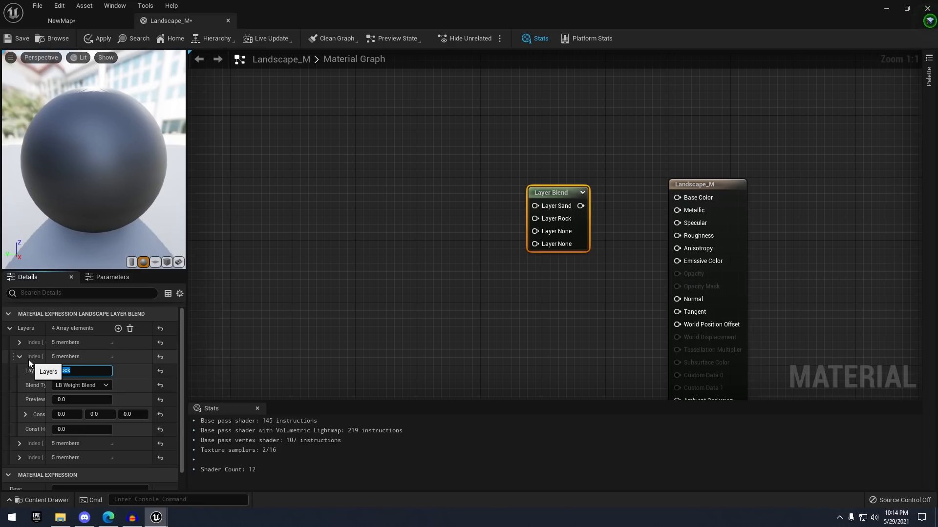
pyautogui.click(20, 357)
# Name the third layer of the Layer Blend node Grass
pyautogui.click(19, 370)
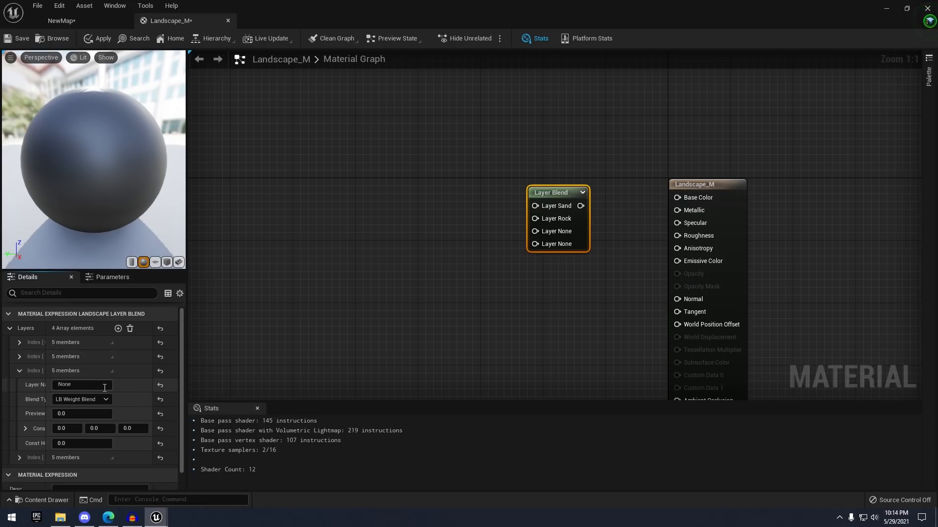
pyautogui.moveTo(81, 385); pyautogui.dragTo(3, 384)
pyautogui.write('Grass')
pyautogui.press('Return')
pyautogui.click(19, 372)
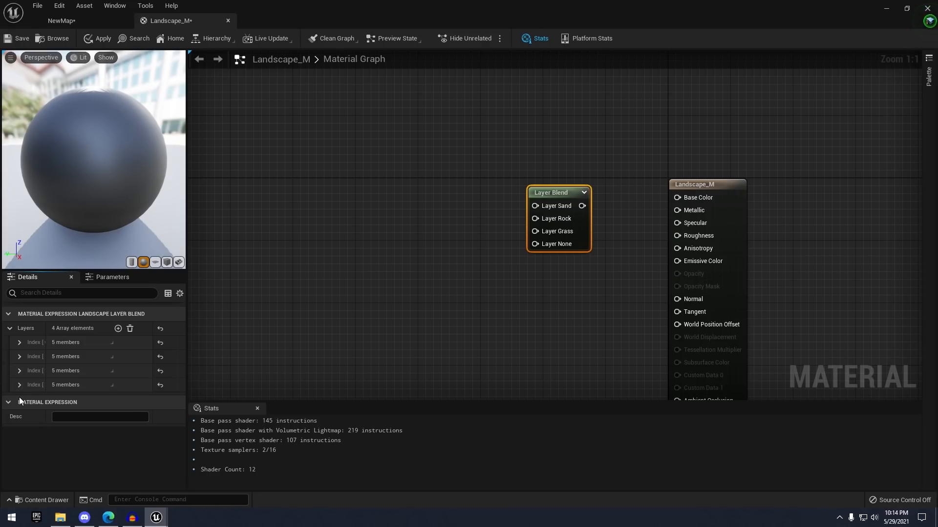
# Name the fourth layer of the Layer Blend node Auto and save the Landscape_M material
pyautogui.click(19, 385)
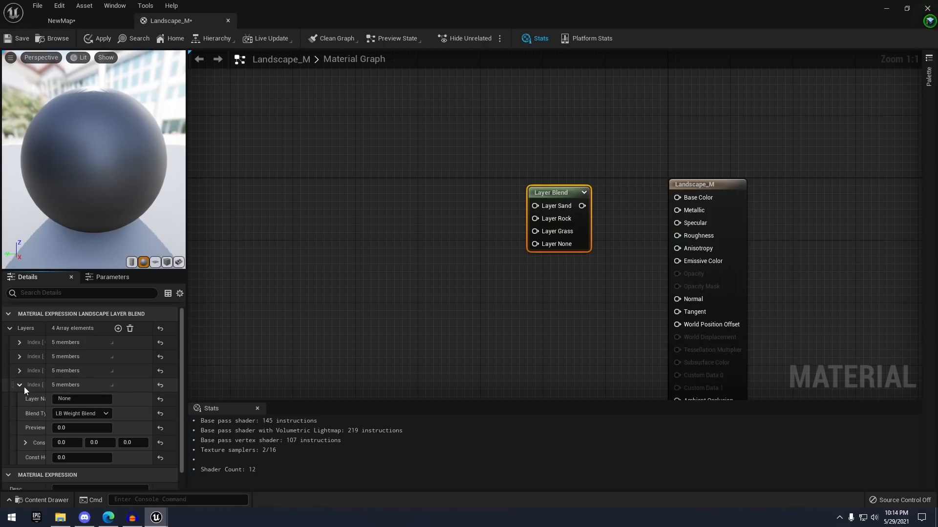
pyautogui.moveTo(81, 399); pyautogui.dragTo(16, 400)
pyautogui.write('Au')
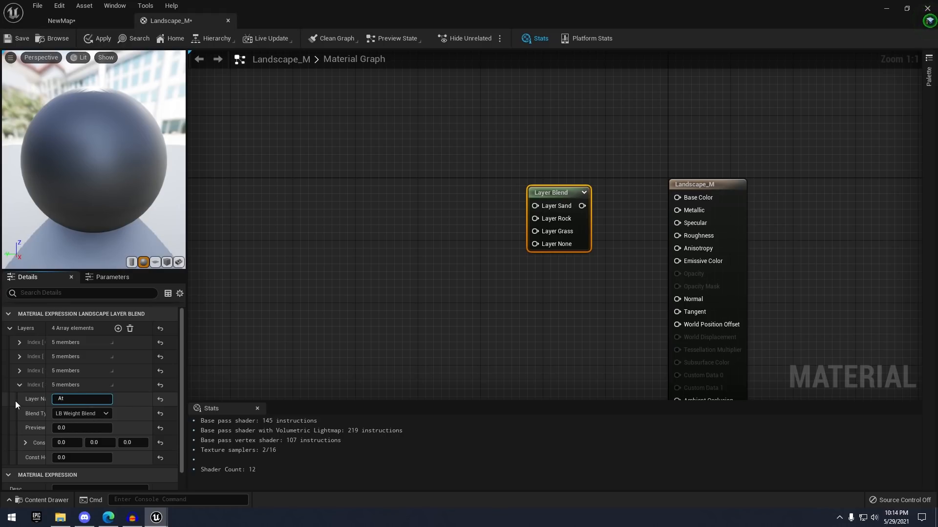
pyautogui.write('to')
pyautogui.press('Return')
pyautogui.click(19, 384)
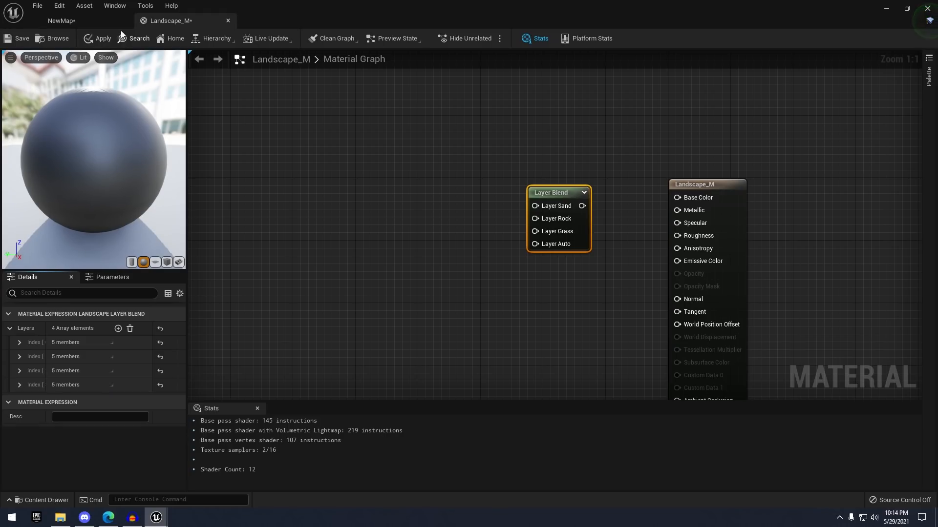
pyautogui.click(14, 39)
pyautogui.moveTo(477, 146); pyautogui.dragTo(496, 101, button='right')
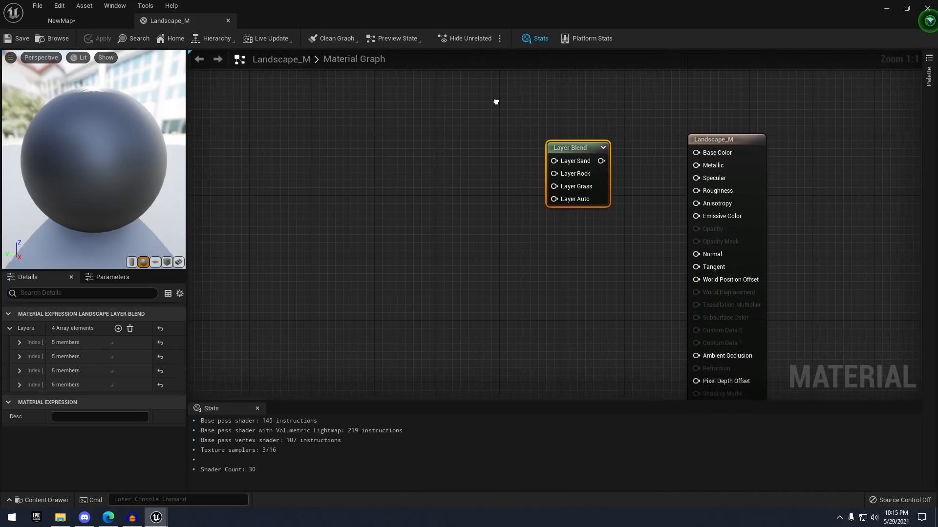
pyautogui.moveTo(546, 202); pyautogui.dragTo(468, 159, button='right')
pyautogui.moveTo(405, 180); pyautogui.dragTo(525, 202, button='right')
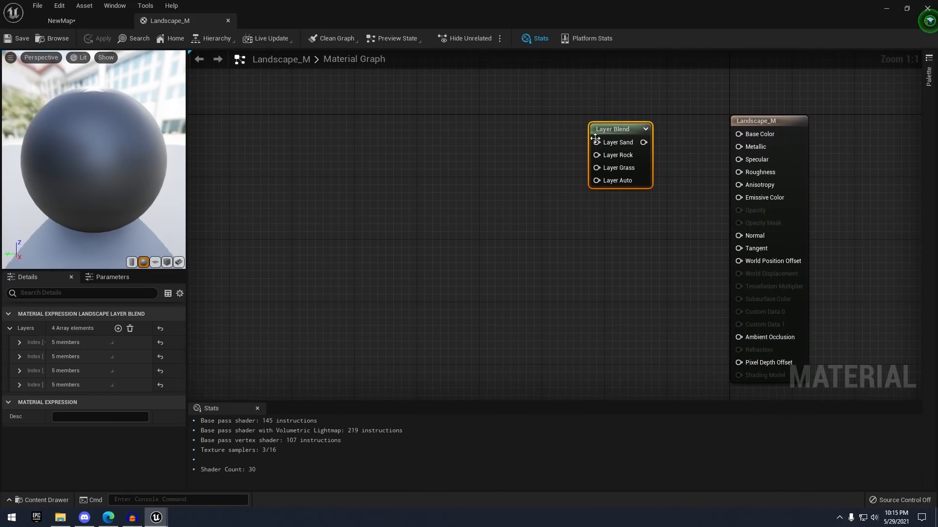
pyautogui.scroll(-2, 635, 171)
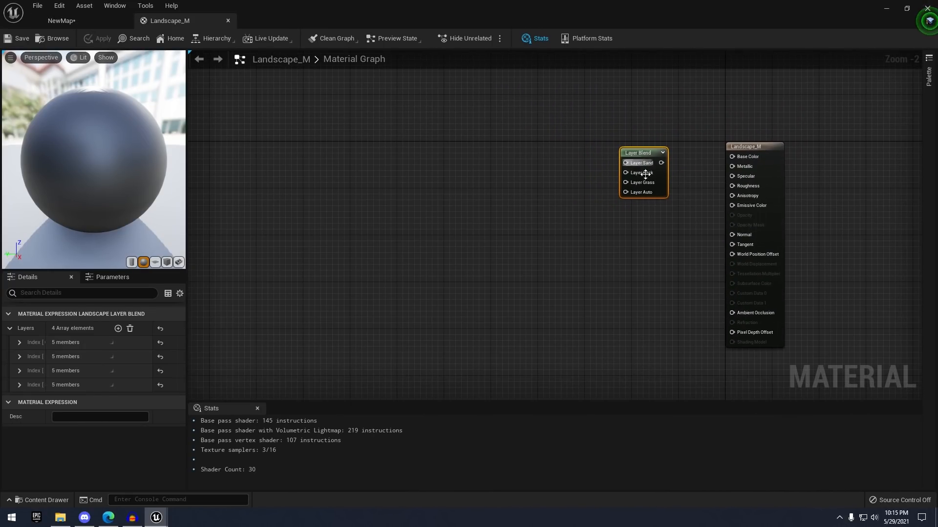
pyautogui.click(61, 20)
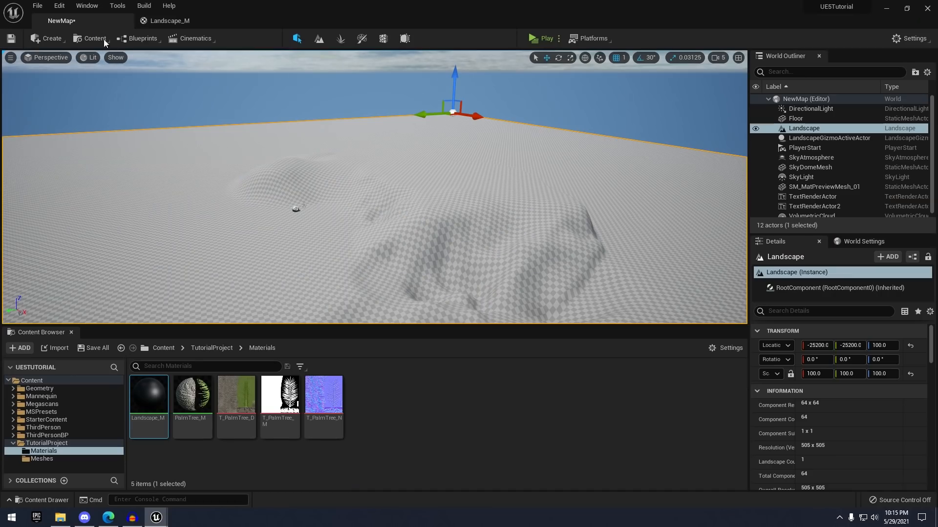
pyautogui.click(170, 21)
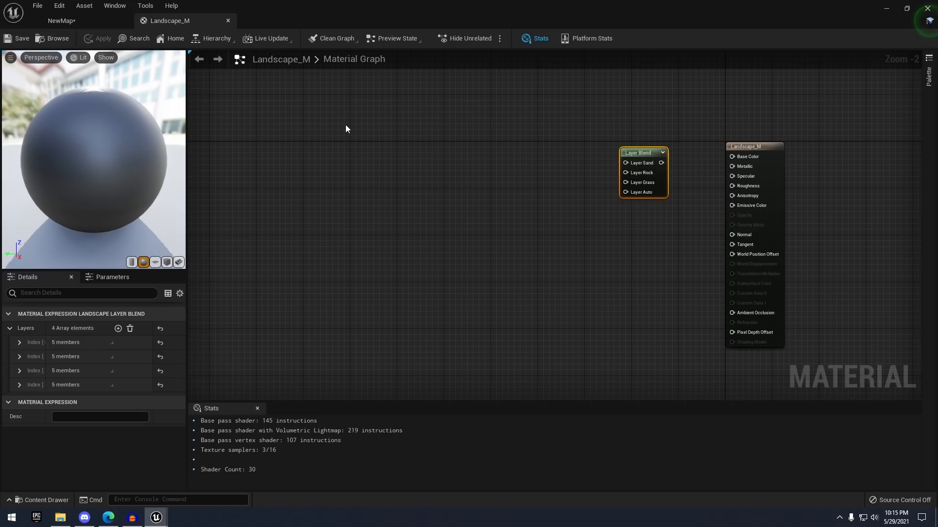
# Create a material function named Grass_MF in TutorialProject's Materials folder and open it
pyautogui.click(76, 19)
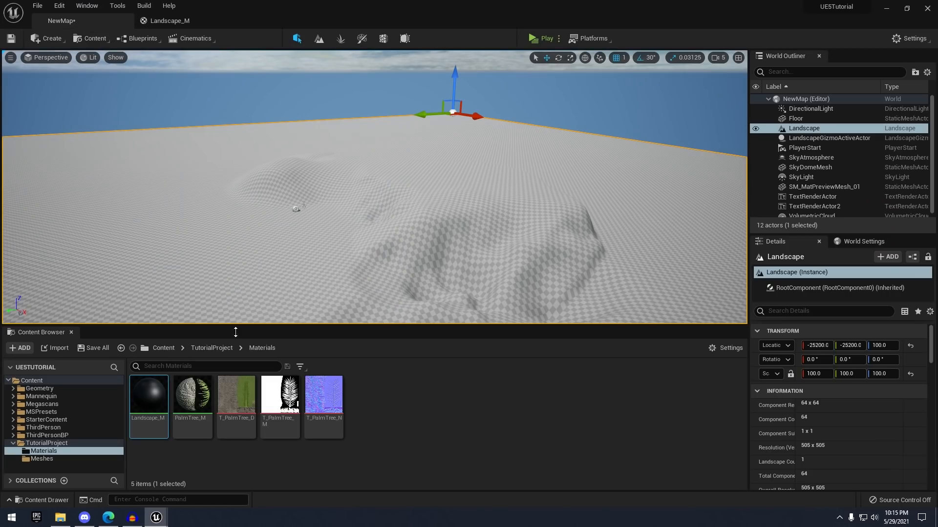
pyautogui.click(434, 403)
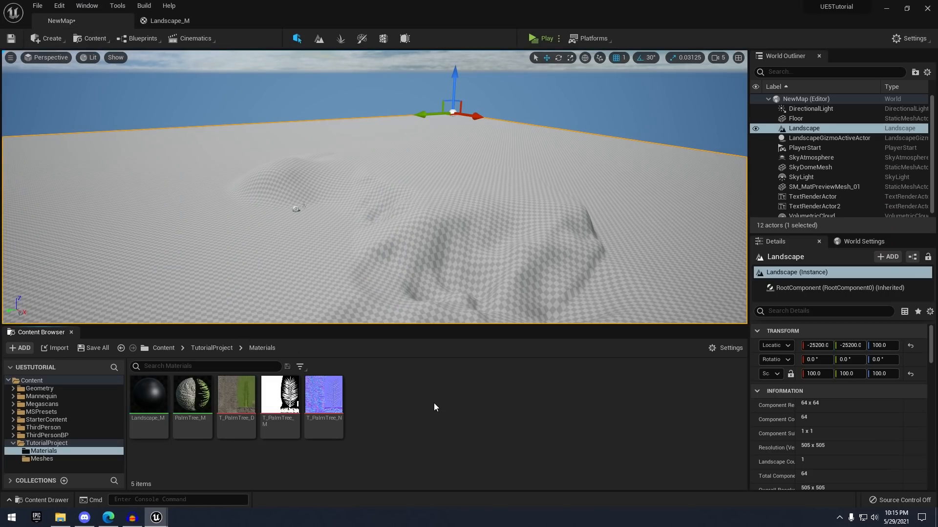
pyautogui.rightClick(396, 401)
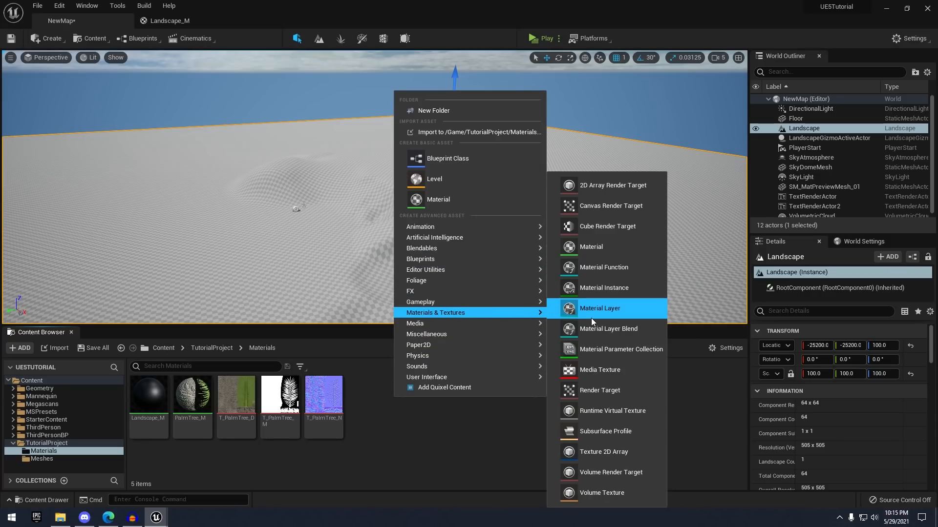
pyautogui.click(604, 265)
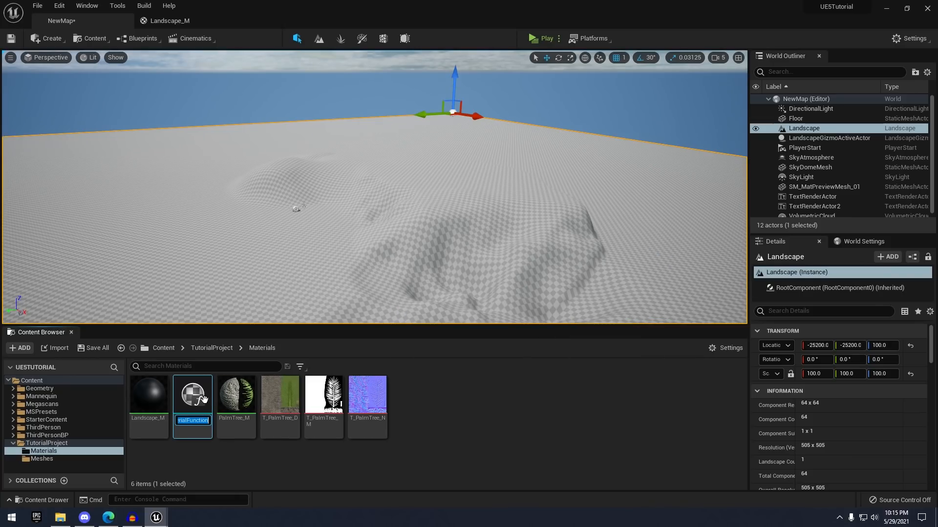
pyautogui.write('Grass_MF')
pyautogui.press('Return')
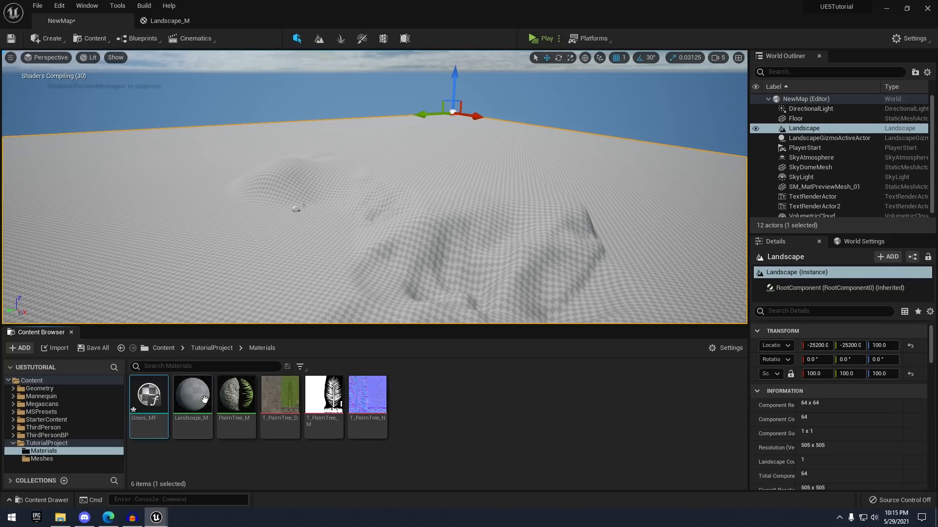
pyautogui.doubleClick(149, 395)
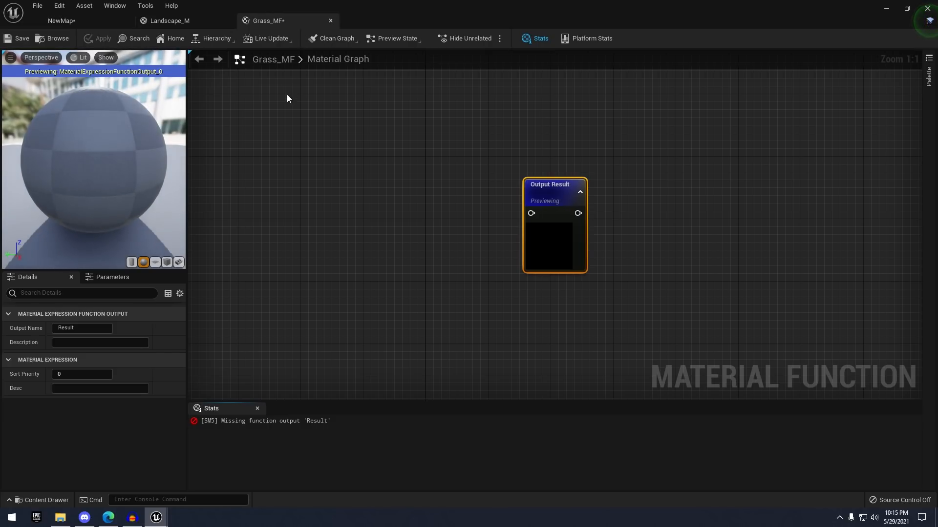
# Return to the level and open the Clover_Patches_On_Grass folder within the Megascans Surfaces folder
pyautogui.click(85, 22)
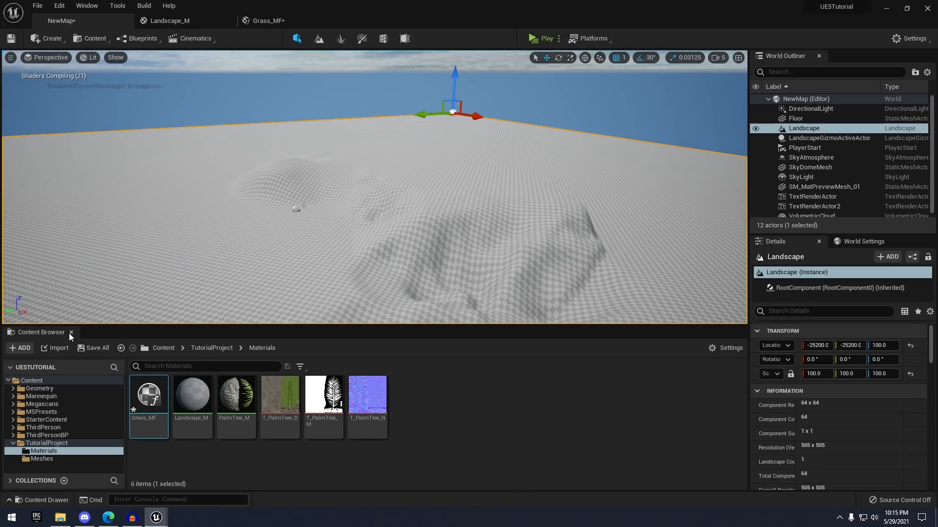
pyautogui.click(53, 419)
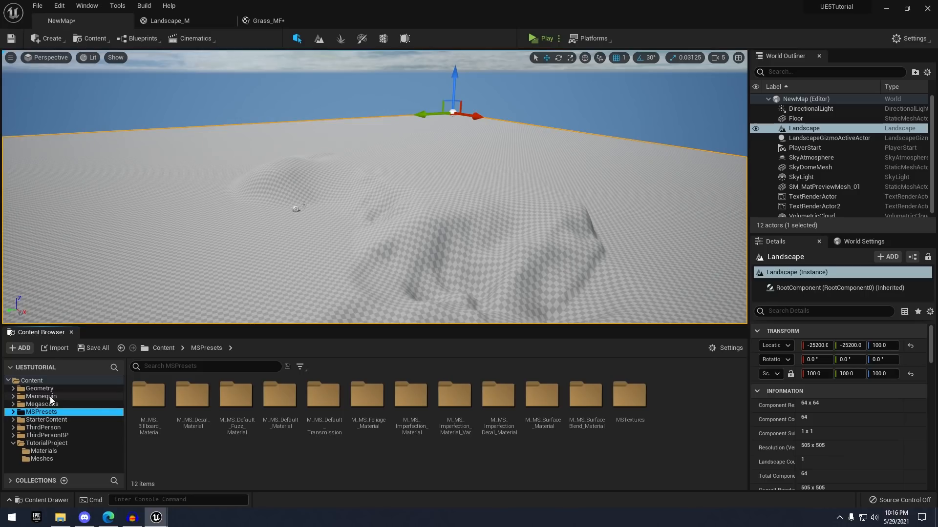
pyautogui.click(49, 404)
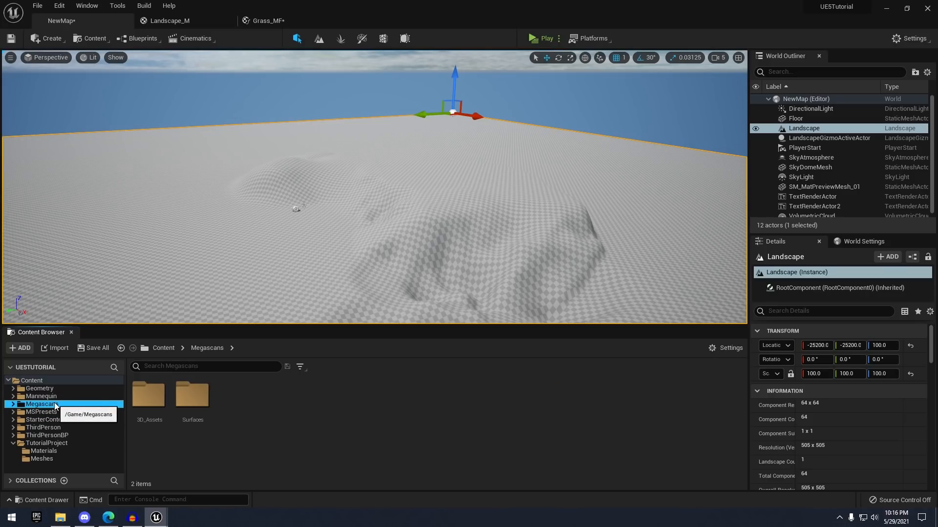
pyautogui.doubleClick(192, 400)
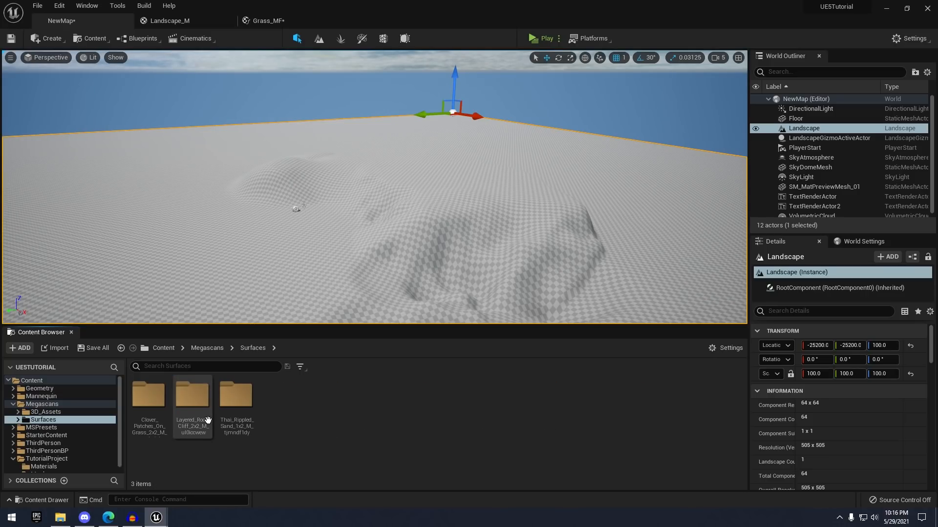
pyautogui.doubleClick(162, 421)
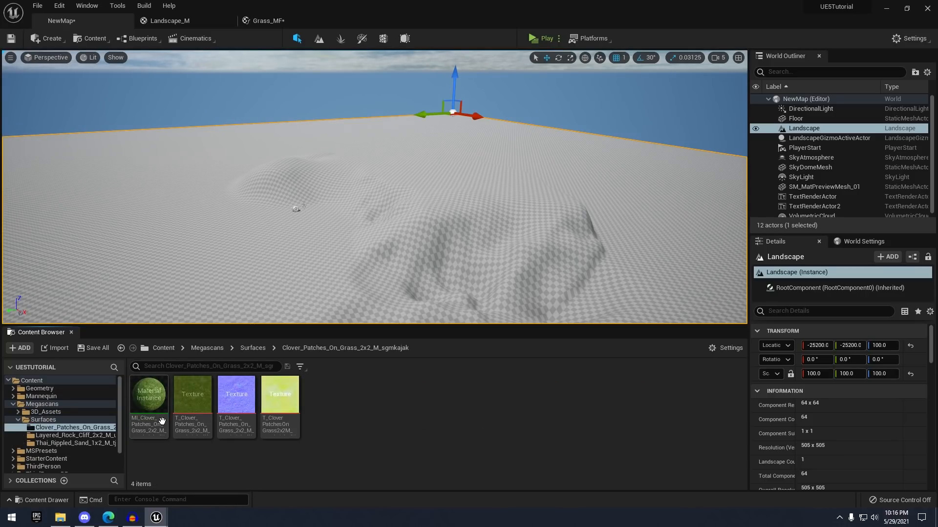
# Add the three Clover_Patches_On_Grass textures to the Grass_MF graph as texture samples, placed well left of the Output Result node
pyautogui.click(198, 419)
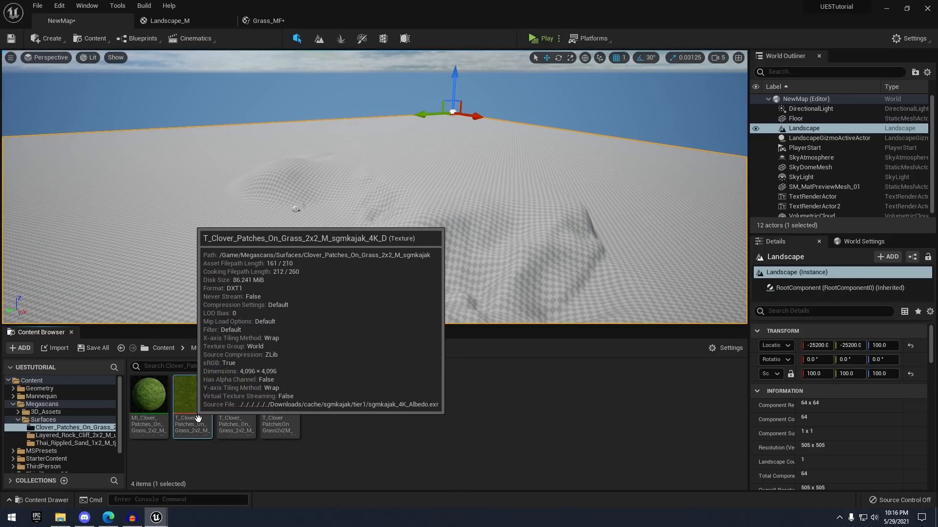
pyautogui.keyDown('shift'); pyautogui.click(278, 405); pyautogui.keyUp('shift')
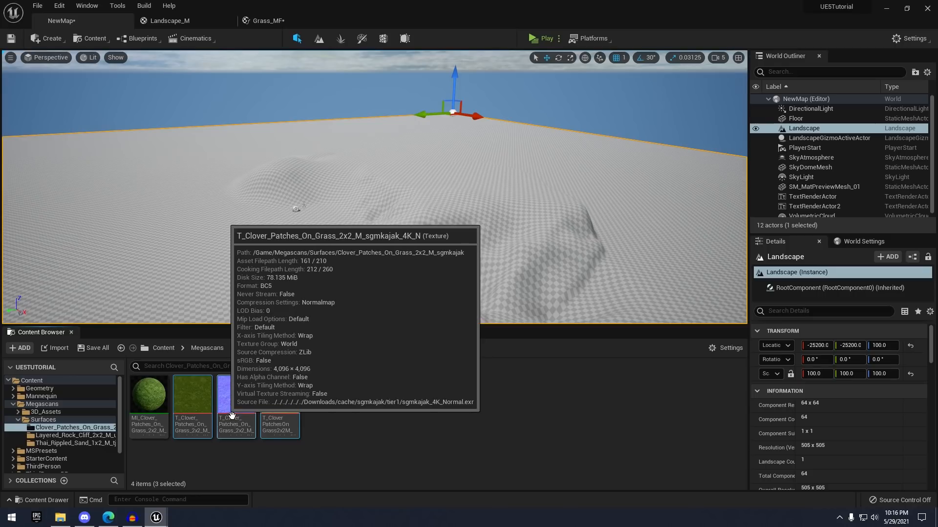
pyautogui.moveTo(232, 415); pyautogui.dragTo(262, 128)
pyautogui.moveTo(262, 127); pyautogui.dragTo(523, 150, button='right')
pyautogui.scroll(-3, 488, 166)
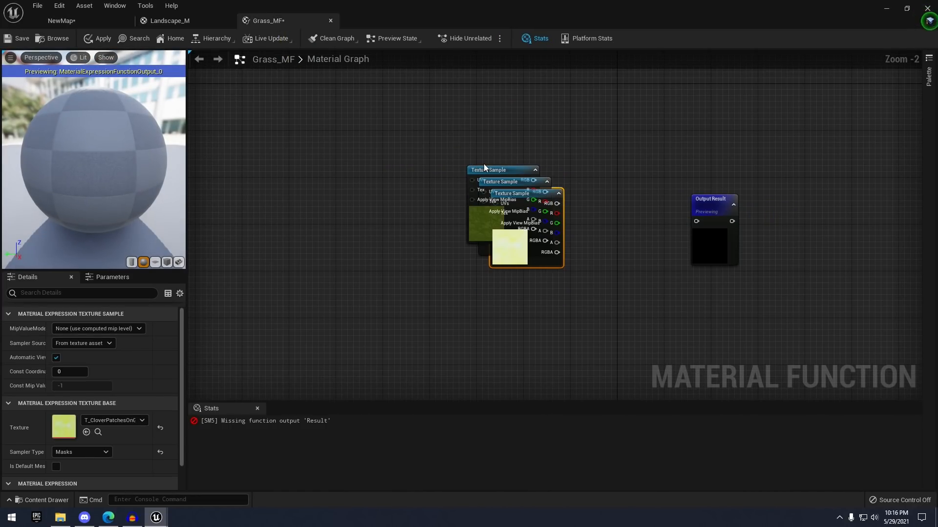
pyautogui.moveTo(462, 172); pyautogui.dragTo(296, 205)
pyautogui.click(538, 237)
pyautogui.moveTo(538, 237); pyautogui.dragTo(611, 230, button='right')
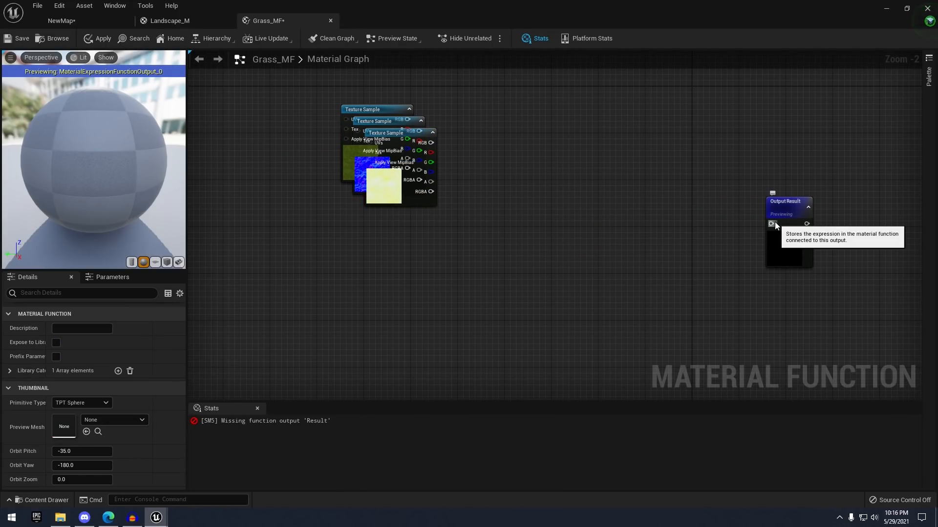
# Add a MakeMaterialAttributes node connected to the Output Result input and position it to the left of Output Result
pyautogui.click(775, 224)
pyautogui.moveTo(774, 224); pyautogui.dragTo(708, 228)
pyautogui.write('make ma')
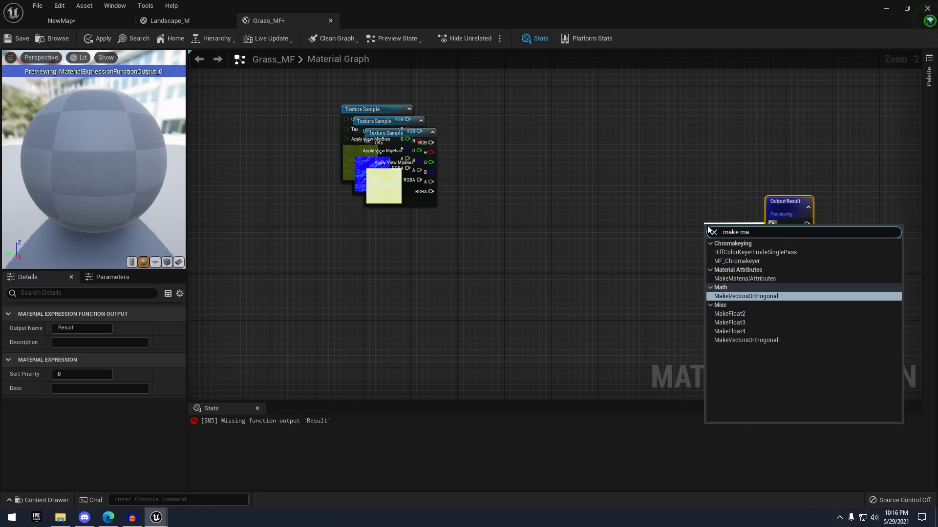
pyautogui.press('Up')
pyautogui.press('Up')
pyautogui.press('Return')
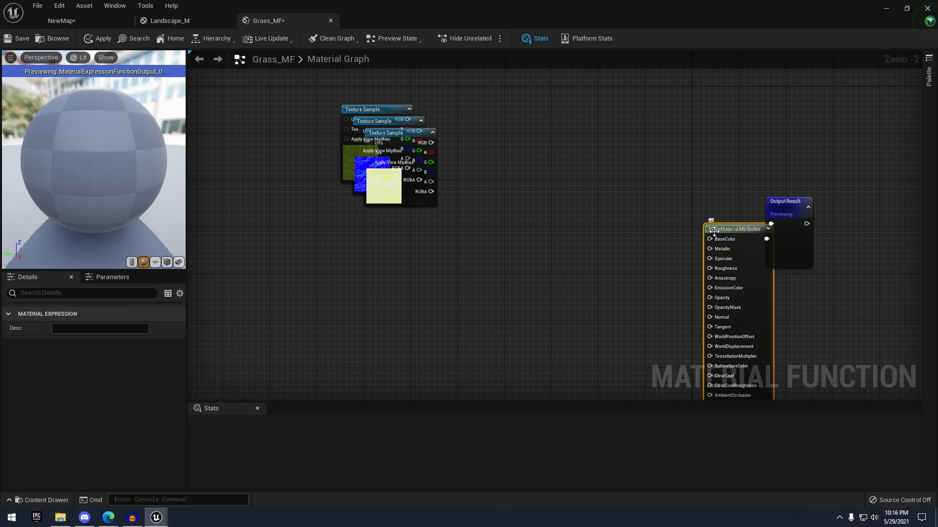
pyautogui.moveTo(741, 231); pyautogui.dragTo(711, 191)
pyautogui.click(766, 167)
pyautogui.scroll(1, 765, 167)
pyautogui.moveTo(761, 230); pyautogui.dragTo(781, 220, button='right')
# Compare the inputs of the Landscape_M output node with those of MakeMaterialAttributes in Grass_MF
pyautogui.click(197, 19)
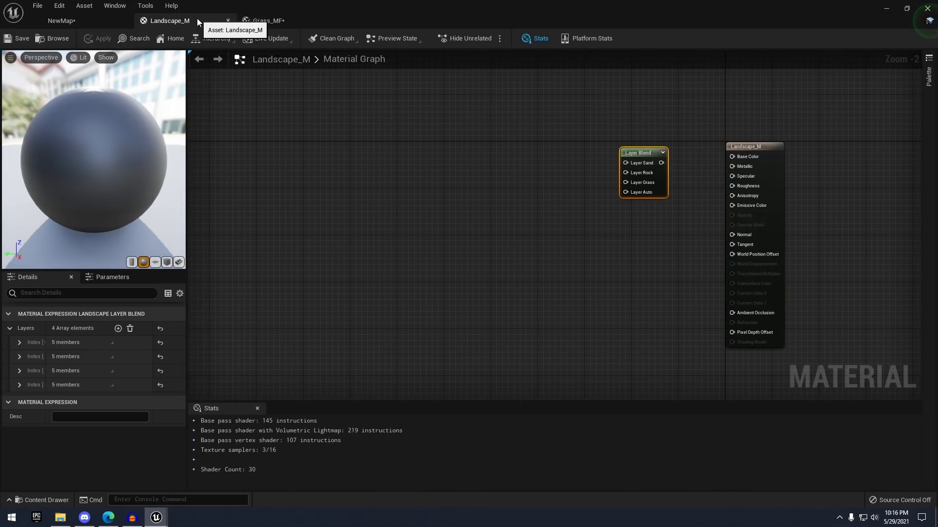
pyautogui.moveTo(795, 149); pyautogui.dragTo(761, 150, button='right')
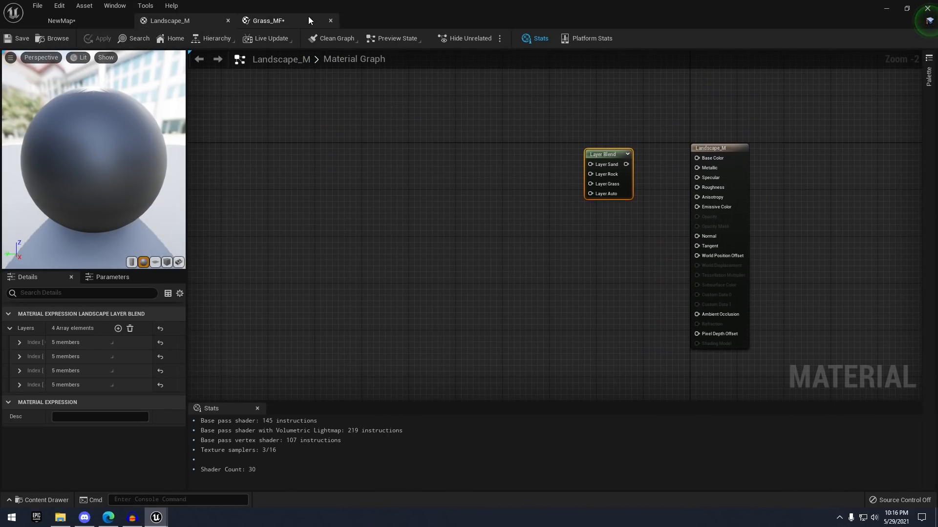
pyautogui.click(266, 20)
pyautogui.scroll(-1, 754, 191)
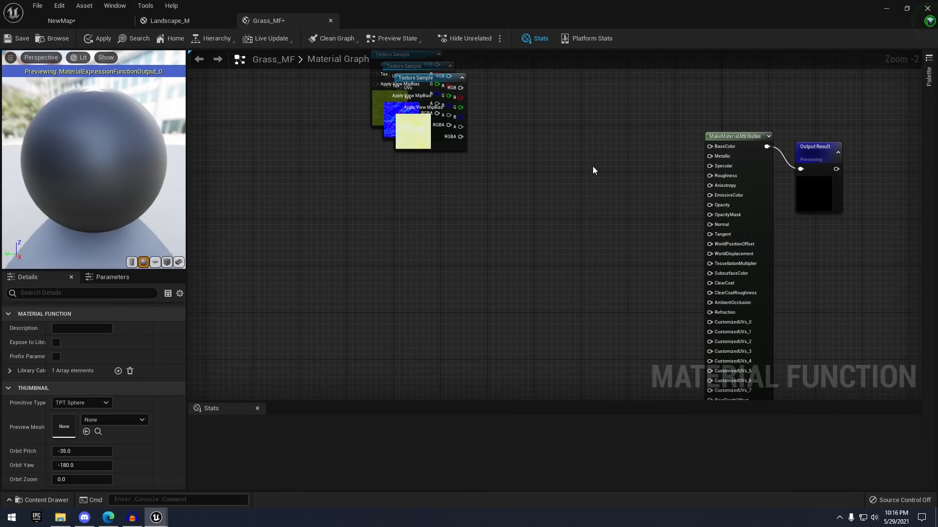
pyautogui.scroll(-1, 592, 170)
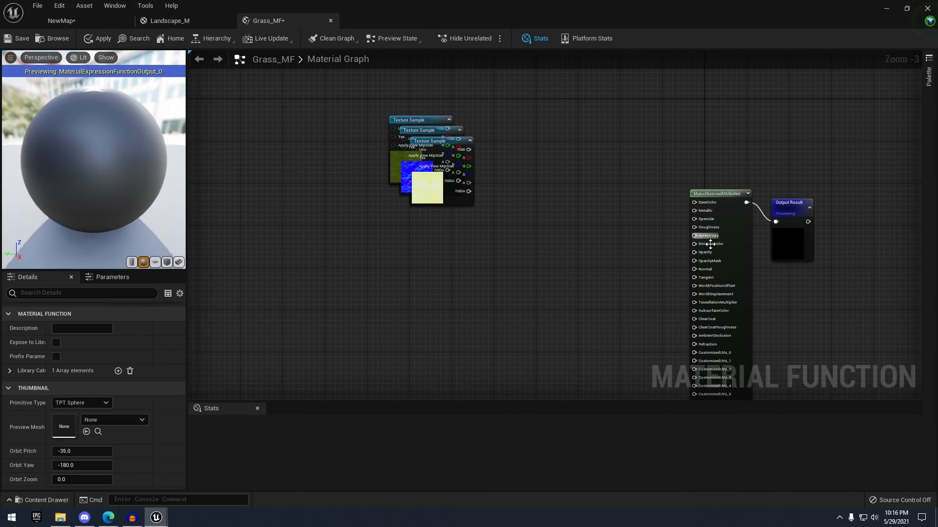
pyautogui.moveTo(638, 218); pyautogui.dragTo(684, 228, button='right')
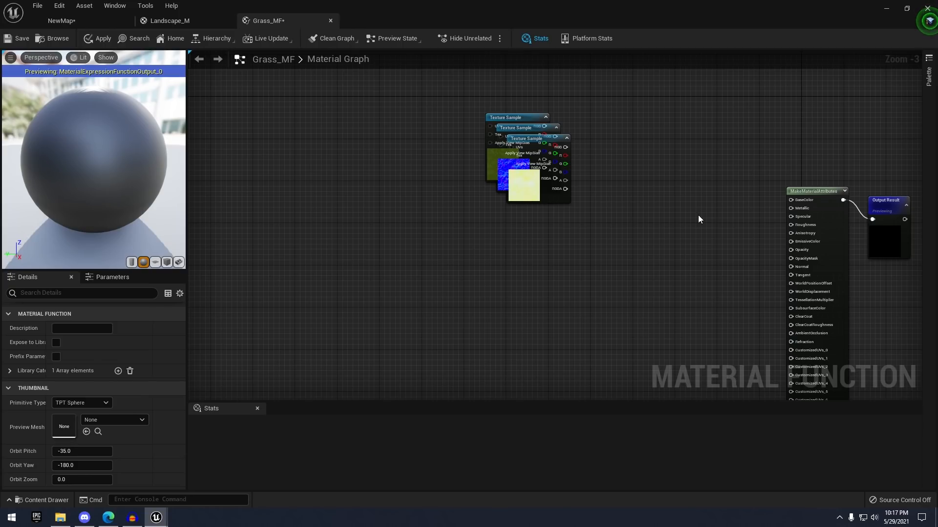
pyautogui.scroll(1, 628, 227)
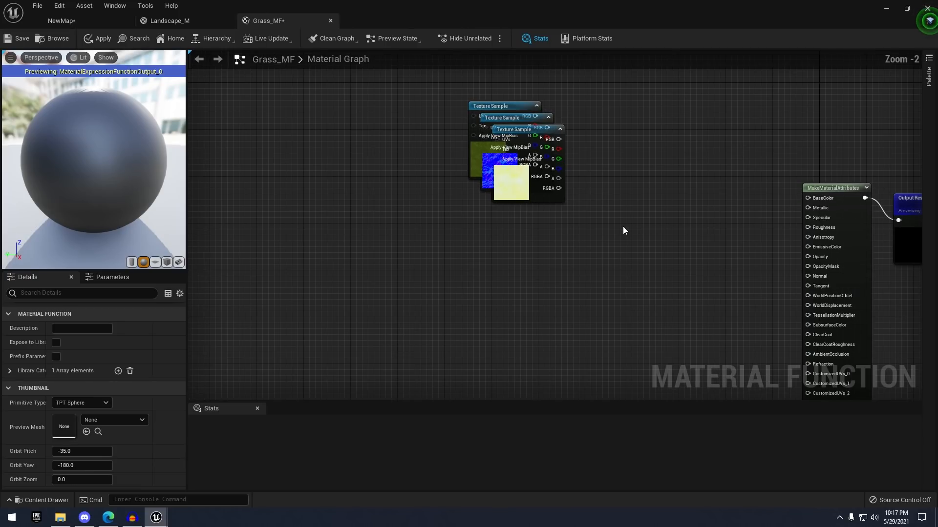
# Arrange the three overlapping texture samples in an aligned vertical column, ordered base color, mask and normal
pyautogui.moveTo(527, 197); pyautogui.dragTo(520, 344)
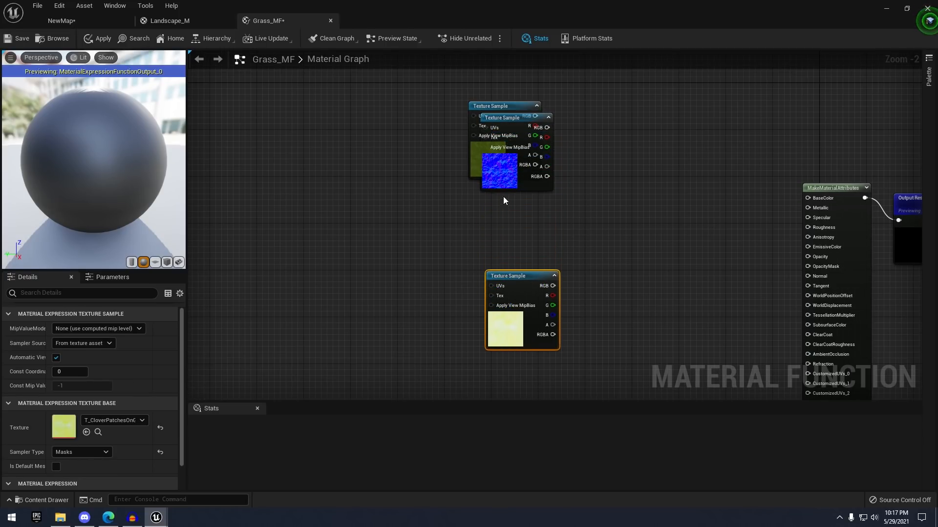
pyautogui.moveTo(519, 179); pyautogui.dragTo(507, 253)
pyautogui.click(537, 320)
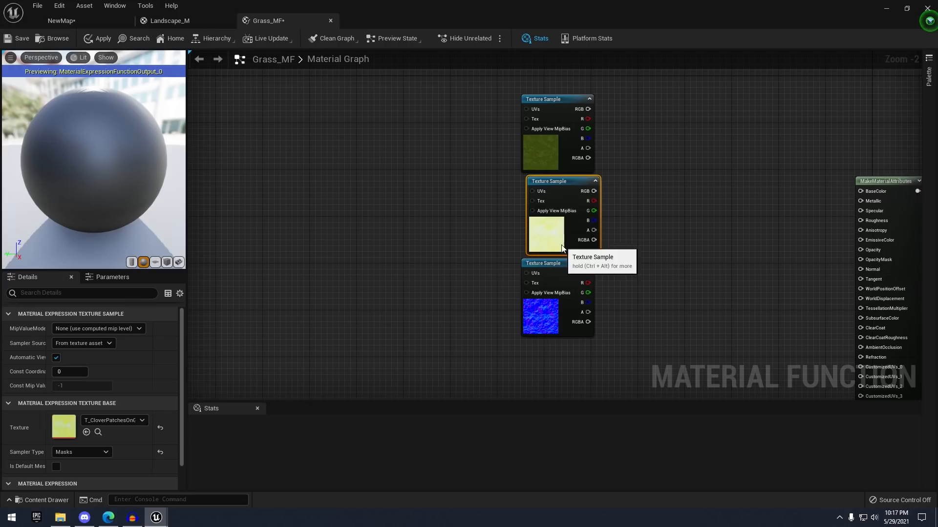
pyautogui.click(545, 156)
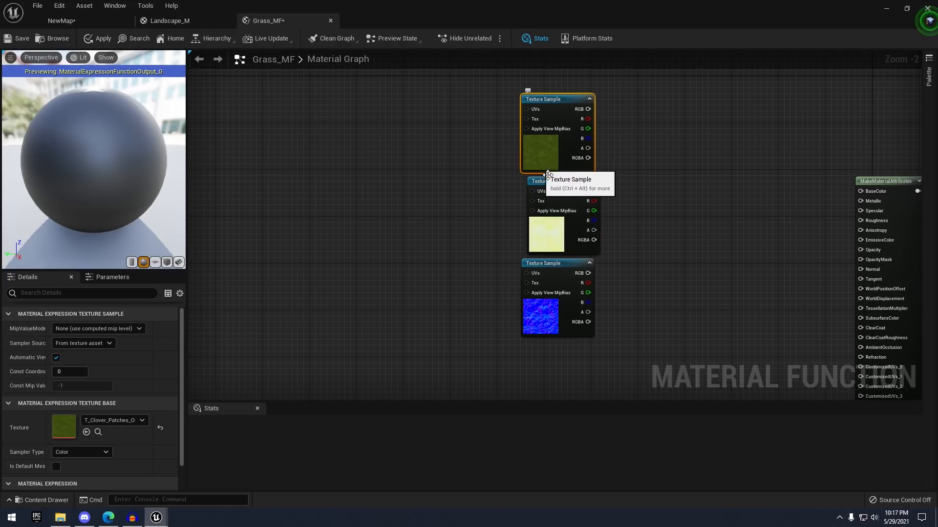
pyautogui.moveTo(555, 237); pyautogui.dragTo(549, 236)
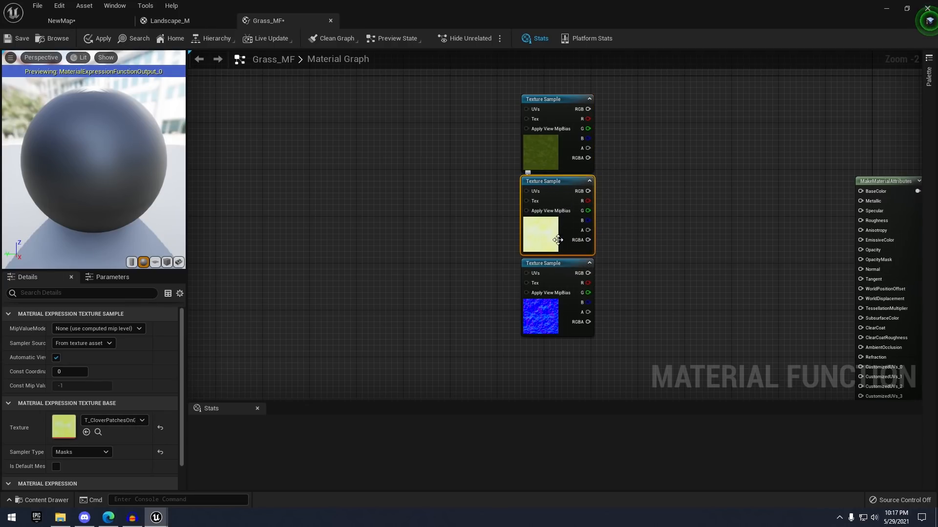
pyautogui.moveTo(560, 228); pyautogui.dragTo(566, 211, button='right')
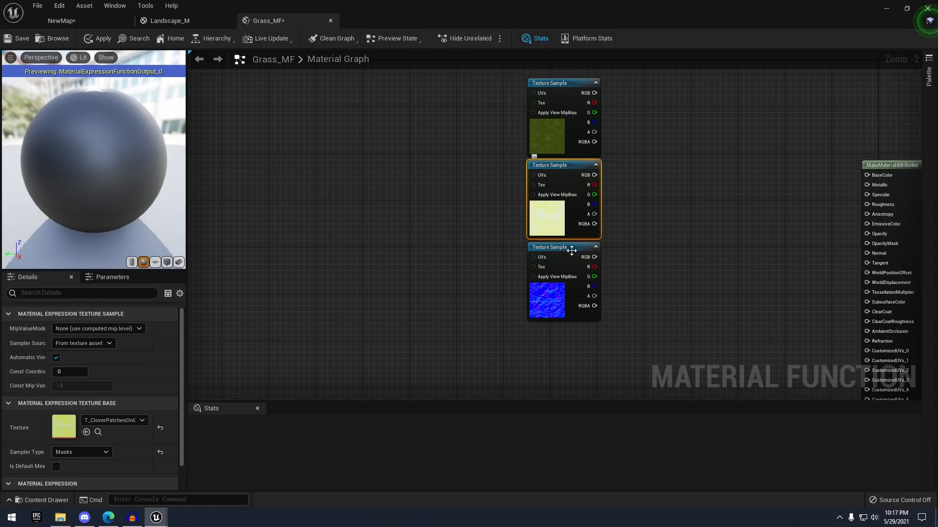
pyautogui.click(555, 306)
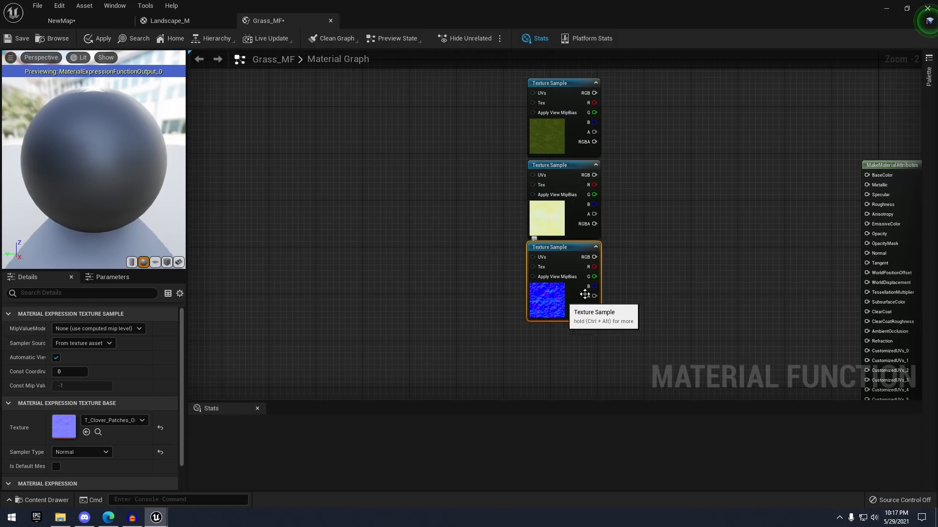
# Add a Multiply node whose output feeds the UVs input of the base color texture sample
pyautogui.moveTo(641, 227); pyautogui.dragTo(773, 275, button='right')
pyautogui.scroll(1, 684, 149)
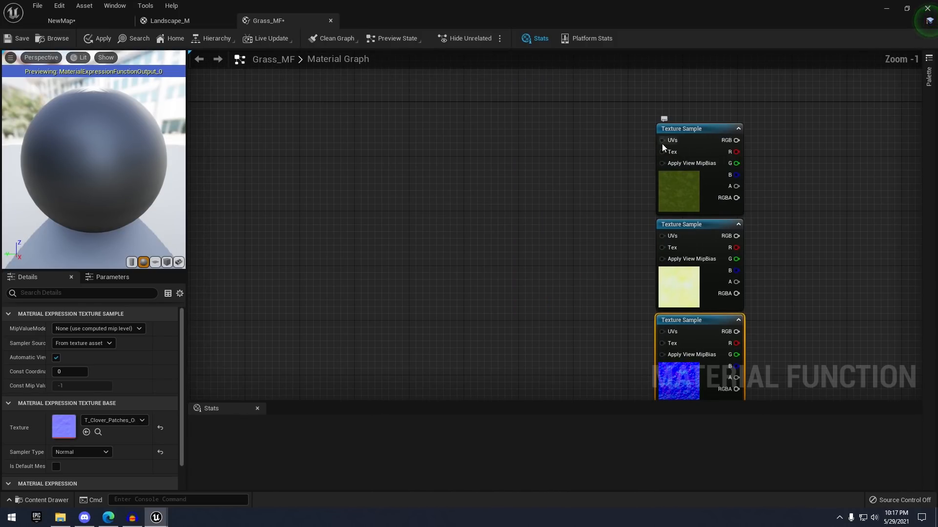
pyautogui.moveTo(540, 220); pyautogui.dragTo(563, 210)
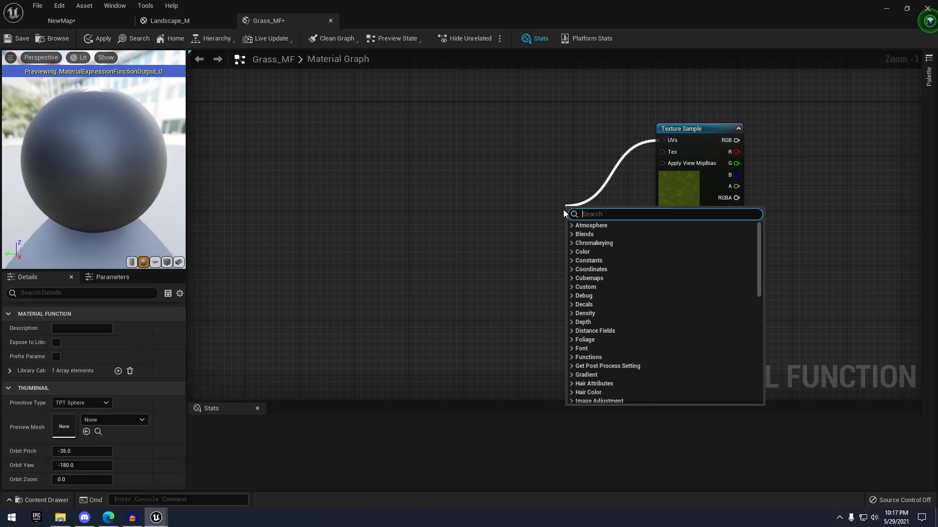
pyautogui.write('mult')
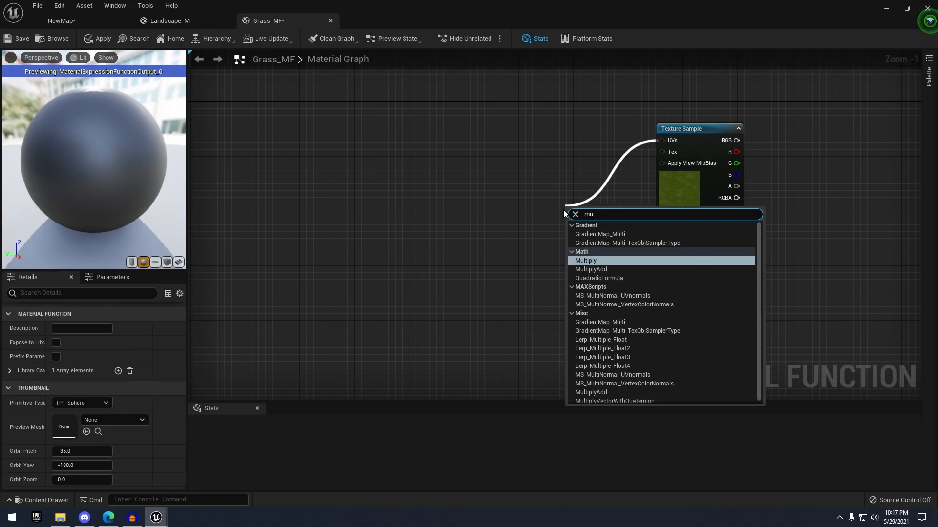
pyautogui.press('Return')
pyautogui.moveTo(533, 205); pyautogui.dragTo(580, 206, button='right')
pyautogui.click(534, 201)
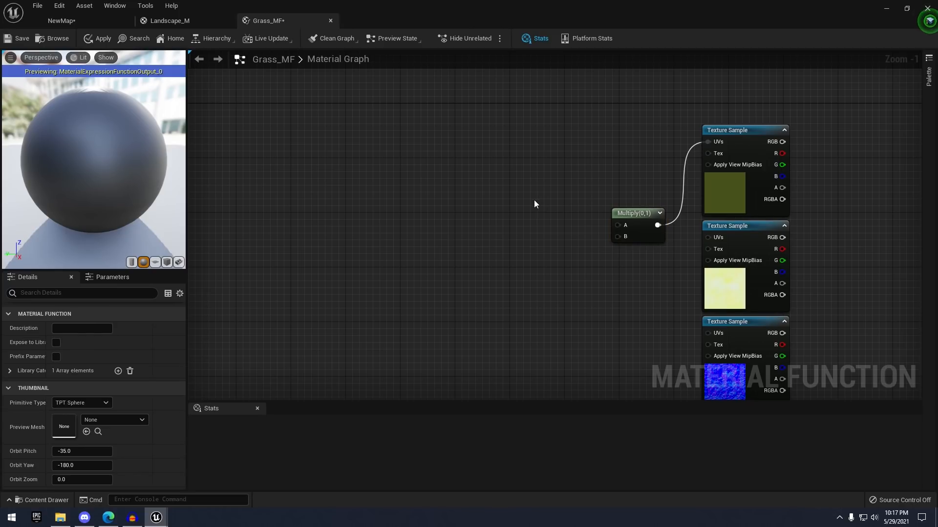
# Add a LandscapeCoords node connected to input A of the Multiply node and move it slightly farther left
pyautogui.moveTo(624, 227); pyautogui.dragTo(549, 229)
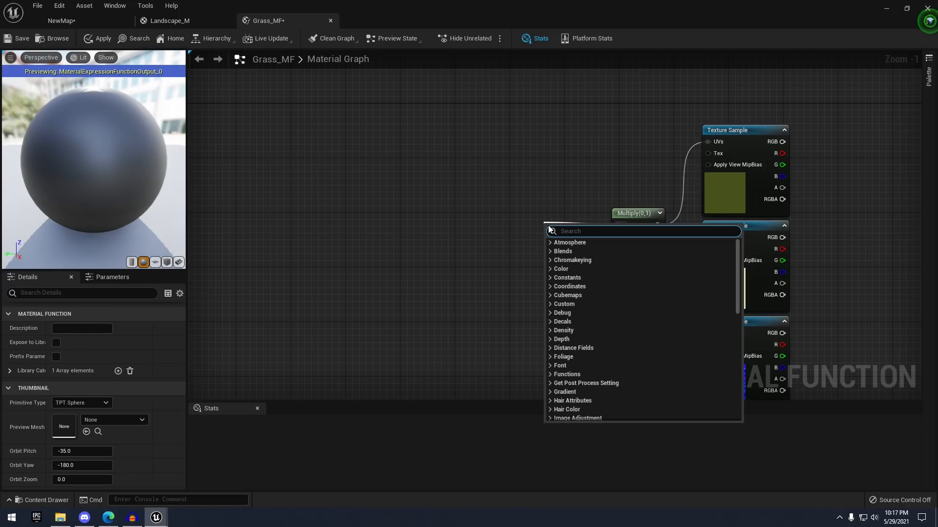
pyautogui.write('landscape')
pyautogui.press('Down')
pyautogui.press('Return')
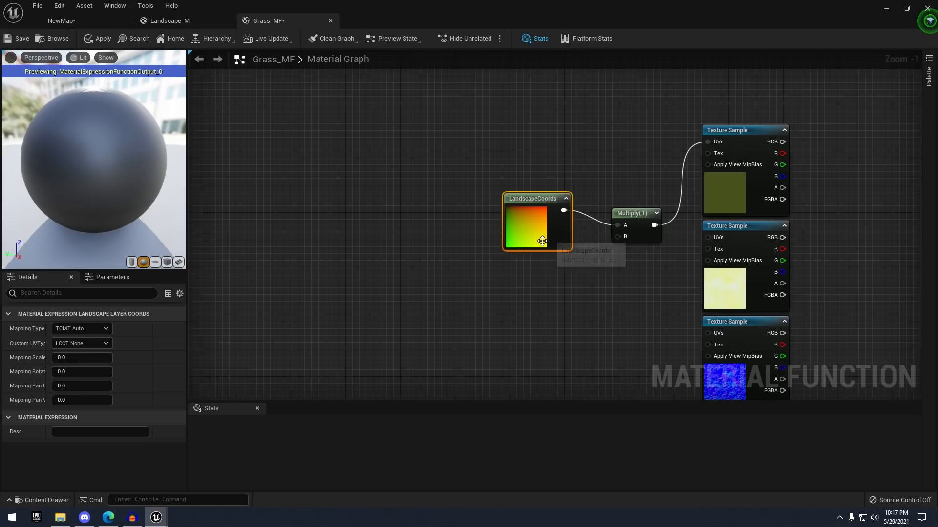
pyautogui.moveTo(543, 241); pyautogui.dragTo(520, 241)
# Add a scalar parameter named GrassClose on input B of the Multiply node and place it below LandscapeCoords
pyautogui.moveTo(618, 250); pyautogui.dragTo(613, 211, button='right')
pyautogui.moveTo(695, 177); pyautogui.dragTo(663, 154, button='right')
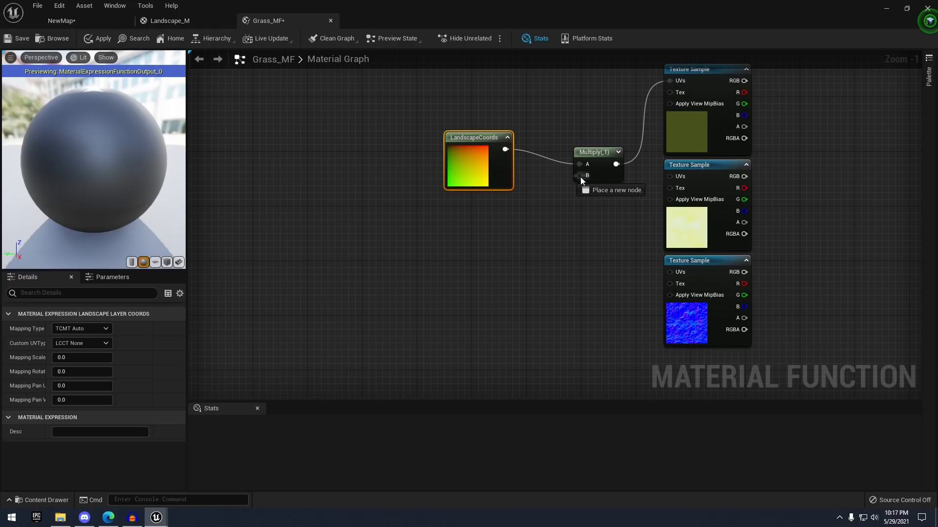
pyautogui.moveTo(579, 175); pyautogui.dragTo(489, 242)
pyautogui.write('scal')
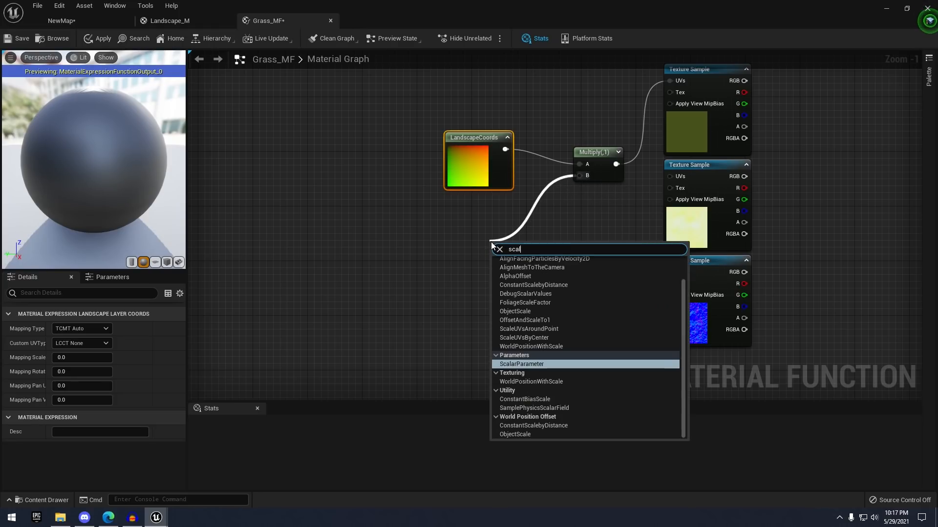
pyautogui.press('Return')
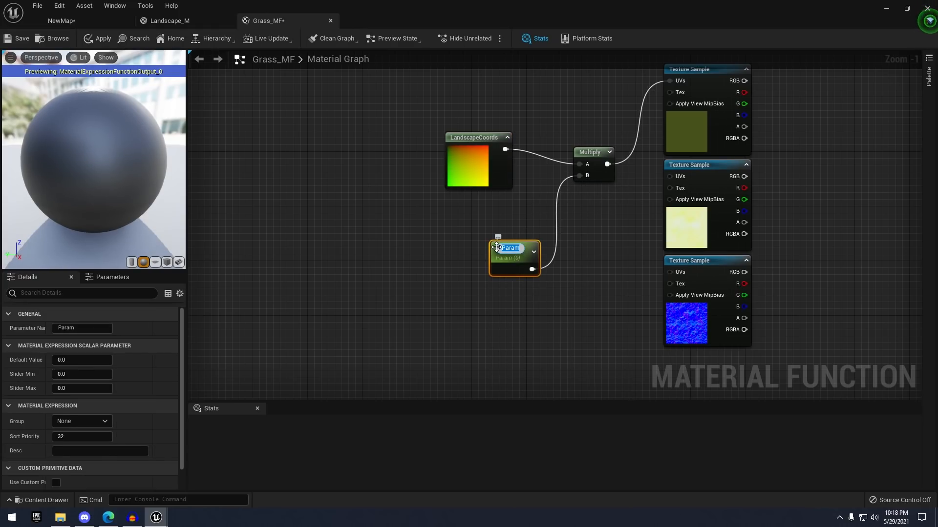
pyautogui.write('GrassClose')
pyautogui.press('Return')
pyautogui.moveTo(511, 263); pyautogui.dragTo(479, 240)
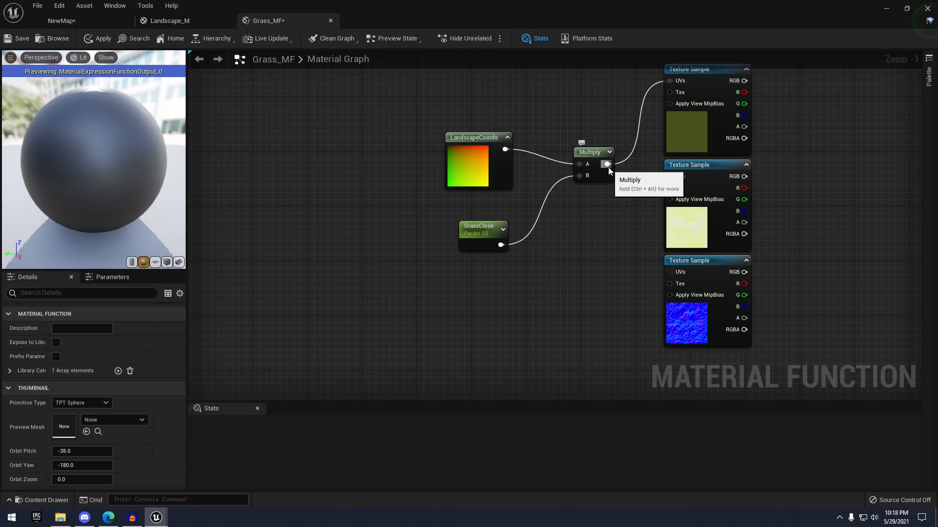
# Connect the Multiply output to the UVs inputs of the mask and normal texture samples
pyautogui.moveTo(607, 164); pyautogui.dragTo(670, 176)
pyautogui.moveTo(607, 164); pyautogui.dragTo(678, 273)
pyautogui.scroll(-2, 674, 268)
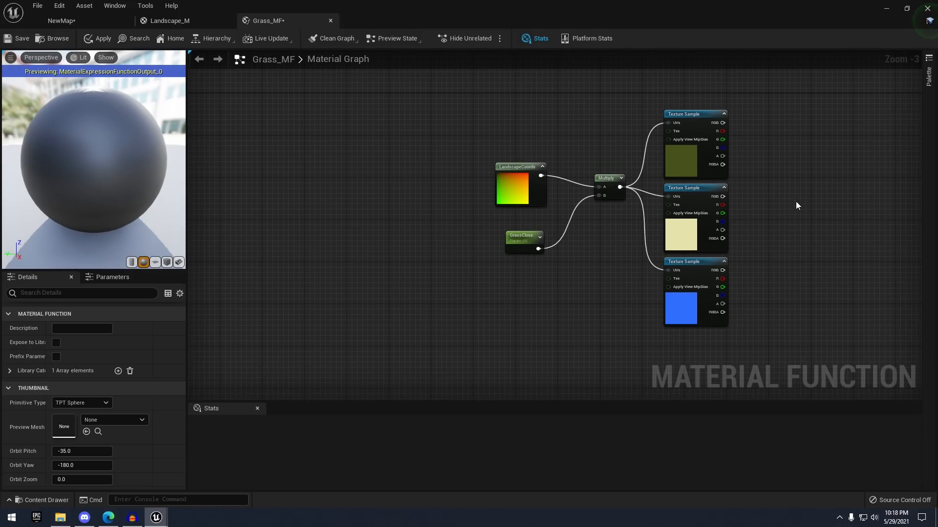
# Duplicate the Multiply node with its three texture samples and place the copies below the original group
pyautogui.scroll(-2, 732, 254)
pyautogui.moveTo(674, 267); pyautogui.dragTo(627, 116)
pyautogui.click(640, 274)
pyautogui.hotkey('ctrl', 'v')
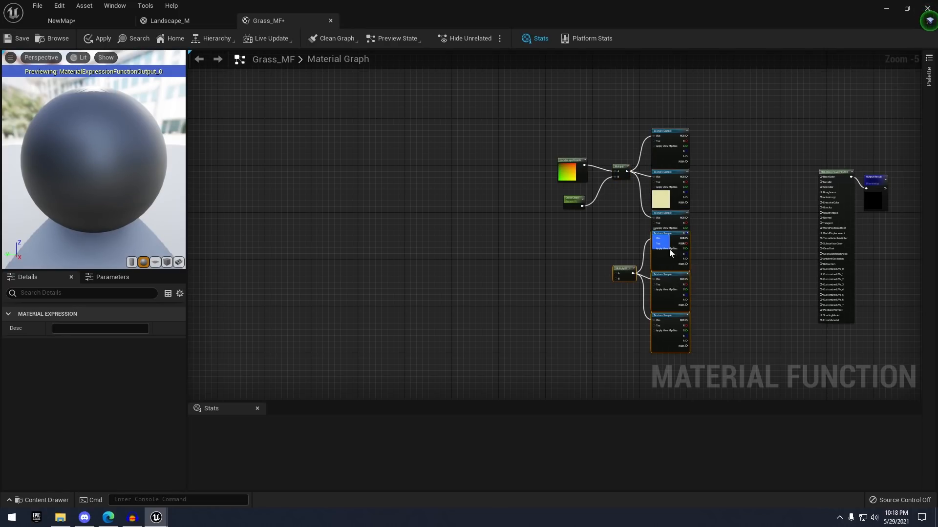
pyautogui.moveTo(672, 266); pyautogui.dragTo(672, 295)
pyautogui.click(644, 266)
pyautogui.moveTo(644, 267); pyautogui.dragTo(636, 210, button='right')
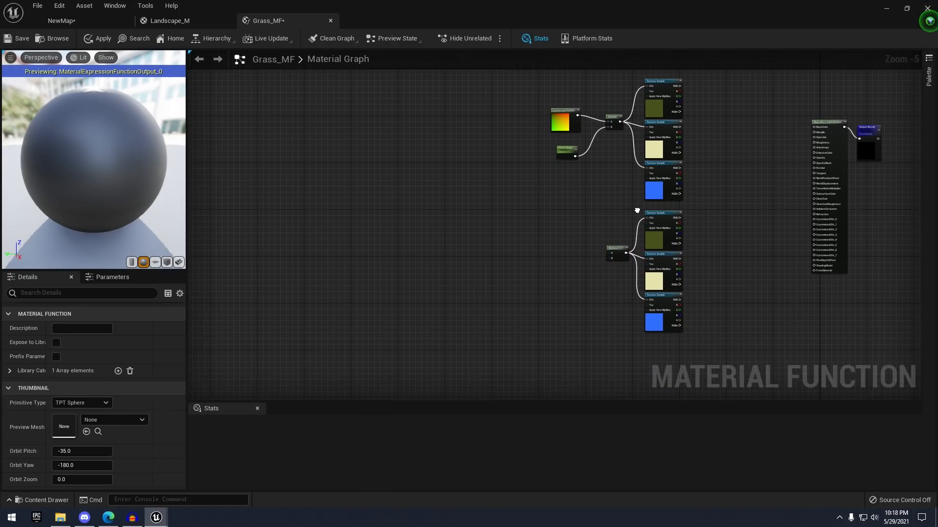
# Connect the LandscapeCoords output to input A of the duplicated Multiply node
pyautogui.scroll(3, 611, 153)
pyautogui.moveTo(521, 179); pyautogui.dragTo(526, 140, button='right')
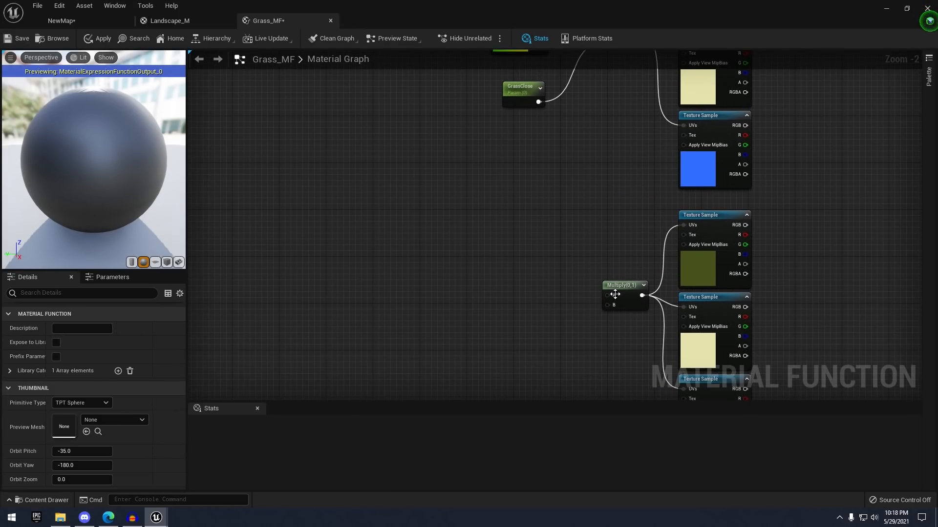
pyautogui.moveTo(605, 293); pyautogui.dragTo(541, 81)
# Add a scalar parameter named GrassFar on input B of the duplicated Multiply node and place it to that node's left
pyautogui.moveTo(610, 334); pyautogui.dragTo(600, 234, button='right')
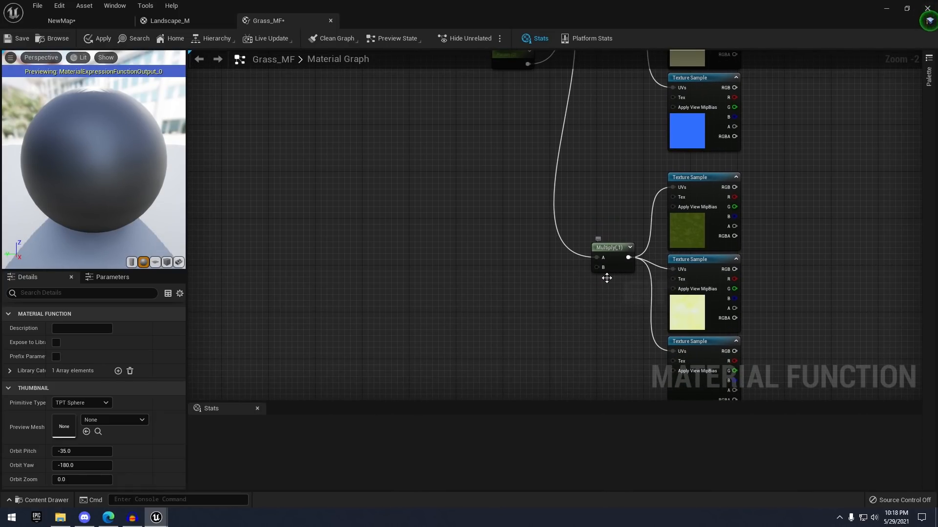
pyautogui.moveTo(597, 267); pyautogui.dragTo(532, 292)
pyautogui.write('s')
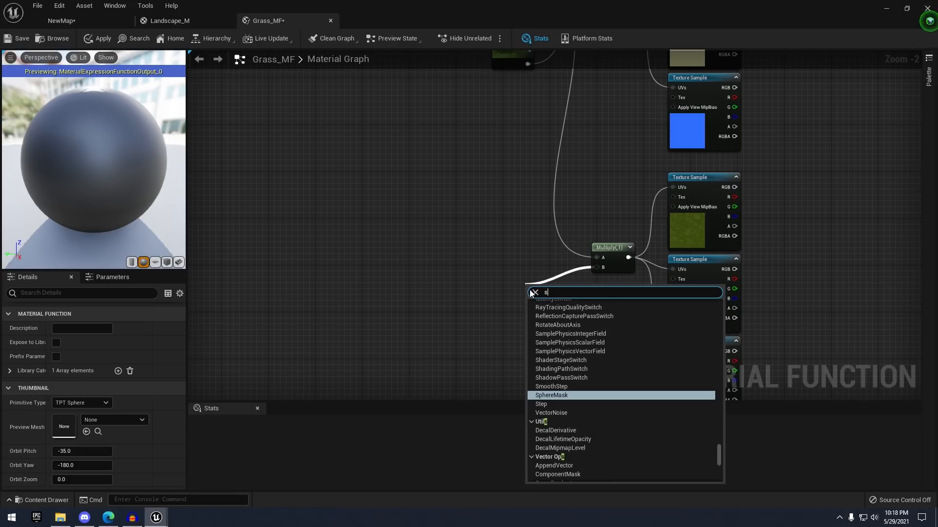
pyautogui.write('calar')
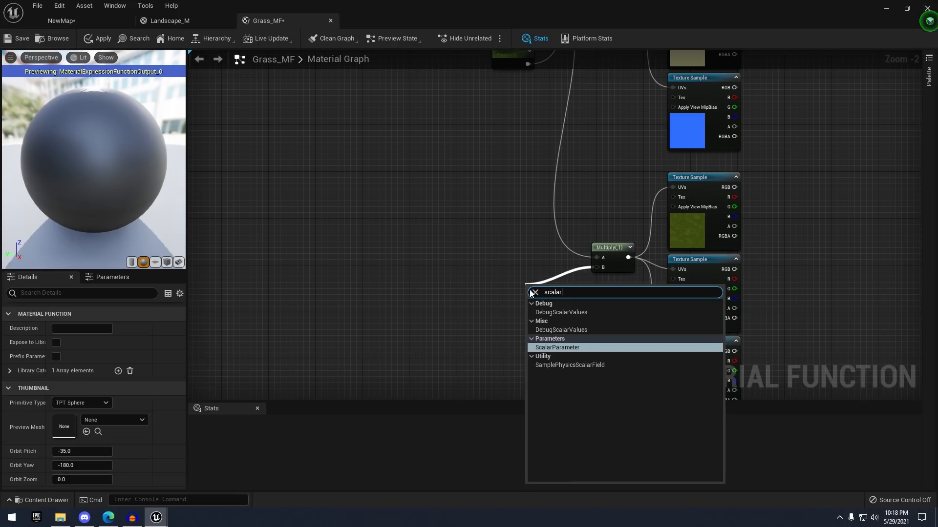
pyautogui.press('Return')
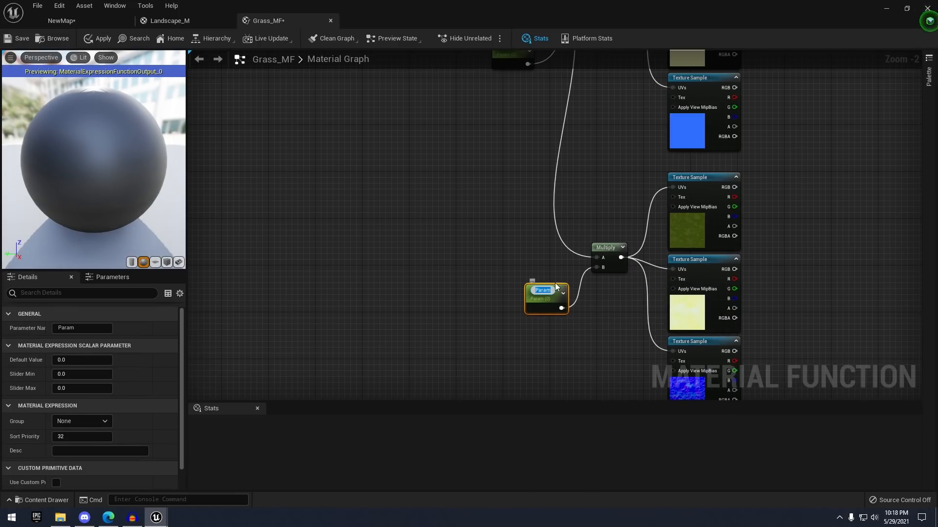
pyautogui.write('Grass')
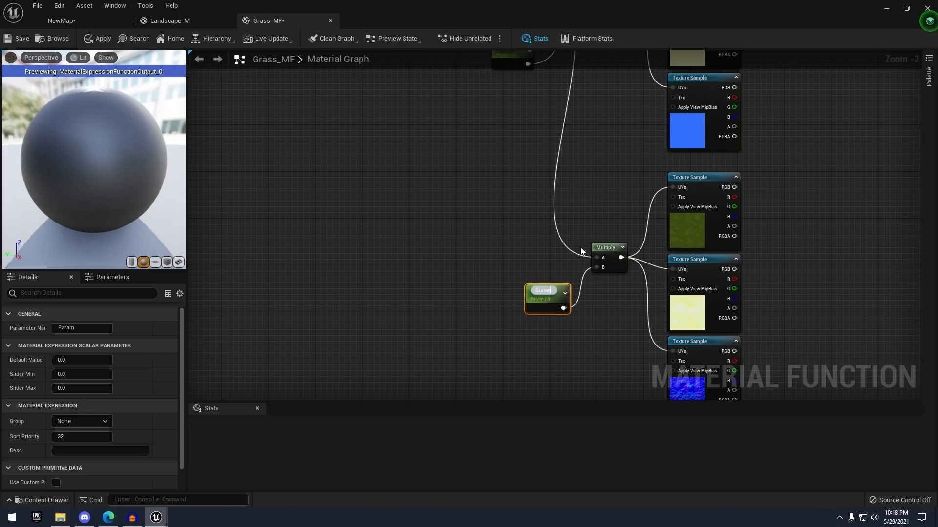
pyautogui.write('Far')
pyautogui.press('Return')
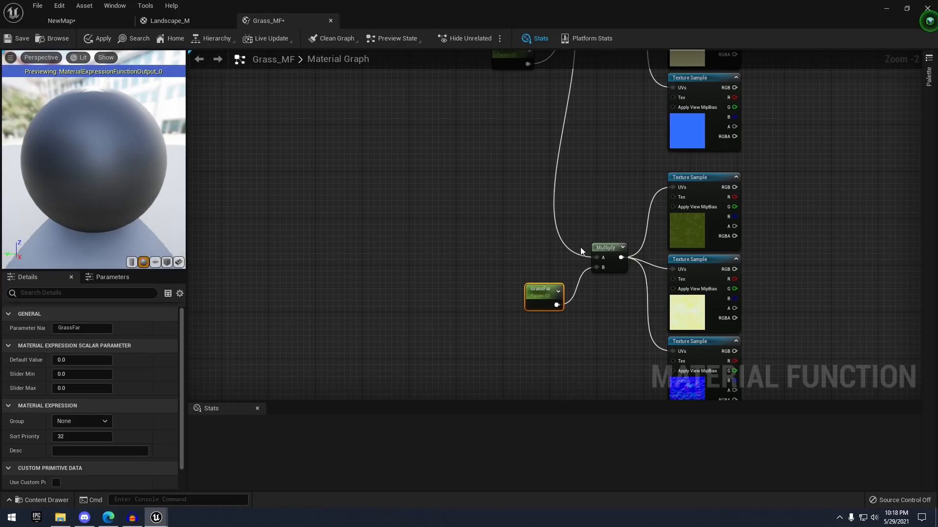
pyautogui.moveTo(547, 296); pyautogui.dragTo(539, 294)
pyautogui.moveTo(530, 213); pyautogui.dragTo(523, 298, button='right')
pyautogui.click(508, 279)
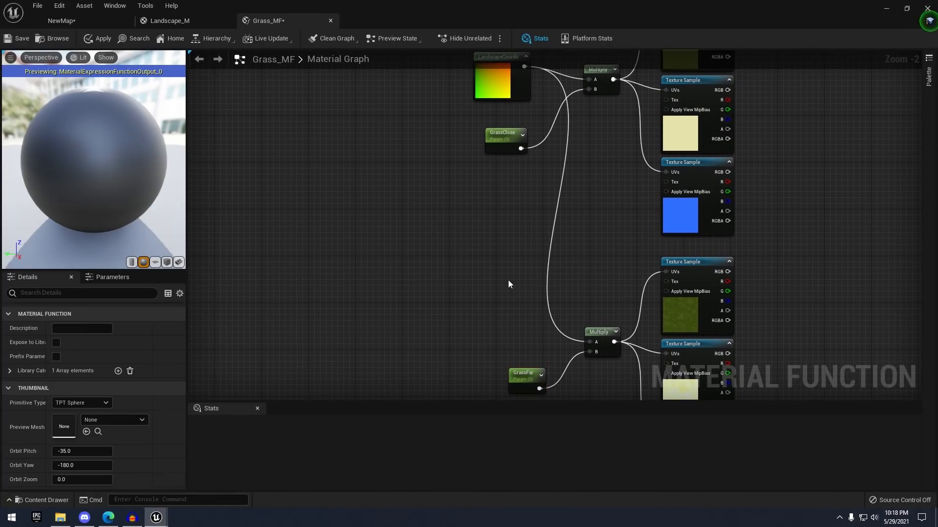
pyautogui.click(503, 146)
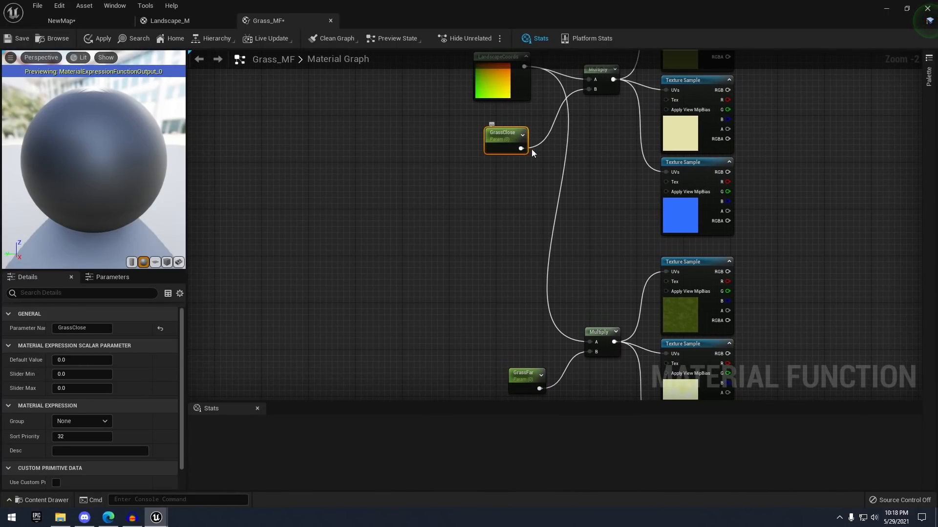
pyautogui.scroll(-1, 502, 215)
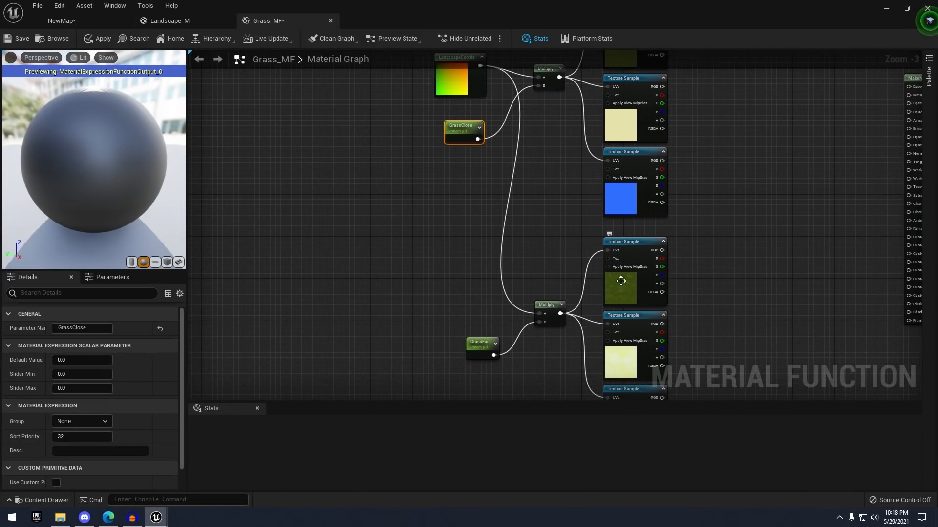
pyautogui.moveTo(594, 240); pyautogui.dragTo(594, 298, button='right')
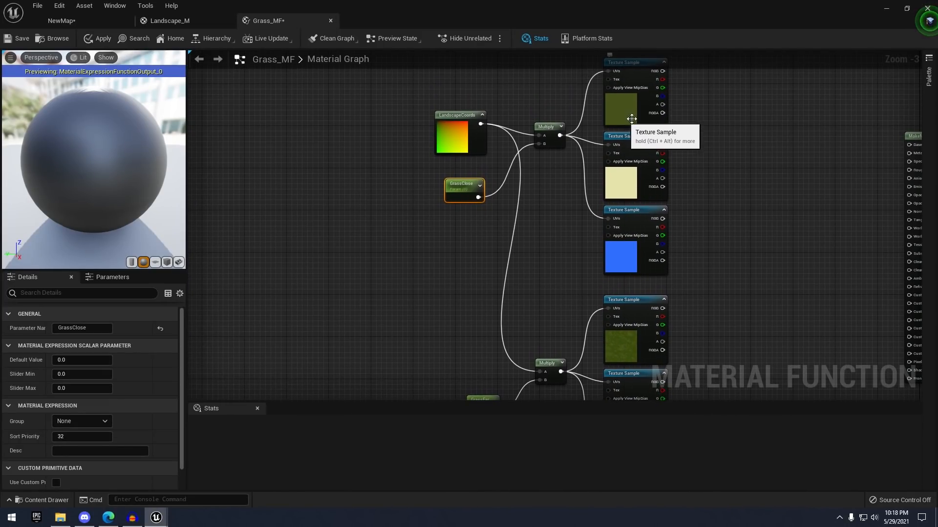
pyautogui.moveTo(651, 281); pyautogui.dragTo(648, 260, button='right')
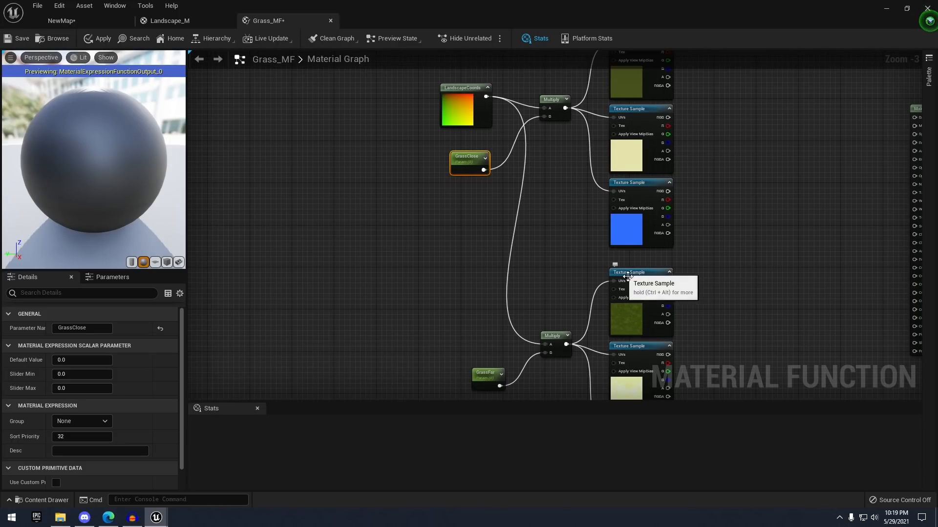
# Add a LinearInterpolate node with its A input fed by the RGB output of the upper group's base color texture sample
pyautogui.moveTo(606, 288); pyautogui.dragTo(593, 262, button='right')
pyautogui.scroll(1, 533, 87)
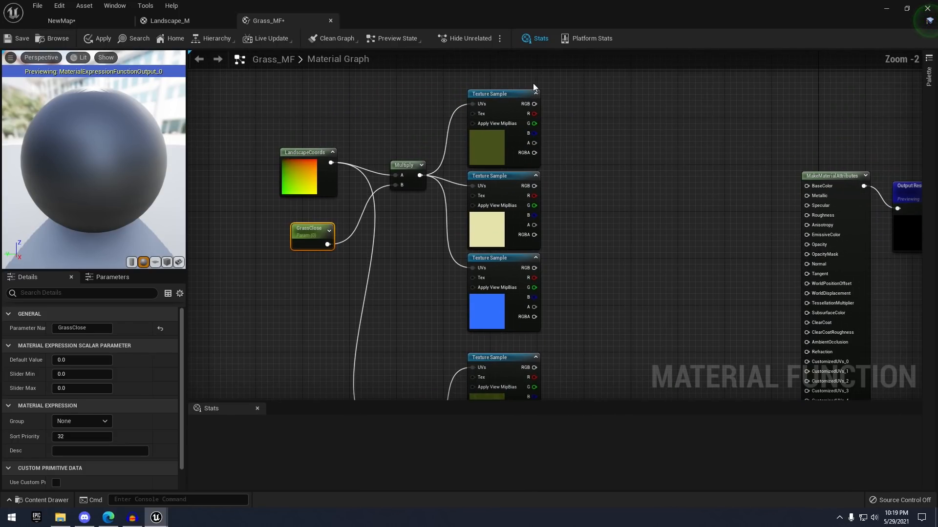
pyautogui.click(566, 117)
pyautogui.moveTo(534, 103); pyautogui.dragTo(635, 164)
pyautogui.write('line')
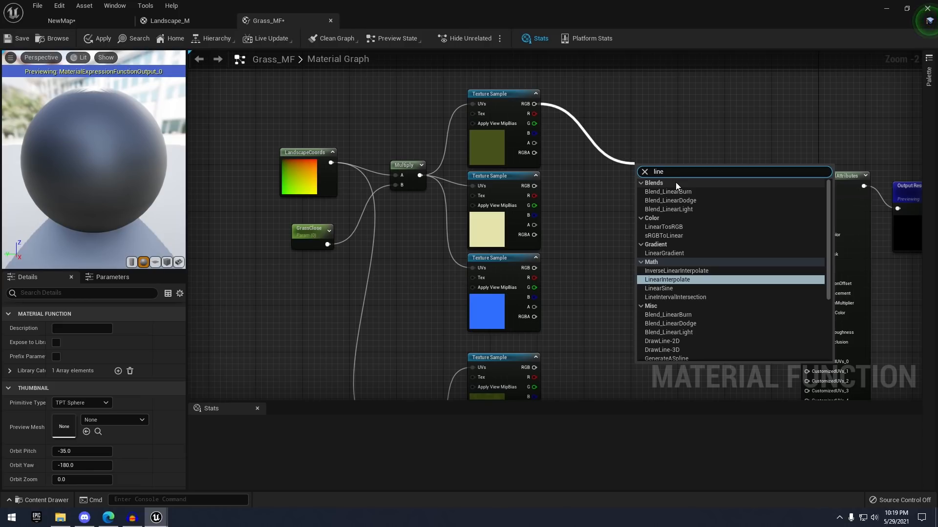
pyautogui.click(683, 280)
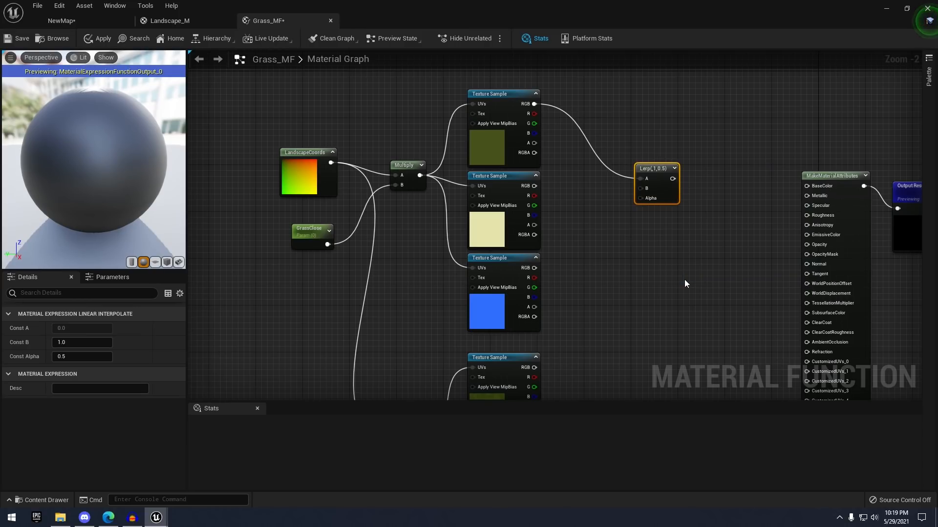
pyautogui.scroll(2, 661, 179)
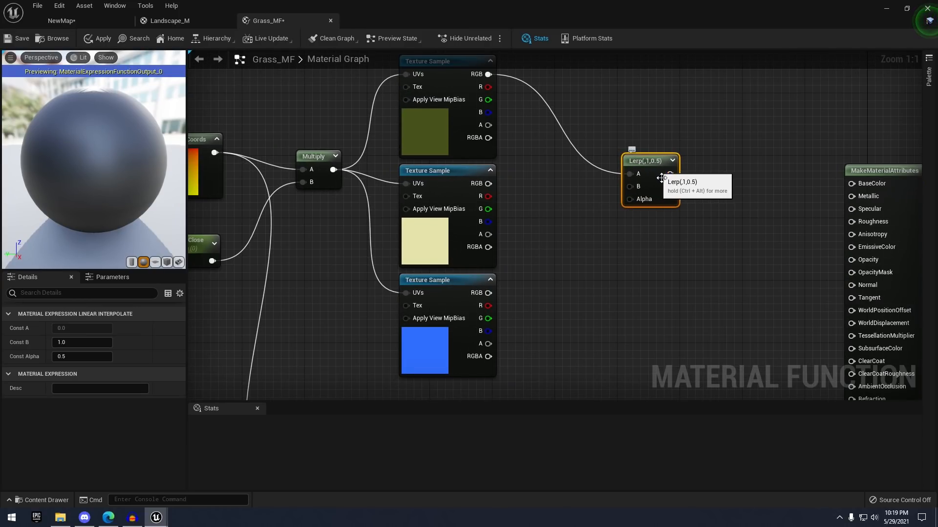
# Add three more LinearInterpolate nodes in a column below the existing Lerp node
pyautogui.moveTo(655, 171); pyautogui.dragTo(681, 173)
pyautogui.moveTo(636, 150); pyautogui.dragTo(614, 166, button='right')
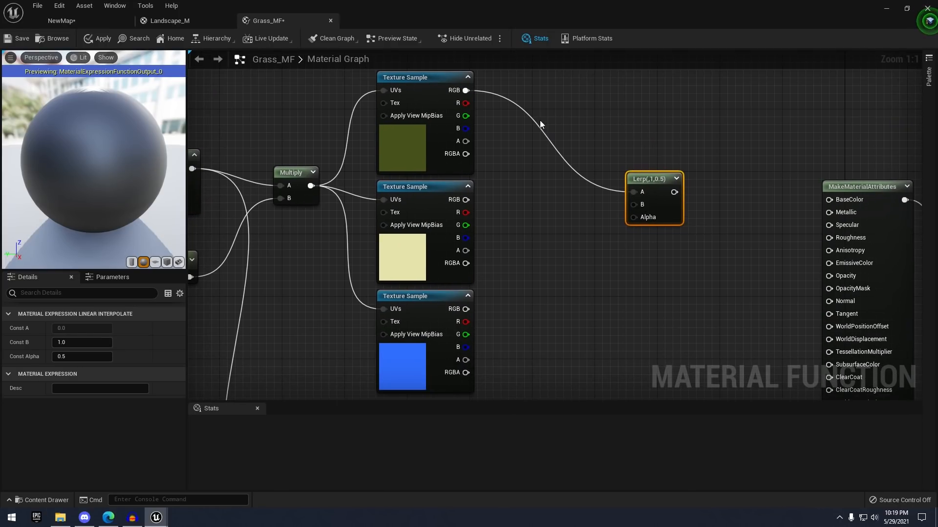
pyautogui.moveTo(647, 221); pyautogui.dragTo(668, 171, button='right')
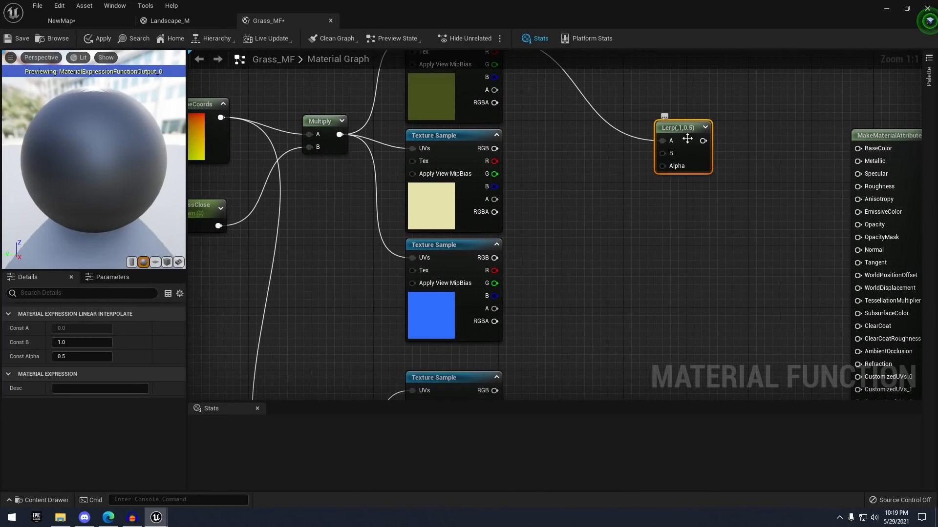
pyautogui.scroll(-2, 678, 154)
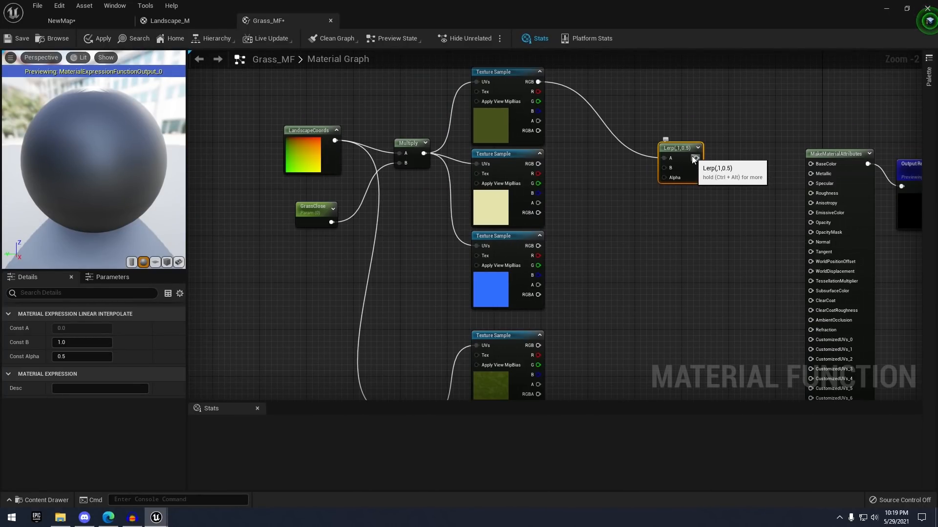
pyautogui.moveTo(678, 191); pyautogui.dragTo(684, 117, button='right')
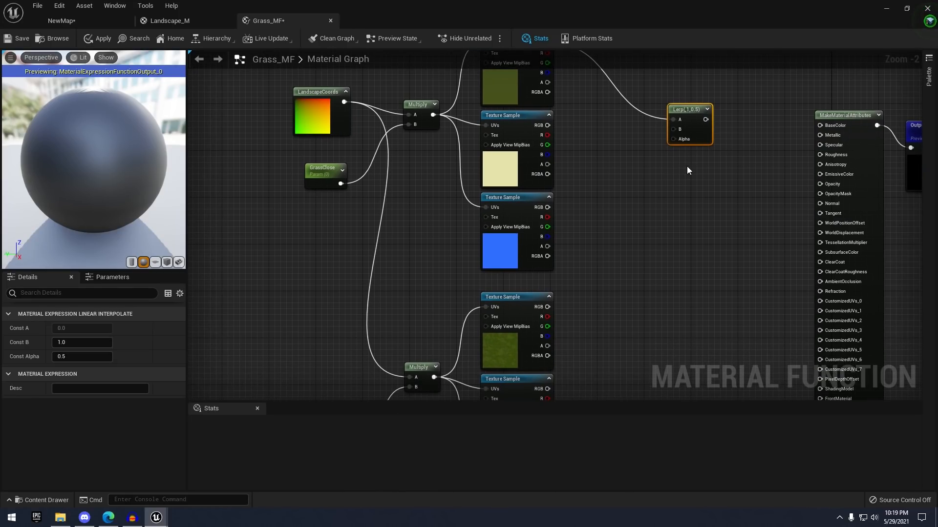
pyautogui.press('l')
pyautogui.click(669, 163)
pyautogui.press('l')
pyautogui.click(674, 221)
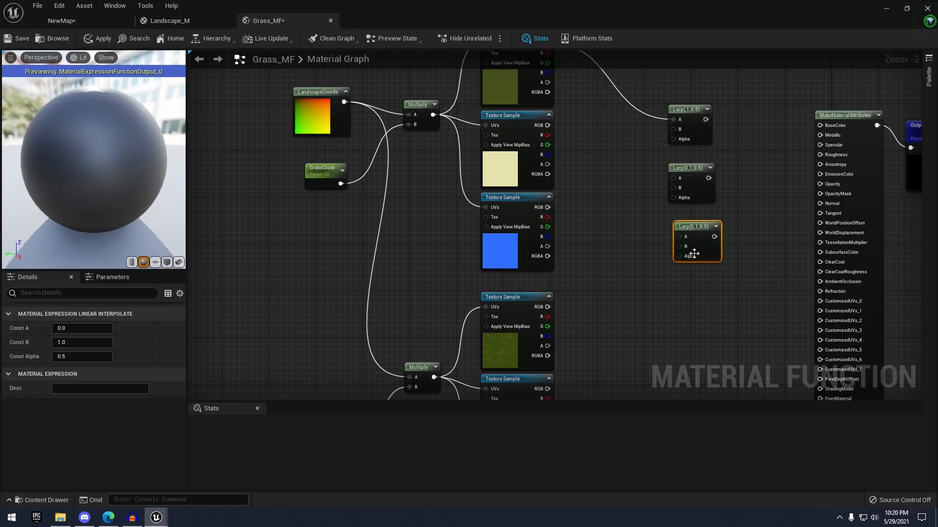
pyautogui.moveTo(700, 269); pyautogui.dragTo(689, 276)
pyautogui.click(637, 223)
pyautogui.moveTo(636, 224); pyautogui.dragTo(642, 265, button='right')
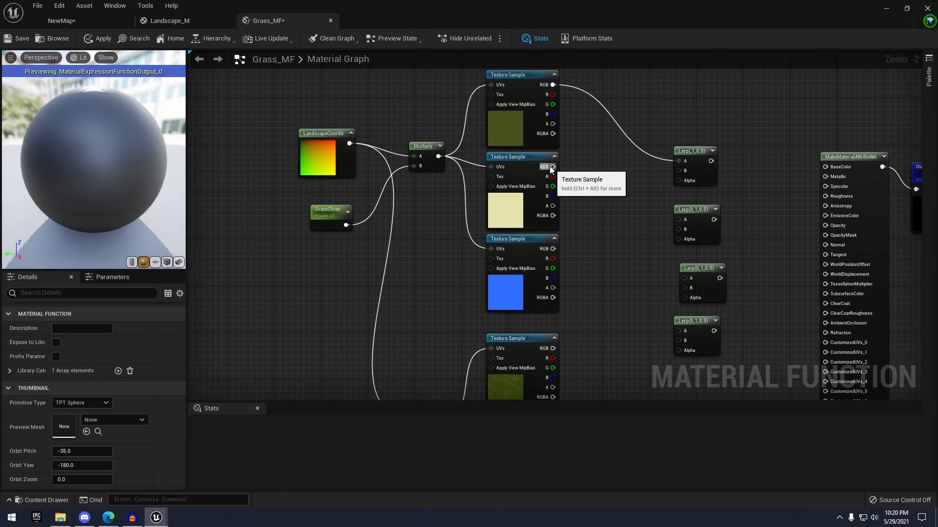
# Connect the RGB output of the lower group's base color texture sample to input B of the topmost Lerp node
pyautogui.moveTo(680, 177); pyautogui.dragTo(675, 139, button='right')
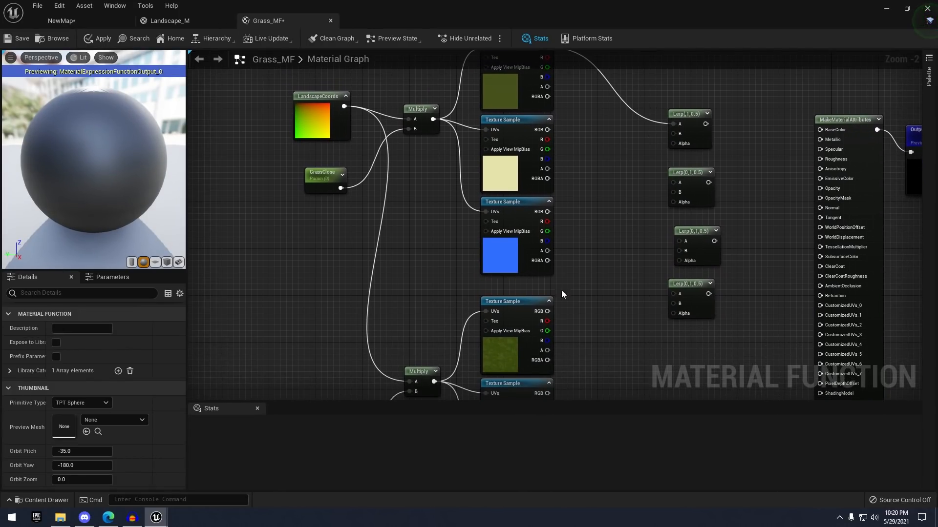
pyautogui.moveTo(547, 311); pyautogui.dragTo(682, 144)
pyautogui.moveTo(683, 144)
pyautogui.mouseDown(button='right')
pyautogui.moveTo(678, 187)
pyautogui.moveTo(670, 141)
pyautogui.mouseUp(button='right')
pyautogui.moveTo(627, 175); pyautogui.dragTo(621, 162, button='right')
pyautogui.moveTo(592, 253); pyautogui.dragTo(602, 278, button='right')
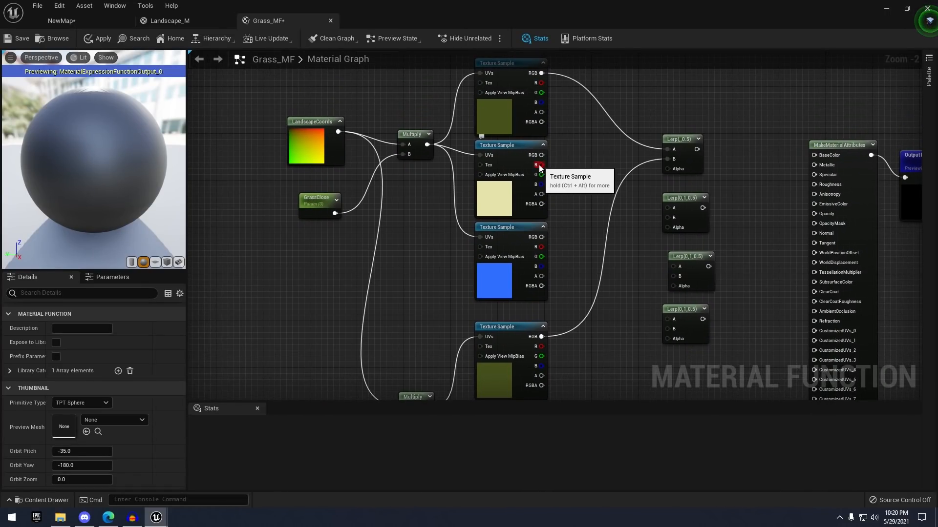
# Connect the upper group's middle texture sample to the Lerp nodes: R to input A of the second and G to input A of the third
pyautogui.moveTo(542, 165); pyautogui.dragTo(610, 186)
pyautogui.moveTo(678, 216); pyautogui.dragTo(676, 211)
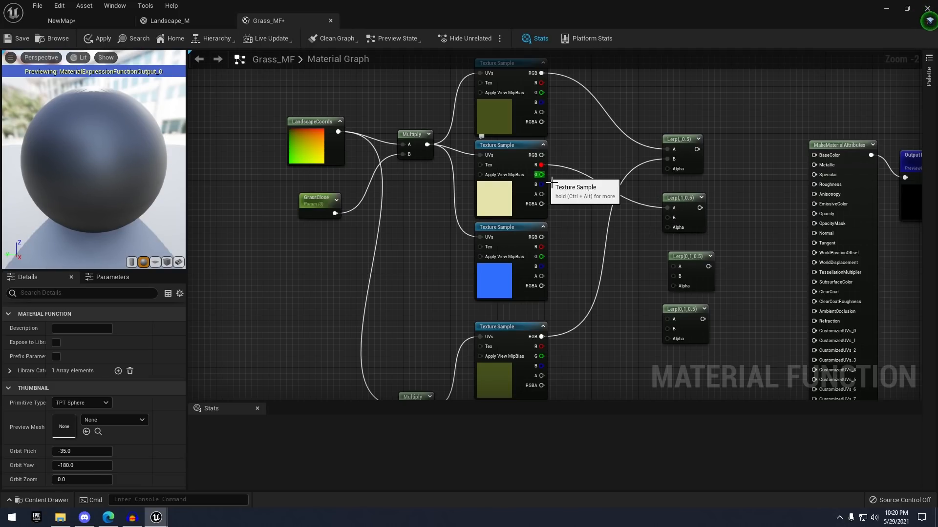
pyautogui.moveTo(552, 183); pyautogui.dragTo(554, 190)
pyautogui.moveTo(607, 225); pyautogui.dragTo(674, 265)
pyautogui.click(662, 280)
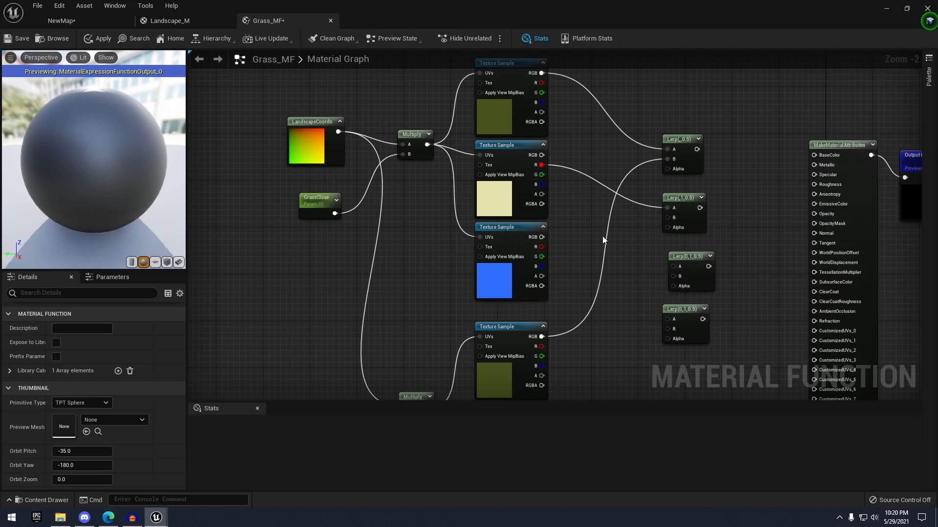
pyautogui.moveTo(549, 184); pyautogui.dragTo(673, 266)
# Connect the lower group's middle texture sample to the Lerp nodes: R to input B of the second and G to input B of the third
pyautogui.moveTo(569, 396); pyautogui.dragTo(568, 328, button='right')
pyautogui.moveTo(541, 360); pyautogui.dragTo(674, 149)
pyautogui.moveTo(652, 203); pyautogui.dragTo(661, 138, button='right')
pyautogui.moveTo(550, 304); pyautogui.dragTo(684, 143)
pyautogui.moveTo(685, 142)
pyautogui.mouseDown(button='right')
pyautogui.moveTo(683, 224)
pyautogui.moveTo(666, 143)
pyautogui.mouseUp(button='right')
# Connect the RGB outputs of the upper and lower groups' blue normal texture samples to inputs A and B of the fourth Lerp node
pyautogui.moveTo(632, 272); pyautogui.dragTo(617, 303, button='right')
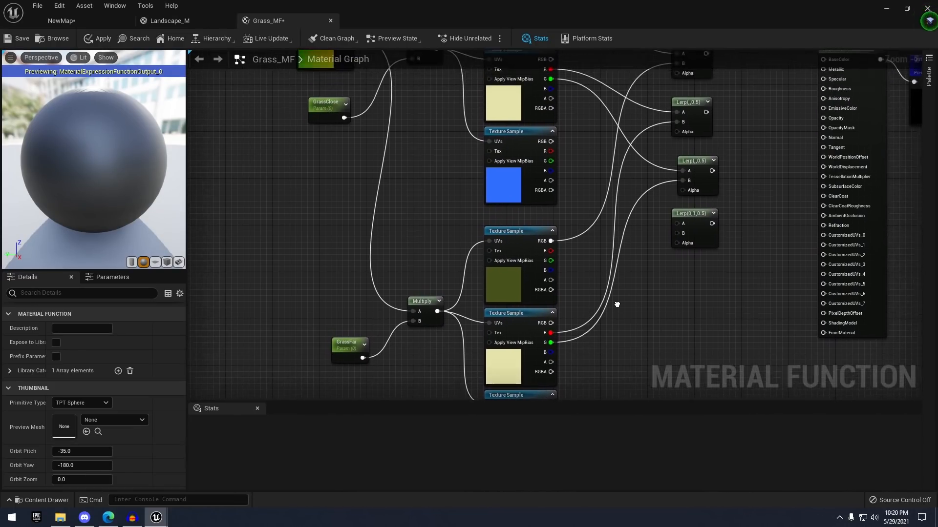
pyautogui.moveTo(607, 172); pyautogui.dragTo(572, 233, button='right')
pyautogui.moveTo(516, 201); pyautogui.dragTo(644, 283)
pyautogui.moveTo(566, 394); pyautogui.dragTo(577, 283, button='right')
pyautogui.moveTo(532, 354); pyautogui.dragTo(651, 182)
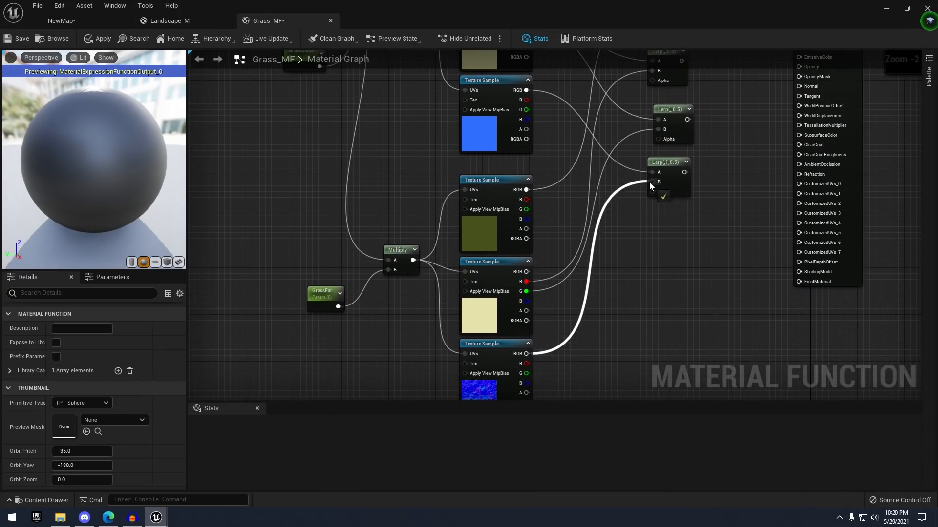
# Connect the first Lerp output to BaseColor and the second Lerp output to Roughness on the MakeMaterialAttributes node
pyautogui.moveTo(651, 182); pyautogui.dragTo(697, 294, button='right')
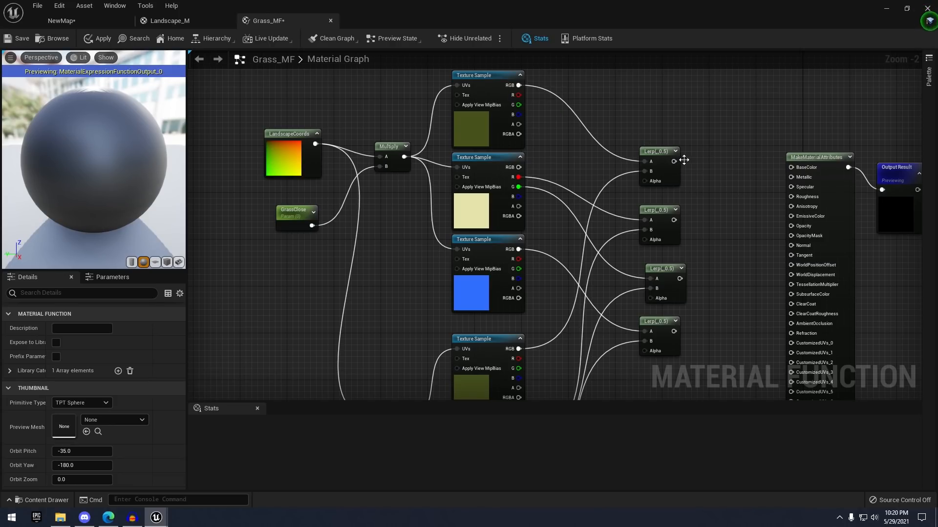
pyautogui.moveTo(674, 161); pyautogui.dragTo(792, 168)
pyautogui.moveTo(737, 195); pyautogui.dragTo(734, 160, button='right')
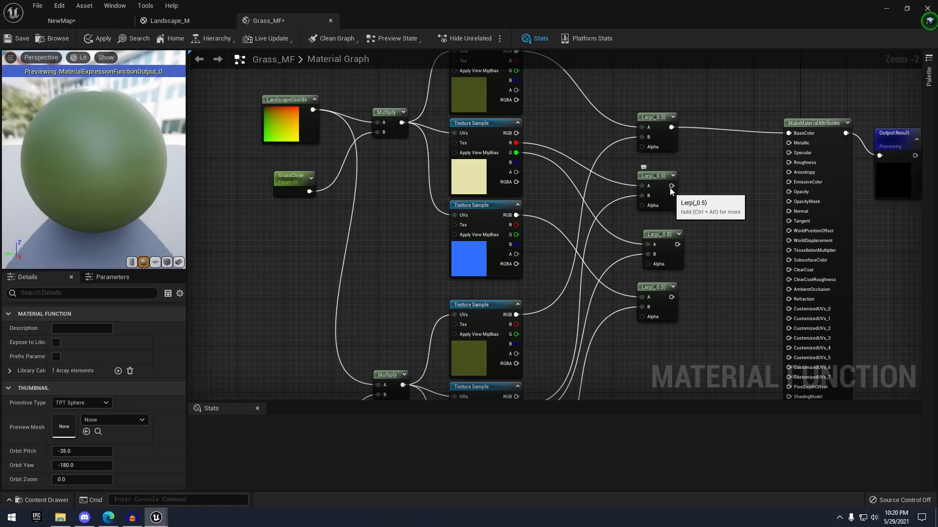
pyautogui.moveTo(671, 187); pyautogui.dragTo(796, 161)
pyautogui.moveTo(756, 181); pyautogui.dragTo(763, 176, button='right')
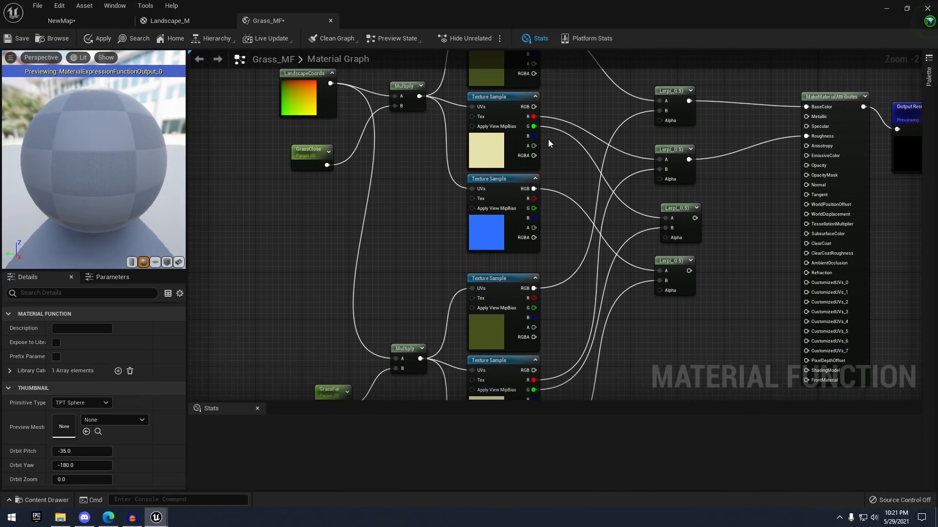
# Connect the third Lerp output to AmbientOcclusion and the fourth Lerp output to Normal on the MakeMaterialAttributes node
pyautogui.click(678, 209)
pyautogui.moveTo(711, 220); pyautogui.dragTo(710, 195, button='right')
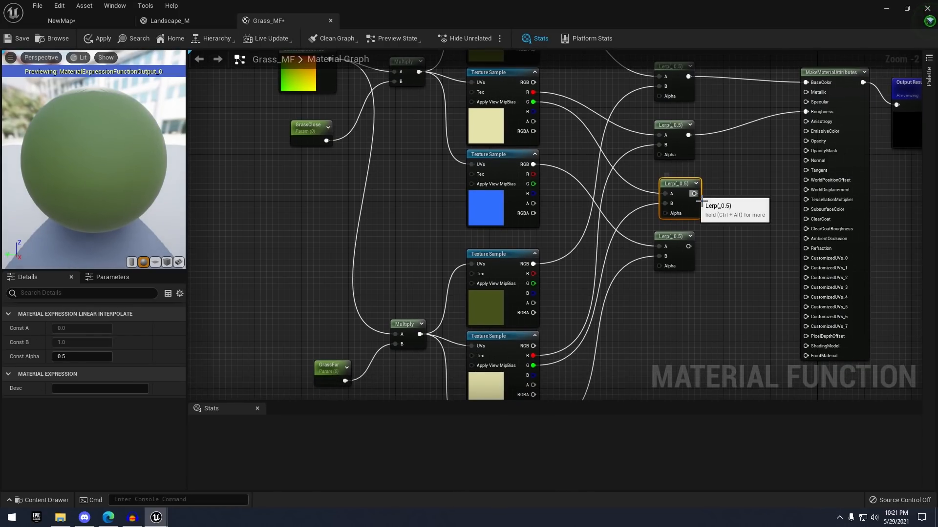
pyautogui.moveTo(694, 194); pyautogui.dragTo(806, 239)
pyautogui.moveTo(555, 195); pyautogui.dragTo(558, 158, button='right')
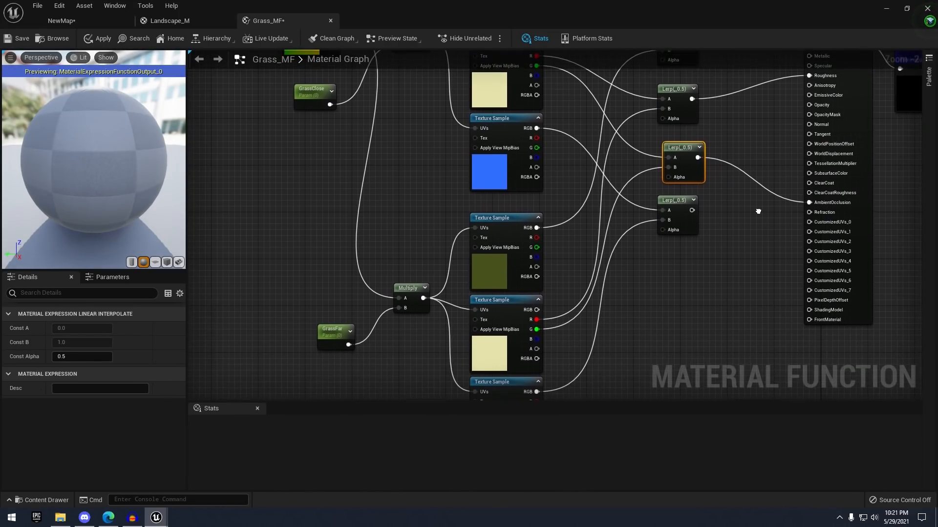
pyautogui.moveTo(691, 209)
pyautogui.mouseDown()
pyautogui.moveTo(781, 169)
pyautogui.moveTo(808, 123)
pyautogui.moveTo(690, 222)
pyautogui.mouseUp()
pyautogui.click(686, 254)
pyautogui.moveTo(687, 254); pyautogui.dragTo(692, 208, button='right')
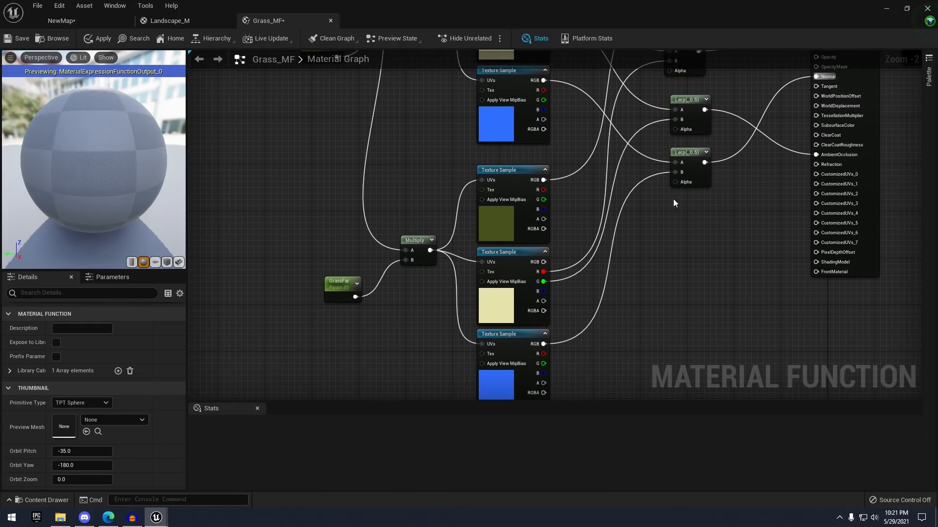
# Add a Distance_Blend node in the empty area below the Lerp nodes
pyautogui.scroll(-2, 673, 199)
pyautogui.moveTo(690, 215); pyautogui.dragTo(683, 184, button='right')
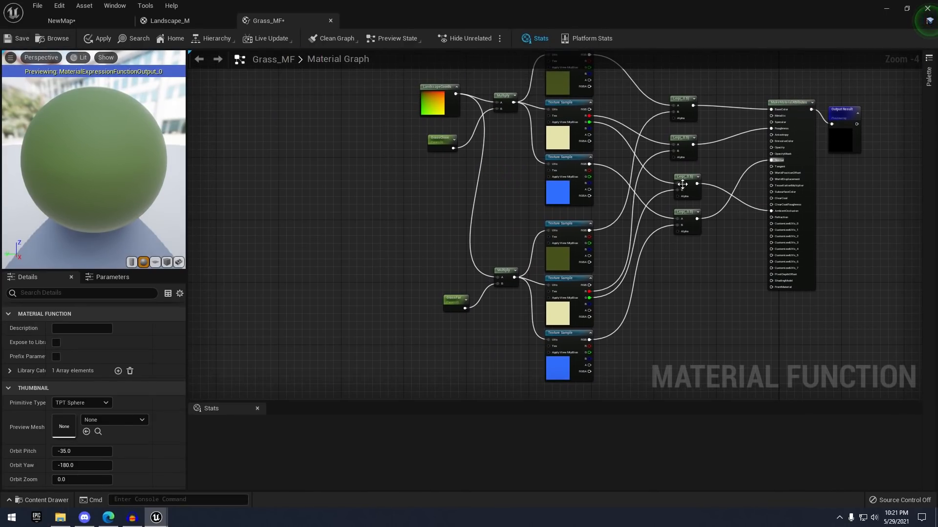
pyautogui.moveTo(684, 250); pyautogui.dragTo(686, 193, button='right')
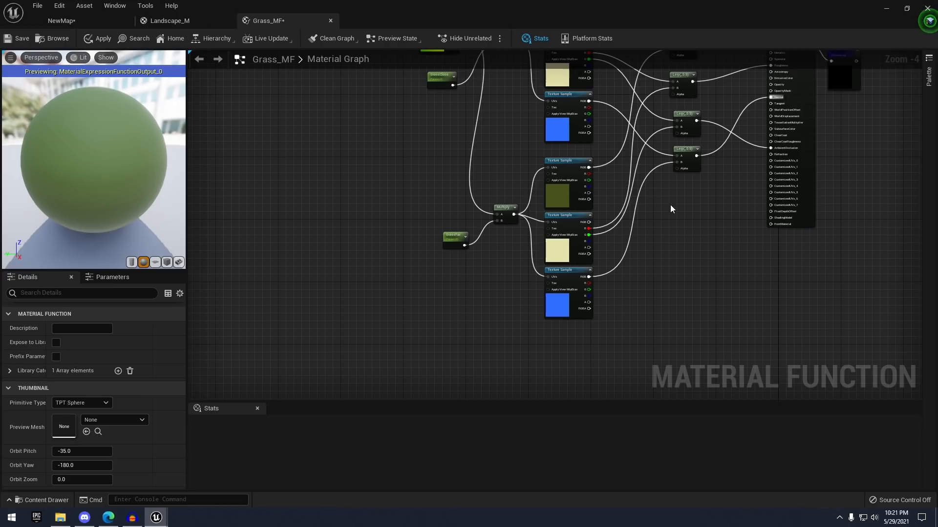
pyautogui.scroll(2, 683, 223)
pyautogui.rightClick(683, 223)
pyautogui.write('distanc')
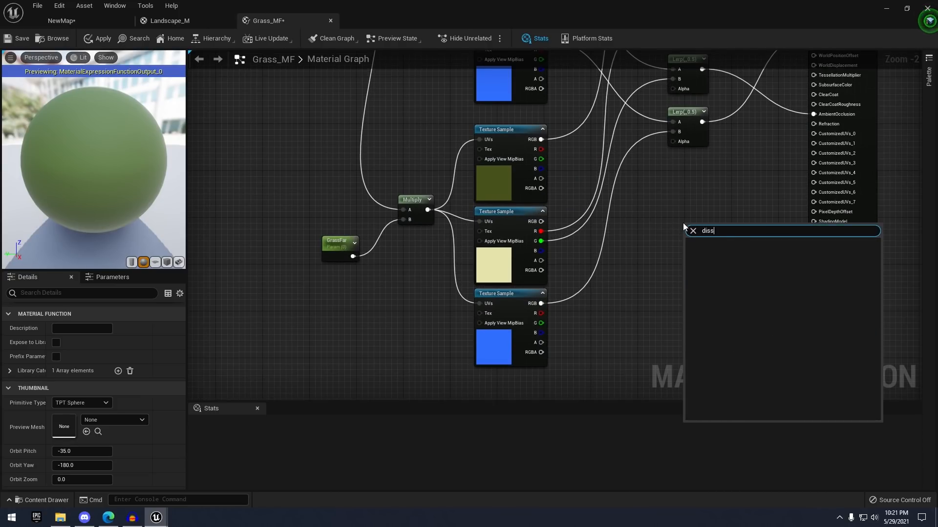
pyautogui.write('e_')
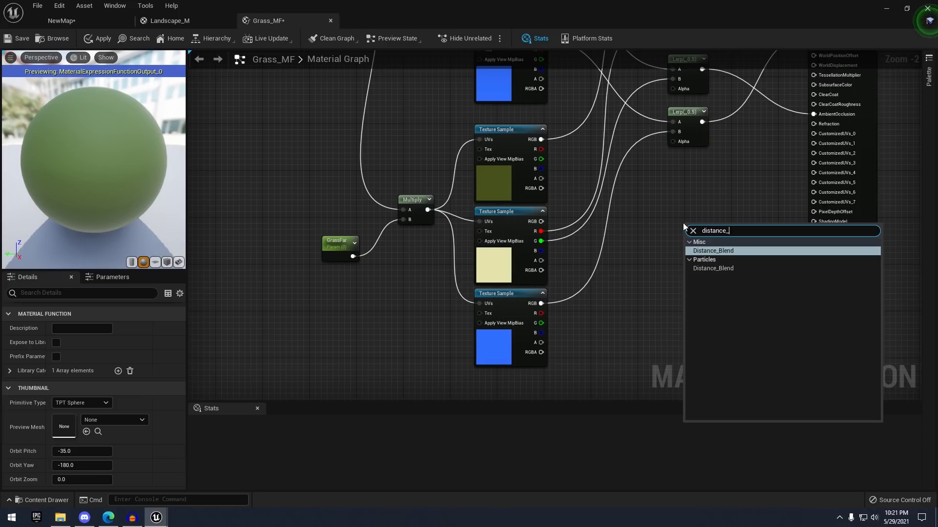
pyautogui.press('Return')
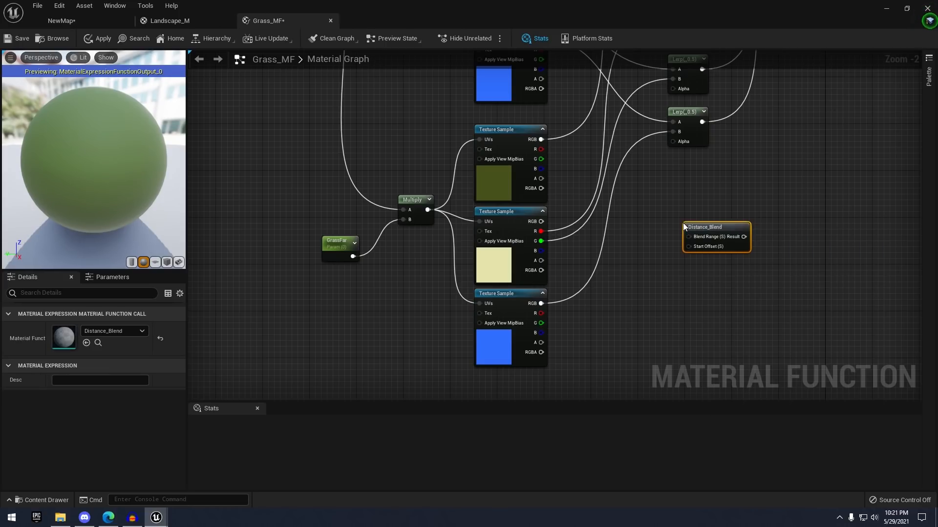
# Add a scalar parameter named BlendRange on the Blend Range input of Distance_Blend and place it to that node's left
pyautogui.scroll(2, 894, 307)
pyautogui.moveTo(638, 220); pyautogui.dragTo(558, 204)
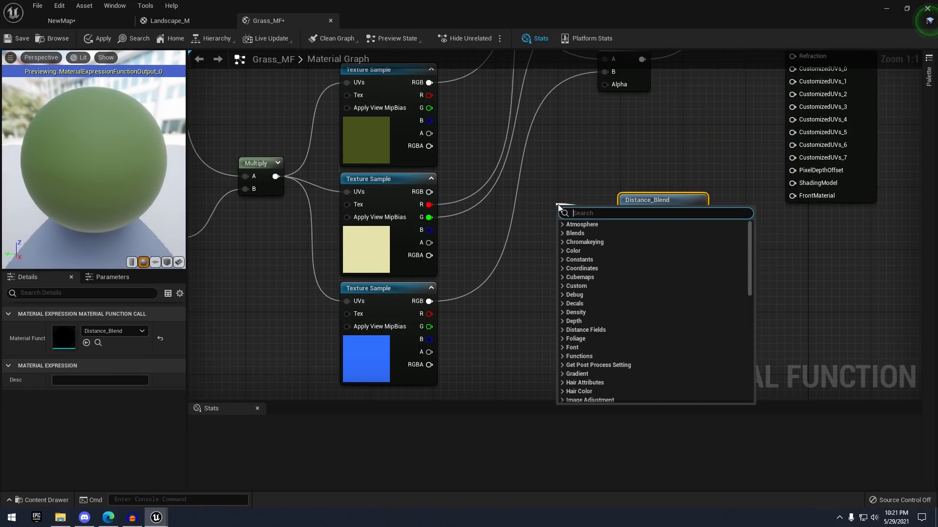
pyautogui.write('sala')
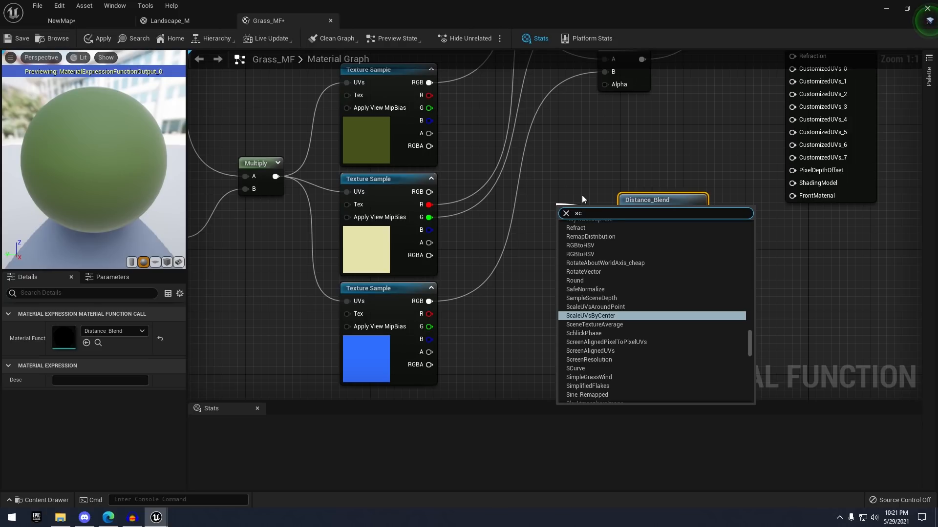
pyautogui.press('BackSpace')
pyautogui.press('BackSpace')
pyautogui.press('BackSpace')
pyautogui.write('calar')
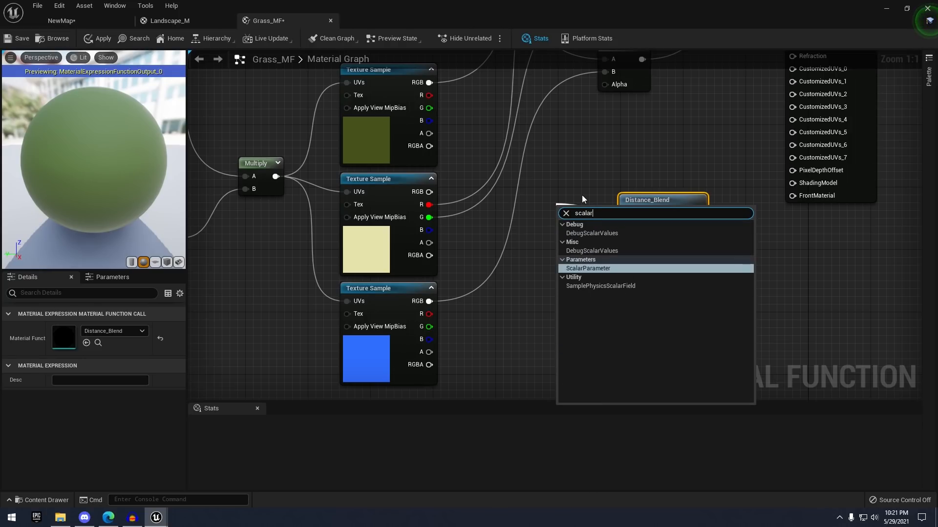
pyautogui.press('Return')
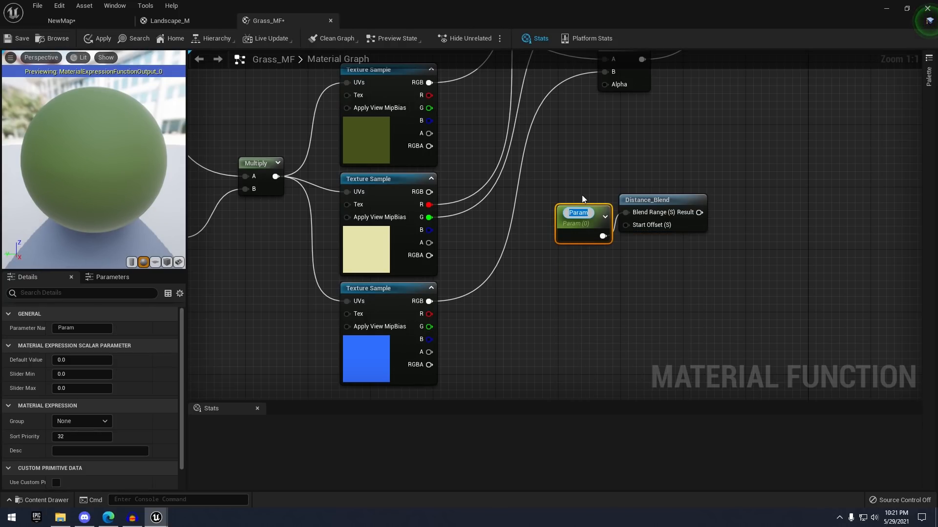
pyautogui.write('BlendRange')
pyautogui.press('Return')
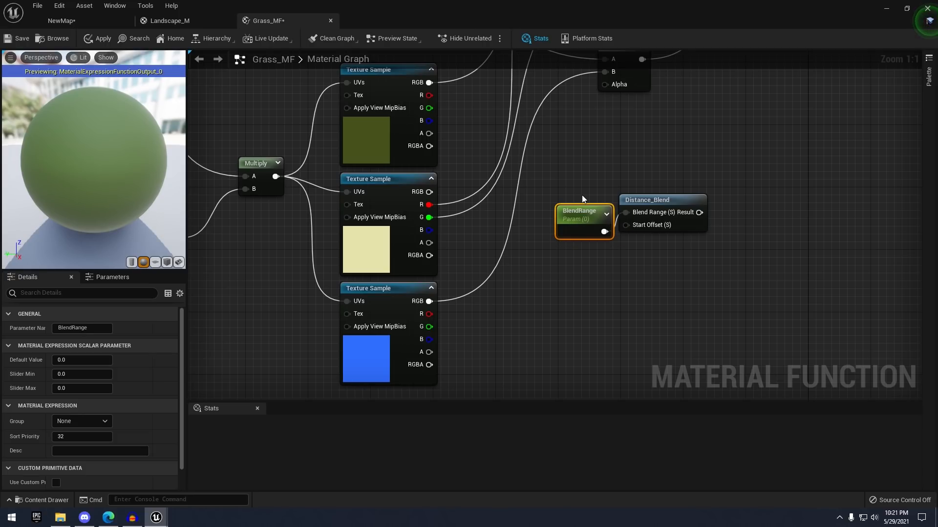
pyautogui.moveTo(584, 211); pyautogui.dragTo(565, 193)
pyautogui.click(617, 227)
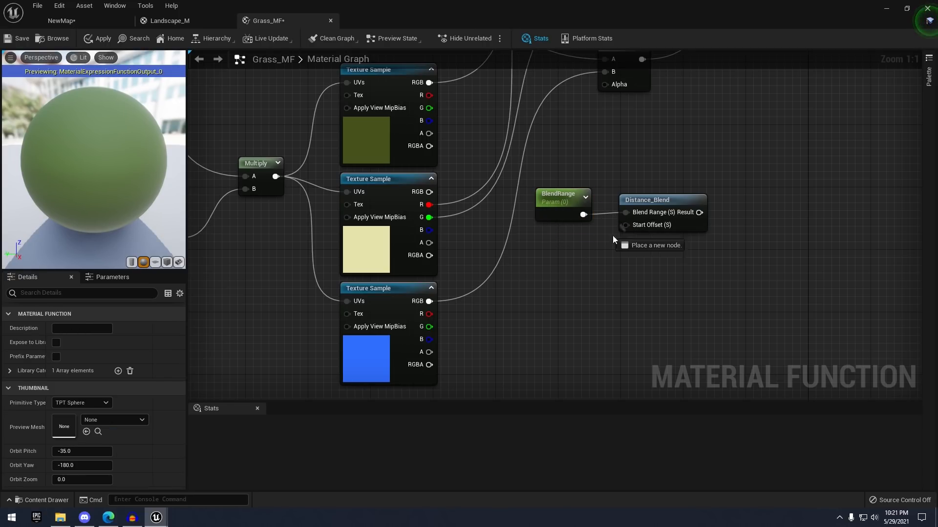
# Add a scalar parameter named StartOffest on the Start Offset input of Distance_Blend and place it directly below BlendRange
pyautogui.moveTo(613, 236); pyautogui.dragTo(588, 231)
pyautogui.write('scalar')
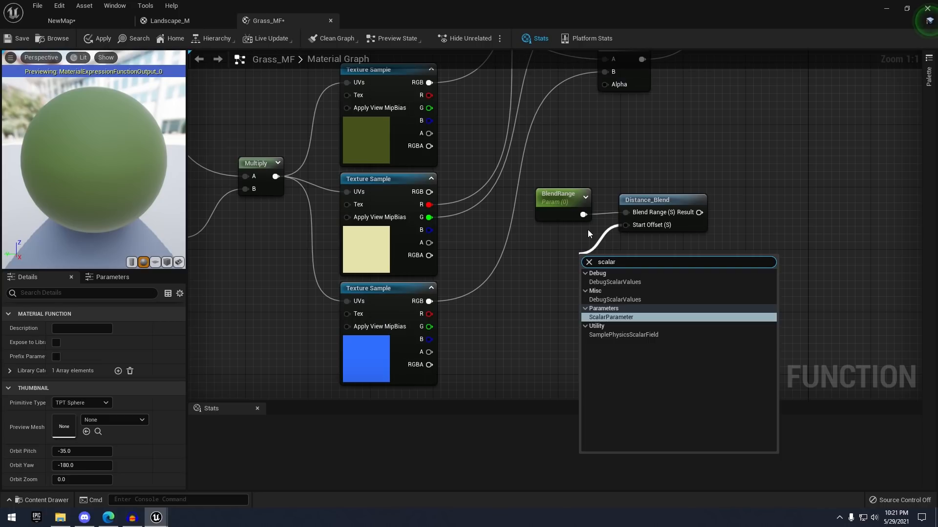
pyautogui.press('Return')
pyautogui.write('Star')
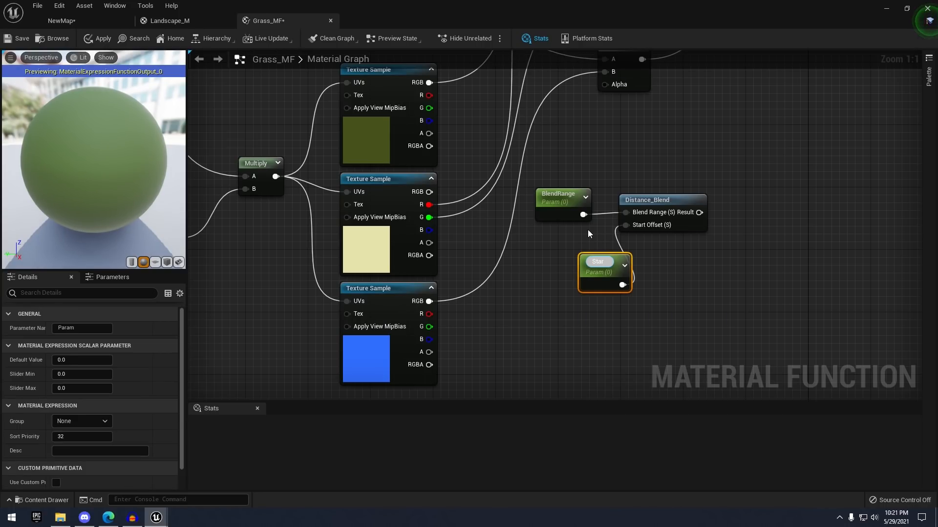
pyautogui.write('tOffest')
pyautogui.press('Return')
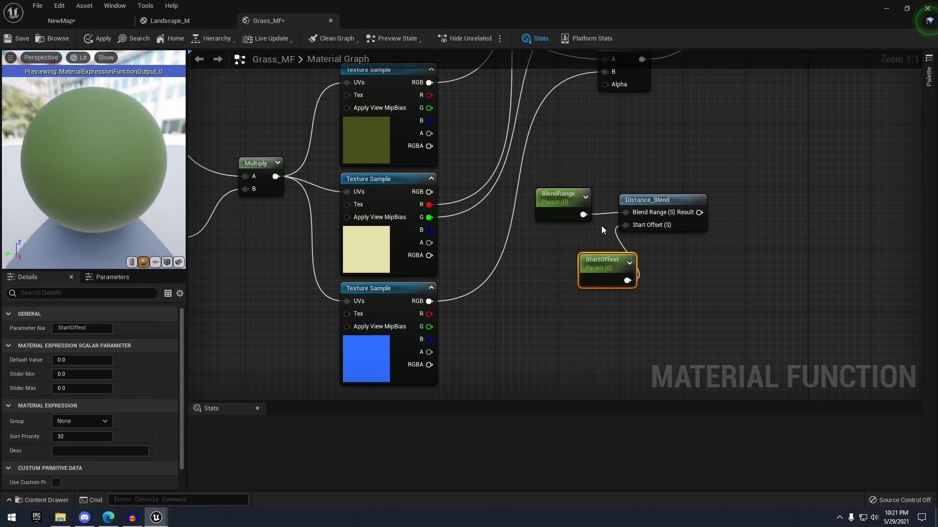
pyautogui.moveTo(603, 262); pyautogui.dragTo(559, 243)
# Set the default value of the BlendRange parameter to 8000
pyautogui.click(561, 205)
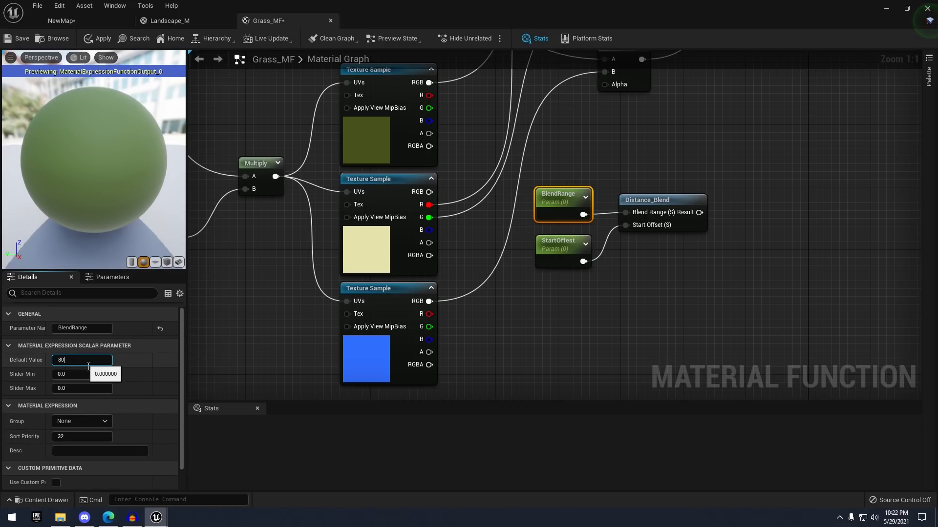
pyautogui.click(88, 367)
pyautogui.write('8000')
pyautogui.press('Return')
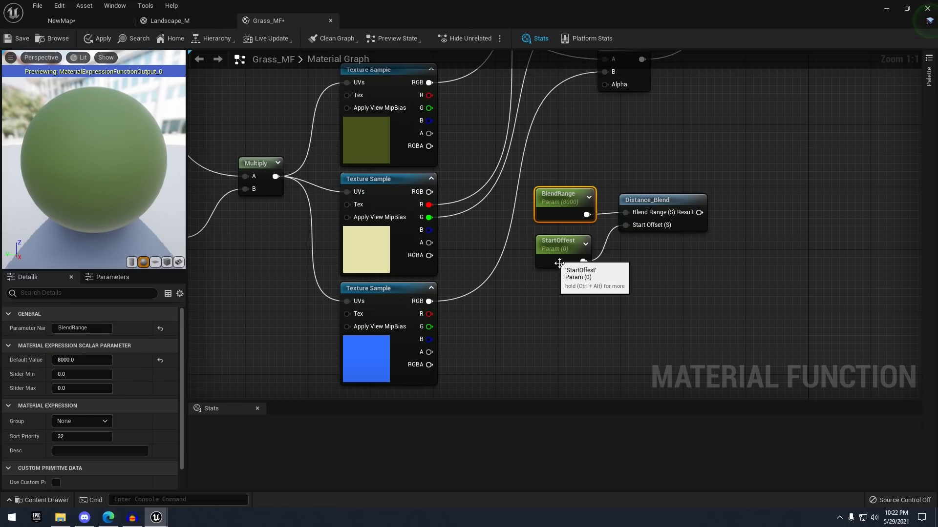
# Set the default value of the StartOffest parameter to -2000
pyautogui.click(562, 256)
pyautogui.click(85, 359)
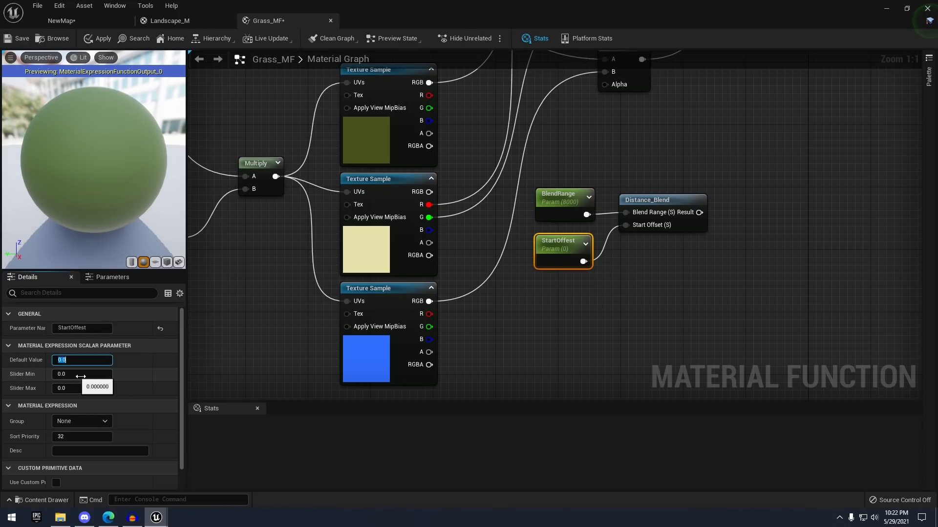
pyautogui.press('Return')
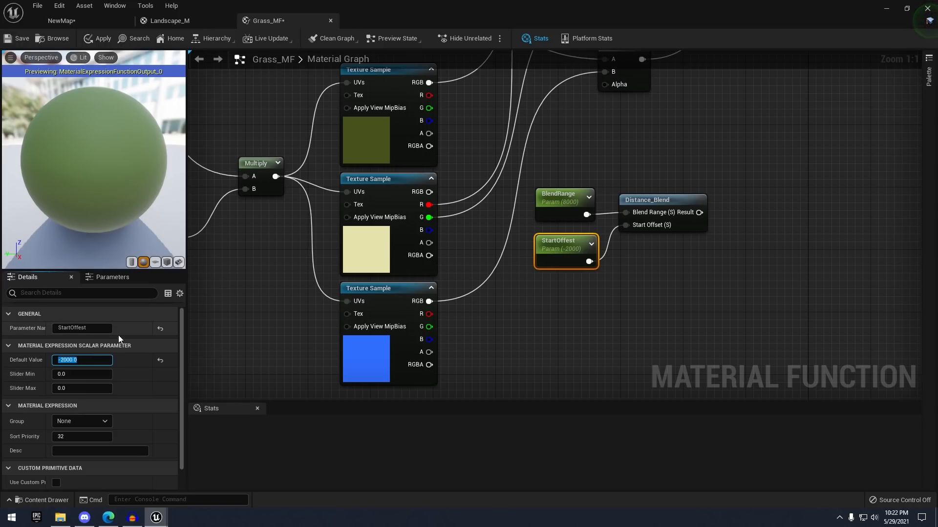
# Connect the Distance_Blend result to the Alpha inputs of all four Lerp nodes
pyautogui.scroll(-3, 725, 153)
pyautogui.moveTo(663, 222); pyautogui.dragTo(632, 244, button='right')
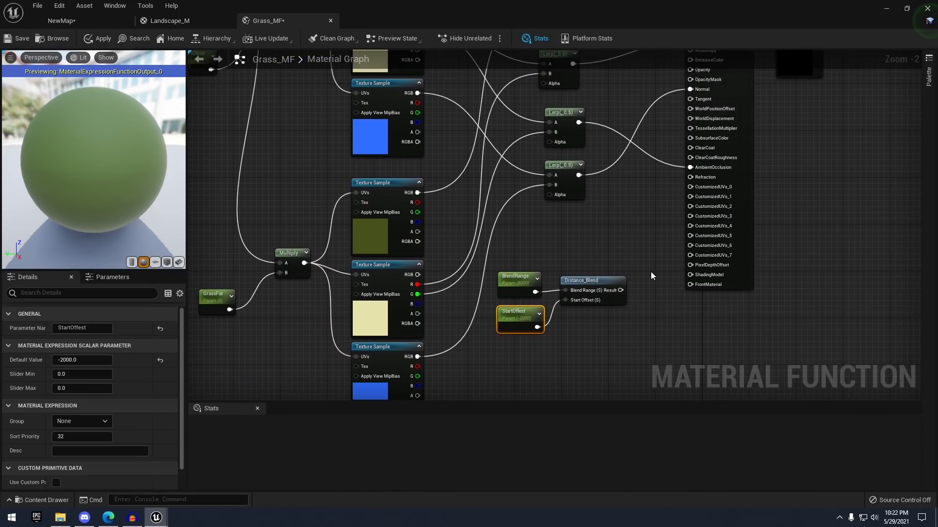
pyautogui.scroll(1, 608, 284)
pyautogui.moveTo(618, 292); pyautogui.dragTo(541, 119)
pyautogui.moveTo(563, 29); pyautogui.dragTo(542, 162)
pyautogui.moveTo(634, 348); pyautogui.dragTo(641, 300, button='right')
pyautogui.moveTo(631, 355); pyautogui.dragTo(545, 87)
pyautogui.scroll(-2, 595, 103)
pyautogui.moveTo(596, 103); pyautogui.dragTo(575, 136, button='right')
pyautogui.scroll(-2, 625, 189)
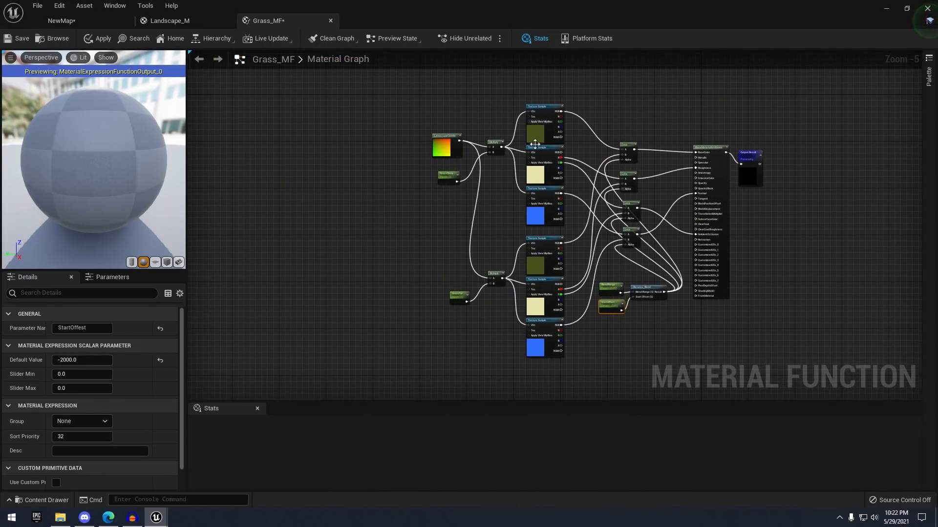
# Review the complete Grass_MF node network and its preview sphere from farther away
pyautogui.scroll(3, 642, 292)
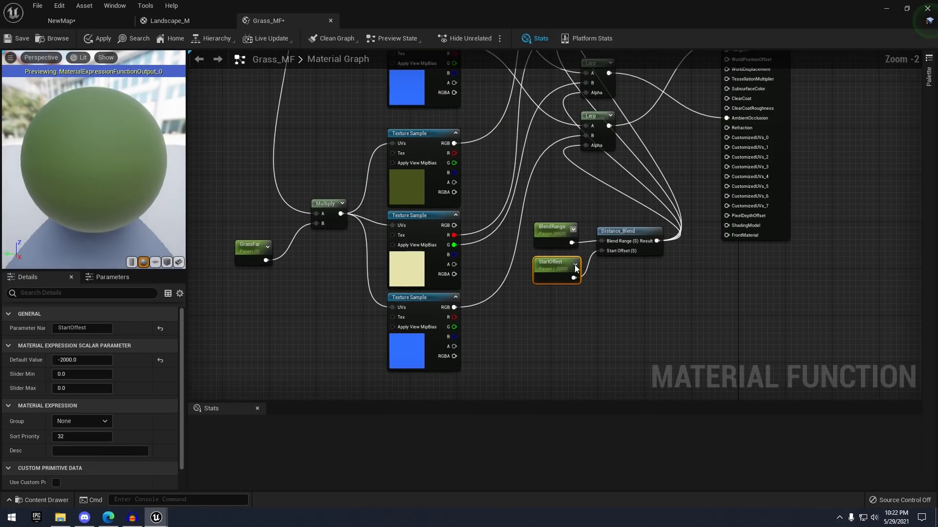
pyautogui.scroll(-5, 140, 173)
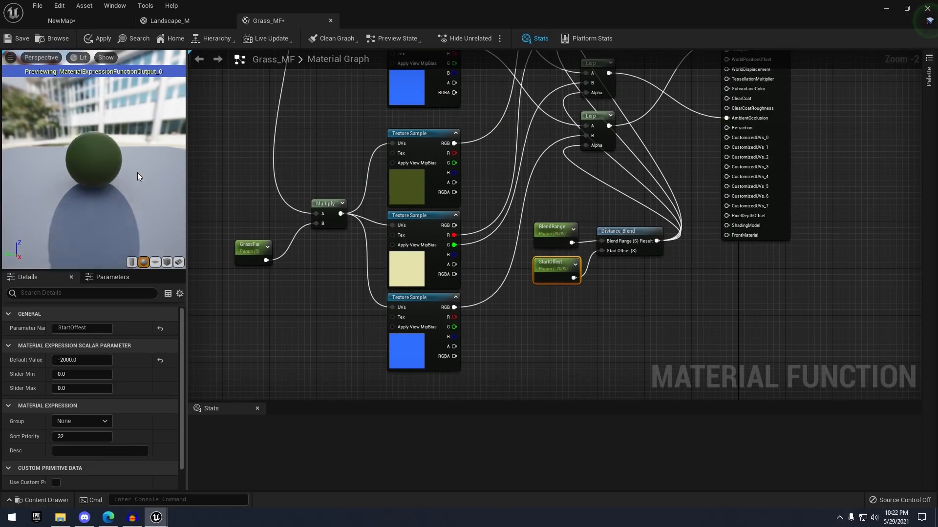
pyautogui.moveTo(327, 172); pyautogui.dragTo(451, 292, button='right')
pyautogui.scroll(-1, 523, 230)
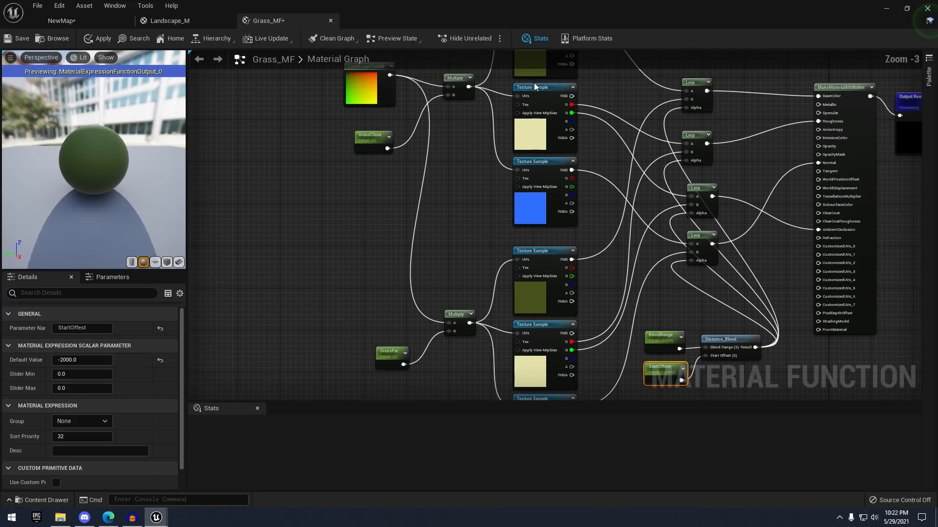
pyautogui.moveTo(528, 244); pyautogui.dragTo(458, 153, button='right')
pyautogui.scroll(-3, 459, 153)
pyautogui.scroll(2, 552, 243)
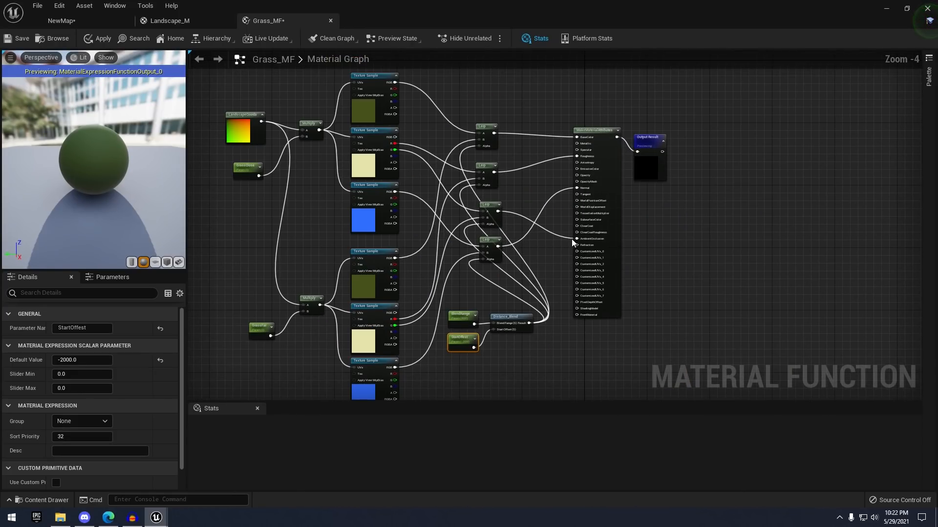
pyautogui.moveTo(553, 233); pyautogui.dragTo(615, 210, button='right')
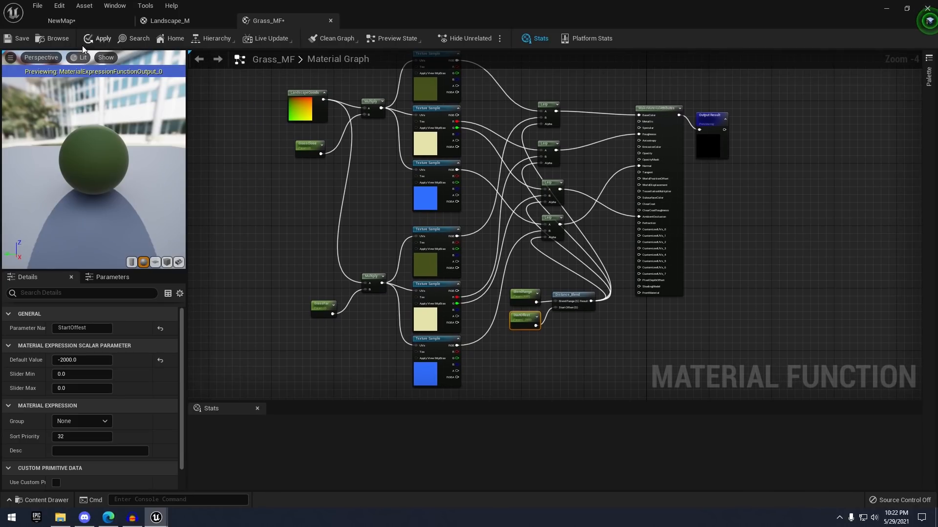
# Save and close Grass_MF, and open the TutorialProject/Materials folder in the level editor's content browser
pyautogui.click(21, 43)
pyautogui.click(331, 21)
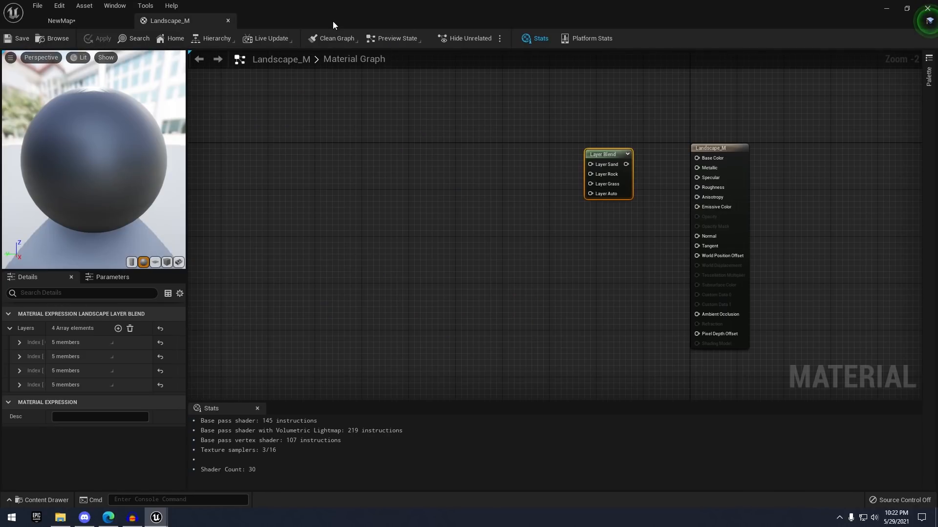
pyautogui.click(73, 21)
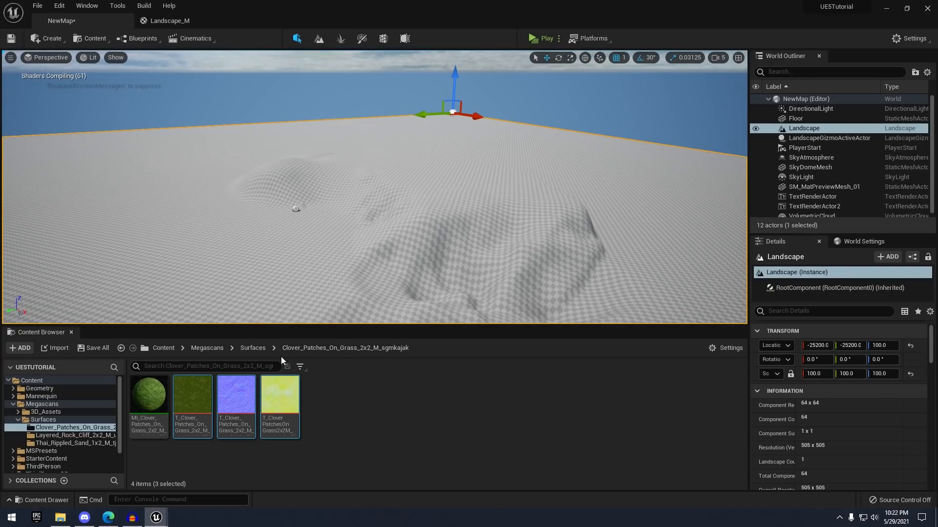
pyautogui.click(164, 348)
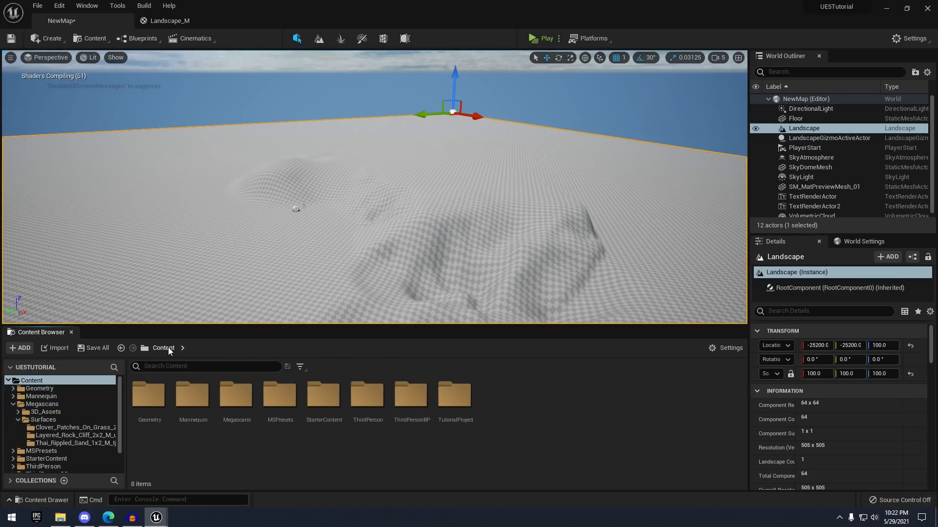
pyautogui.doubleClick(454, 405)
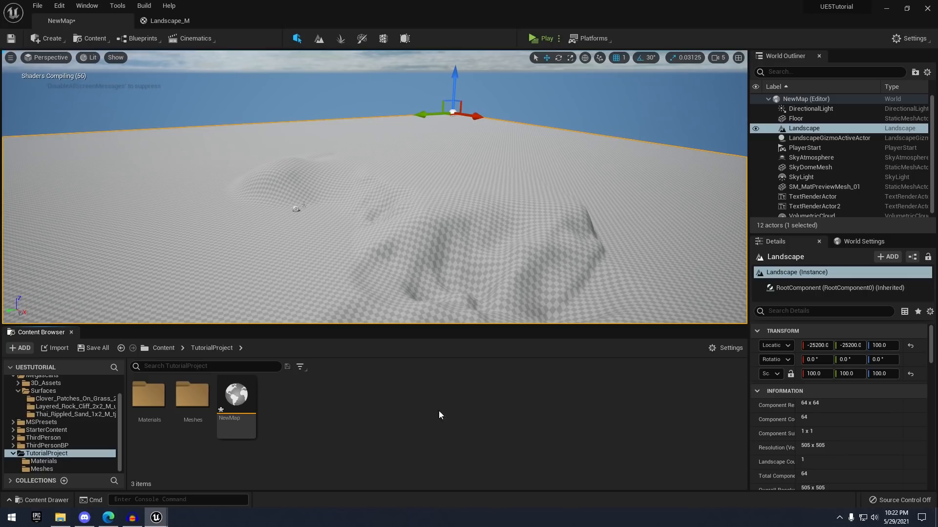
pyautogui.doubleClick(168, 410)
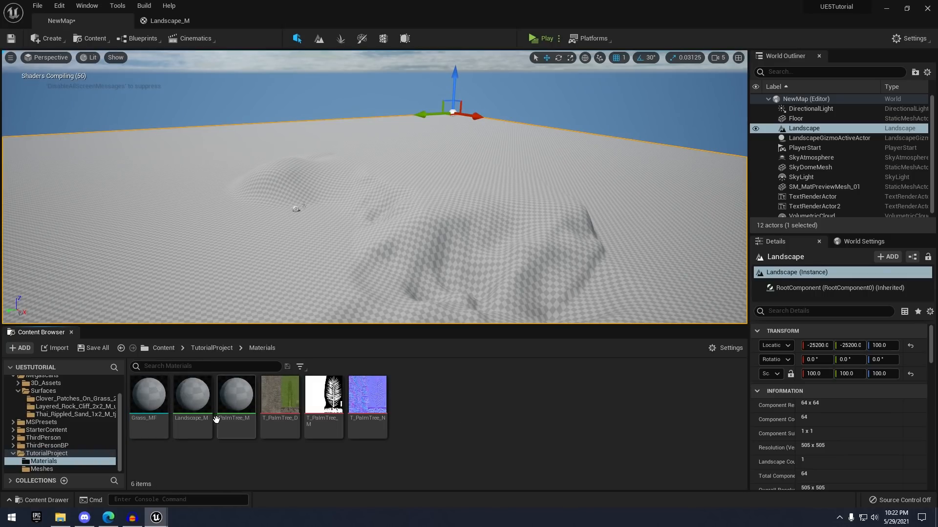
# Duplicate the Grass_MF material function and name the copy Rock_MF
pyautogui.click(158, 413)
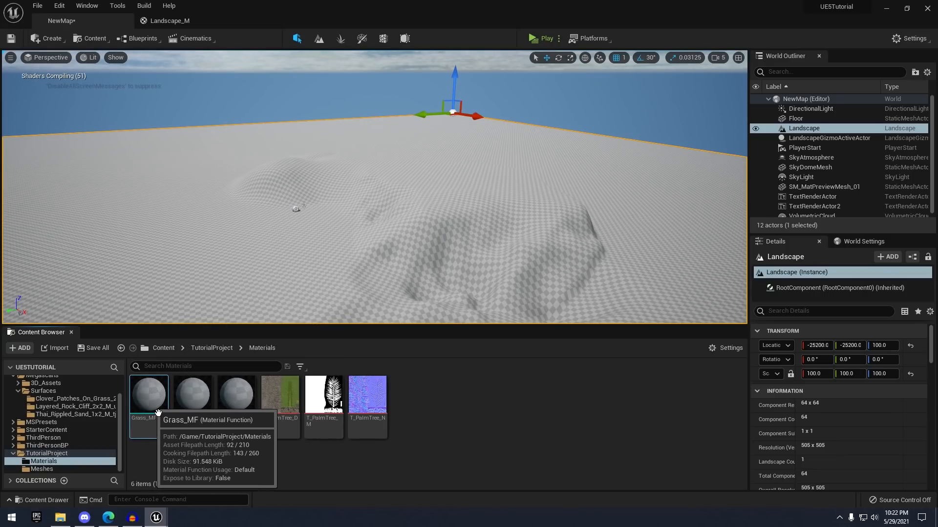
pyautogui.rightClick(152, 409)
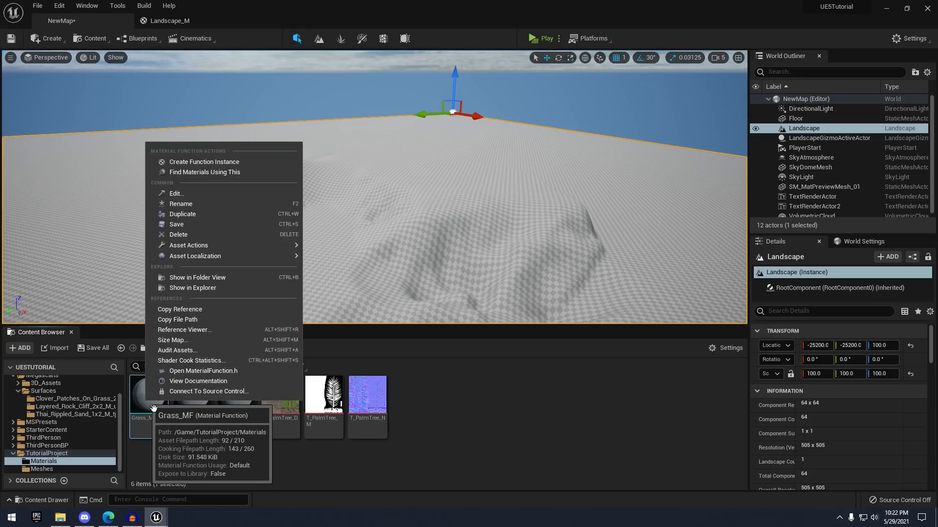
pyautogui.click(195, 217)
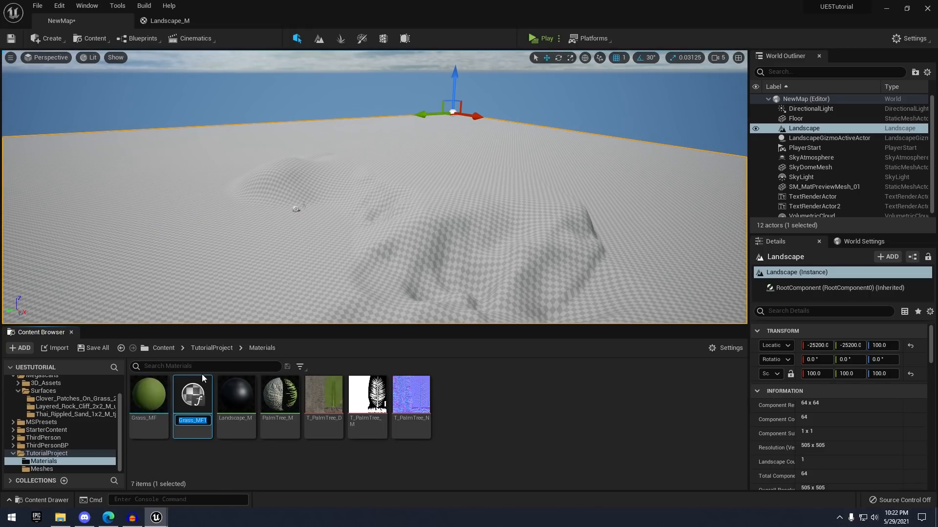
pyautogui.press('Left')
pyautogui.press('Right')
pyautogui.press('BackSpace')
pyautogui.press('BackSpace')
pyautogui.press('BackSpace')
pyautogui.press('BackSpace')
pyautogui.press('BackSpace')
pyautogui.write('Rock')
pyautogui.press('Return')
# Duplicate the Rock_MF material function and name the copy Sand_MF
pyautogui.rightClick(282, 400)
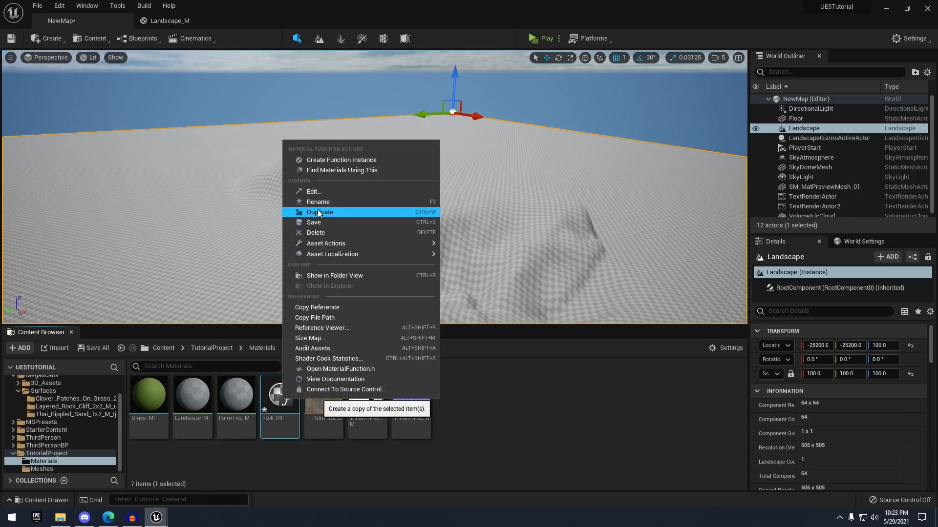
pyautogui.click(303, 212)
pyautogui.press('BackSpace')
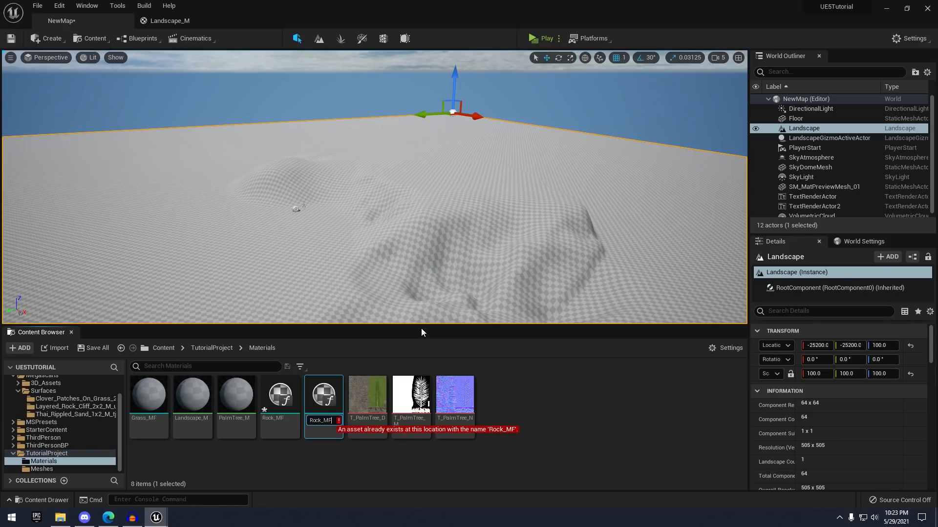
pyautogui.write('Sand_MF')
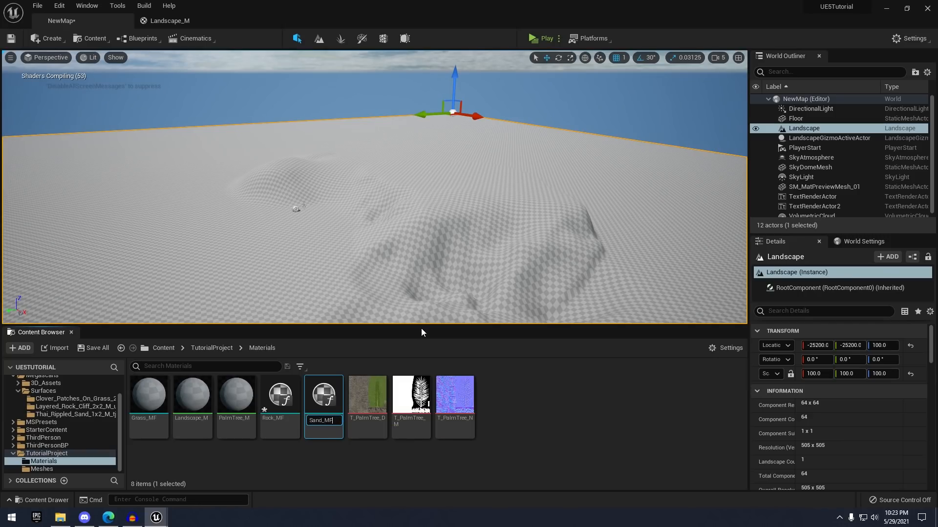
pyautogui.press('Return')
# Open Rock_MF and select both the close and far grass base color Texture Sample nodes
pyautogui.doubleClick(289, 410)
pyautogui.moveTo(201, 101); pyautogui.dragTo(306, 93, button='right')
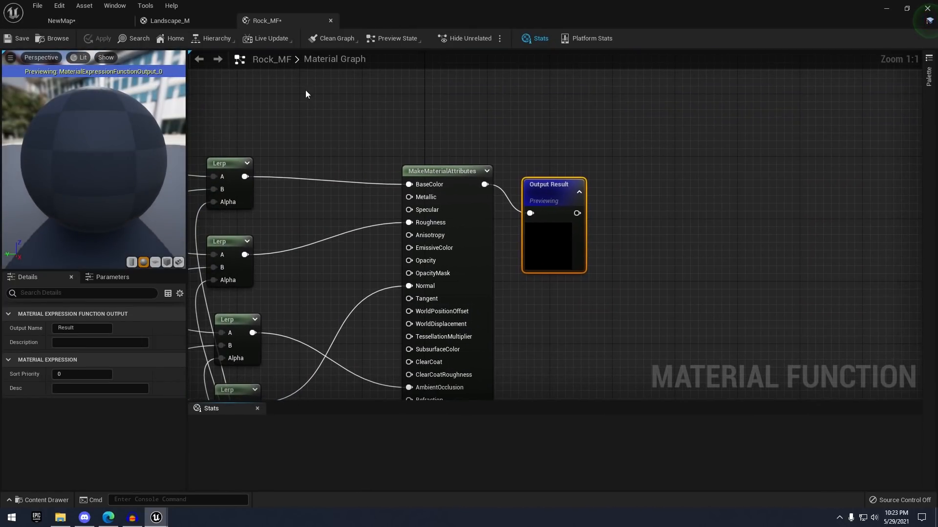
pyautogui.moveTo(262, 138); pyautogui.dragTo(546, 138, button='right')
pyautogui.scroll(-3, 546, 139)
pyautogui.moveTo(390, 151); pyautogui.dragTo(555, 138, button='right')
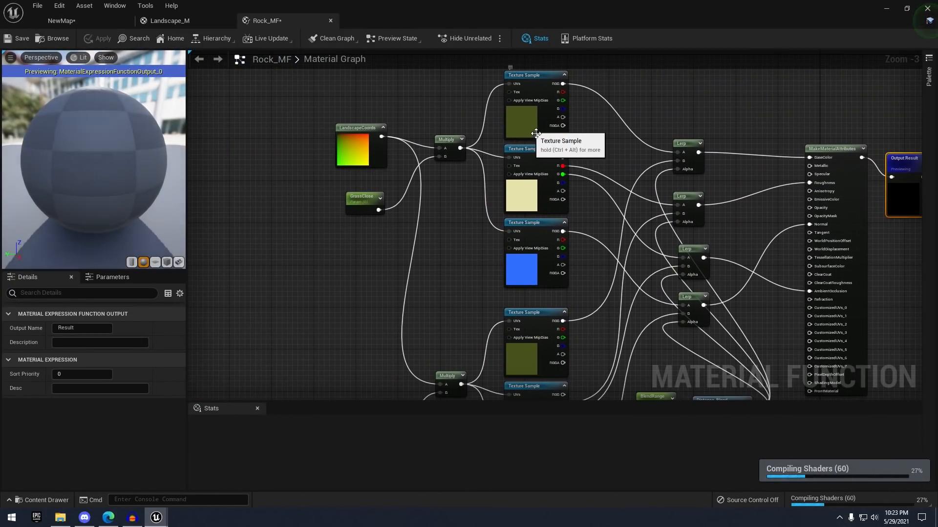
pyautogui.click(530, 127)
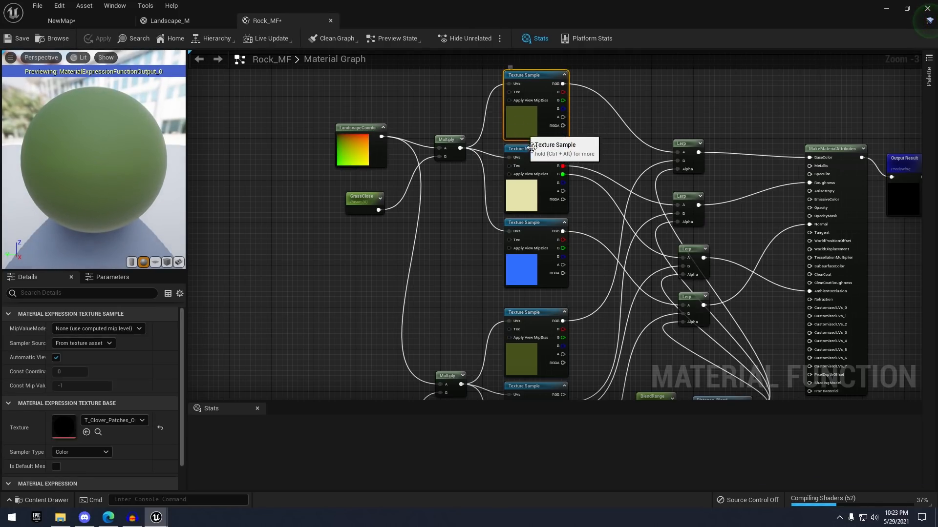
pyautogui.click(530, 365)
pyautogui.scroll(-1, 530, 365)
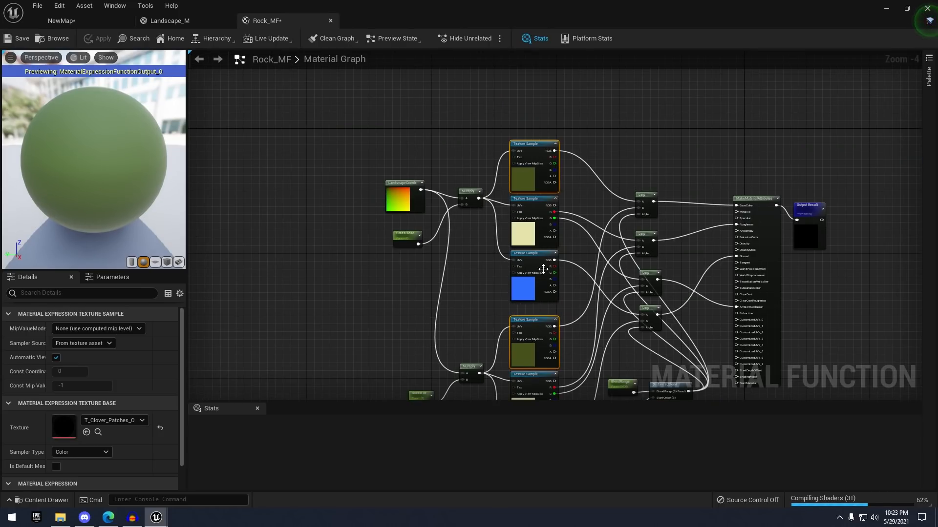
# Assign the T_Layered_Rock_Cliff_2x2_M_ul0iccwew_4K_D texture from the Layered_Rock_Cliff folder to the two selected base color samples
pyautogui.click(92, 23)
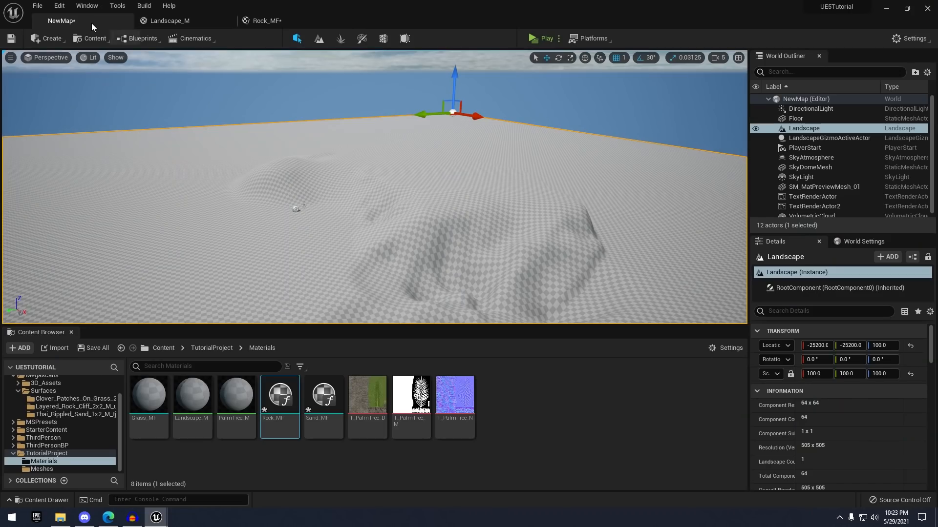
pyautogui.click(59, 408)
pyautogui.moveTo(192, 420)
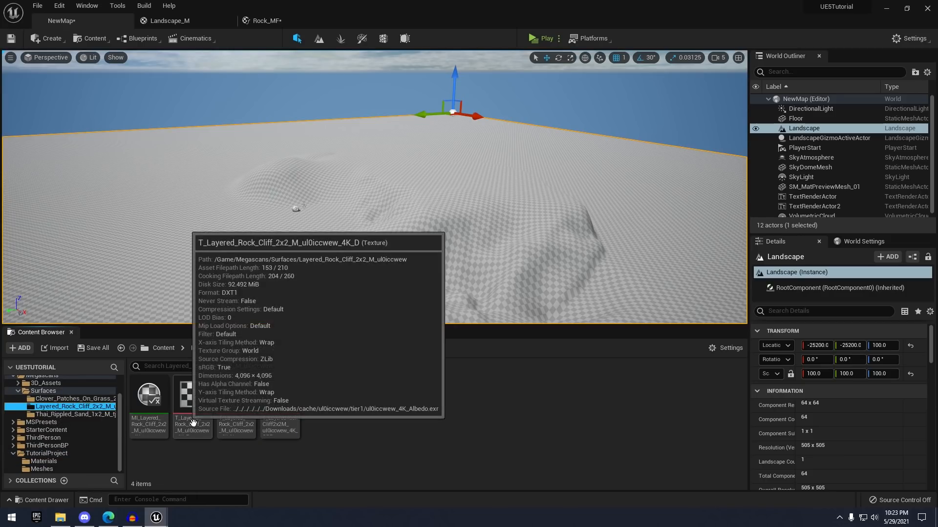
pyautogui.click(205, 413)
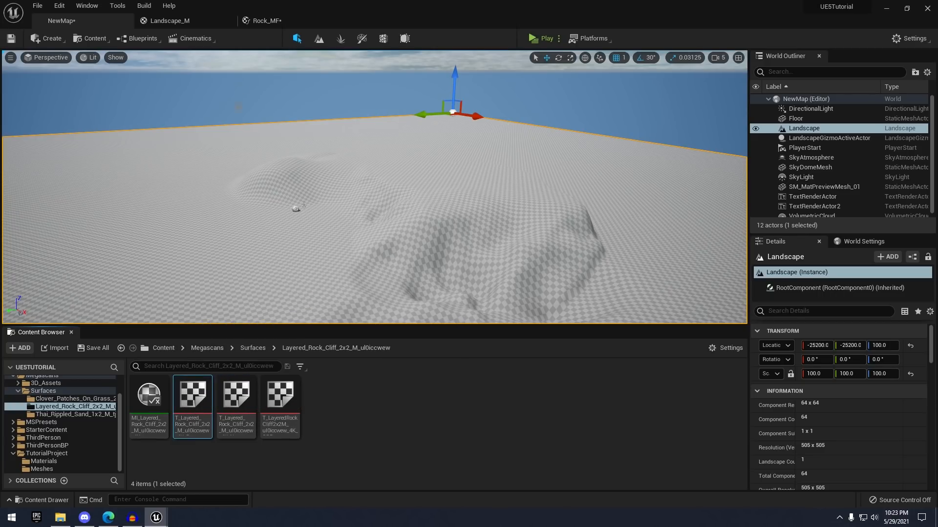
pyautogui.click(267, 21)
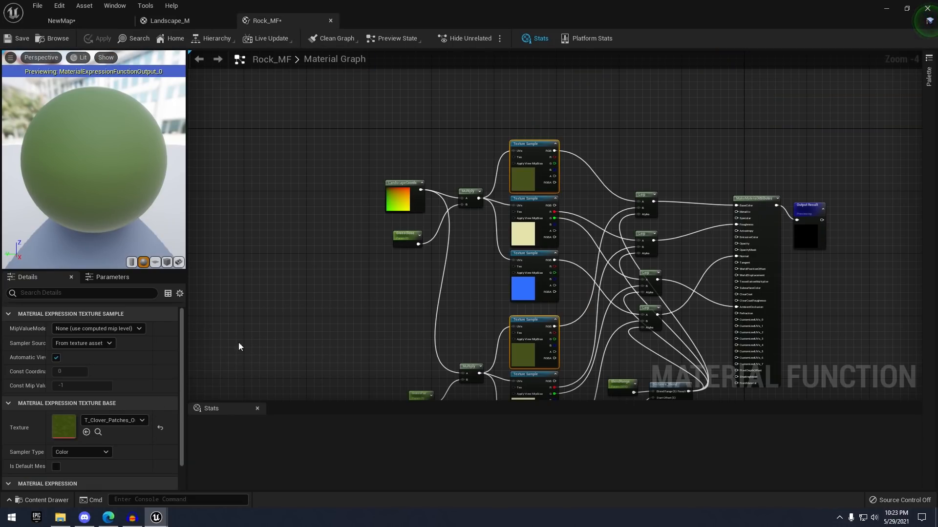
pyautogui.click(86, 431)
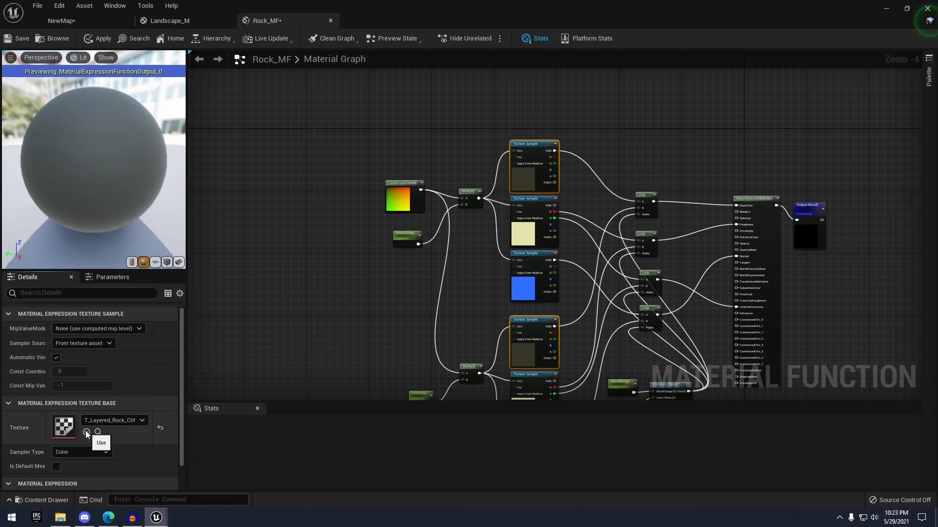
pyautogui.moveTo(485, 345); pyautogui.dragTo(495, 310, button='right')
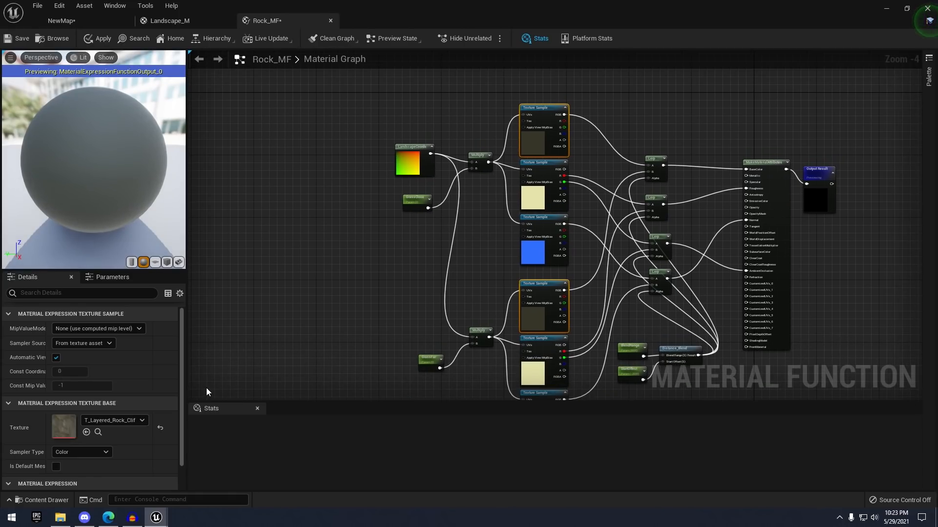
pyautogui.click(177, 20)
pyautogui.click(104, 22)
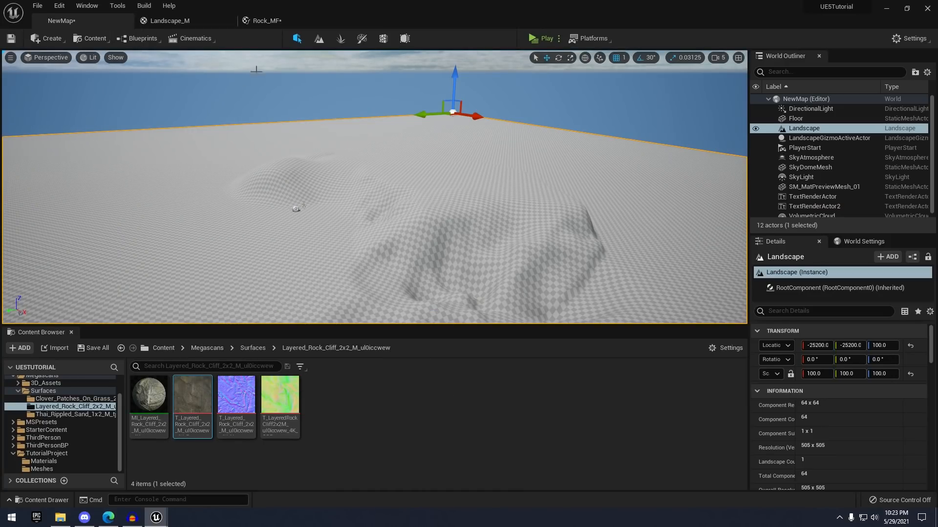
pyautogui.click(270, 20)
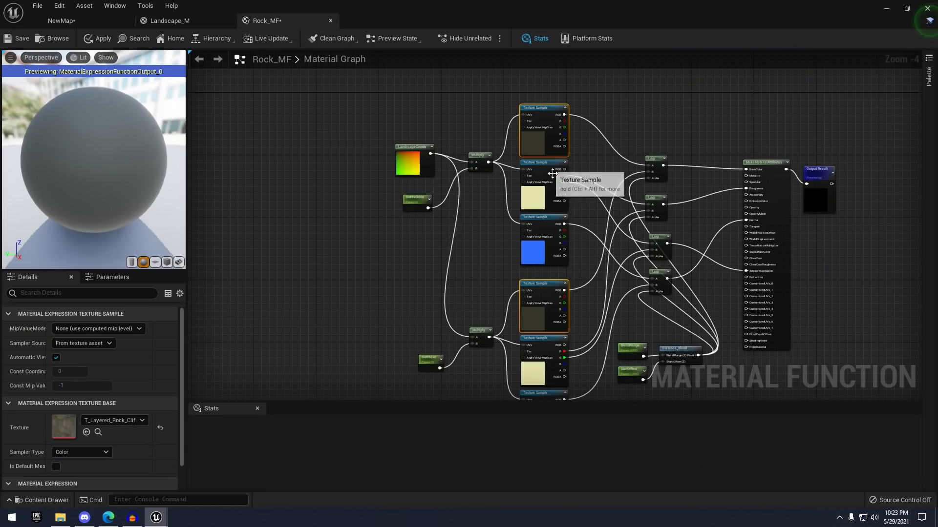
# Assign the T_LayeredRockCliff2x2M packed mask texture from the Layered_Rock_Cliff folder to both the close and far mask samples in Rock_MF
pyautogui.moveTo(407, 257); pyautogui.dragTo(399, 206, button='right')
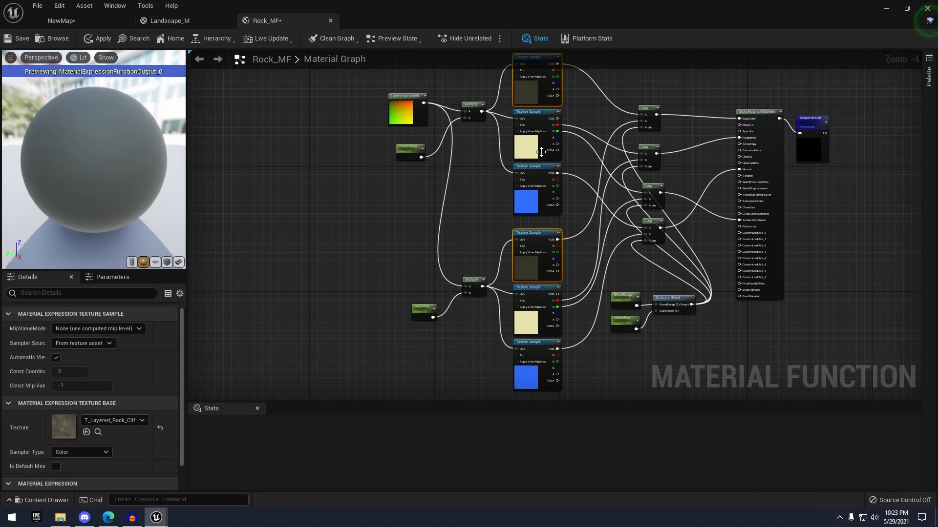
pyautogui.click(534, 154)
pyautogui.keyDown('ctrl'); pyautogui.click(532, 326); pyautogui.keyUp('ctrl')
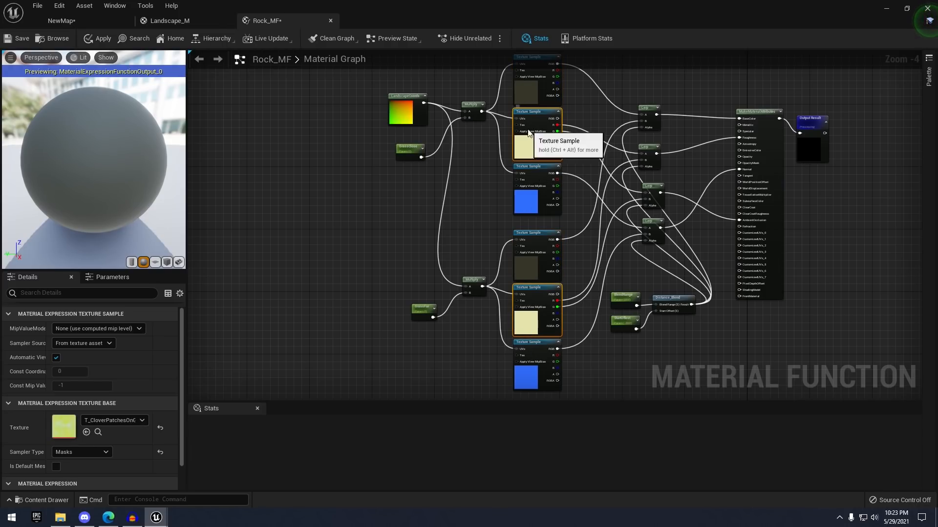
pyautogui.click(100, 20)
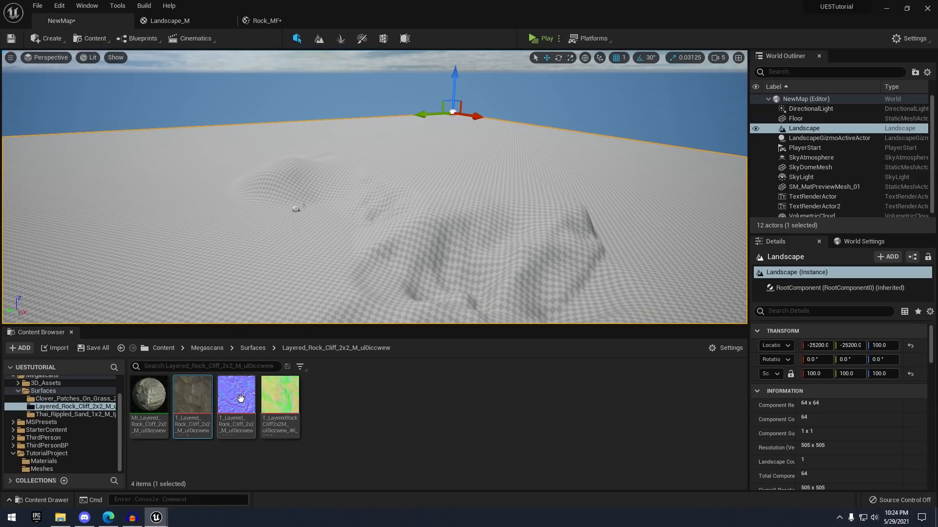
pyautogui.click(267, 21)
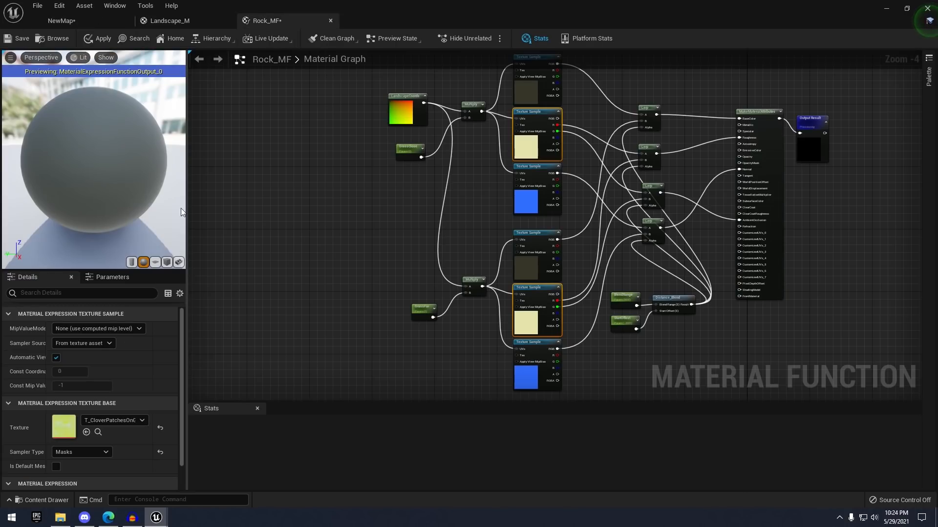
pyautogui.click(86, 432)
# Assign the Layered_Rock_Cliff normal map to both the close and far normal samples, and save Rock_MF
pyautogui.moveTo(380, 255); pyautogui.dragTo(359, 233, button='right')
pyautogui.click(525, 186)
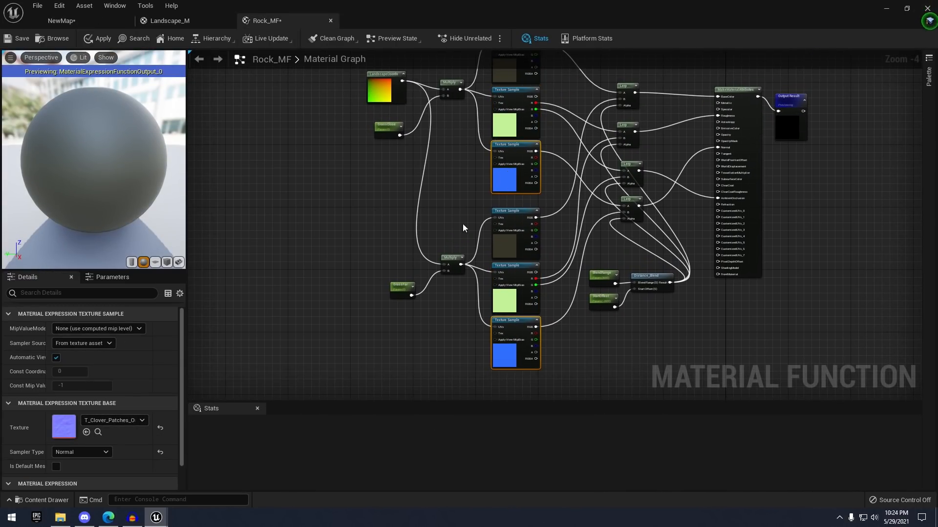
pyautogui.click(60, 21)
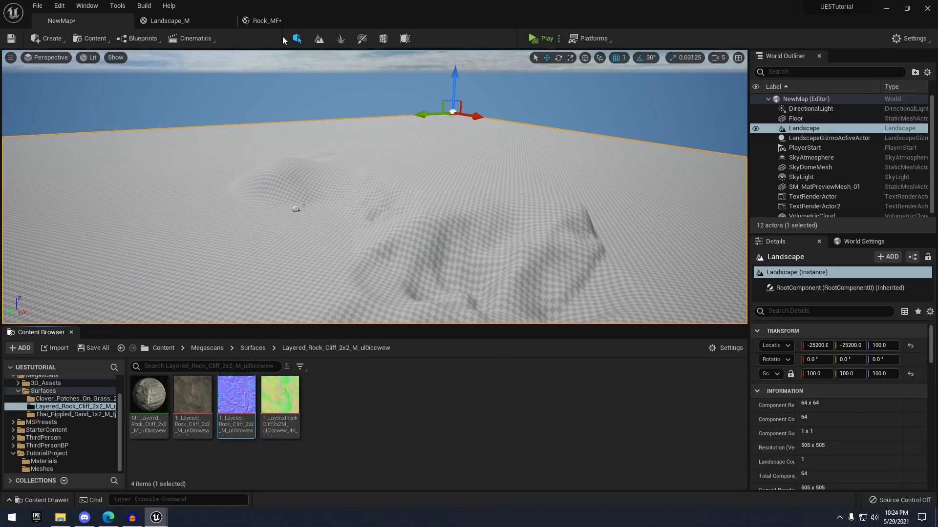
pyautogui.click(267, 21)
pyautogui.click(87, 433)
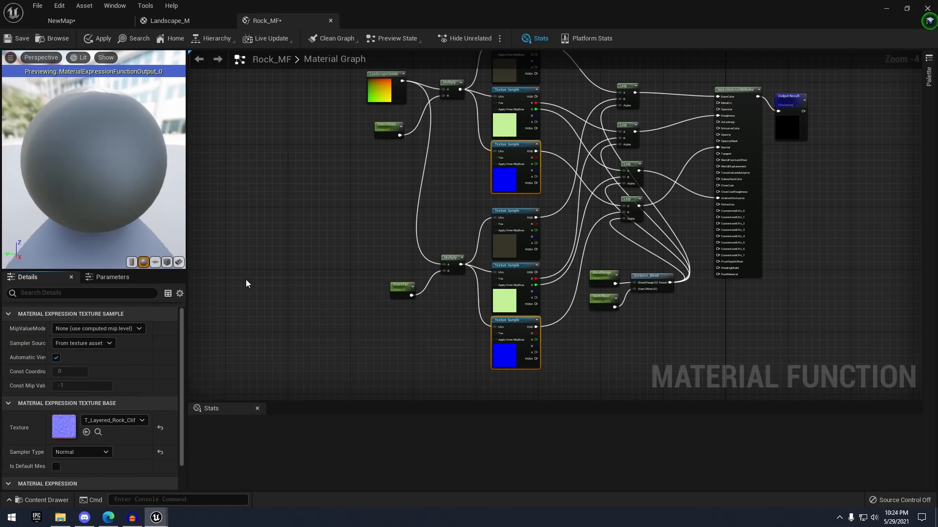
pyautogui.scroll(-2, 341, 175)
pyautogui.click(28, 39)
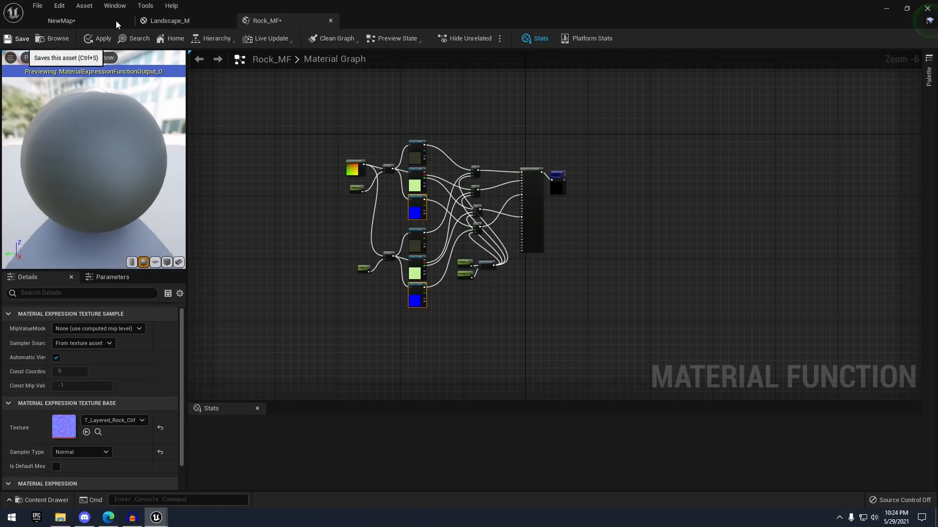
# Open the Sand_MF material function from TutorialProject/Materials and select both the close and far base color Texture Sample nodes
pyautogui.click(104, 19)
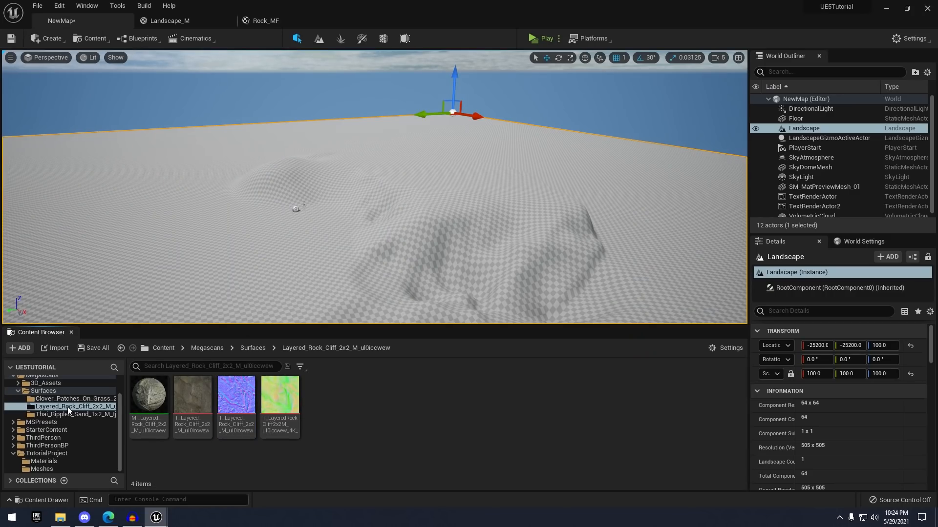
pyautogui.click(60, 460)
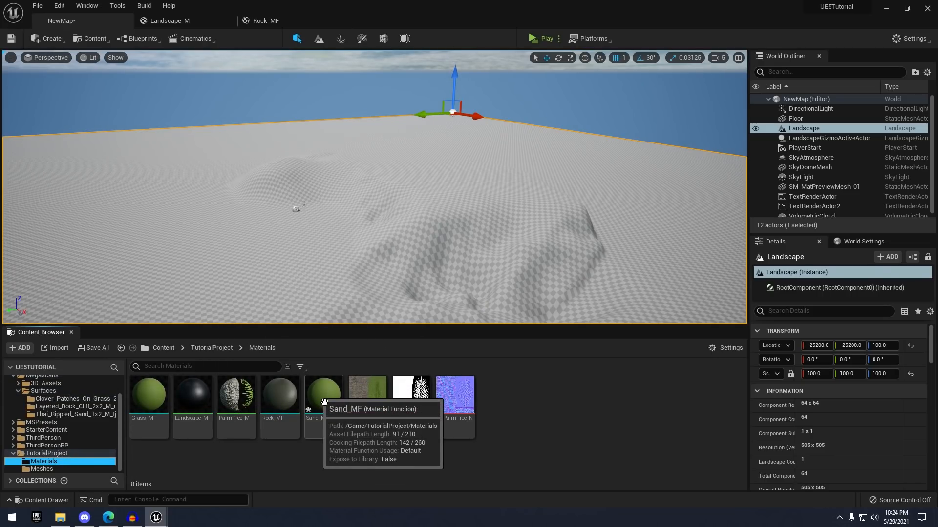
pyautogui.doubleClick(324, 390)
pyautogui.moveTo(310, 183); pyautogui.dragTo(593, 162, button='right')
pyautogui.scroll(-1, 477, 130)
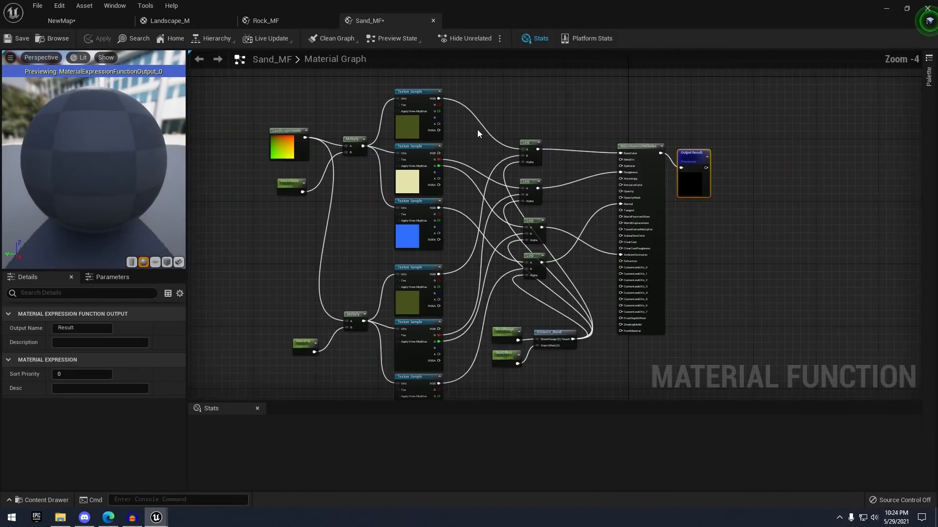
pyautogui.moveTo(476, 130); pyautogui.dragTo(556, 153, button='right')
pyautogui.scroll(1, 523, 140)
pyautogui.click(481, 152)
pyautogui.moveTo(273, 126); pyautogui.dragTo(273, 83, button='right')
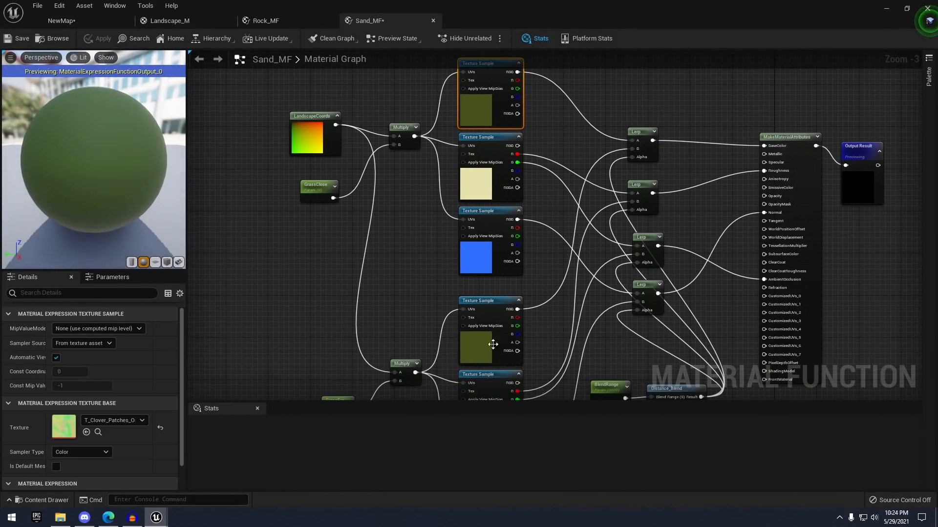
# Assign the T_Thai_Rippled_Sand_1x2_M_tjmndf1dy_4K_D texture from the Thai_Rippled_Sand folder to both base color samples, and save Sand_MF
pyautogui.click(98, 19)
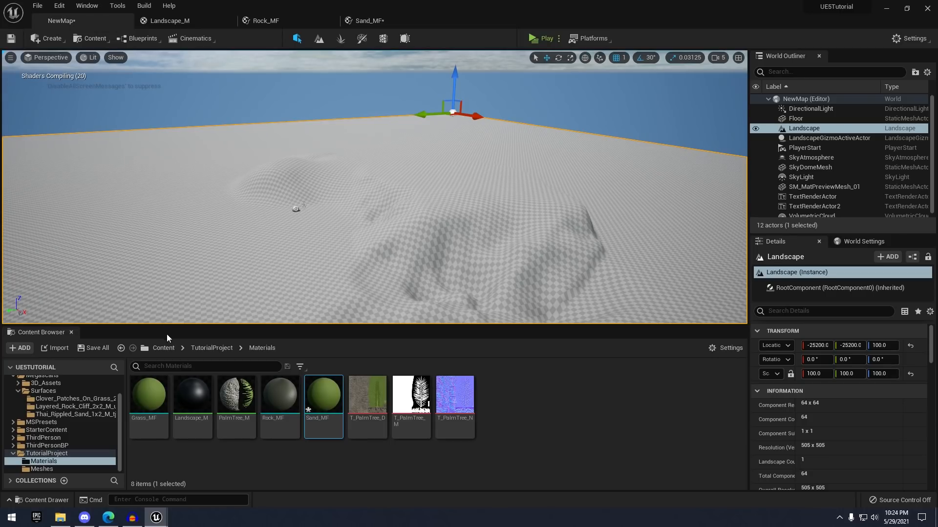
pyautogui.click(76, 413)
pyautogui.click(193, 396)
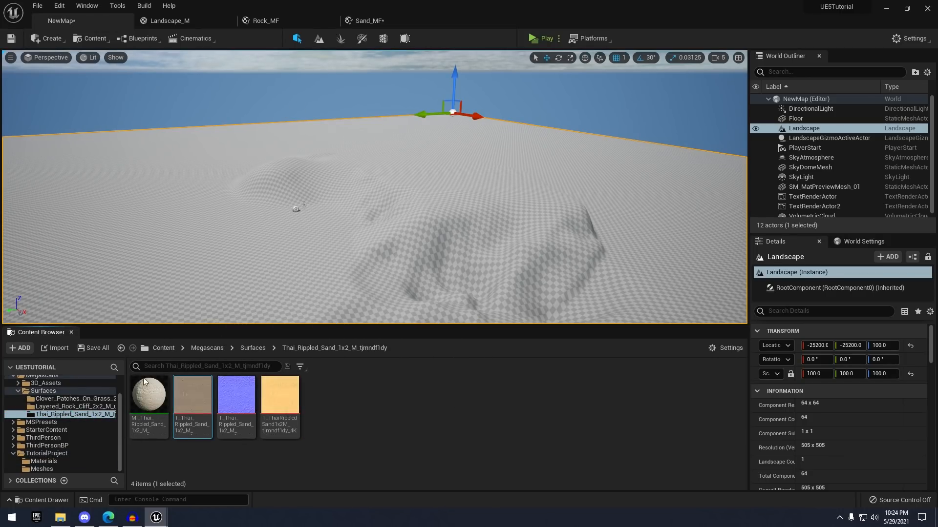
pyautogui.scroll(1, 98, 420)
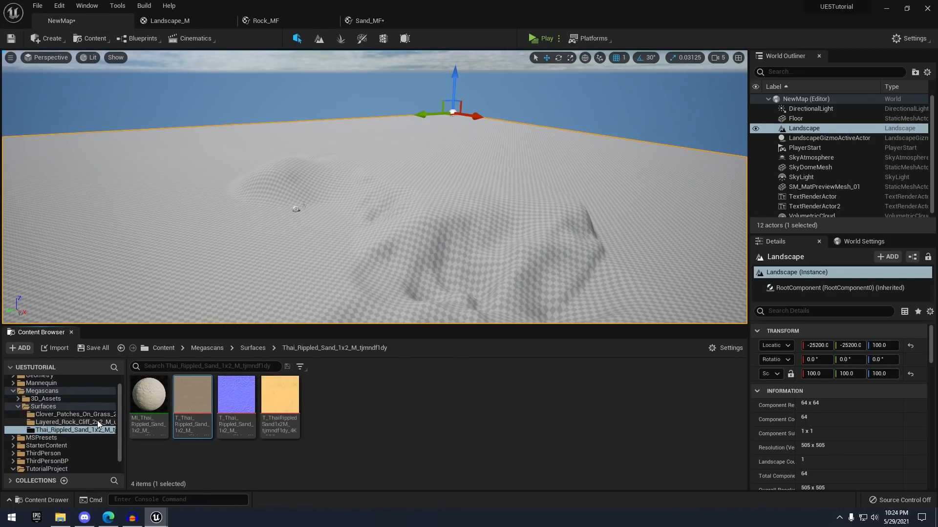
pyautogui.click(177, 427)
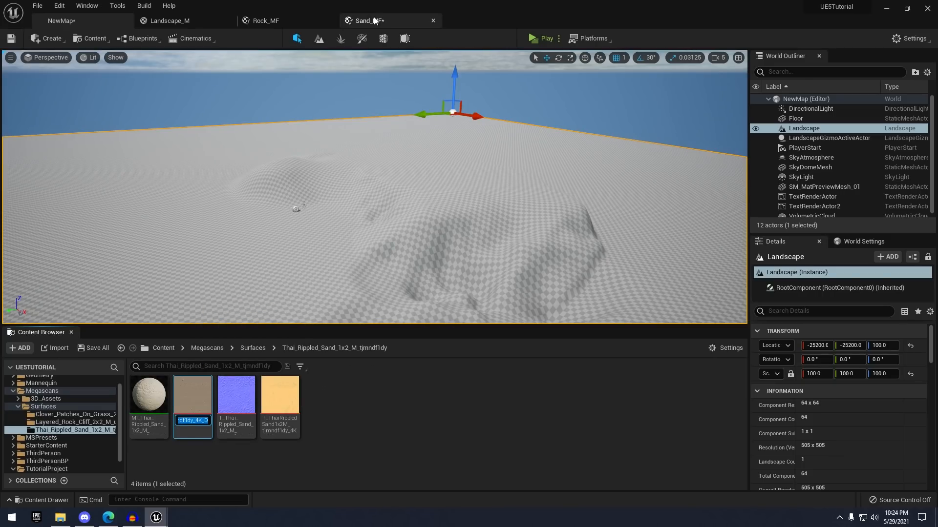
pyautogui.click(375, 20)
pyautogui.scroll(-2, 416, 156)
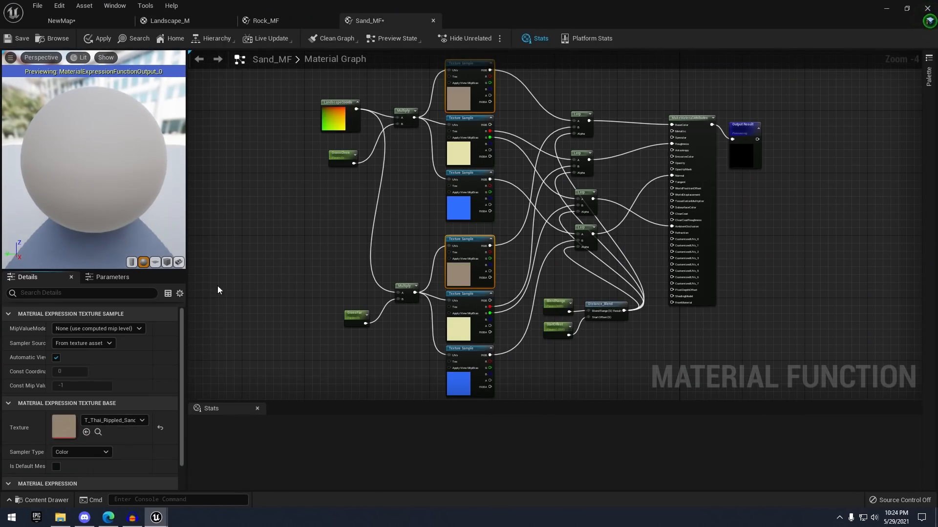
pyautogui.click(18, 38)
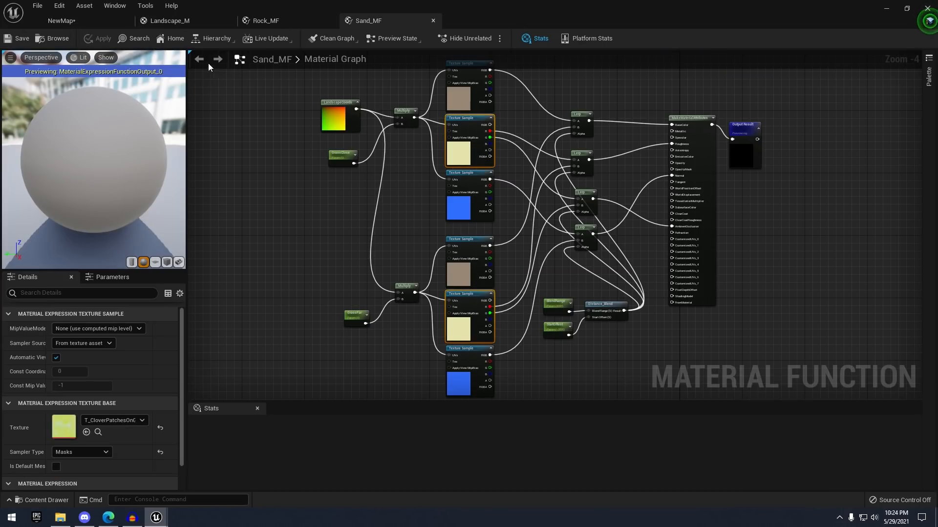
# Assign the Thai Rippled Sand mask texture to the two selected Masks texture samples in Sand_MF
pyautogui.click(79, 24)
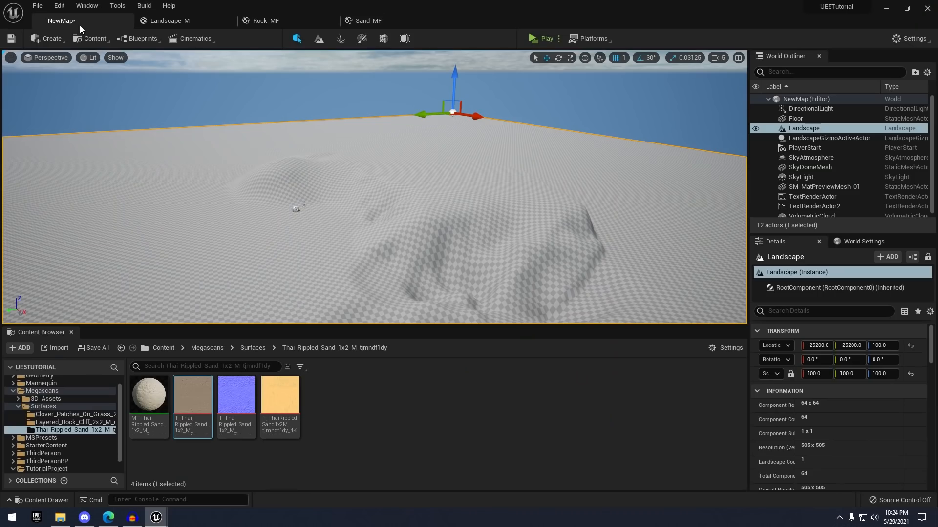
pyautogui.click(267, 426)
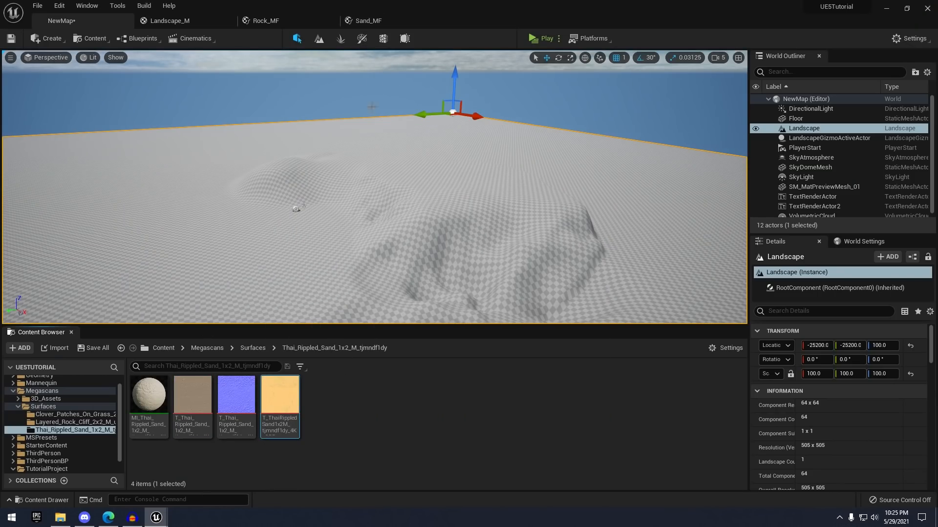
pyautogui.click(376, 21)
pyautogui.click(87, 432)
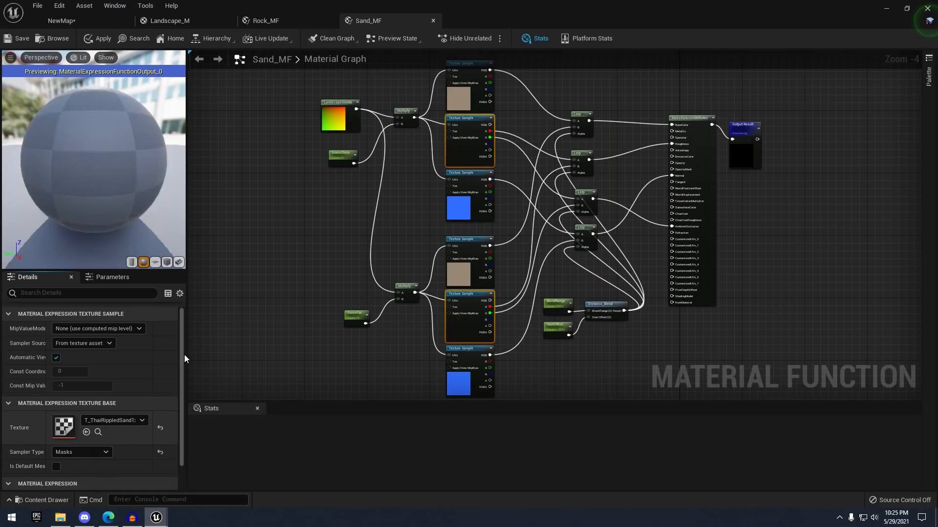
# Replace the clover texture in both Normal texture samples of Sand_MF with the Thai Rippled Sand normal map
pyautogui.click(465, 209)
pyautogui.moveTo(465, 209); pyautogui.dragTo(472, 161, button='right')
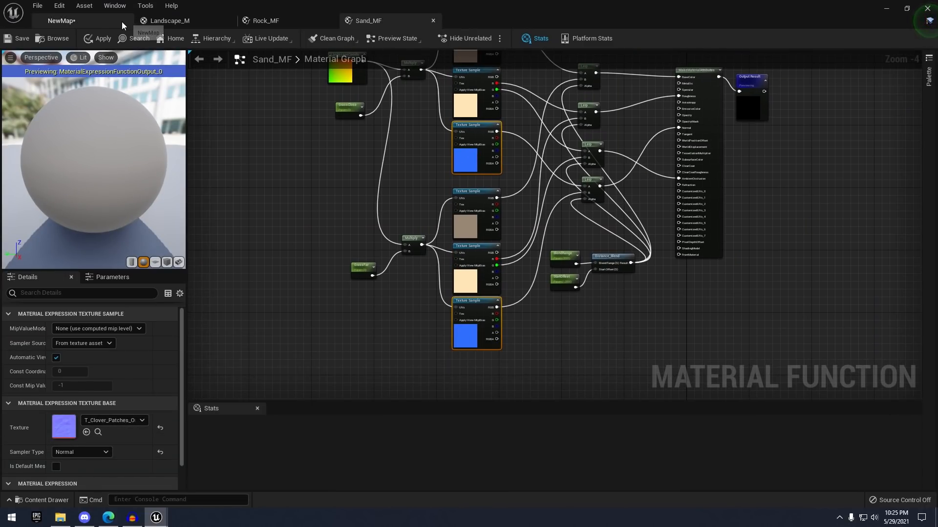
pyautogui.click(68, 21)
pyautogui.click(343, 18)
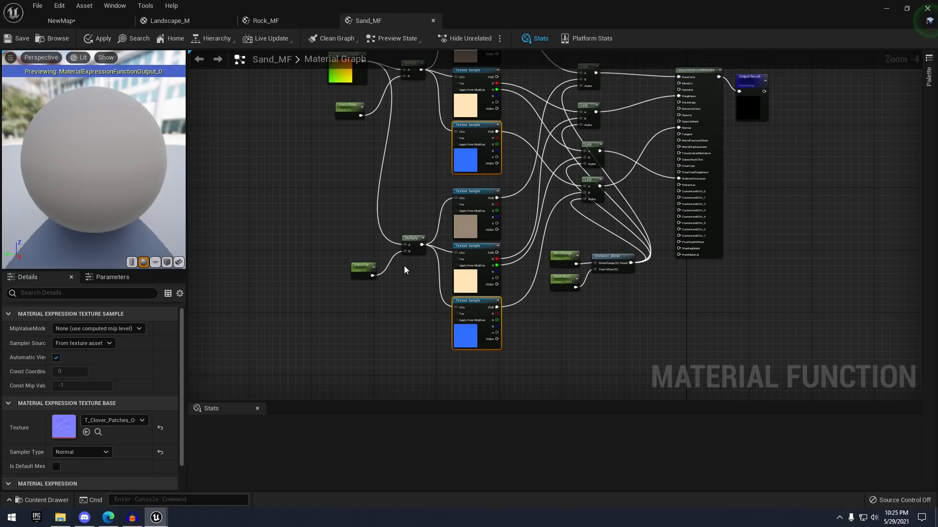
pyautogui.click(87, 432)
# Save Sand_MF and close the Sand_MF and Rock_MF material functions, returning to the Landscape_M graph
pyautogui.scroll(-4, 273, 249)
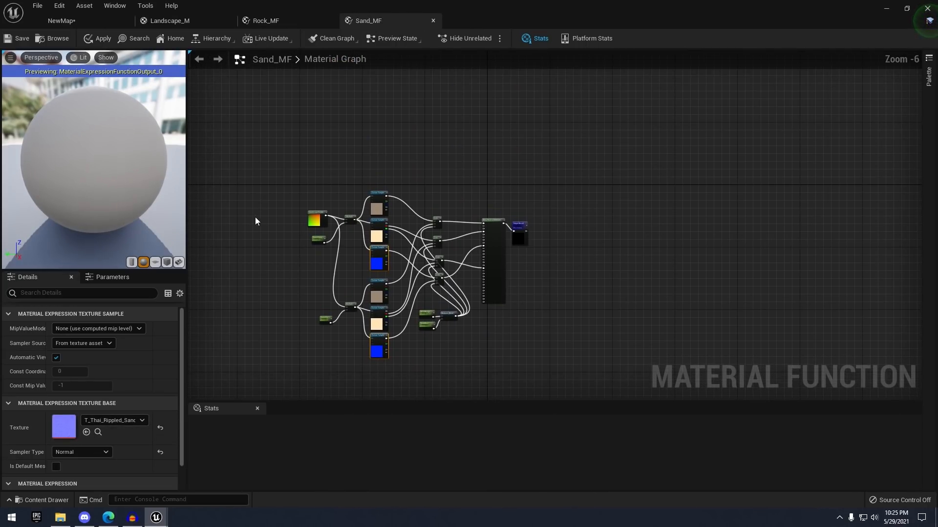
pyautogui.scroll(4, 255, 217)
pyautogui.hotkey('ctrl', 's')
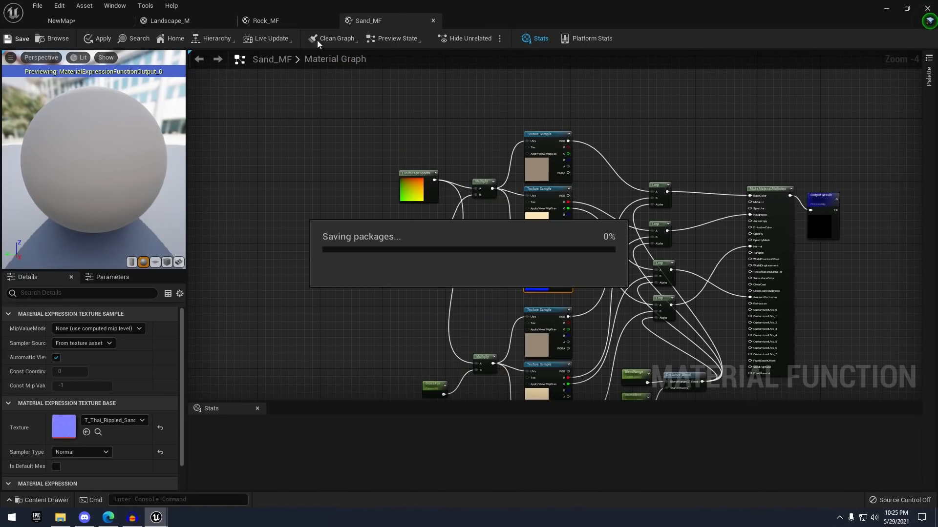
pyautogui.click(330, 21)
pyautogui.click(331, 21)
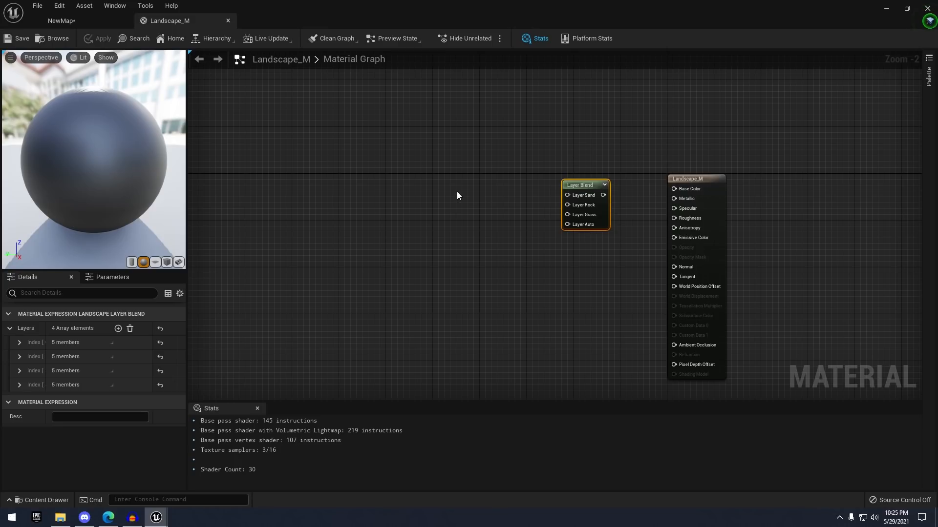
# Add the Sand_MF, Rock_MF and Grass_MF functions from TutorialProject/Materials to the Landscape_M material graph
pyautogui.click(84, 22)
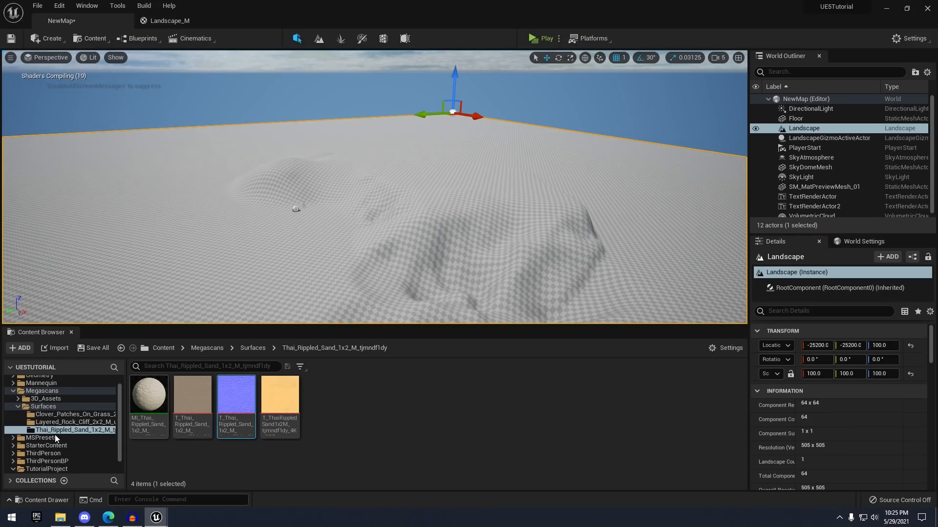
pyautogui.scroll(-1, 55, 435)
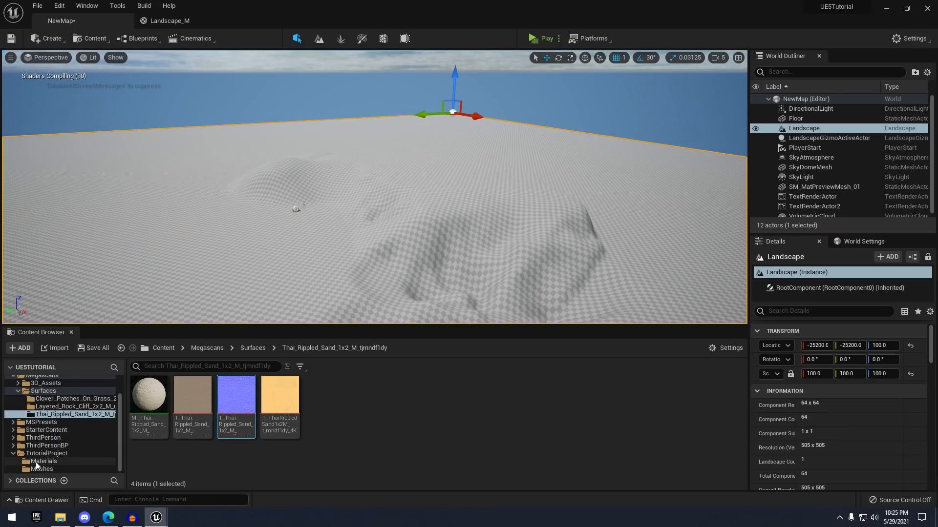
pyautogui.click(38, 461)
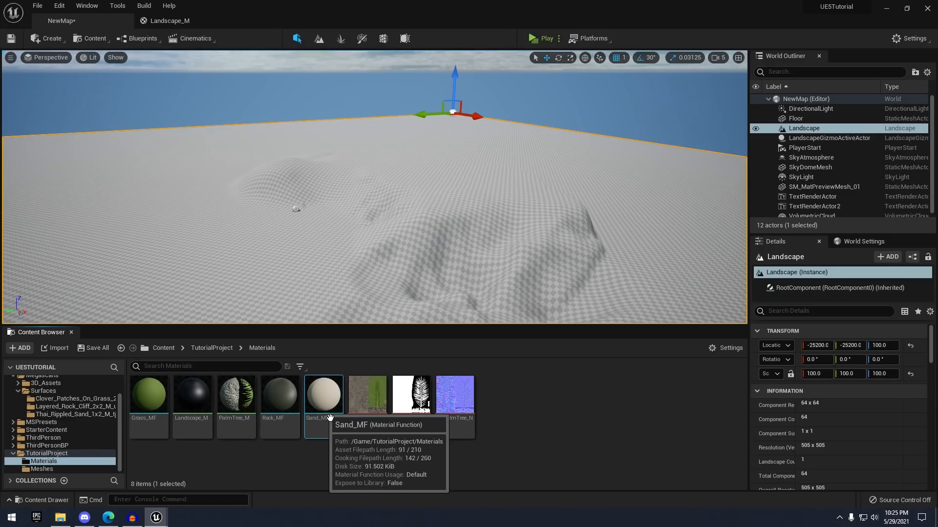
pyautogui.keyDown('ctrl'); pyautogui.click(279, 396); pyautogui.keyUp('ctrl')
pyautogui.keyDown('ctrl'); pyautogui.click(148, 396); pyautogui.keyUp('ctrl')
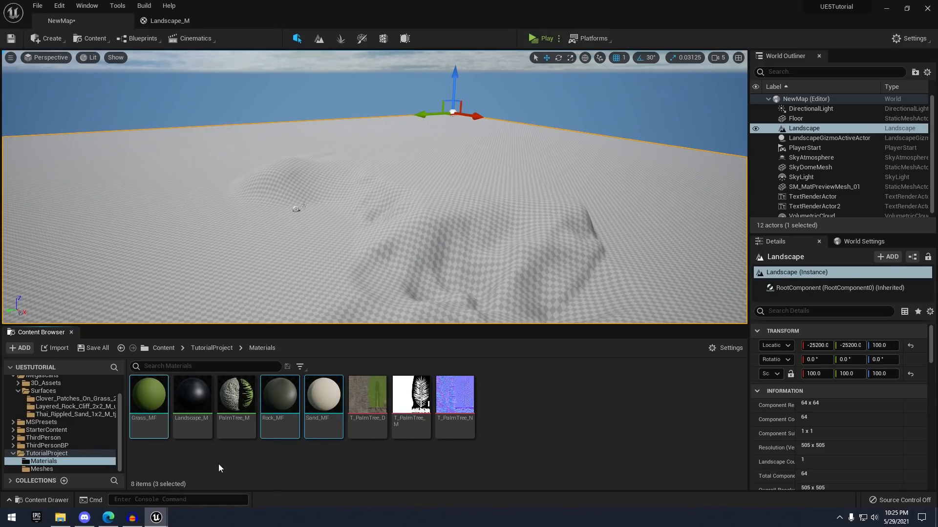
pyautogui.moveTo(317, 423); pyautogui.dragTo(259, 164)
# Arrange the Sand_MF, Rock_MF and Grass_MF nodes in a vertical column, in that order, before the Layer Blend node
pyautogui.moveTo(332, 234); pyautogui.dragTo(407, 254, button='right')
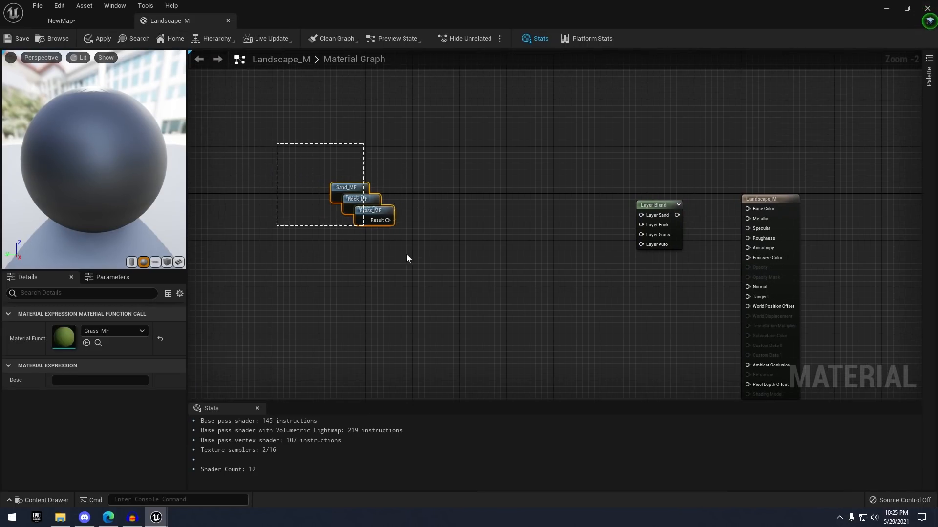
pyautogui.moveTo(383, 225); pyautogui.dragTo(459, 237)
pyautogui.click(471, 245)
pyautogui.scroll(2, 471, 246)
pyautogui.moveTo(414, 192)
pyautogui.mouseDown()
pyautogui.moveTo(430, 168)
pyautogui.moveTo(422, 190)
pyautogui.mouseUp()
pyautogui.moveTo(436, 224); pyautogui.dragTo(423, 229)
pyautogui.click(503, 217)
pyautogui.moveTo(503, 216); pyautogui.dragTo(456, 207, button='right')
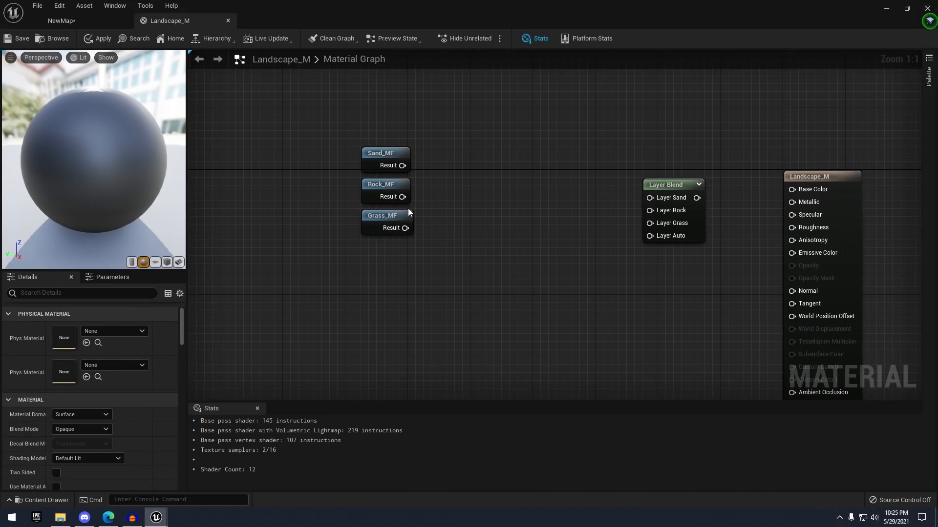
# Connect the Sand_MF, Rock_MF and Grass_MF results to the Layer Blend's Sand, Rock and Grass inputs respectively
pyautogui.scroll(-2, 543, 233)
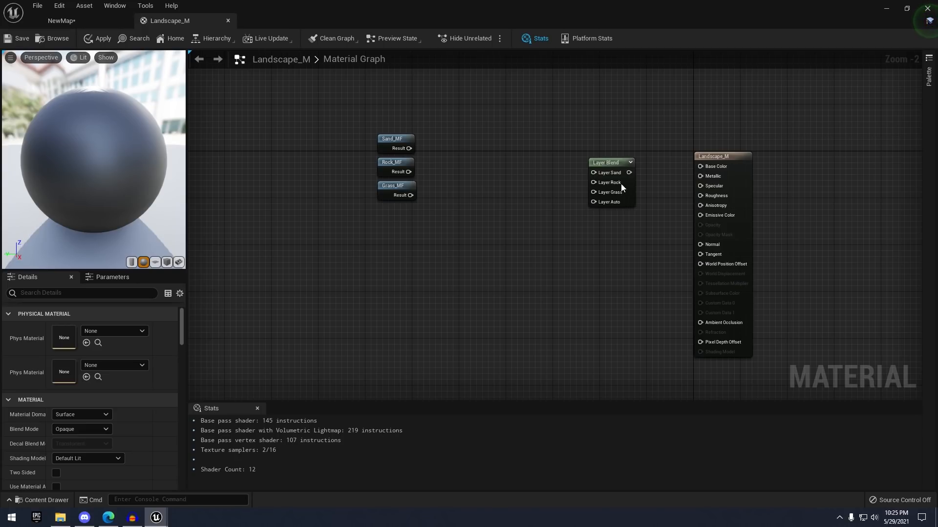
pyautogui.scroll(2, 620, 184)
pyautogui.moveTo(291, 100); pyautogui.dragTo(350, 209)
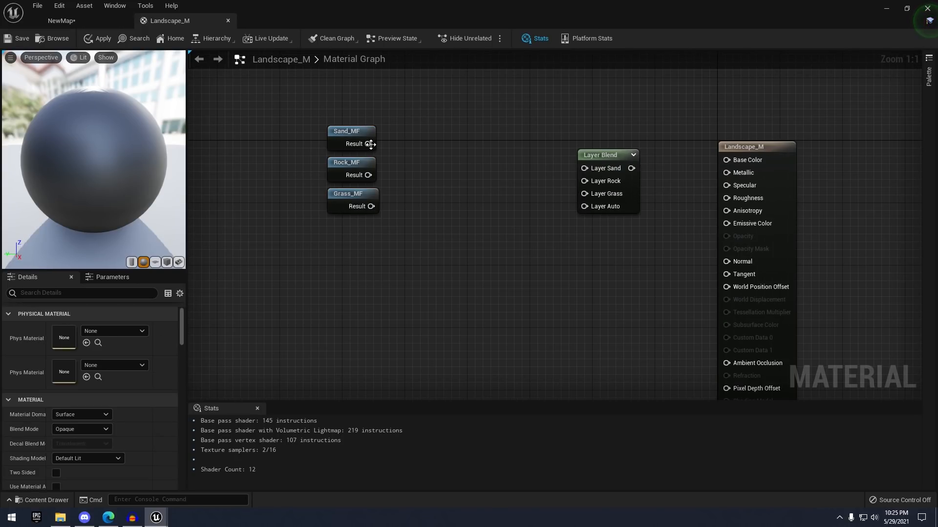
pyautogui.click(366, 145)
pyautogui.moveTo(366, 145); pyautogui.dragTo(583, 168)
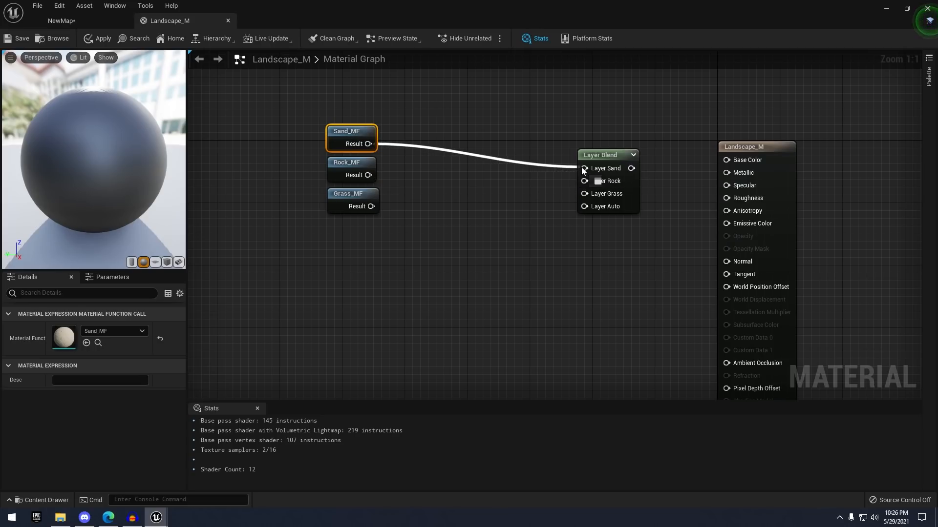
pyautogui.moveTo(367, 175); pyautogui.dragTo(584, 181)
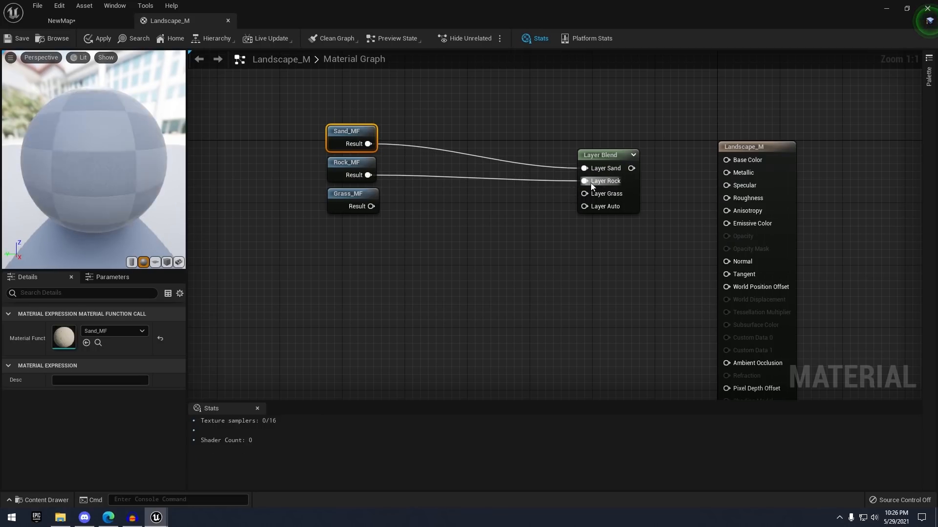
pyautogui.moveTo(372, 206); pyautogui.dragTo(584, 193)
# Add a WorldAlignedBlend node below the Layer Blend connections in the Landscape_M graph
pyautogui.moveTo(527, 264); pyautogui.dragTo(662, 212, button='right')
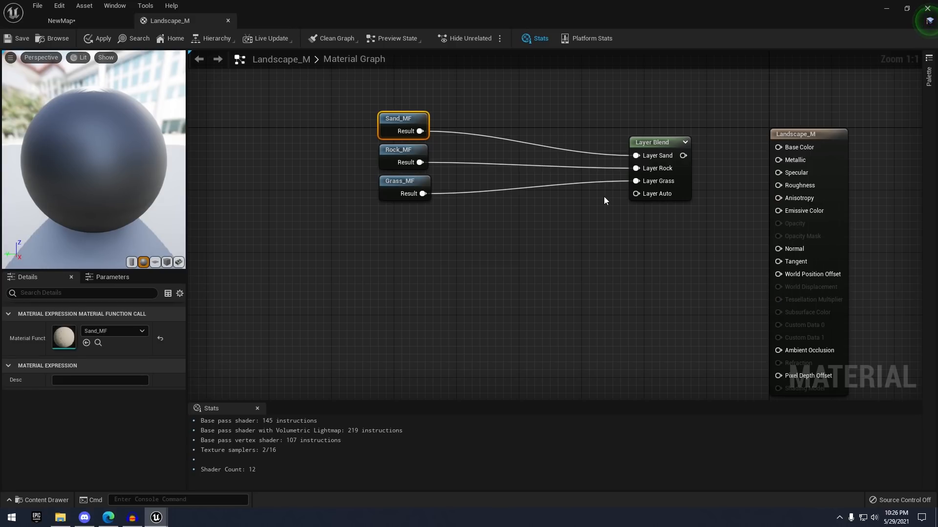
pyautogui.rightClick(506, 260)
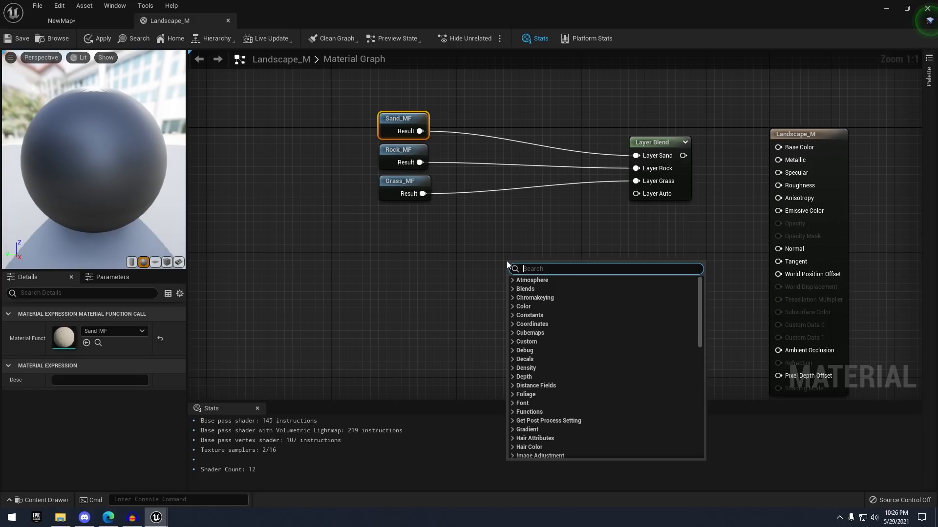
pyautogui.write('world allgin')
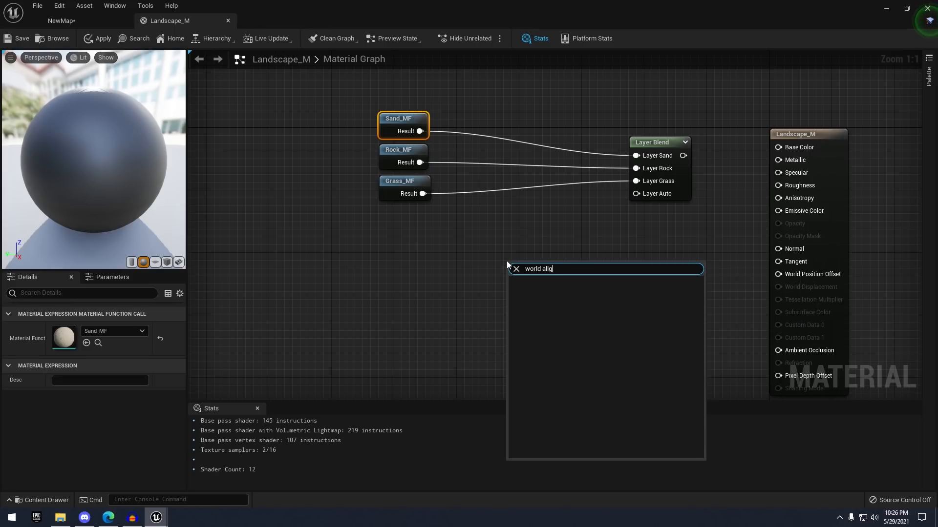
pyautogui.press('BackSpace')
pyautogui.press('BackSpace')
pyautogui.write('igned')
pyautogui.press('Return')
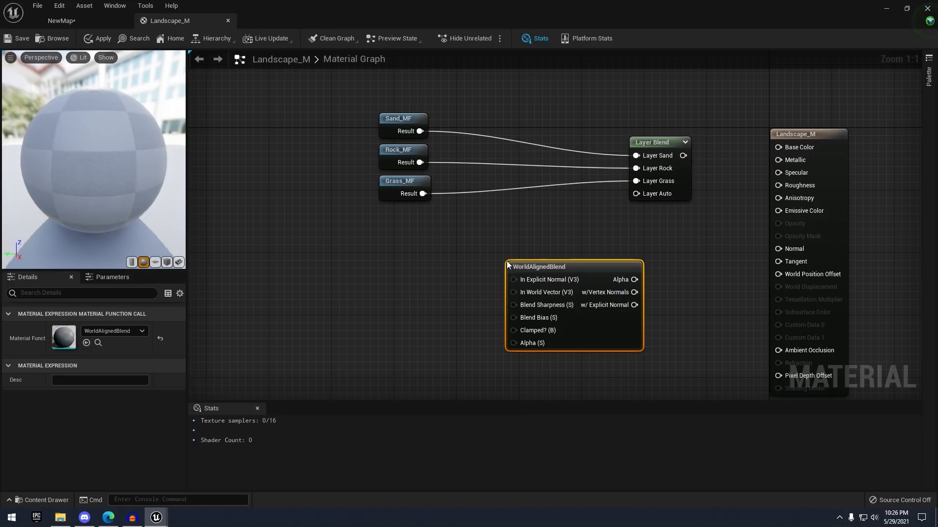
pyautogui.moveTo(544, 251); pyautogui.dragTo(578, 219, button='right')
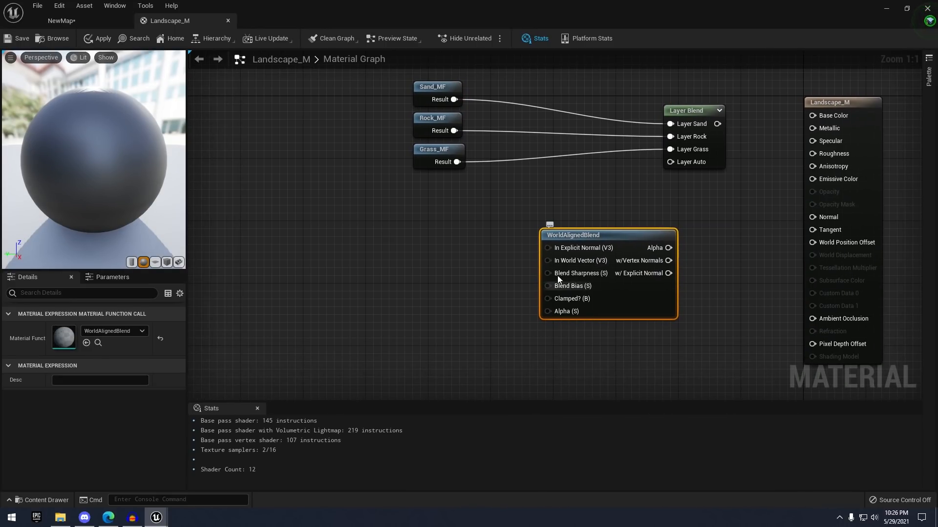
# Create a scalar parameter named Slopesharpness feeding the WorldAlignedBlend's Blend Sharpness input and place it beside that node
pyautogui.moveTo(556, 274); pyautogui.dragTo(448, 276)
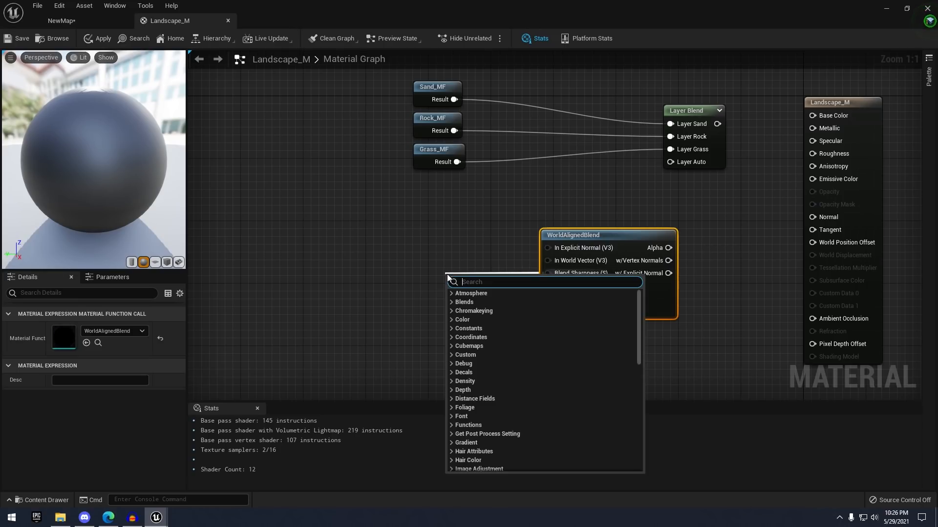
pyautogui.write('s')
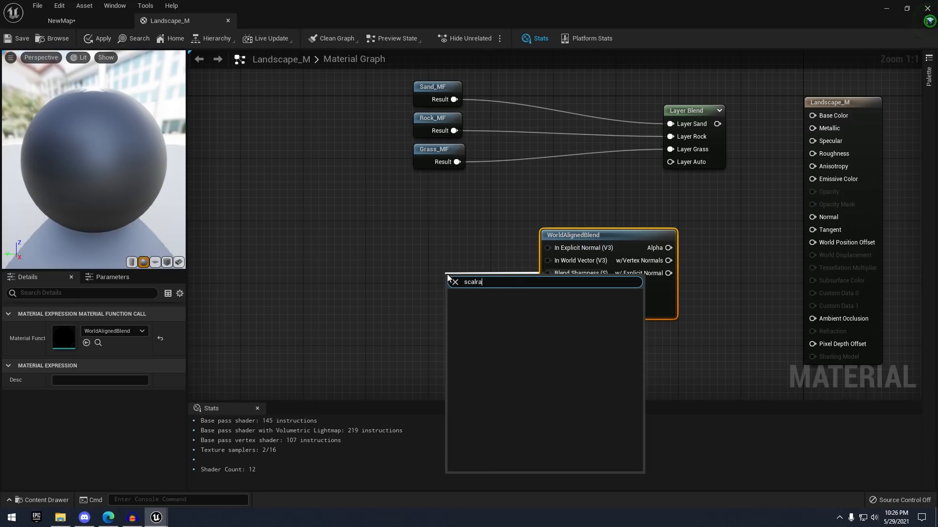
pyautogui.write('calar')
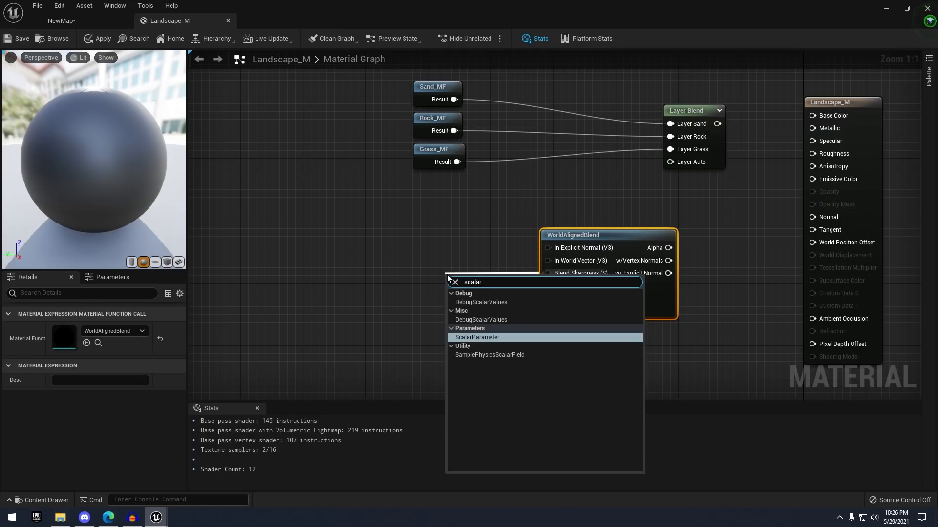
pyautogui.press('Return')
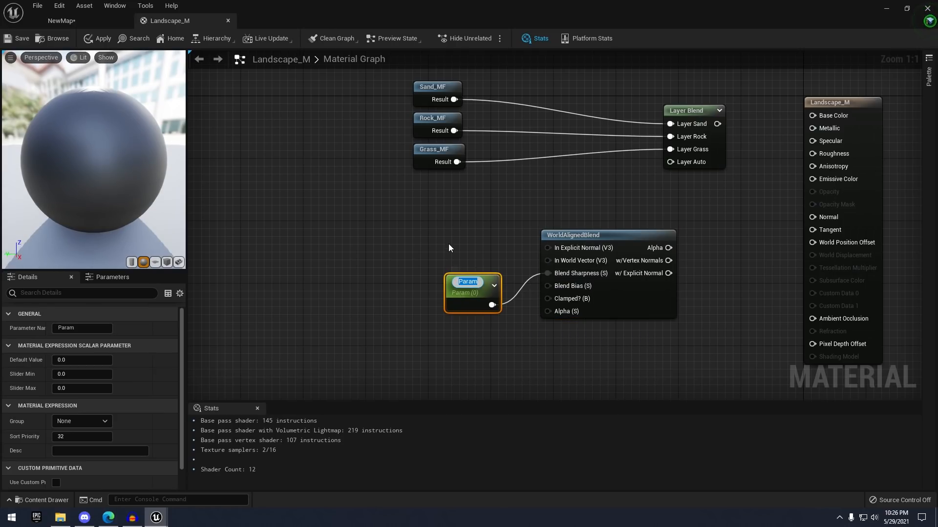
pyautogui.write('Sclop')
pyautogui.press('BackSpace')
pyautogui.press('BackSpace')
pyautogui.press('BackSpace')
pyautogui.press('BackSpace')
pyautogui.write('lop')
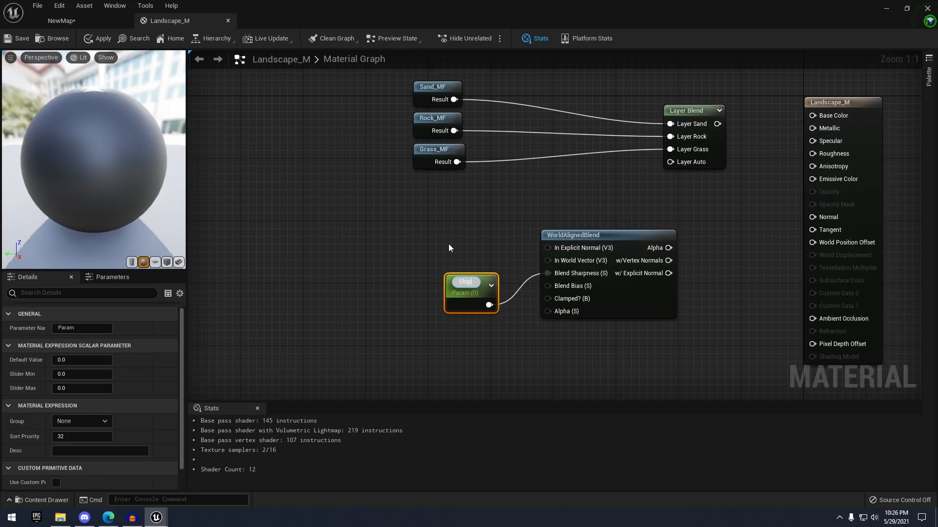
pyautogui.write('esharpness')
pyautogui.press('Return')
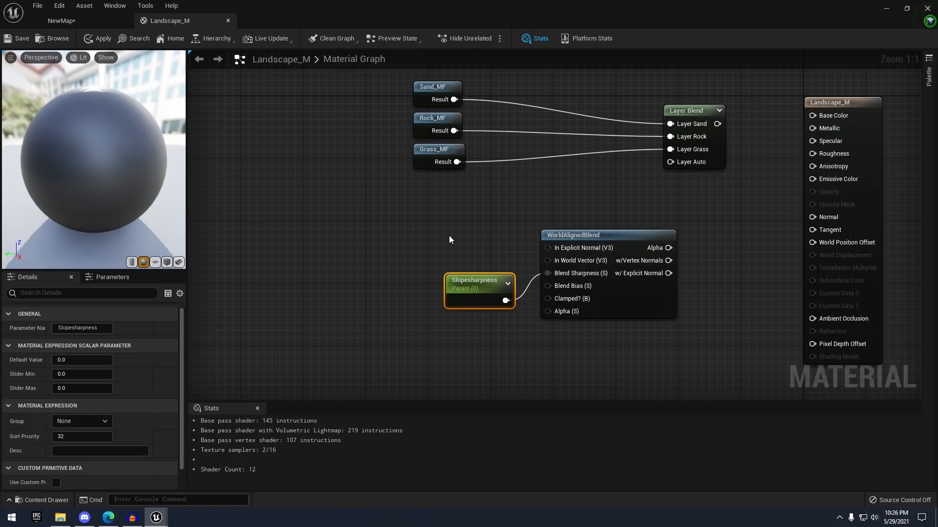
pyautogui.moveTo(483, 312); pyautogui.dragTo(458, 292)
# Create a scalar parameter named BlendBais feeding the WorldAlignedBlend's Blend Bias input and place it below Slopesharpness
pyautogui.moveTo(547, 286); pyautogui.dragTo(475, 311)
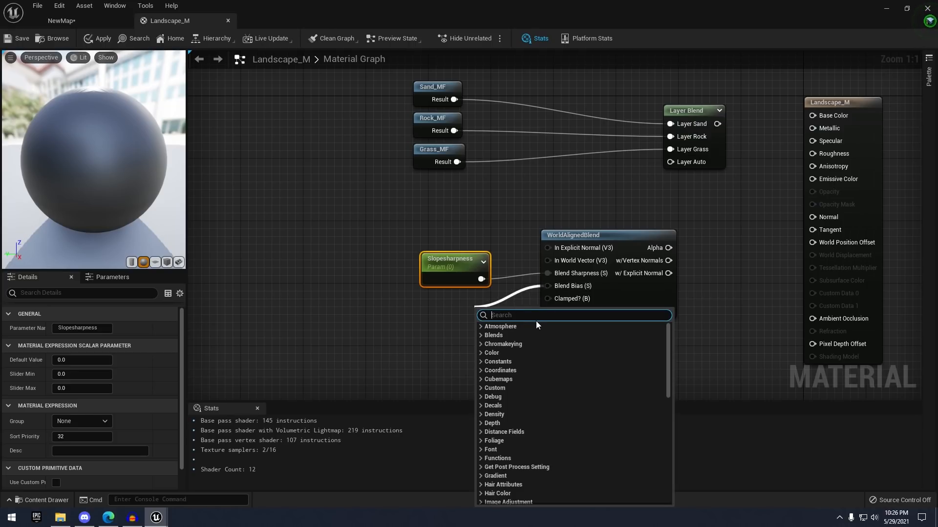
pyautogui.write('scalar')
pyautogui.press('Return')
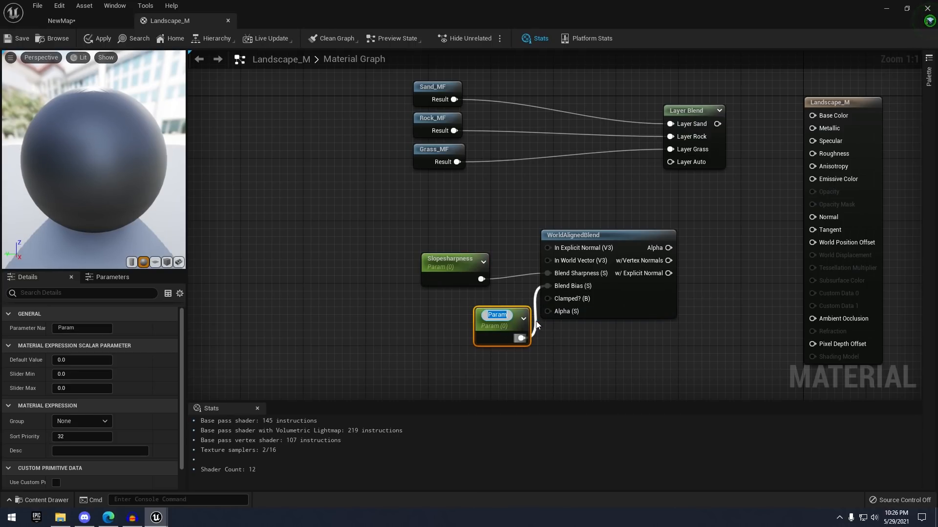
pyautogui.write('BlendB')
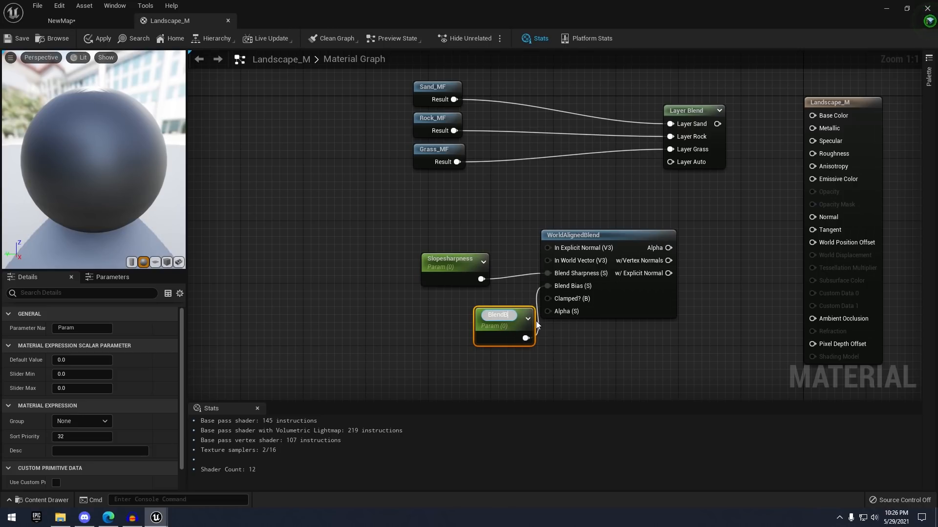
pyautogui.write('ais')
pyautogui.press('Return')
pyautogui.moveTo(520, 317); pyautogui.dragTo(482, 302)
pyautogui.click(508, 293)
pyautogui.moveTo(551, 187); pyautogui.dragTo(520, 217, button='right')
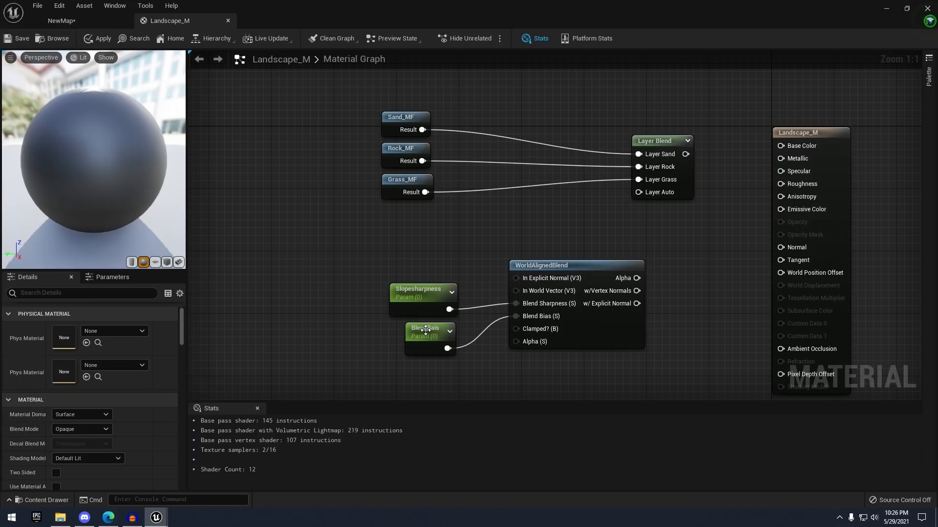
pyautogui.moveTo(464, 239); pyautogui.dragTo(468, 228, button='right')
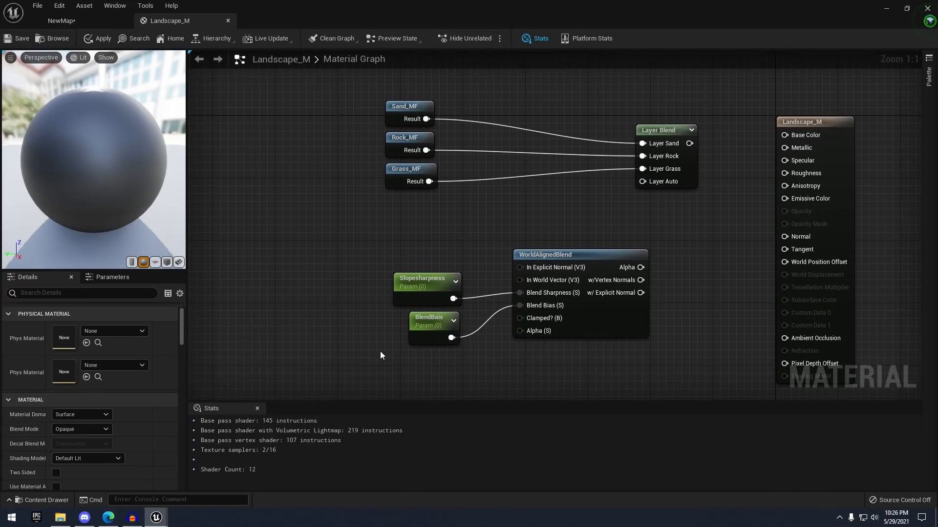
# Move the WorldAlignedBlend node with its Slopesharpness and BlendBais parameters down and away from the Layer Blend to free up space
pyautogui.click(87, 23)
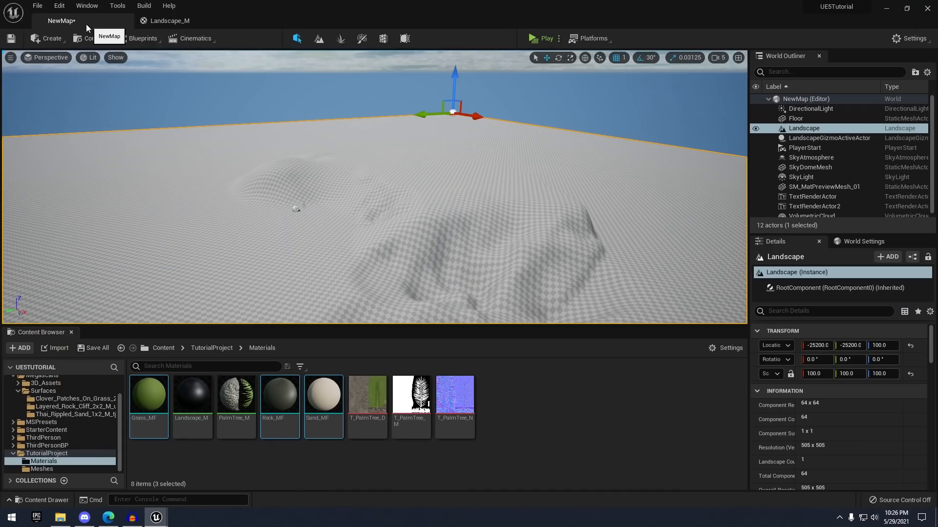
pyautogui.click(168, 21)
pyautogui.moveTo(381, 265); pyautogui.dragTo(488, 337)
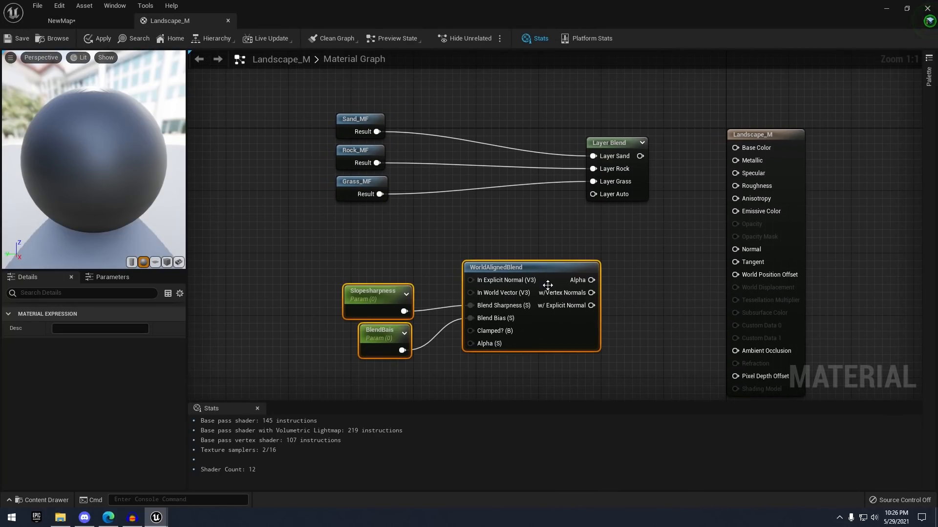
pyautogui.moveTo(548, 280); pyautogui.dragTo(507, 296)
pyautogui.click(538, 254)
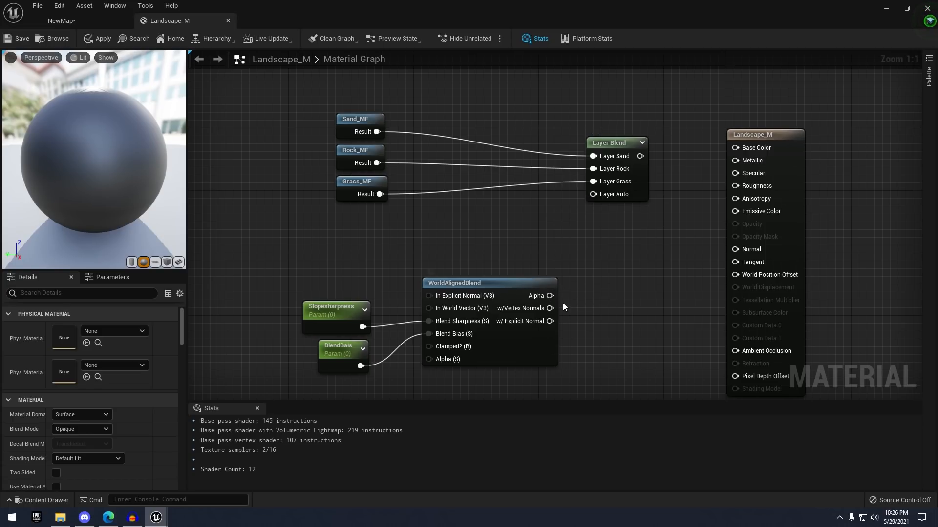
pyautogui.moveTo(563, 303); pyautogui.dragTo(594, 256, button='right')
pyautogui.moveTo(341, 212); pyautogui.dragTo(471, 343)
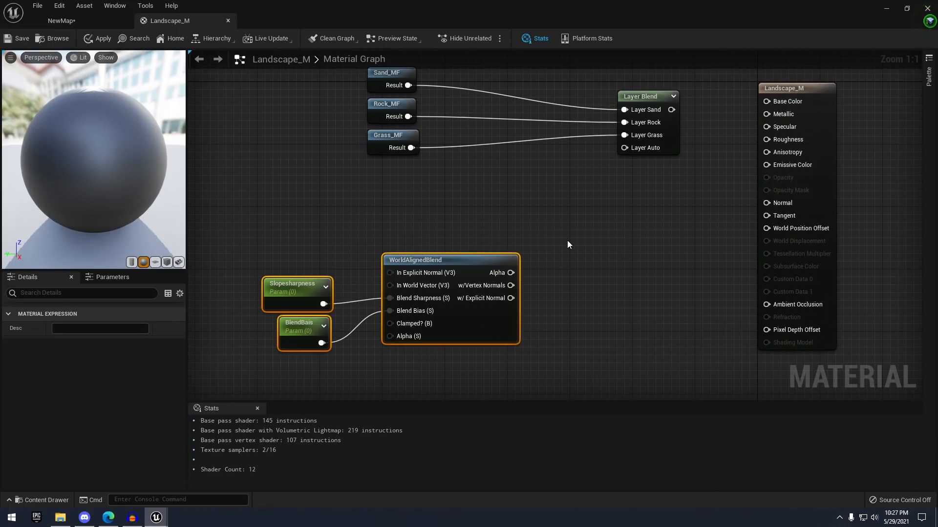
pyautogui.click(567, 240)
pyautogui.scroll(-1, 561, 255)
pyautogui.moveTo(580, 249); pyautogui.dragTo(568, 271, button='right')
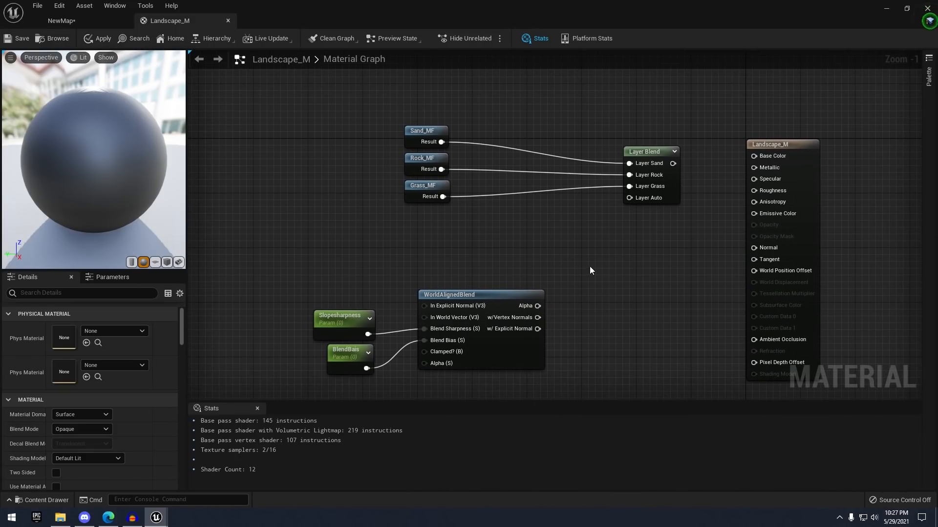
# Add a BlendMaterialAttributes node with its Alpha fed by the WorldAlignedBlend's w/ Explicit Normal output
pyautogui.moveTo(528, 329)
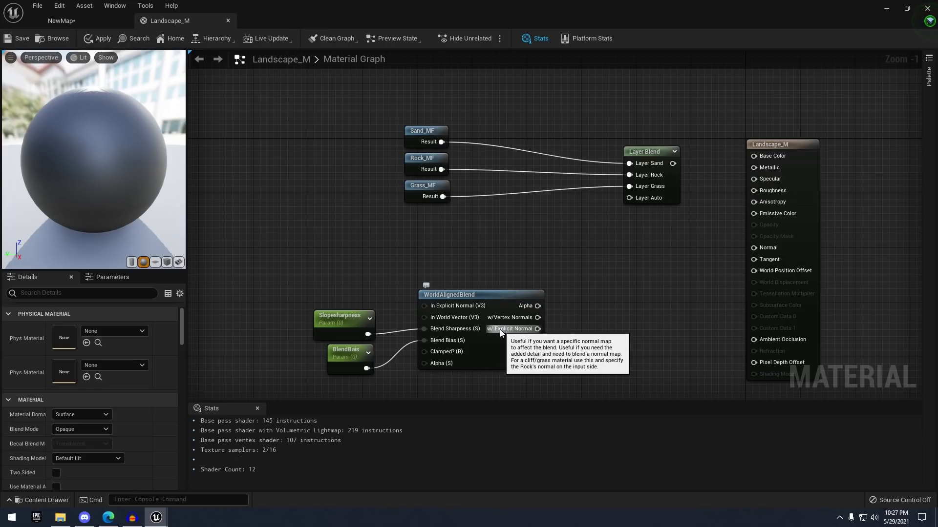
pyautogui.moveTo(503, 332); pyautogui.dragTo(603, 269)
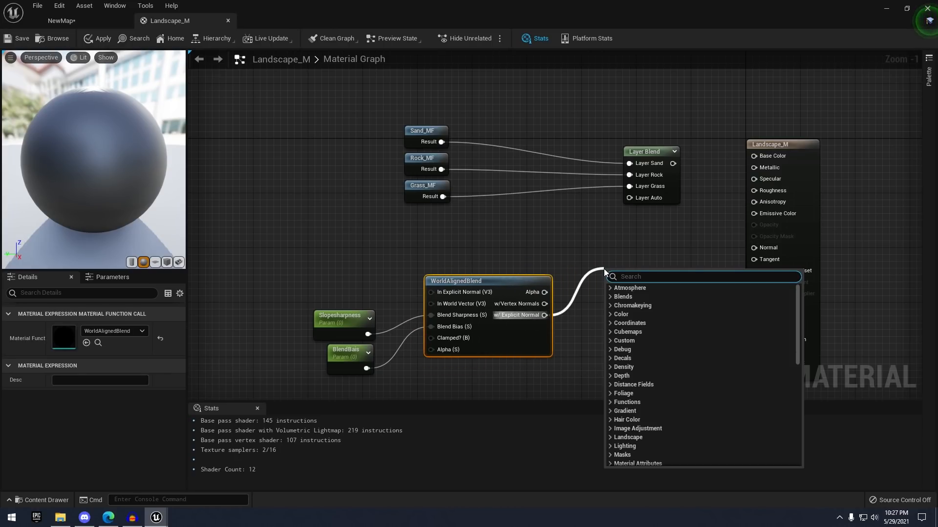
pyautogui.write('blendma')
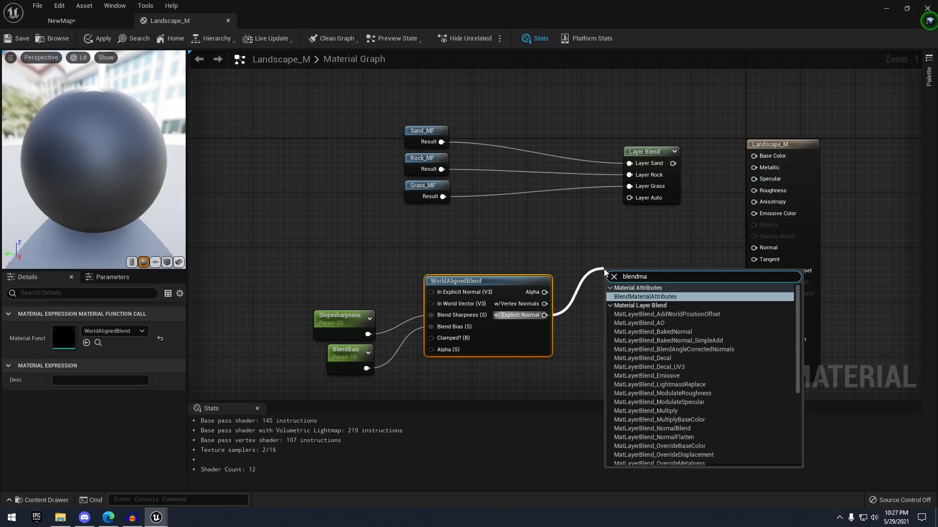
pyautogui.press('Return')
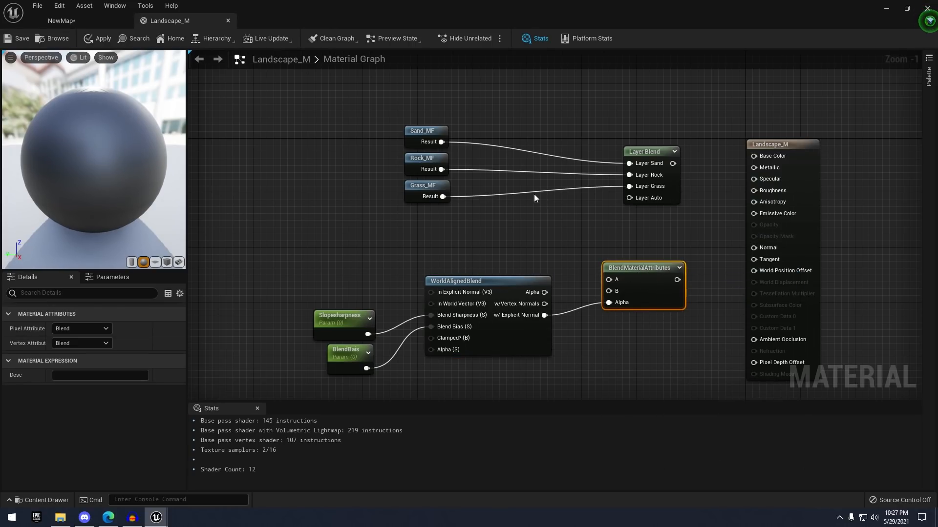
# Connect Rock_MF to BlendMaterialAttributes input A and Grass_MF to B, feed its output to Layer Auto, and reposition the node
pyautogui.moveTo(441, 169); pyautogui.dragTo(609, 279)
pyautogui.moveTo(442, 196); pyautogui.dragTo(609, 291)
pyautogui.moveTo(677, 280); pyautogui.dragTo(628, 198)
pyautogui.moveTo(637, 270); pyautogui.dragTo(623, 256)
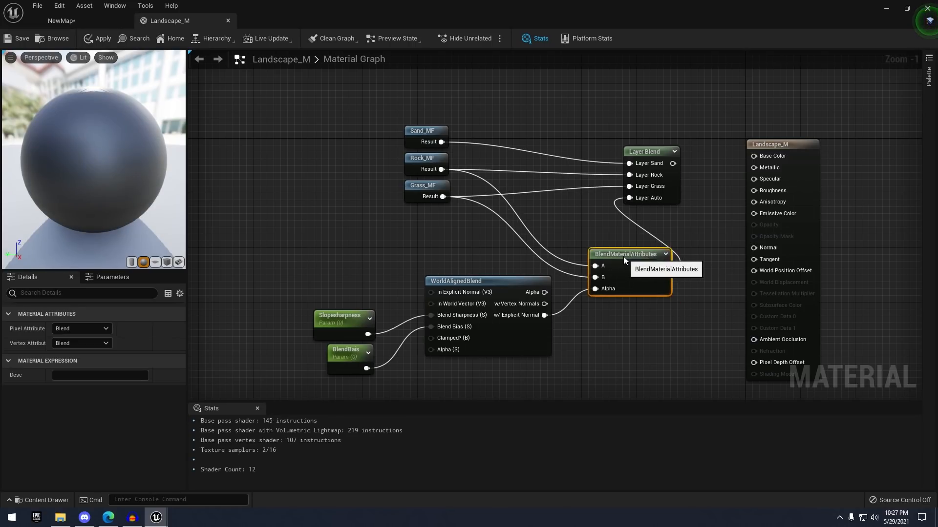
# Move the Landscape_M output node well to the right of the Layer Blend
pyautogui.scroll(-1, 687, 242)
pyautogui.moveTo(663, 238); pyautogui.dragTo(485, 218, button='right')
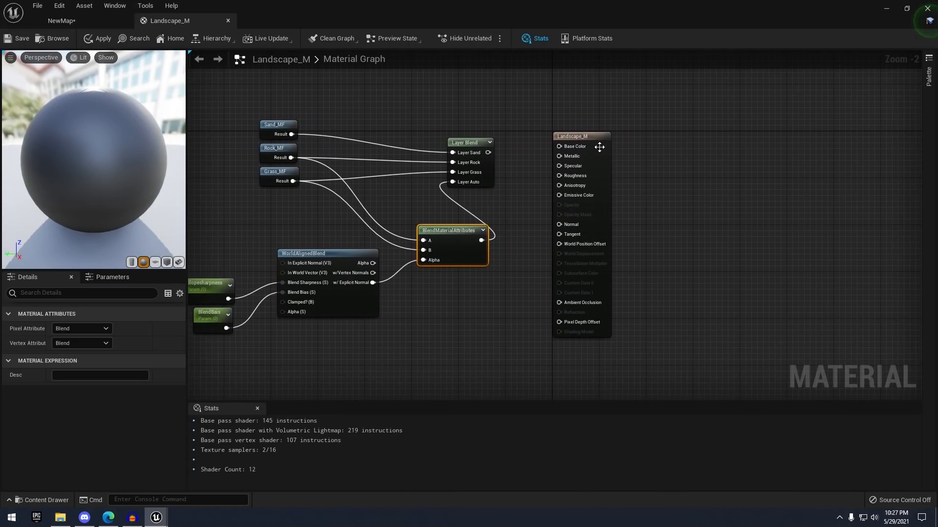
pyautogui.moveTo(597, 147); pyautogui.dragTo(794, 137)
pyautogui.click(605, 152)
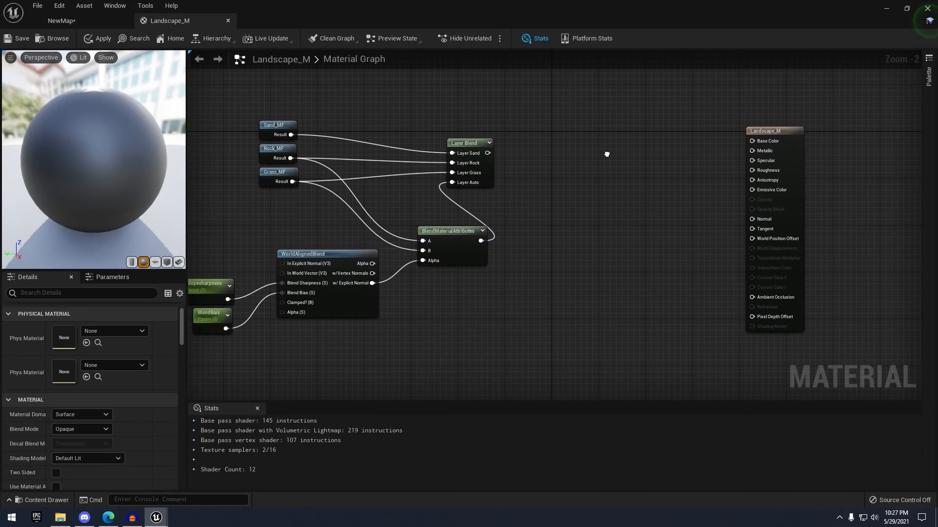
# Add a BreakMaterialAttributes node fed by the Layer Blend's output
pyautogui.moveTo(497, 162); pyautogui.dragTo(604, 190, button='right')
pyautogui.moveTo(595, 181); pyautogui.dragTo(658, 187)
pyautogui.write('break')
pyautogui.press('Return')
pyautogui.click(708, 171)
# Shift the Landscape_M output node further right to widen the gap after BreakMaterialAttributes
pyautogui.moveTo(695, 169); pyautogui.dragTo(539, 150, button='right')
pyautogui.moveTo(739, 215); pyautogui.dragTo(791, 221)
pyautogui.click(663, 214)
pyautogui.moveTo(652, 210); pyautogui.dragTo(689, 253, button='right')
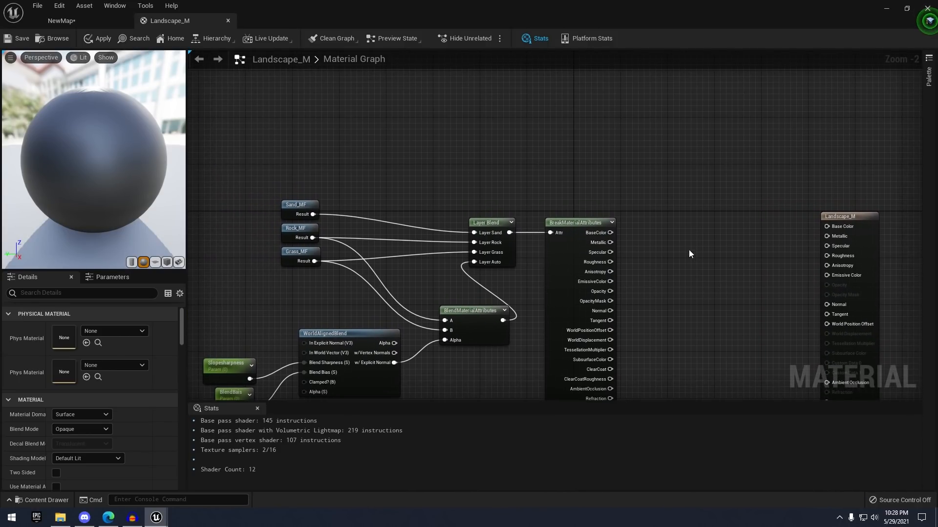
# Open the M_Metal_Gold material from the StarterContent Materials folder
pyautogui.scroll(-2, 688, 253)
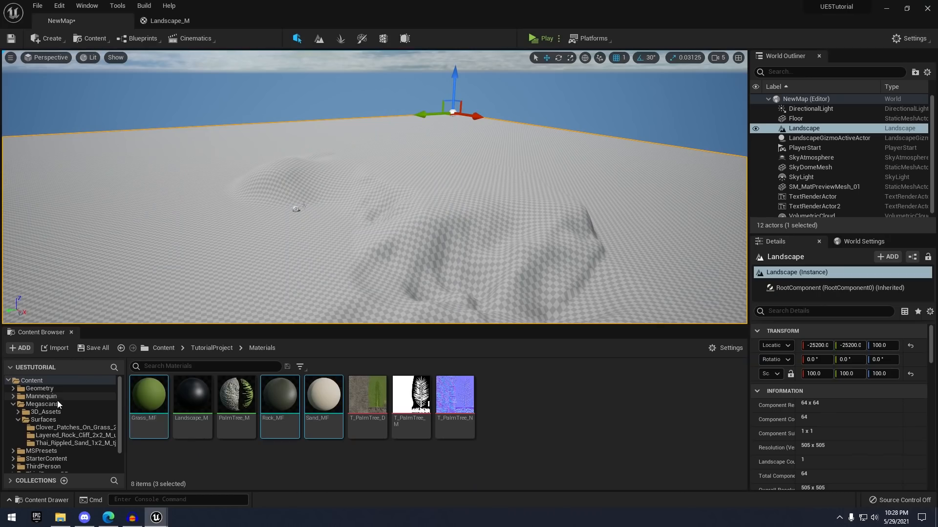
pyautogui.click(46, 430)
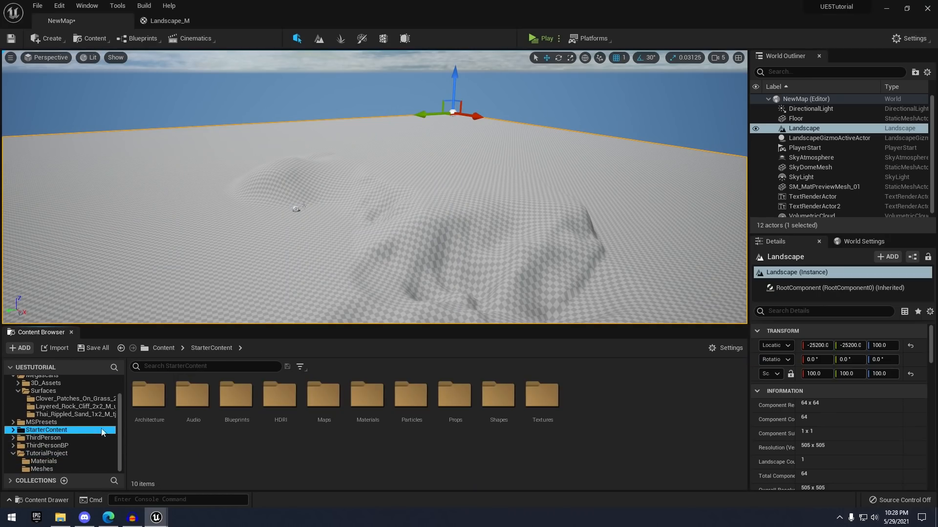
pyautogui.click(374, 419)
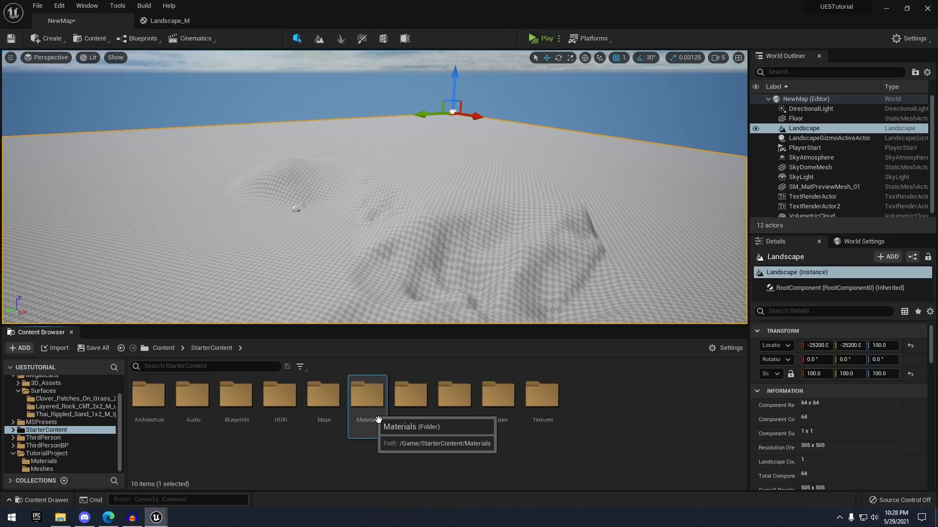
pyautogui.doubleClick(383, 416)
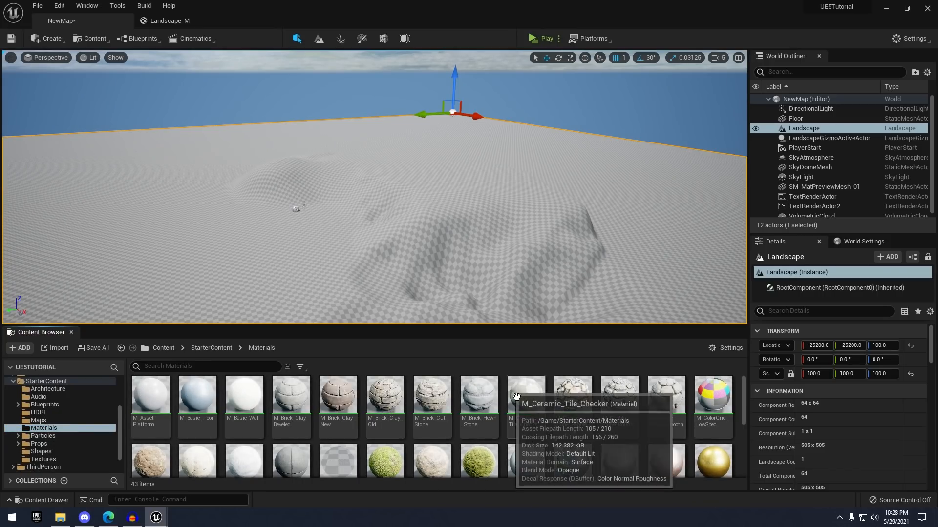
pyautogui.scroll(-3, 538, 415)
pyautogui.scroll(-3, 578, 430)
pyautogui.scroll(4, 635, 437)
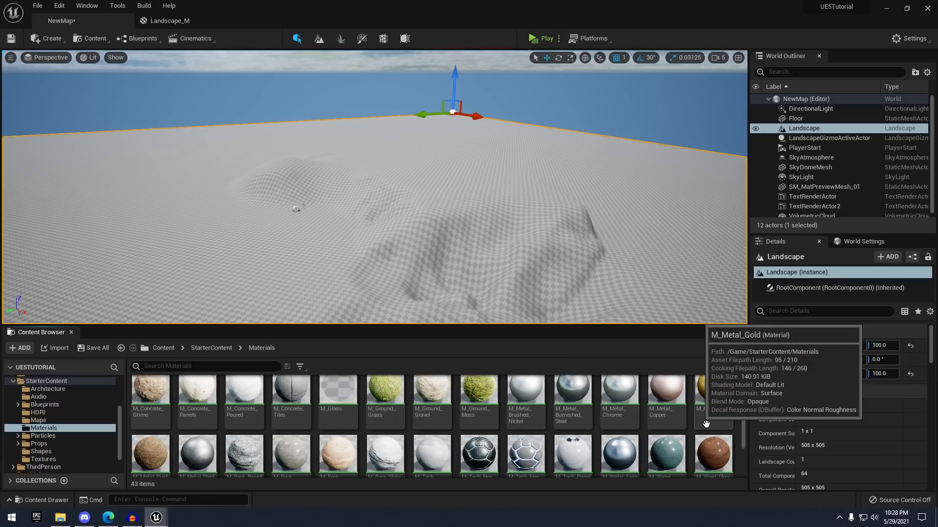
pyautogui.scroll(1, 713, 415)
pyautogui.click(717, 412)
pyautogui.doubleClick(717, 410)
# Examine the M_Metal_Gold graph, especially its Macro Texture Variation and Reduce Macro Contrast groups, and the material preview
pyautogui.scroll(-8, 352, 271)
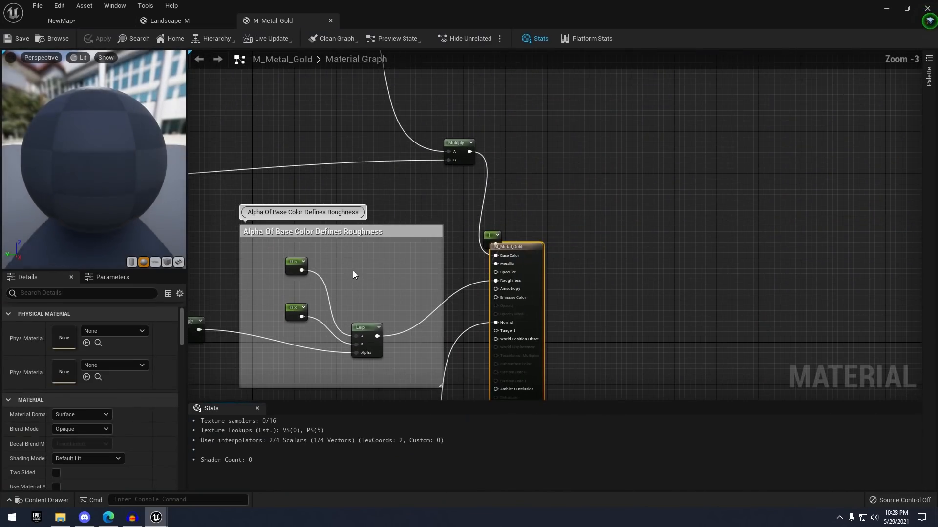
pyautogui.scroll(5, 514, 253)
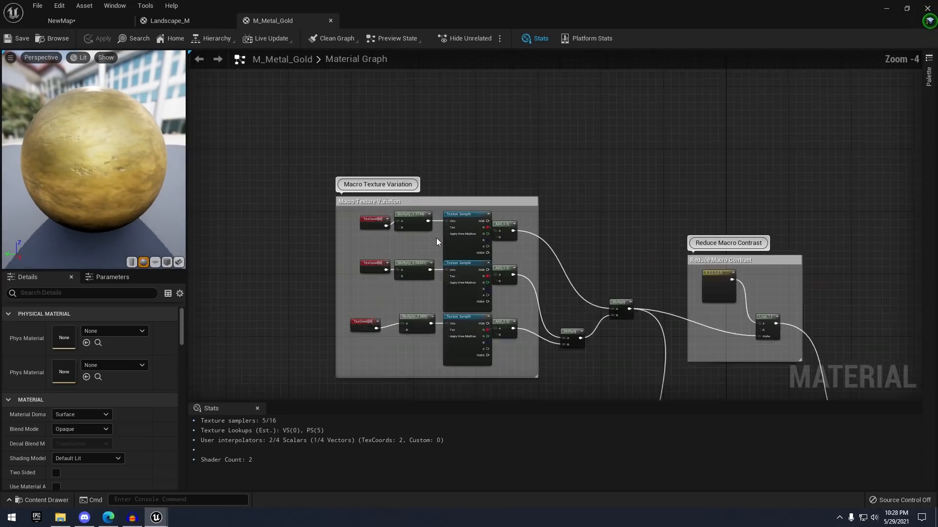
pyautogui.scroll(2, 453, 248)
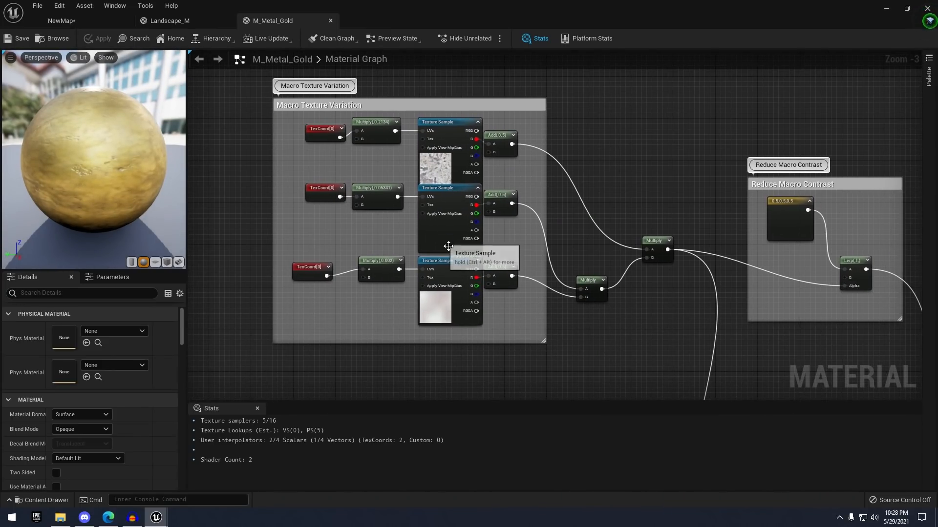
pyautogui.moveTo(406, 232); pyautogui.dragTo(518, 221, button='right')
pyautogui.moveTo(114, 178); pyautogui.dragTo(146, 181)
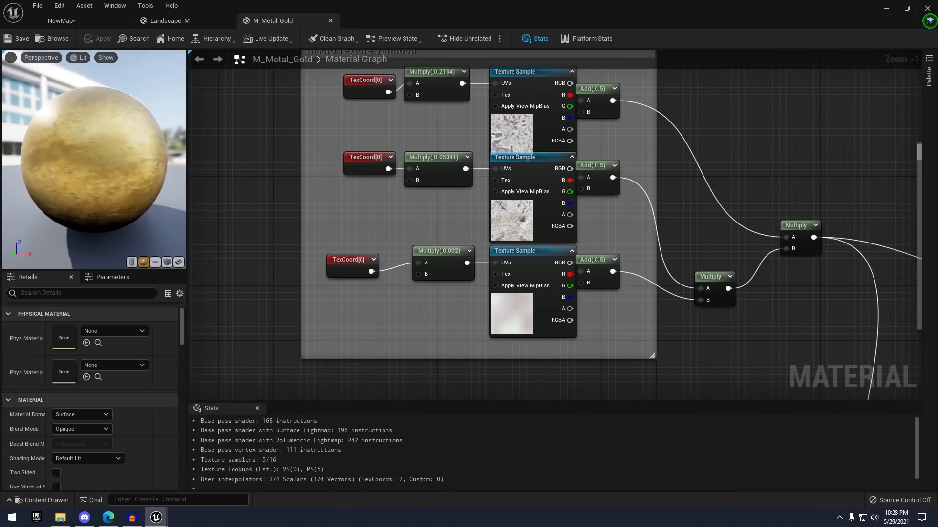
pyautogui.scroll(-5, 88, 163)
pyautogui.moveTo(88, 163); pyautogui.dragTo(183, 162)
pyautogui.scroll(-5, 601, 174)
pyautogui.moveTo(602, 174); pyautogui.dragTo(442, 162, button='right')
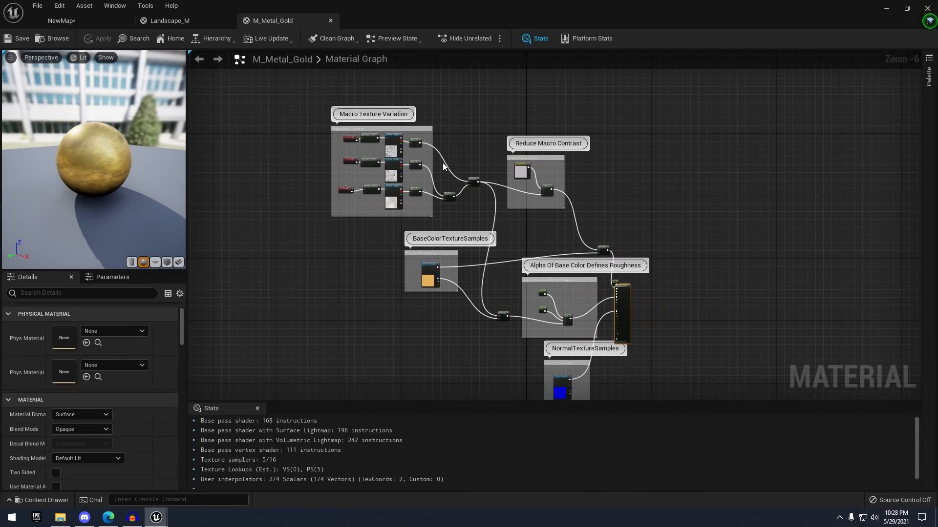
pyautogui.scroll(2, 430, 171)
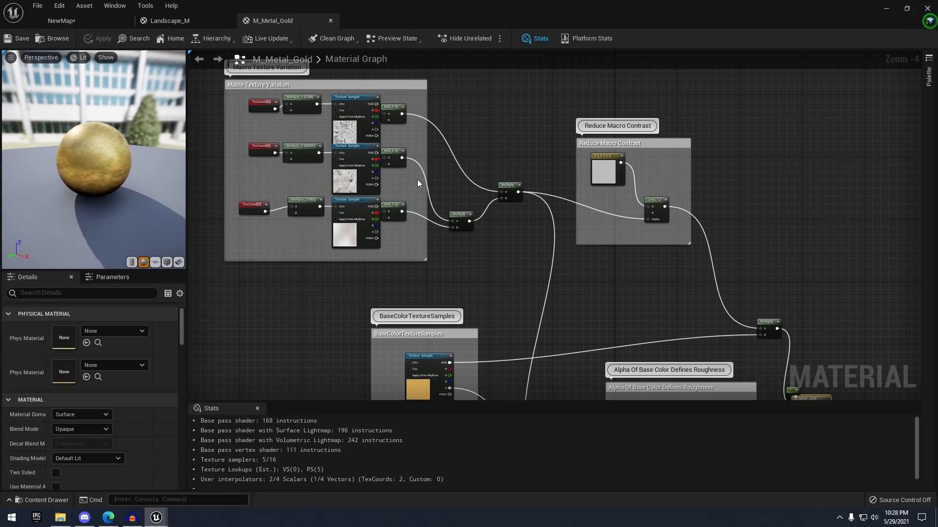
pyautogui.scroll(-2, 415, 181)
# Copy the Macro Texture Variation and Reduce Macro Contrast groups with their linking Multiply nodes into Landscape_M, above the existing nodes
pyautogui.moveTo(325, 98); pyautogui.dragTo(627, 224)
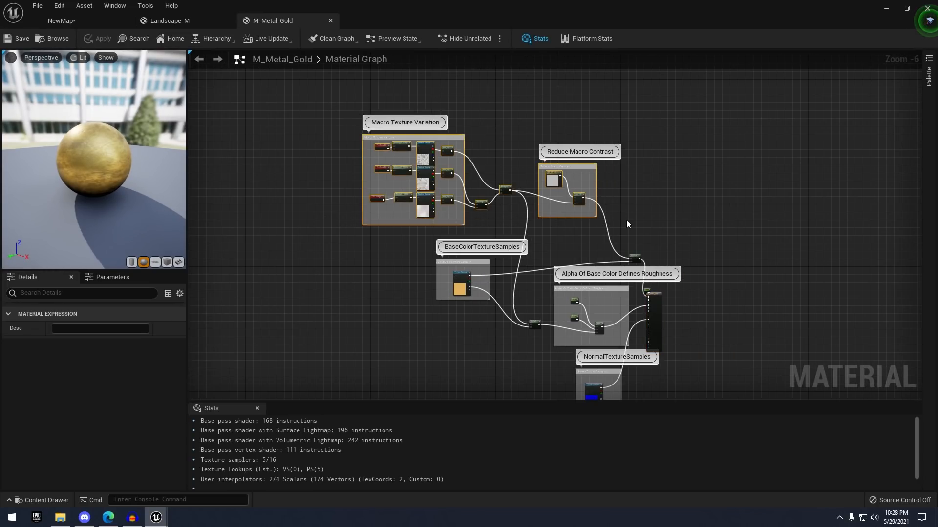
pyautogui.click(194, 25)
pyautogui.scroll(-2, 490, 166)
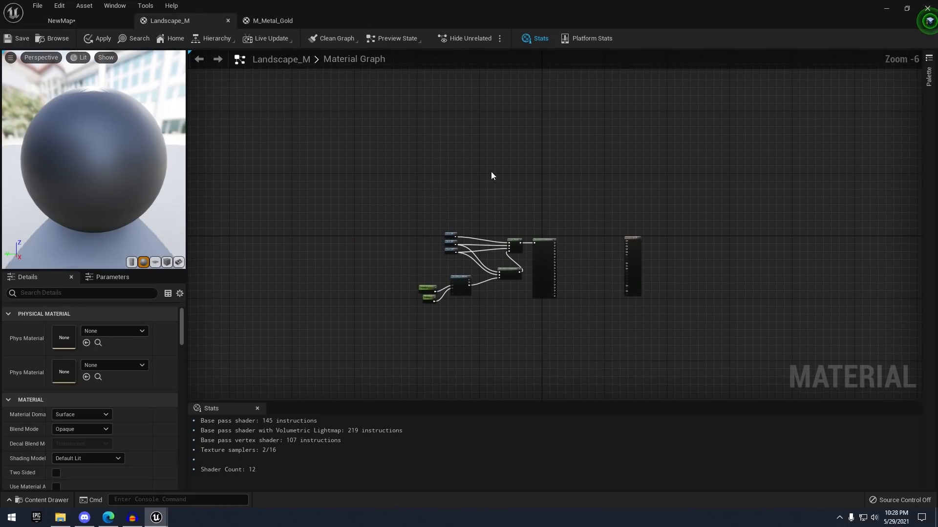
pyautogui.scroll(3, 508, 170)
pyautogui.moveTo(740, 172); pyautogui.dragTo(564, 99, button='right')
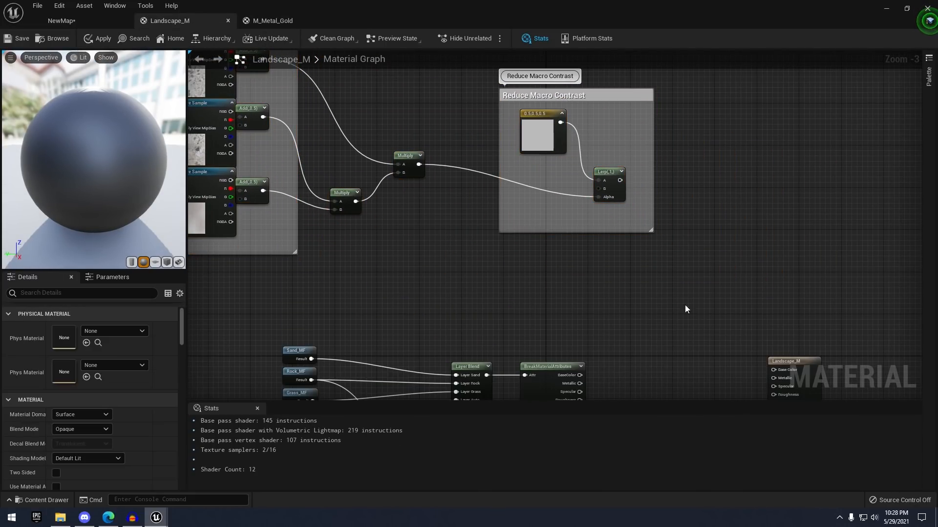
# Add a Multiply node near the Landscape_M output node, with input A fed by the Reduce Macro Contrast group's Lerp
pyautogui.moveTo(619, 180); pyautogui.dragTo(665, 306)
pyautogui.write('mul')
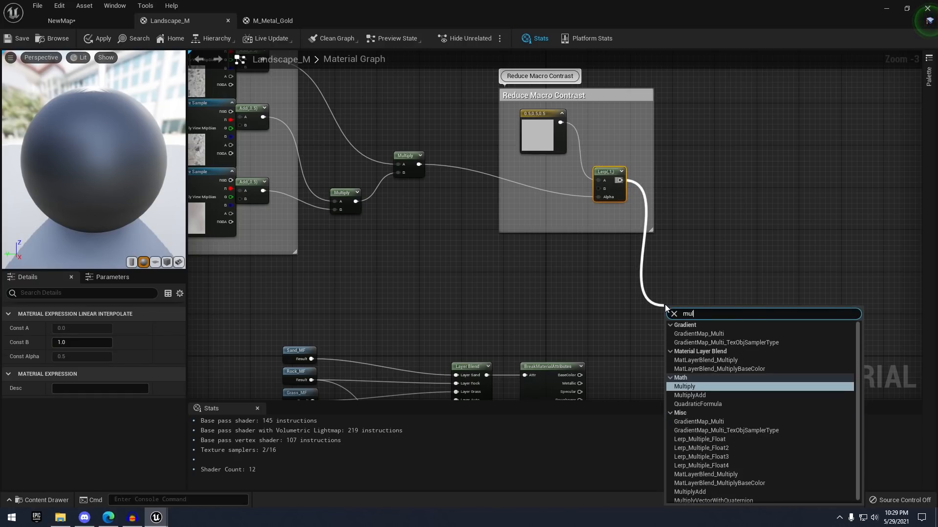
pyautogui.press('Return')
pyautogui.scroll(3, 586, 220)
pyautogui.click(517, 239)
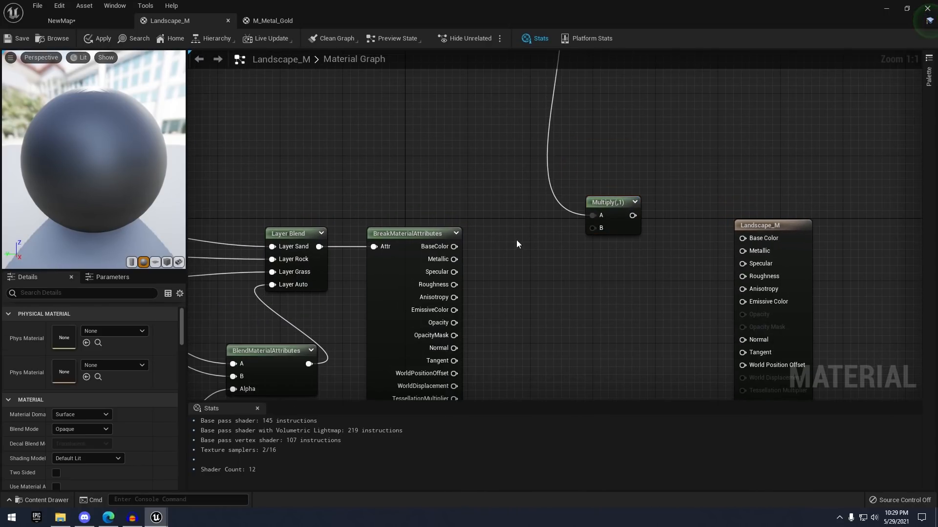
# Connect BreakMaterialAttributes' BaseColor to the new Multiply's B input and the Multiply's result to Landscape_M's Base Color
pyautogui.moveTo(455, 246); pyautogui.dragTo(727, 236)
pyautogui.click(618, 225)
pyautogui.scroll(-1, 616, 226)
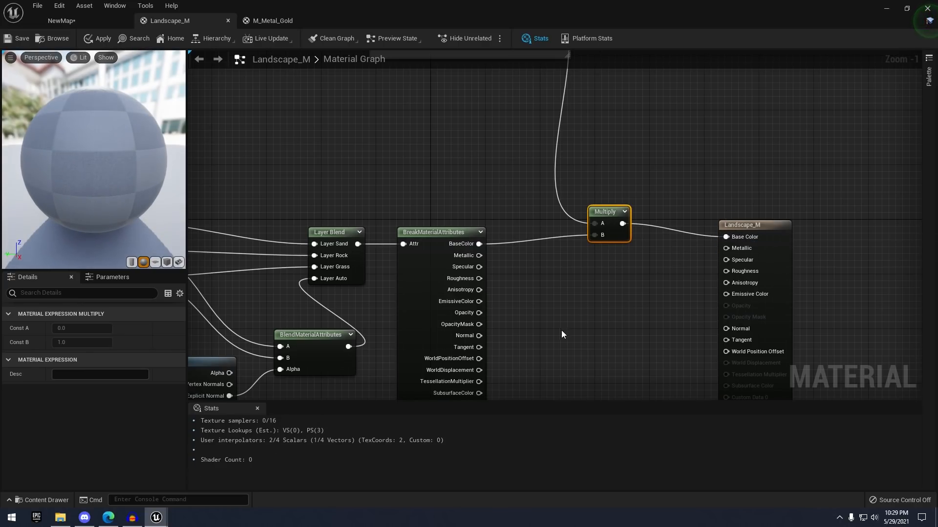
# Connect BreakMaterialAttributes' Roughness, Normal and AmbientOcclusion outputs to the matching Landscape_M inputs
pyautogui.moveTo(561, 331); pyautogui.dragTo(563, 227, button='right')
pyautogui.moveTo(481, 176); pyautogui.dragTo(728, 169)
pyautogui.scroll(-1, 562, 195)
pyautogui.moveTo(540, 223); pyautogui.dragTo(757, 218)
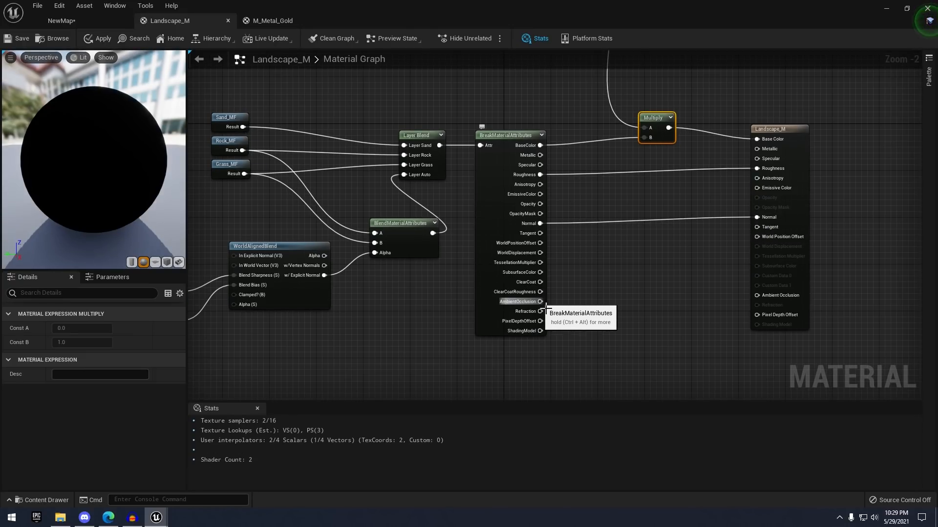
pyautogui.moveTo(540, 301); pyautogui.dragTo(756, 295)
# Save the Landscape_M material and return to the TutorialProject Materials folder in the level editor
pyautogui.scroll(-3, 633, 241)
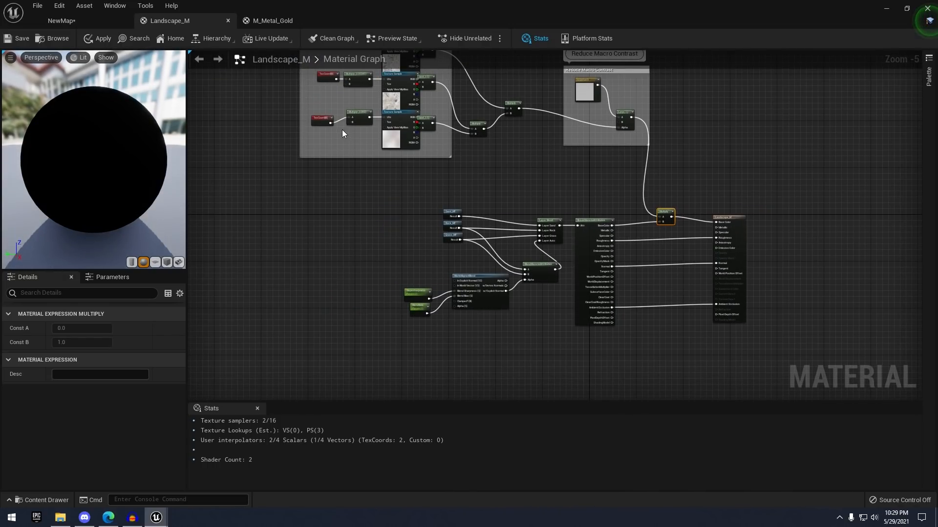
pyautogui.scroll(-1, 342, 130)
pyautogui.click(16, 38)
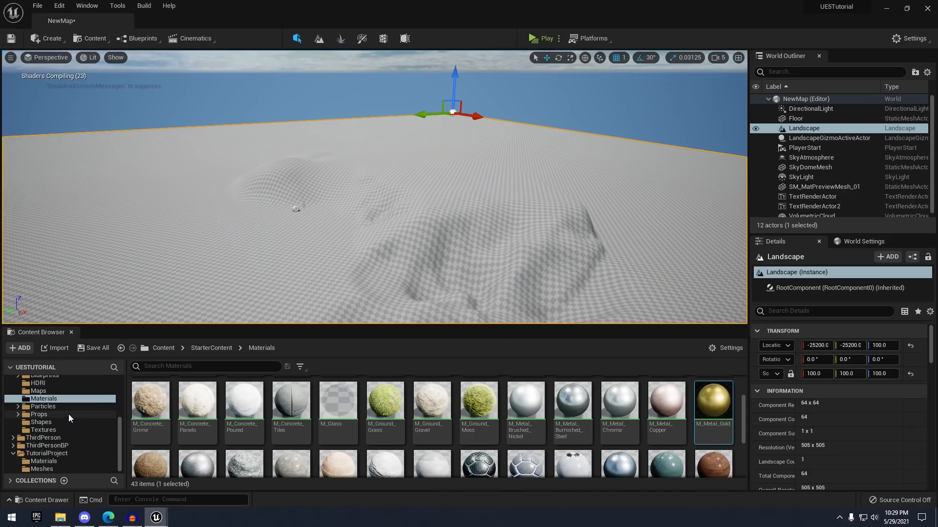
pyautogui.click(51, 453)
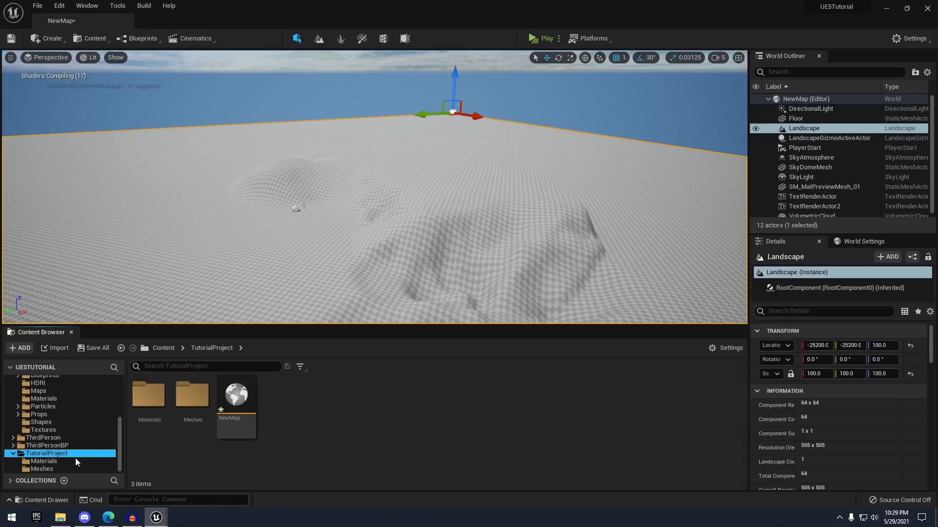
pyautogui.doubleClick(154, 419)
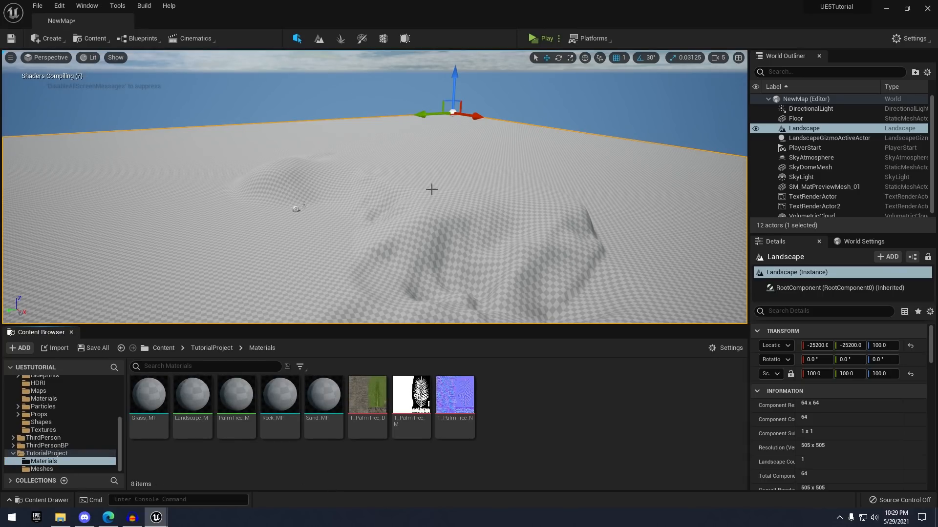
# Create a material instance of Landscape_M in the Materials folder, keeping the name Landscape_M_Inst
pyautogui.moveTo(431, 189); pyautogui.dragTo(383, 217, button='right')
pyautogui.moveTo(421, 181); pyautogui.dragTo(421, 197, button='right')
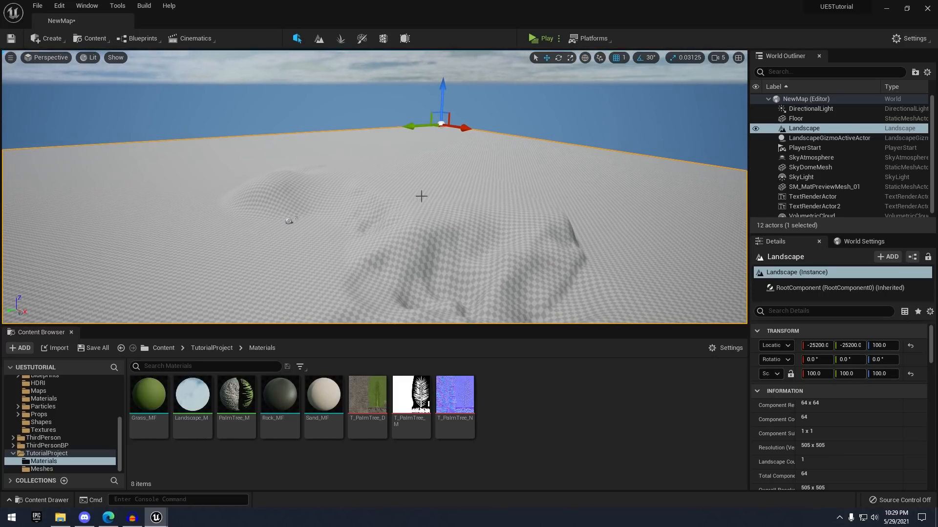
pyautogui.rightClick(200, 421)
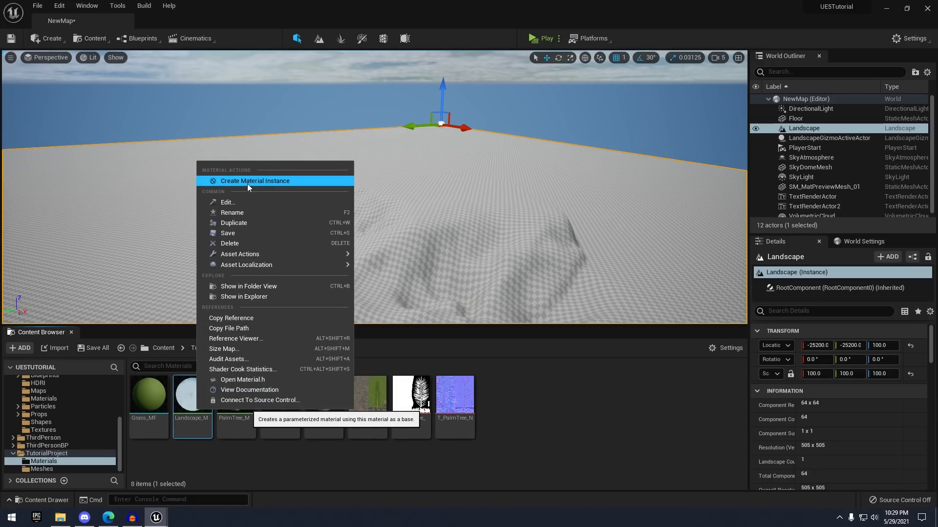
pyautogui.click(264, 184)
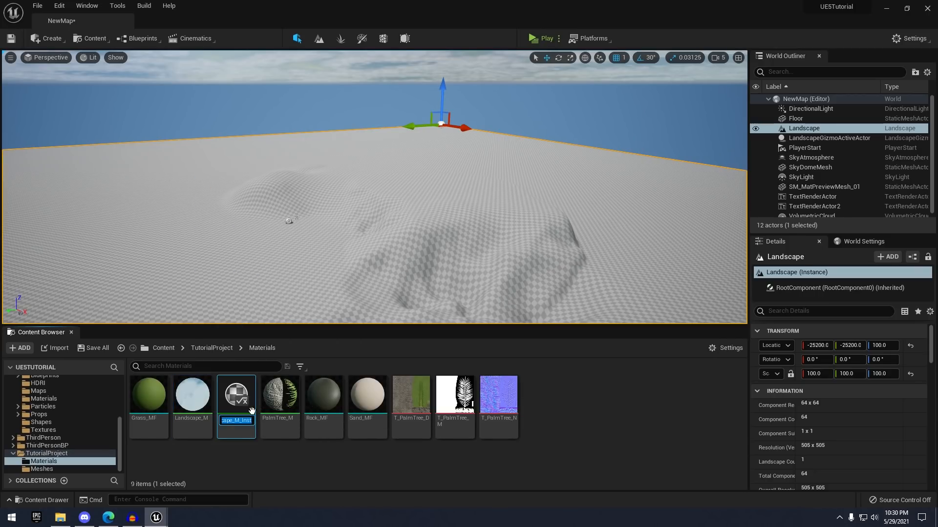
pyautogui.press('Return')
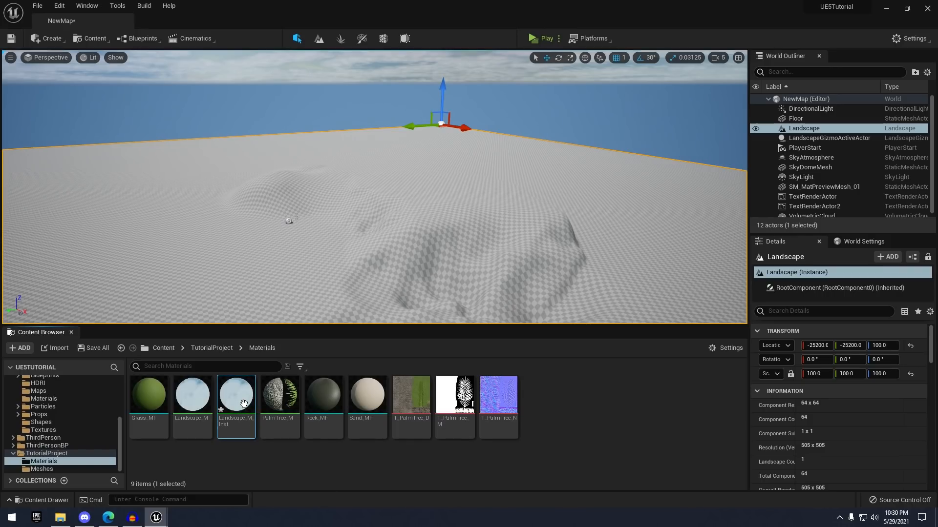
# Open Landscape_M_Inst, dock its editor beside the NewMap level, and widen the parameter name column to show the full names
pyautogui.doubleClick(243, 403)
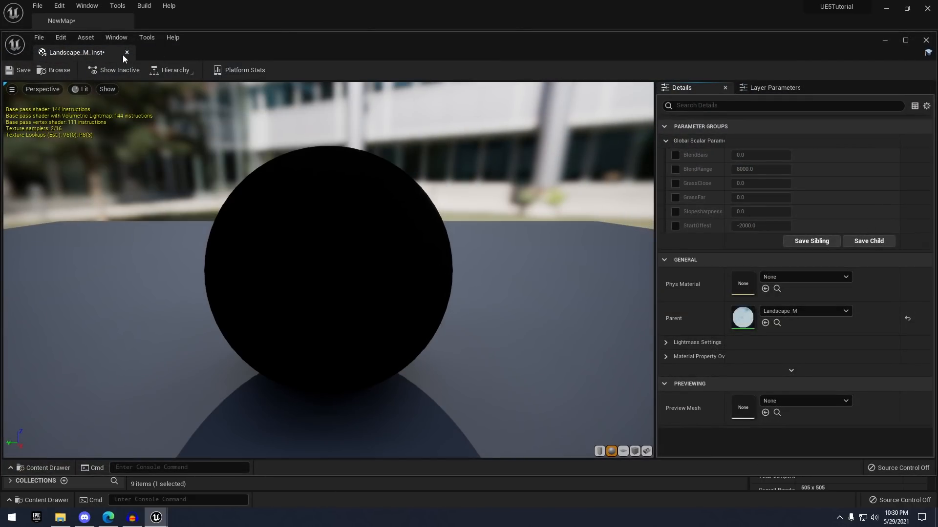
pyautogui.moveTo(122, 55); pyautogui.dragTo(205, 18)
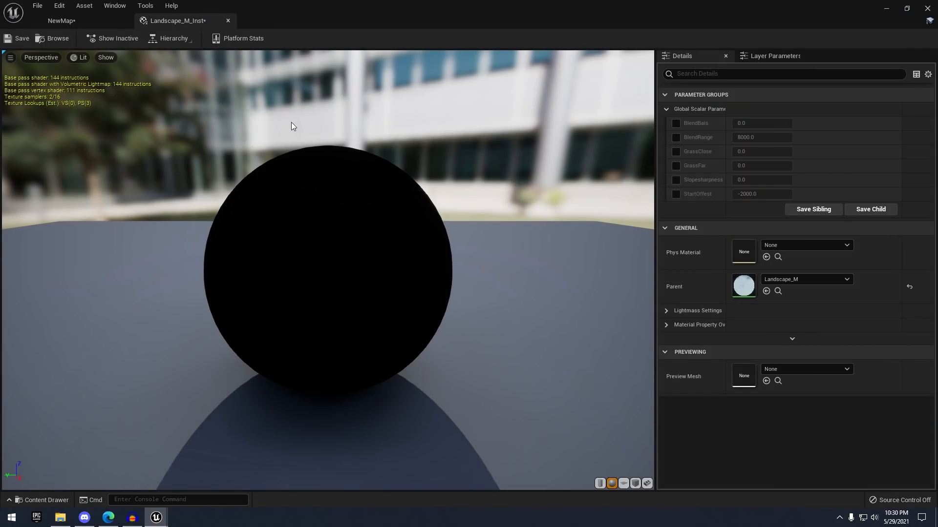
pyautogui.moveTo(295, 126); pyautogui.dragTo(367, 177)
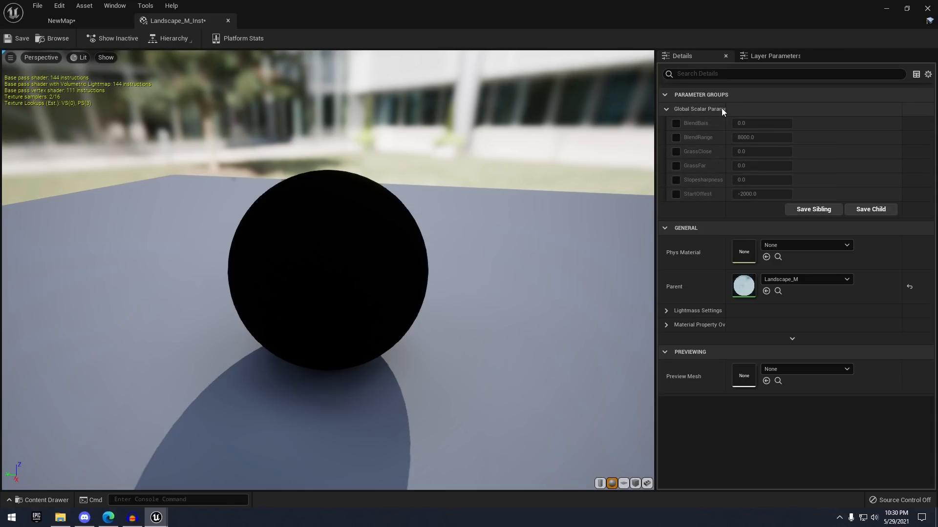
pyautogui.moveTo(731, 109); pyautogui.dragTo(770, 111)
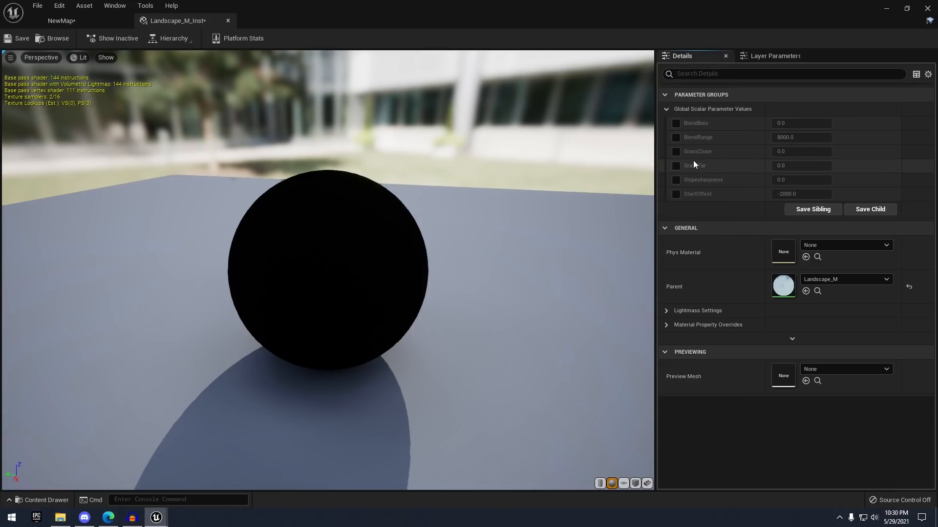
# Override all six scalar parameters, set BlendBais to -12, GrassClose to 0.1, GrassFar to 0.009 and Slopesharpness to 30, and save the instance
pyautogui.click(59, 20)
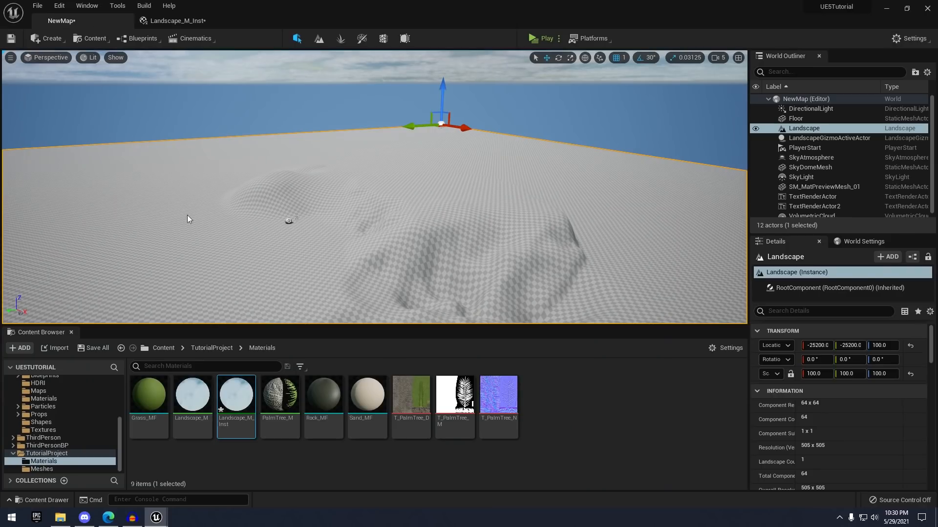
pyautogui.click(177, 20)
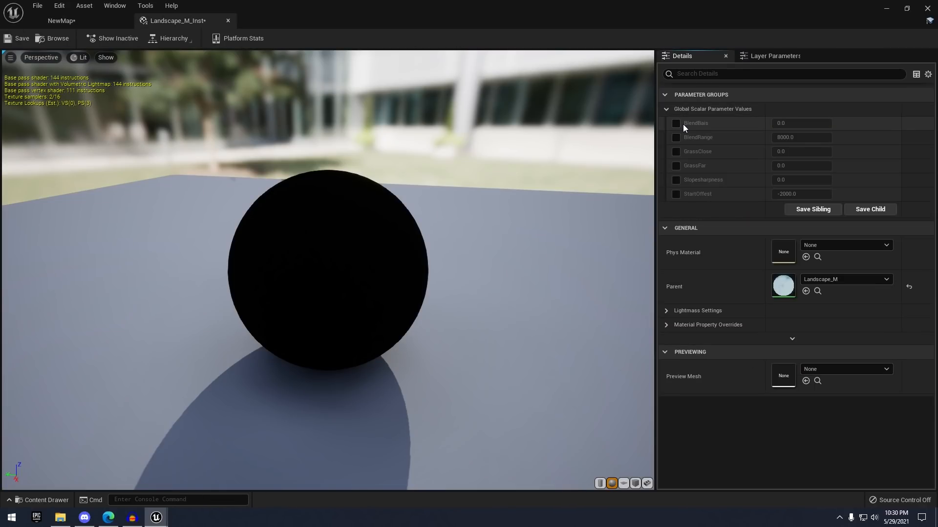
pyautogui.click(676, 123)
pyautogui.click(676, 137)
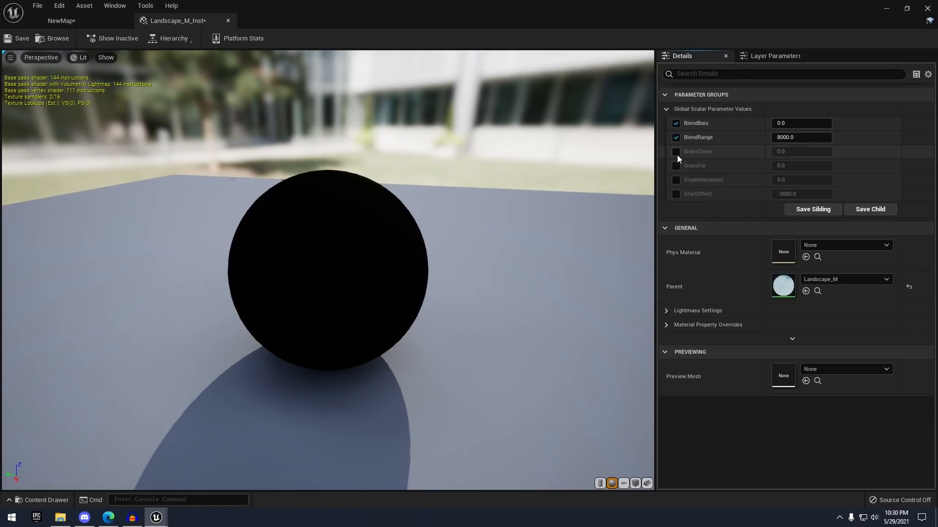
pyautogui.click(676, 152)
pyautogui.click(676, 165)
pyautogui.click(676, 179)
pyautogui.click(676, 194)
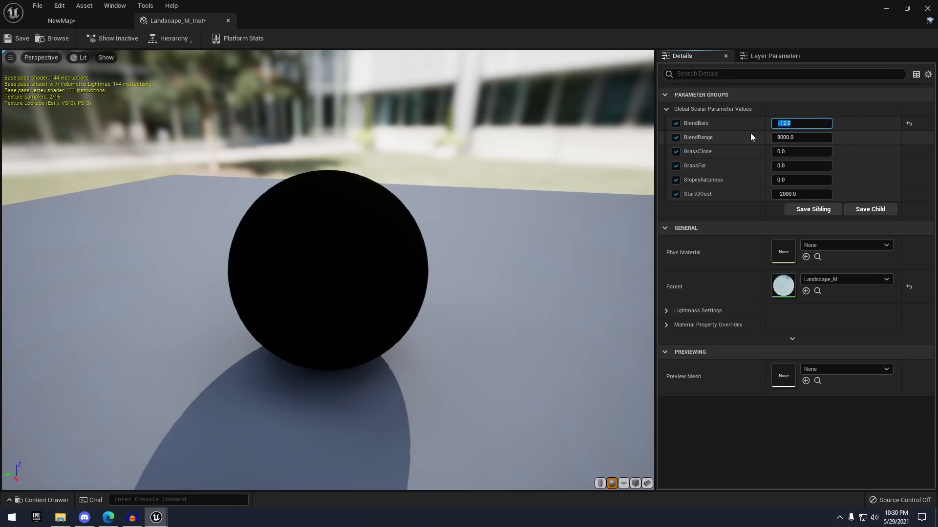
pyautogui.click(787, 180)
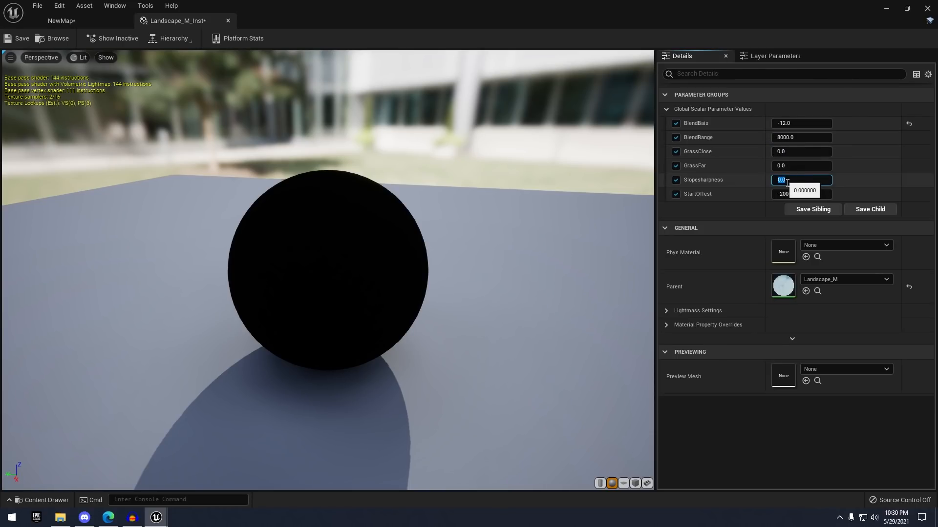
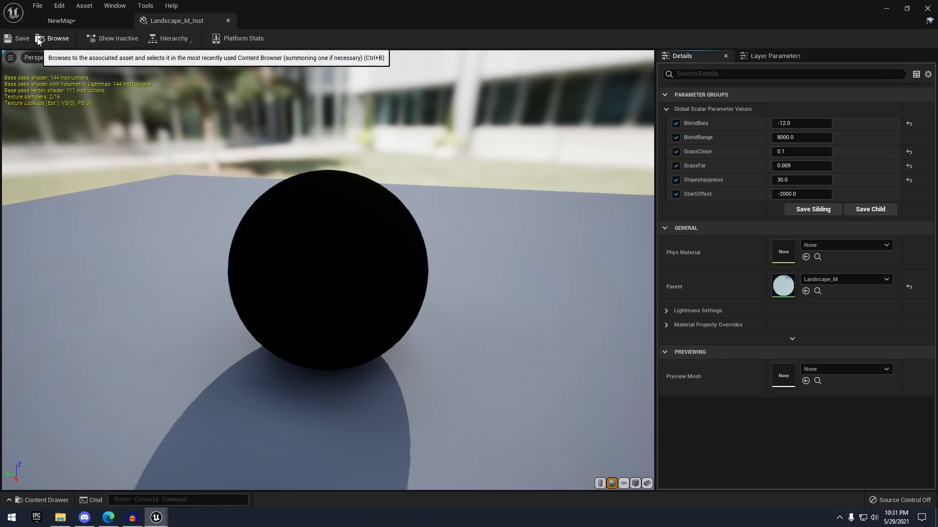
# Assign Landscape_M_Inst as the Landscape Material of the Landscape actor in NewMap
pyautogui.click(68, 21)
pyautogui.moveTo(450, 197); pyautogui.dragTo(485, 180, button='right')
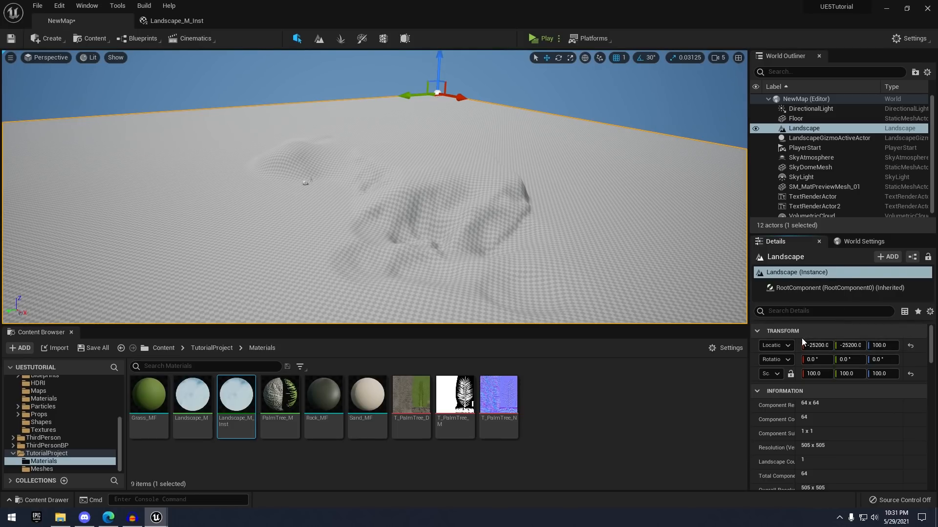
pyautogui.scroll(-10, 799, 356)
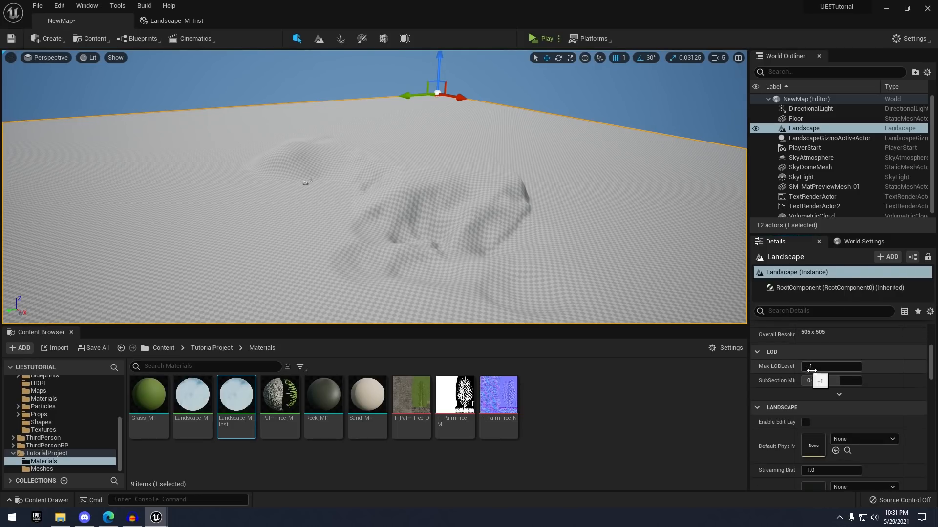
pyautogui.scroll(-2, 810, 370)
pyautogui.moveTo(800, 379); pyautogui.dragTo(814, 379)
pyautogui.scroll(-2, 808, 395)
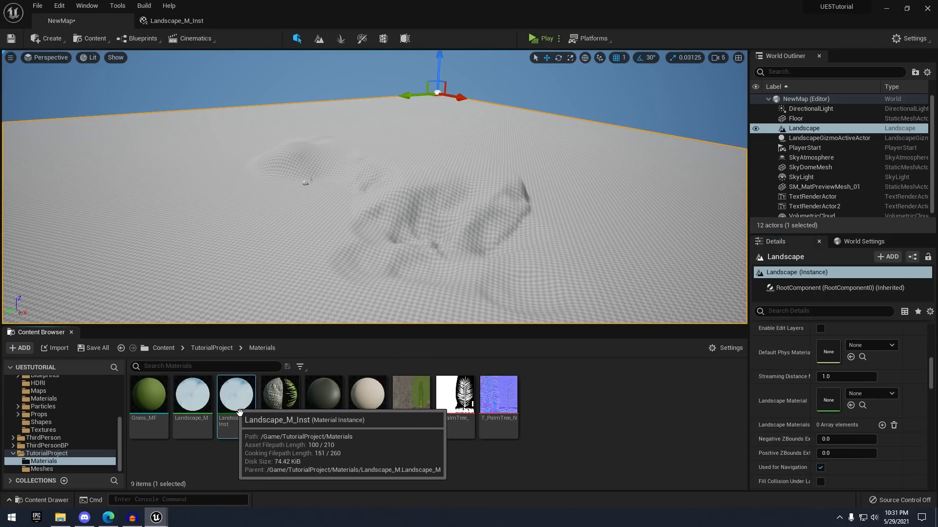
pyautogui.moveTo(236, 398); pyautogui.dragTo(828, 400)
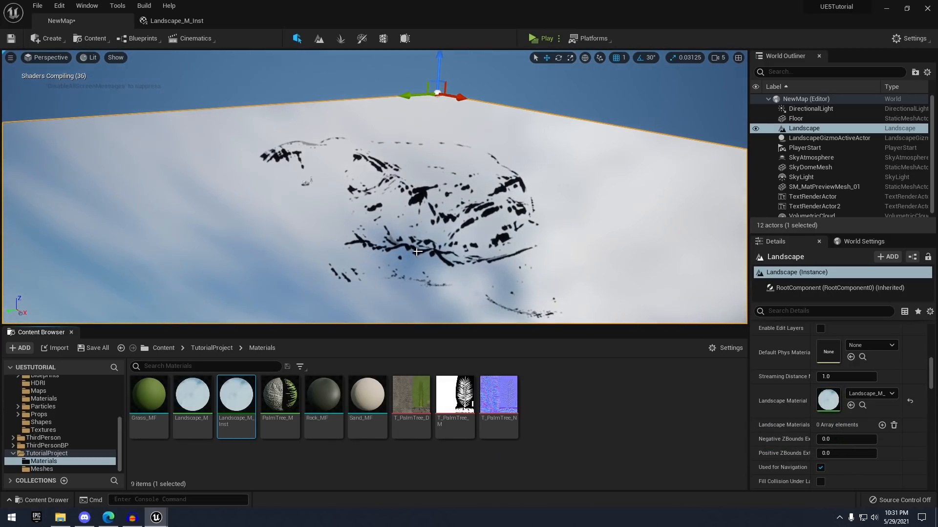
# Enter landscape painting and create a weight-blended layer info for the Sand layer, saved as Sand_LayerInfo in NewMap_sharedassets
pyautogui.moveTo(445, 206); pyautogui.dragTo(303, 156, button='right')
pyautogui.moveTo(399, 119); pyautogui.dragTo(445, 168, button='right')
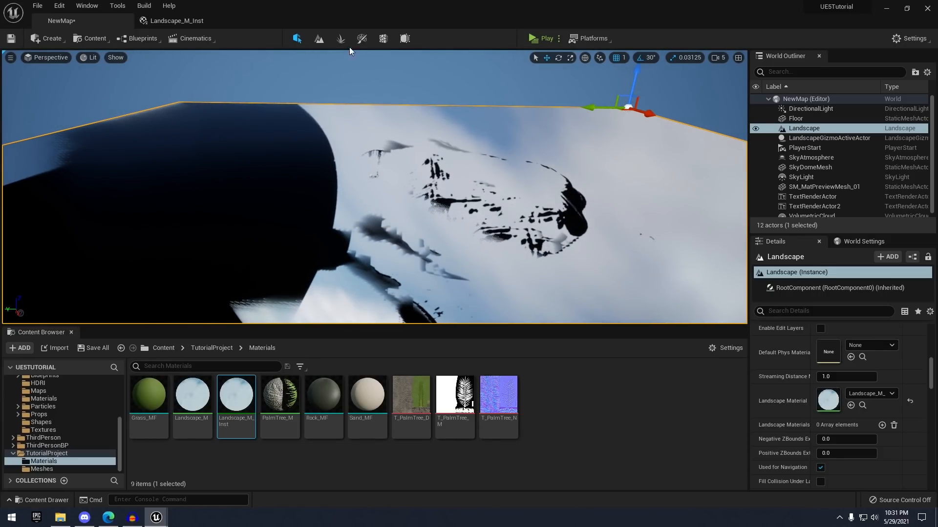
pyautogui.click(320, 41)
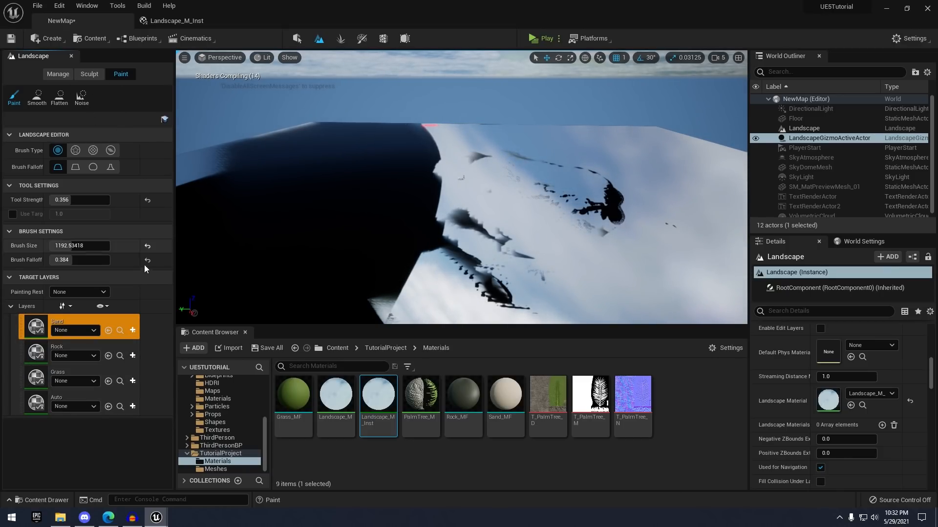
pyautogui.click(135, 331)
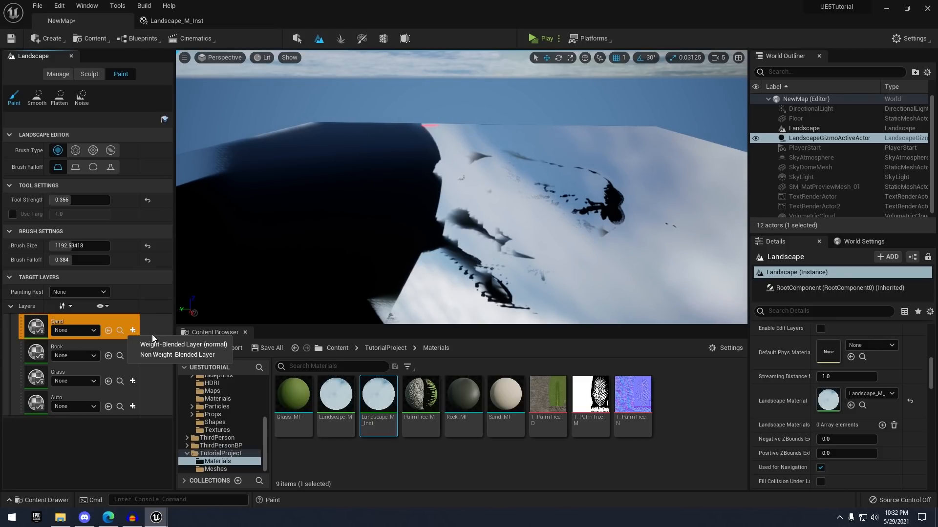
pyautogui.click(179, 345)
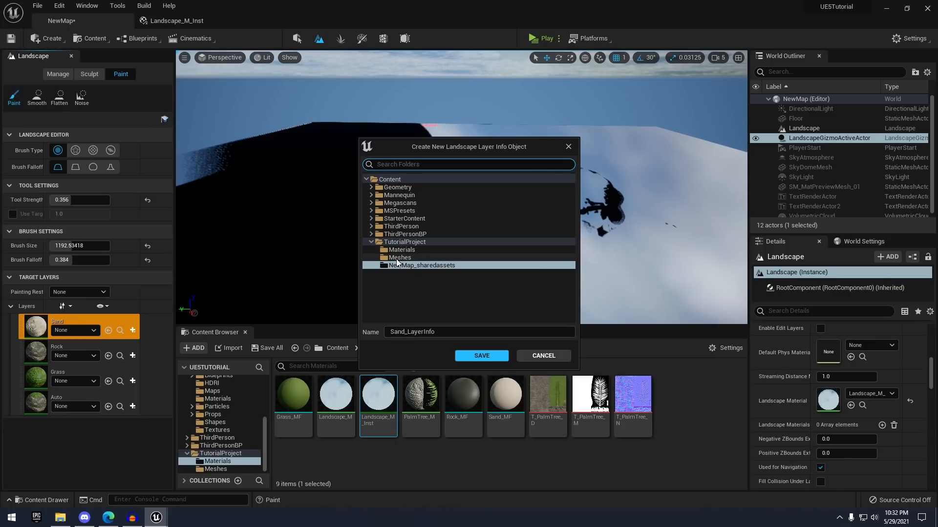
pyautogui.click(480, 355)
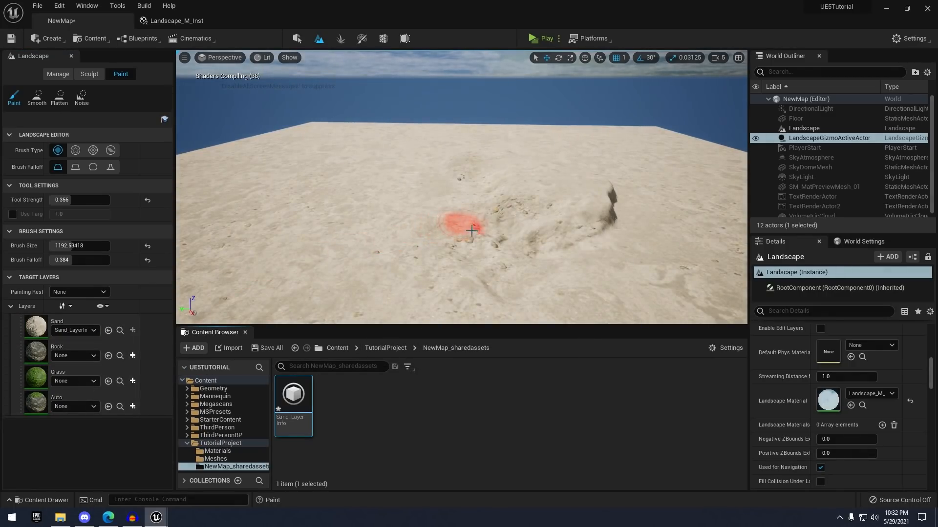
# Create weight-blended layer infos for the Rock and Grass layers, saved as Rock_LayerInfo and Grass_LayerInfo in NewMap_sharedassets
pyautogui.moveTo(471, 231)
pyautogui.mouseDown(button='right')
pyautogui.moveTo(481, 254)
pyautogui.moveTo(567, 254)
pyautogui.moveTo(557, 215)
pyautogui.moveTo(479, 225)
pyautogui.moveTo(508, 234)
pyautogui.moveTo(449, 220)
pyautogui.mouseUp(button='right')
pyautogui.press('w')
pyautogui.press('s')
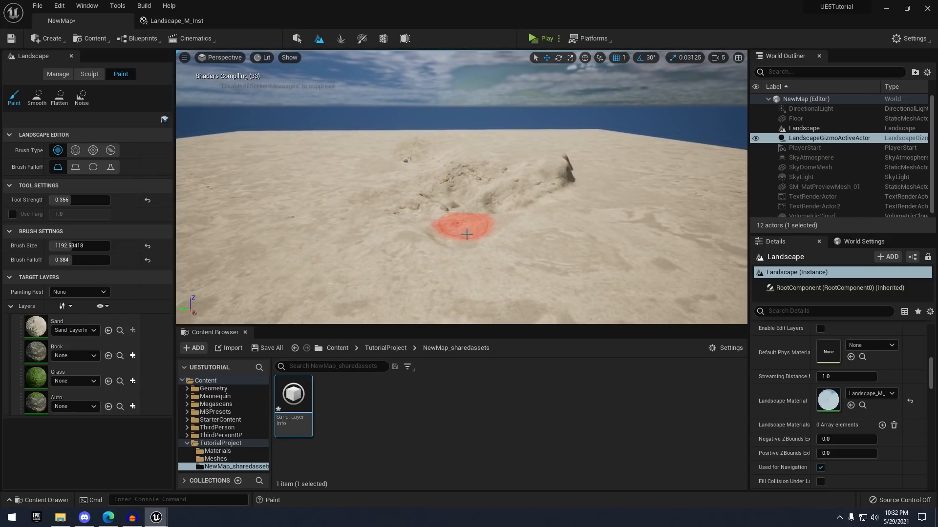
pyautogui.click(131, 356)
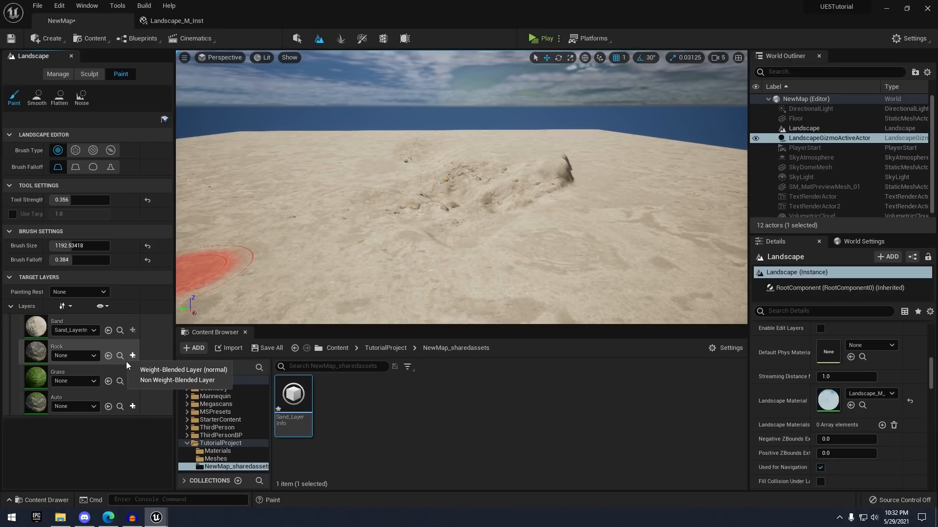
pyautogui.click(151, 371)
pyautogui.click(473, 356)
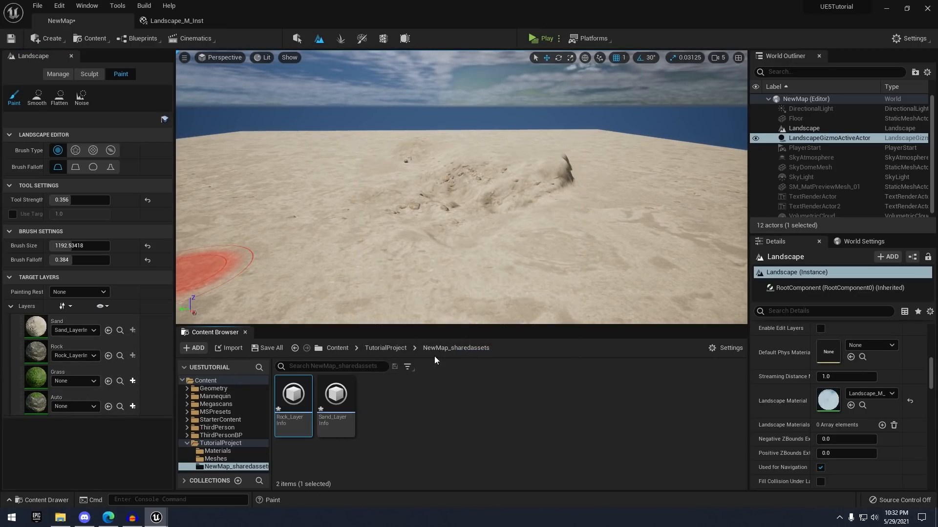
pyautogui.click(132, 381)
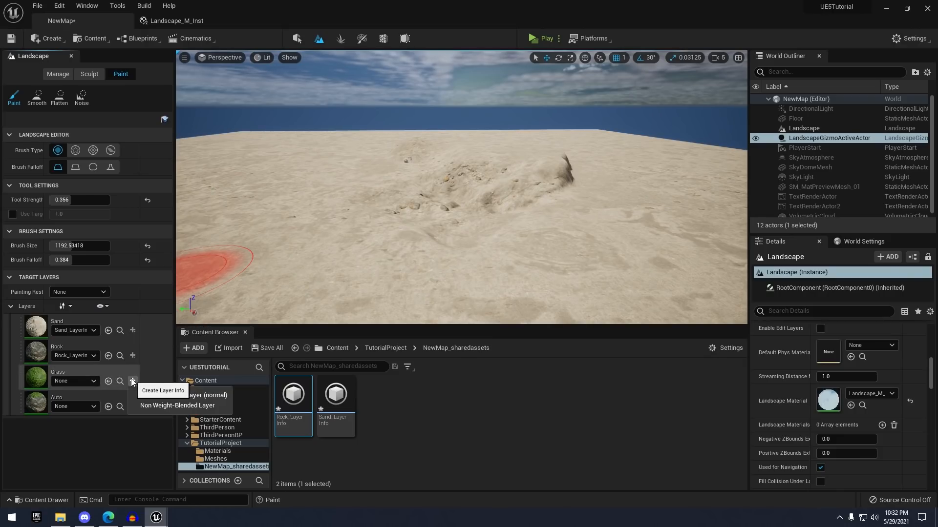
pyautogui.click(156, 394)
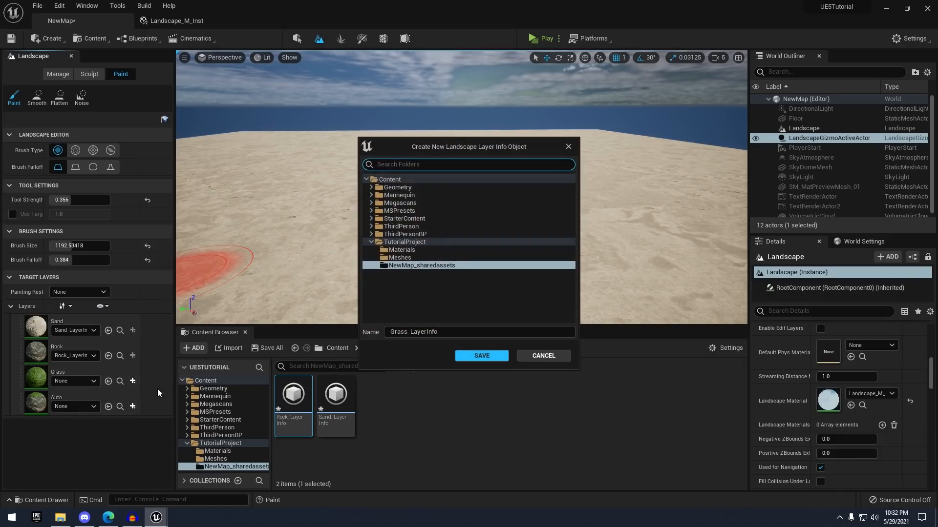
pyautogui.click(471, 358)
# Create a weight-blended layer info for the Auto layer, saved as Auto_LayerInfo in NewMap_sharedassets
pyautogui.click(132, 406)
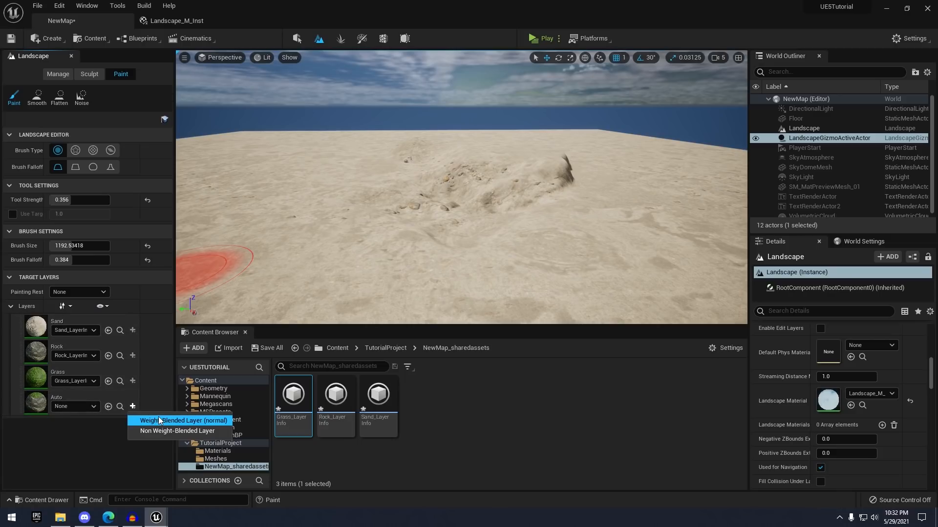
pyautogui.click(154, 419)
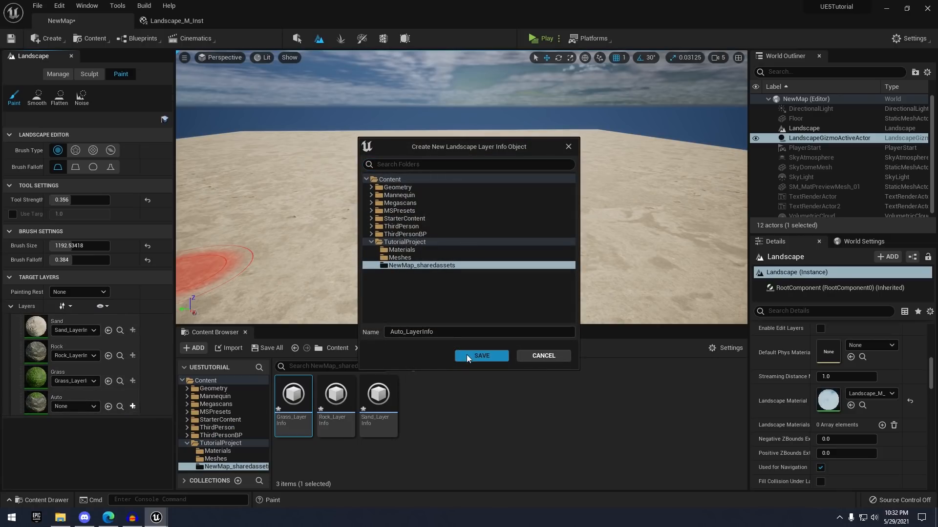
pyautogui.click(467, 354)
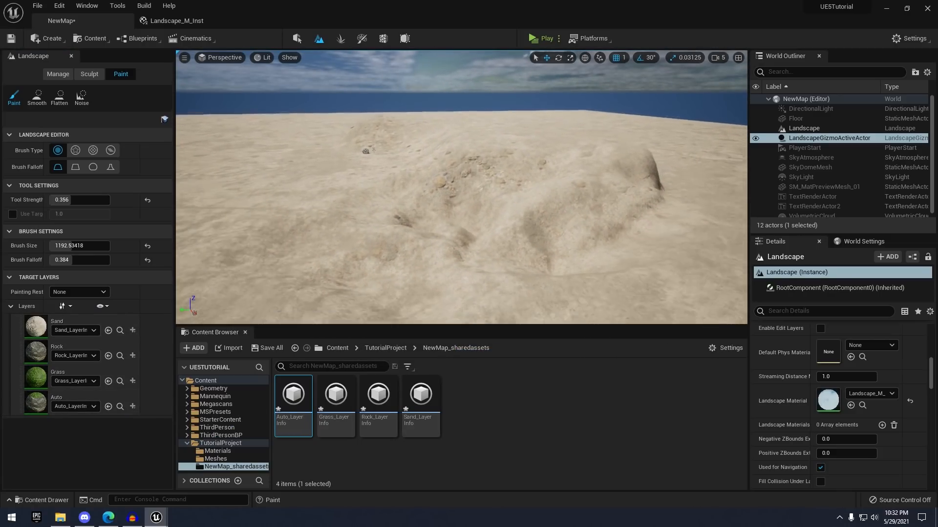
# Paint the Rock layer across the sculpted hills in the middle of the landscape and inspect the painted area up close
pyautogui.press('s')
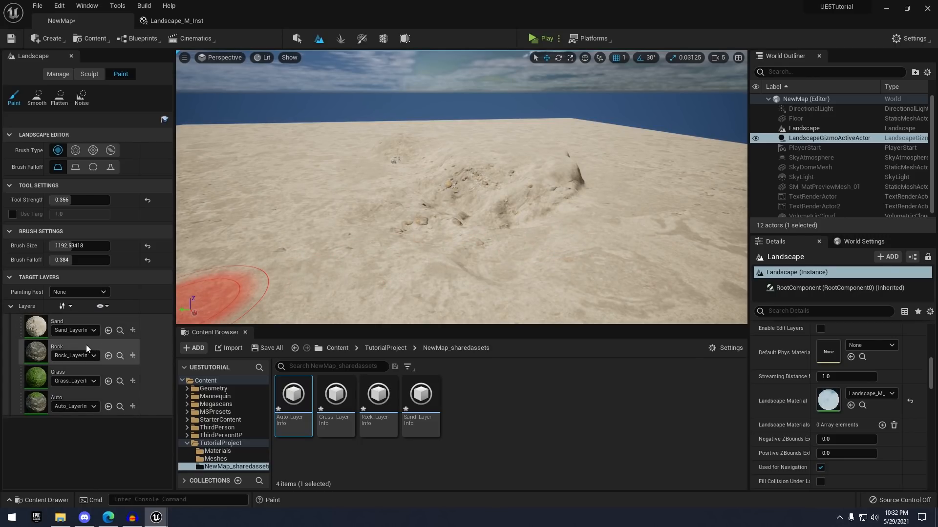
pyautogui.moveTo(528, 207); pyautogui.dragTo(557, 194, button='right')
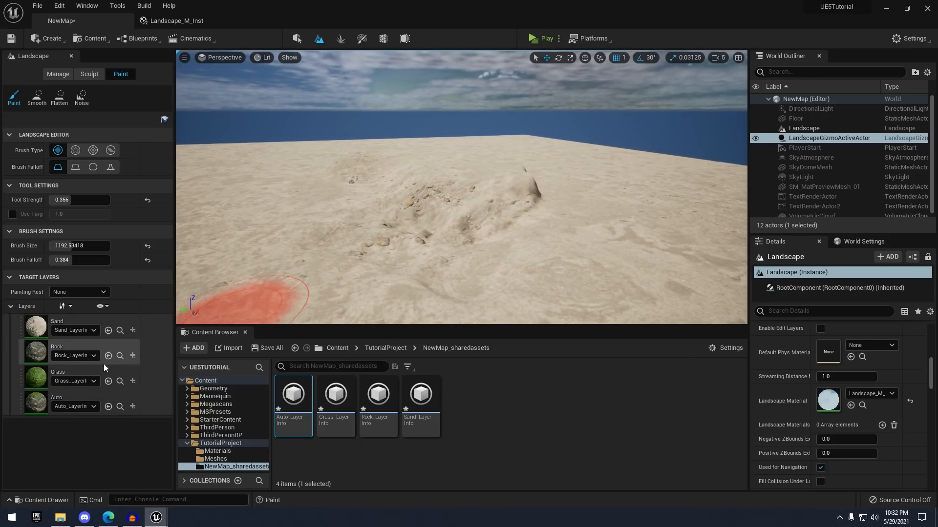
pyautogui.click(86, 348)
pyautogui.moveTo(464, 246); pyautogui.dragTo(560, 218)
pyautogui.moveTo(560, 218); pyautogui.dragTo(570, 240, button='right')
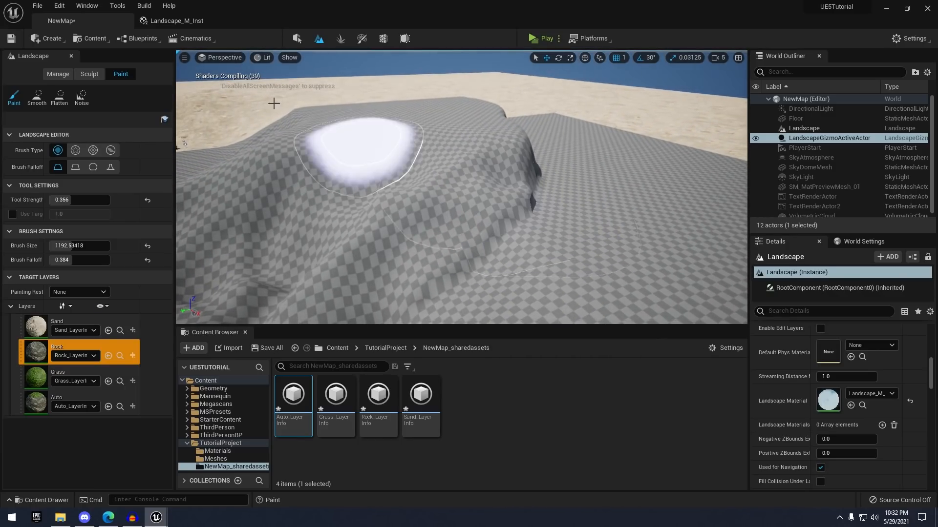
pyautogui.moveTo(381, 109); pyautogui.dragTo(381, 83, button='right')
pyautogui.moveTo(500, 159)
pyautogui.mouseDown(button='right')
pyautogui.moveTo(500, 176)
pyautogui.moveTo(500, 159)
pyautogui.mouseUp(button='right')
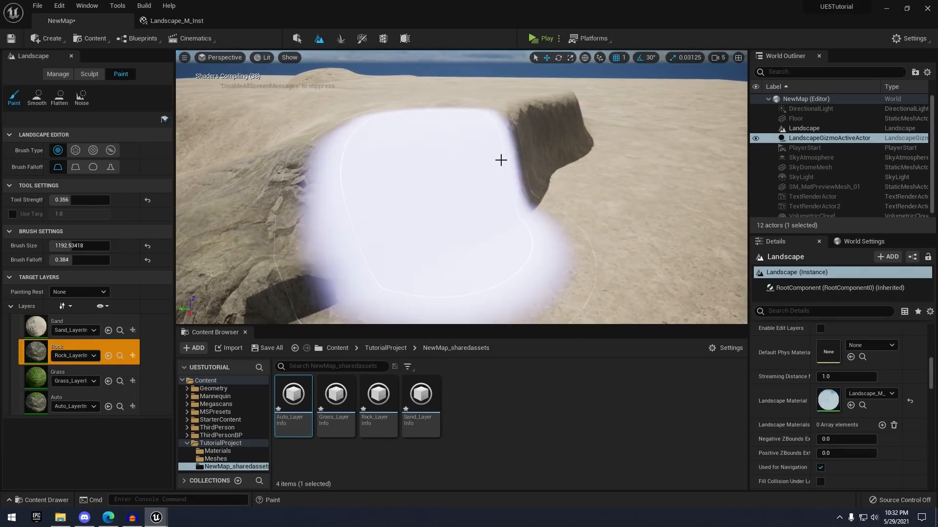
# Paint the Rock layer over more of the sculpted hill's slopes and the ground at its foot
pyautogui.moveTo(500, 160); pyautogui.dragTo(444, 165)
pyautogui.moveTo(444, 166); pyautogui.dragTo(425, 152, button='right')
pyautogui.moveTo(444, 165)
pyautogui.mouseDown()
pyautogui.moveTo(482, 190)
pyautogui.moveTo(534, 186)
pyautogui.mouseUp()
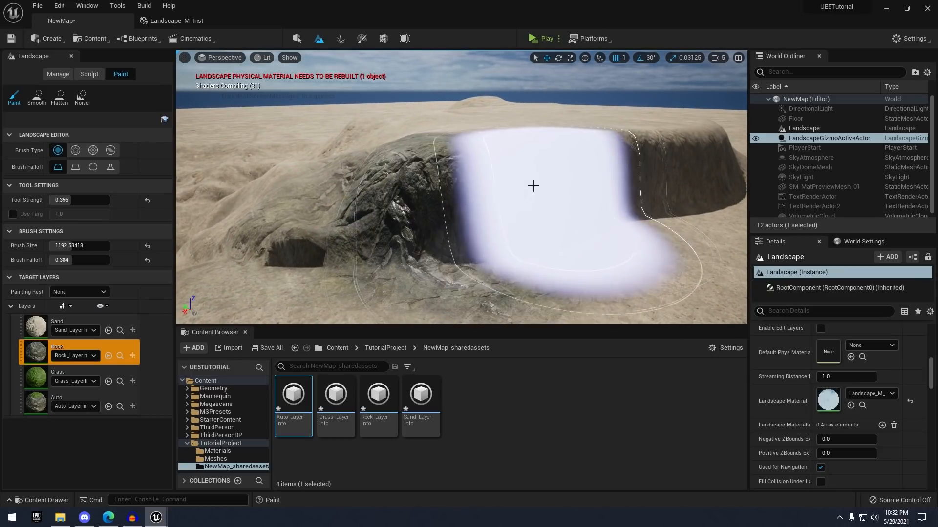
pyautogui.moveTo(533, 186)
pyautogui.mouseDown(button='right')
pyautogui.moveTo(527, 205)
pyautogui.moveTo(557, 176)
pyautogui.moveTo(552, 214)
pyautogui.mouseUp(button='right')
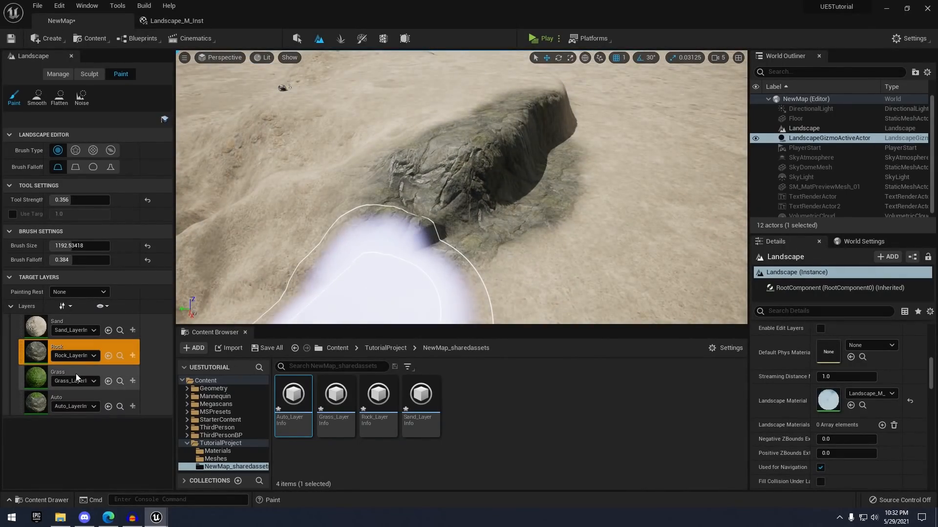
# Paint a patch of the Grass layer on top of the hill beside the rock area
pyautogui.click(75, 374)
pyautogui.moveTo(451, 106)
pyautogui.mouseDown(button='right')
pyautogui.moveTo(459, 83)
pyautogui.moveTo(482, 111)
pyautogui.moveTo(498, 112)
pyautogui.moveTo(498, 137)
pyautogui.moveTo(502, 129)
pyautogui.moveTo(628, 206)
pyautogui.mouseUp(button='right')
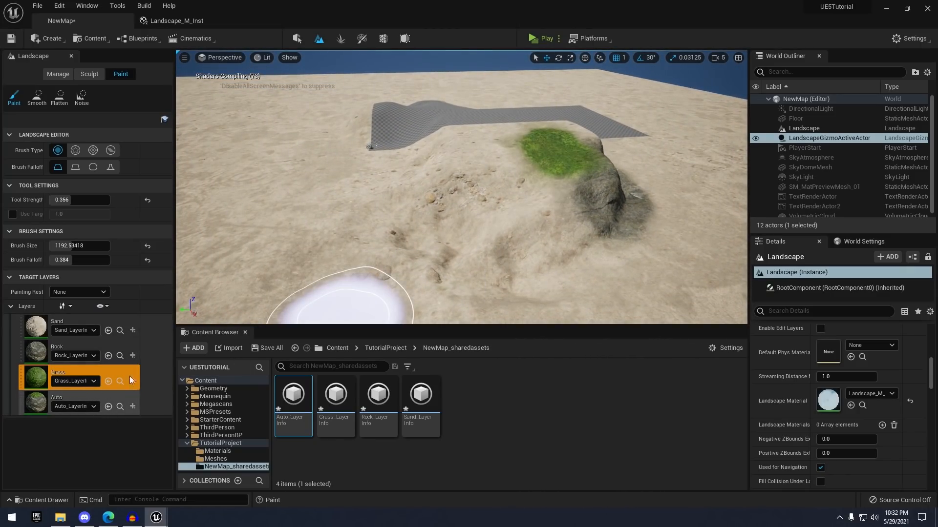
pyautogui.moveTo(439, 210); pyautogui.dragTo(430, 219, button='right')
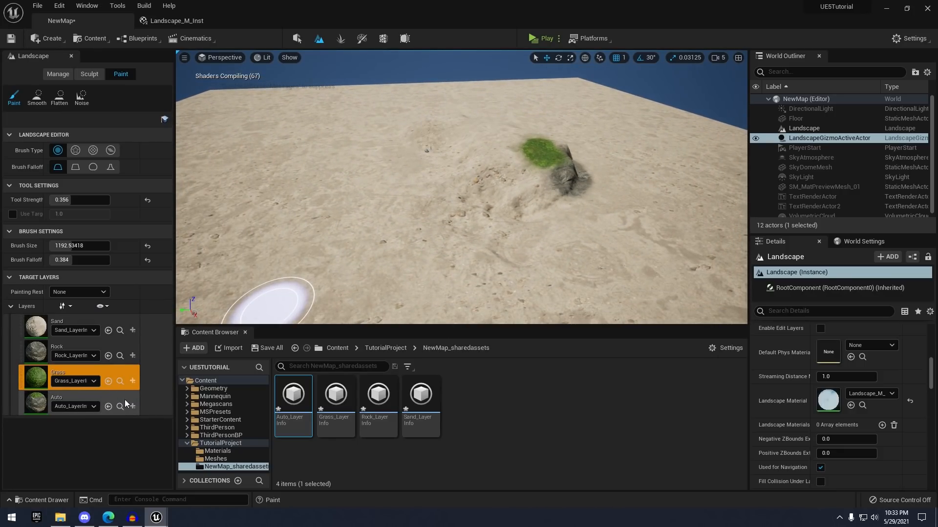
pyautogui.moveTo(293, 264); pyautogui.dragTo(288, 234, button='right')
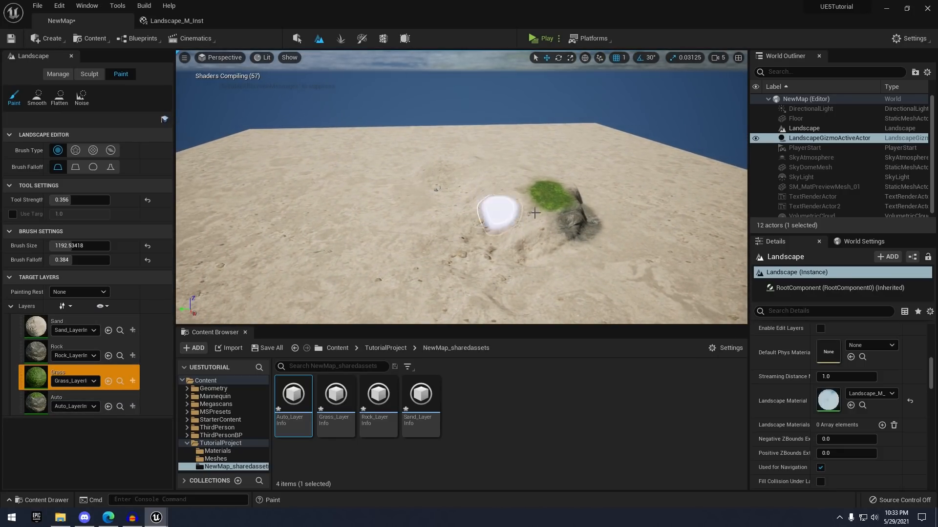
pyautogui.moveTo(535, 213); pyautogui.dragTo(518, 223, button='right')
# Paint the Auto layer across the whole hill, including its cliffs and the ground around its base
pyautogui.click(104, 400)
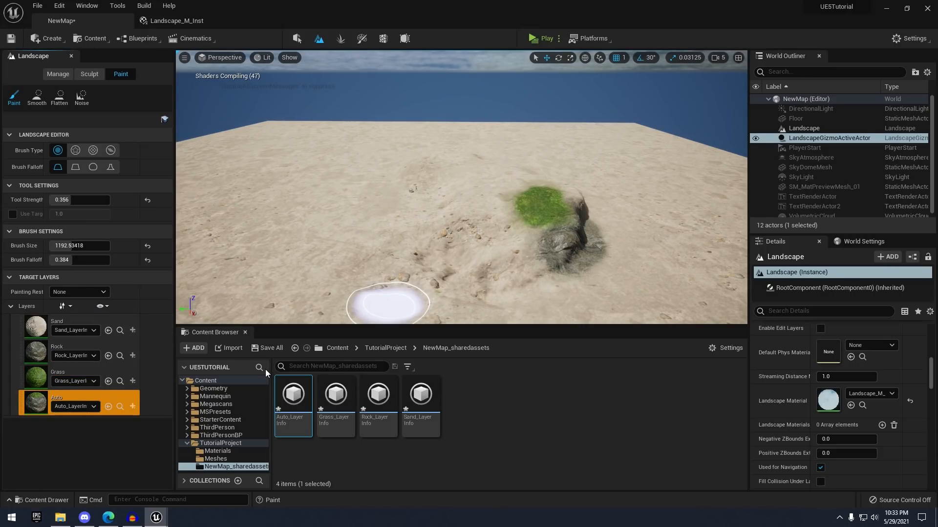
pyautogui.moveTo(537, 249)
pyautogui.mouseDown()
pyautogui.moveTo(553, 245)
pyautogui.moveTo(557, 210)
pyautogui.moveTo(530, 199)
pyautogui.moveTo(520, 217)
pyautogui.mouseUp()
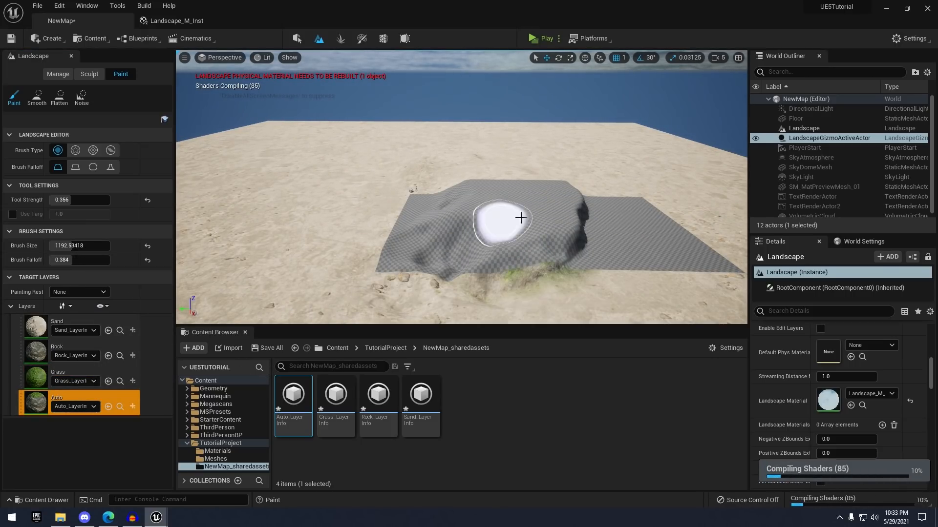
pyautogui.moveTo(521, 218); pyautogui.dragTo(476, 264, button='right')
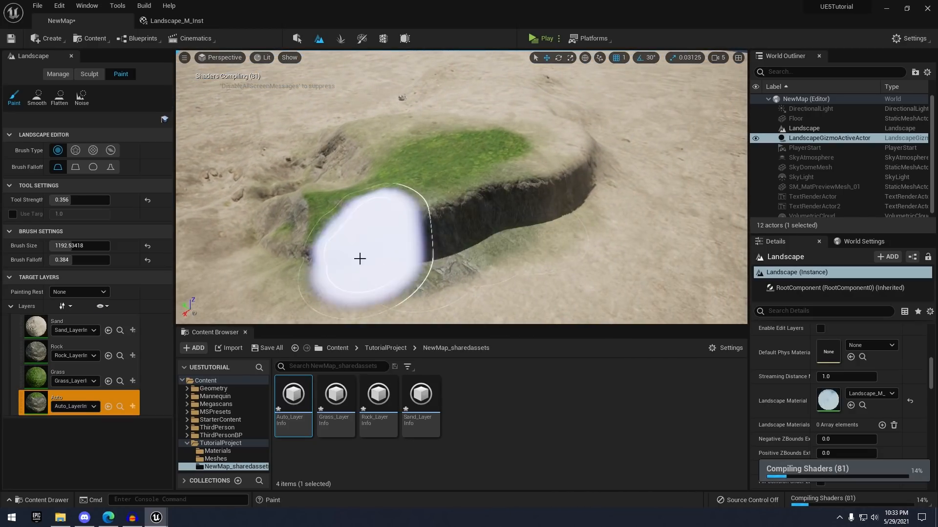
pyautogui.moveTo(360, 259); pyautogui.dragTo(474, 204)
pyautogui.moveTo(608, 177)
pyautogui.mouseDown()
pyautogui.moveTo(324, 241)
pyautogui.moveTo(335, 272)
pyautogui.moveTo(600, 182)
pyautogui.moveTo(568, 144)
pyautogui.moveTo(550, 203)
pyautogui.mouseUp()
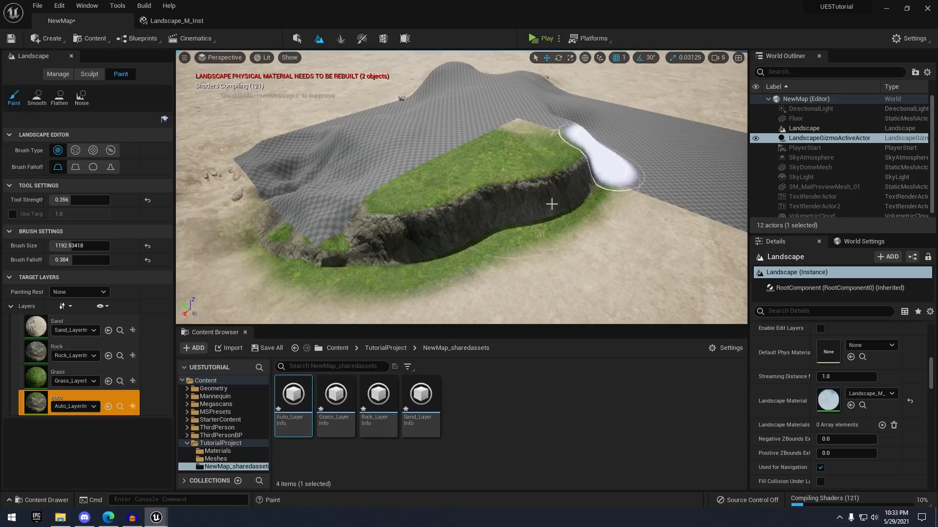
pyautogui.moveTo(551, 203); pyautogui.dragTo(535, 200, button='right')
pyautogui.moveTo(535, 200)
pyautogui.mouseDown()
pyautogui.moveTo(498, 151)
pyautogui.moveTo(356, 167)
pyautogui.moveTo(349, 158)
pyautogui.moveTo(542, 202)
pyautogui.mouseUp()
pyautogui.scroll(-10, 543, 202)
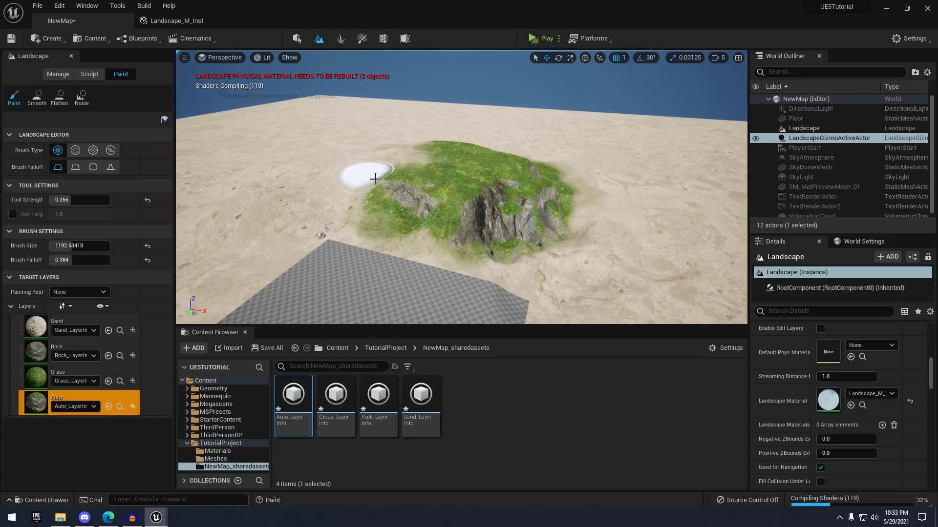
pyautogui.moveTo(428, 159); pyautogui.dragTo(449, 163)
pyautogui.moveTo(449, 164)
pyautogui.mouseDown(button='right')
pyautogui.moveTo(488, 165)
pyautogui.moveTo(490, 186)
pyautogui.mouseUp(button='right')
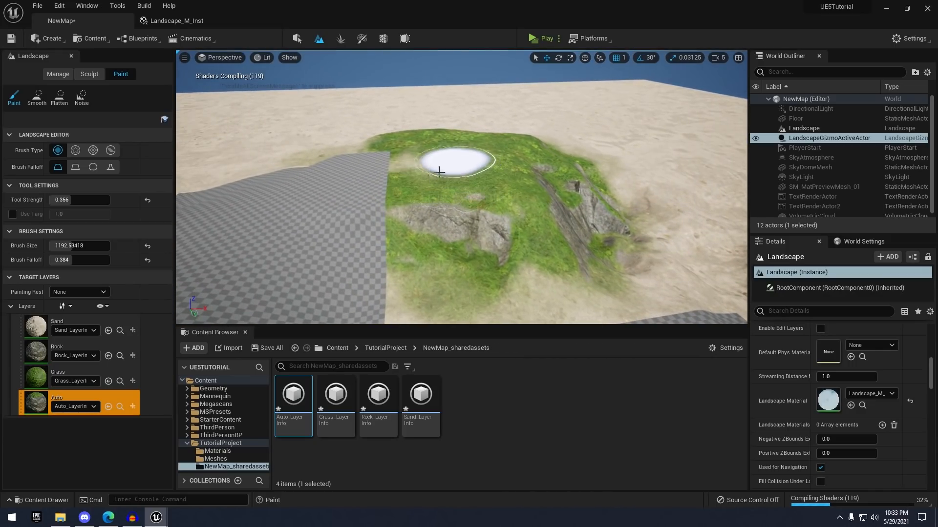
pyautogui.moveTo(449, 163); pyautogui.dragTo(366, 201)
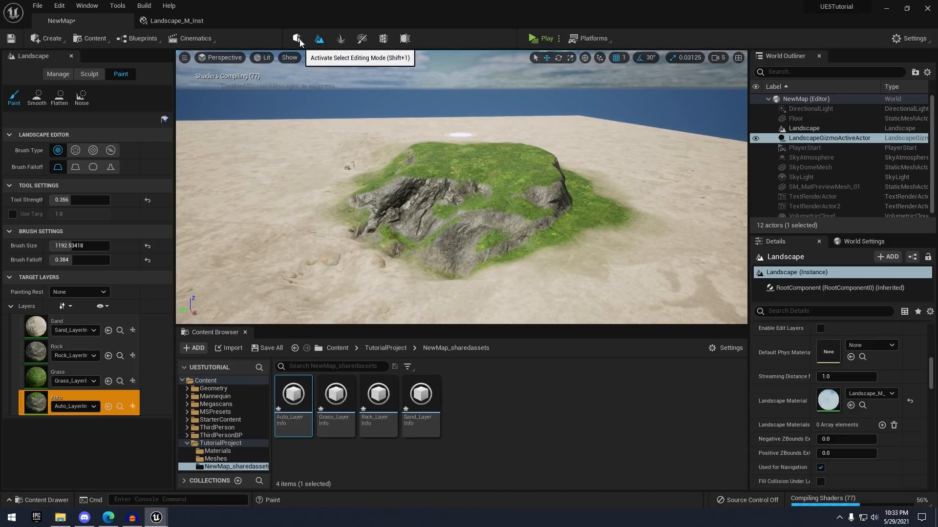
# Delete the painted landscape and create a new flat one with the default settings
pyautogui.click(298, 40)
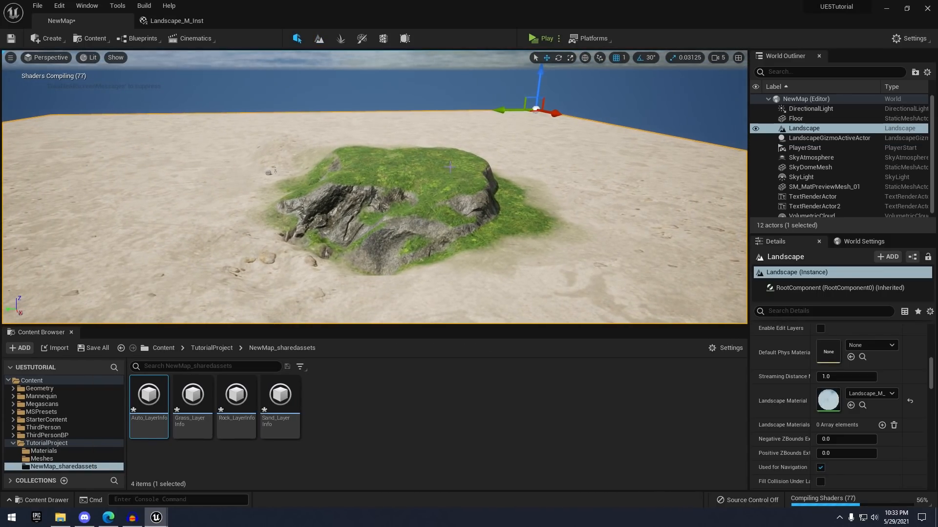
pyautogui.press('Delete')
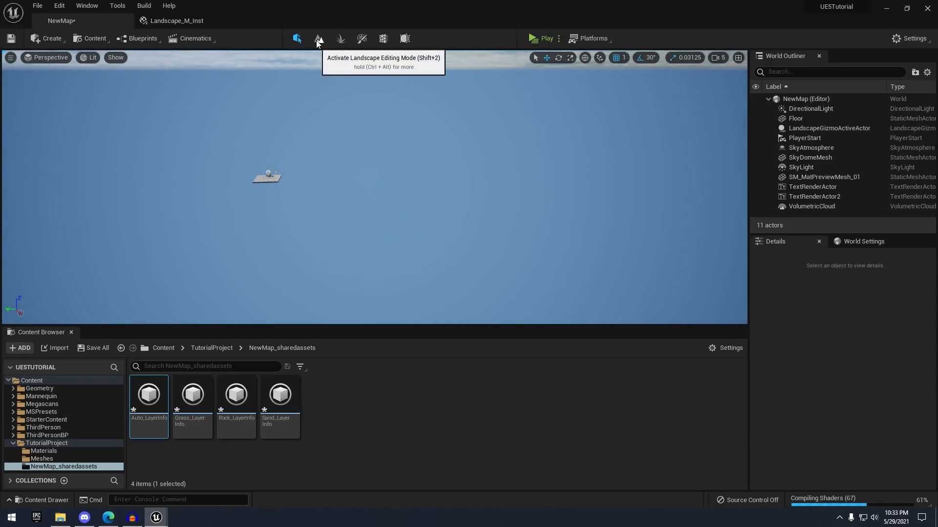
pyautogui.click(317, 40)
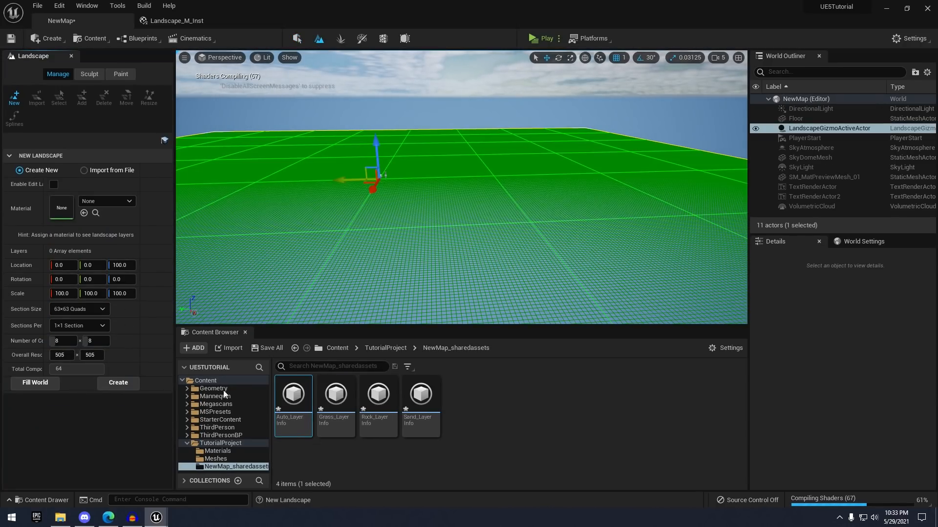
pyautogui.click(118, 383)
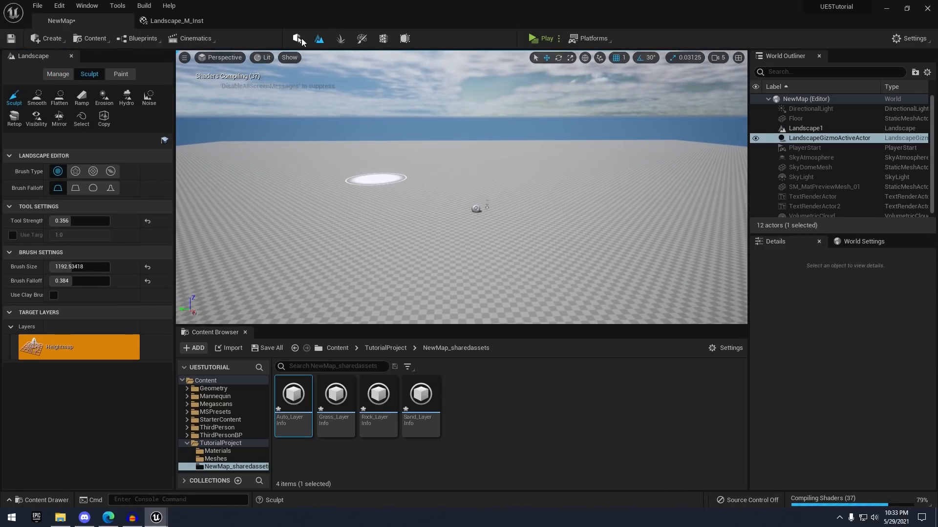
# Assign Landscape_M_Inst from the TutorialProject Materials folder as the new landscape's material
pyautogui.click(298, 39)
pyautogui.click(44, 451)
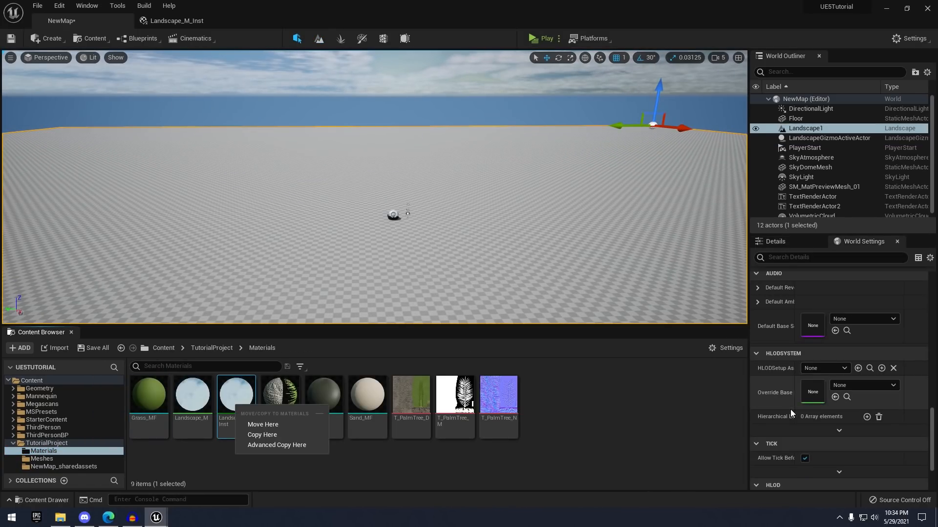
pyautogui.scroll(-3, 788, 410)
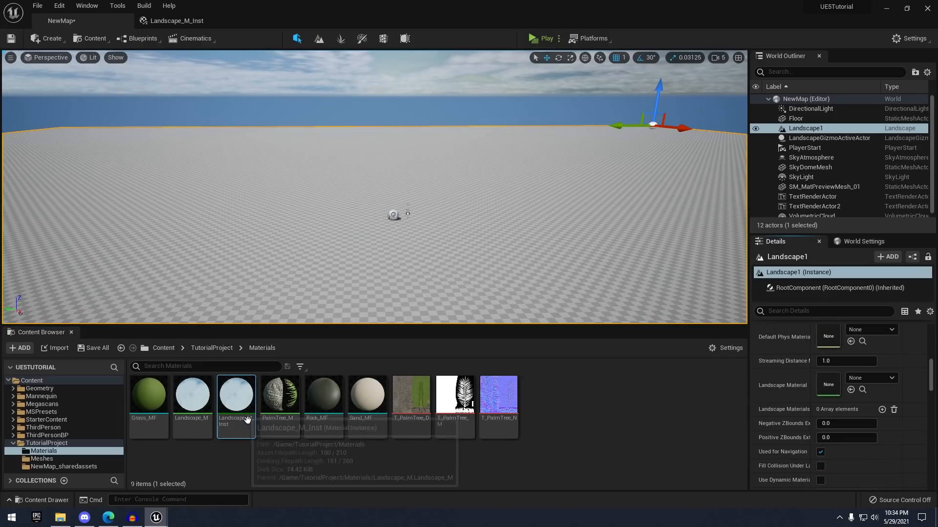
pyautogui.moveTo(236, 396); pyautogui.dragTo(829, 384)
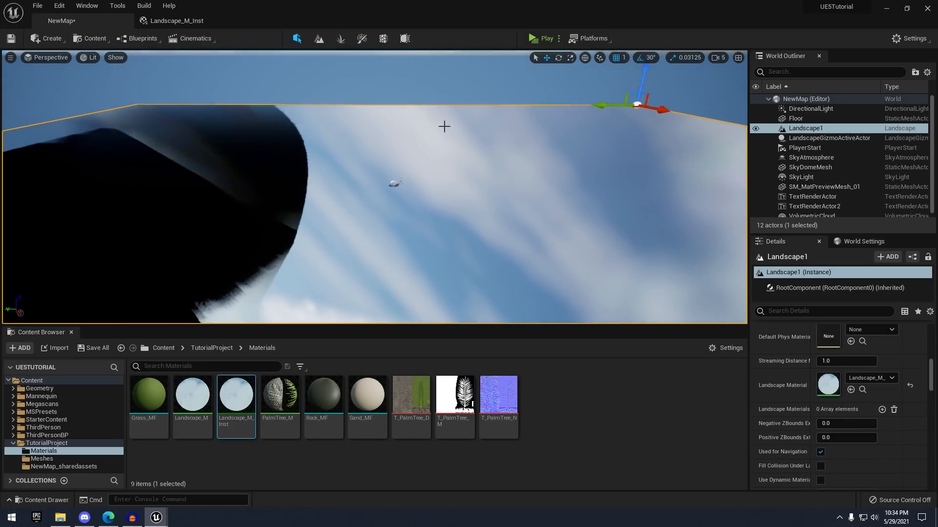
# Assign the existing Auto_LayerInfo to the new landscape's Auto paint layer
pyautogui.click(319, 38)
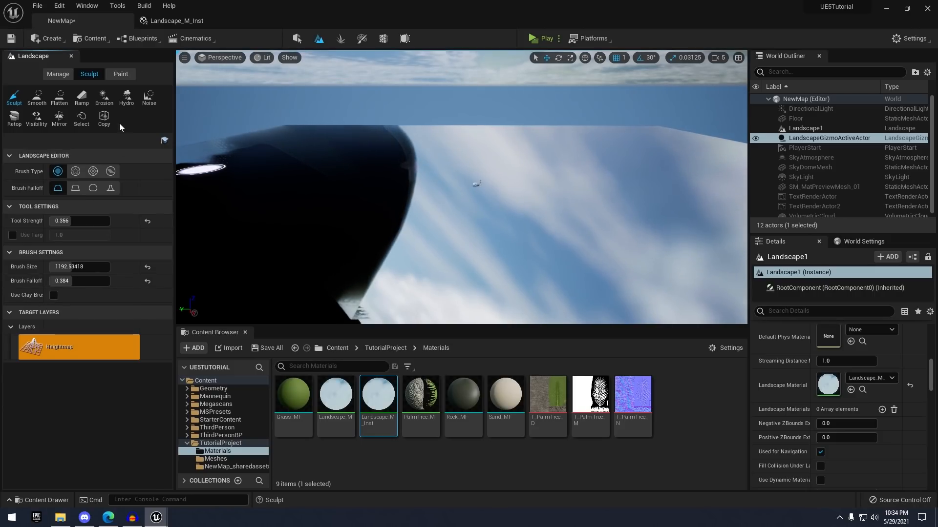
pyautogui.click(123, 74)
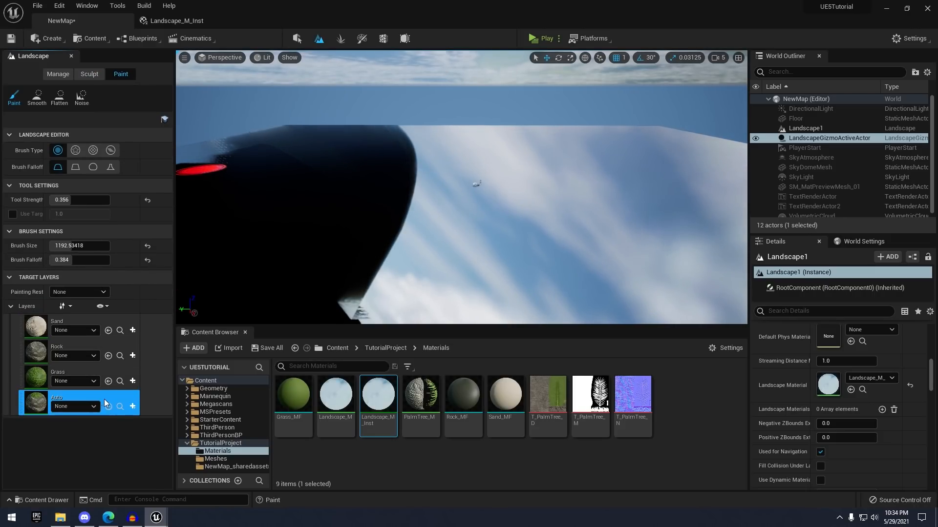
pyautogui.click(60, 405)
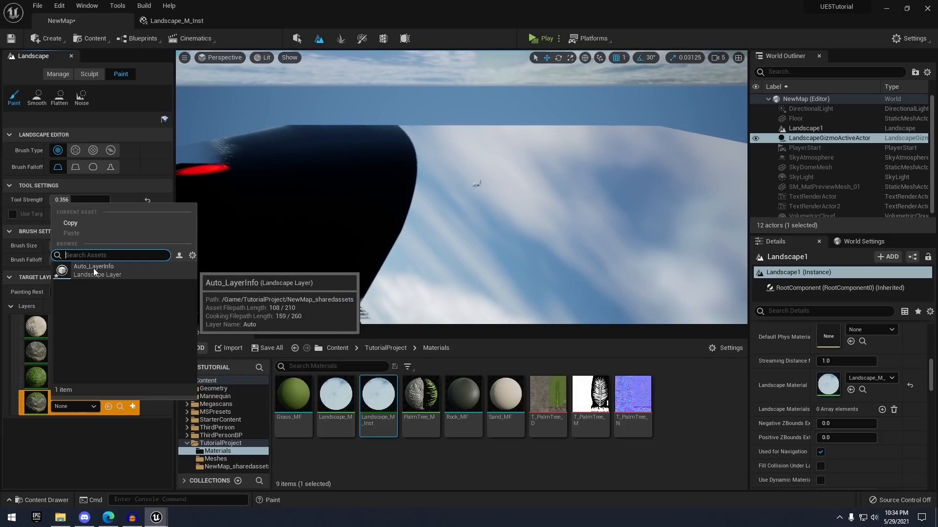
pyautogui.click(93, 268)
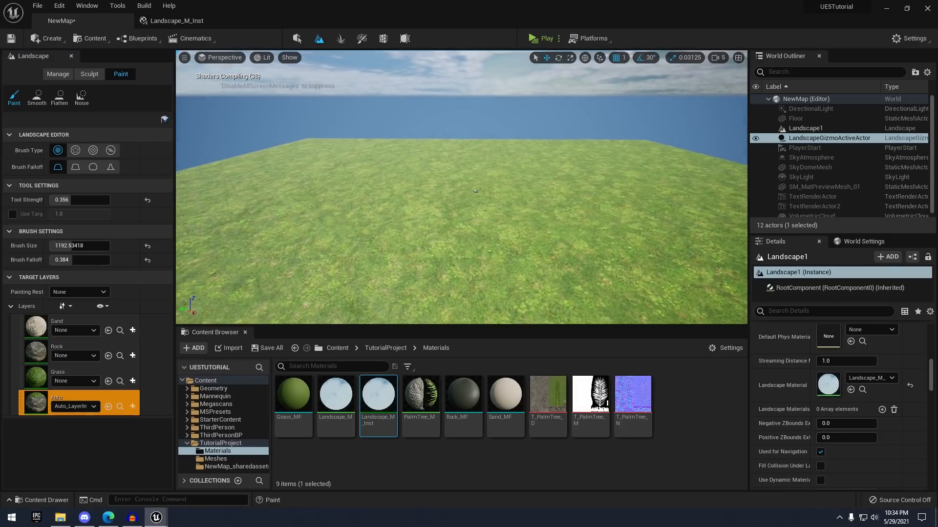
pyautogui.moveTo(408, 260); pyautogui.dragTo(430, 277, button='right')
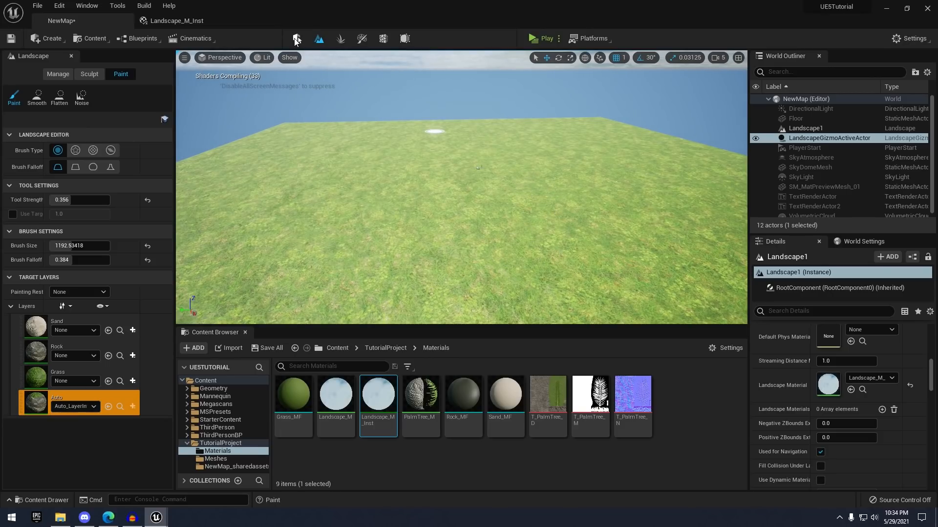
# Close the Content Browser and raise a first hill near the centre of the landscape with the Sculpt tool
pyautogui.click(296, 39)
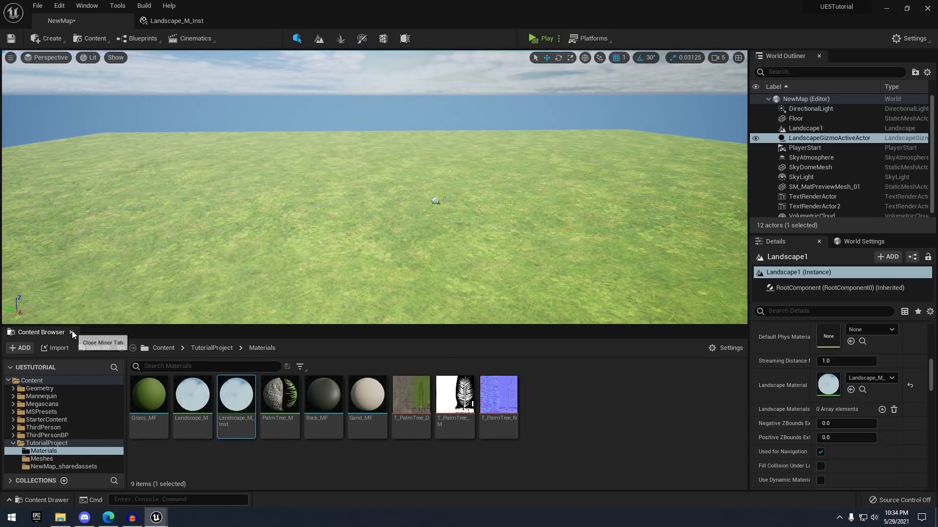
pyautogui.click(72, 332)
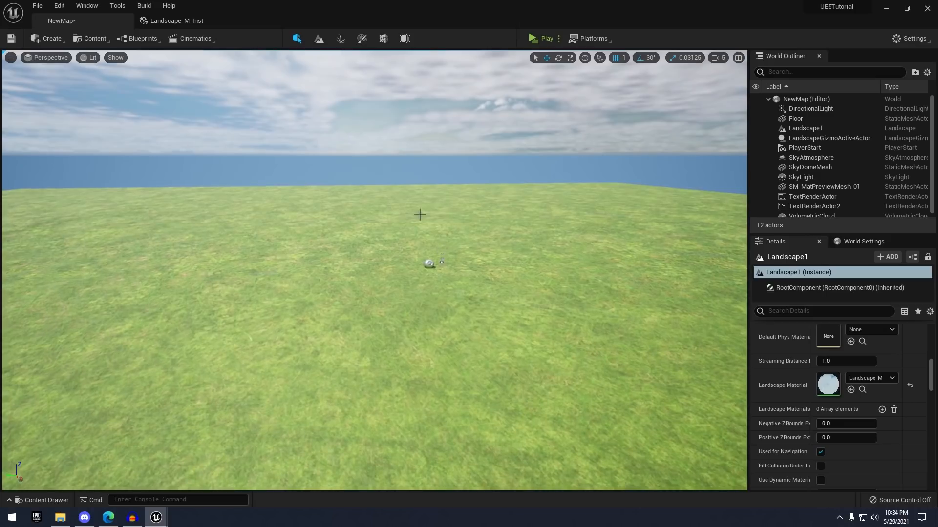
pyautogui.click(319, 39)
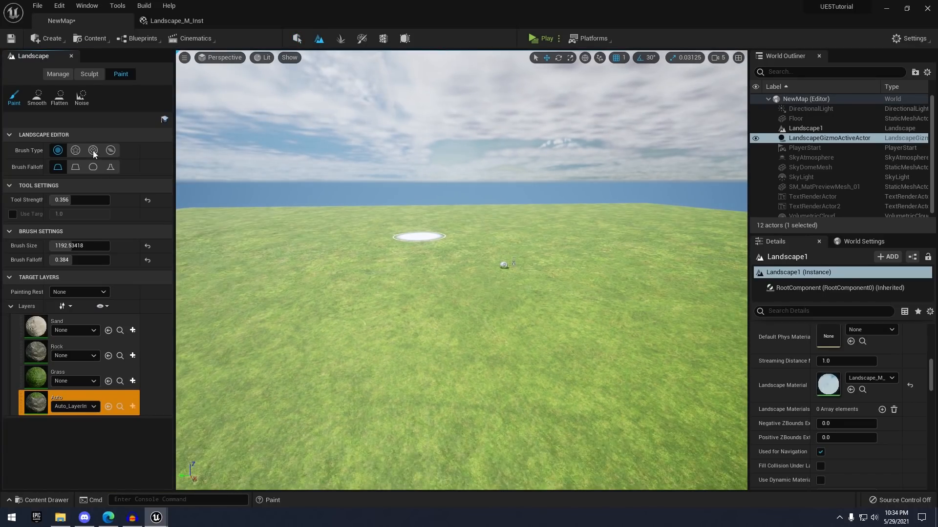
pyautogui.click(89, 75)
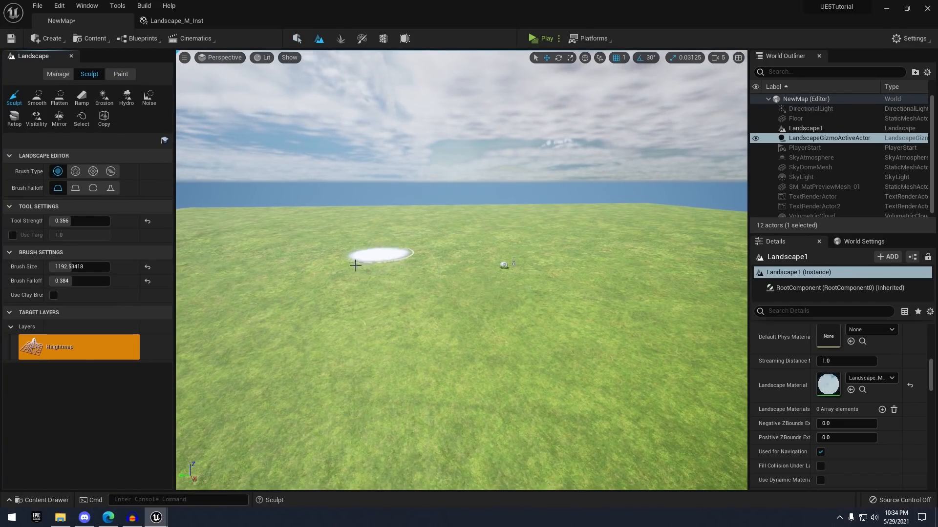
pyautogui.moveTo(534, 230)
pyautogui.mouseDown(button='right')
pyautogui.moveTo(534, 206)
pyautogui.moveTo(534, 254)
pyautogui.moveTo(509, 234)
pyautogui.mouseUp(button='right')
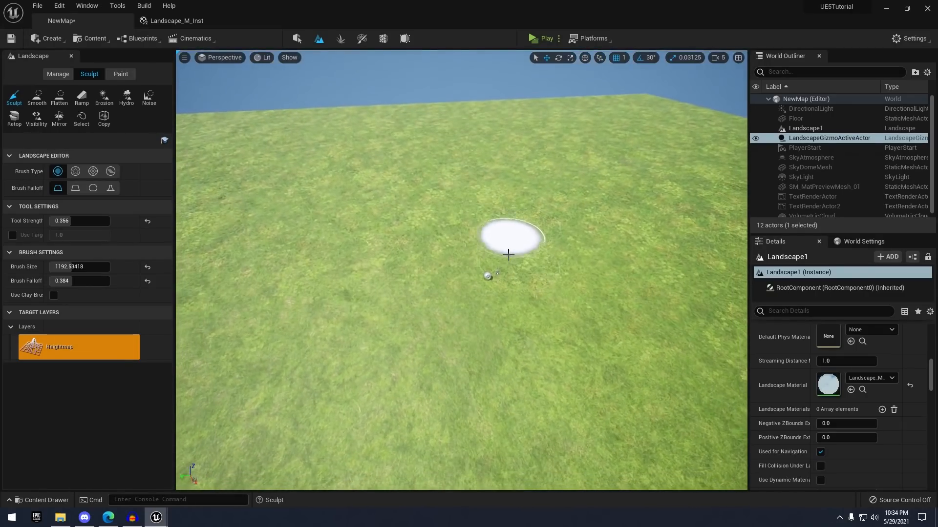
pyautogui.moveTo(532, 221)
pyautogui.mouseDown()
pyautogui.moveTo(491, 199)
pyautogui.moveTo(603, 265)
pyautogui.moveTo(484, 212)
pyautogui.moveTo(404, 223)
pyautogui.mouseUp()
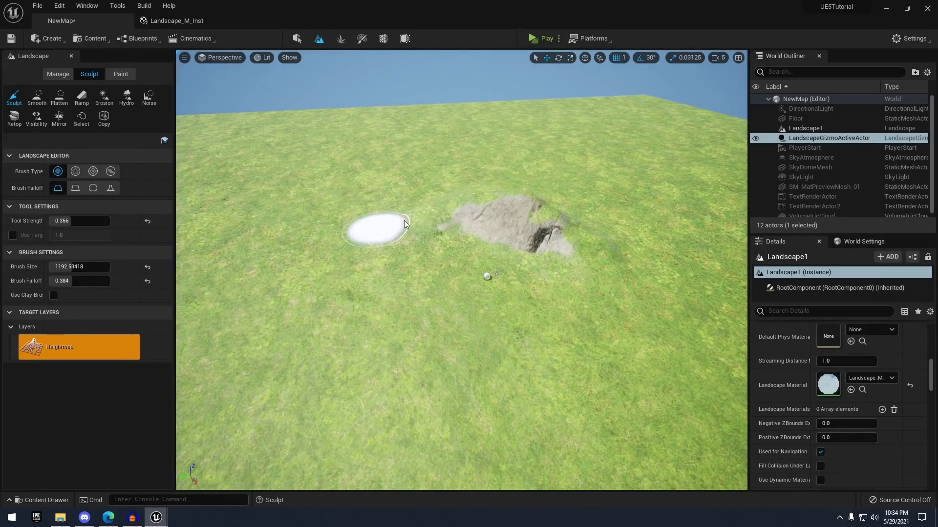
# Extend the hill into a long, steep ridge with the Sculpt tool and view it from several sides
pyautogui.moveTo(477, 213); pyautogui.dragTo(476, 171, button='right')
pyautogui.press('w')
pyautogui.moveTo(481, 249)
pyautogui.mouseDown()
pyautogui.moveTo(551, 318)
pyautogui.moveTo(633, 314)
pyautogui.mouseUp()
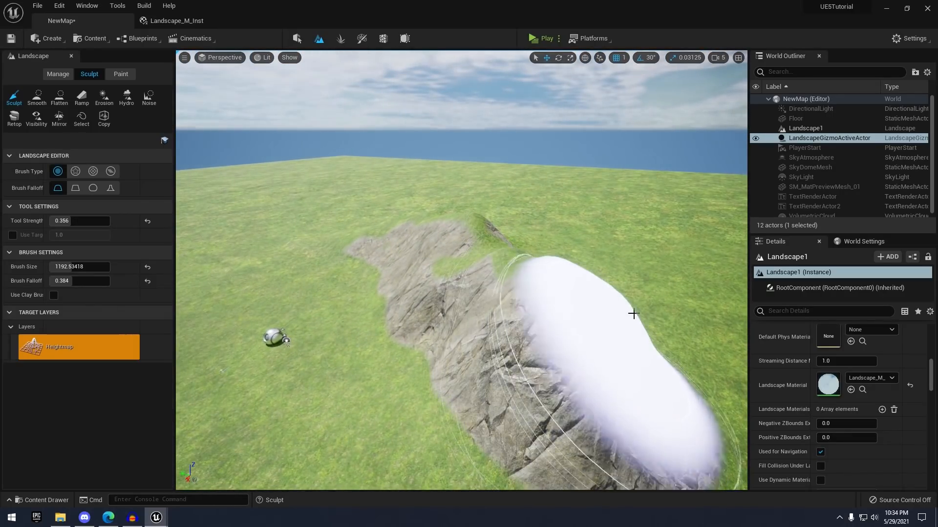
pyautogui.press('s')
pyautogui.moveTo(571, 340)
pyautogui.mouseDown(button='right')
pyautogui.moveTo(508, 398)
pyautogui.moveTo(483, 399)
pyautogui.moveTo(571, 340)
pyautogui.moveTo(630, 372)
pyautogui.moveTo(686, 340)
pyautogui.mouseUp(button='right')
pyautogui.press('d')
pyautogui.press('a')
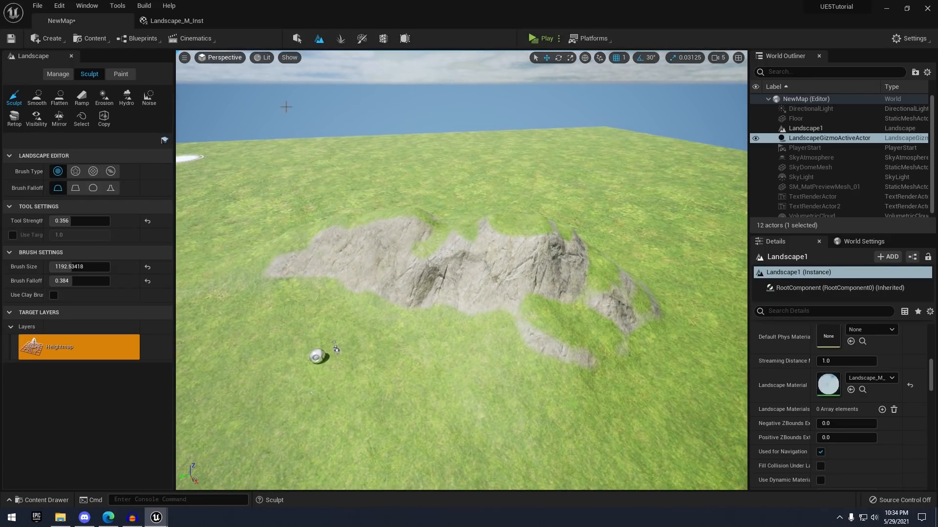
pyautogui.press('d')
pyautogui.moveTo(435, 253); pyautogui.dragTo(410, 261, button='right')
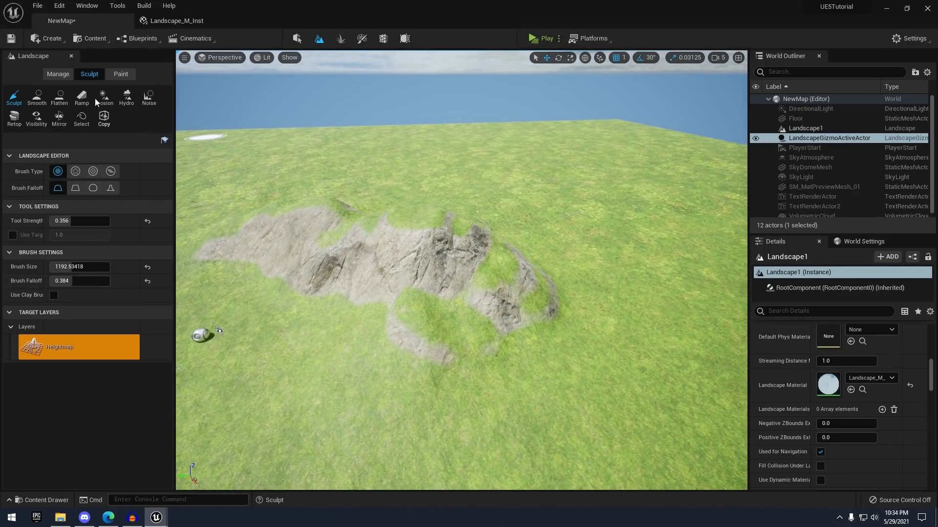
# Reshape the ridge with the Flatten tool, return to selection mode and inspect the auto-textured cliff face up close
pyautogui.click(60, 102)
pyautogui.moveTo(482, 239)
pyautogui.mouseDown()
pyautogui.moveTo(569, 293)
pyautogui.moveTo(572, 344)
pyautogui.mouseUp()
pyautogui.moveTo(571, 345)
pyautogui.mouseDown(button='right')
pyautogui.moveTo(588, 350)
pyautogui.moveTo(581, 325)
pyautogui.moveTo(606, 303)
pyautogui.moveTo(599, 318)
pyautogui.moveTo(601, 305)
pyautogui.moveTo(625, 308)
pyautogui.moveTo(649, 337)
pyautogui.moveTo(630, 318)
pyautogui.mouseUp(button='right')
pyautogui.press('s')
pyautogui.press('w')
pyautogui.press('s')
pyautogui.press('w')
pyautogui.press('w')
pyautogui.click(297, 39)
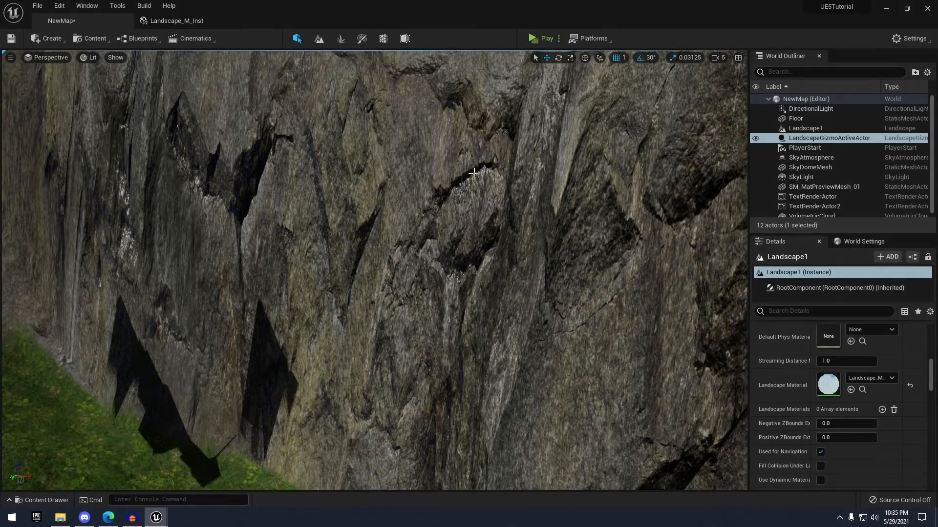
pyautogui.press('s')
pyautogui.moveTo(410, 317); pyautogui.dragTo(411, 292, button='right')
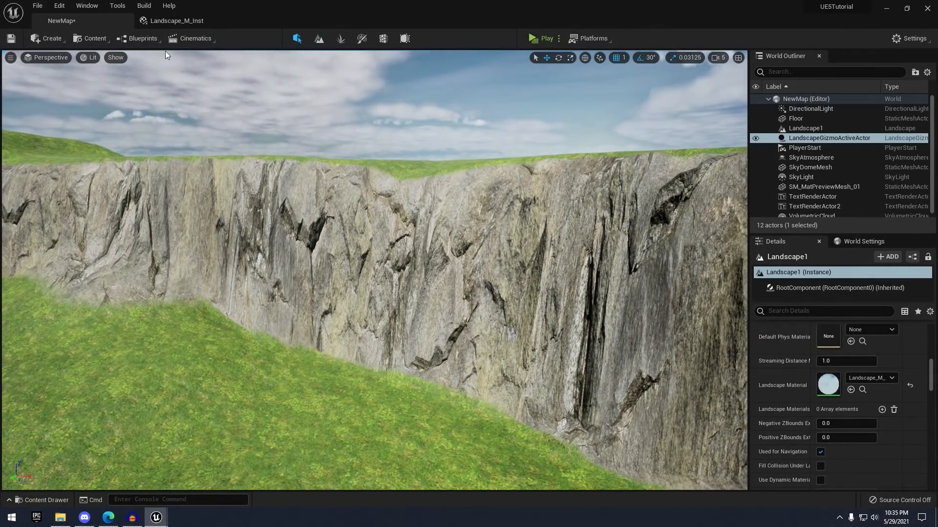
# Detach the Landscape_M_Inst editor into a floating window, enlarge it and place its parameters beside the cliff view
pyautogui.click(167, 7)
pyautogui.click(173, 23)
pyautogui.moveTo(173, 23); pyautogui.dragTo(185, 111)
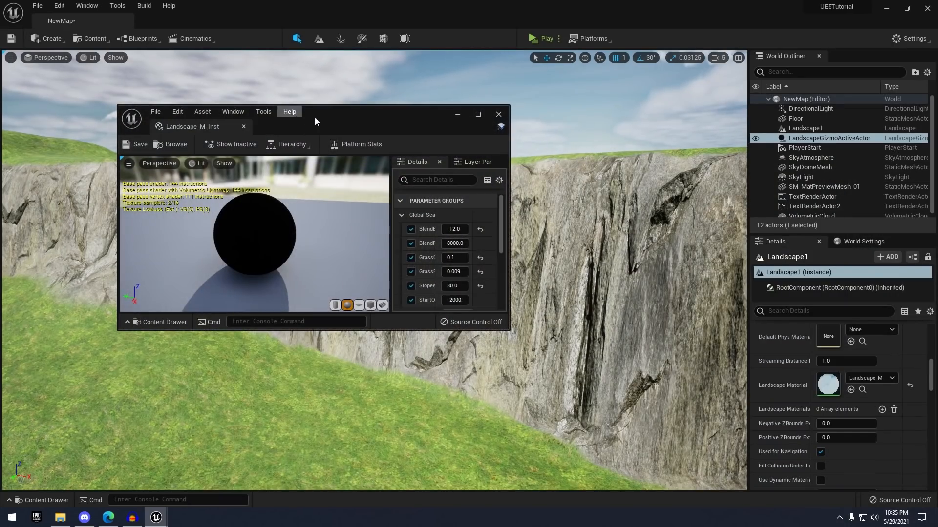
pyautogui.moveTo(362, 114); pyautogui.dragTo(142, 117)
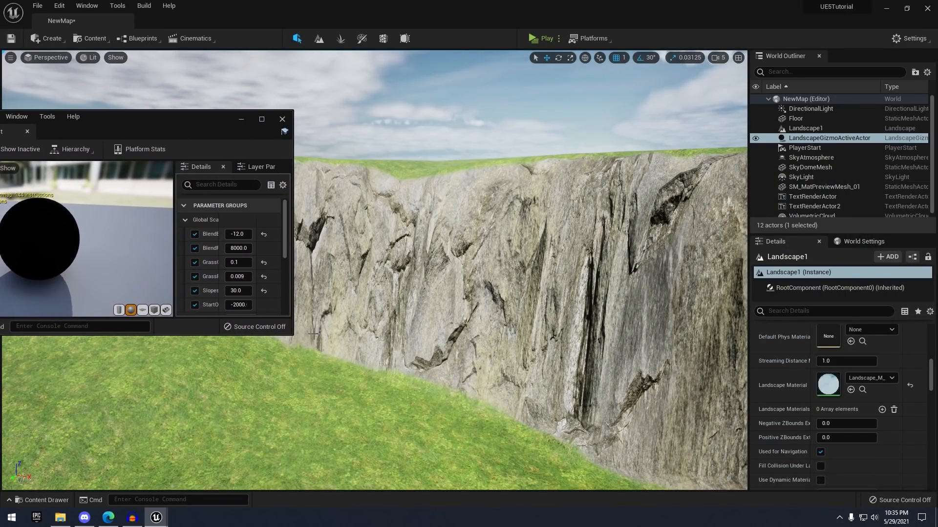
pyautogui.moveTo(293, 338); pyautogui.dragTo(471, 441)
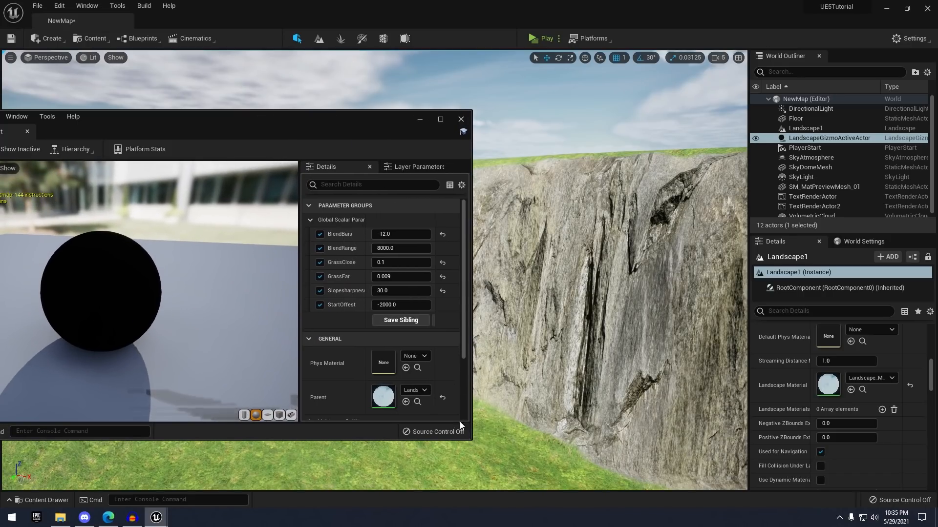
pyautogui.moveTo(303, 129); pyautogui.dragTo(90, 118)
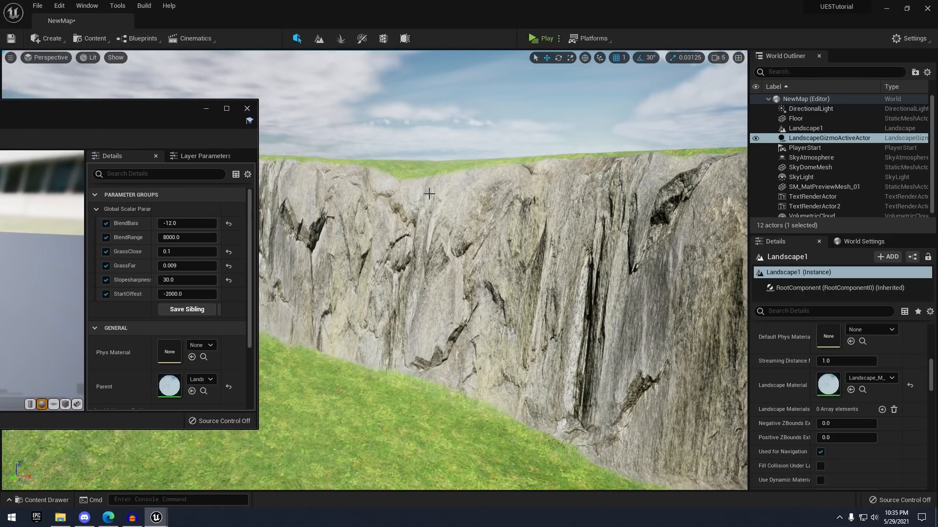
# Set the material instance's BlendBais to -14 and inspect the grass-to-rock transition along the ridge from several angles
pyautogui.moveTo(429, 194)
pyautogui.mouseDown(button='right')
pyautogui.moveTo(424, 178)
pyautogui.moveTo(423, 211)
pyautogui.mouseUp(button='right')
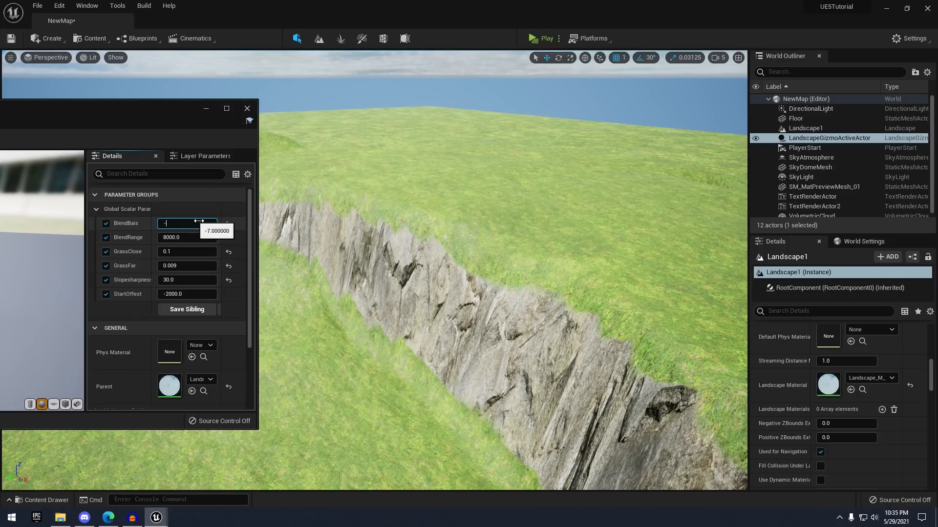
pyautogui.press('Return')
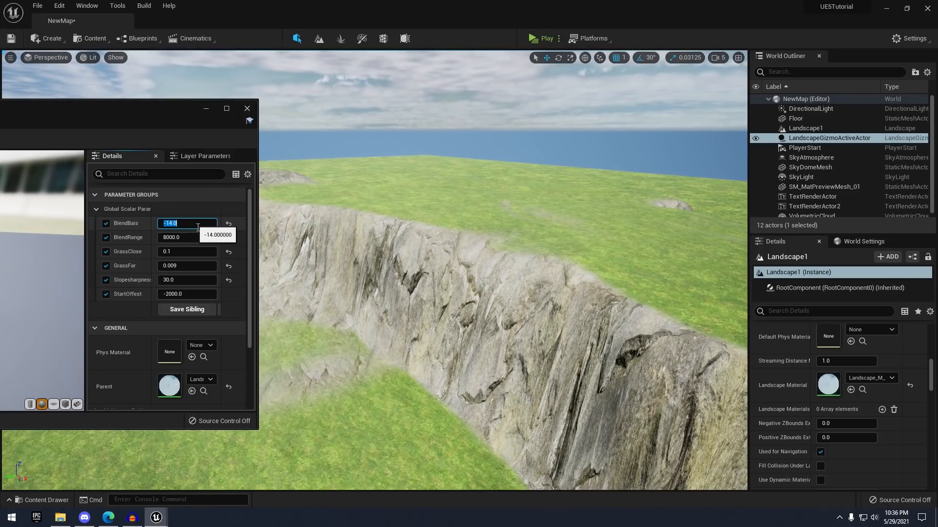
pyautogui.press('w')
pyautogui.moveTo(342, 254); pyautogui.dragTo(342, 220, button='right')
pyautogui.moveTo(544, 230)
pyautogui.mouseDown(button='right')
pyautogui.moveTo(543, 273)
pyautogui.moveTo(543, 230)
pyautogui.mouseUp(button='right')
pyautogui.press('s')
pyautogui.press('w')
pyautogui.moveTo(337, 246); pyautogui.dragTo(469, 342, button='right')
pyautogui.press('a')
pyautogui.press('s')
# Save Landscape_M_Inst and close its editor window
pyautogui.moveTo(165, 107); pyautogui.dragTo(514, 117)
pyautogui.click(58, 148)
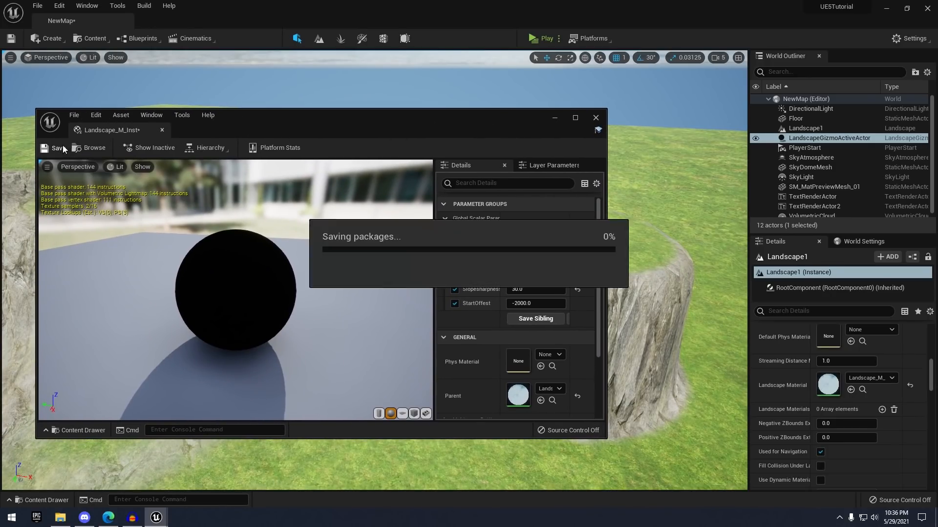
pyautogui.click(596, 118)
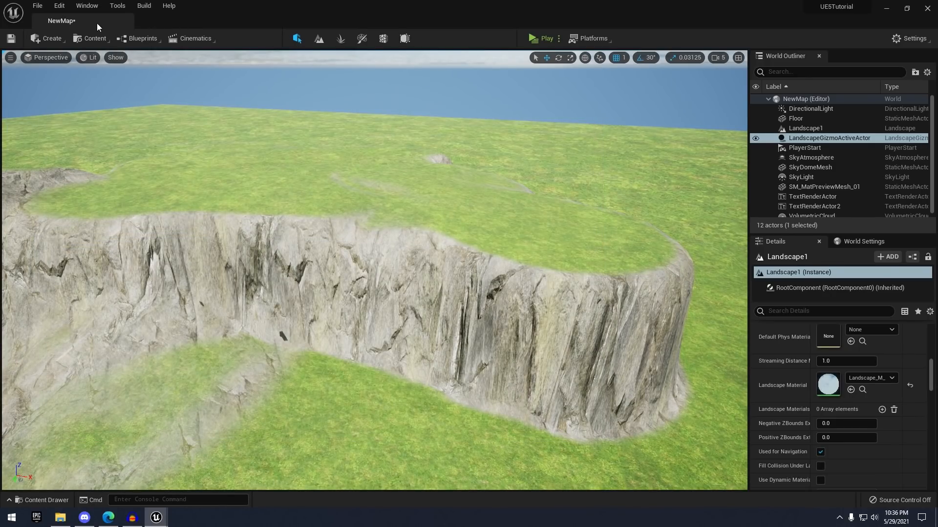
# Open the Rock_MF material function from the TutorialProject Materials folder
pyautogui.click(22, 498)
pyautogui.click(73, 466)
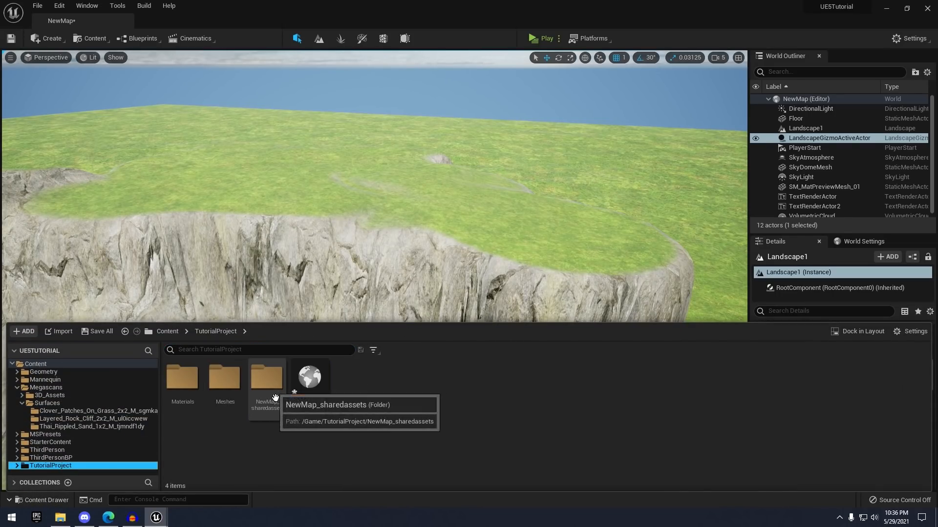
pyautogui.doubleClick(193, 386)
pyautogui.click(225, 383)
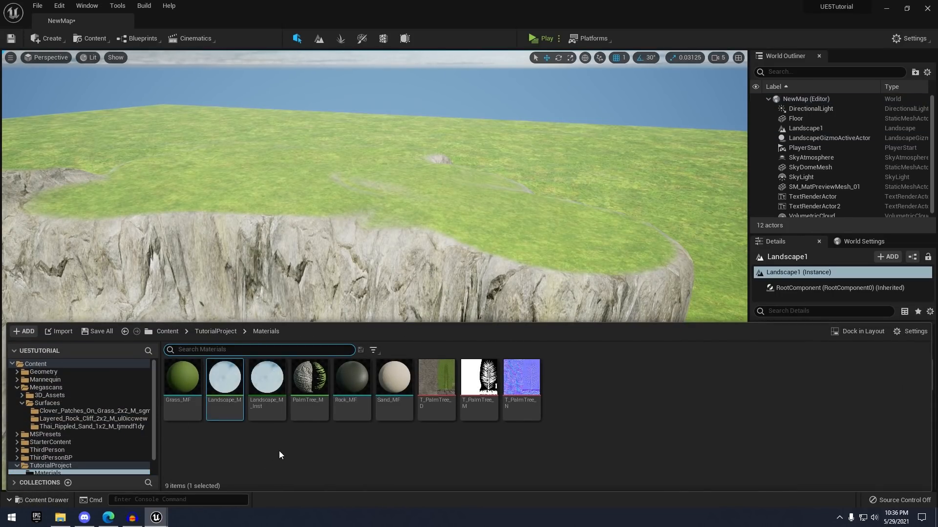
pyautogui.doubleClick(361, 397)
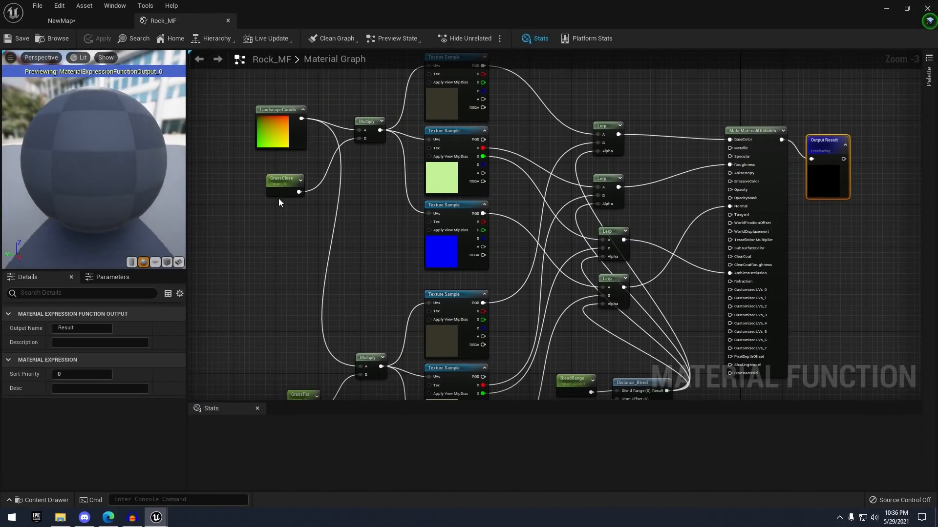
# Rename Rock_MF's GrassClose scalar parameter to RockClose
pyautogui.scroll(4, 450, 239)
pyautogui.click(464, 211)
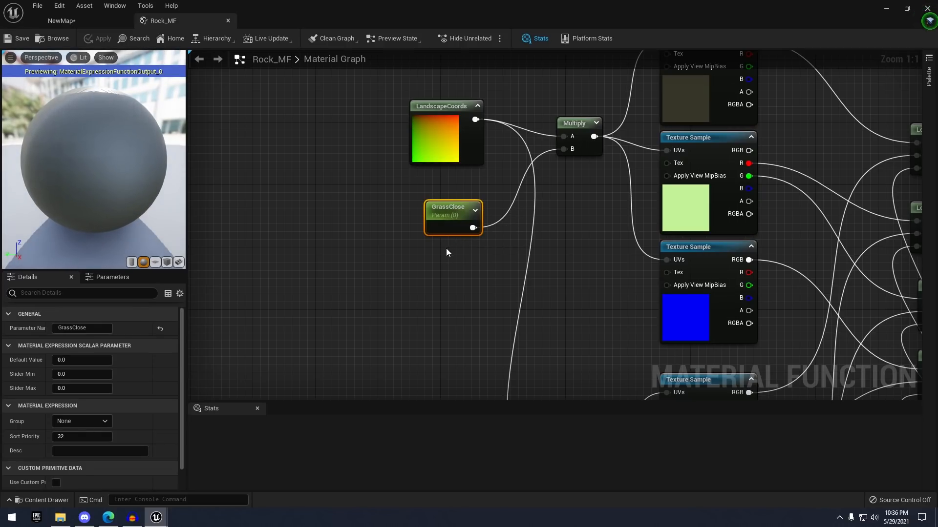
pyautogui.moveTo(444, 251); pyautogui.dragTo(476, 196, button='right')
pyautogui.moveTo(88, 328); pyautogui.dragTo(3, 337)
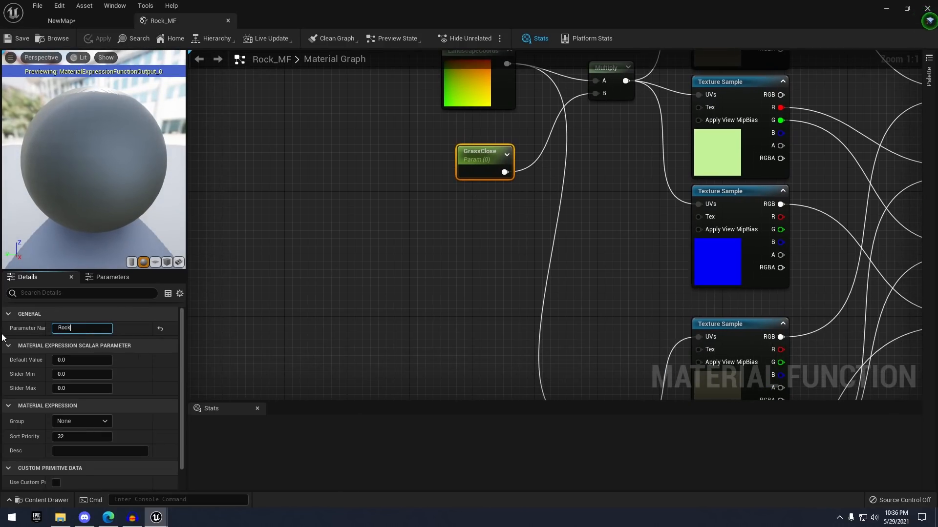
# Rename Rock_MF's GrassFar scalar parameter to RockFar, and save and close the material function
pyautogui.moveTo(399, 366); pyautogui.dragTo(339, 176, button='right')
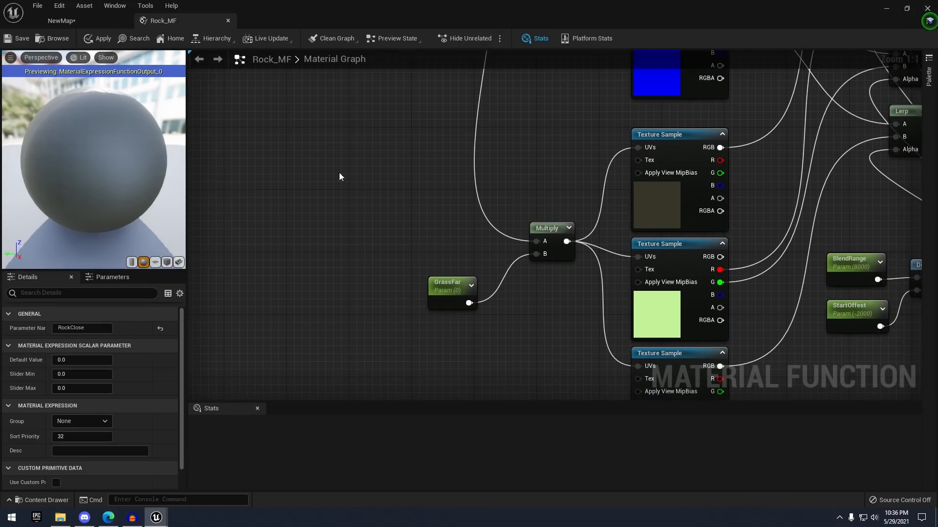
pyautogui.moveTo(114, 327); pyautogui.dragTo(1, 340)
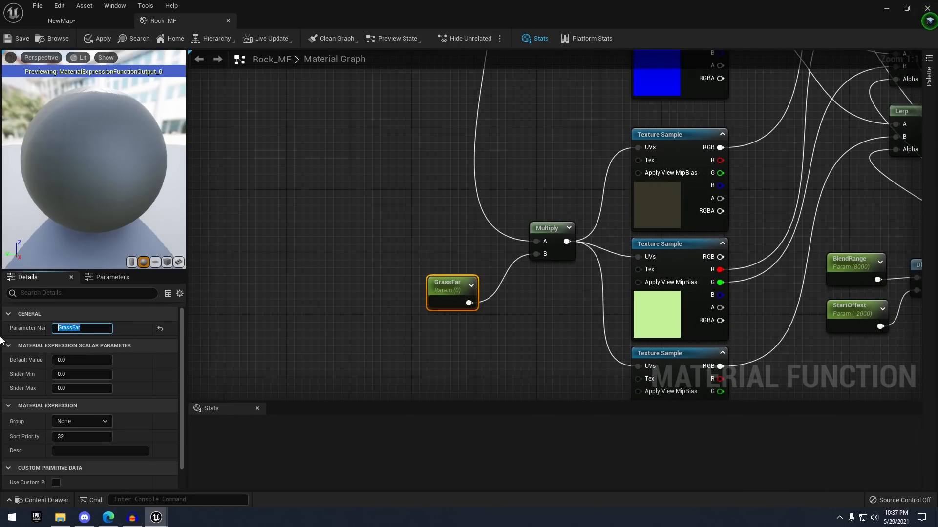
pyautogui.scroll(-3, 342, 205)
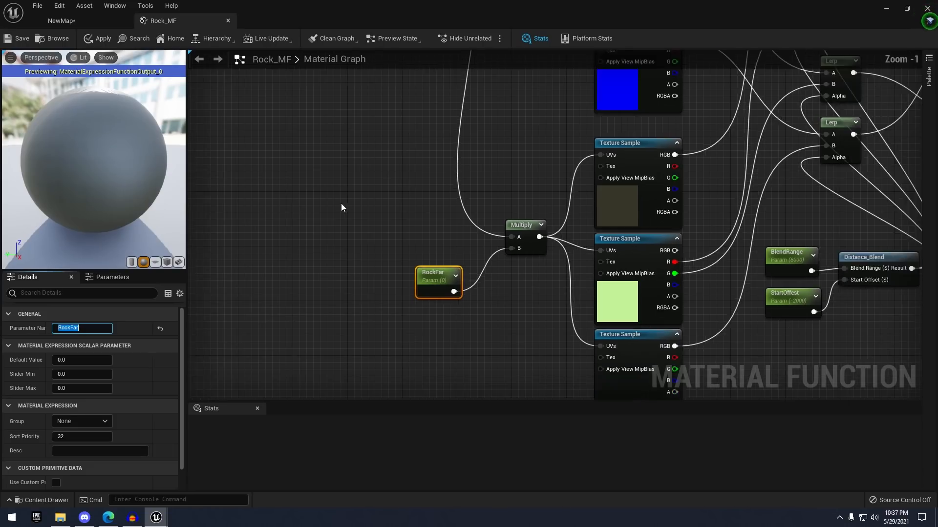
pyautogui.click(24, 42)
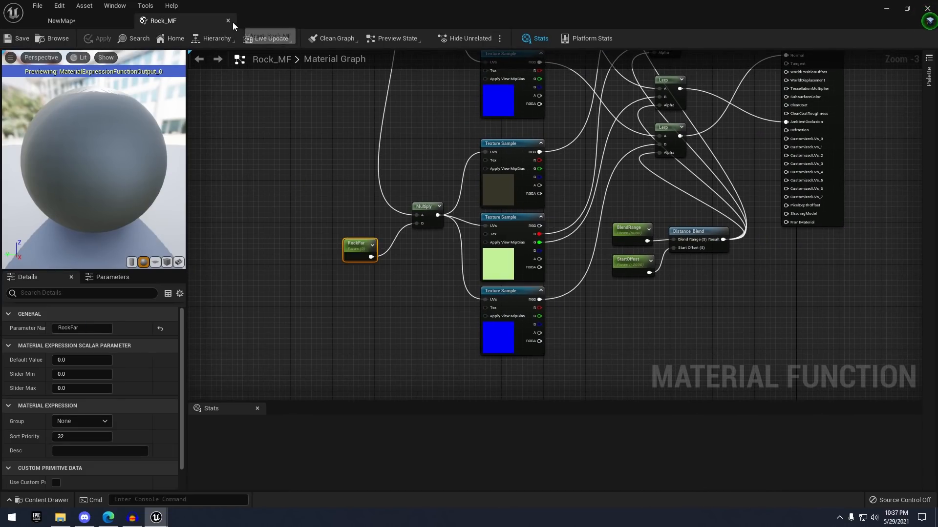
pyautogui.click(227, 21)
# Open the Sand_MF material function and rename its GrassClose scalar parameter to SandClose
pyautogui.doubleClick(394, 386)
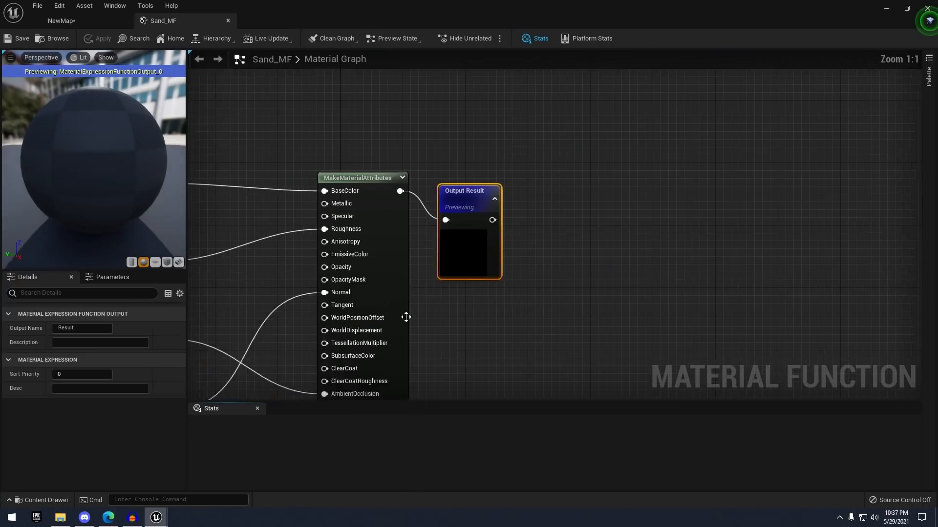
pyautogui.scroll(3, 492, 196)
pyautogui.click(403, 247)
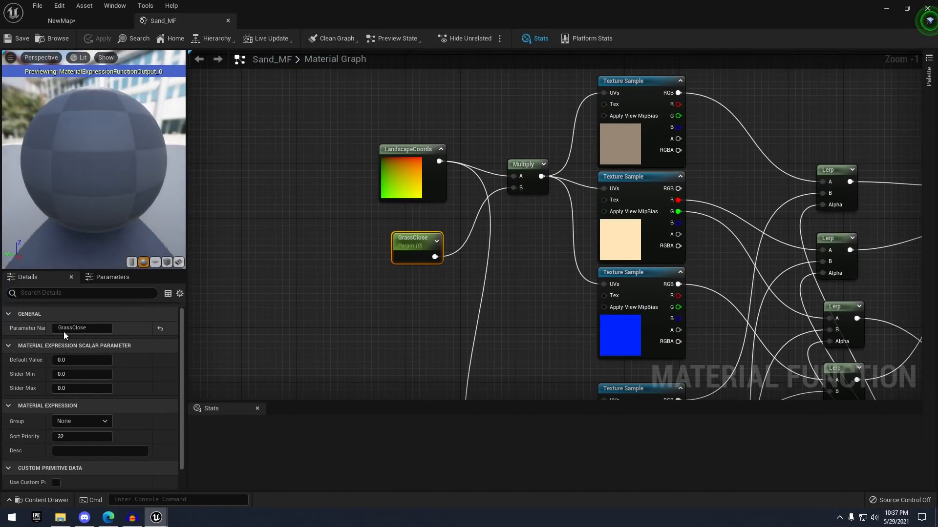
pyautogui.click(66, 328)
pyautogui.write('SandClose')
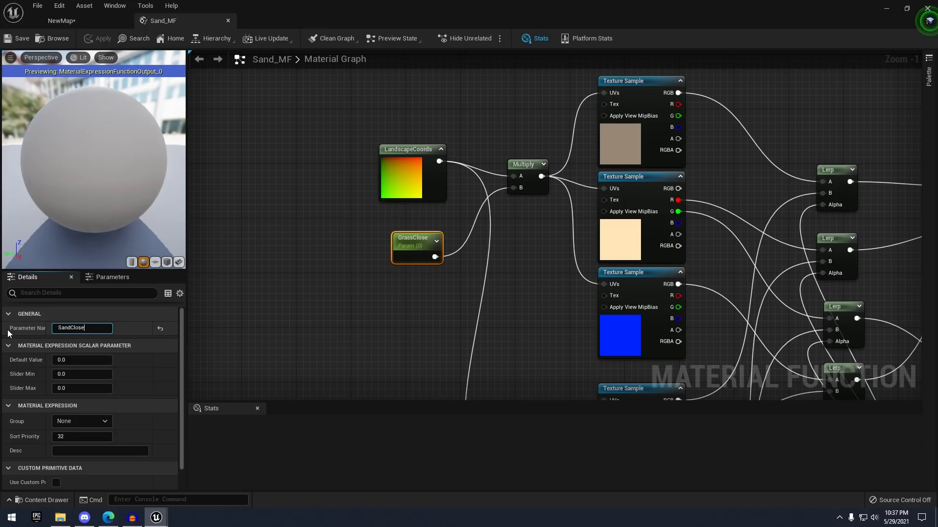
# Rename Sand_MF's GrassFar scalar parameter to SandFar, and save and close the material function
pyautogui.moveTo(426, 327); pyautogui.dragTo(521, 51, button='right')
pyautogui.click(527, 233)
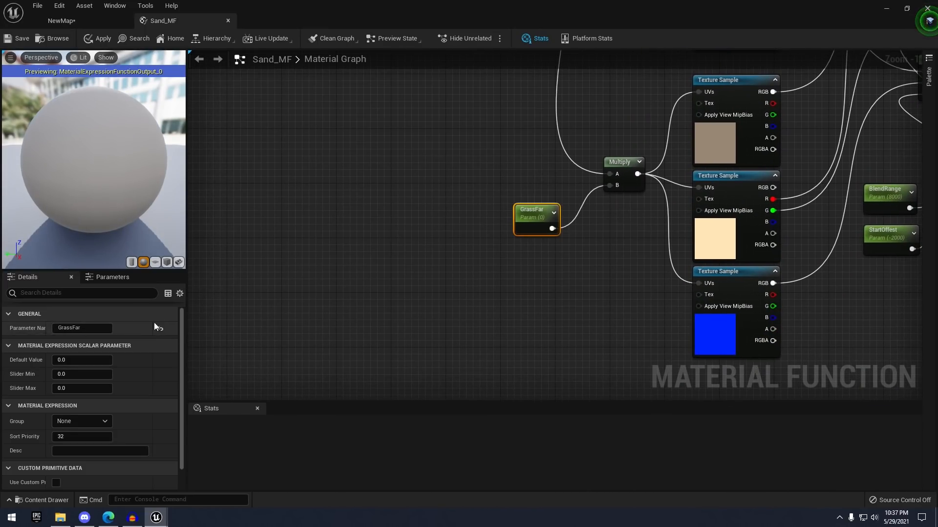
pyautogui.hotkey('ctrl', 'a')
pyautogui.write('S')
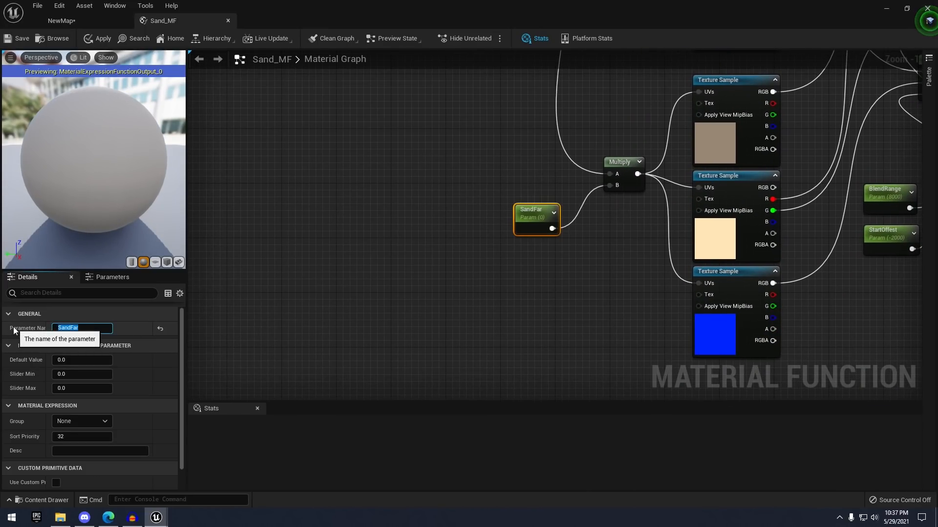
pyautogui.click(18, 39)
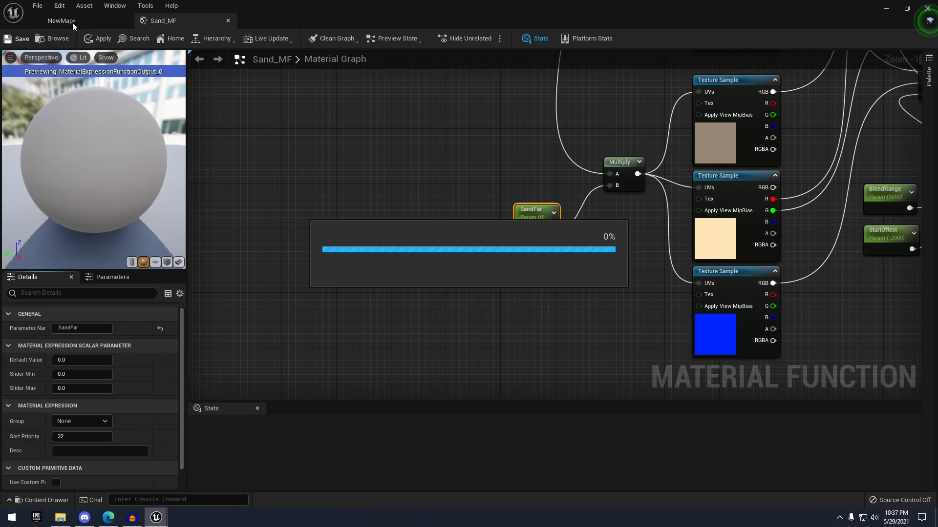
pyautogui.click(73, 23)
pyautogui.click(227, 21)
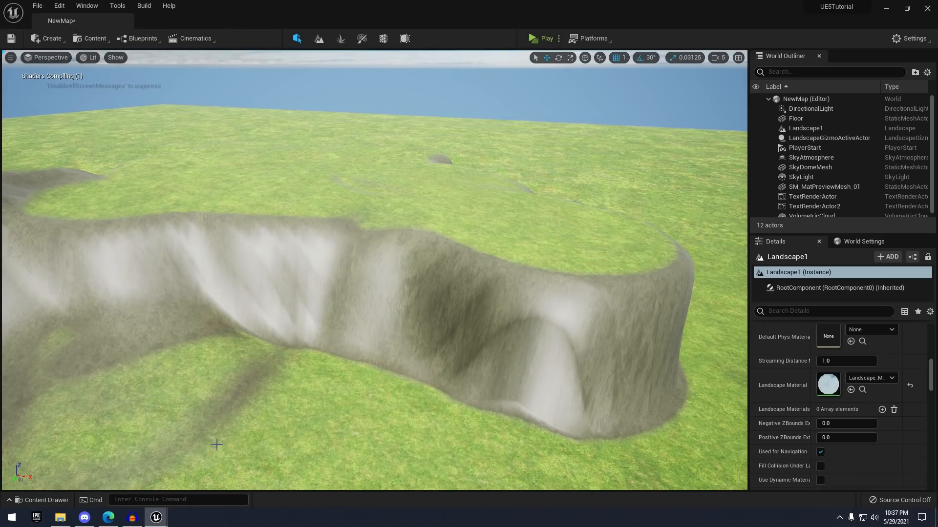
# Reopen Landscape_M_Inst from the Materials folder and place its parameters beside a view of the cliff
pyautogui.click(40, 496)
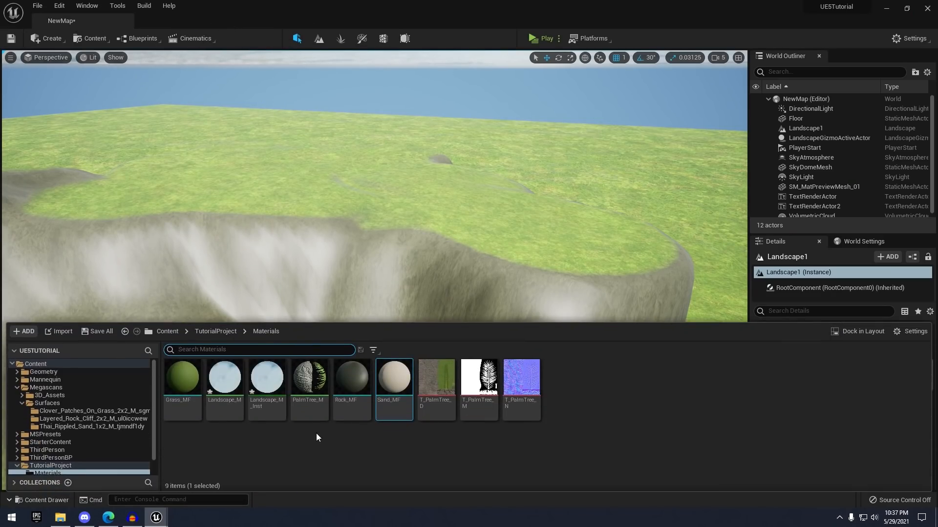
pyautogui.doubleClick(275, 386)
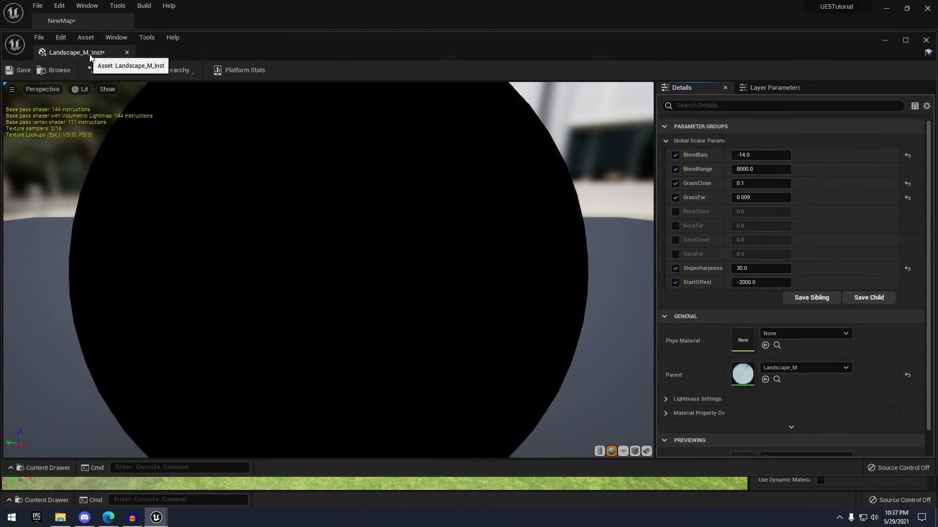
pyautogui.moveTo(352, 46); pyautogui.dragTo(126, 80)
pyautogui.moveTo(447, 85); pyautogui.dragTo(63, 78)
pyautogui.moveTo(440, 244); pyautogui.dragTo(400, 205, button='right')
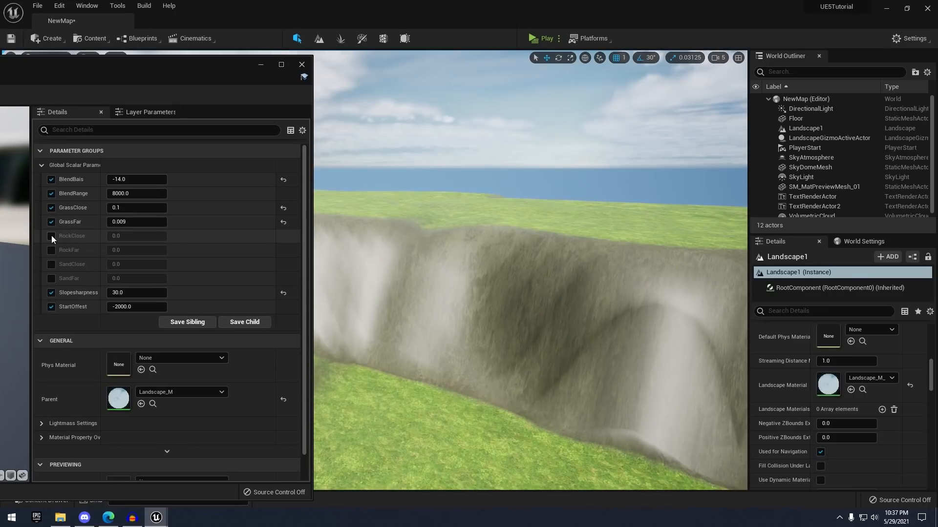
# Enable the RockClose, RockFar, SandClose and SandFar parameter overrides in Landscape_M_Inst
pyautogui.click(51, 236)
pyautogui.click(51, 250)
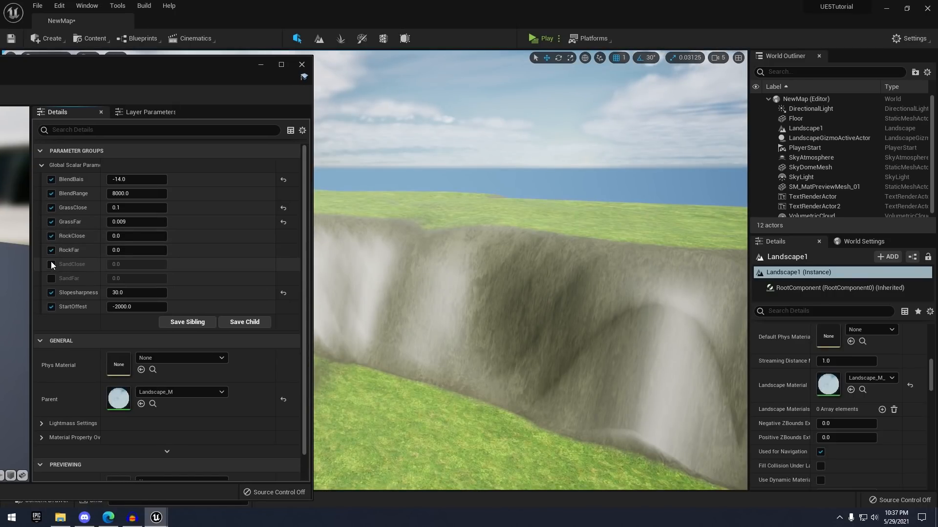
pyautogui.click(52, 264)
pyautogui.click(51, 279)
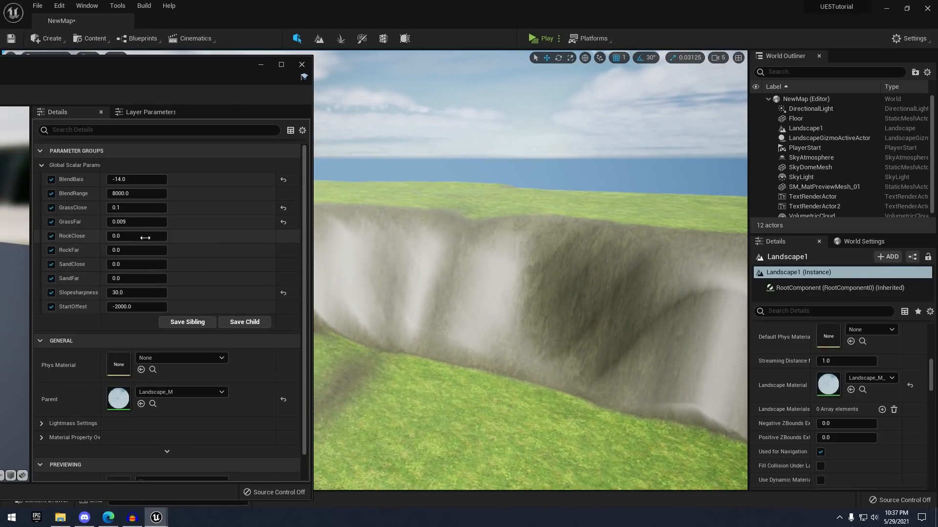
# Set the material instance's RockClose to 0.1
pyautogui.click(146, 240)
pyautogui.write('.1')
pyautogui.press('Return')
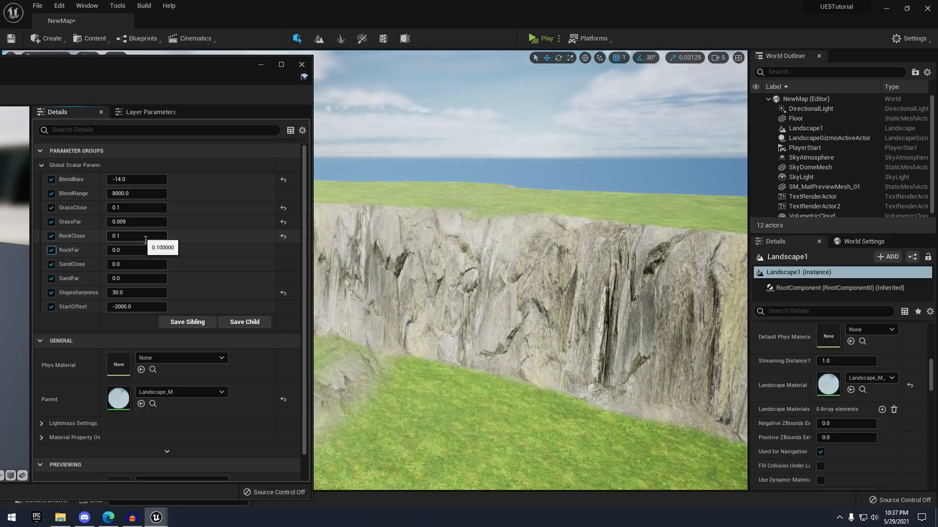
# Test RockClose at 0.2 and 0.3 against the cliff face and restore it to 0.1
pyautogui.moveTo(145, 239); pyautogui.dragTo(149, 239)
pyautogui.press('Return')
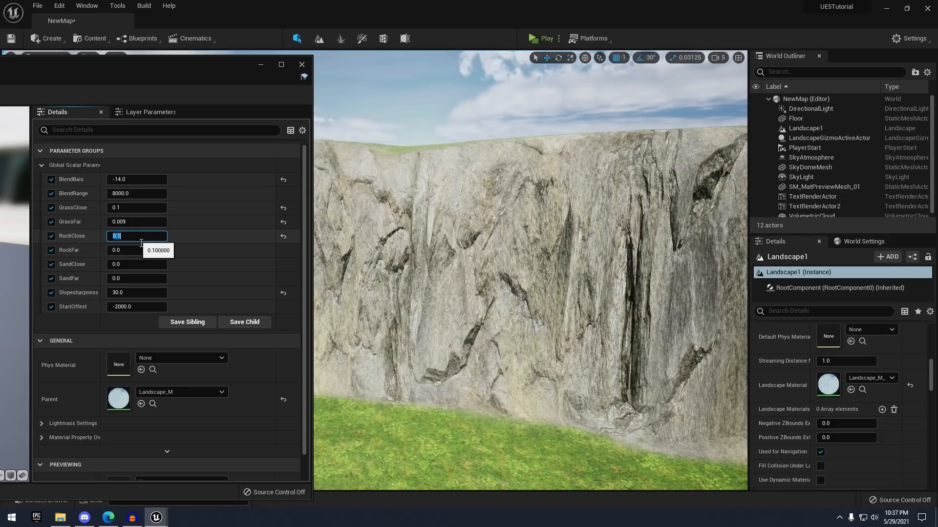
pyautogui.write('.2')
pyautogui.press('Return')
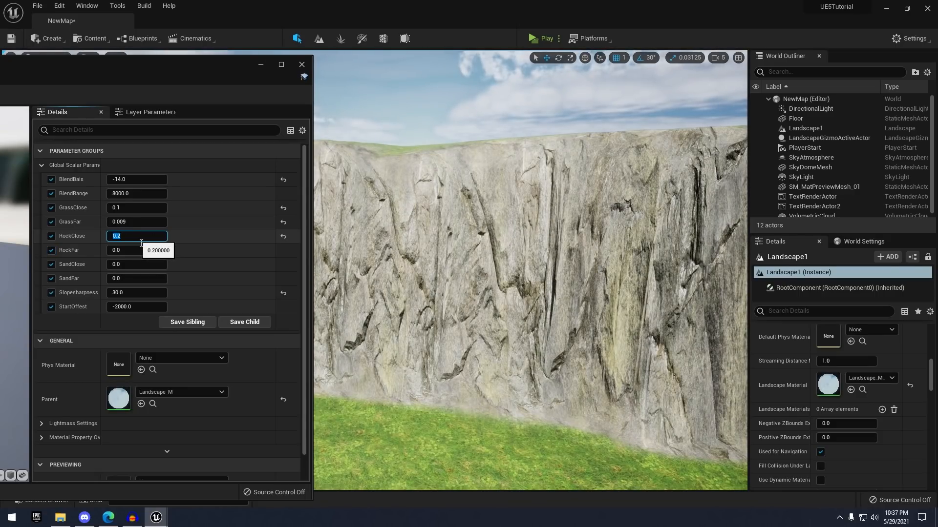
pyautogui.write('.3')
pyautogui.press('Return')
pyautogui.write('.1')
pyautogui.press('Return')
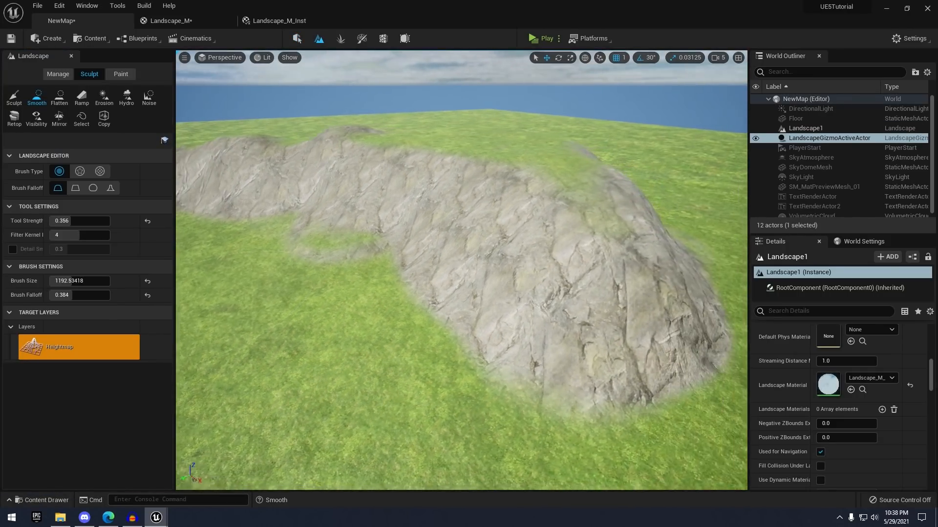
# Return NewMap to selection mode and place the floating Landscape_M_Inst window beside a close view of the smoothed rock slope
pyautogui.moveTo(496, 181)
pyautogui.mouseDown(button='right')
pyautogui.moveTo(496, 137)
pyautogui.moveTo(496, 235)
pyautogui.moveTo(497, 180)
pyautogui.mouseUp(button='right')
pyautogui.click(297, 38)
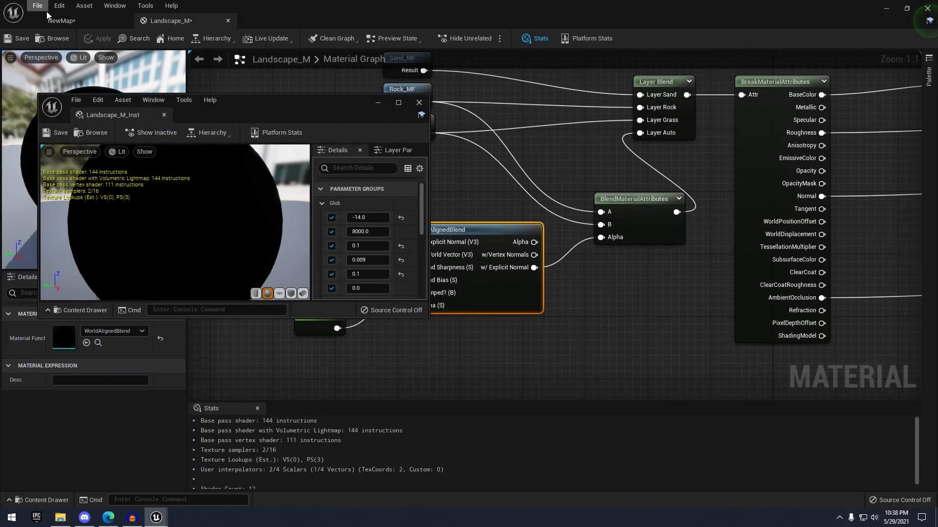
pyautogui.click(58, 20)
pyautogui.moveTo(347, 100); pyautogui.dragTo(213, 101)
pyautogui.moveTo(458, 242); pyautogui.dragTo(484, 210, button='right')
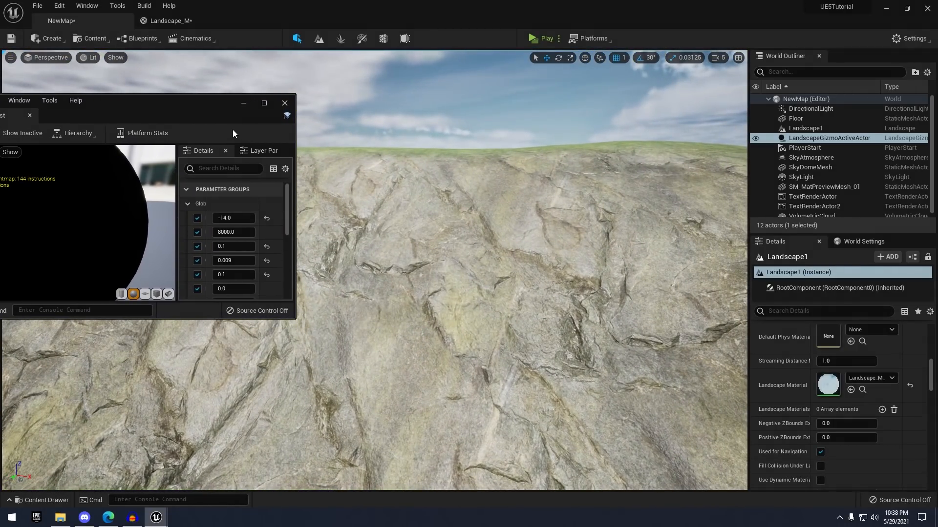
# Enlarge the Landscape_M_Inst window, move it clear of the rock slope and widen the column showing the scalar parameter names
pyautogui.moveTo(299, 323); pyautogui.dragTo(543, 443)
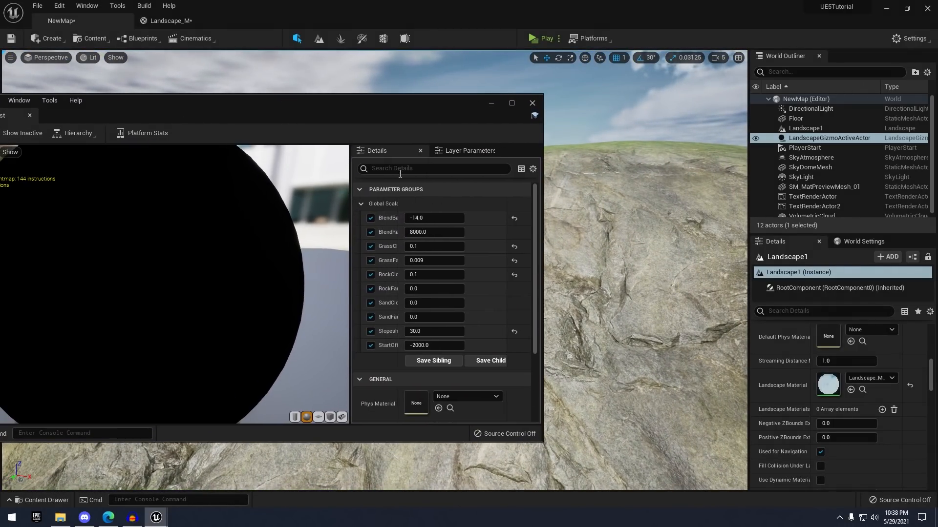
pyautogui.moveTo(352, 104); pyautogui.dragTo(122, 109)
pyautogui.moveTo(468, 243)
pyautogui.mouseDown(button='right')
pyautogui.moveTo(468, 288)
pyautogui.moveTo(468, 234)
pyautogui.moveTo(478, 247)
pyautogui.mouseUp(button='right')
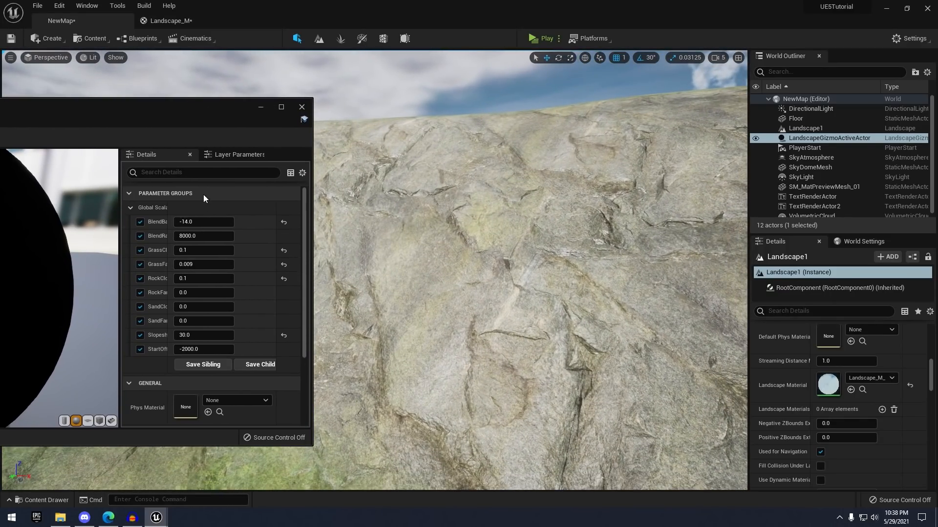
pyautogui.moveTo(171, 208); pyautogui.dragTo(204, 208)
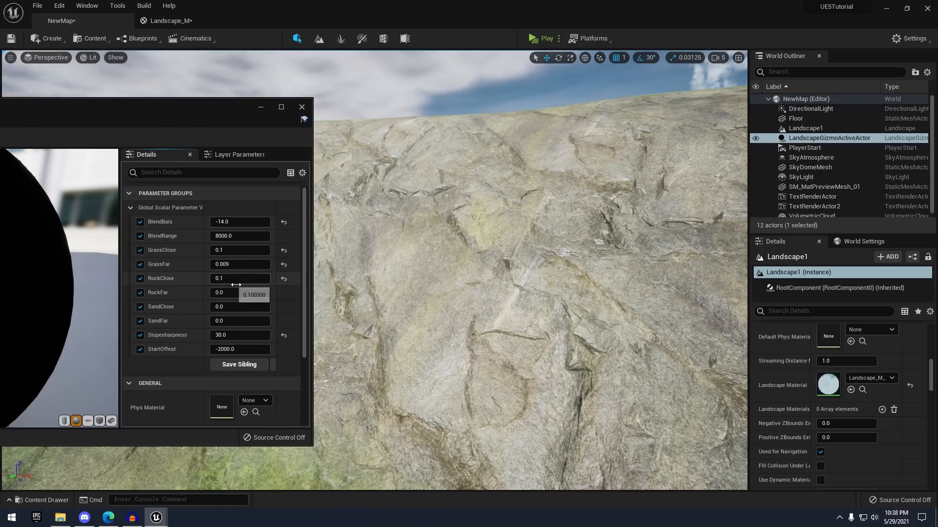
# Test RockClose at 1, 0.9 and several smaller values against the rock slope and restore it to 0.1
pyautogui.click(238, 279)
pyautogui.write('1')
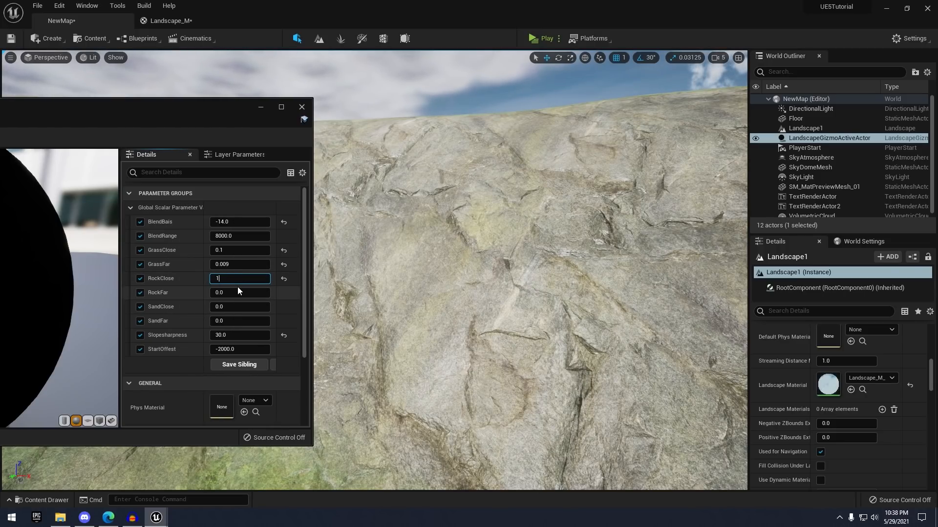
pyautogui.press('Return')
pyautogui.write('.')
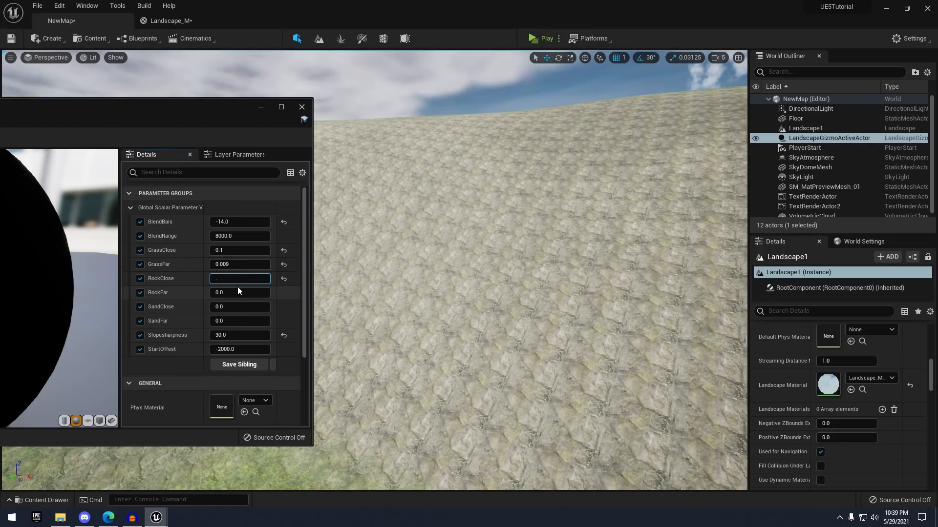
pyautogui.write('9')
pyautogui.press('Return')
pyautogui.write('.')
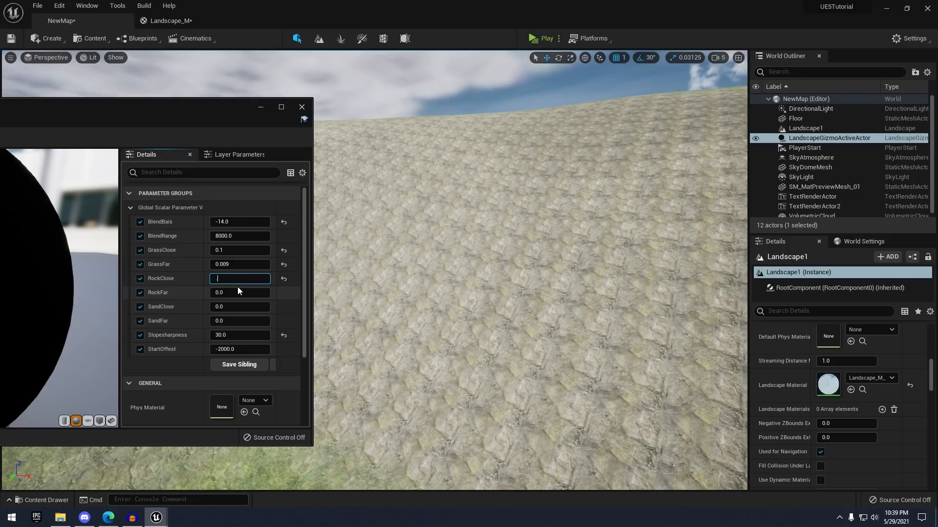
pyautogui.write('34')
pyautogui.press('Return')
pyautogui.write('.1')
pyautogui.press('Return')
pyautogui.write('.3')
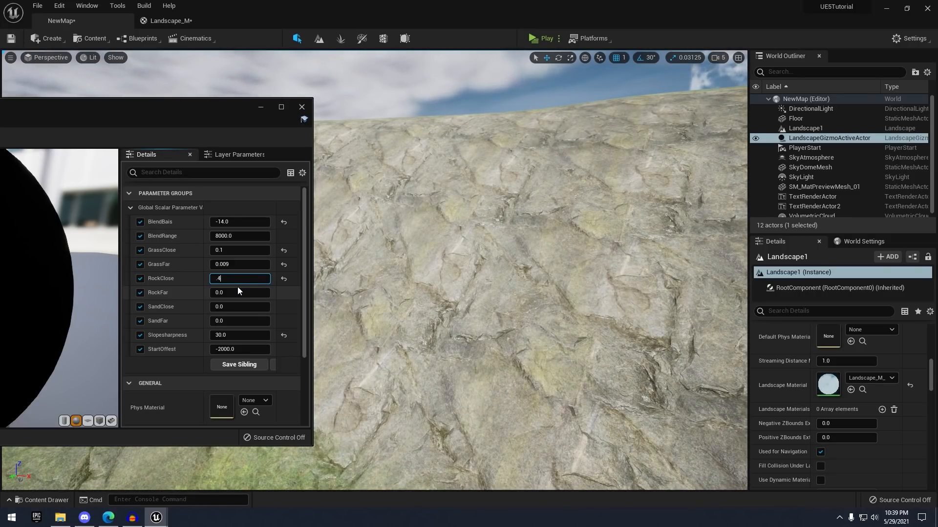
pyautogui.press('Return')
pyautogui.write('.1')
pyautogui.press('Return')
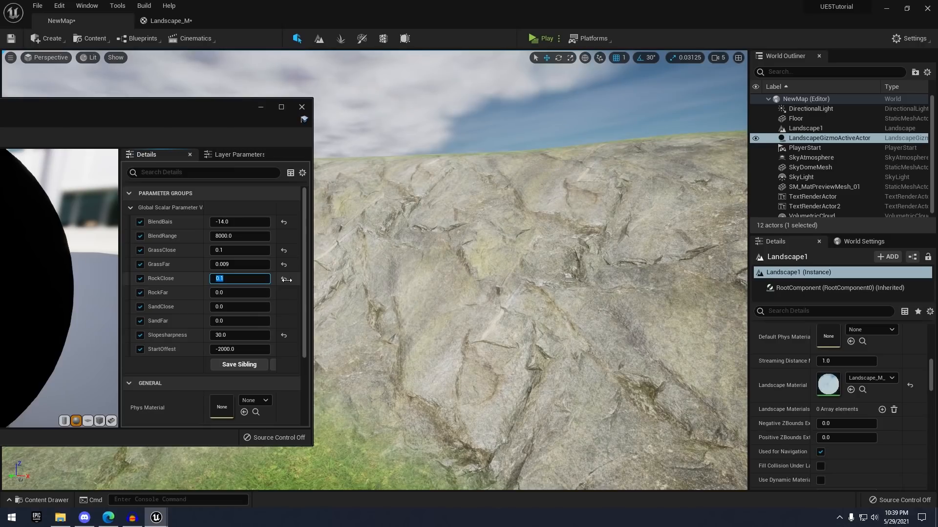
# Try RockFar at 0.01 and 0.5 on the distant rock ridge and set it to 0.05
pyautogui.press('s')
pyautogui.moveTo(469, 279); pyautogui.dragTo(489, 273, button='right')
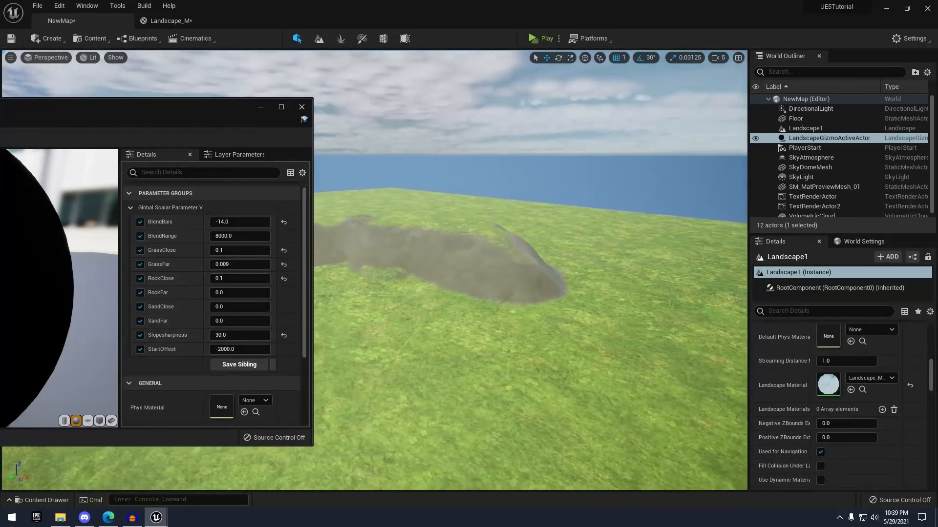
pyautogui.moveTo(507, 321); pyautogui.dragTo(507, 321, button='right')
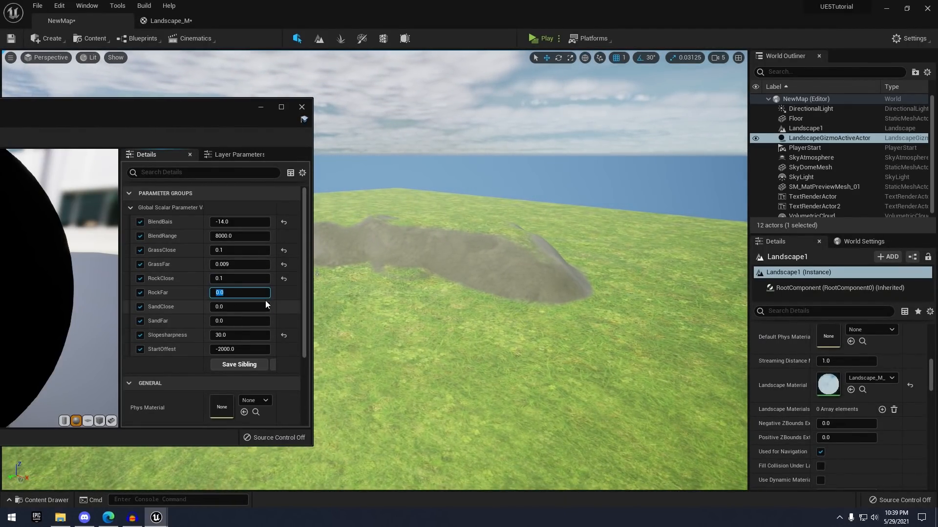
pyautogui.write('0.01')
pyautogui.press('Return')
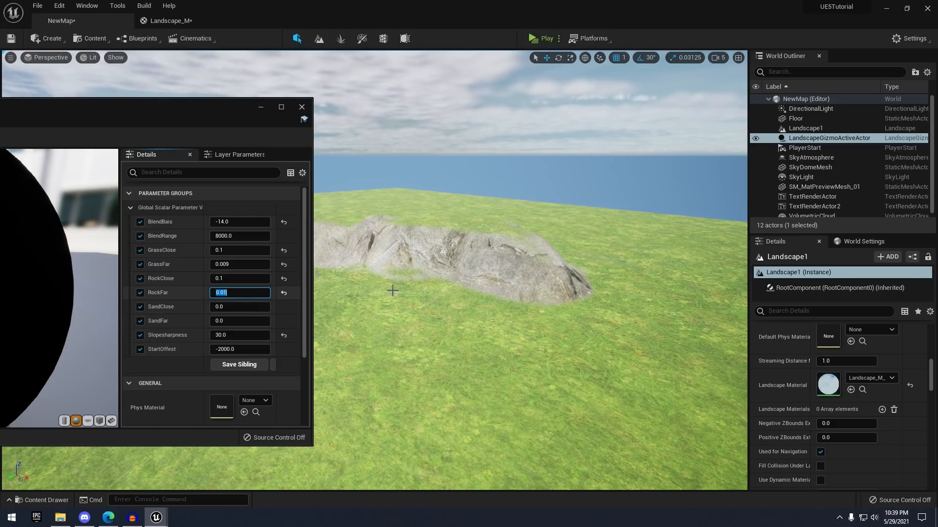
pyautogui.write('0.5')
pyautogui.press('Return')
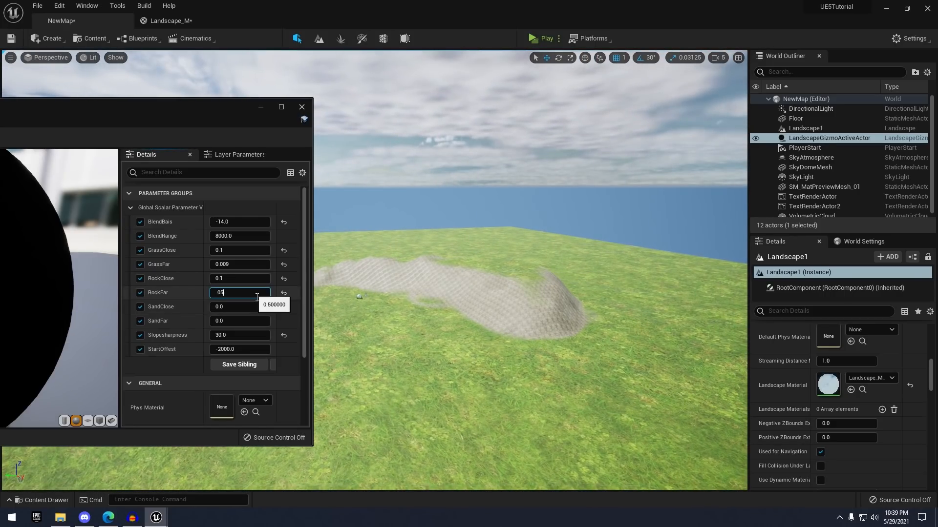
pyautogui.press('Return')
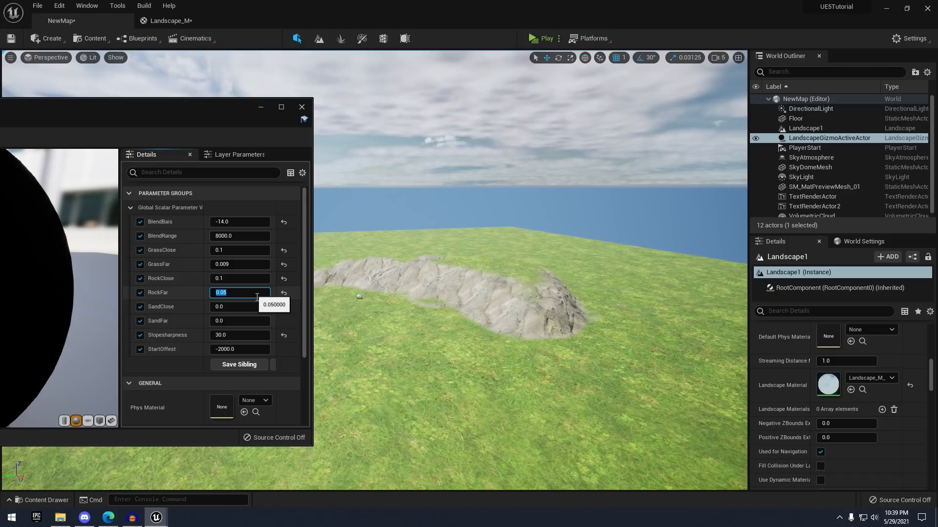
# Check the rock tiling from near and far, and set SandClose to 0.1 and SandFar to 0.05
pyautogui.press('w')
pyautogui.moveTo(374, 295); pyautogui.dragTo(420, 316, button='right')
pyautogui.press('s')
pyautogui.moveTo(398, 268); pyautogui.dragTo(376, 293, button='right')
pyautogui.press('w')
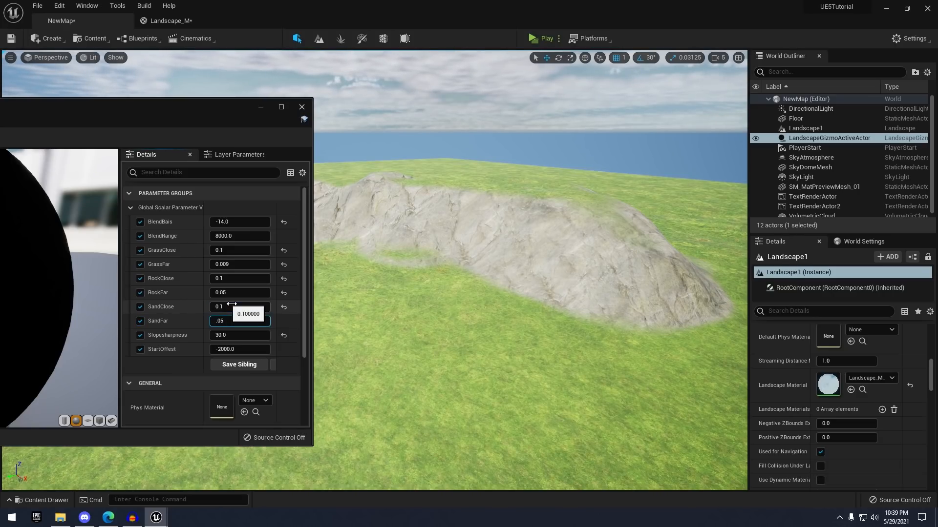
# Save the Landscape_M_Inst material instance and close its editor
pyautogui.moveTo(189, 109); pyautogui.dragTo(596, 93)
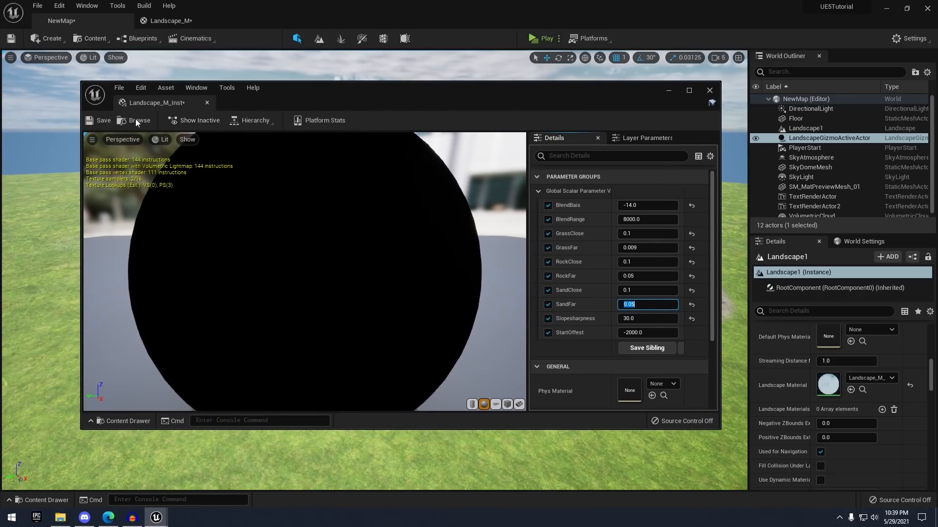
pyautogui.click(99, 120)
pyautogui.click(207, 103)
# Add a Post Process Volume to NewMap beside the metallic preview sphere in front of the rock hill
pyautogui.press('w')
pyautogui.moveTo(555, 278); pyautogui.dragTo(142, 90, button='right')
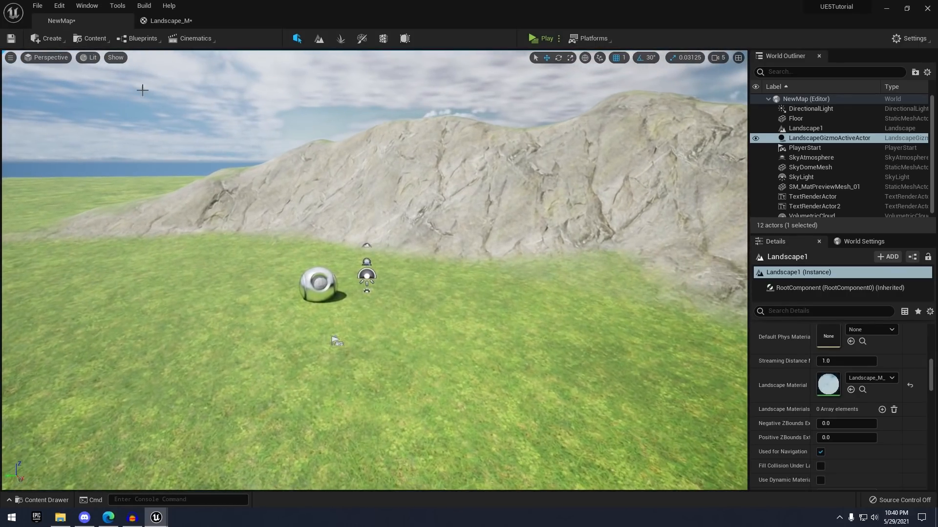
pyautogui.click(47, 38)
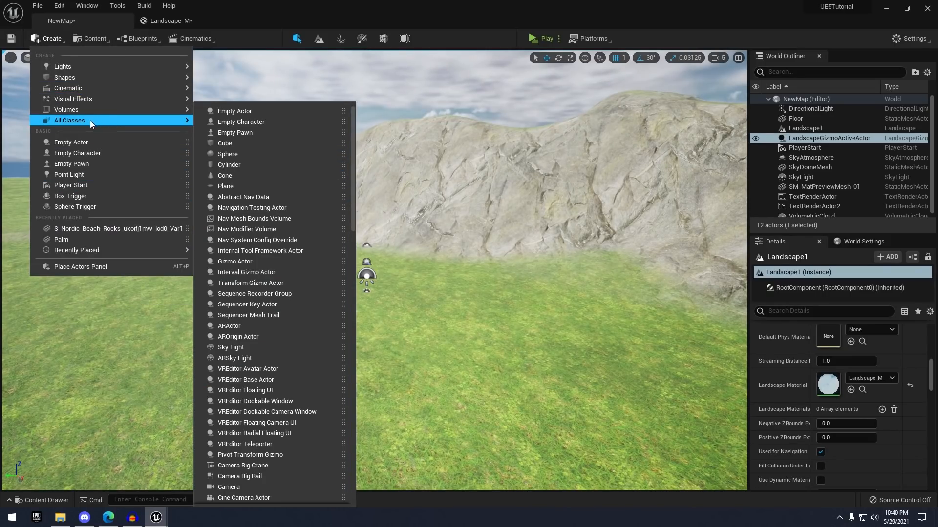
pyautogui.moveTo(61, 120)
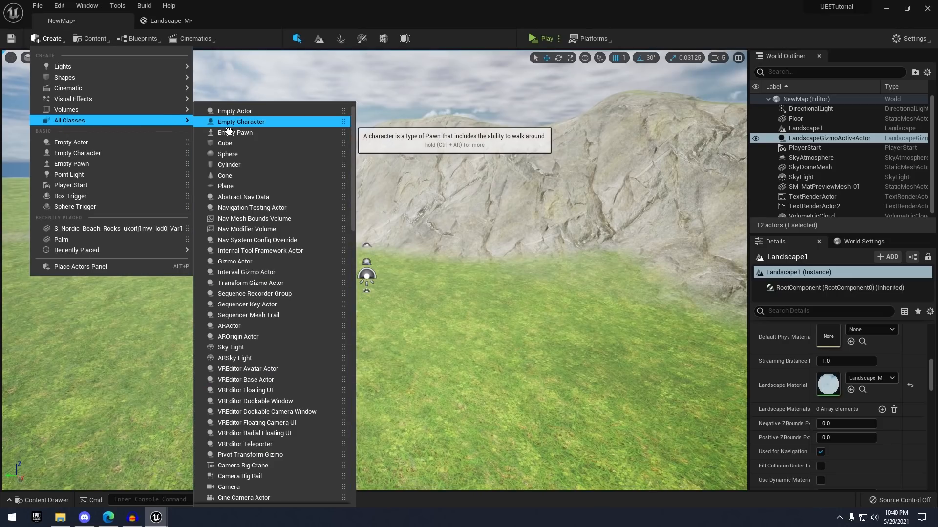
pyautogui.write('post')
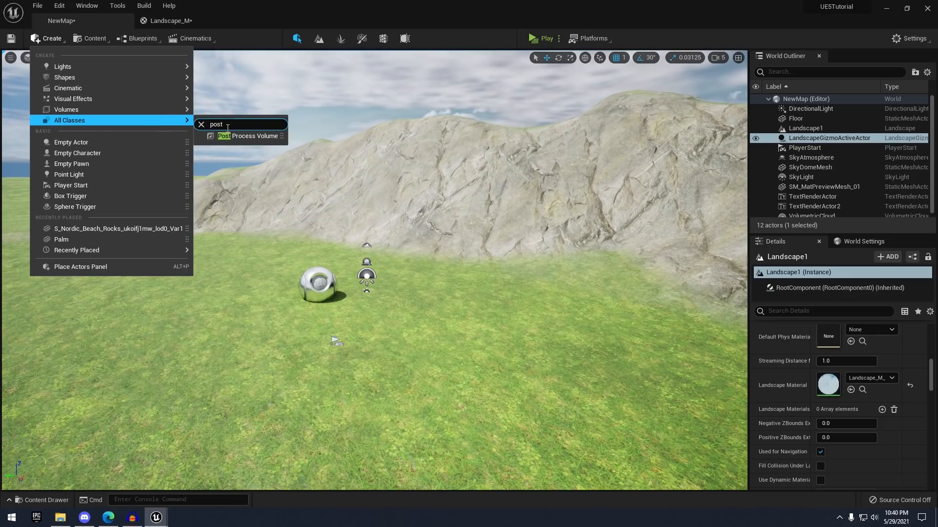
pyautogui.click(239, 134)
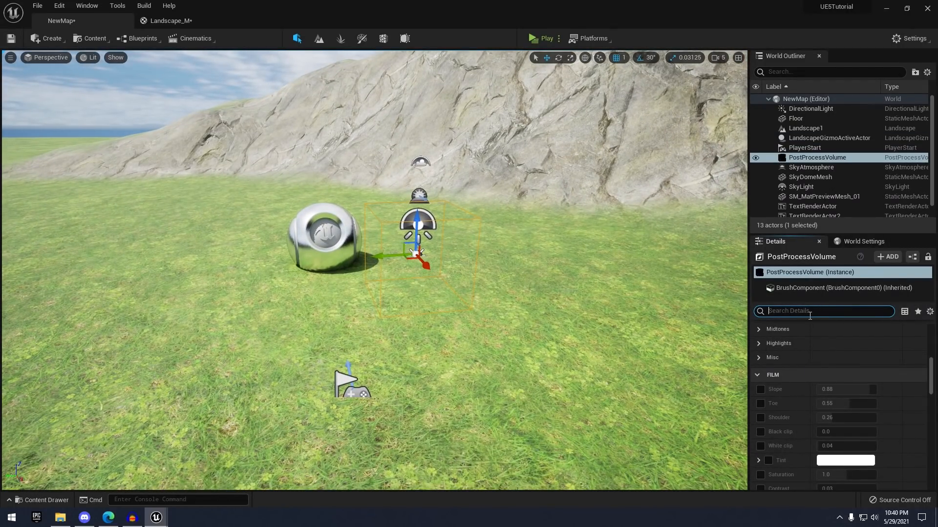
# Enable the exposure Min Brightness and Max Brightness overrides on the PostProcessVolume and set them to 0.3 and 1
pyautogui.write('ep')
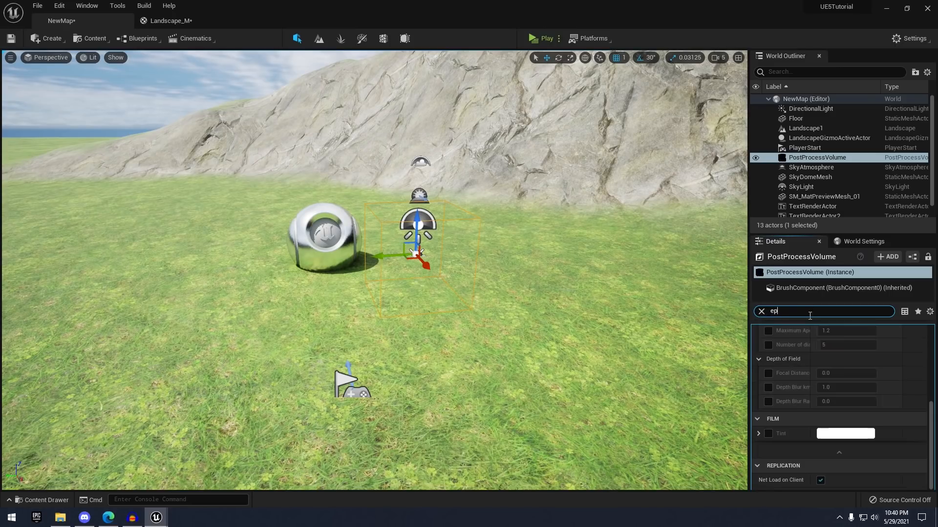
pyautogui.press('BackSpace')
pyautogui.write('xpos')
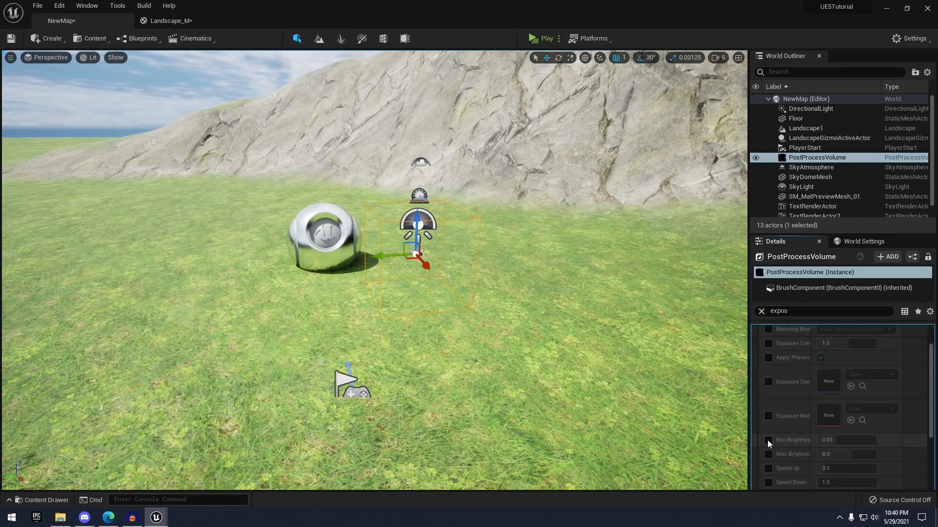
pyautogui.click(768, 440)
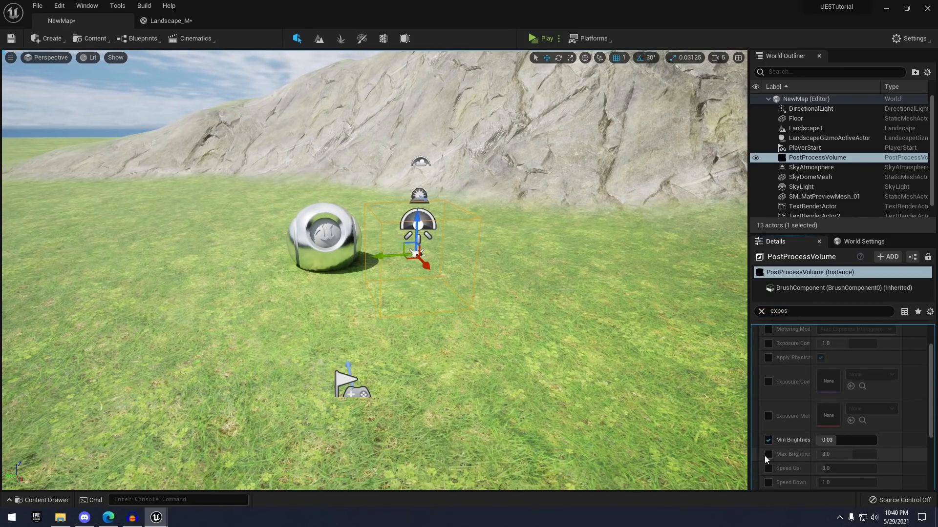
pyautogui.click(768, 454)
pyautogui.click(847, 457)
pyautogui.write('1')
pyautogui.click(859, 440)
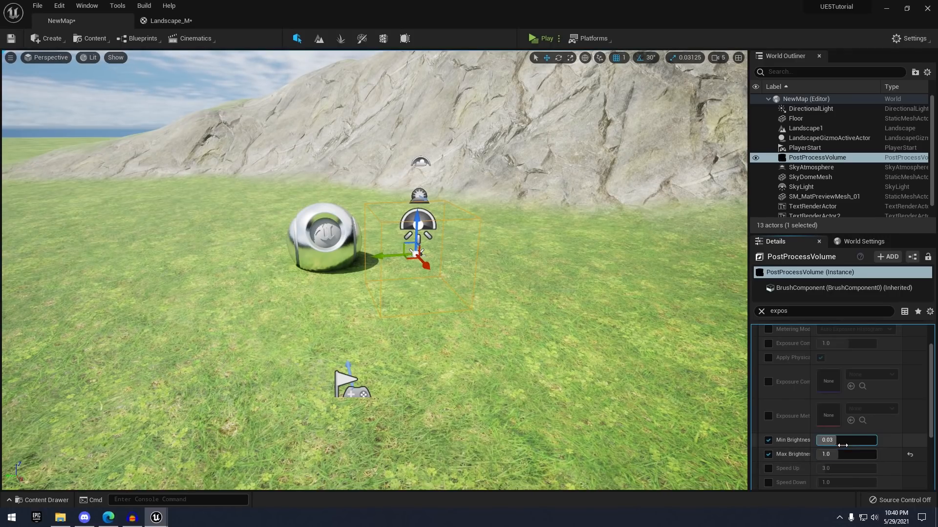
pyautogui.write('.3')
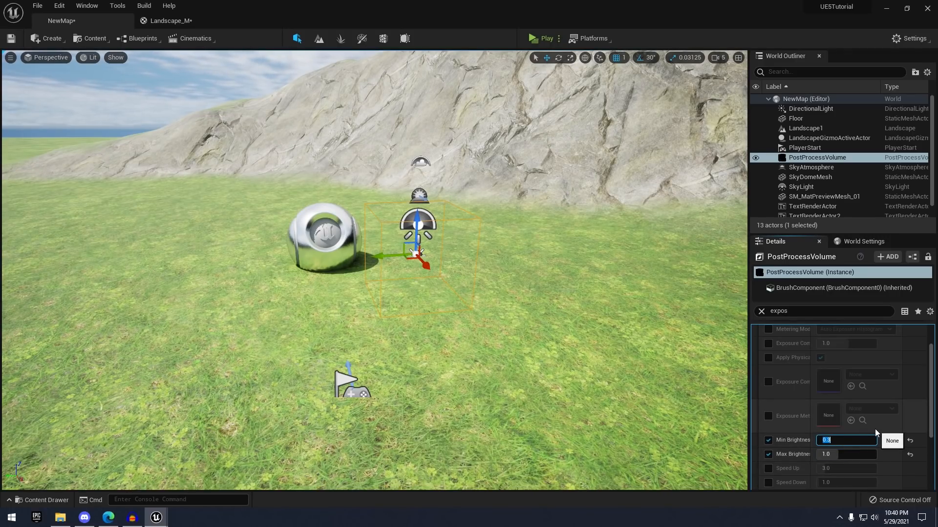
pyautogui.press('Return')
pyautogui.moveTo(710, 384); pyautogui.dragTo(711, 384, button='right')
pyautogui.moveTo(490, 325); pyautogui.dragTo(490, 325, button='right')
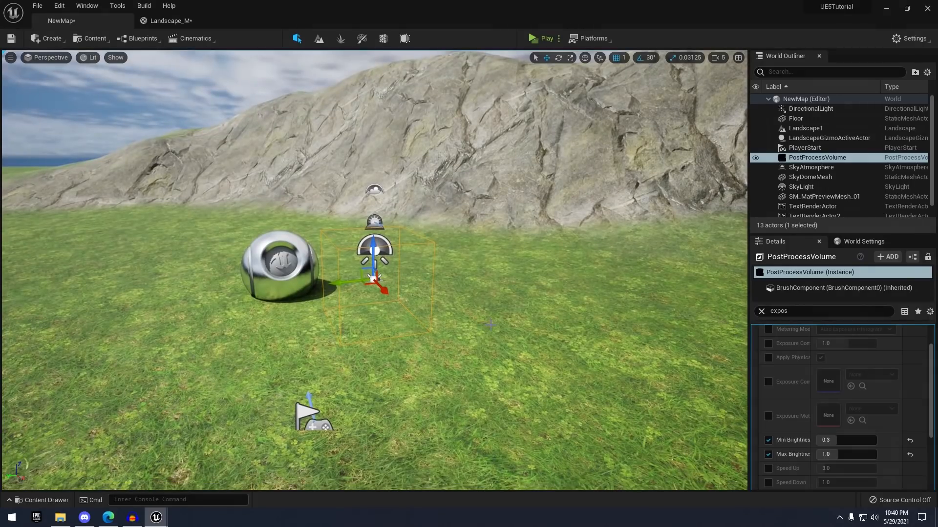
# Enable Infinite Extent (Unbound) on the PostProcessVolume so its settings affect the whole level
pyautogui.moveTo(815, 312); pyautogui.dragTo(728, 320)
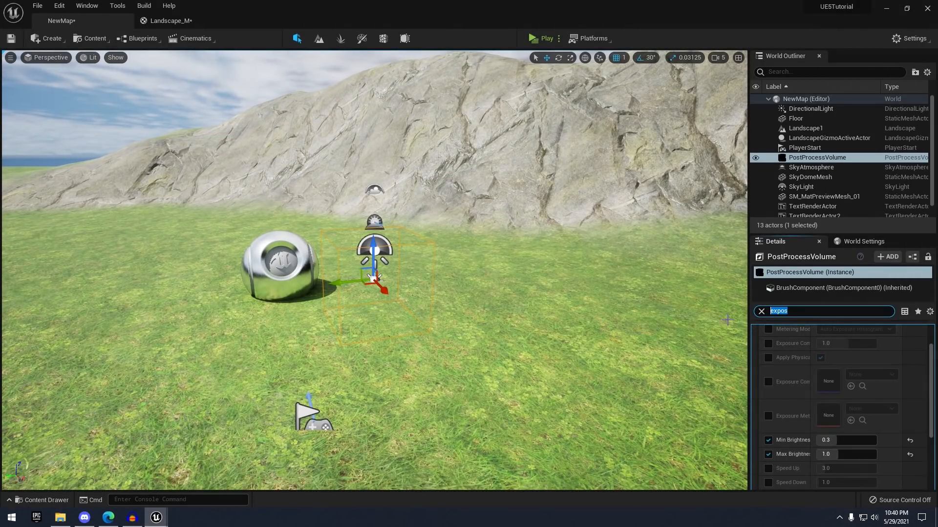
pyautogui.write('infi')
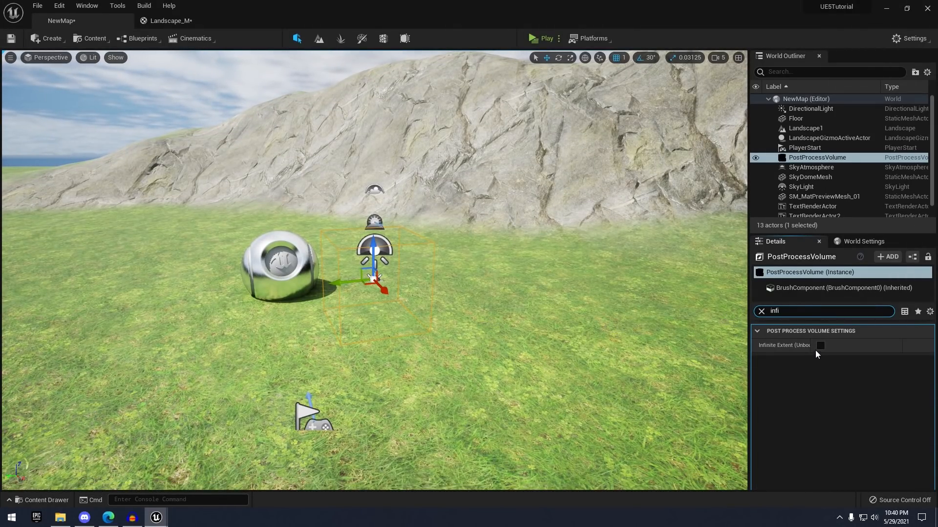
pyautogui.click(820, 345)
pyautogui.moveTo(706, 334); pyautogui.dragTo(706, 333, button='right')
# Set the PostProcessVolume's exposure Min Brightness to 0.03 and check the landscape's look from a distance
pyautogui.moveTo(781, 311); pyautogui.dragTo(706, 334)
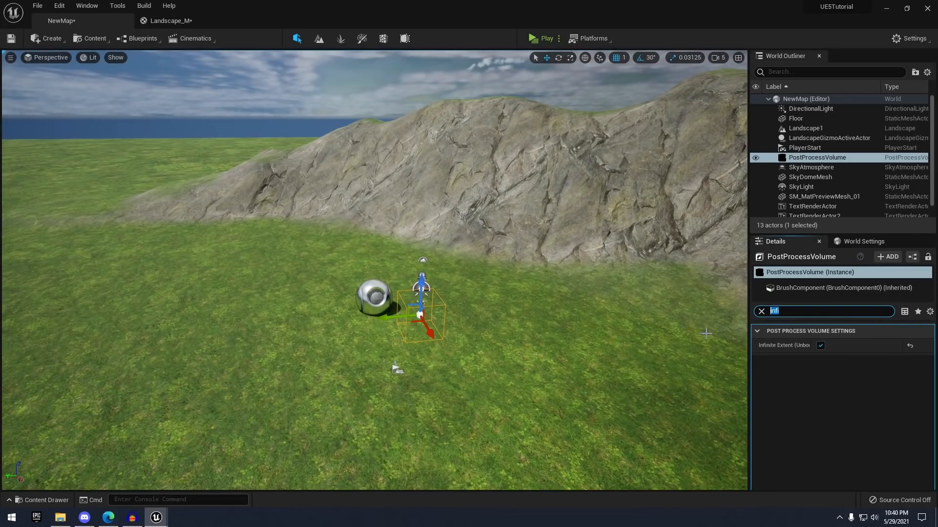
pyautogui.write('e')
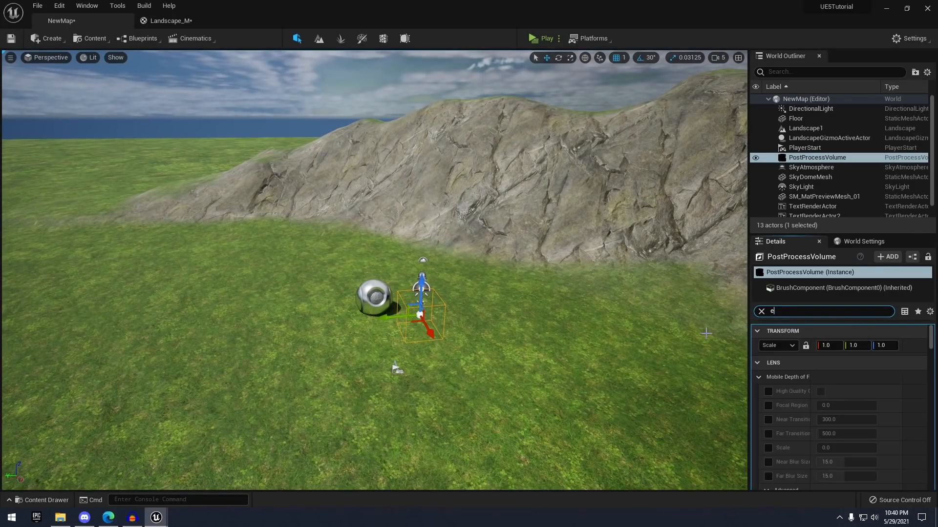
pyautogui.write('xpo')
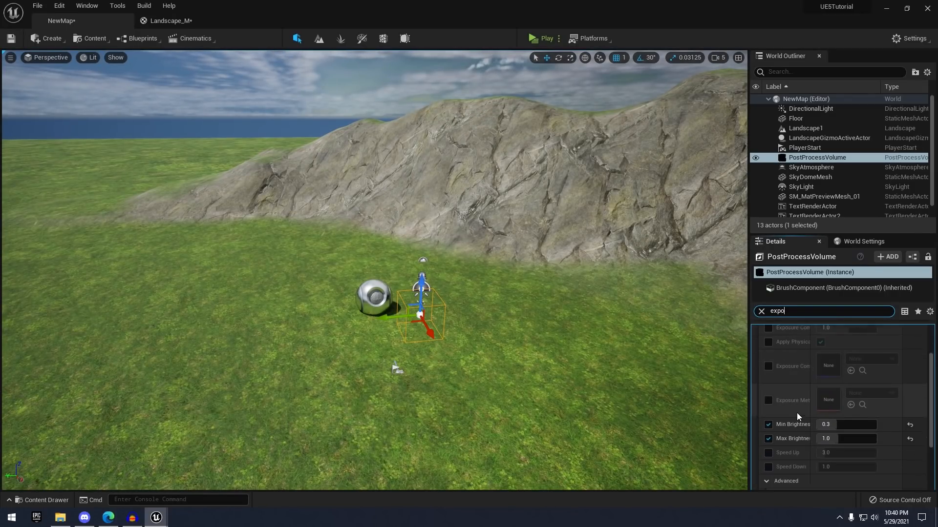
pyautogui.scroll(-2, 846, 420)
pyautogui.click(847, 409)
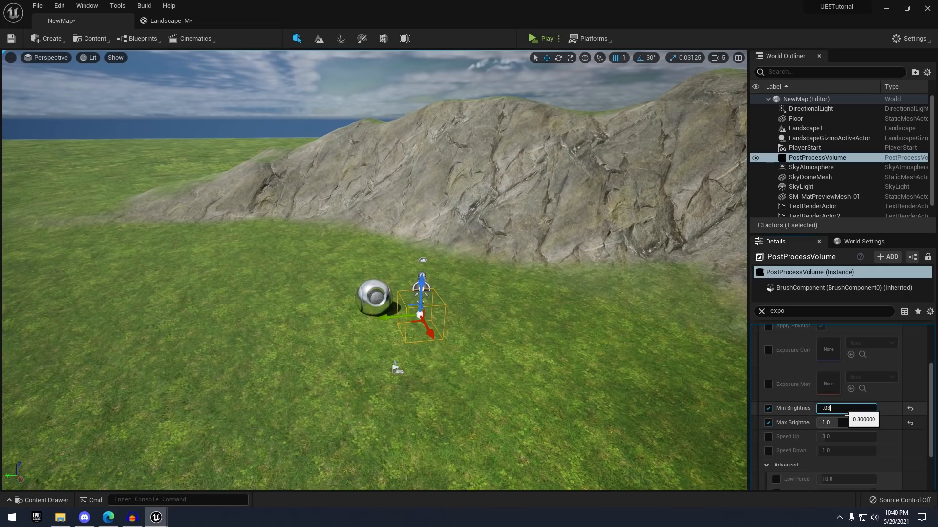
pyautogui.press('Return')
pyautogui.moveTo(706, 333); pyautogui.dragTo(684, 288, button='right')
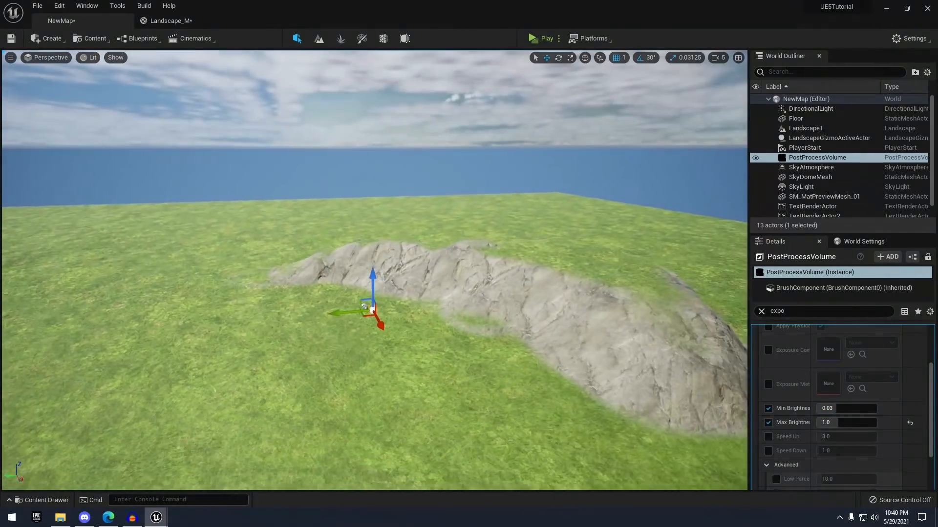
pyautogui.moveTo(390, 270); pyautogui.dragTo(412, 270, button='right')
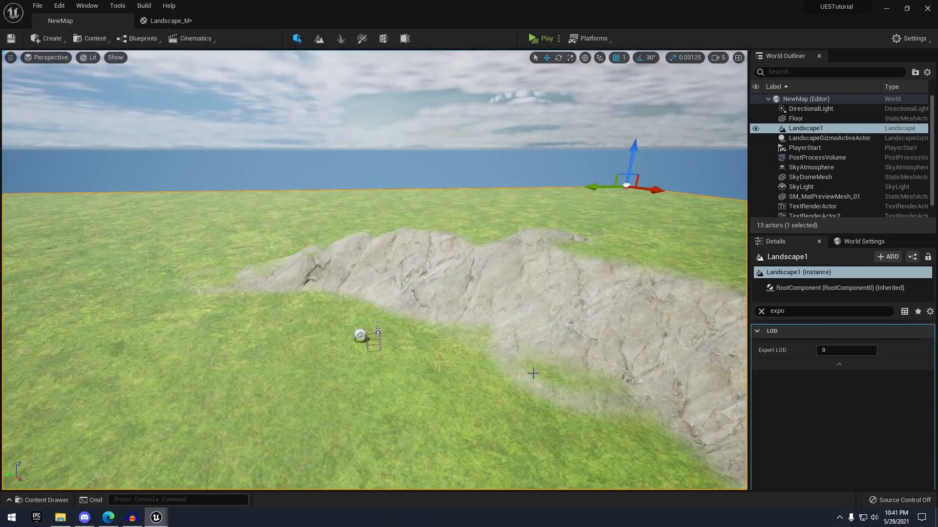
pyautogui.moveTo(548, 368); pyautogui.dragTo(571, 367, button='right')
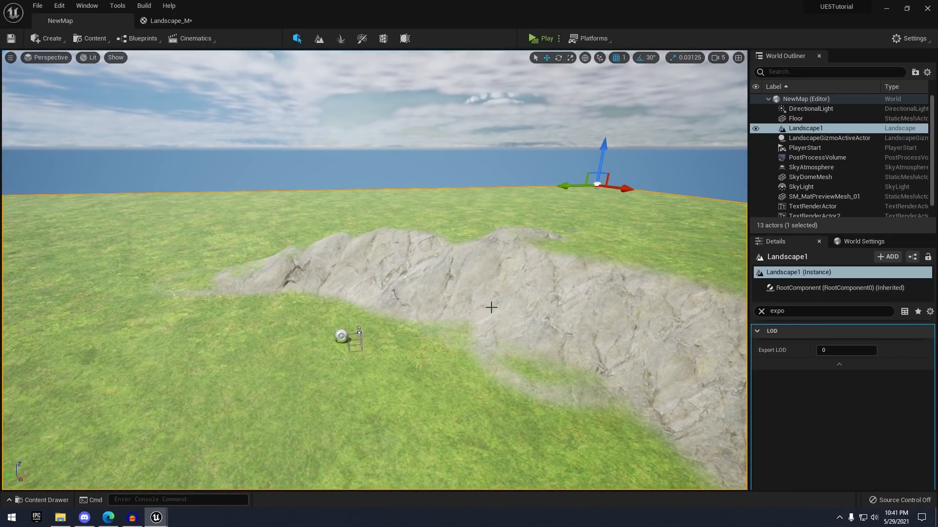
pyautogui.click(60, 39)
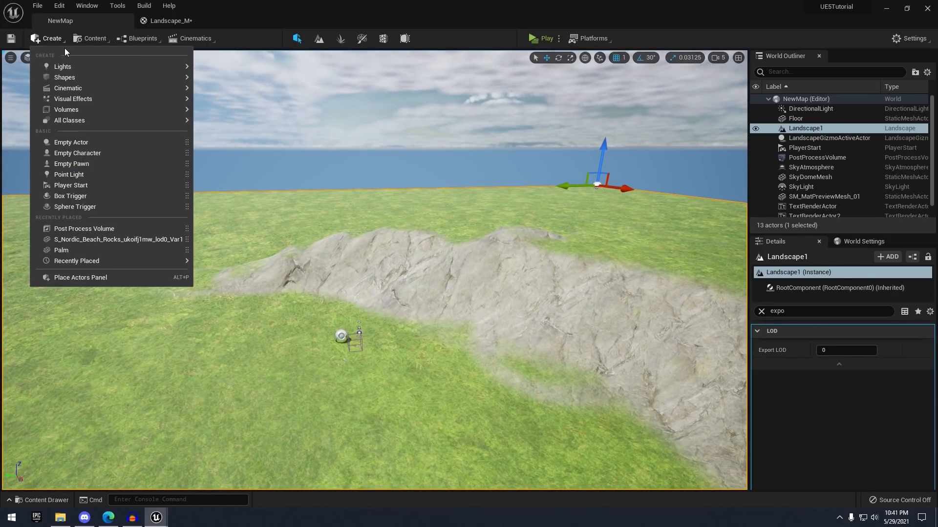
pyautogui.click(87, 23)
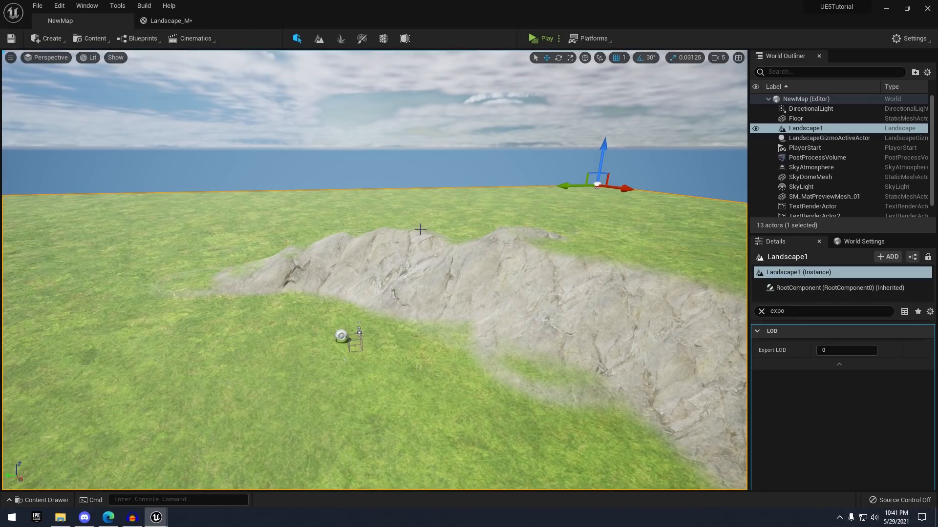
pyautogui.moveTo(427, 236); pyautogui.dragTo(439, 249, button='right')
pyautogui.press('w')
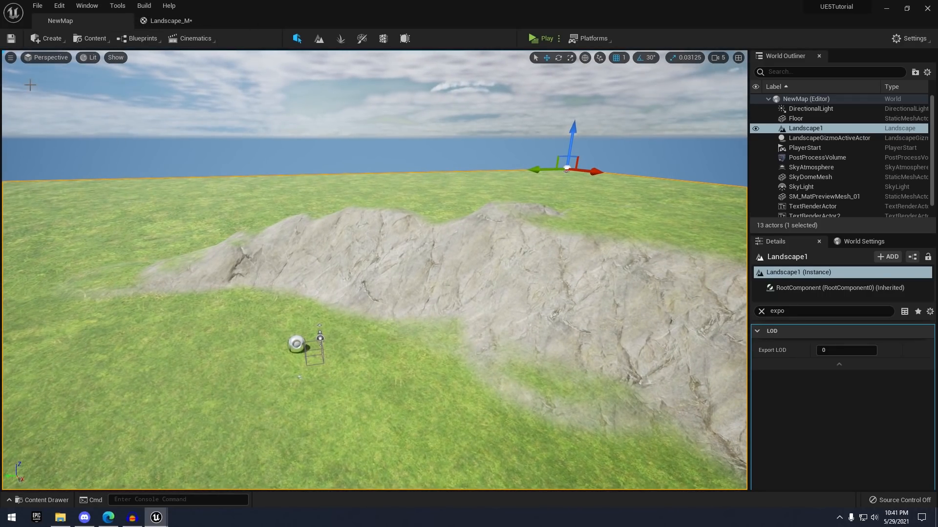
# Find the plugins matching "water" and enable the experimental Water plugin
pyautogui.click(58, 6)
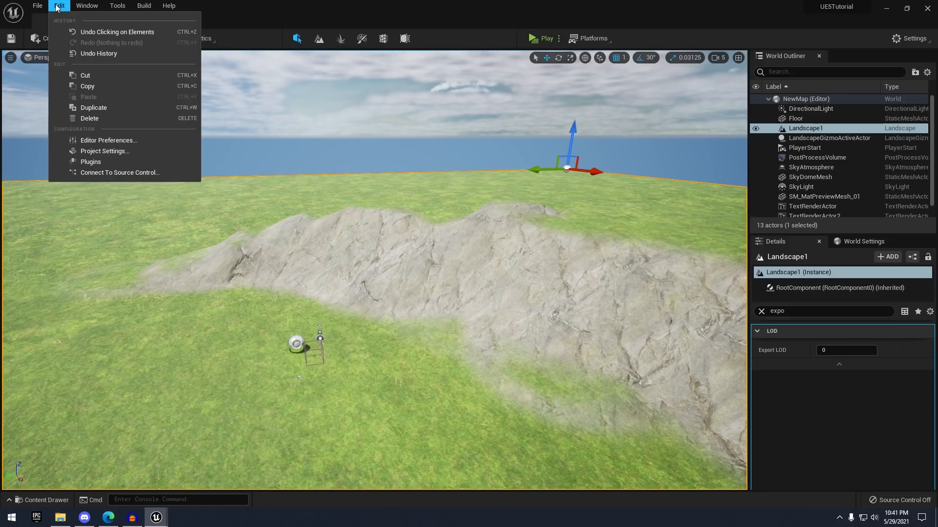
pyautogui.click(99, 161)
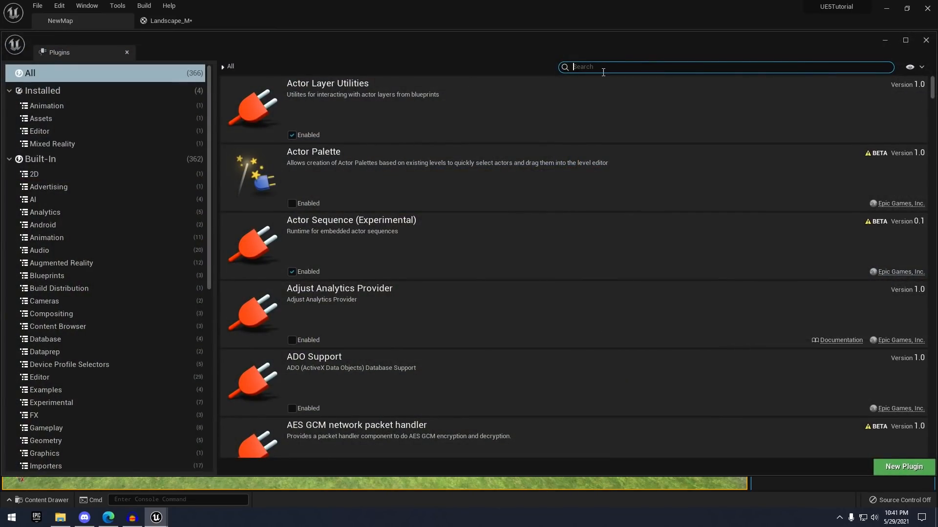
pyautogui.write('water')
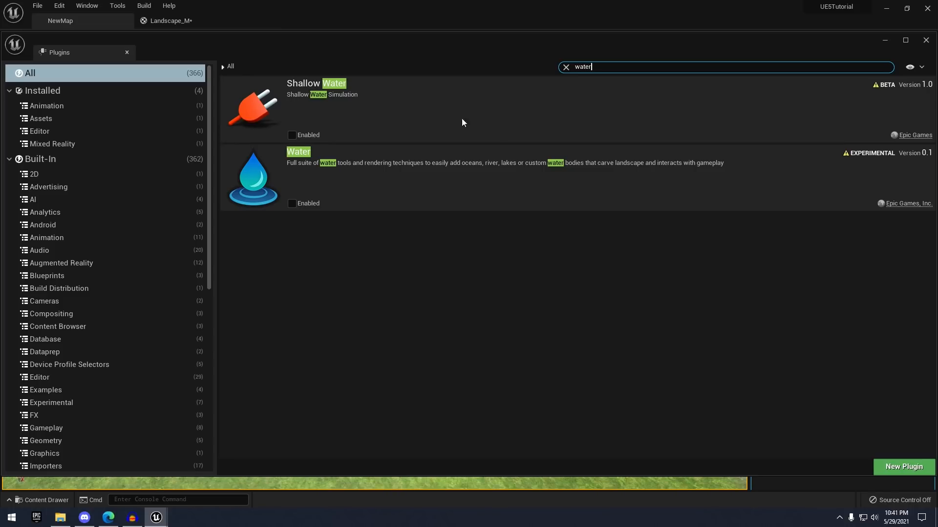
pyautogui.click(292, 203)
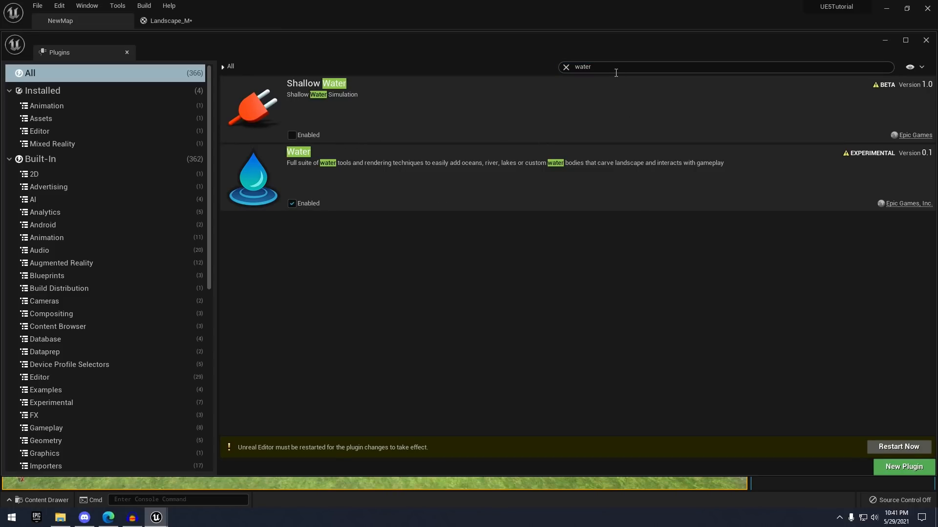
# Enable the beta Landmass plugin and restart the editor, saving the selected layer info assets and the Landscape_M material
pyautogui.write('lands')
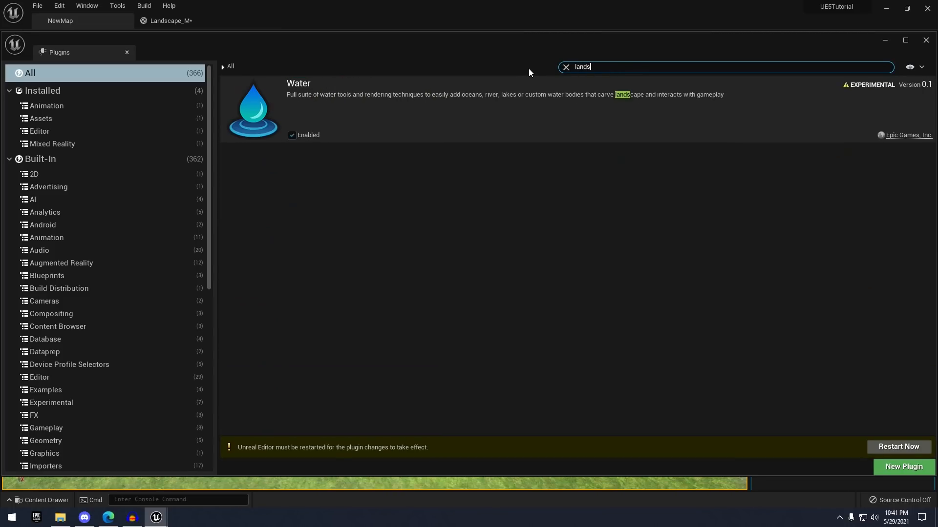
pyautogui.press('BackSpace')
pyautogui.write('mas')
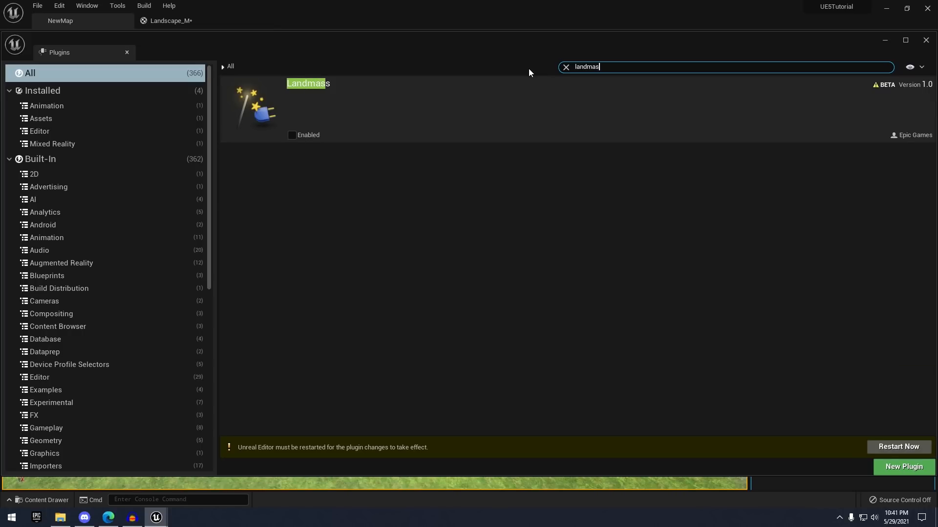
pyautogui.click(310, 134)
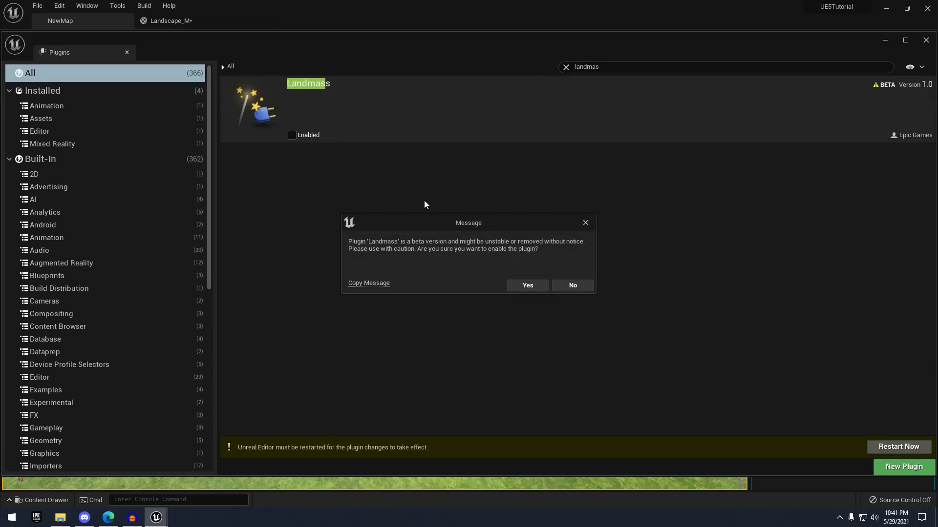
pyautogui.click(521, 288)
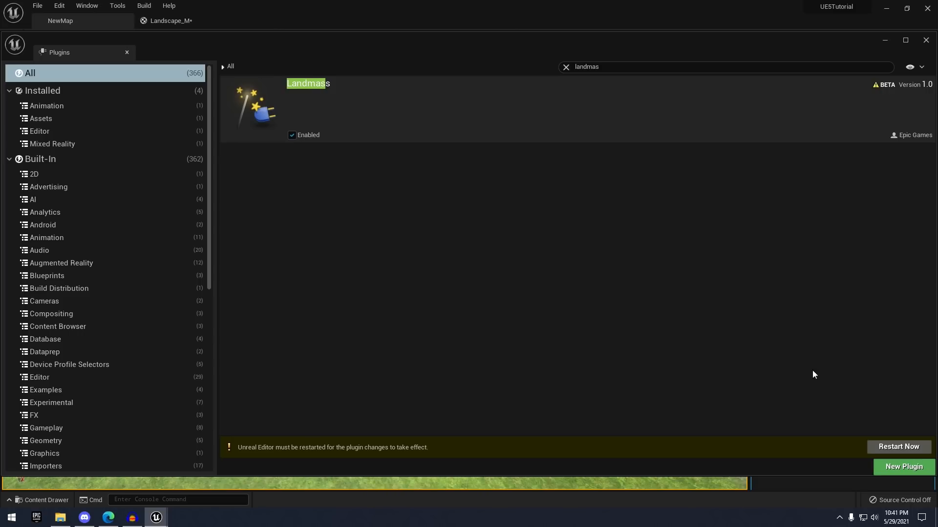
pyautogui.click(916, 448)
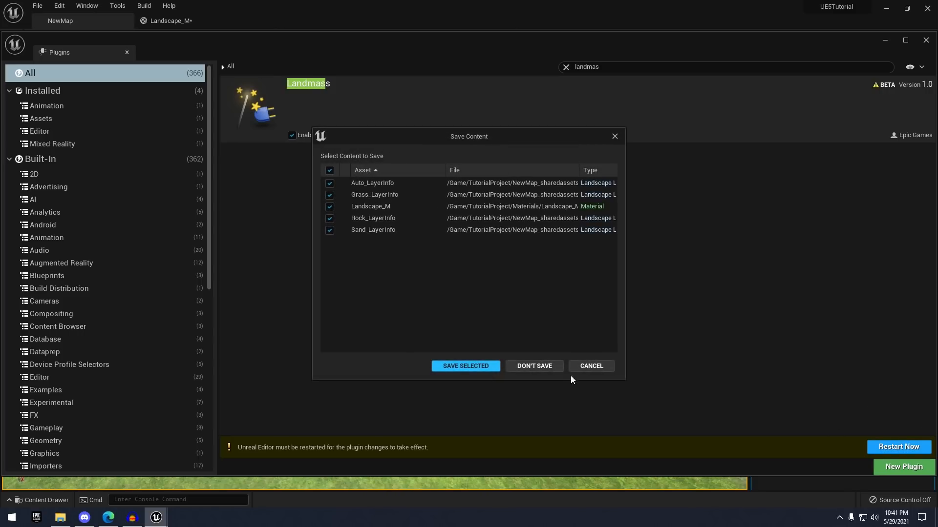
pyautogui.click(470, 366)
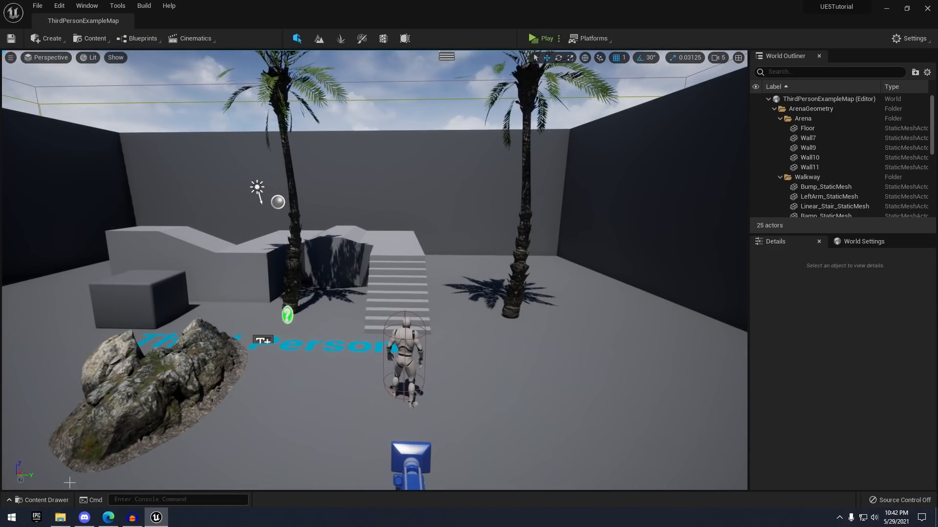
# Open the NewMap level from the TutorialProject content folder
pyautogui.click(44, 501)
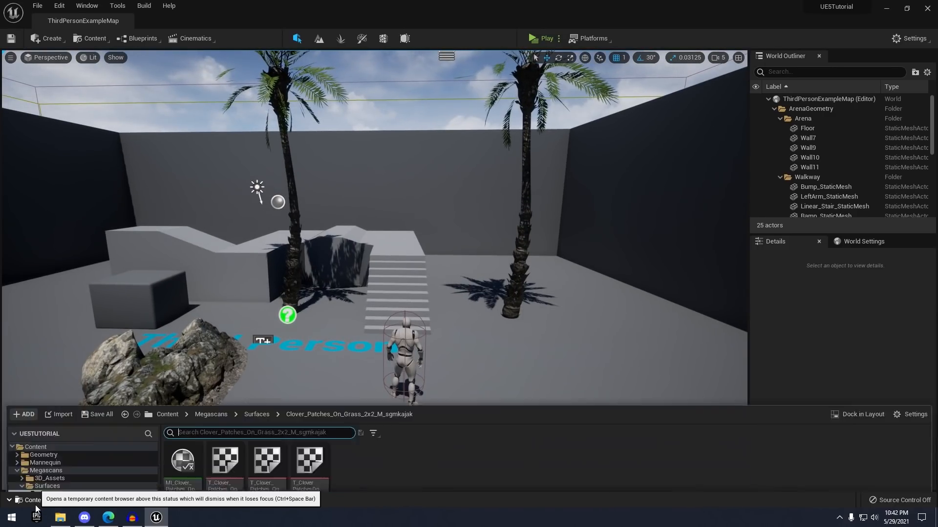
pyautogui.moveTo(496, 160); pyautogui.dragTo(436, 142, button='right')
pyautogui.press('s')
pyautogui.moveTo(317, 232); pyautogui.dragTo(346, 245, button='right')
pyautogui.moveTo(533, 156); pyautogui.dragTo(532, 166, button='right')
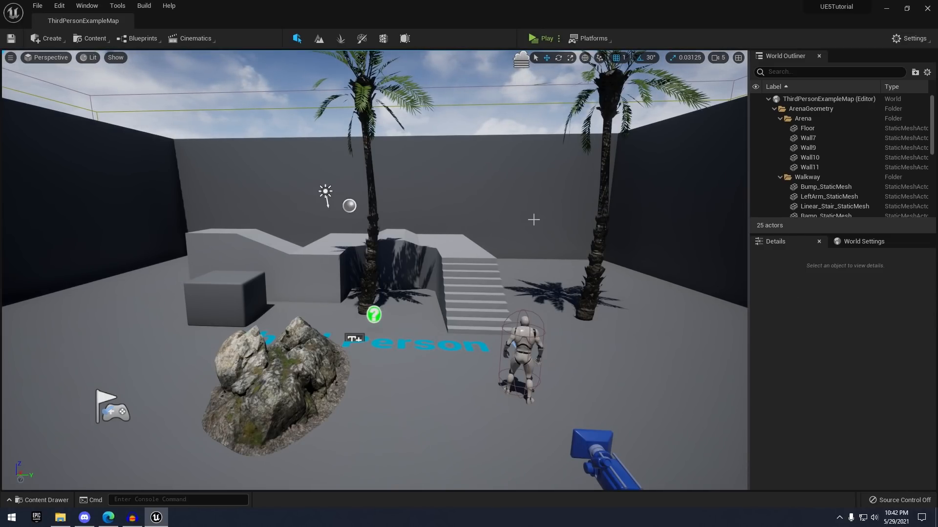
pyautogui.hotkey('ctrl', 'space')
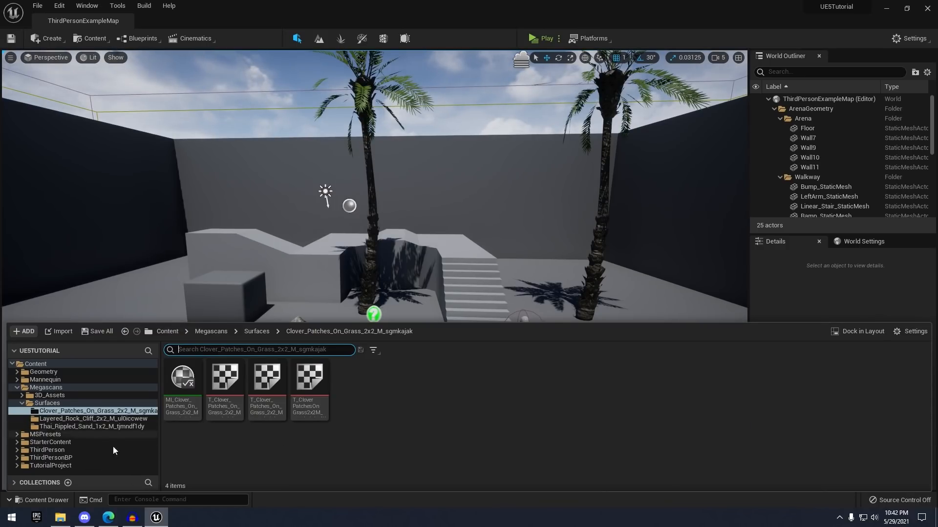
pyautogui.click(50, 466)
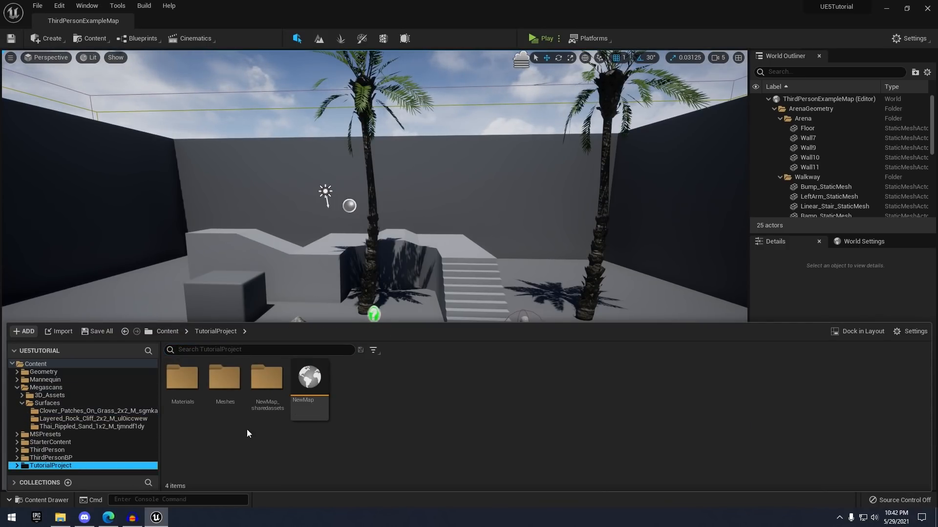
pyautogui.doubleClick(303, 384)
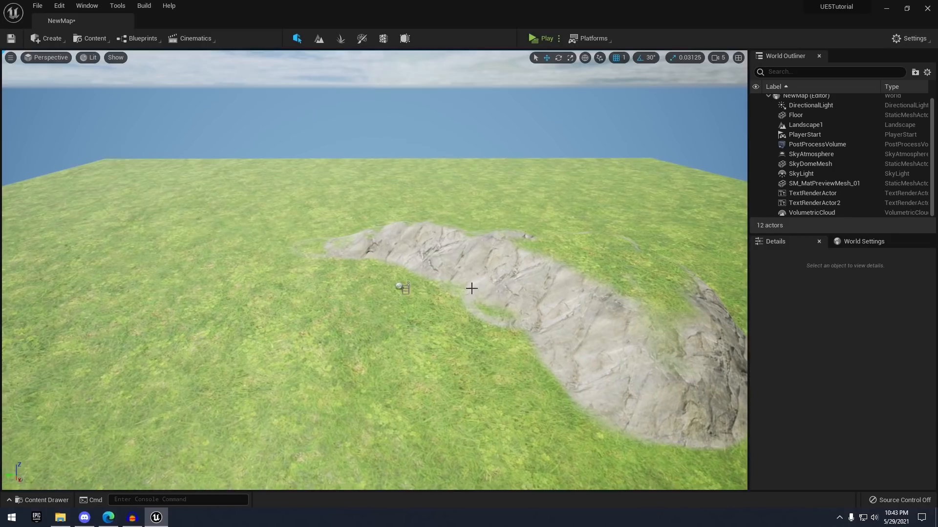
# Select the landscape and check its Enable Edit Layers setting in the actor's details
pyautogui.click(879, 241)
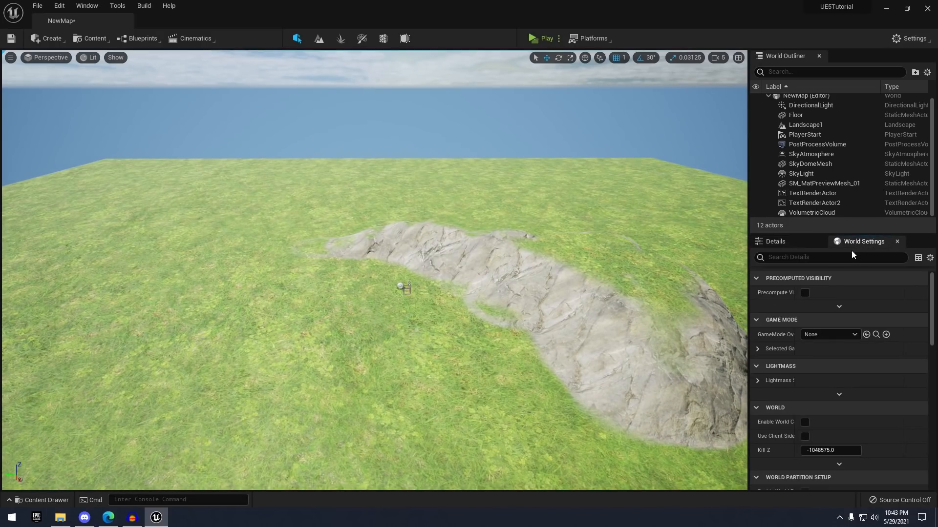
pyautogui.click(641, 316)
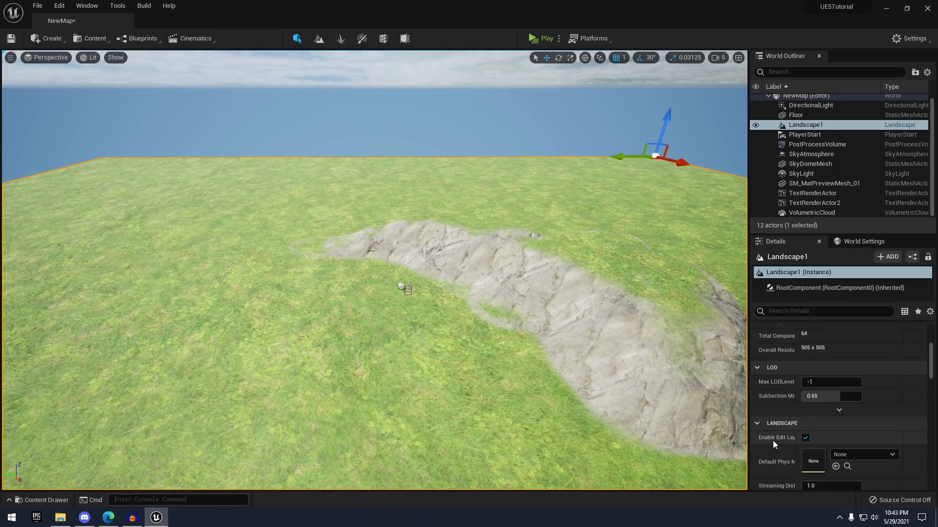
pyautogui.moveTo(796, 434); pyautogui.dragTo(811, 436)
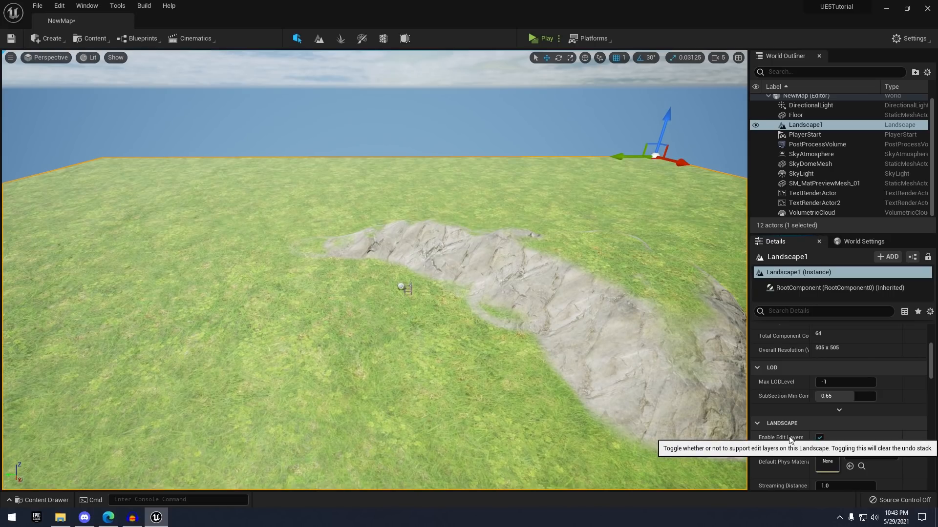
# Find the actor classes matching "water" and place a Water Body Ocean on the landscape near the rock hill
pyautogui.click(60, 40)
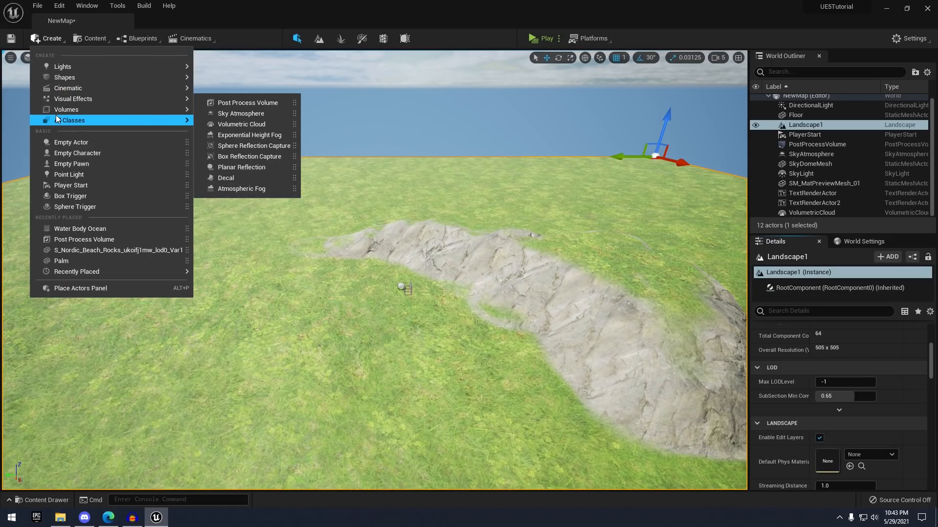
pyautogui.moveTo(58, 120)
pyautogui.write('water')
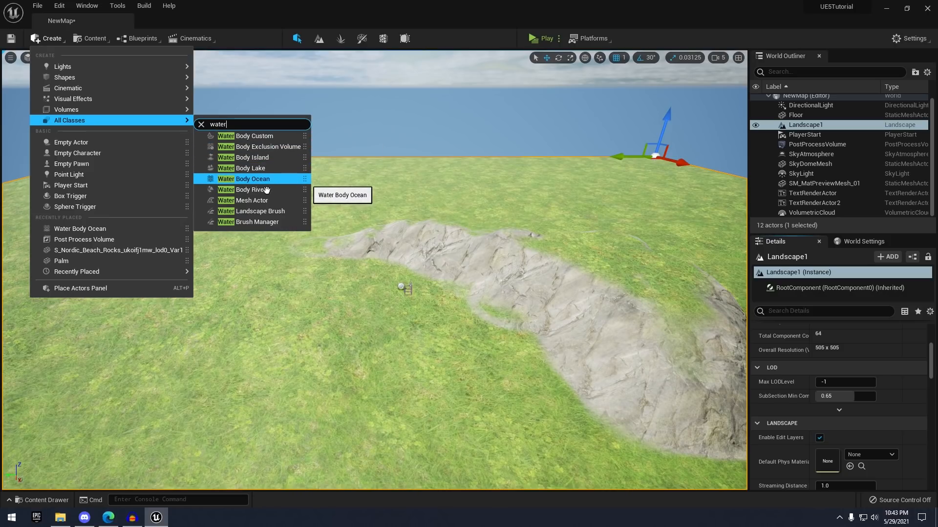
pyautogui.moveTo(251, 184); pyautogui.dragTo(392, 203)
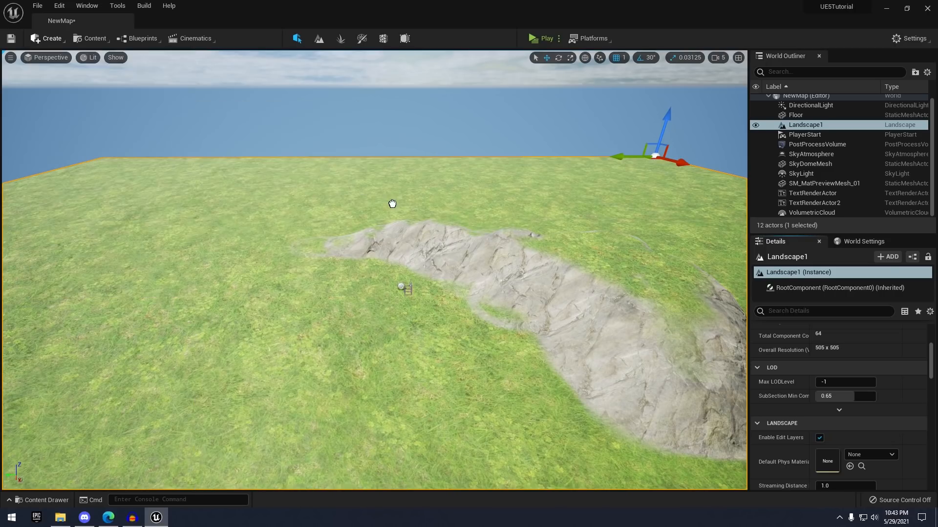
pyautogui.moveTo(442, 291); pyautogui.dragTo(442, 291)
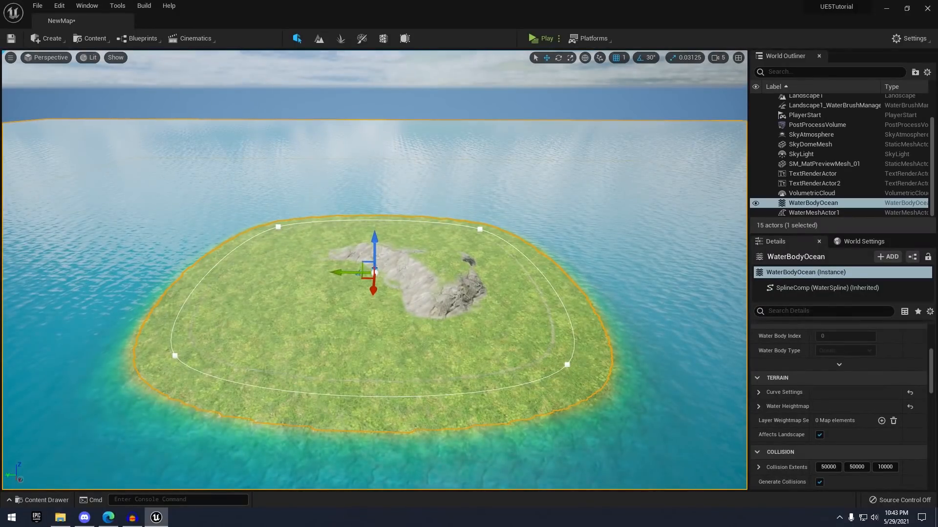
# Select the ocean spline's corner points in turn and move the near-left one horizontally to reshape the island's coast
pyautogui.keyDown('alt'); pyautogui.moveTo(494, 262); pyautogui.dragTo(361, 252); pyautogui.keyUp('alt')
pyautogui.press('a')
pyautogui.moveTo(226, 283); pyautogui.dragTo(415, 283, button='right')
pyautogui.moveTo(307, 340); pyautogui.dragTo(299, 341, button='right')
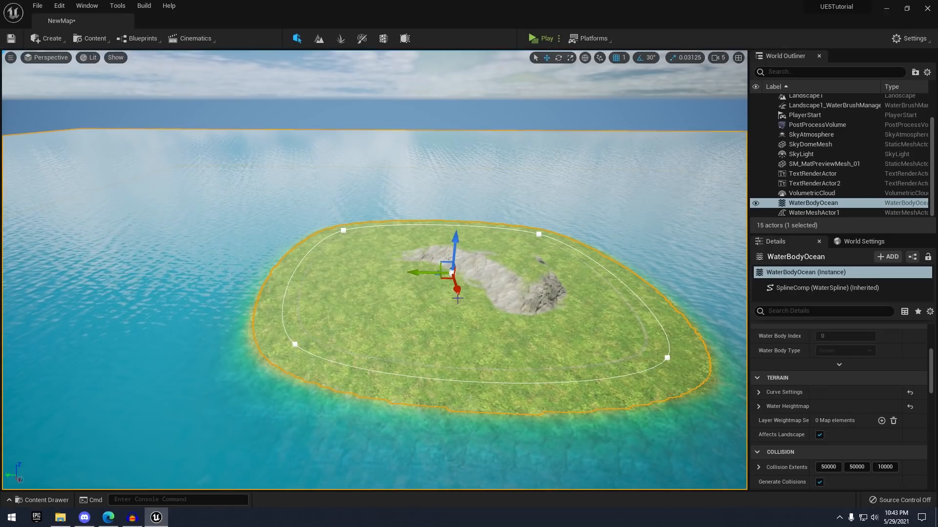
pyautogui.moveTo(446, 357); pyautogui.dragTo(444, 355, button='right')
pyautogui.press('d')
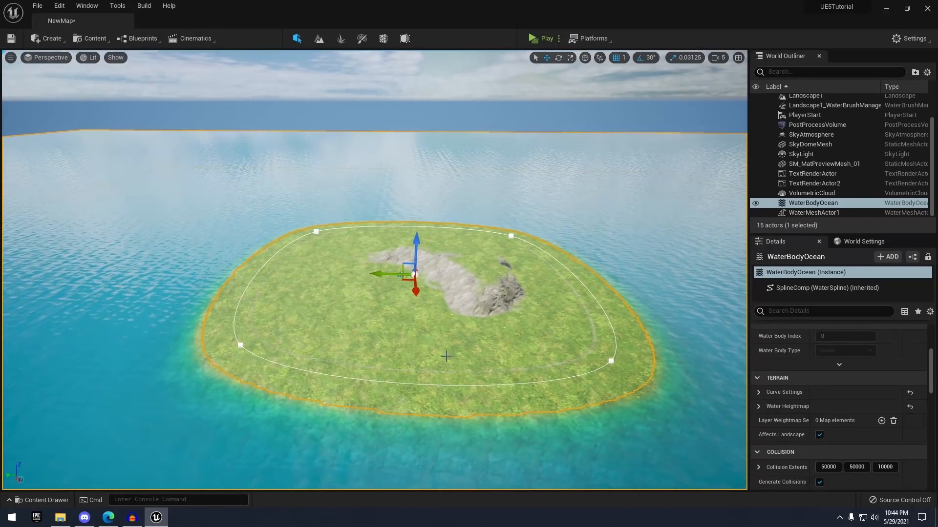
pyautogui.click(239, 345)
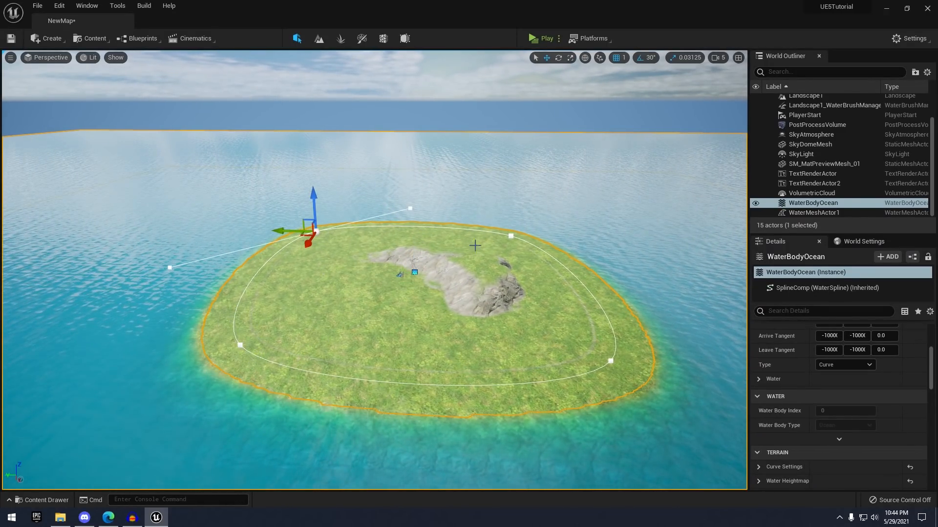
pyautogui.click(511, 236)
pyautogui.click(240, 345)
pyautogui.press('s')
pyautogui.moveTo(240, 345); pyautogui.dragTo(196, 356, button='right')
pyautogui.moveTo(348, 309)
pyautogui.mouseDown()
pyautogui.moveTo(305, 351)
pyautogui.moveTo(339, 308)
pyautogui.mouseUp()
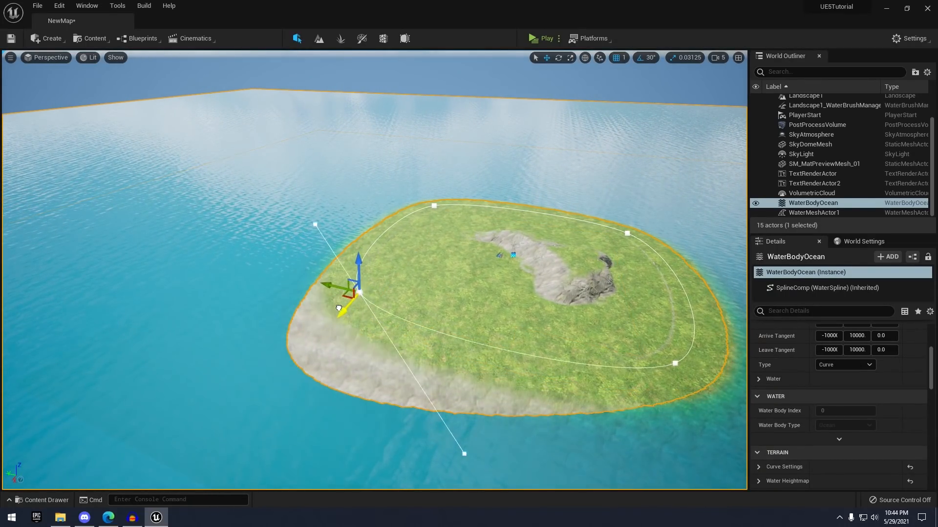
# Adjust the near-left ocean spline point's position further to refine that corner of the shoreline
pyautogui.press('s')
pyautogui.moveTo(351, 297); pyautogui.dragTo(313, 303, button='right')
pyautogui.press('w')
pyautogui.press('d')
pyautogui.moveTo(333, 244); pyautogui.dragTo(310, 292)
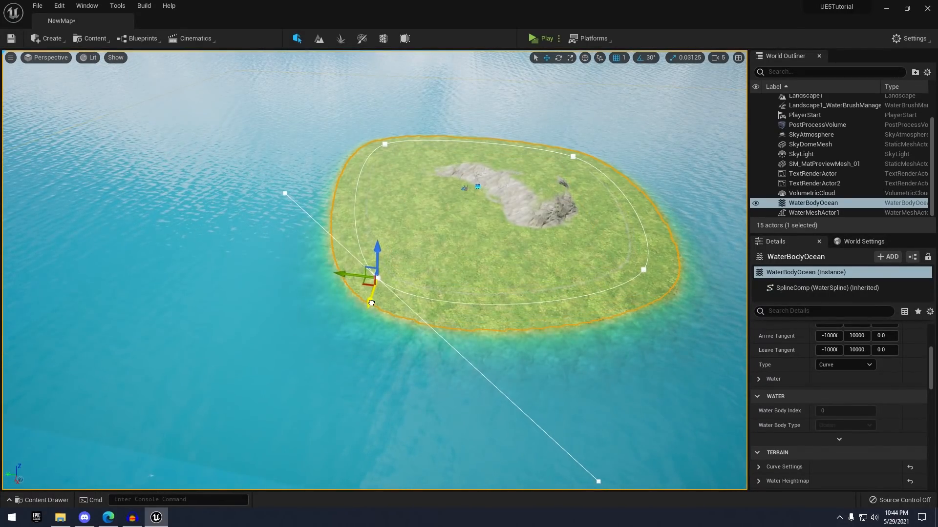
pyautogui.moveTo(371, 303); pyautogui.dragTo(383, 268)
# Examine the landscape inside the ocean outline, checking the island's grass, rock and shoreline from different angles
pyautogui.moveTo(382, 269); pyautogui.dragTo(469, 220, button='right')
pyautogui.press('w')
pyautogui.click(440, 271)
pyautogui.moveTo(440, 271); pyautogui.dragTo(381, 230, button='right')
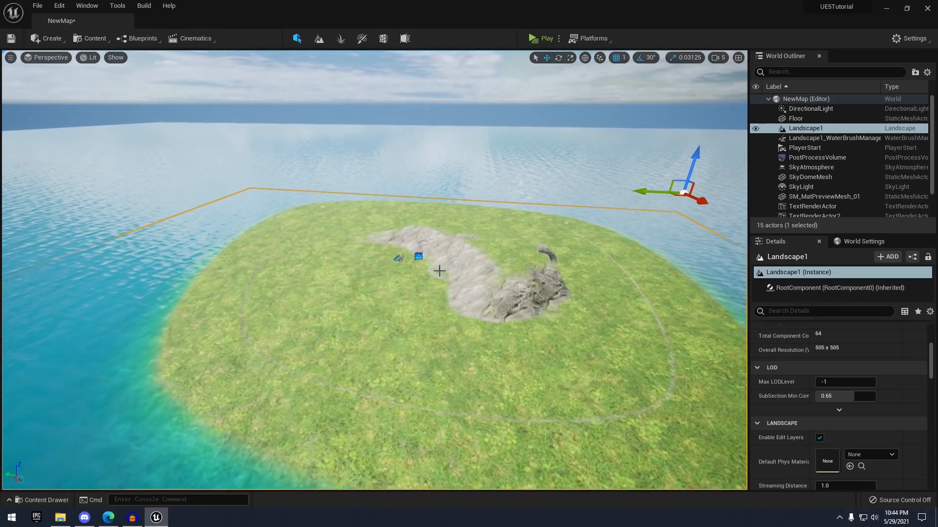
pyautogui.press('a')
pyautogui.moveTo(448, 302); pyautogui.dragTo(439, 325, button='right')
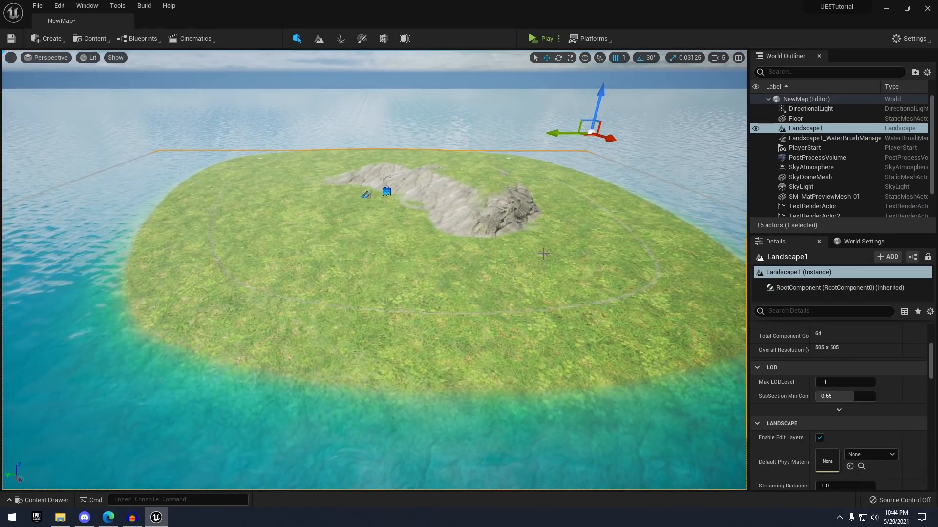
pyautogui.press('d')
pyautogui.moveTo(544, 254); pyautogui.dragTo(547, 252, button='right')
pyautogui.press('a')
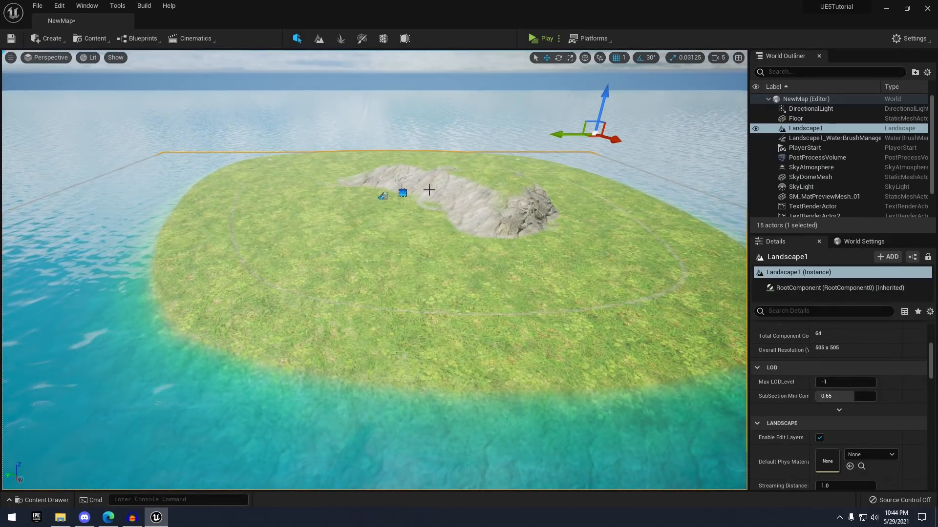
# Add an ocean spline point by pulling a copy of the near-left corner outward, extending the island into a pointed tip
pyautogui.click(403, 192)
pyautogui.moveTo(403, 193); pyautogui.dragTo(303, 210, button='right')
pyautogui.press('s')
pyautogui.press('w')
pyautogui.click(349, 218)
pyautogui.press('s')
pyautogui.moveTo(372, 222); pyautogui.dragTo(268, 170)
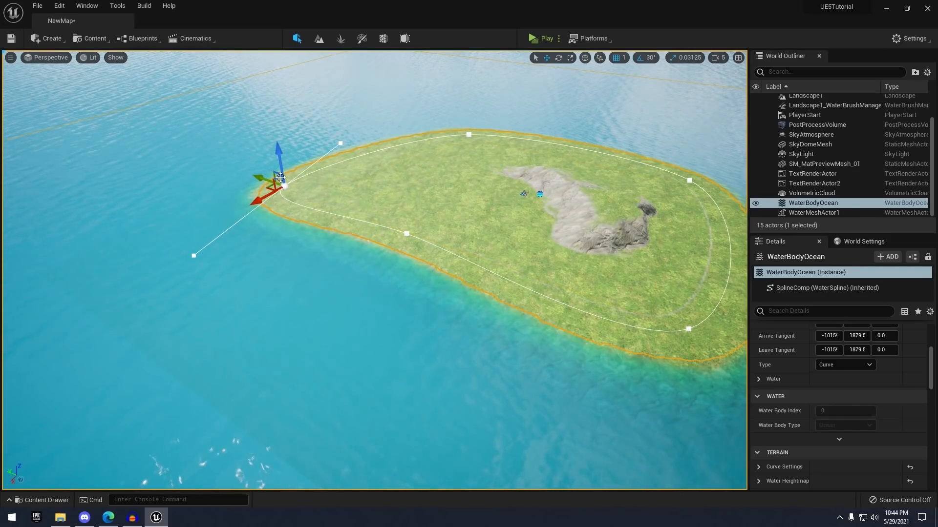
# Move the middle ocean spline point on the near coast inward to carve a bay into the island
pyautogui.press('a')
pyautogui.moveTo(330, 192); pyautogui.dragTo(520, 208, button='right')
pyautogui.click(514, 186)
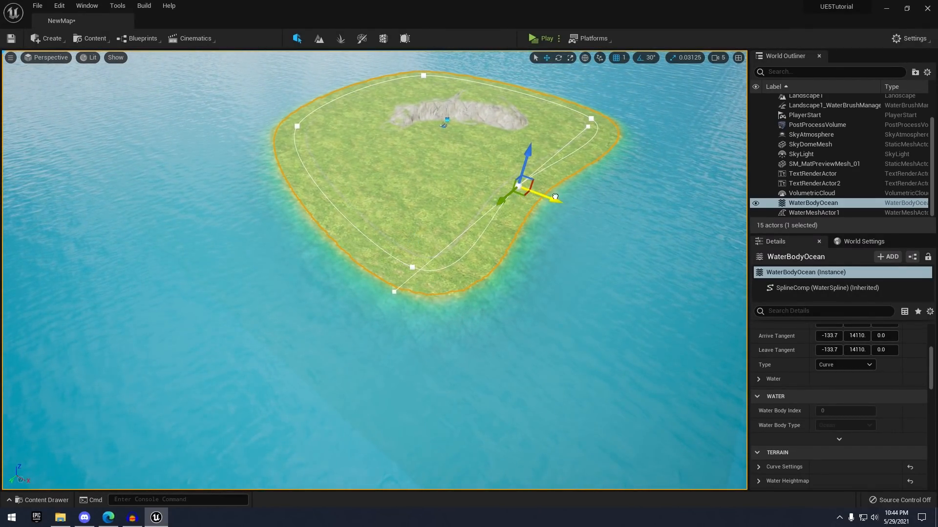
pyautogui.moveTo(555, 197); pyautogui.dragTo(357, 241)
# Pull the ocean spline point on the coast beside the rock formation inward to curve that shoreline
pyautogui.click(413, 268)
pyautogui.moveTo(420, 200); pyautogui.dragTo(312, 205, button='right')
pyautogui.press('d')
pyautogui.press('s')
pyautogui.moveTo(374, 269); pyautogui.dragTo(494, 264, button='right')
pyautogui.click(500, 253)
pyautogui.moveTo(499, 271); pyautogui.dragTo(451, 288)
pyautogui.moveTo(459, 289); pyautogui.dragTo(507, 303, button='right')
pyautogui.moveTo(371, 261); pyautogui.dragTo(381, 261)
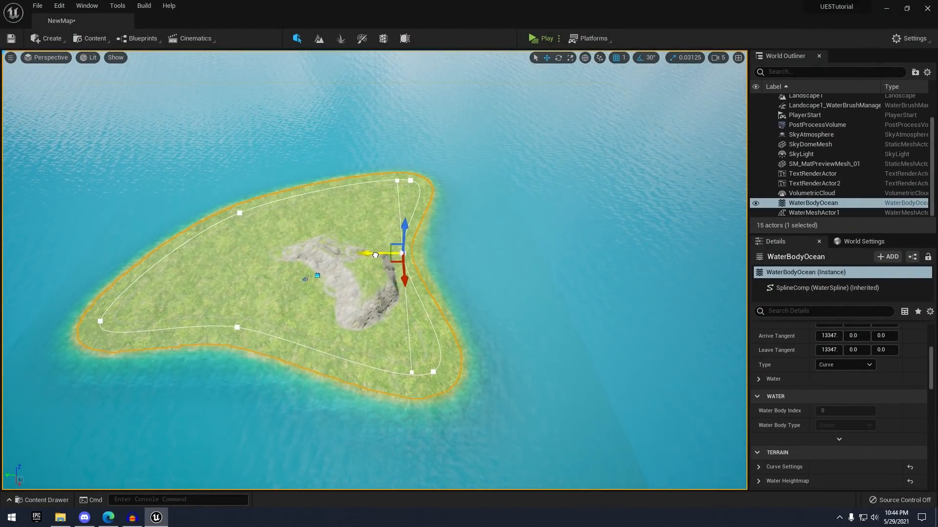
# Select the ocean's spline point on the far coast and pull it inward toward the island's center
pyautogui.moveTo(395, 285); pyautogui.dragTo(322, 283, button='right')
pyautogui.press('w')
pyautogui.click(304, 200)
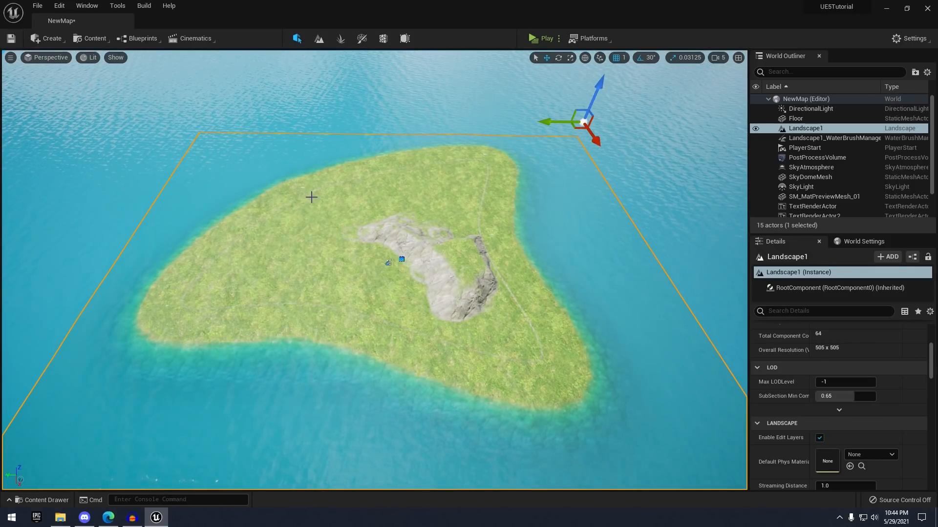
pyautogui.click(307, 197)
pyautogui.click(299, 198)
pyautogui.moveTo(300, 223); pyautogui.dragTo(295, 240)
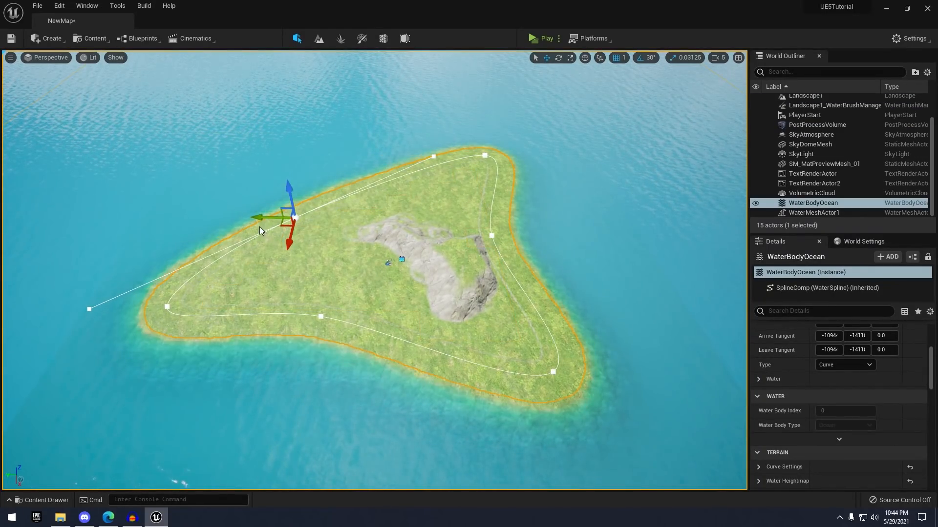
# Add another ocean spline point on the far coast and adjust its tangent to form an inlet there
pyautogui.moveTo(273, 224); pyautogui.dragTo(305, 223, button='right')
pyautogui.moveTo(243, 253); pyautogui.dragTo(294, 205)
pyautogui.moveTo(294, 206); pyautogui.dragTo(322, 206, button='right')
pyautogui.moveTo(296, 206); pyautogui.dragTo(300, 217)
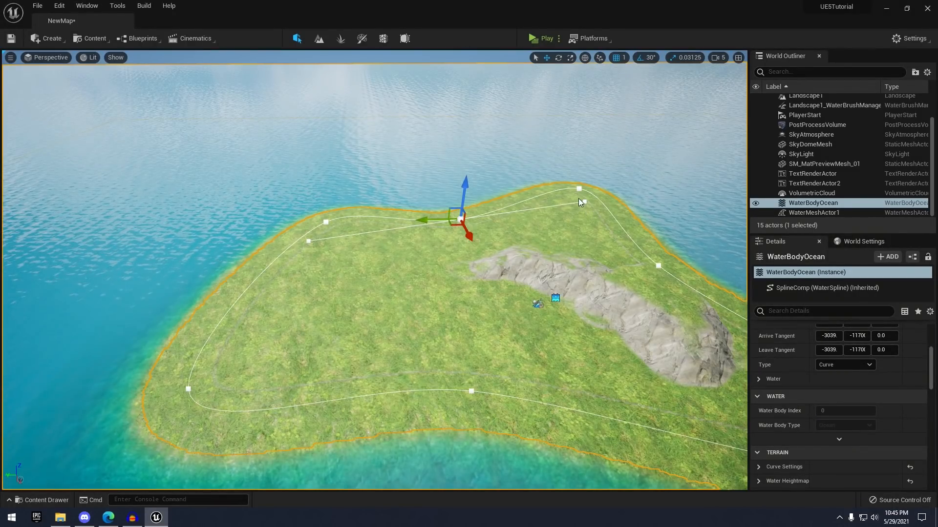
pyautogui.moveTo(457, 229); pyautogui.dragTo(468, 173)
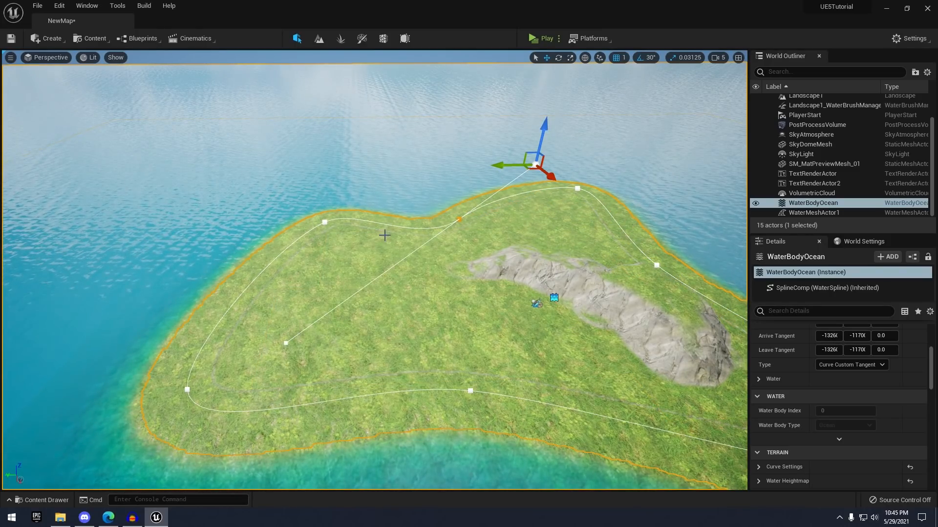
# Switch the landscape to painting and assign Sand_LayerInfo to the Sand target layer
pyautogui.click(487, 245)
pyautogui.press('f')
pyautogui.moveTo(507, 252); pyautogui.dragTo(452, 301, button='right')
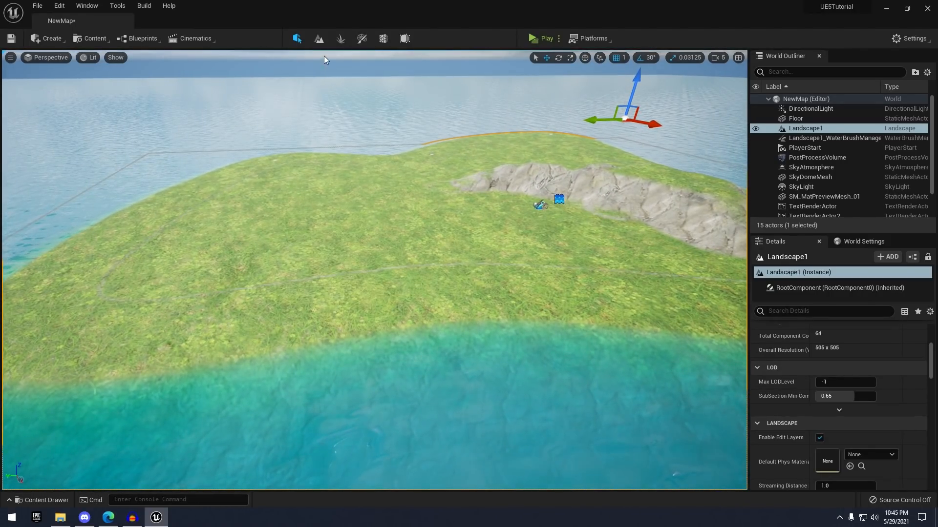
pyautogui.click(317, 40)
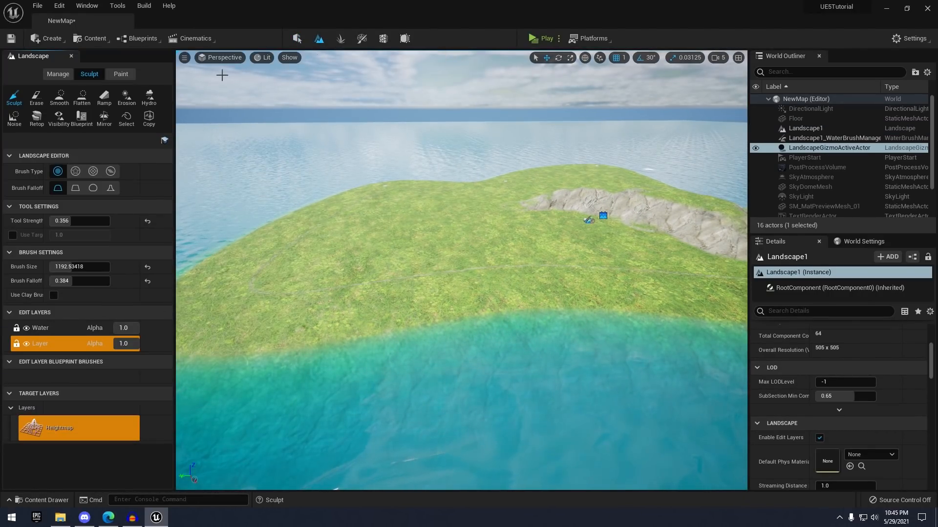
pyautogui.click(120, 74)
pyautogui.moveTo(310, 146); pyautogui.dragTo(308, 163, button='right')
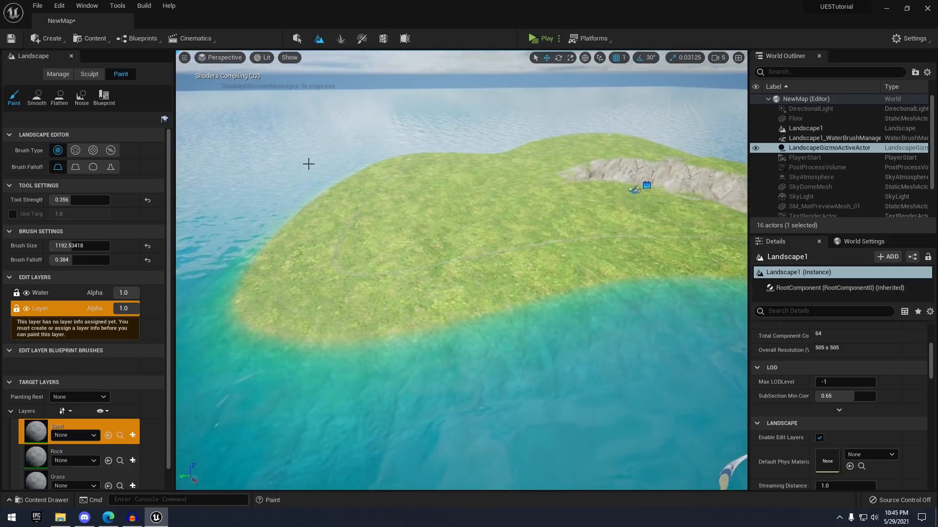
pyautogui.click(78, 437)
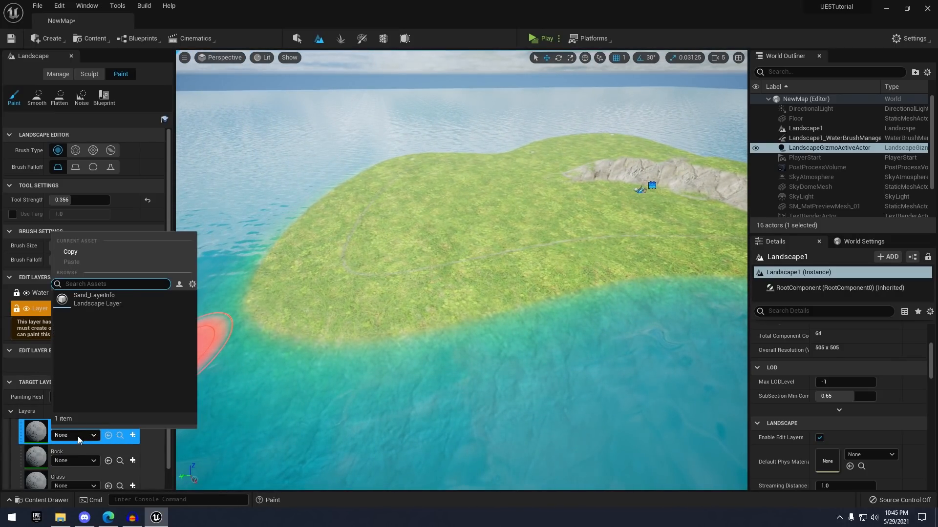
pyautogui.click(110, 301)
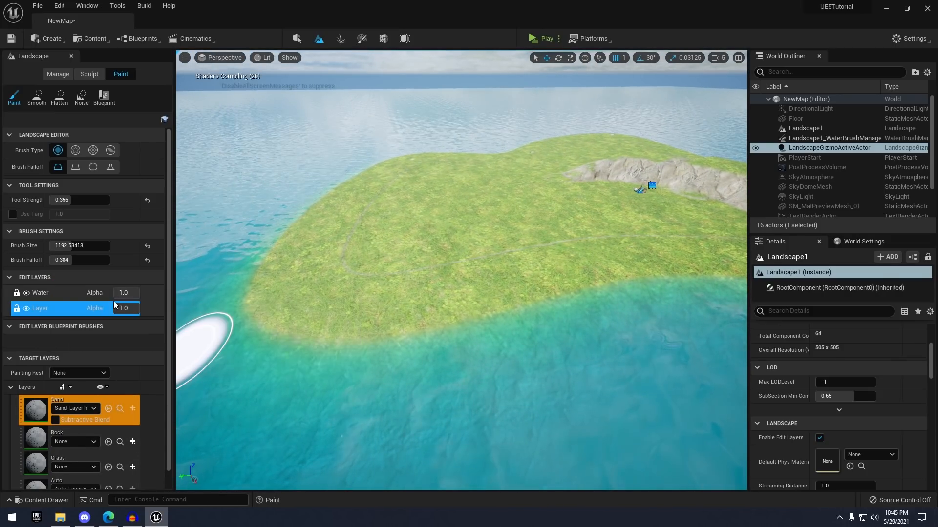
# Paint the Sand layer along the shoreline around the island's near rounded end
pyautogui.moveTo(324, 318); pyautogui.dragTo(466, 410, button='right')
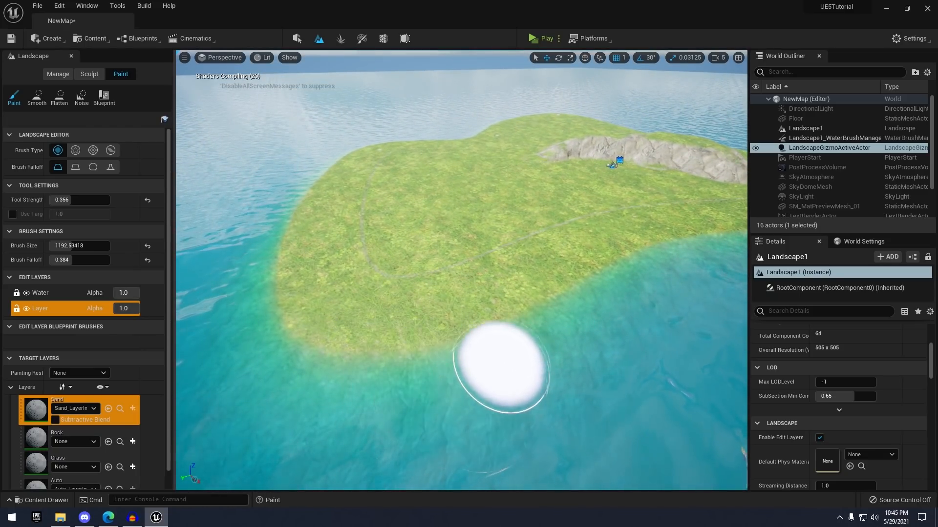
pyautogui.moveTo(500, 360); pyautogui.dragTo(536, 404, button='right')
pyautogui.click(536, 404)
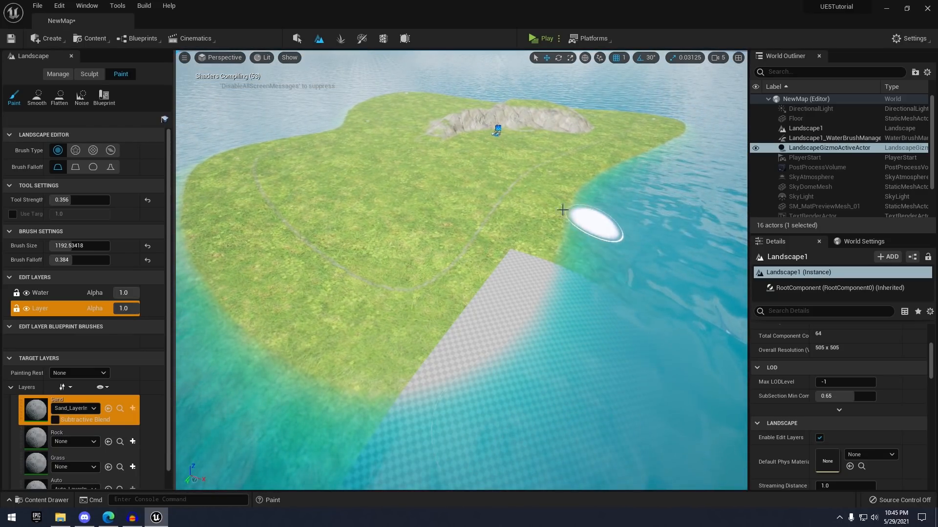
pyautogui.moveTo(584, 303)
pyautogui.mouseDown(button='right')
pyautogui.moveTo(599, 342)
pyautogui.moveTo(563, 326)
pyautogui.mouseUp(button='right')
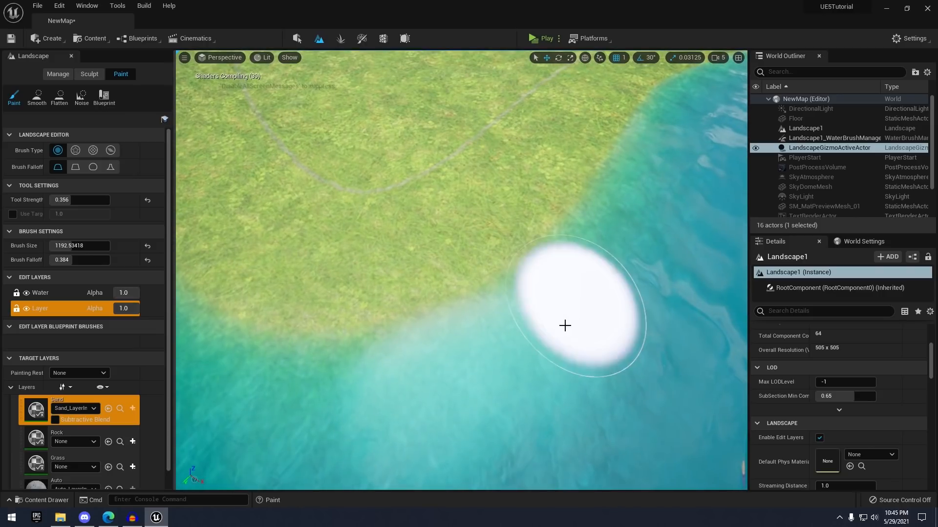
pyautogui.moveTo(563, 327)
pyautogui.mouseDown()
pyautogui.moveTo(458, 379)
pyautogui.moveTo(311, 399)
pyautogui.moveTo(568, 330)
pyautogui.moveTo(396, 379)
pyautogui.moveTo(459, 350)
pyautogui.moveTo(383, 358)
pyautogui.mouseUp()
pyautogui.moveTo(383, 358); pyautogui.dragTo(417, 367, button='right')
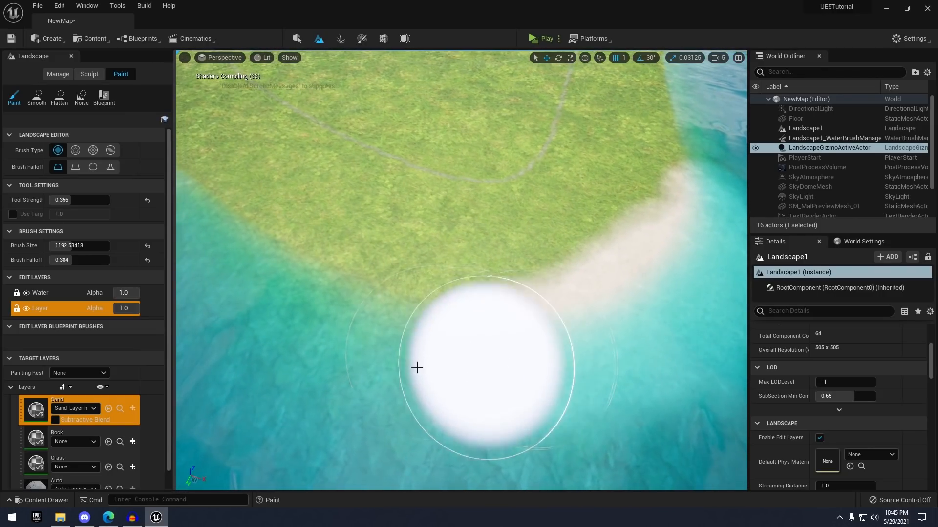
pyautogui.moveTo(416, 366)
pyautogui.mouseDown()
pyautogui.moveTo(300, 360)
pyautogui.moveTo(343, 322)
pyautogui.mouseUp()
pyautogui.moveTo(343, 323)
pyautogui.mouseDown(button='right')
pyautogui.moveTo(270, 279)
pyautogui.moveTo(329, 368)
pyautogui.mouseUp(button='right')
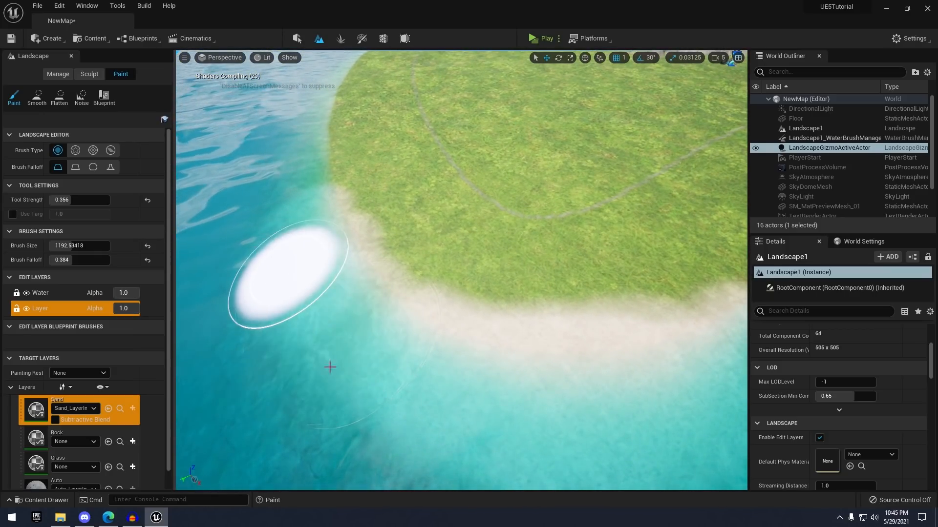
# Set the brush size to about 2497.58 and paint Sand along the adjoining bay's shoreline
pyautogui.moveTo(308, 335); pyautogui.dragTo(236, 316, button='right')
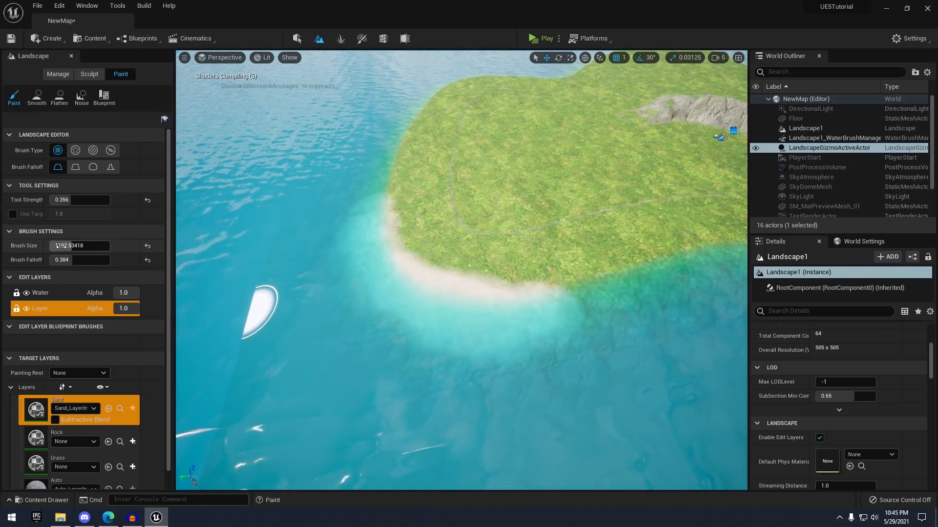
pyautogui.moveTo(74, 246); pyautogui.dragTo(89, 246)
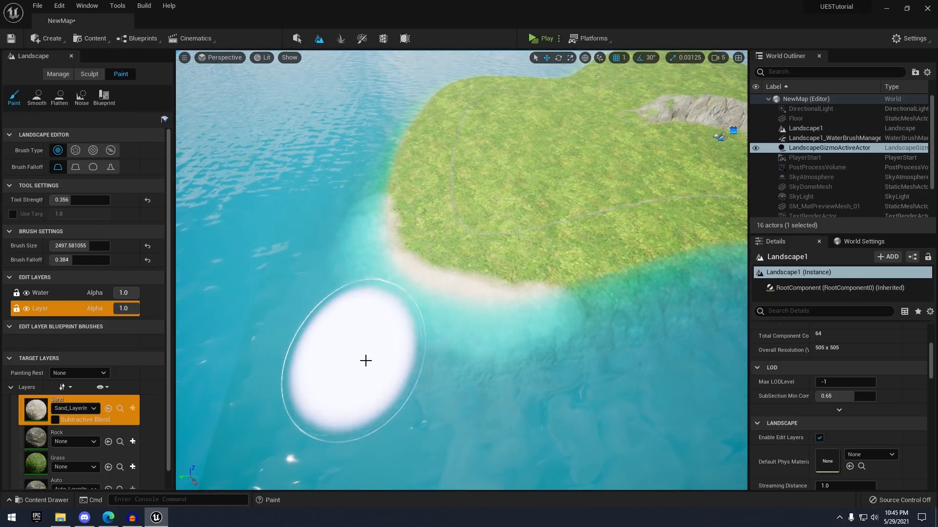
pyautogui.moveTo(398, 407); pyautogui.dragTo(360, 371, button='right')
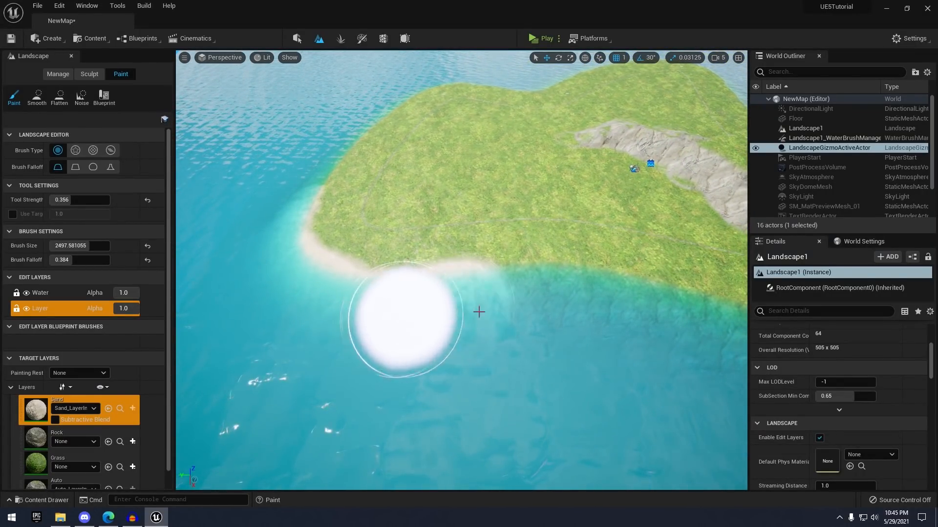
pyautogui.moveTo(606, 326); pyautogui.dragTo(693, 318, button='right')
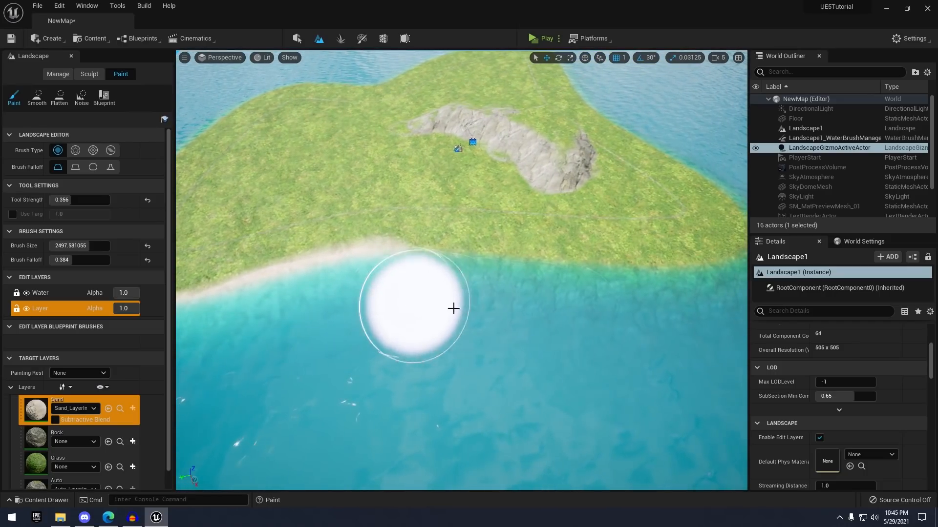
pyautogui.moveTo(444, 288)
pyautogui.mouseDown()
pyautogui.moveTo(592, 287)
pyautogui.moveTo(581, 298)
pyautogui.mouseUp()
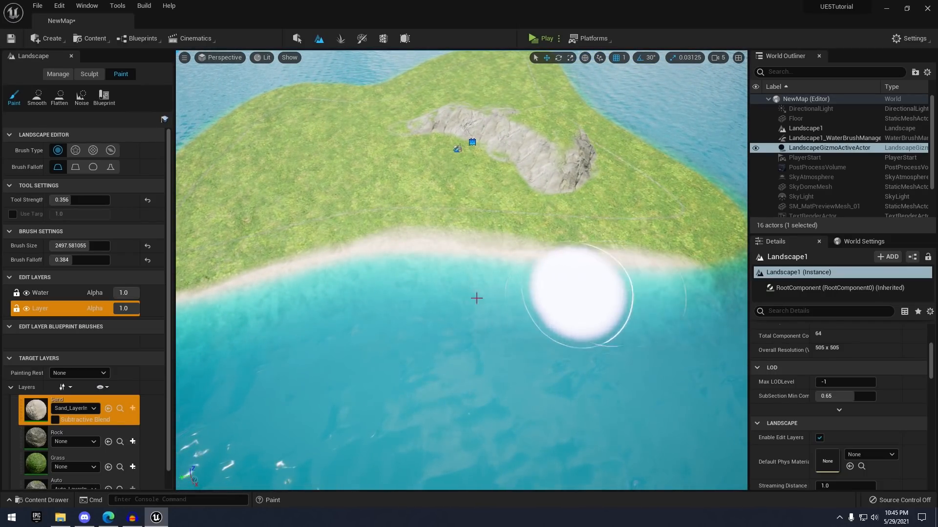
# Continue painting Sand along the remaining coast until the beach encircles the whole island
pyautogui.scroll(-6, 497, 286)
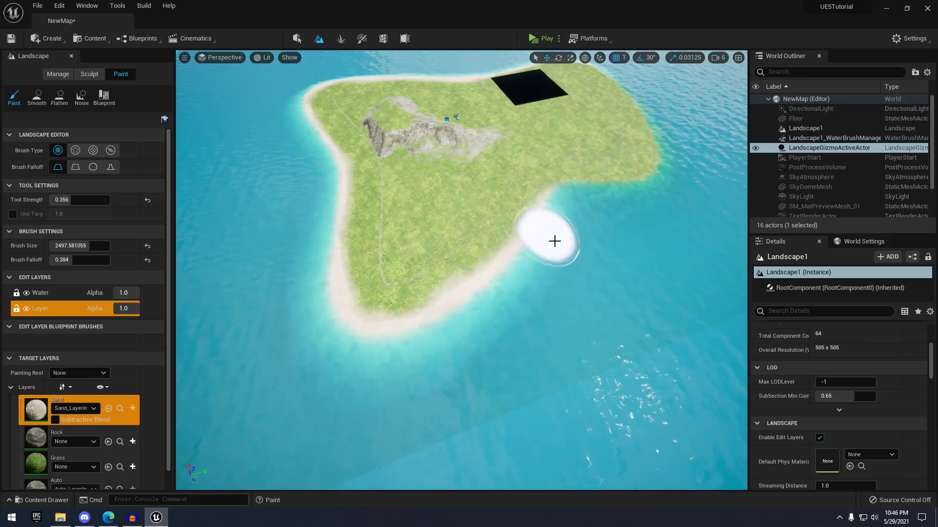
pyautogui.moveTo(555, 240); pyautogui.dragTo(380, 296, button='right')
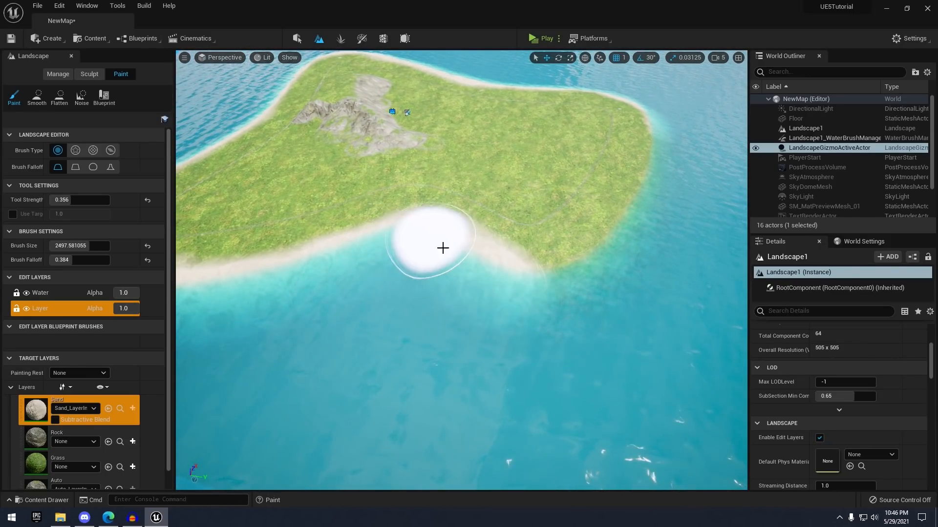
pyautogui.moveTo(626, 270); pyautogui.dragTo(655, 206)
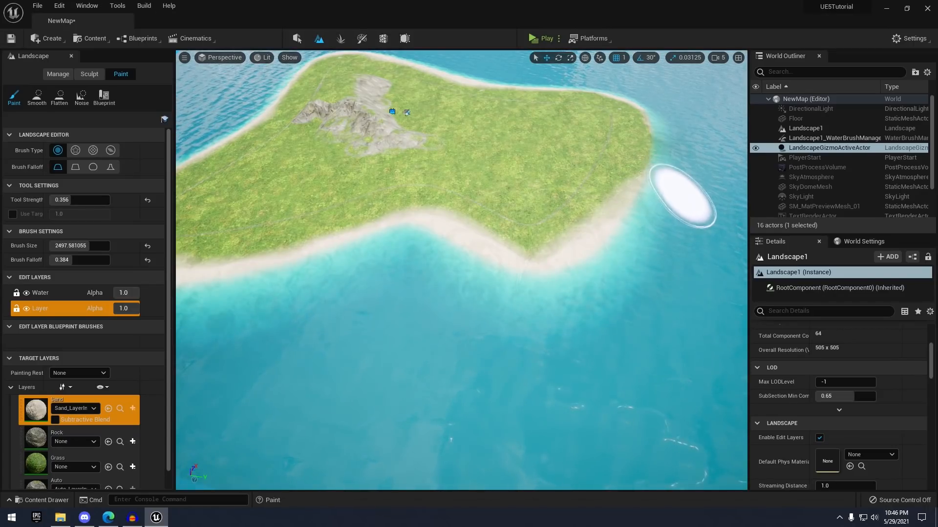
pyautogui.moveTo(682, 195)
pyautogui.mouseDown(button='right')
pyautogui.moveTo(550, 287)
pyautogui.moveTo(508, 298)
pyautogui.mouseUp(button='right')
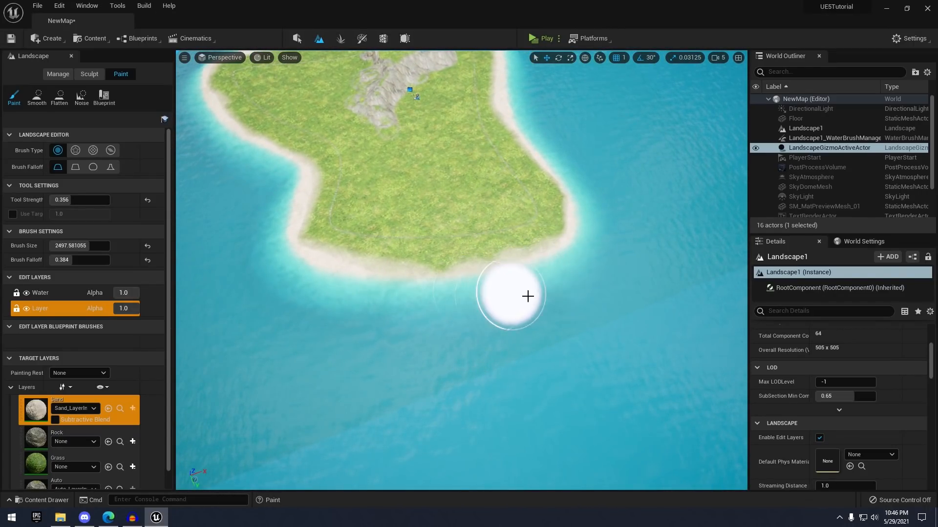
pyautogui.moveTo(637, 283); pyautogui.dragTo(575, 268, button='right')
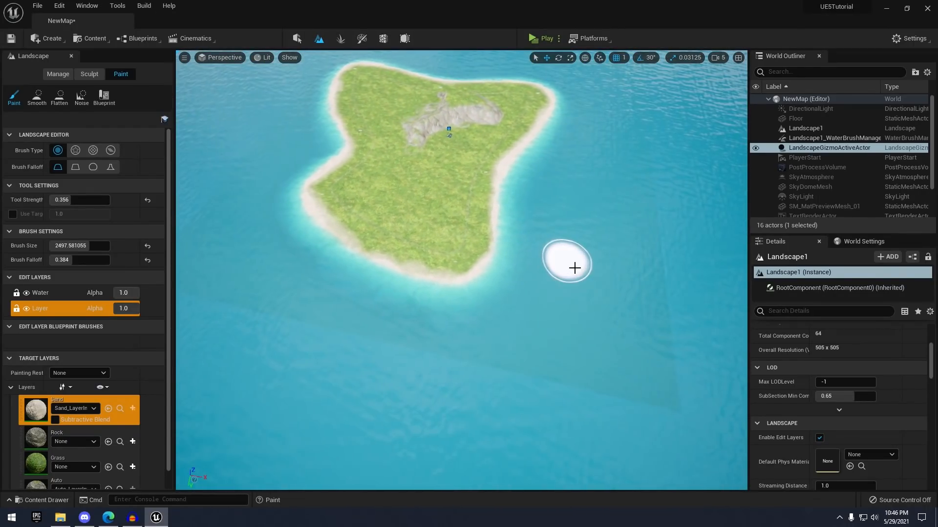
# Enlarge the brush size to about 5591.52 and paint Sand over the underwater landscape surrounding the island
pyautogui.moveTo(78, 245); pyautogui.dragTo(100, 246)
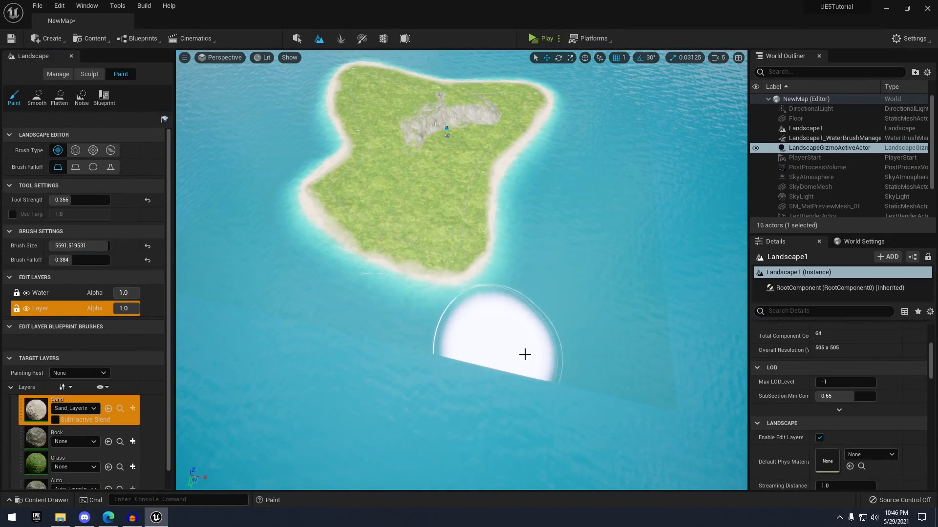
pyautogui.moveTo(555, 201); pyautogui.dragTo(506, 258, button='right')
pyautogui.moveTo(508, 288)
pyautogui.mouseDown()
pyautogui.moveTo(653, 281)
pyautogui.moveTo(491, 283)
pyautogui.moveTo(603, 292)
pyautogui.mouseUp()
pyautogui.moveTo(636, 293); pyautogui.dragTo(490, 404, button='right')
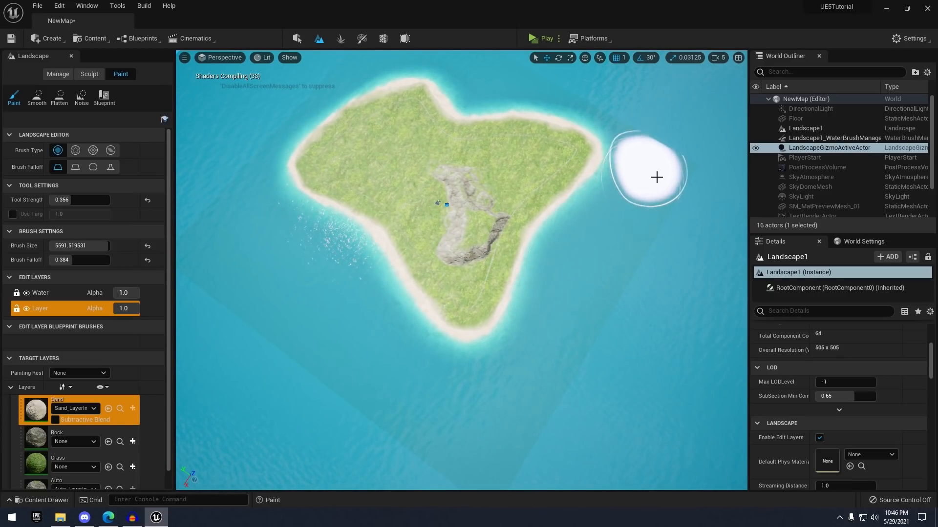
pyautogui.moveTo(655, 178)
pyautogui.mouseDown(button='right')
pyautogui.moveTo(635, 210)
pyautogui.moveTo(547, 195)
pyautogui.moveTo(643, 262)
pyautogui.mouseUp(button='right')
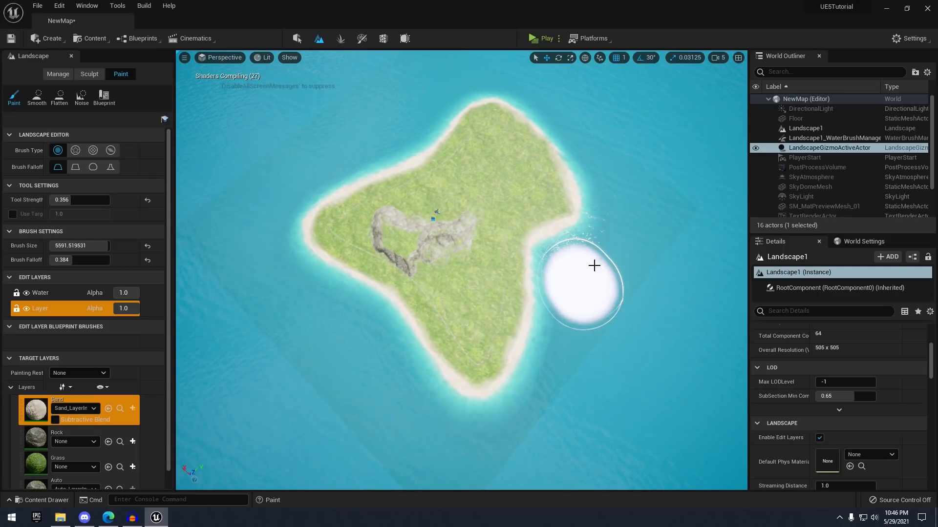
pyautogui.moveTo(579, 268); pyautogui.dragTo(557, 228, button='right')
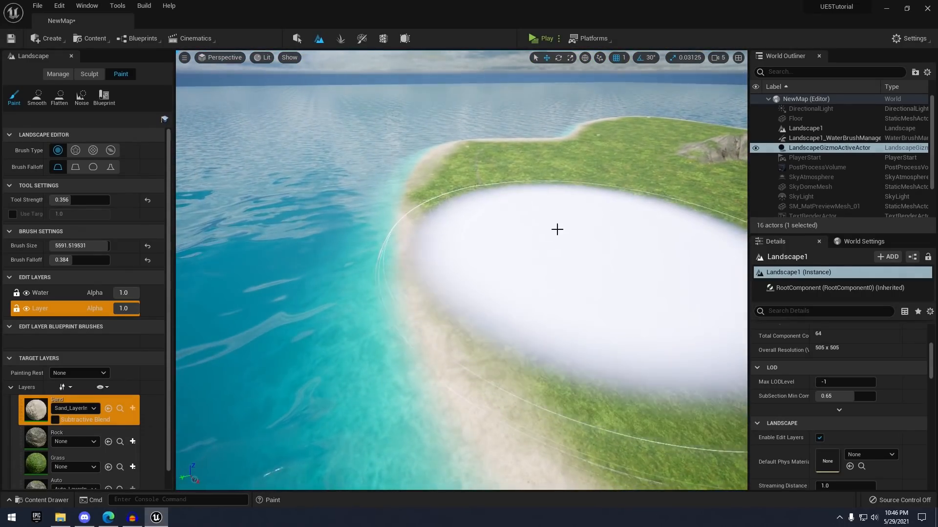
# Set the brush size to about 1283.45 and falloff to 0.816, and widen the sand beach at the island's near end
pyautogui.moveTo(86, 247); pyautogui.dragTo(49, 246)
pyautogui.moveTo(520, 263); pyautogui.dragTo(500, 264, button='right')
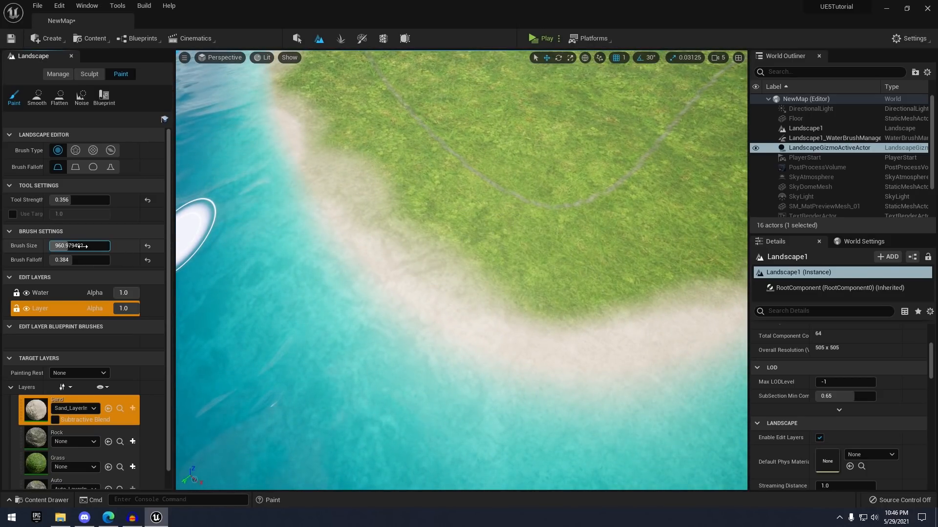
pyautogui.scroll(-1, 80, 286)
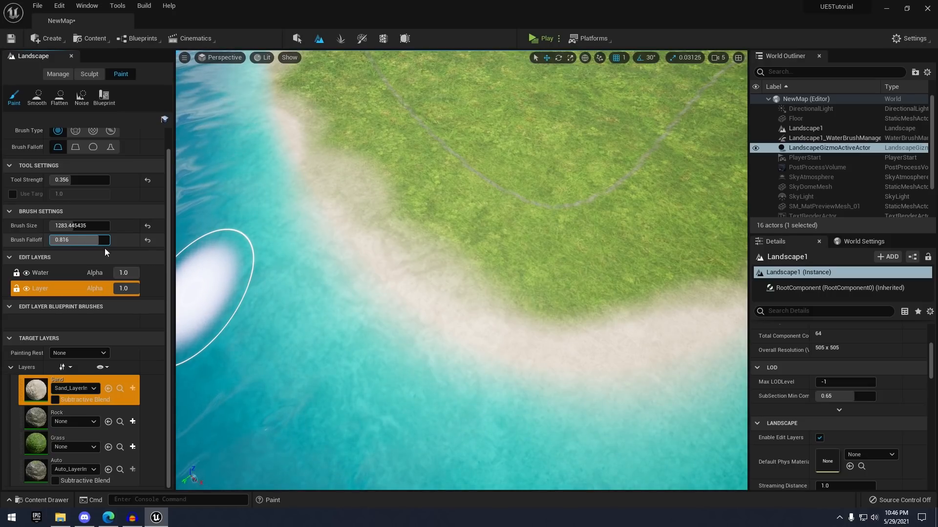
pyautogui.moveTo(467, 264)
pyautogui.mouseDown()
pyautogui.moveTo(460, 247)
pyautogui.moveTo(511, 278)
pyautogui.moveTo(453, 256)
pyautogui.mouseUp()
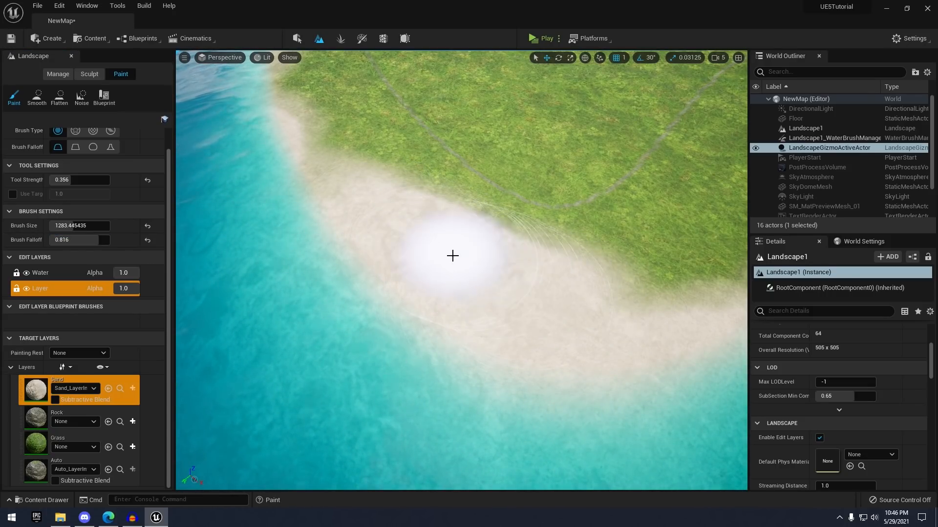
pyautogui.moveTo(600, 296)
pyautogui.mouseDown(button='right')
pyautogui.moveTo(428, 352)
pyautogui.moveTo(356, 351)
pyautogui.moveTo(452, 349)
pyautogui.mouseUp(button='right')
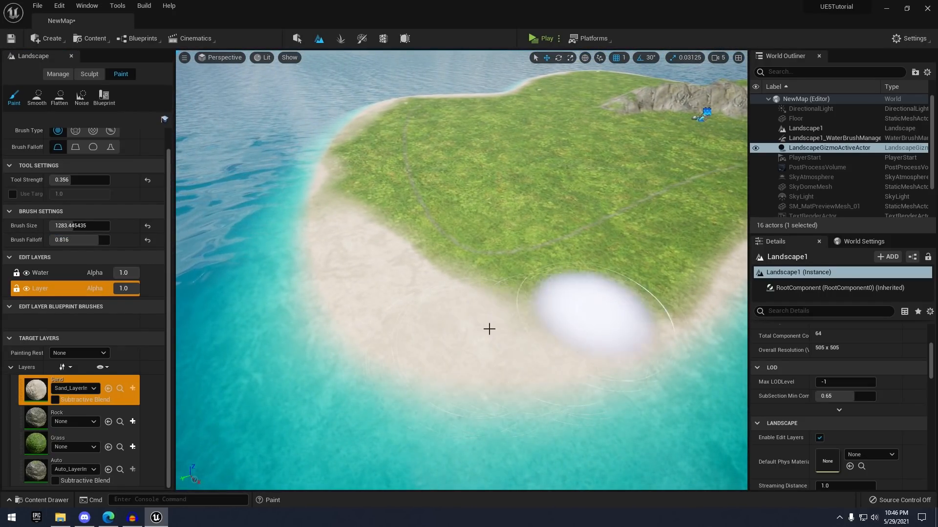
# Paint Sand along the inner edge of the remaining coastline to widen the beach around the whole island
pyautogui.moveTo(569, 339)
pyautogui.mouseDown(button='right')
pyautogui.moveTo(661, 285)
pyautogui.moveTo(452, 318)
pyautogui.mouseUp(button='right')
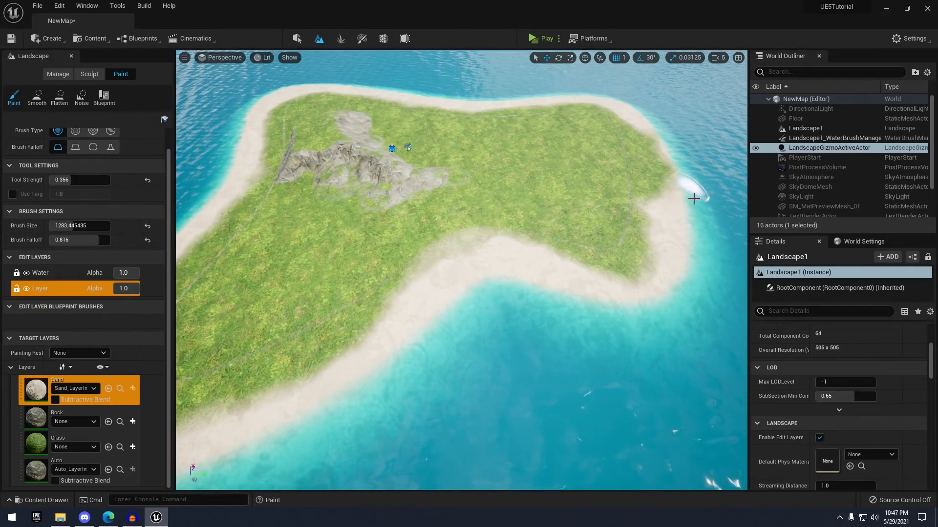
pyautogui.moveTo(694, 198); pyautogui.dragTo(603, 211, button='right')
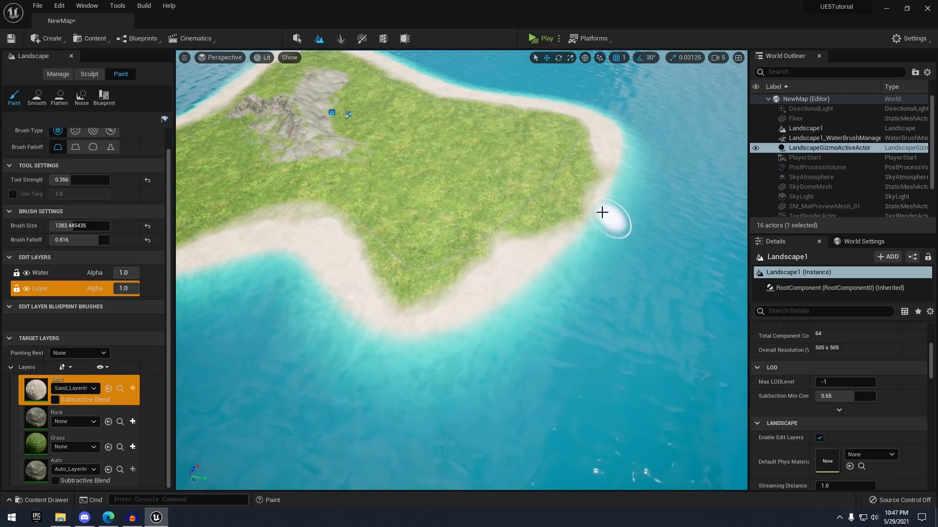
pyautogui.moveTo(618, 140); pyautogui.dragTo(491, 131, button='right')
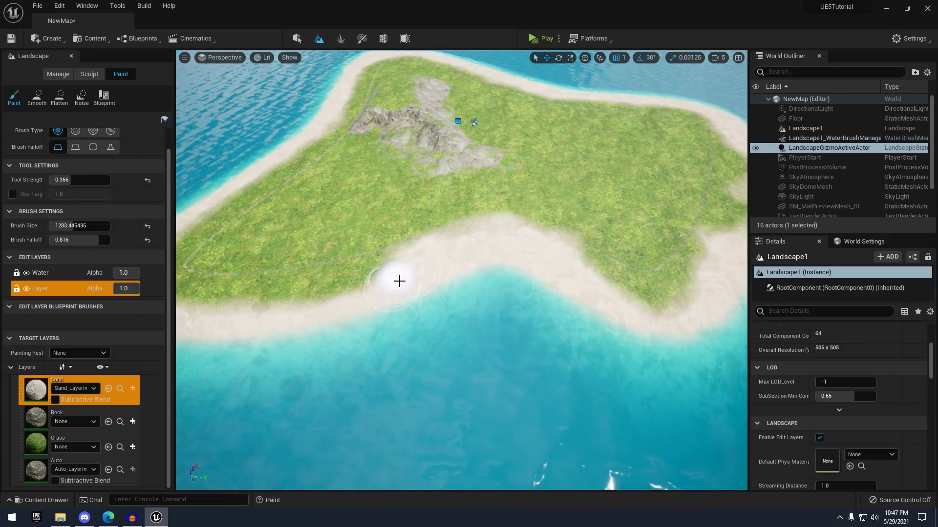
pyautogui.moveTo(333, 314); pyautogui.dragTo(522, 342, button='right')
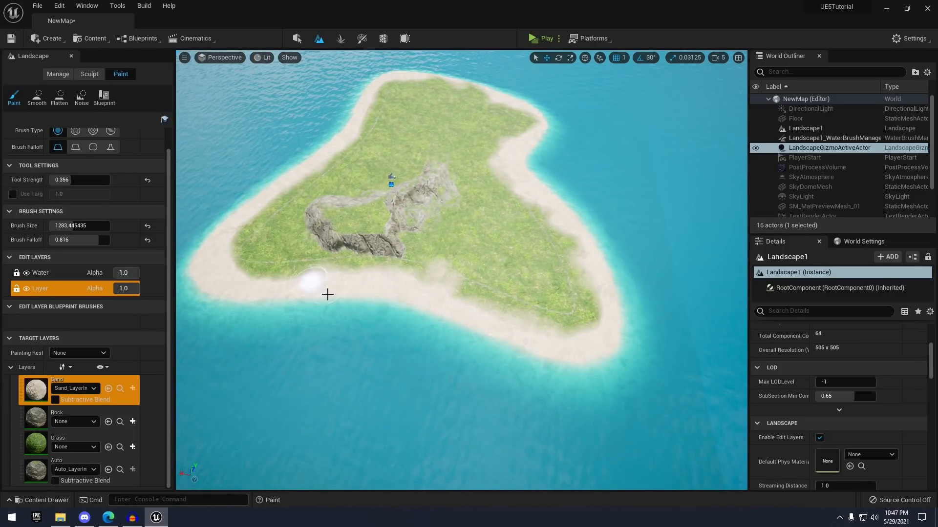
pyautogui.moveTo(328, 295); pyautogui.dragTo(472, 385, button='right')
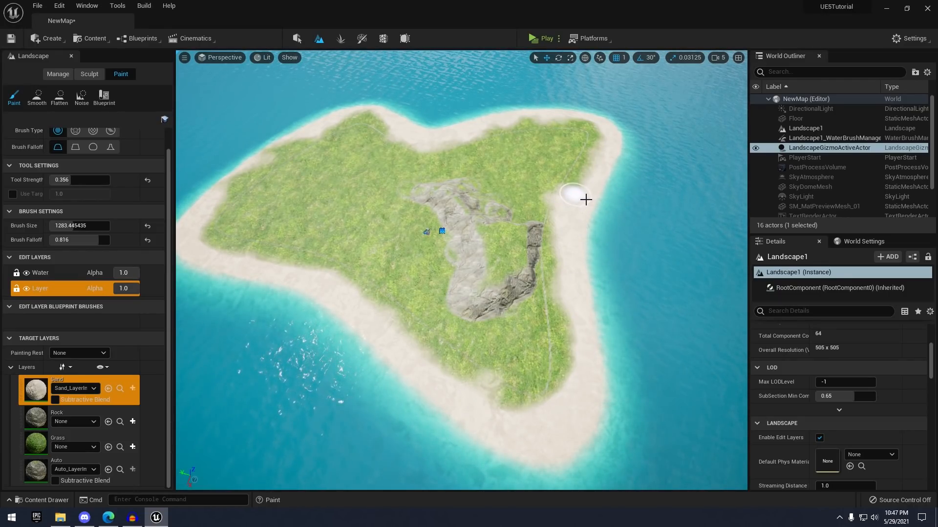
pyautogui.moveTo(586, 199); pyautogui.dragTo(523, 350, button='right')
pyautogui.moveTo(593, 351); pyautogui.dragTo(640, 244, button='right')
pyautogui.press('w')
pyautogui.press('s')
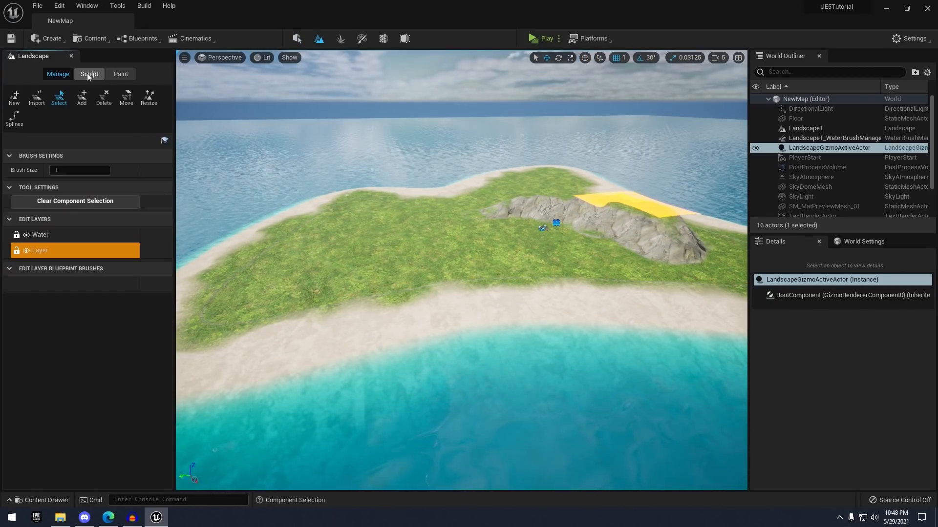
# Switch to sculpting with a brush size of about 1850.73 and raise the first hills on the grassy area beside the existing rocks
pyautogui.click(89, 74)
pyautogui.moveTo(394, 220); pyautogui.dragTo(371, 234, button='right')
pyautogui.press('w')
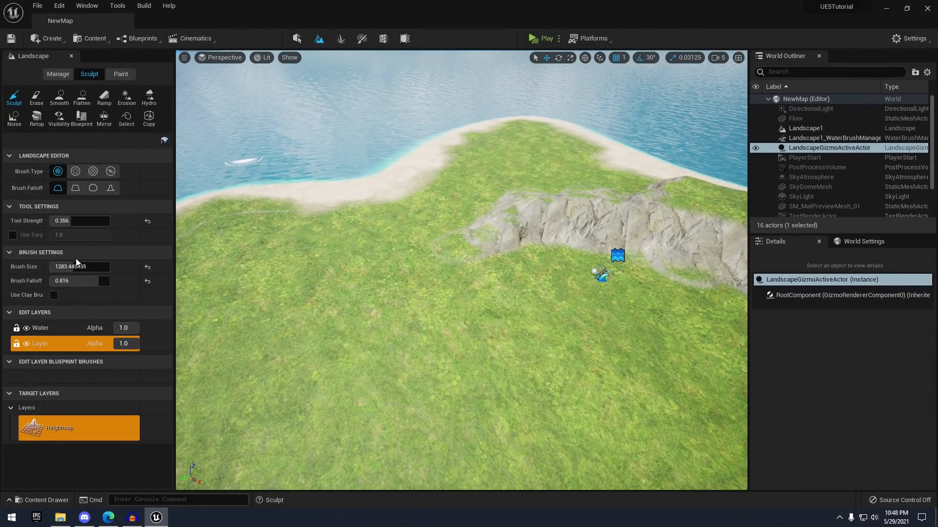
pyautogui.moveTo(80, 267); pyautogui.dragTo(81, 267)
pyautogui.moveTo(415, 274); pyautogui.dragTo(372, 276, button='right')
pyautogui.press('s')
pyautogui.moveTo(415, 276); pyautogui.dragTo(393, 290)
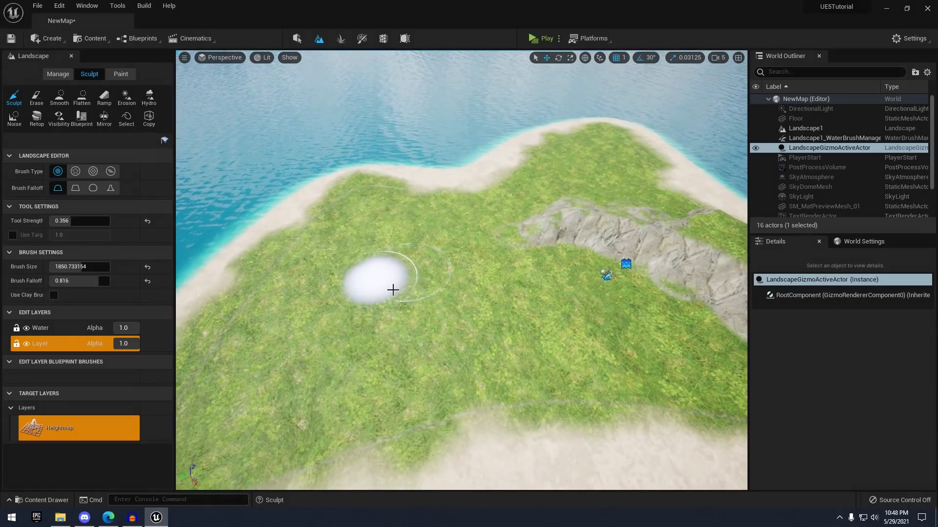
pyautogui.moveTo(534, 249); pyautogui.dragTo(586, 257, button='right')
pyautogui.press('a')
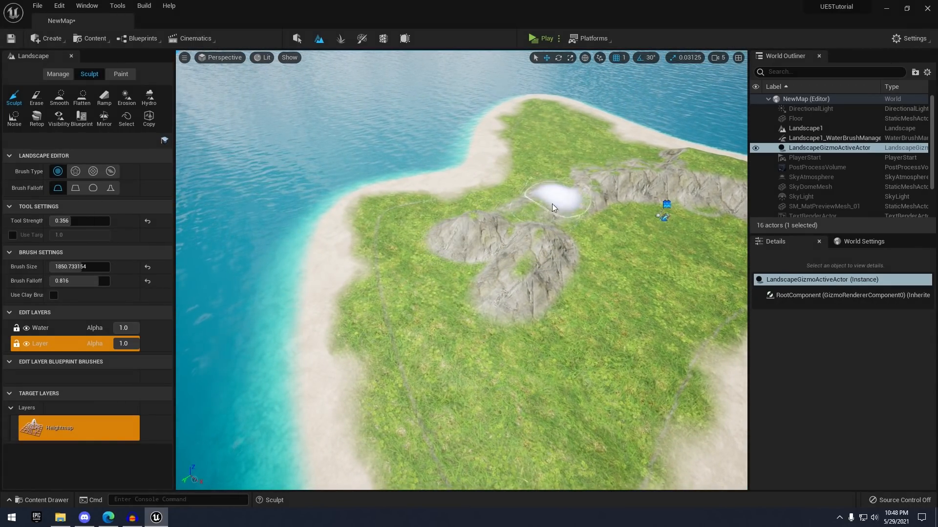
# Sculpt further rocky ridges across the island's interior, extending them from the new hills past the existing cliff
pyautogui.moveTo(567, 257); pyautogui.dragTo(519, 269, button='right')
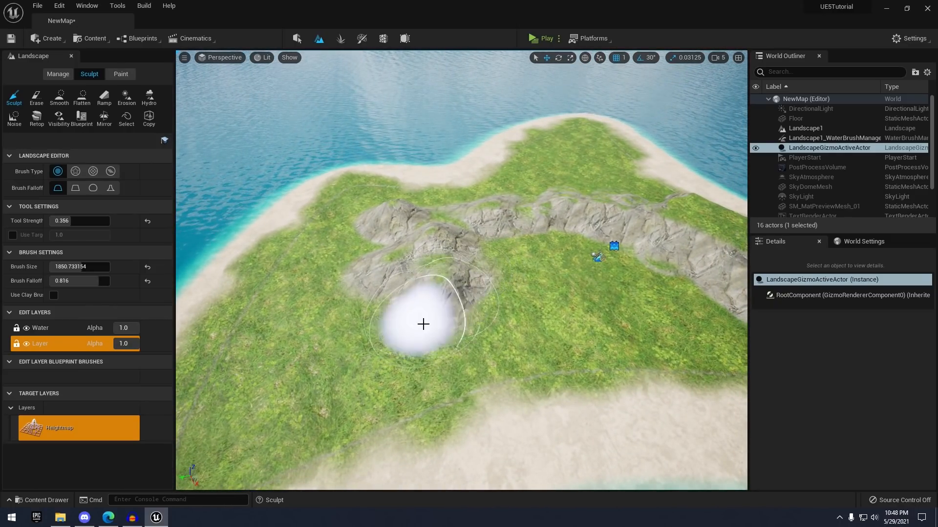
pyautogui.moveTo(423, 324); pyautogui.dragTo(477, 285, button='right')
pyautogui.moveTo(435, 254); pyautogui.dragTo(550, 181, button='right')
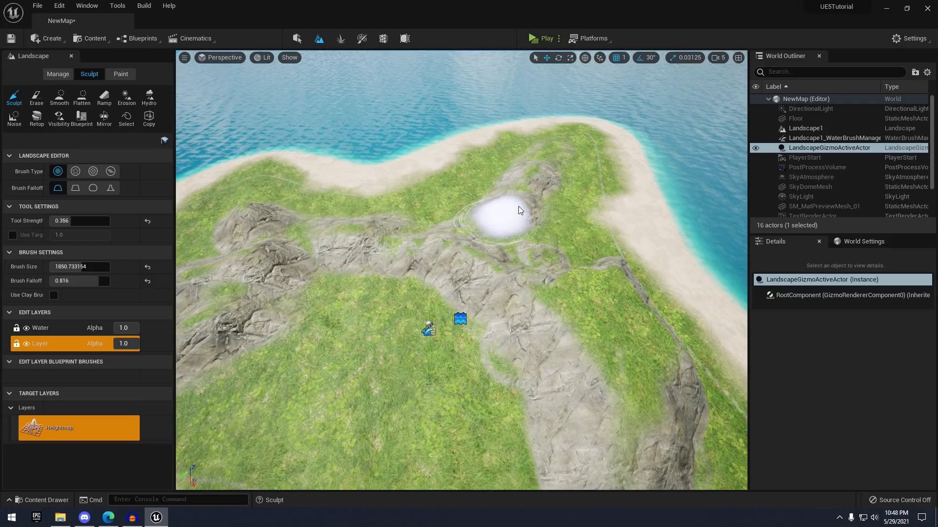
pyautogui.moveTo(519, 210)
pyautogui.mouseDown(button='right')
pyautogui.moveTo(469, 230)
pyautogui.moveTo(508, 205)
pyautogui.moveTo(484, 274)
pyautogui.moveTo(397, 303)
pyautogui.mouseUp(button='right')
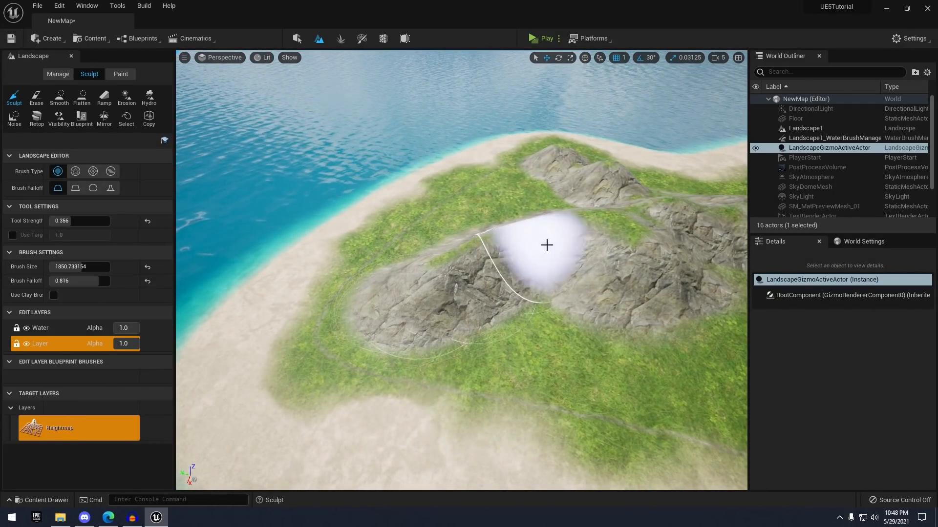
pyautogui.moveTo(546, 245); pyautogui.dragTo(523, 241, button='right')
pyautogui.moveTo(589, 249)
pyautogui.mouseDown(button='right')
pyautogui.moveTo(543, 267)
pyautogui.moveTo(586, 312)
pyautogui.moveTo(605, 293)
pyautogui.moveTo(592, 287)
pyautogui.mouseUp(button='right')
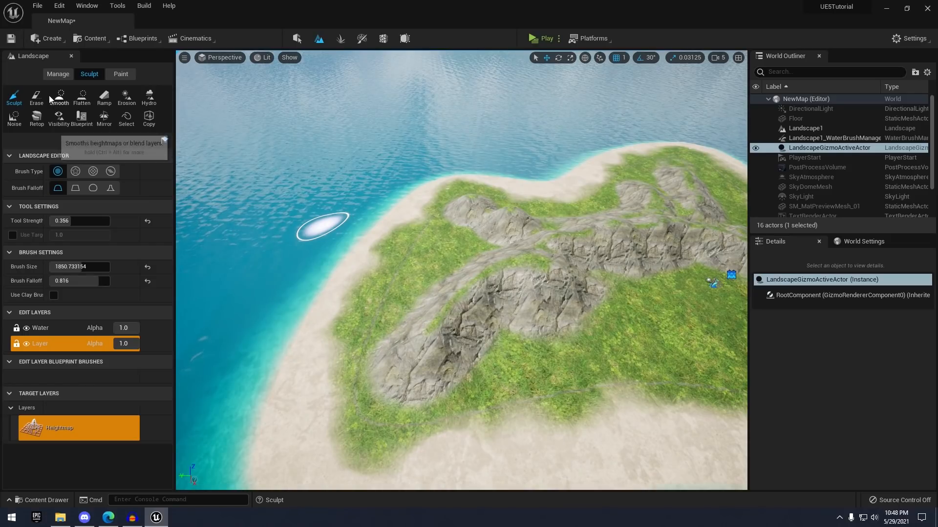
# Apply the Erosion tool to the sculpted ridges with a brush size of about 2684.42 and a falloff of 0.976
pyautogui.click(60, 98)
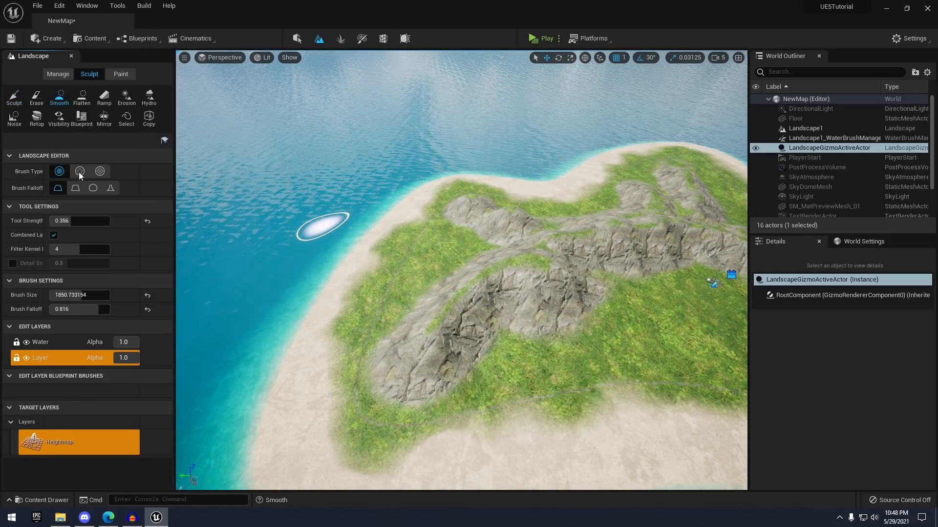
pyautogui.click(124, 99)
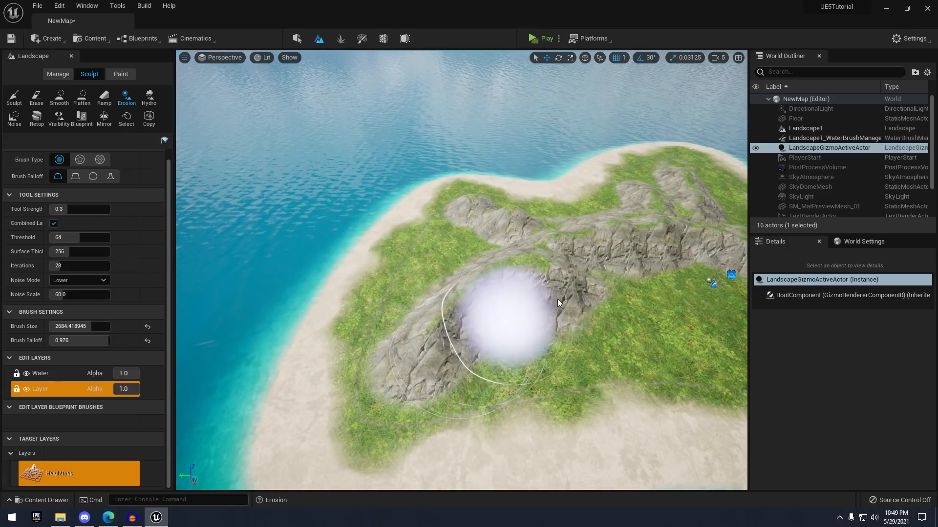
pyautogui.moveTo(586, 293); pyautogui.dragTo(475, 257, button='right')
pyautogui.moveTo(605, 212)
pyautogui.mouseDown(button='right')
pyautogui.moveTo(586, 232)
pyautogui.moveTo(535, 250)
pyautogui.moveTo(414, 259)
pyautogui.mouseUp(button='right')
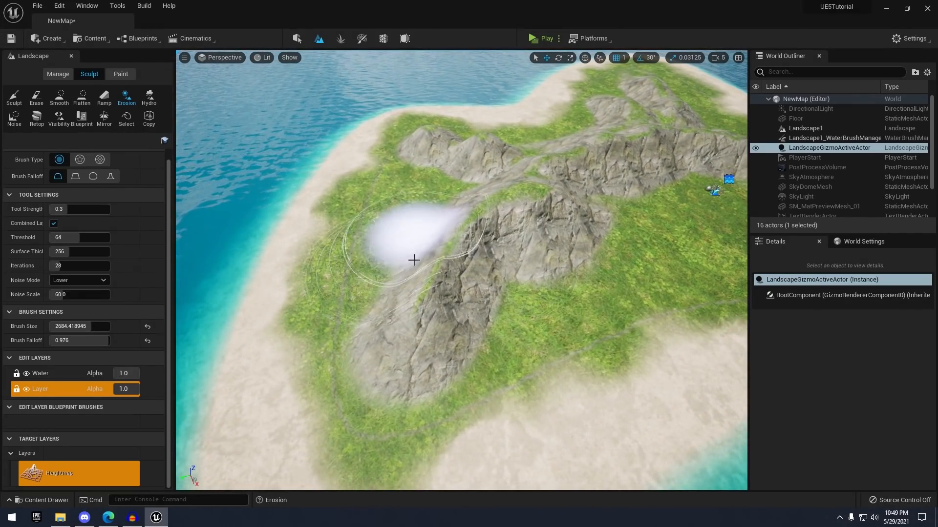
pyautogui.moveTo(474, 164); pyautogui.dragTo(492, 203, button='right')
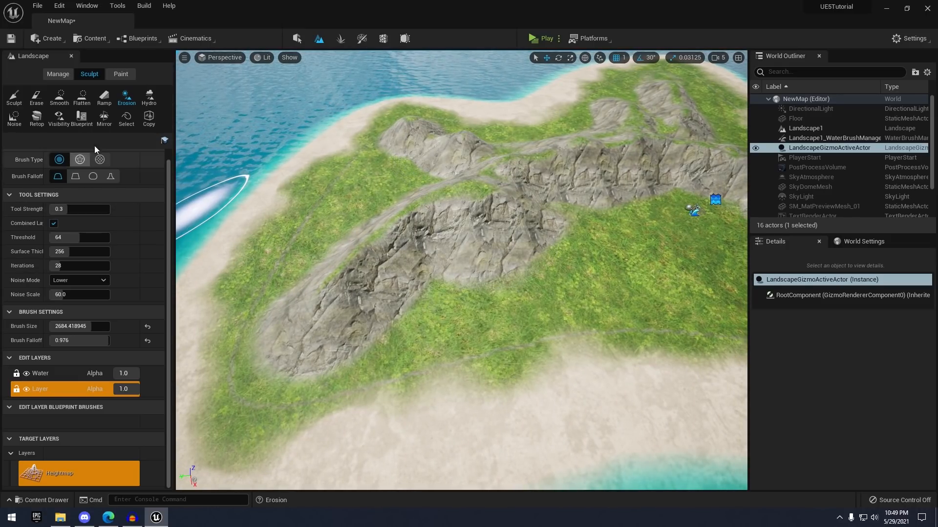
# Flatten the tops of the ridges into grassy plateaus using the Flatten tool with a brush size of about 1222.58
pyautogui.click(82, 97)
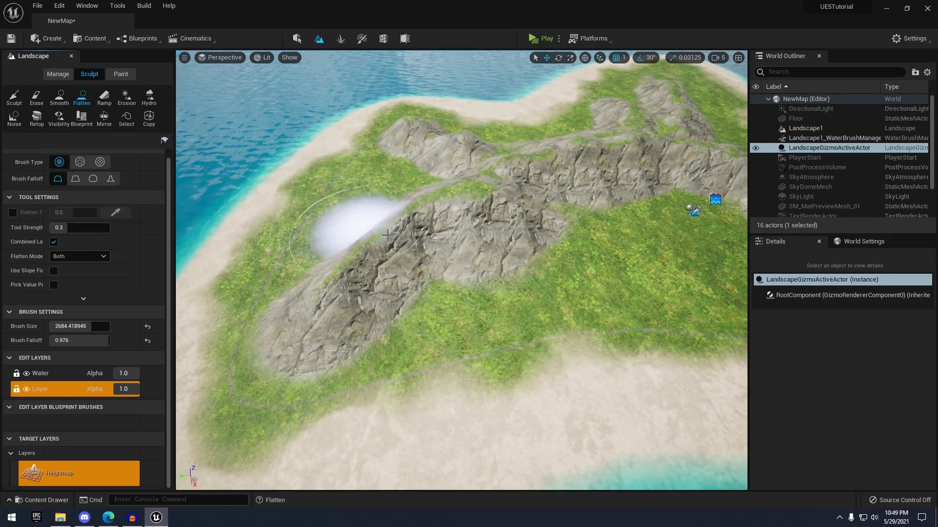
pyautogui.moveTo(400, 257); pyautogui.dragTo(342, 257, button='right')
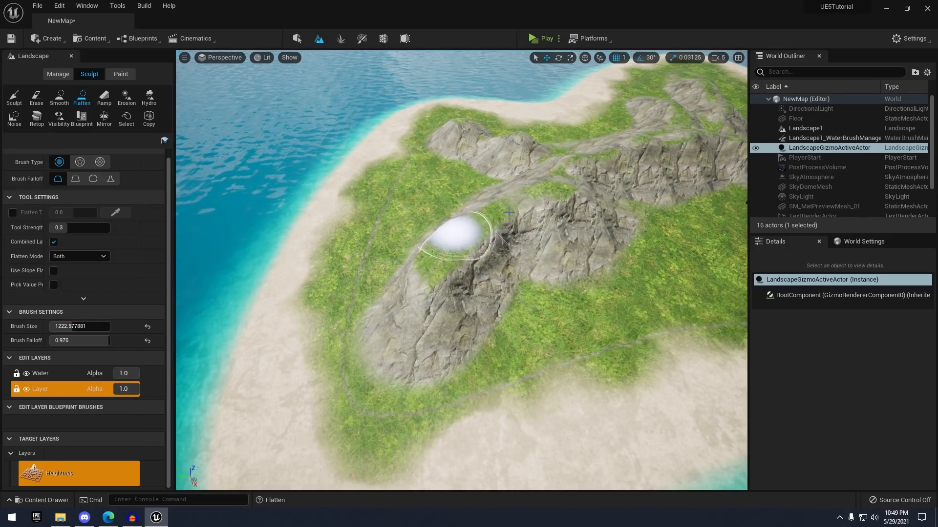
pyautogui.moveTo(562, 177); pyautogui.dragTo(448, 212, button='right')
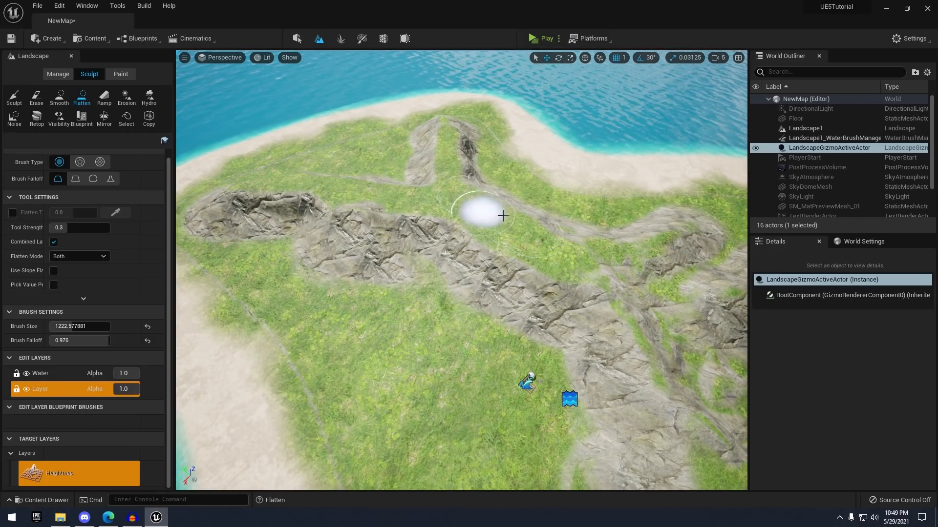
pyautogui.moveTo(503, 216); pyautogui.dragTo(473, 223, button='right')
pyautogui.moveTo(558, 189); pyautogui.dragTo(511, 284, button='right')
pyautogui.moveTo(437, 304); pyautogui.dragTo(372, 296, button='right')
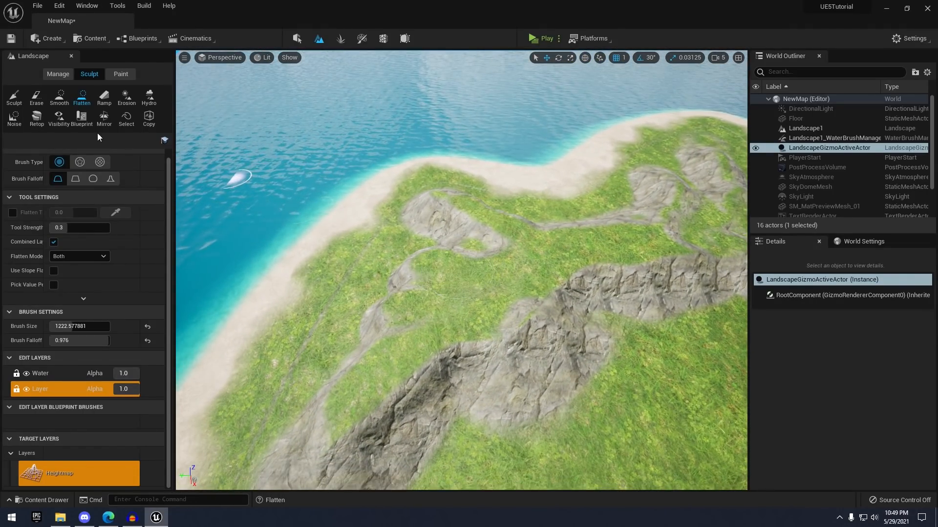
# Sculpt a mound on the plateau behind the main cliff and flatten it out into a second, higher rocky terrace
pyautogui.click(14, 97)
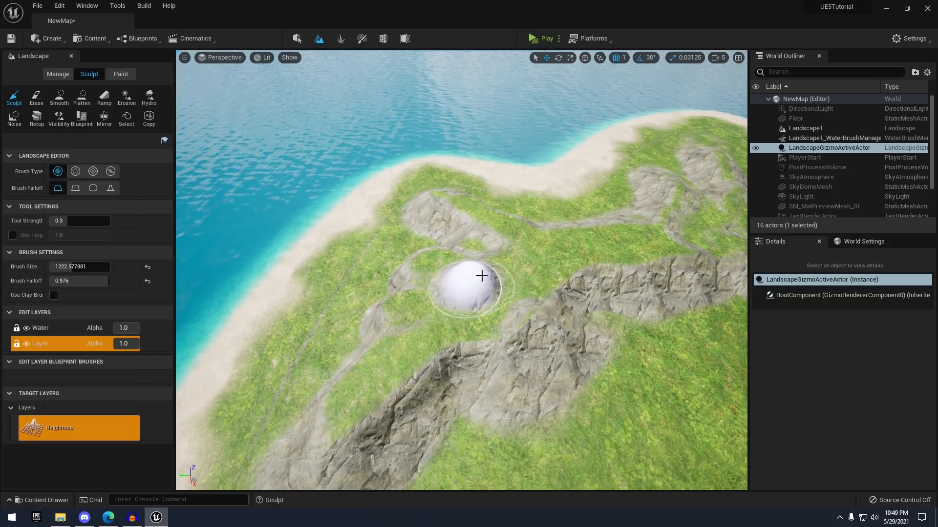
pyautogui.moveTo(476, 275); pyautogui.dragTo(264, 247, button='right')
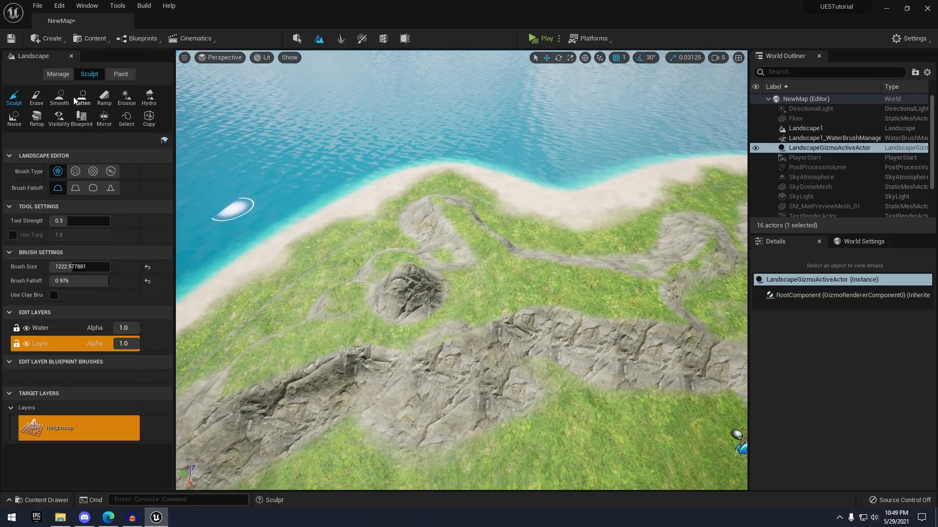
pyautogui.click(81, 97)
pyautogui.moveTo(429, 290)
pyautogui.mouseDown()
pyautogui.moveTo(370, 296)
pyautogui.moveTo(499, 267)
pyautogui.mouseUp()
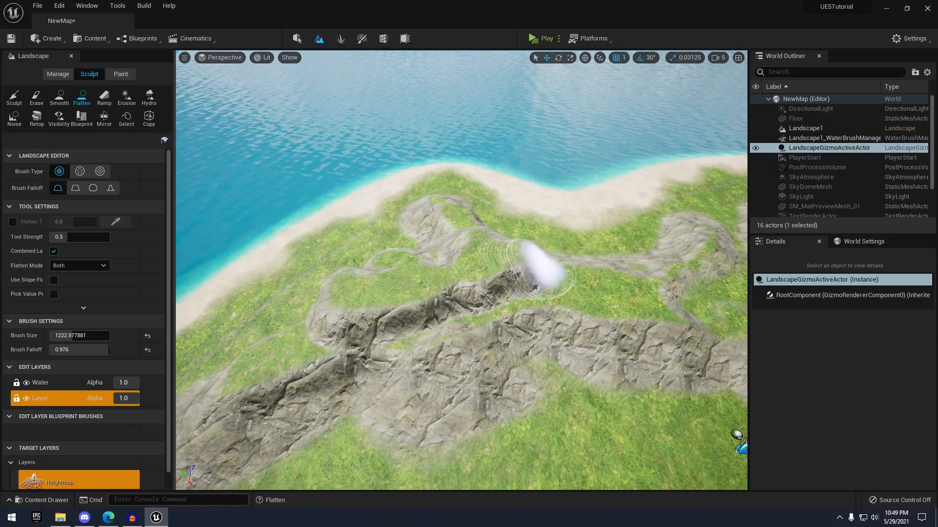
pyautogui.moveTo(542, 266); pyautogui.dragTo(694, 266, button='right')
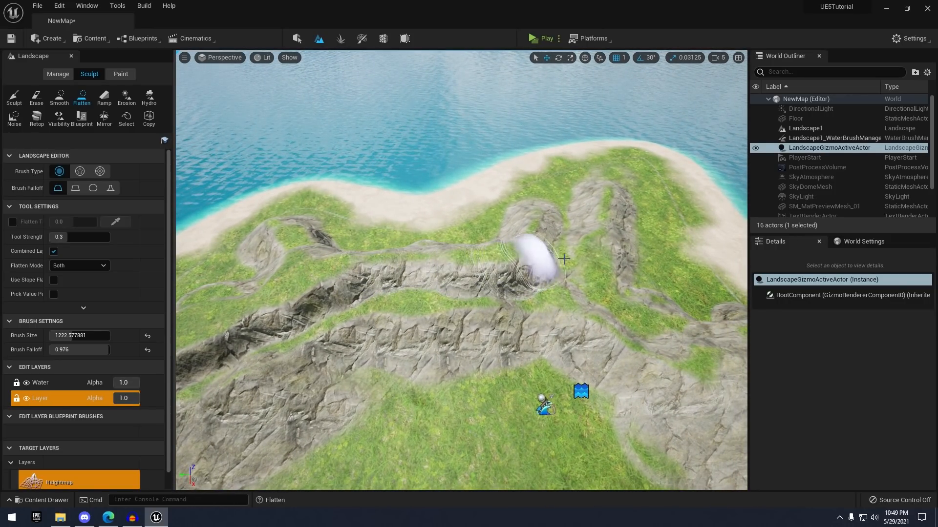
pyautogui.moveTo(588, 259); pyautogui.dragTo(497, 281, button='right')
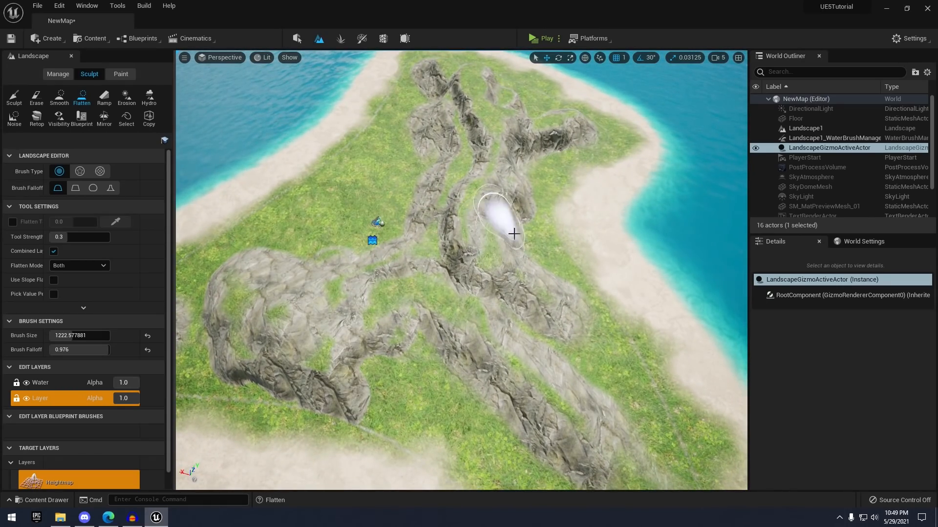
pyautogui.moveTo(527, 182)
pyautogui.mouseDown(button='right')
pyautogui.moveTo(527, 100)
pyautogui.moveTo(527, 195)
pyautogui.moveTo(522, 137)
pyautogui.moveTo(521, 161)
pyautogui.mouseUp(button='right')
pyautogui.press('w')
pyautogui.press('s')
pyautogui.press('w')
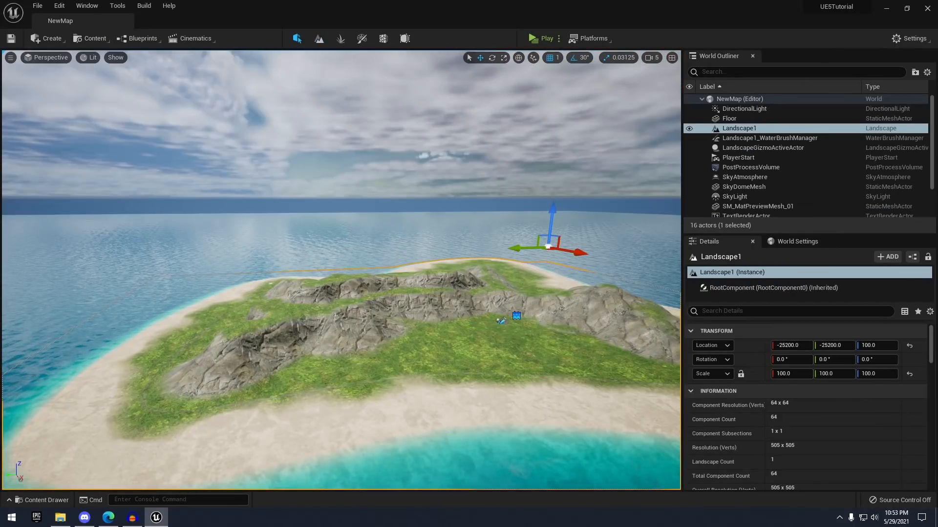
# Find the PlayerStart by filtering the outliner for "star" and raise it above the grass to a Z location of 227
pyautogui.press('w')
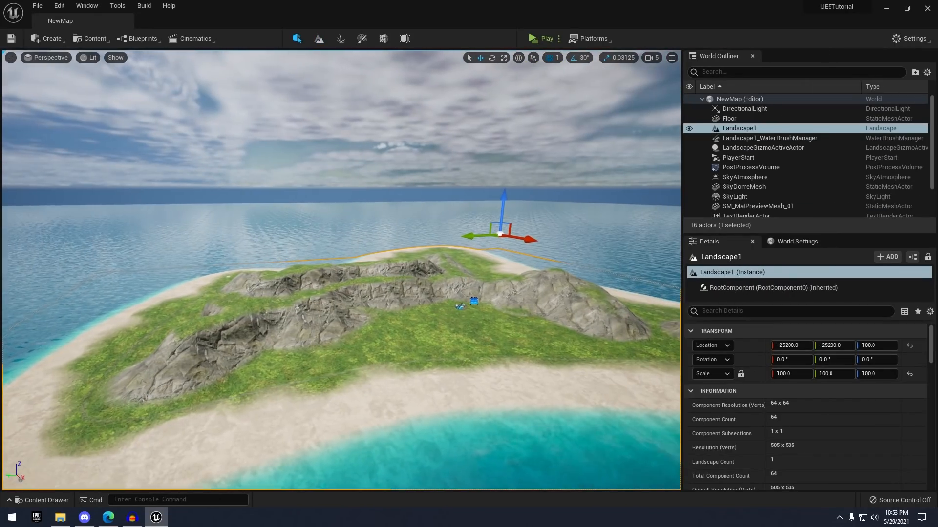
pyautogui.moveTo(511, 279); pyautogui.dragTo(491, 298, button='right')
pyautogui.press('w')
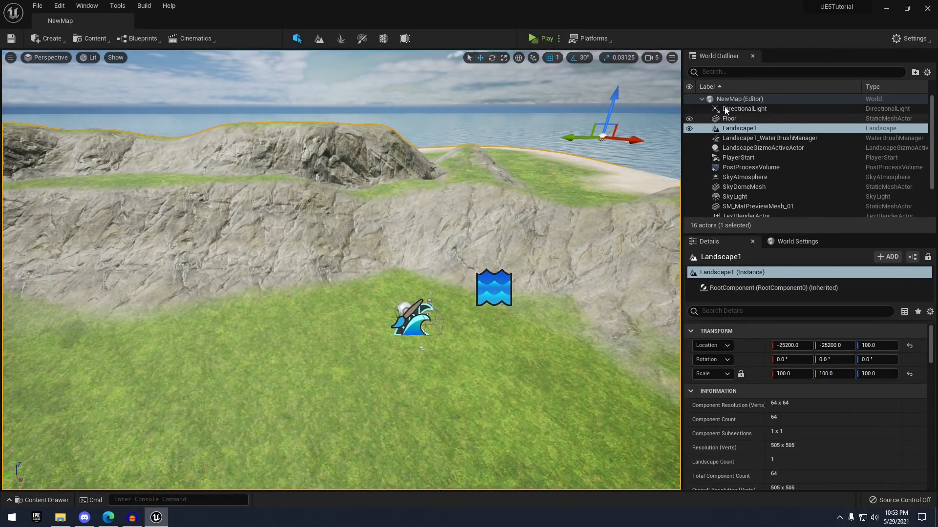
pyautogui.click(722, 73)
pyautogui.write('star')
pyautogui.click(734, 110)
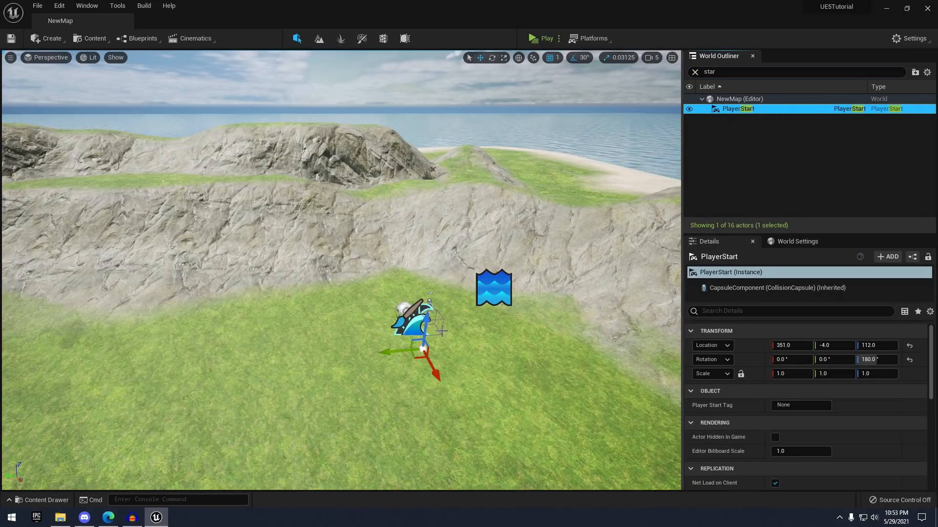
pyautogui.press('f')
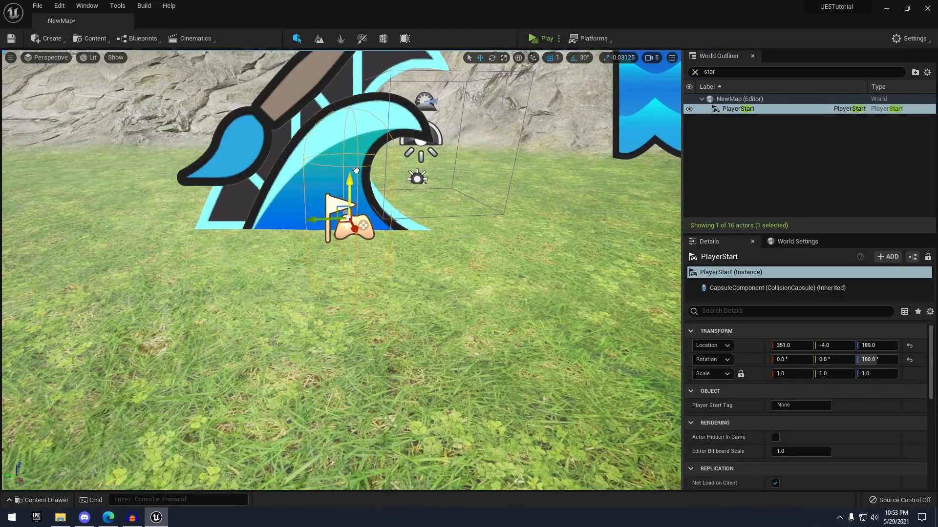
pyautogui.scroll(-8, 400, 239)
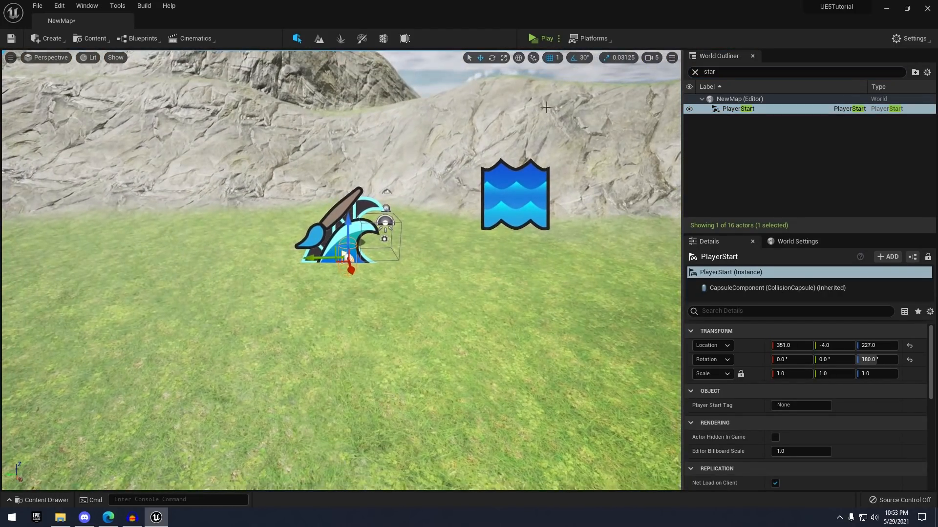
# Play-test the level in a maximized preview, running the character over the grass and beach into the shallow water, then end the preview
pyautogui.click(542, 39)
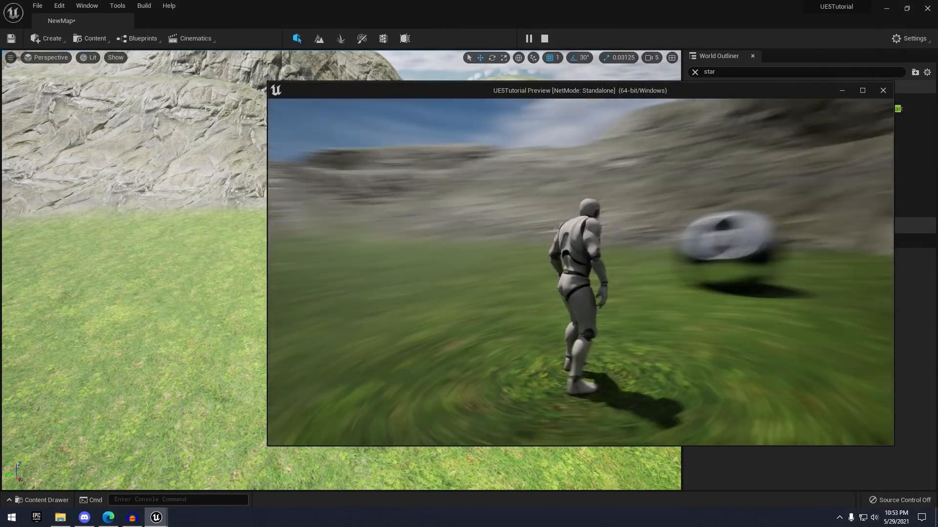
pyautogui.press('a')
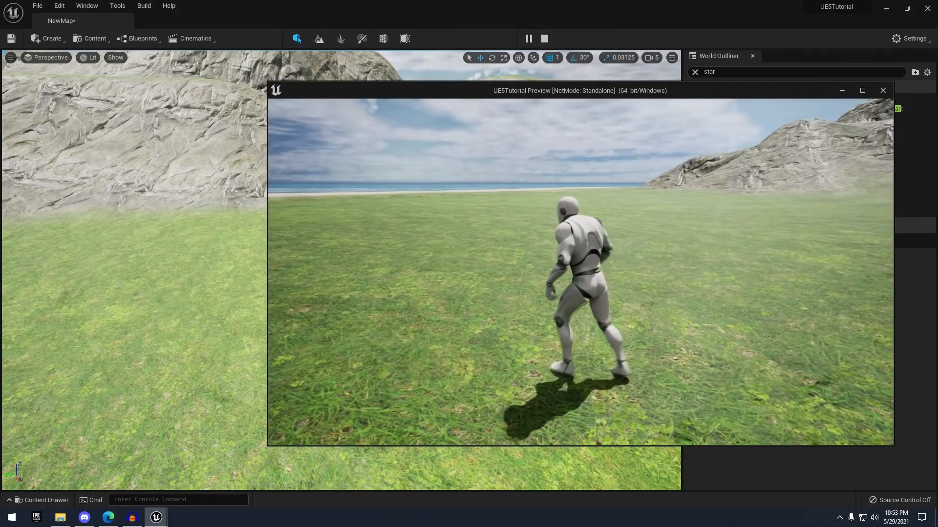
pyautogui.click(863, 91)
pyautogui.press('w')
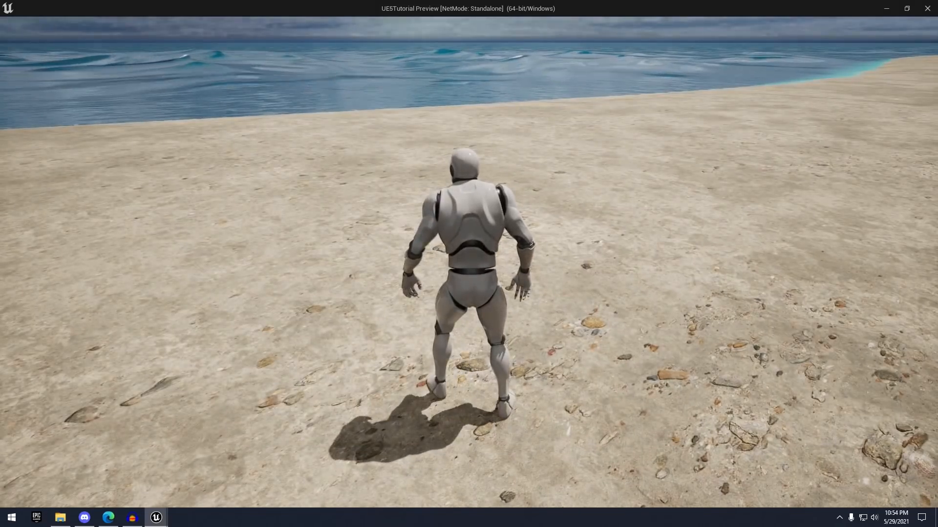
pyautogui.press('a')
pyautogui.press('w')
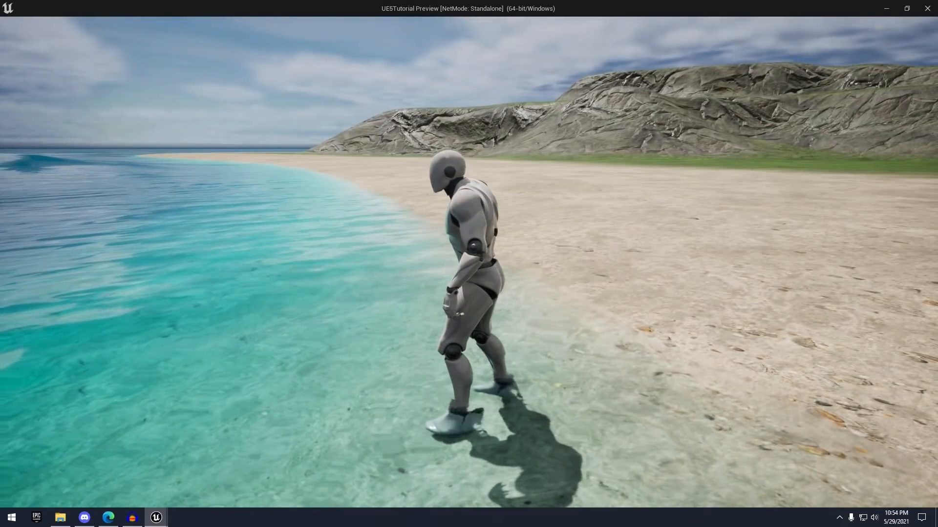
pyautogui.press('Escape')
# Switch to Foliage editing mode with the island's front beach and grass in view
pyautogui.press('s')
pyautogui.moveTo(423, 174)
pyautogui.mouseDown(button='right')
pyautogui.moveTo(423, 195)
pyautogui.moveTo(410, 185)
pyautogui.moveTo(423, 174)
pyautogui.mouseUp(button='right')
pyautogui.press('w')
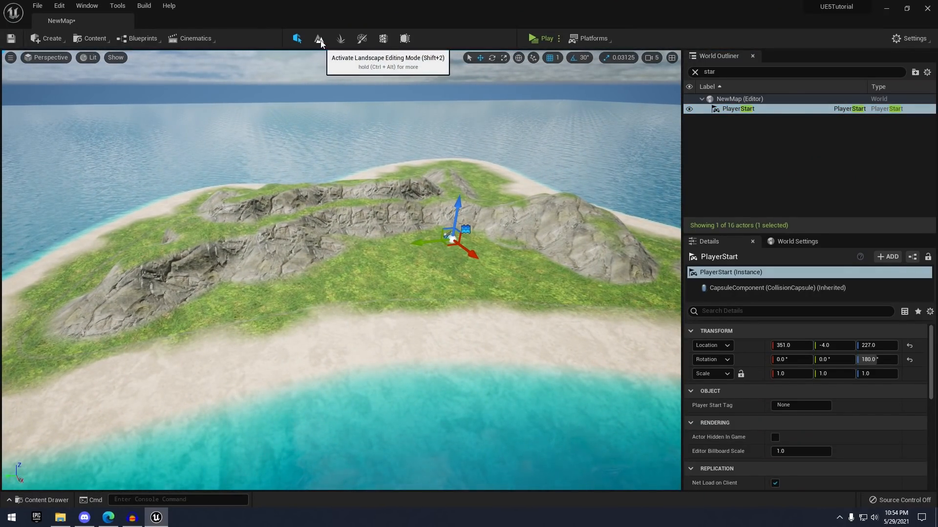
pyautogui.press('w')
pyautogui.moveTo(416, 116); pyautogui.dragTo(450, 149, button='right')
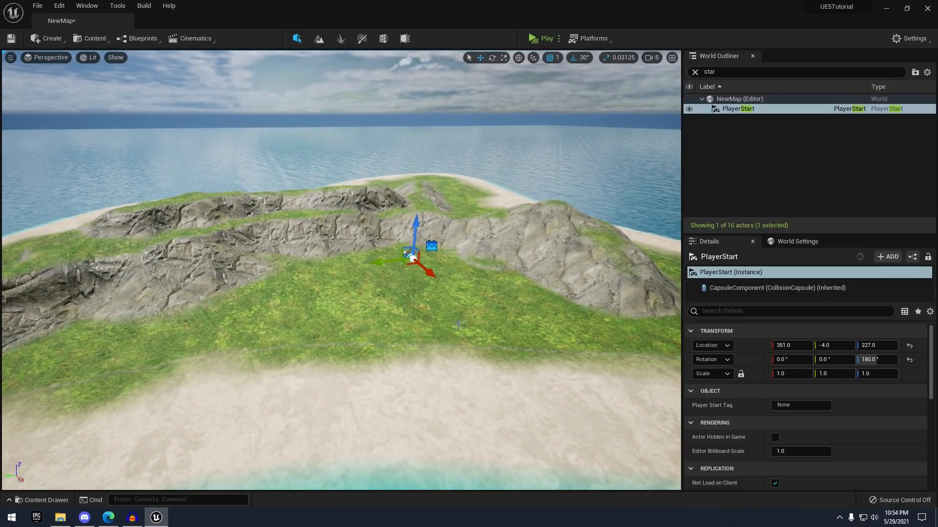
pyautogui.press('a')
pyautogui.moveTo(458, 326); pyautogui.dragTo(458, 335, button='right')
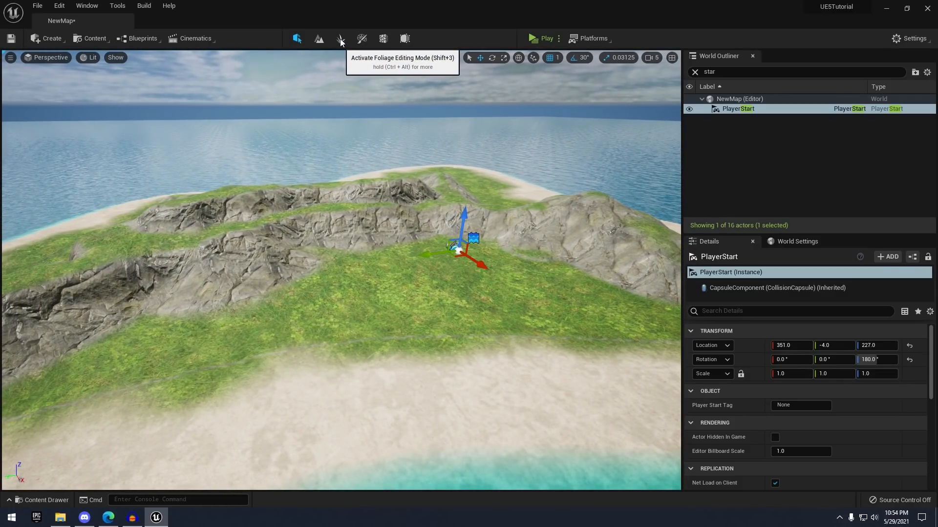
pyautogui.click(341, 39)
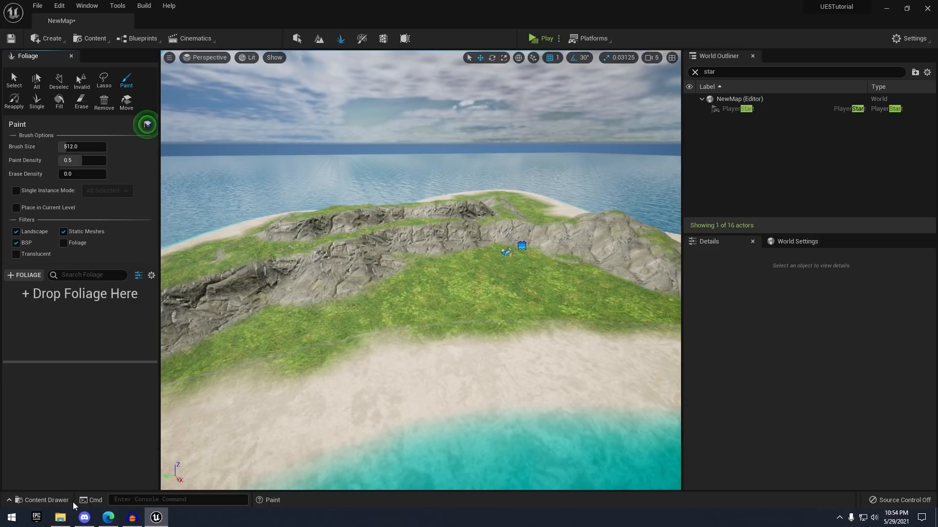
# Add the Palm mesh from the TutorialProject Meshes folder to the foliage types
pyautogui.click(46, 500)
pyautogui.scroll(5, 79, 425)
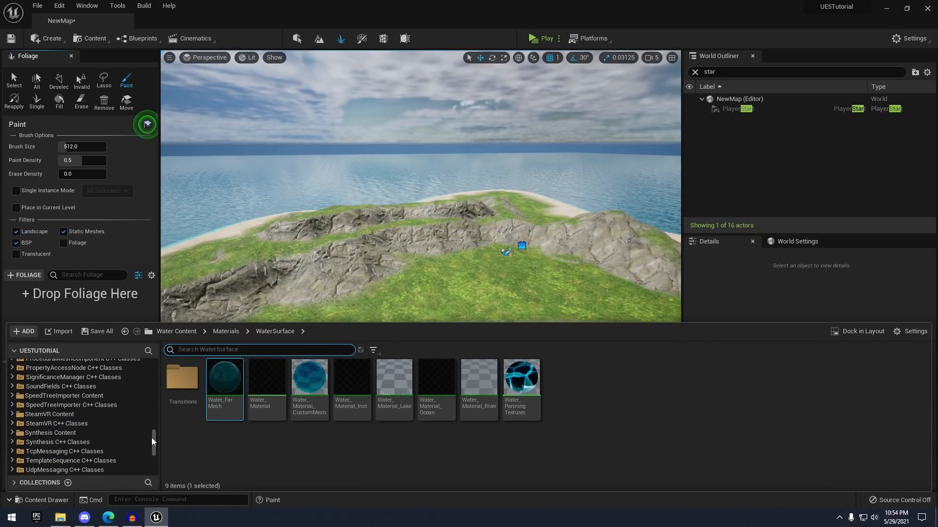
pyautogui.moveTo(154, 446); pyautogui.dragTo(155, 376)
pyautogui.click(35, 363)
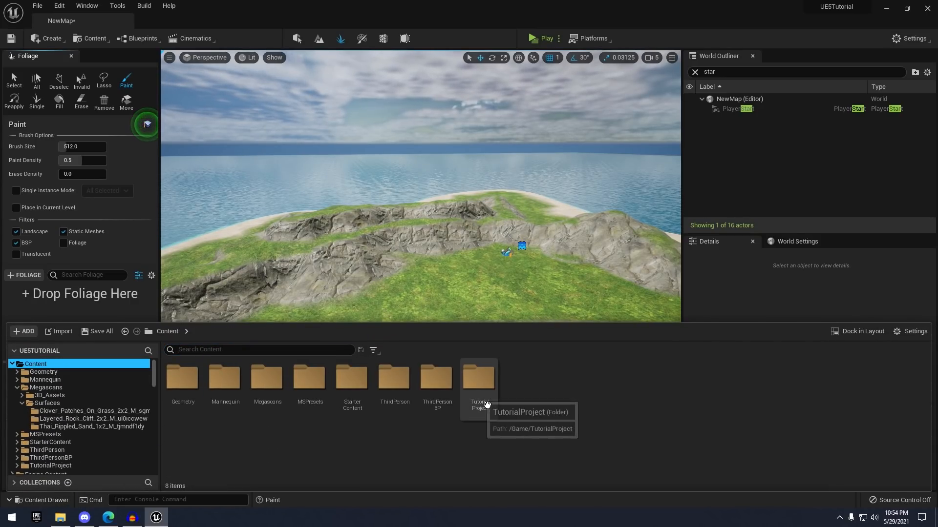
pyautogui.doubleClick(481, 386)
pyautogui.doubleClick(224, 384)
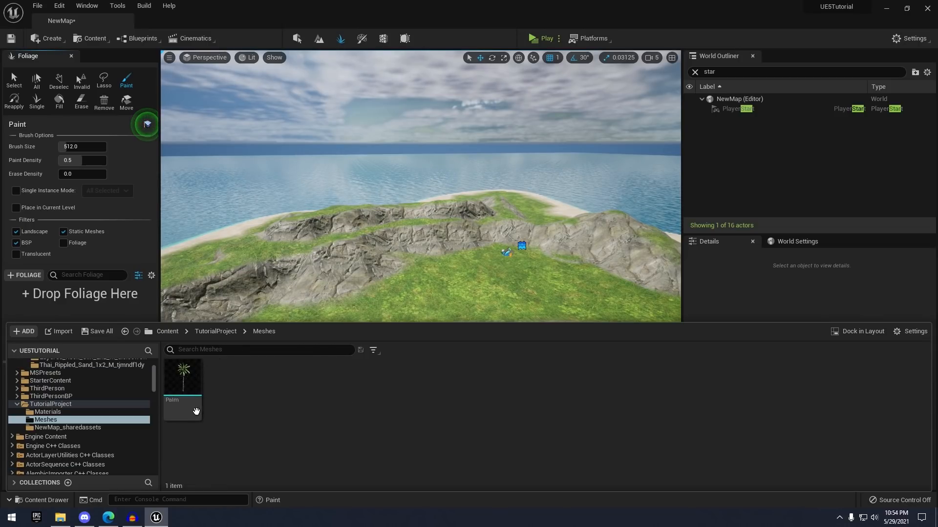
pyautogui.moveTo(183, 378); pyautogui.dragTo(113, 313)
# Set the Palm foliage's density to 0.001 and the foliage brush size to about 1267.38
pyautogui.moveTo(244, 288); pyautogui.dragTo(247, 254, button='right')
pyautogui.press('w')
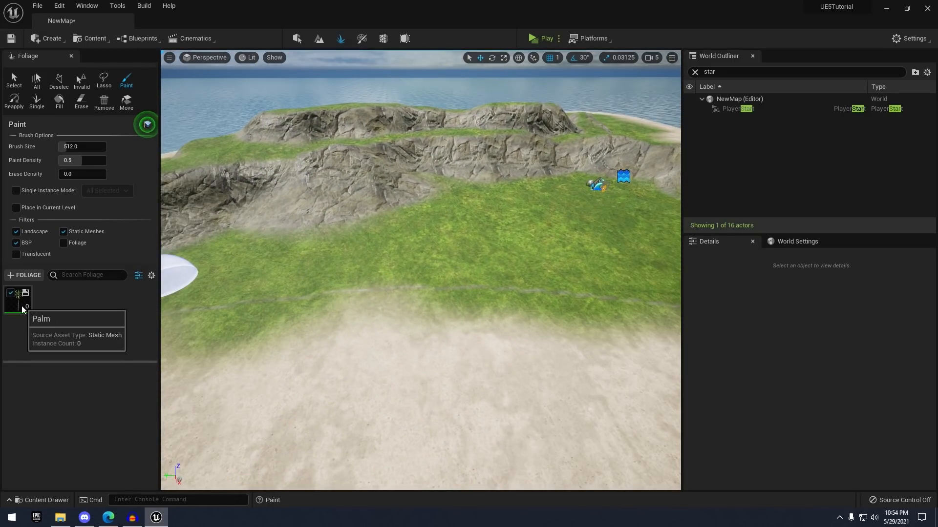
pyautogui.click(18, 299)
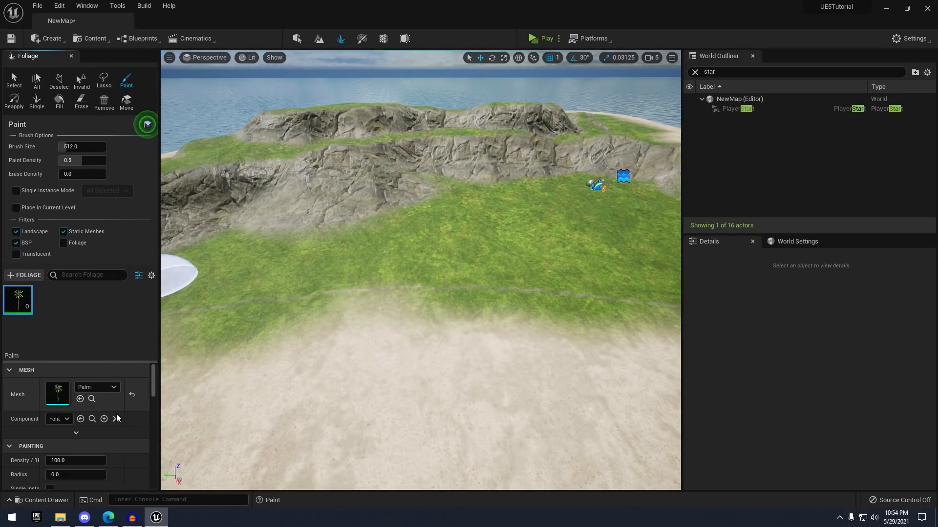
pyautogui.scroll(-1, 136, 418)
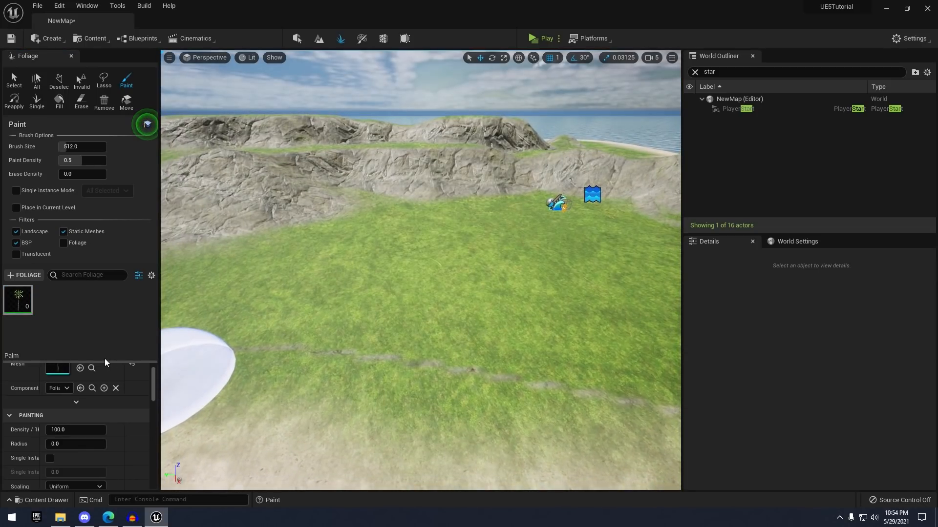
pyautogui.moveTo(100, 364); pyautogui.dragTo(100, 320)
pyautogui.scroll(1, 87, 405)
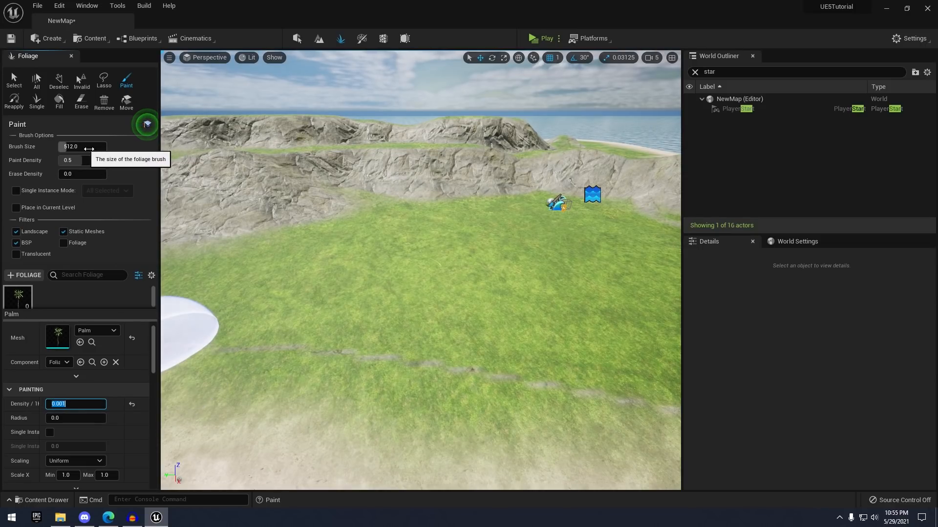
pyautogui.moveTo(81, 147); pyautogui.dragTo(100, 147)
pyautogui.scroll(-3, 455, 248)
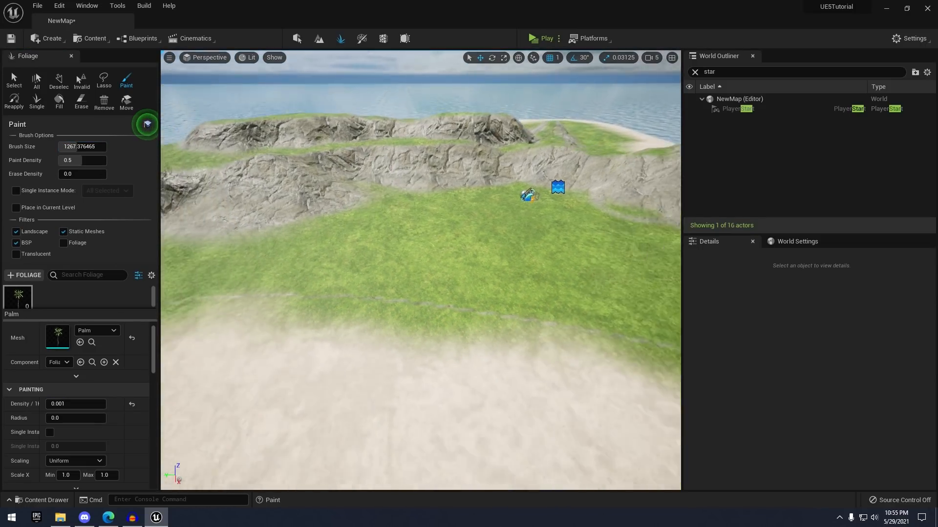
# Paint scattered palms over the grass between the beach and the cliffs, raising the Palm density to 0.05
pyautogui.click(430, 239)
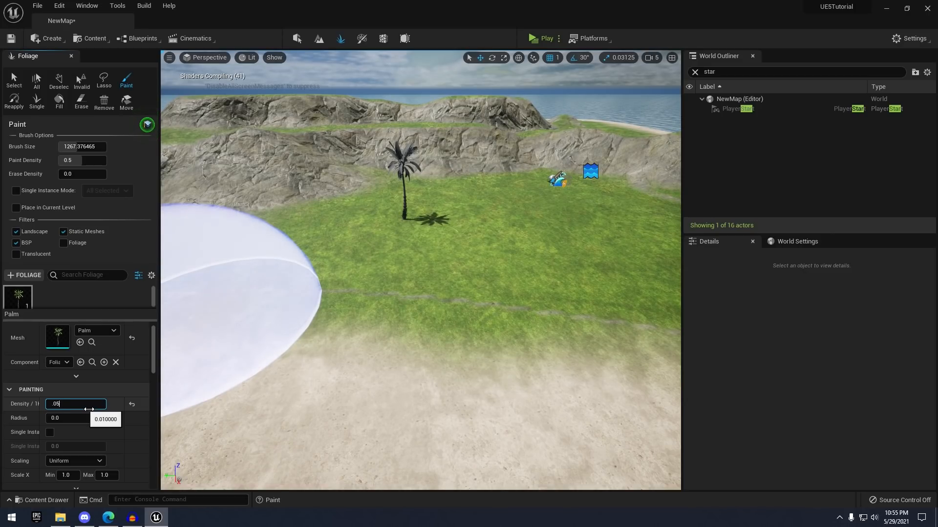
pyautogui.click(458, 274)
pyautogui.click(296, 238)
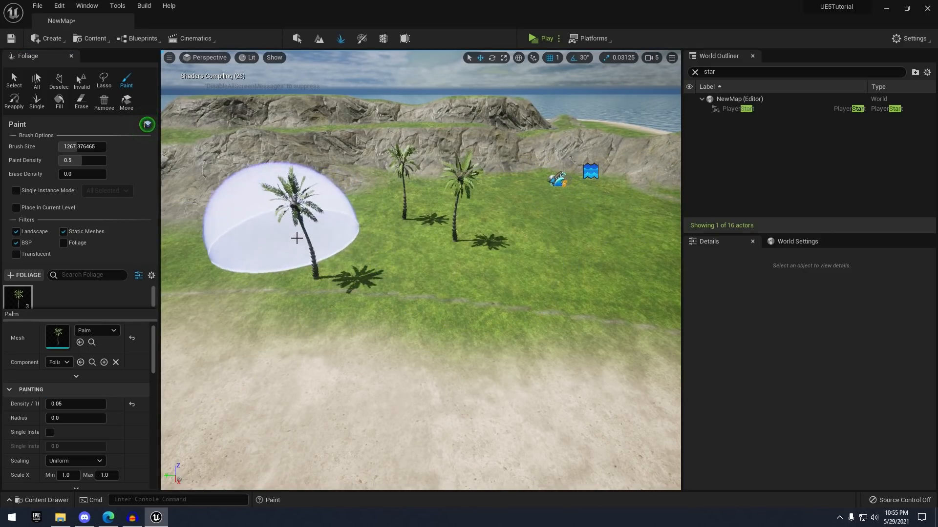
pyautogui.moveTo(295, 239)
pyautogui.mouseDown(button='right')
pyautogui.moveTo(176, 234)
pyautogui.moveTo(195, 239)
pyautogui.mouseUp(button='right')
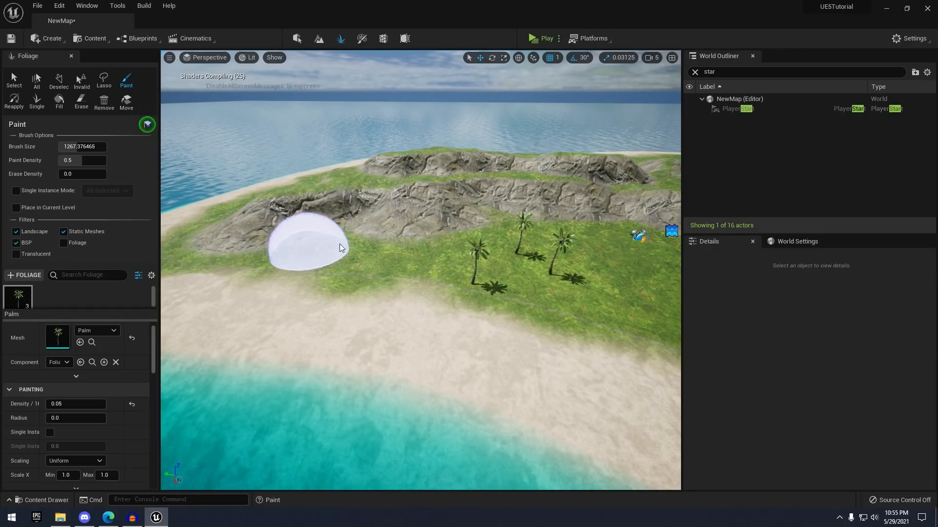
pyautogui.click(344, 270)
pyautogui.moveTo(366, 270); pyautogui.dragTo(488, 290, button='right')
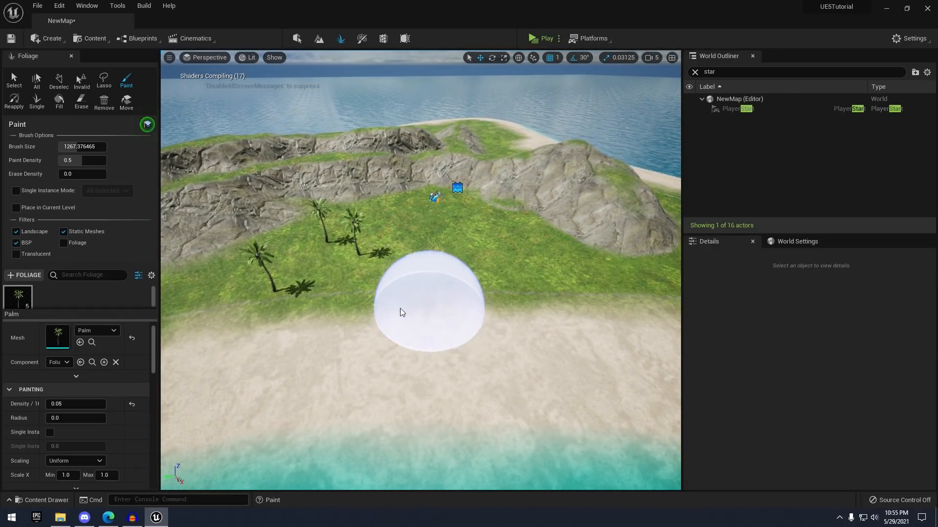
# Paint more palm trees across the grass and along the island's shoreline
pyautogui.click(400, 309)
pyautogui.moveTo(328, 337)
pyautogui.mouseDown(button='right')
pyautogui.moveTo(288, 332)
pyautogui.moveTo(384, 306)
pyautogui.mouseUp(button='right')
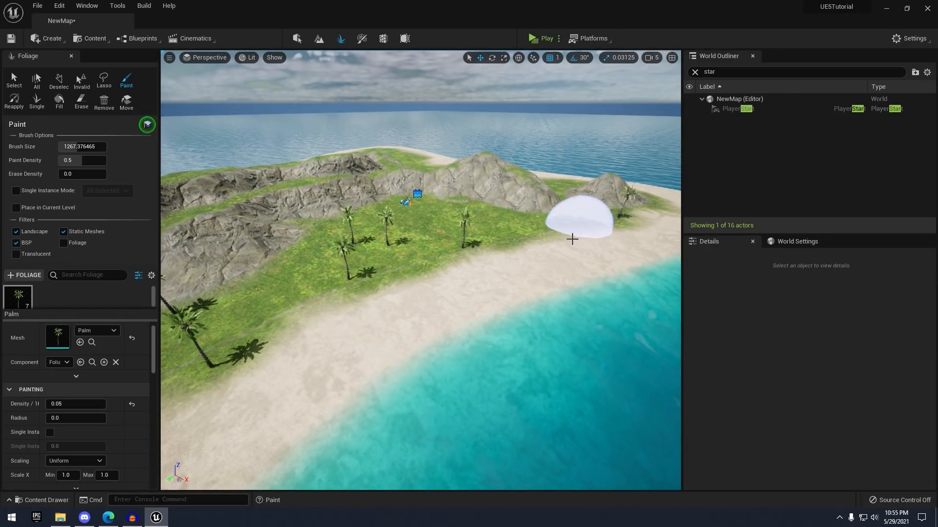
pyautogui.click(571, 238)
pyautogui.moveTo(562, 238)
pyautogui.mouseDown(button='right')
pyautogui.moveTo(503, 230)
pyautogui.moveTo(544, 196)
pyautogui.mouseUp(button='right')
pyautogui.click(544, 314)
pyautogui.press('w')
pyautogui.moveTo(544, 314); pyautogui.dragTo(455, 318, button='right')
pyautogui.press('d')
pyautogui.press('e')
pyautogui.moveTo(501, 262); pyautogui.dragTo(513, 261, button='right')
# Undo the palm foliage strokes and the last density change until no palms remain on the island
pyautogui.hotkey('ctrl', 'z')
pyautogui.moveTo(578, 264); pyautogui.dragTo(621, 257, button='right')
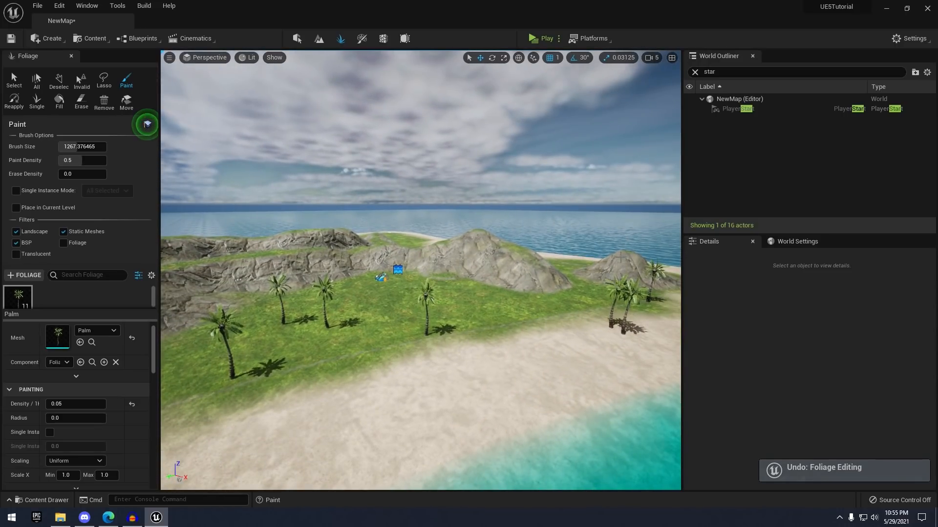
pyautogui.hotkey('ctrl', 'z')
pyautogui.hotkey('ctrl', 'z')
pyautogui.moveTo(546, 246); pyautogui.dragTo(440, 246, button='right')
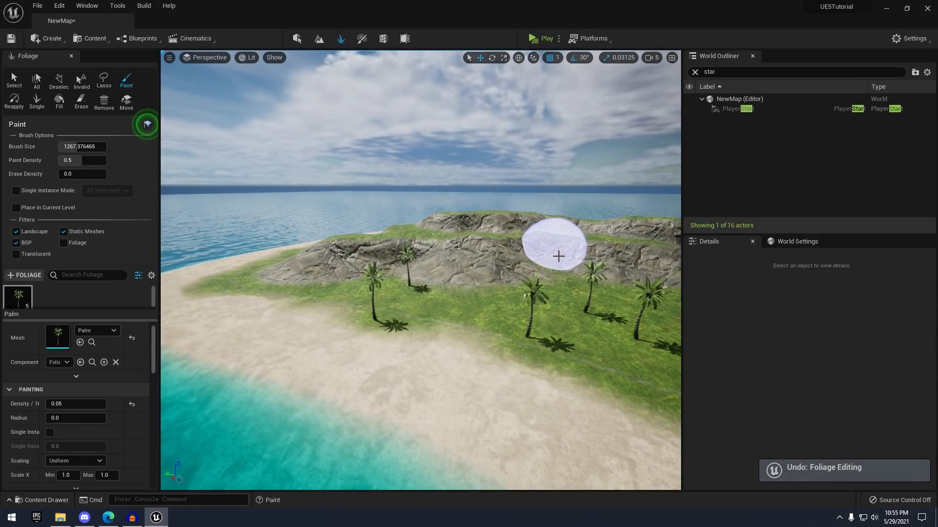
pyautogui.moveTo(558, 247); pyautogui.dragTo(630, 247, button='right')
pyautogui.hotkey('ctrl', 'z')
pyautogui.hotkey('ctrl', 'z')
pyautogui.hotkey('ctrl', 'z')
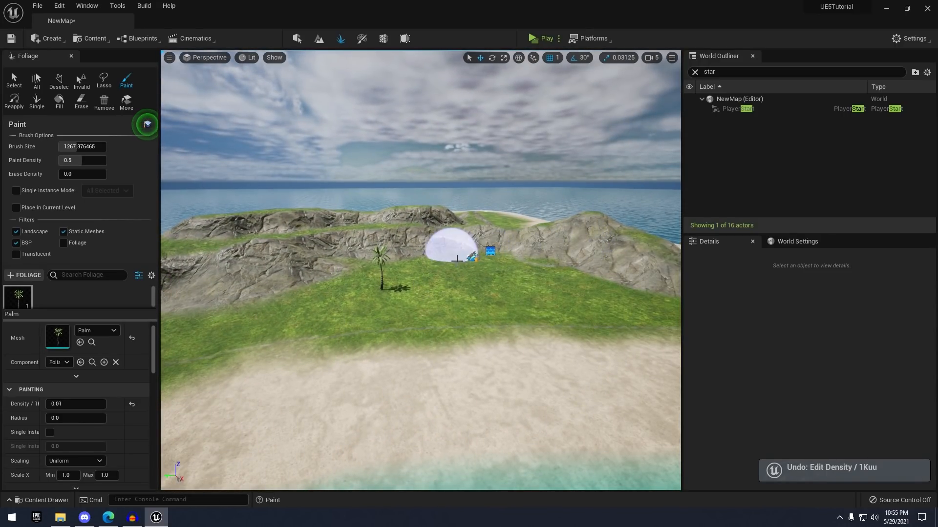
pyautogui.moveTo(452, 252); pyautogui.dragTo(447, 246, button='right')
pyautogui.press('w')
pyautogui.hotkey('ctrl', 'z')
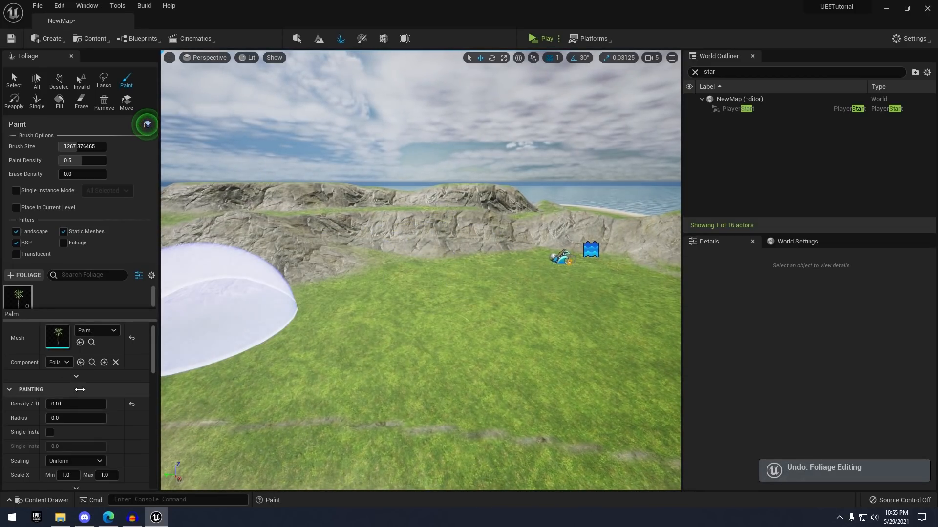
# Set the palm foliage's uniform Scale X range to a minimum of 0.8 and a maximum of 1.6
pyautogui.scroll(-1, 51, 382)
pyautogui.moveTo(40, 388); pyautogui.dragTo(62, 388)
pyautogui.scroll(-1, 54, 398)
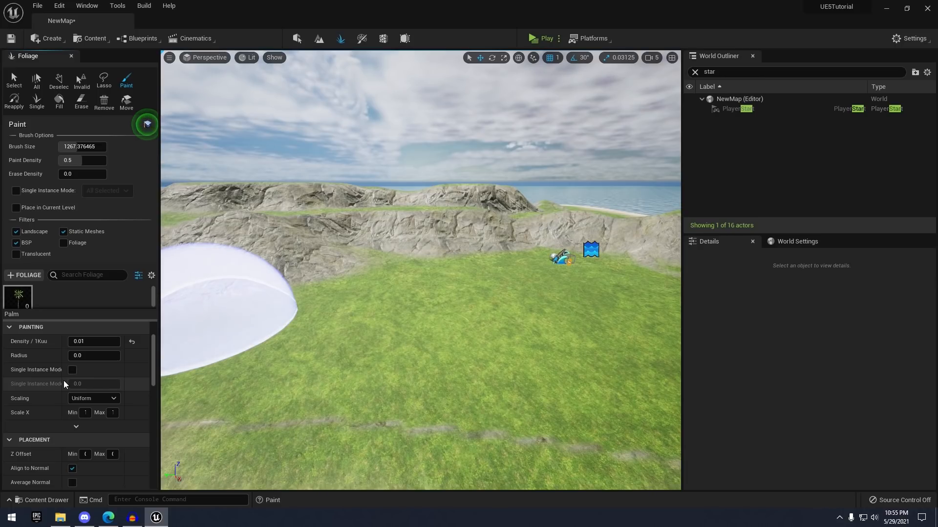
pyautogui.moveTo(159, 369); pyautogui.dragTo(217, 372)
pyautogui.scroll(-1, 99, 409)
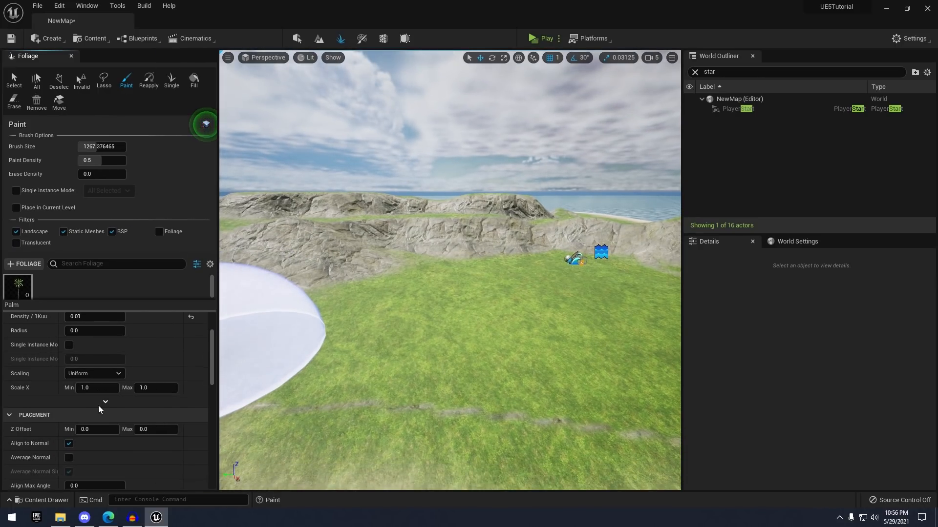
pyautogui.scroll(-1, 99, 410)
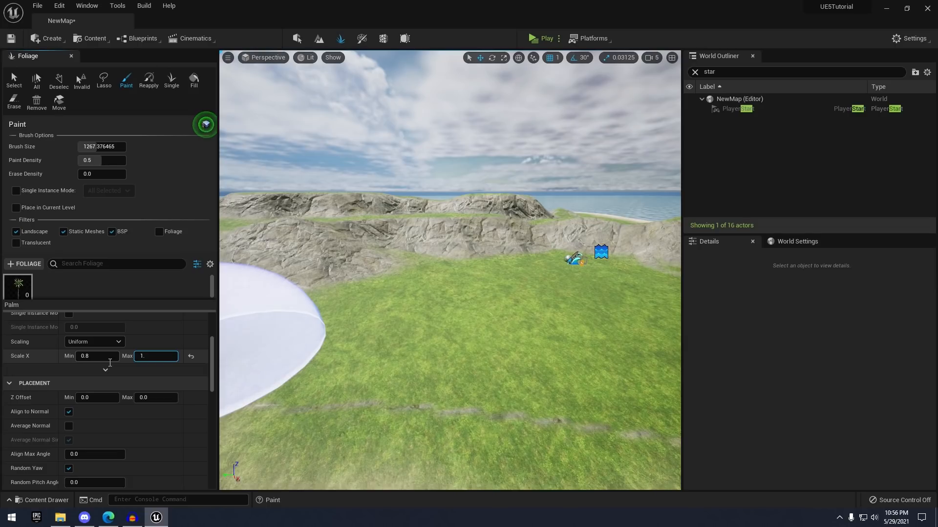
pyautogui.scroll(-1, 109, 360)
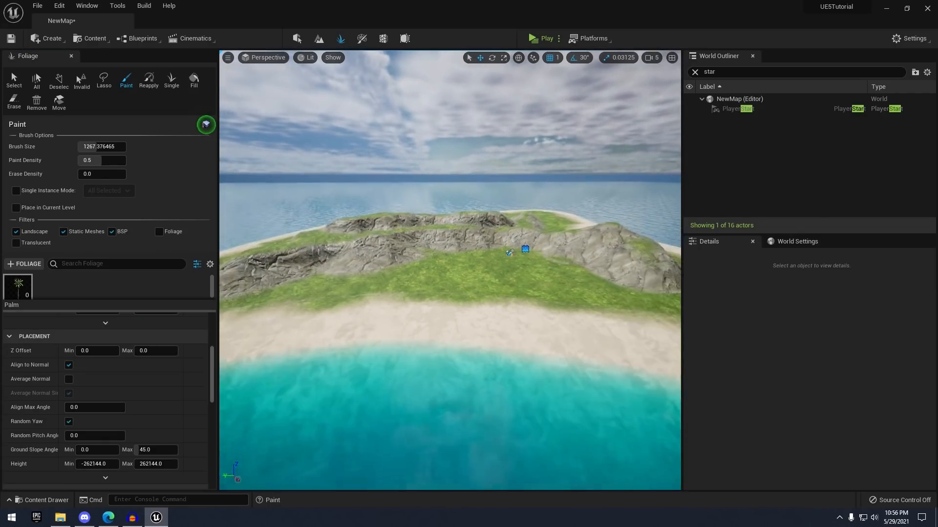
# Paint scattered palm trees across the grass, along the shoreline and around the rocky ridges of the whole island
pyautogui.moveTo(450, 270)
pyautogui.mouseDown(button='right')
pyautogui.moveTo(450, 244)
pyautogui.moveTo(450, 274)
pyautogui.mouseUp(button='right')
pyautogui.press('w')
pyautogui.press('s')
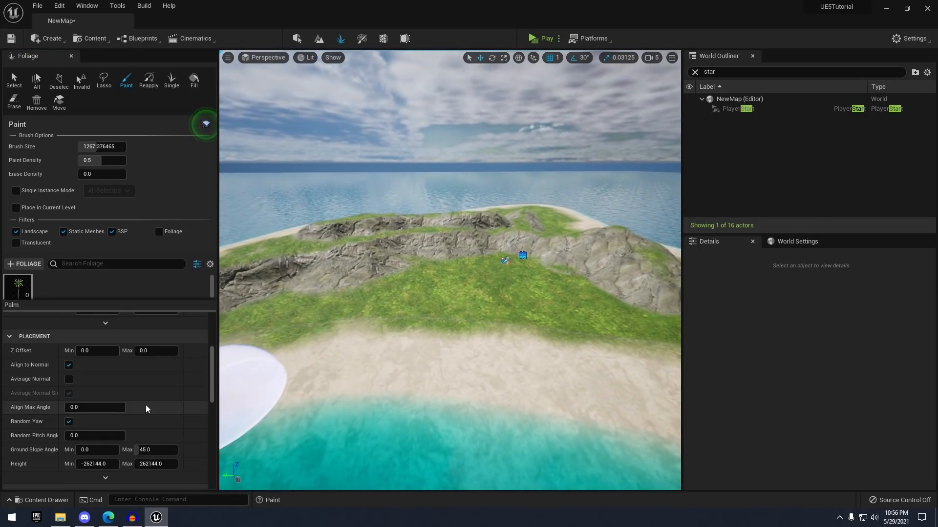
pyautogui.scroll(2, 145, 406)
pyautogui.moveTo(552, 315)
pyautogui.mouseDown()
pyautogui.moveTo(497, 324)
pyautogui.moveTo(360, 314)
pyautogui.moveTo(540, 308)
pyautogui.moveTo(462, 330)
pyautogui.moveTo(369, 318)
pyautogui.mouseUp()
pyautogui.press('a')
pyautogui.moveTo(369, 318); pyautogui.dragTo(344, 318, button='right')
pyautogui.moveTo(402, 327)
pyautogui.mouseDown()
pyautogui.moveTo(411, 311)
pyautogui.moveTo(387, 339)
pyautogui.mouseUp()
pyautogui.press('a')
pyautogui.moveTo(324, 333); pyautogui.dragTo(339, 338, button='right')
pyautogui.moveTo(432, 352)
pyautogui.mouseDown()
pyautogui.moveTo(421, 354)
pyautogui.moveTo(463, 318)
pyautogui.mouseUp()
pyautogui.press('a')
pyautogui.moveTo(462, 318)
pyautogui.mouseDown(button='right')
pyautogui.moveTo(556, 320)
pyautogui.moveTo(573, 335)
pyautogui.mouseUp(button='right')
pyautogui.press('w')
pyautogui.press('a')
pyautogui.click(574, 336)
pyautogui.press('w')
pyautogui.moveTo(325, 312); pyautogui.dragTo(342, 342, button='right')
pyautogui.press('s')
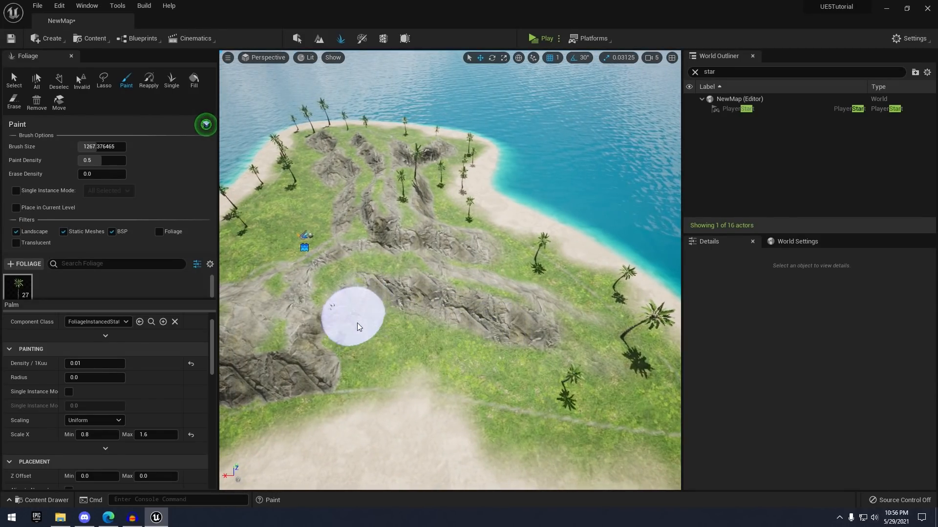
pyautogui.click(508, 370)
pyautogui.press('w')
pyautogui.moveTo(509, 371); pyautogui.dragTo(423, 308, button='right')
pyautogui.moveTo(423, 308)
pyautogui.mouseDown()
pyautogui.moveTo(281, 427)
pyautogui.moveTo(395, 379)
pyautogui.moveTo(368, 301)
pyautogui.moveTo(454, 342)
pyautogui.mouseUp()
pyautogui.moveTo(454, 342); pyautogui.dragTo(472, 356, button='right')
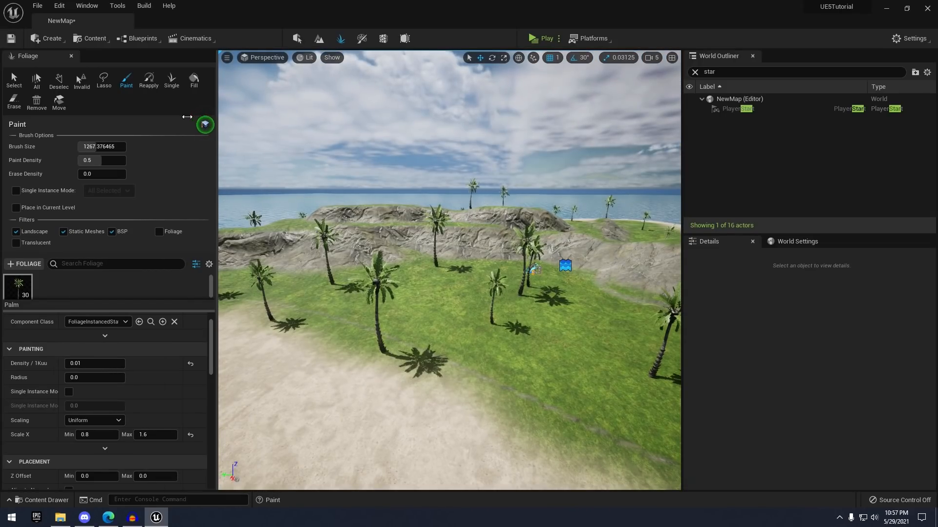
# Narrow the foliage settings area and switch the editor back to selection mode
pyautogui.moveTo(223, 113); pyautogui.dragTo(148, 113)
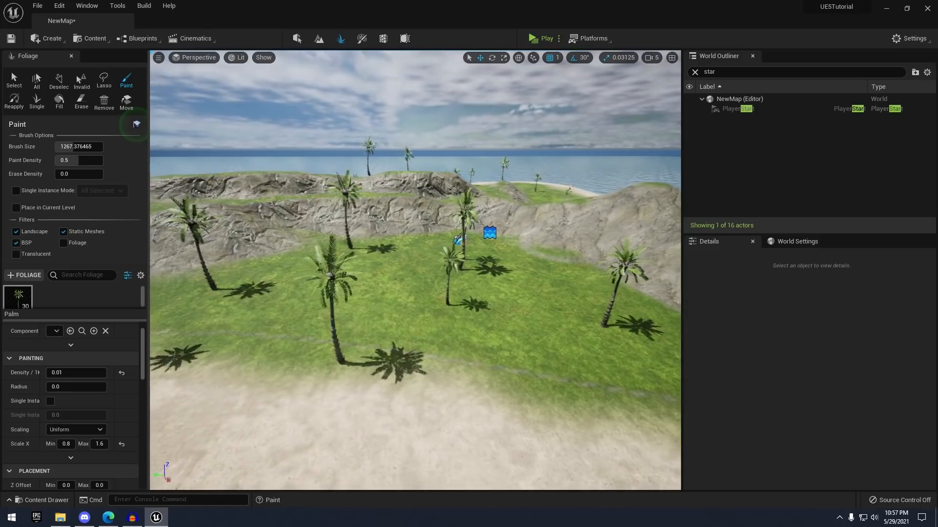
pyautogui.press('s')
pyautogui.moveTo(503, 219); pyautogui.dragTo(503, 220, button='right')
pyautogui.click(296, 41)
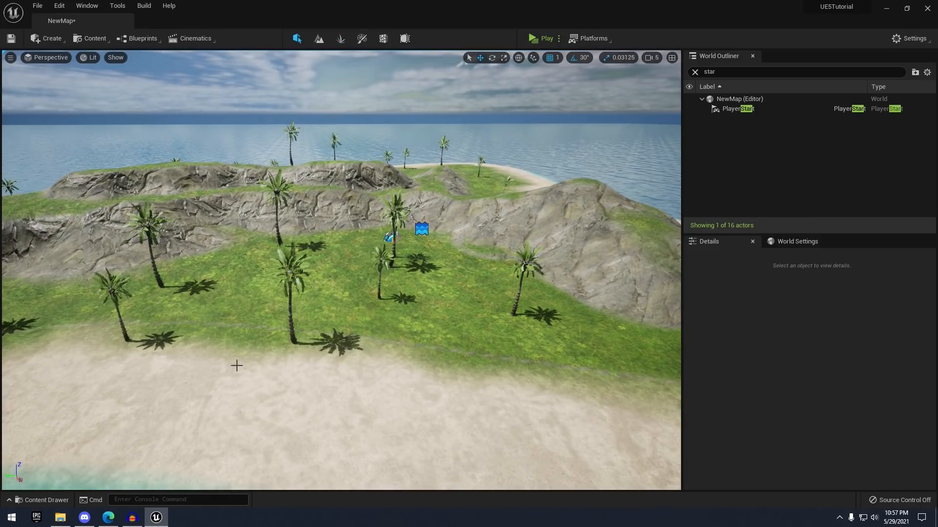
# Place the Nordic_Beach_Rocks static mesh from the Megascans 3D_Assets folder on the beach and focus the view on it
pyautogui.click(71, 498)
pyautogui.click(71, 394)
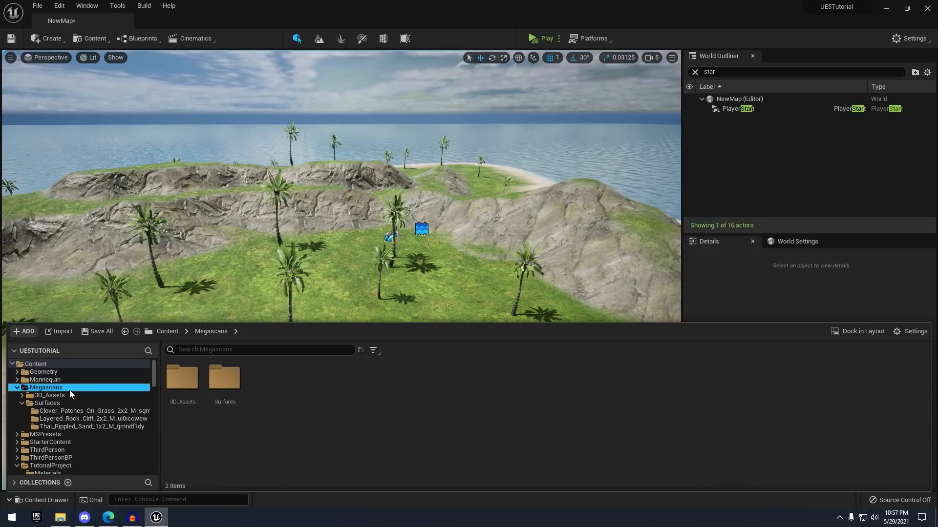
pyautogui.doubleClick(200, 405)
pyautogui.moveTo(336, 297); pyautogui.dragTo(314, 322, button='right')
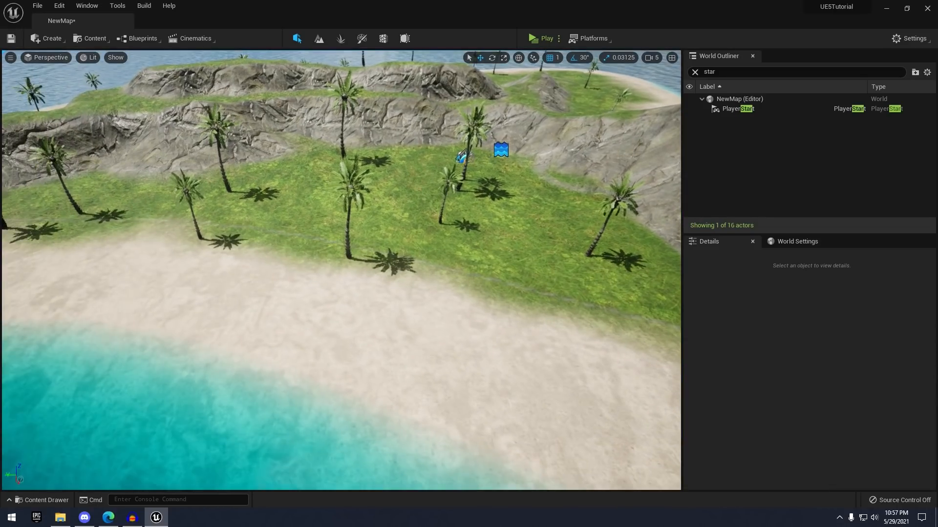
pyautogui.click(46, 500)
pyautogui.doubleClick(182, 377)
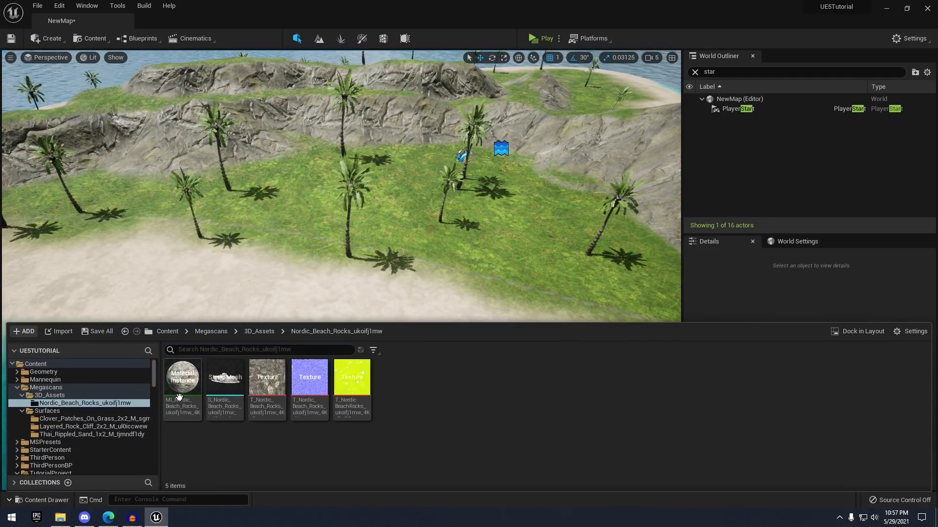
pyautogui.moveTo(238, 394); pyautogui.dragTo(266, 276)
pyautogui.press('f')
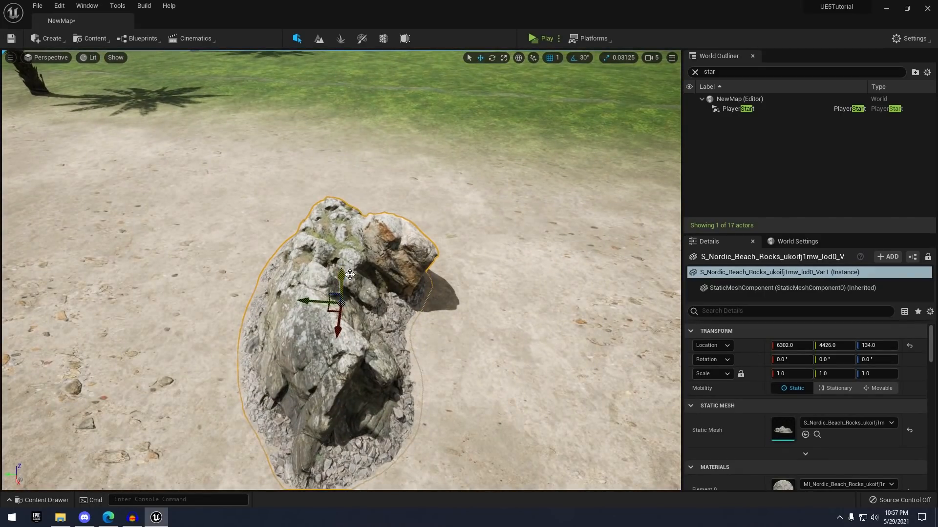
pyautogui.moveTo(266, 276); pyautogui.dragTo(279, 264, button='right')
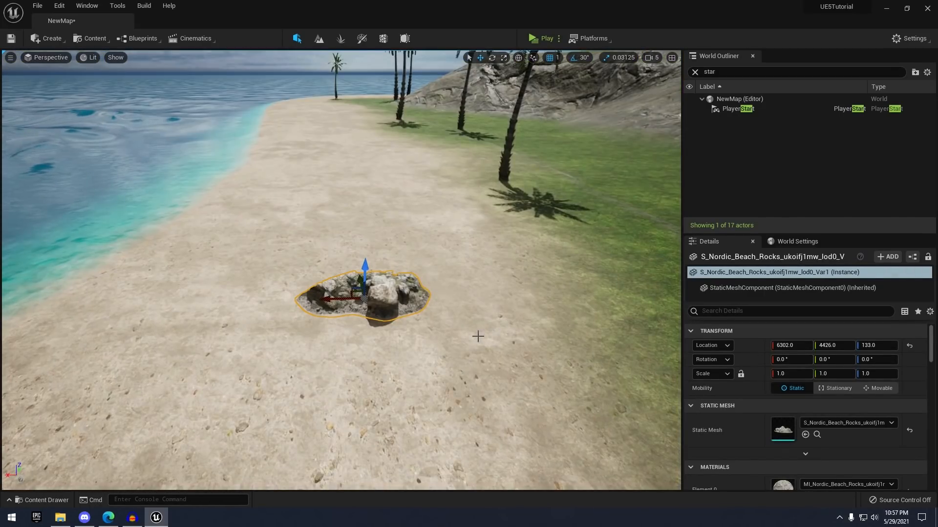
# Inspect the Nordic beach rocks from around the beach and delete them from the level
pyautogui.click(478, 336)
pyautogui.moveTo(479, 335); pyautogui.dragTo(206, 278, button='right')
pyautogui.moveTo(293, 302); pyautogui.dragTo(301, 305, button='right')
pyautogui.moveTo(352, 151); pyautogui.dragTo(259, 217, button='right')
pyautogui.click(279, 293)
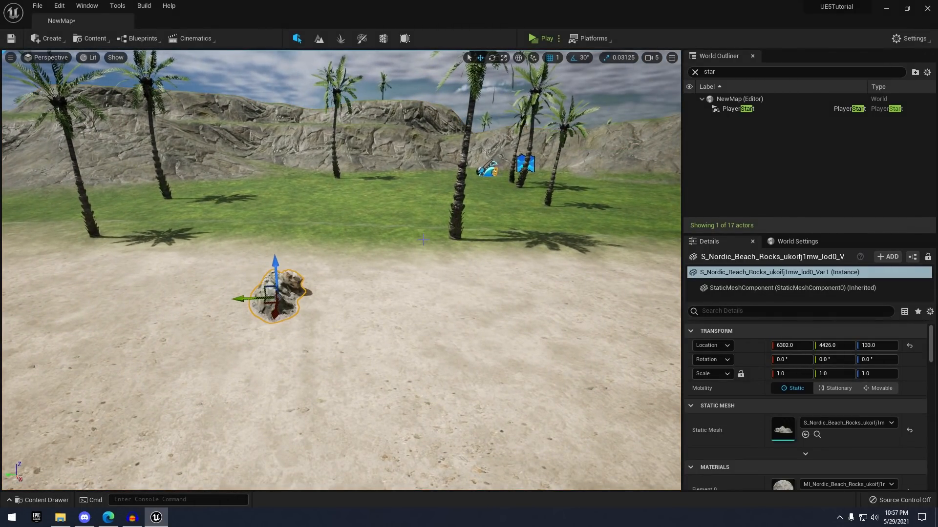
pyautogui.press('Delete')
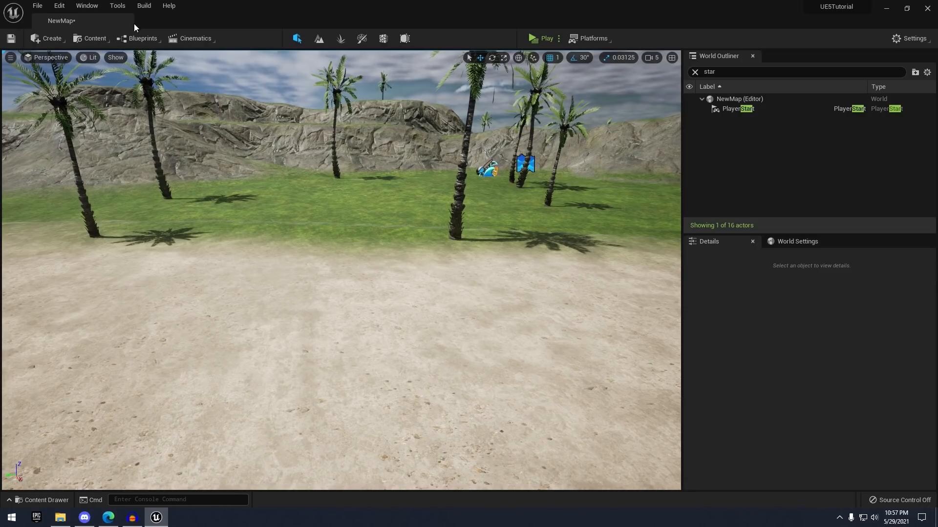
# Open Quixel Bridge in a maximized window and search its assets for beach rock
pyautogui.scroll(-10, 360, 139)
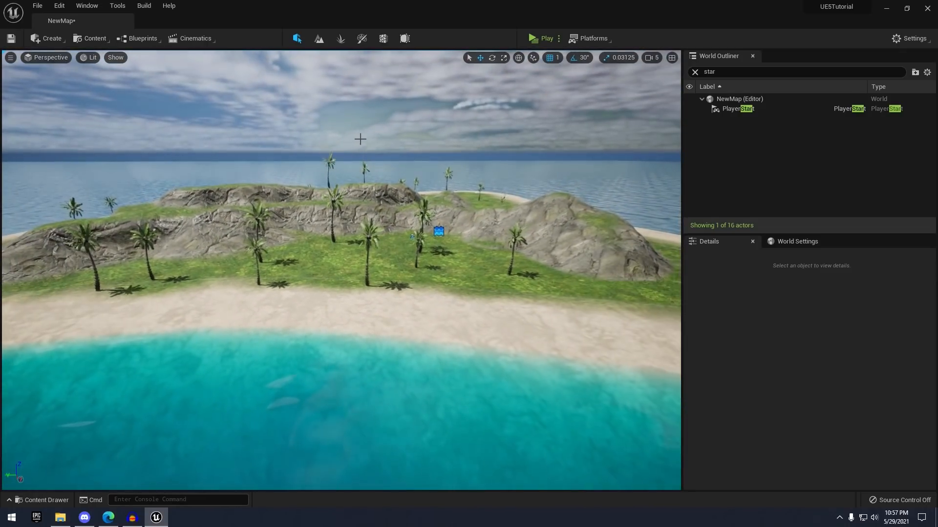
pyautogui.click(91, 38)
pyautogui.click(110, 148)
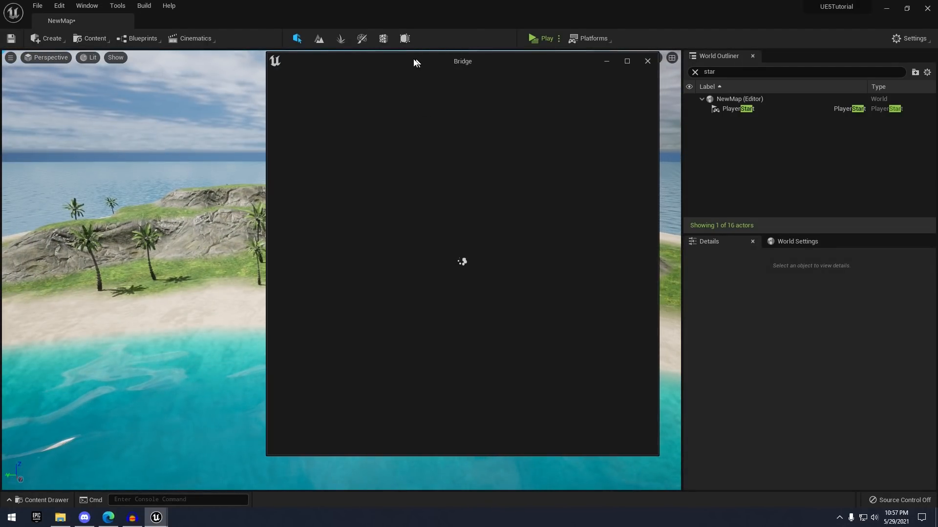
pyautogui.doubleClick(414, 62)
pyautogui.click(525, 35)
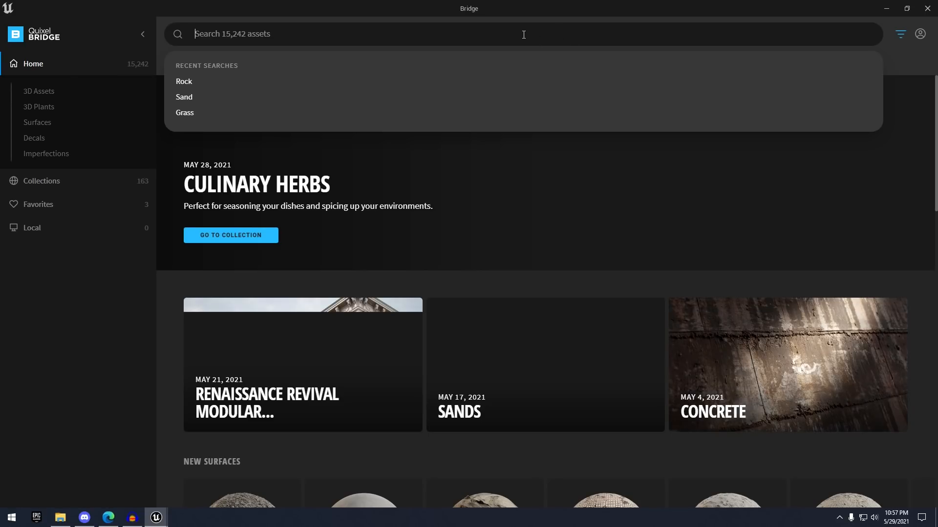
pyautogui.click(184, 81)
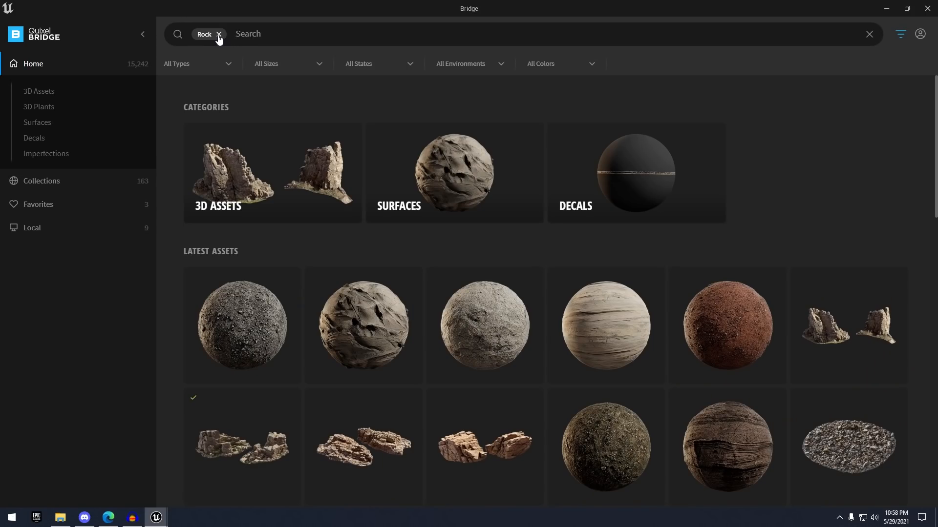
pyautogui.click(219, 35)
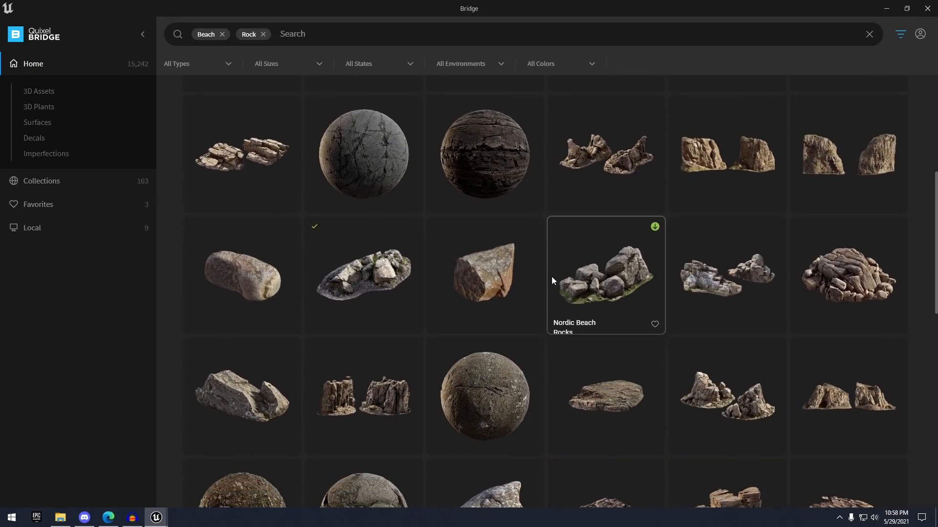
# Choose the Thai Beach Rocks asset from the search results and set its download quality to Nanite
pyautogui.scroll(-5, 541, 268)
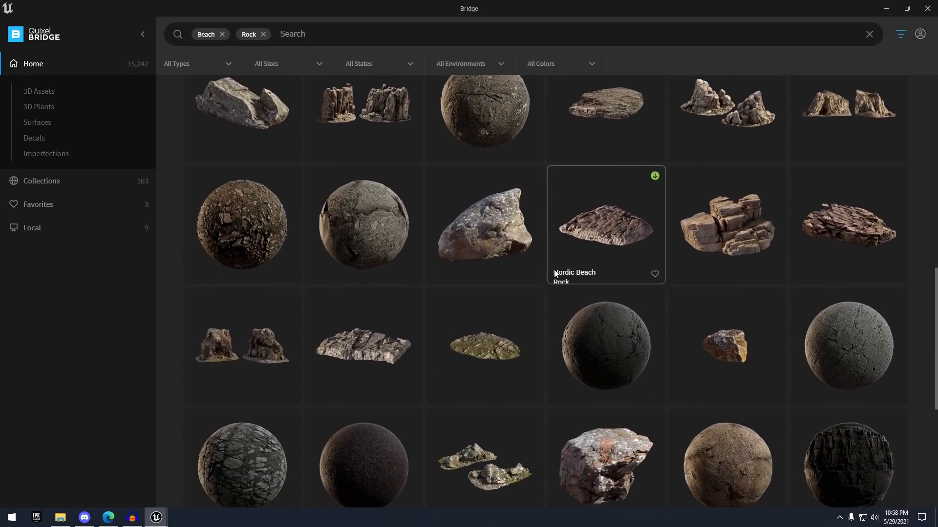
pyautogui.scroll(-6, 555, 274)
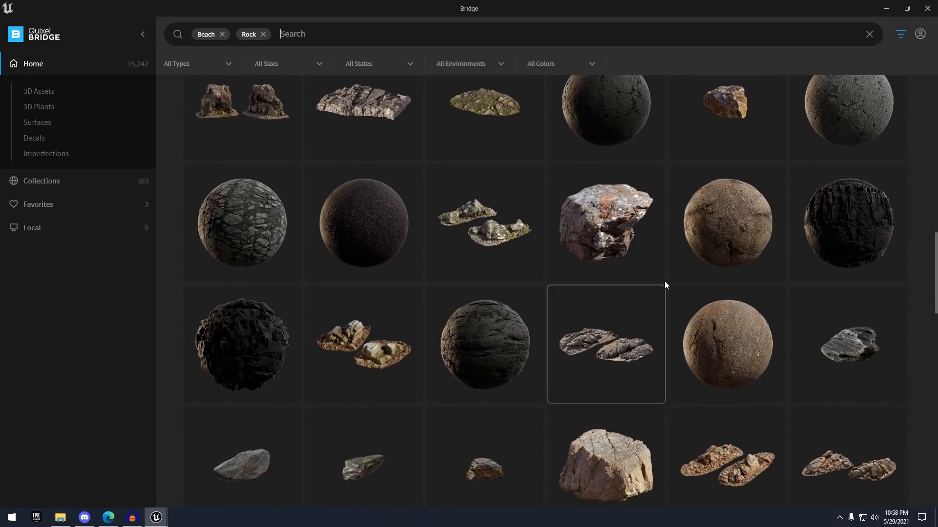
pyautogui.scroll(-10, 665, 282)
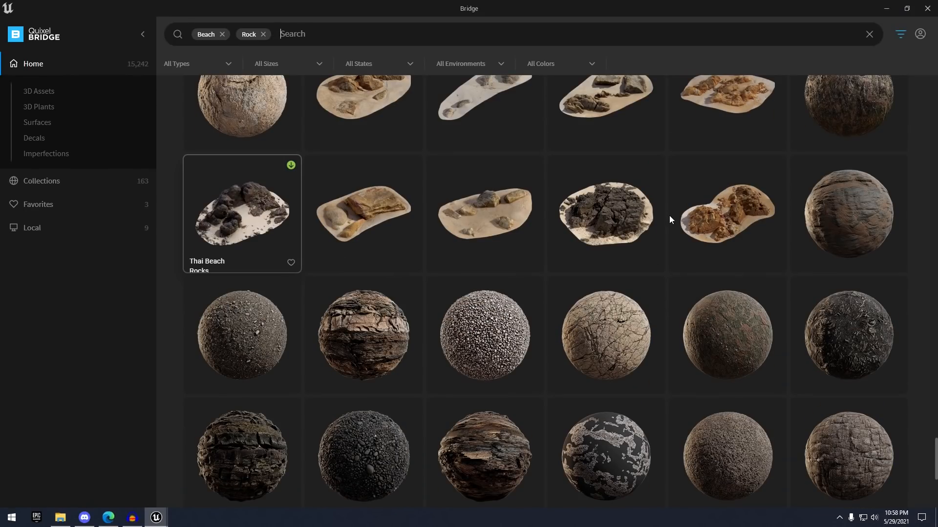
pyautogui.click(271, 225)
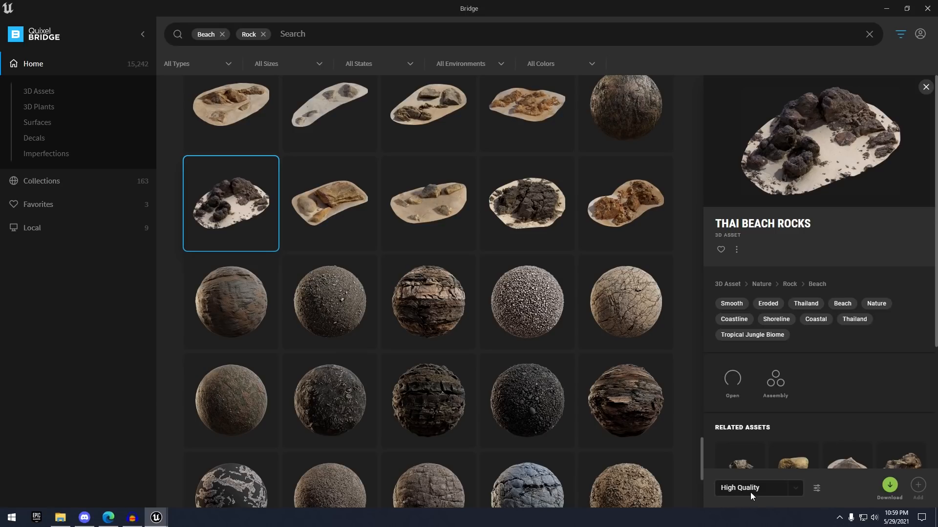
pyautogui.click(754, 491)
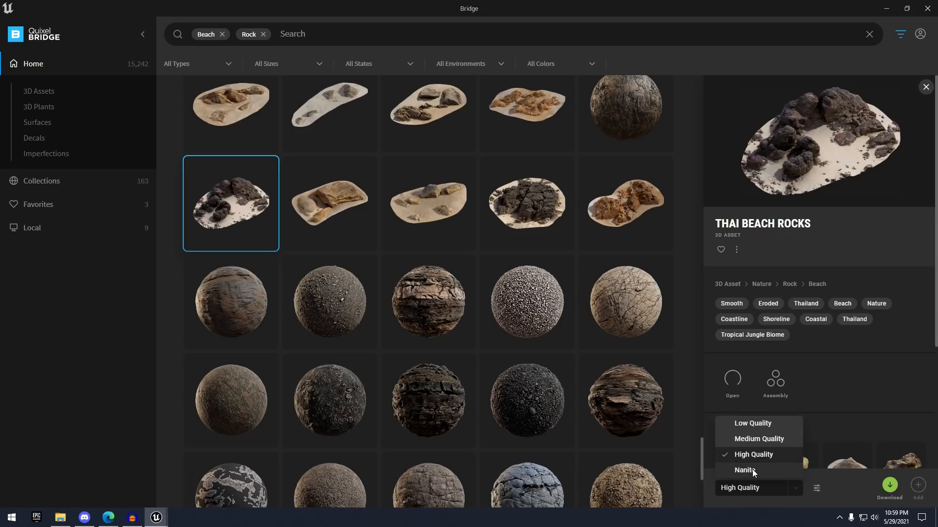
pyautogui.click(753, 470)
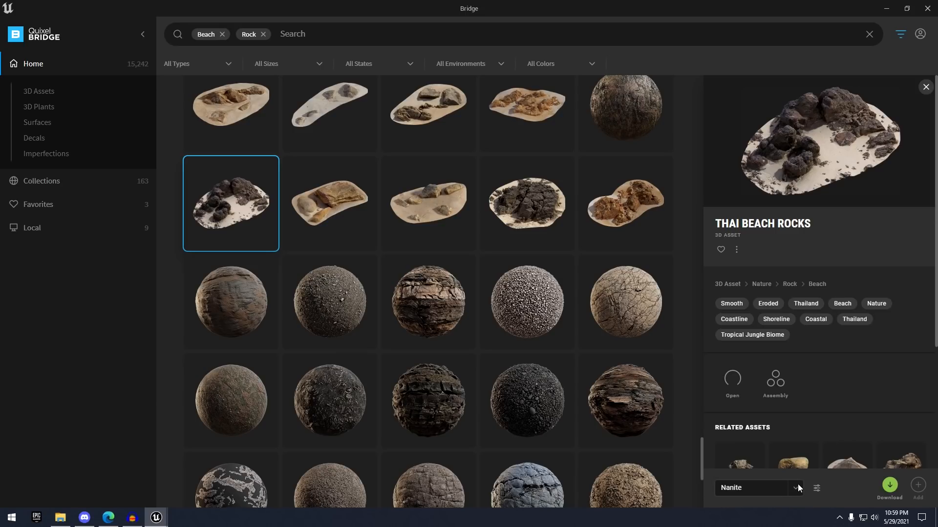
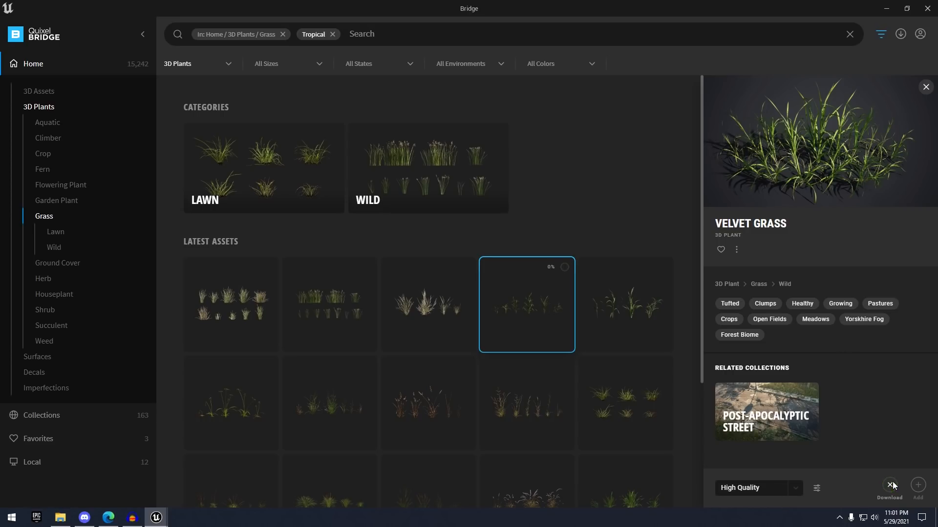
# Browse the Fern category under 3D Plants, download Silver Lady Fern at Highest Quality, and return to the level editor
pyautogui.click(60, 171)
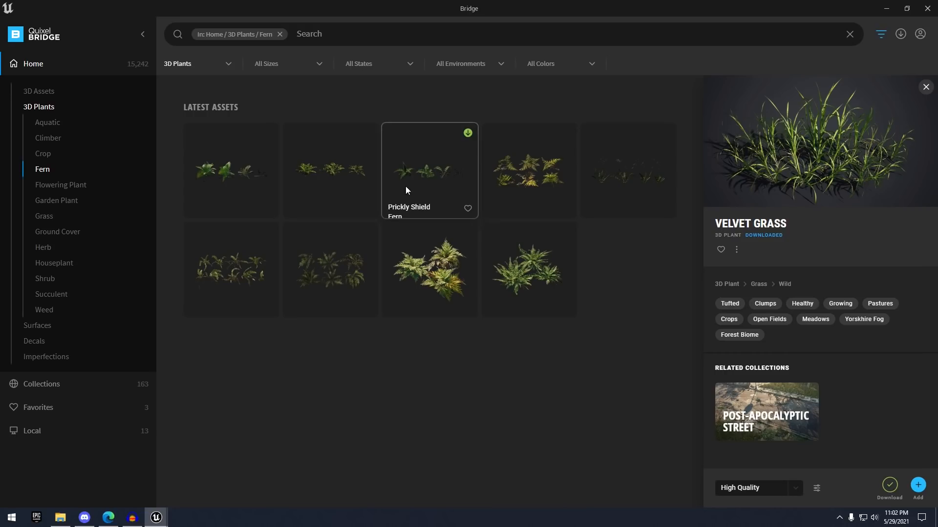
pyautogui.click(226, 168)
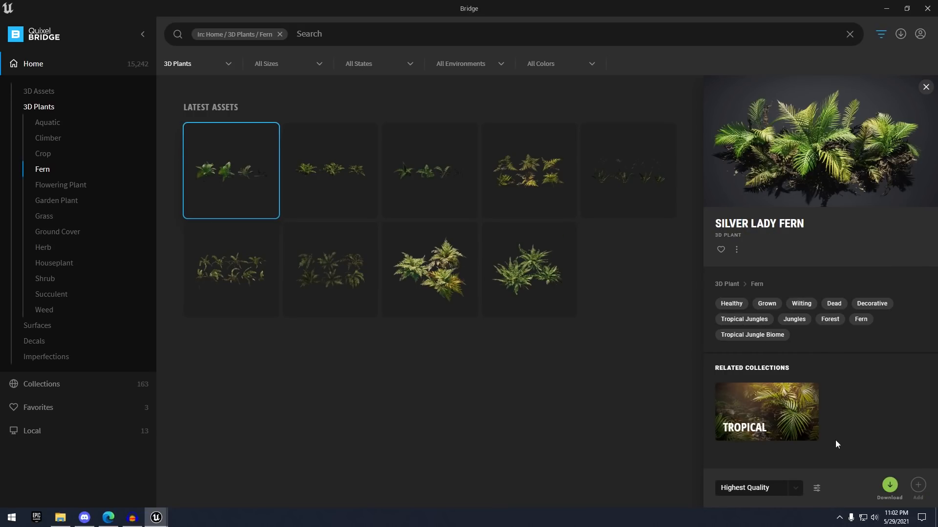
pyautogui.click(893, 485)
pyautogui.click(894, 8)
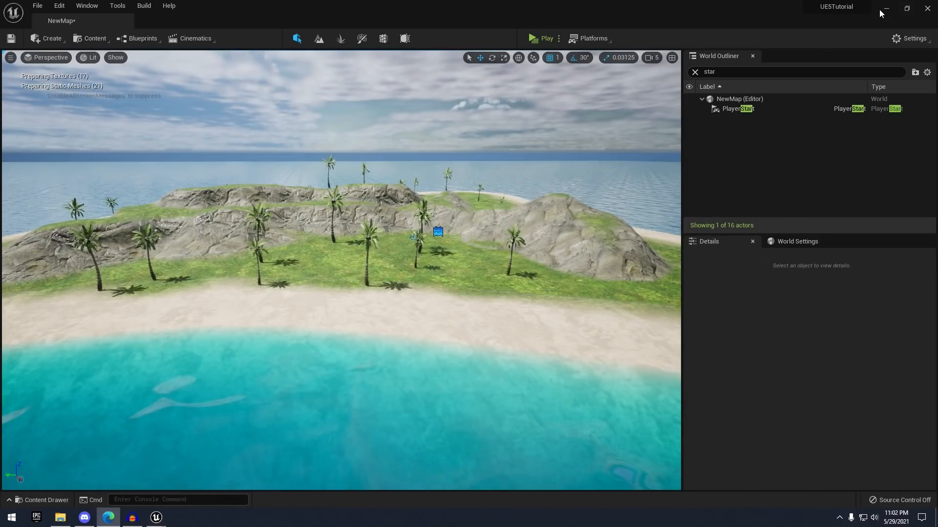
# Activate Foliage editing mode and dock the content browser in the layout beneath the viewport
pyautogui.click(53, 500)
pyautogui.moveTo(342, 254); pyautogui.dragTo(341, 244, button='right')
pyautogui.press('w')
pyautogui.click(44, 501)
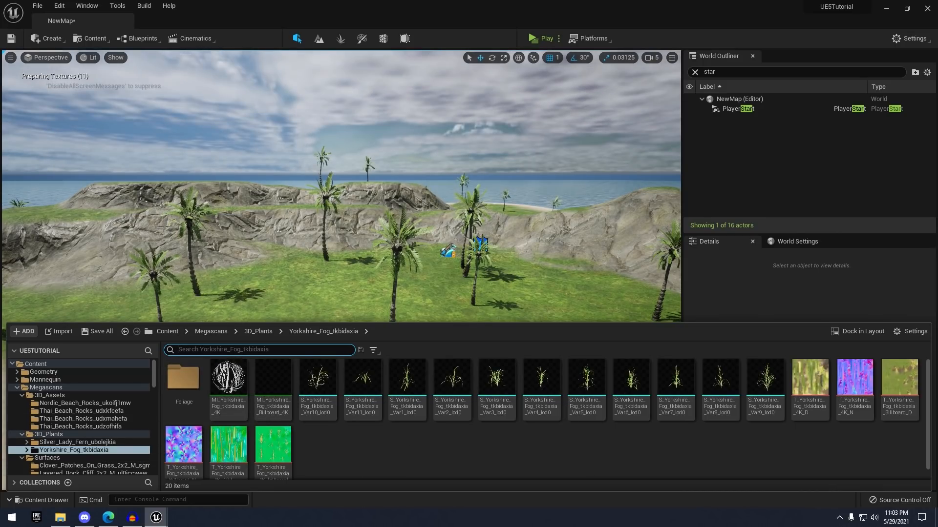
pyautogui.click(340, 39)
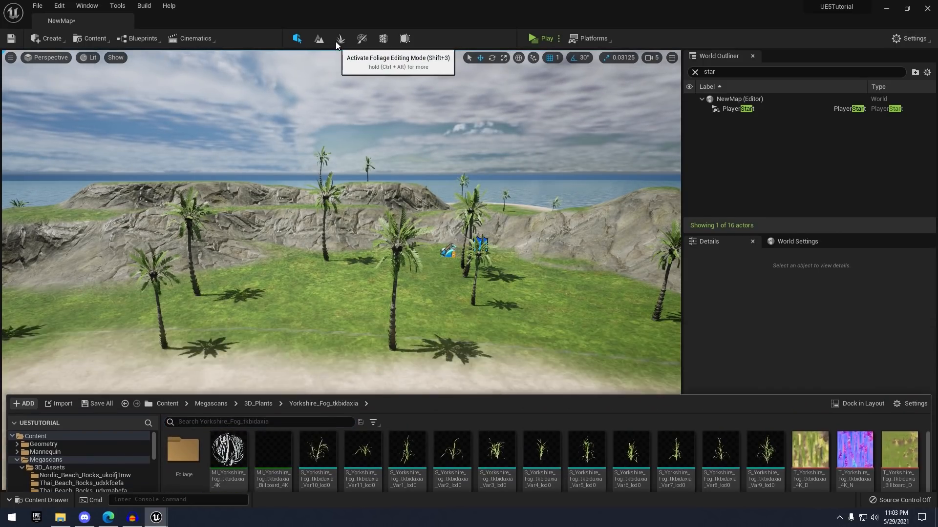
pyautogui.click(58, 505)
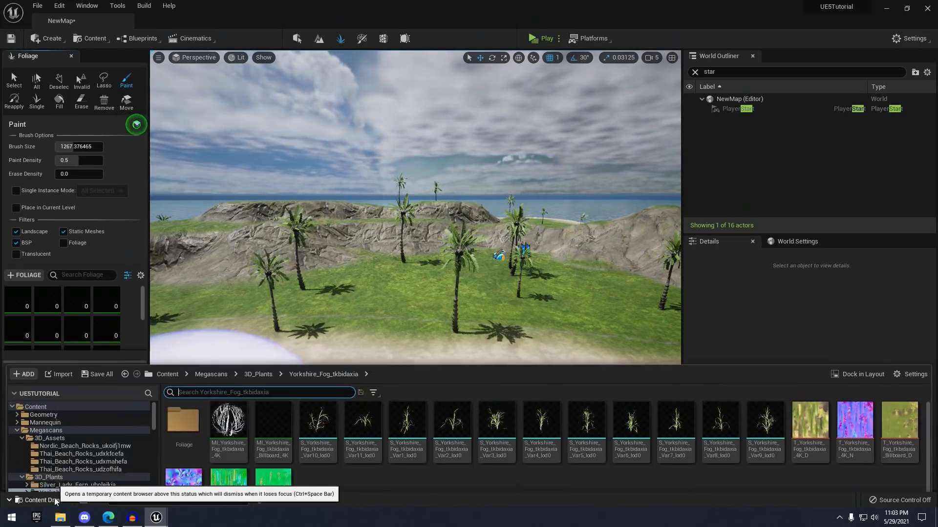
pyautogui.click(831, 334)
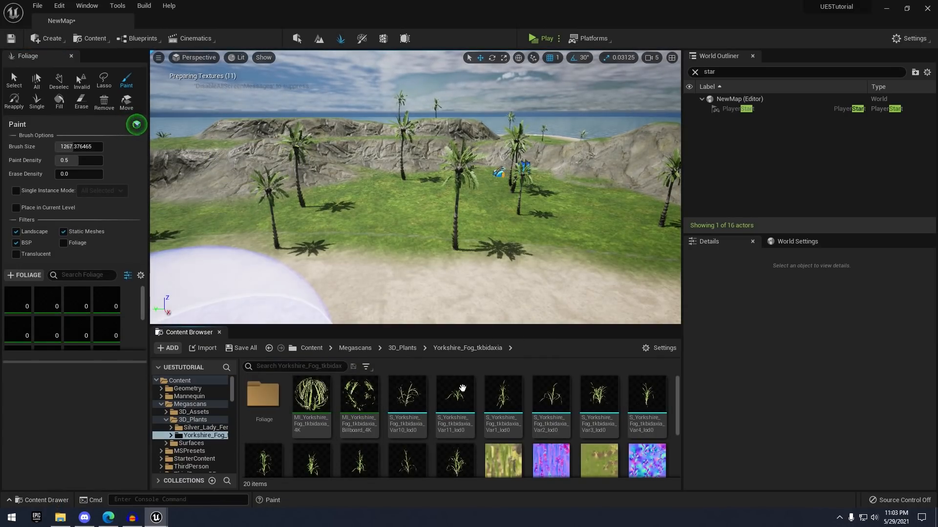
# Enlarge the foliage palette and add all nine Silver_Lady_Fern static meshes from the Megascans 3D_Plants folder to it
pyautogui.scroll(-1, 396, 409)
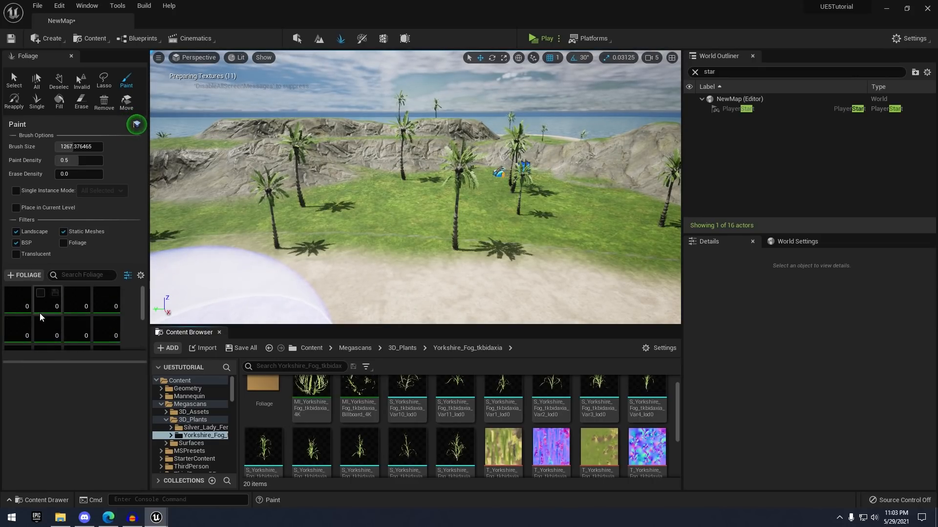
pyautogui.moveTo(64, 361); pyautogui.dragTo(54, 408)
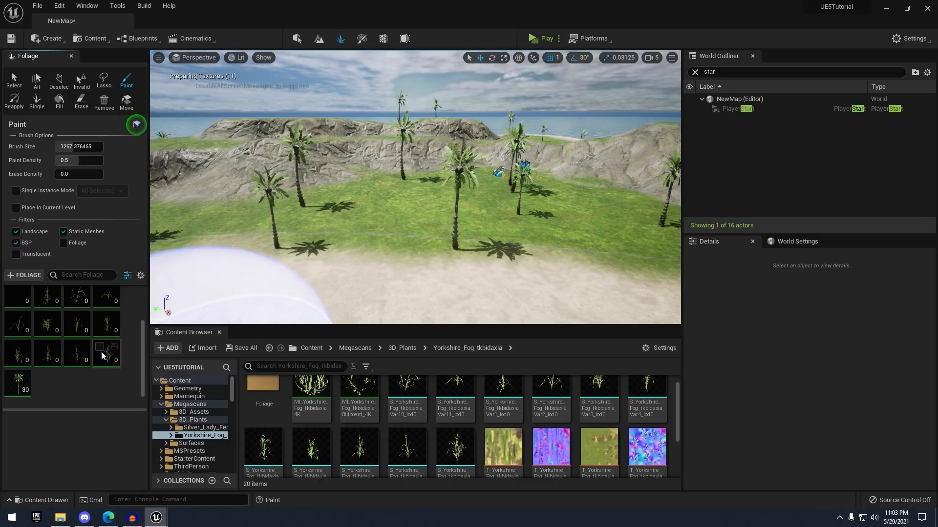
pyautogui.click(77, 353)
pyautogui.click(204, 427)
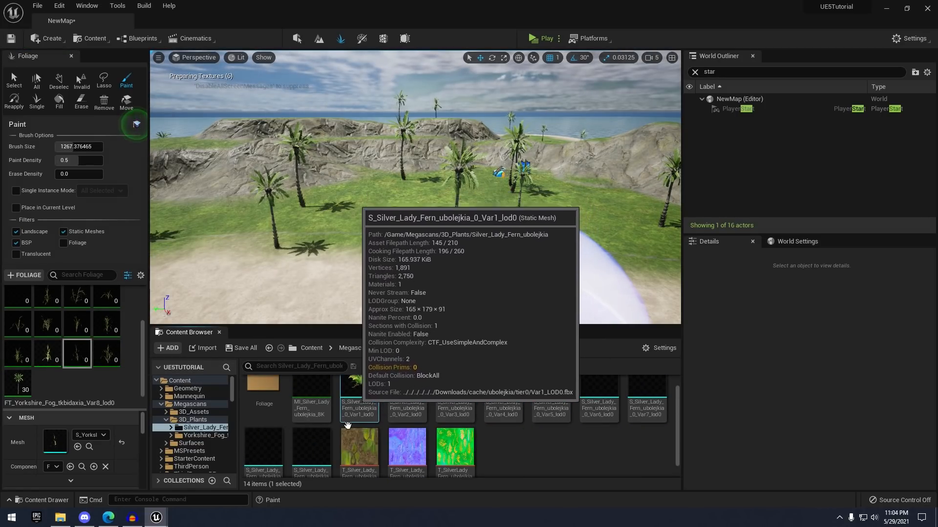
pyautogui.keyDown('shift'); pyautogui.click(315, 450); pyautogui.keyUp('shift')
pyautogui.scroll(-1, 376, 411)
pyautogui.scroll(2, 365, 414)
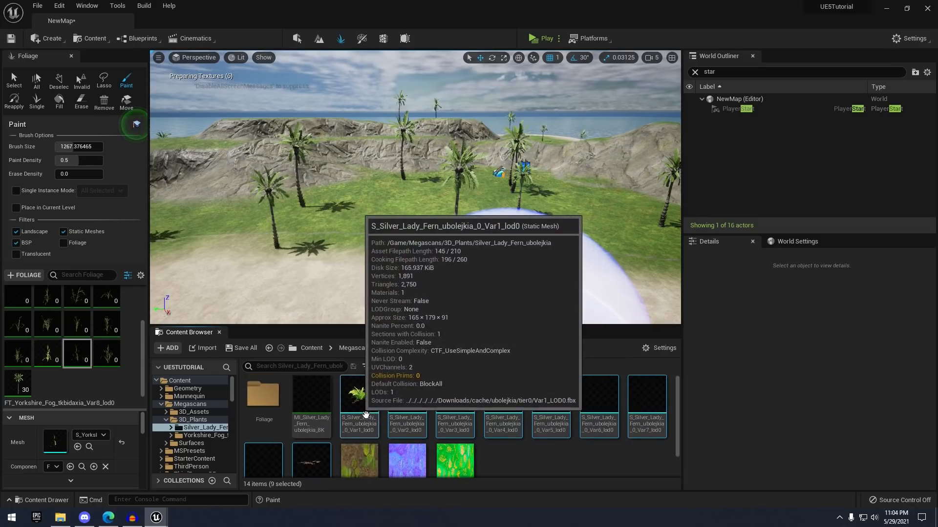
pyautogui.moveTo(366, 414); pyautogui.dragTo(102, 377)
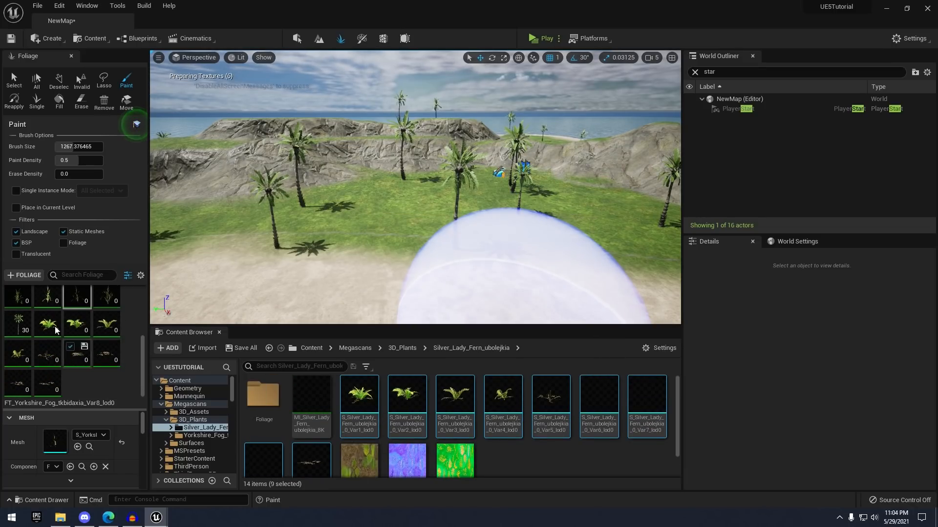
# Select the grass and fern foliage types together in the palette and make room for their painting settings
pyautogui.scroll(1, 96, 327)
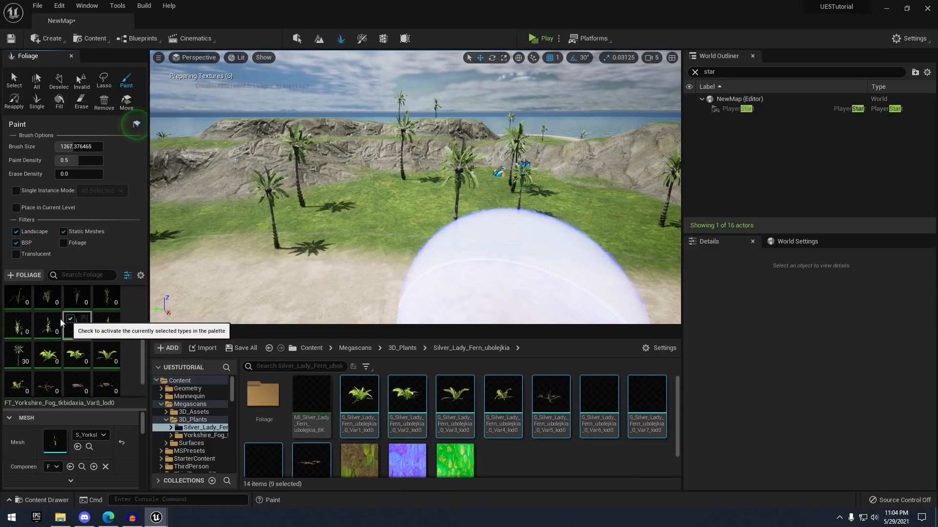
pyautogui.scroll(1, 29, 332)
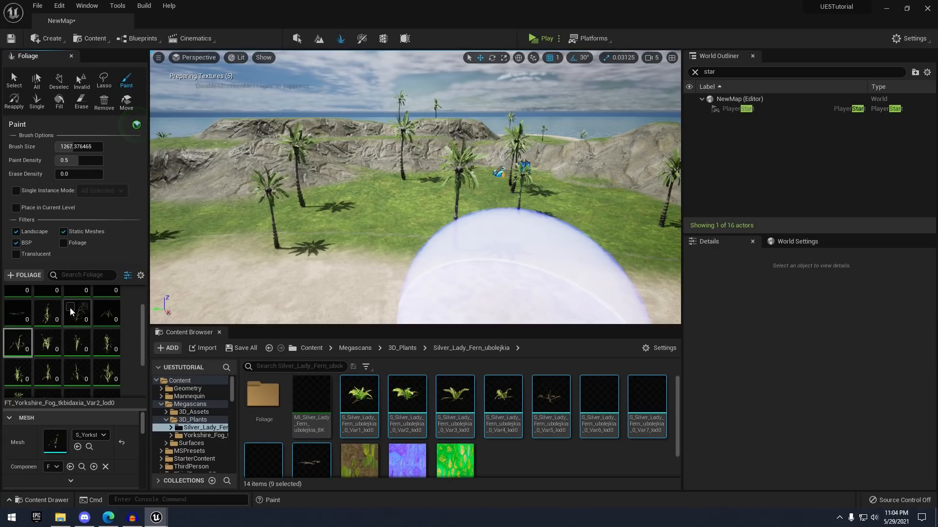
pyautogui.scroll(-3, 100, 327)
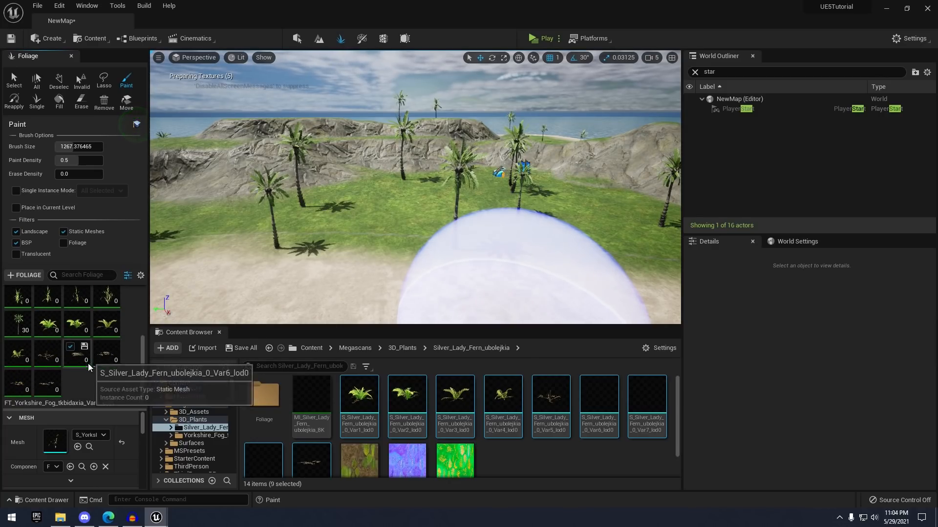
pyautogui.scroll(-3, 84, 435)
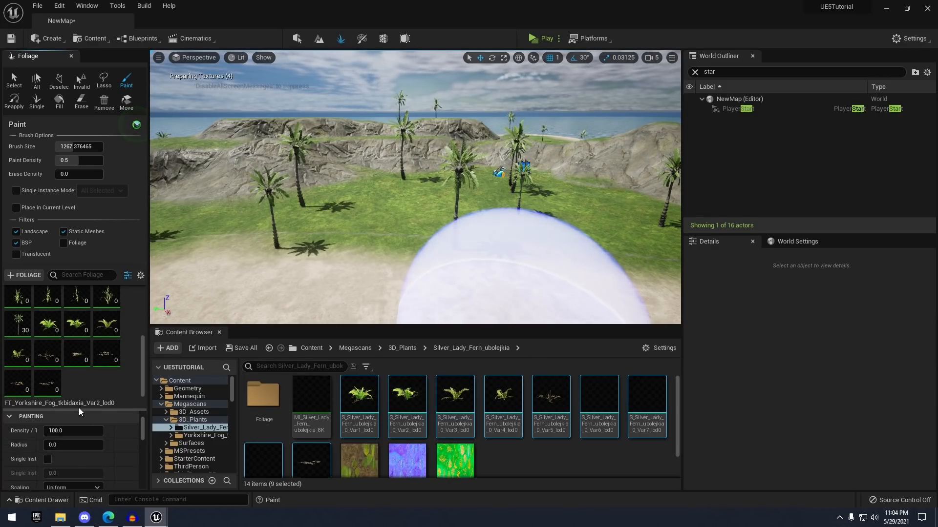
pyautogui.moveTo(77, 416); pyautogui.dragTo(77, 345)
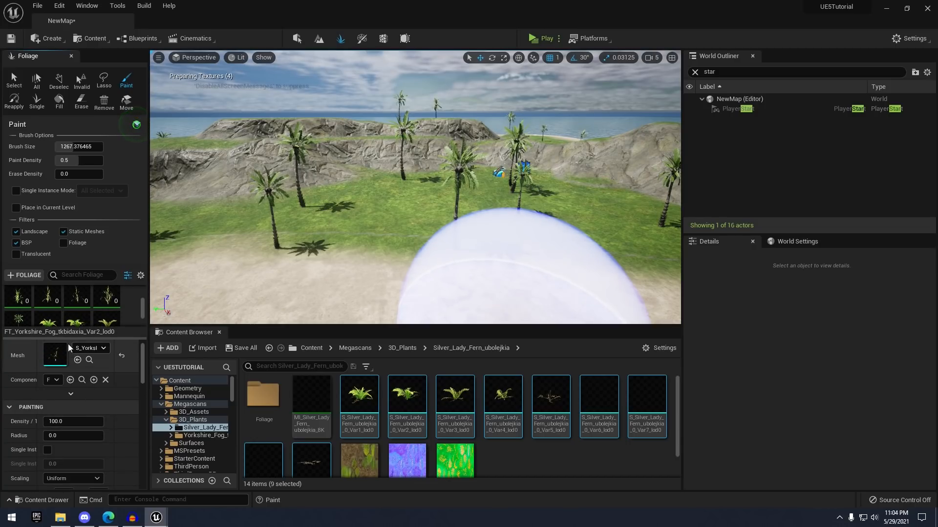
pyautogui.click(125, 318)
pyautogui.scroll(-1, 97, 320)
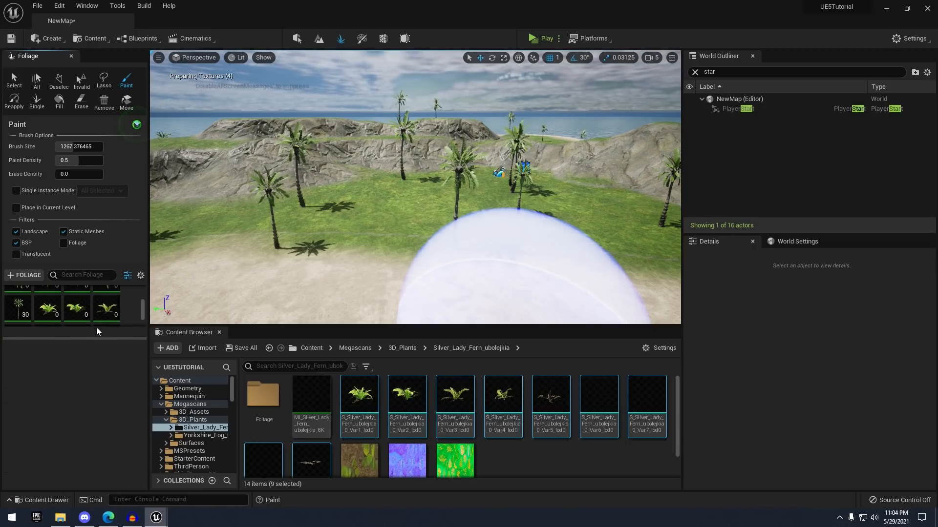
pyautogui.click(107, 312)
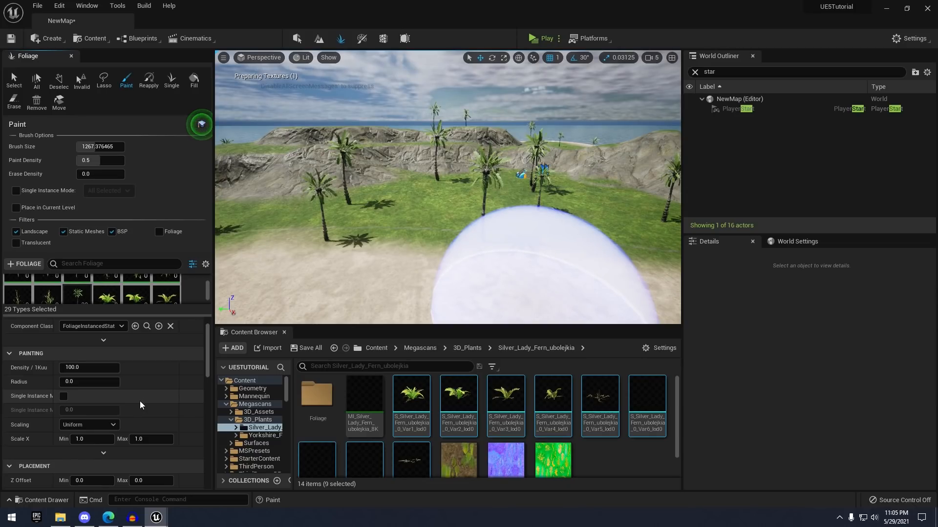
# Set the selected foliage types' Scale X range to 0.8–1.2 and their density to 0.01
pyautogui.click(112, 442)
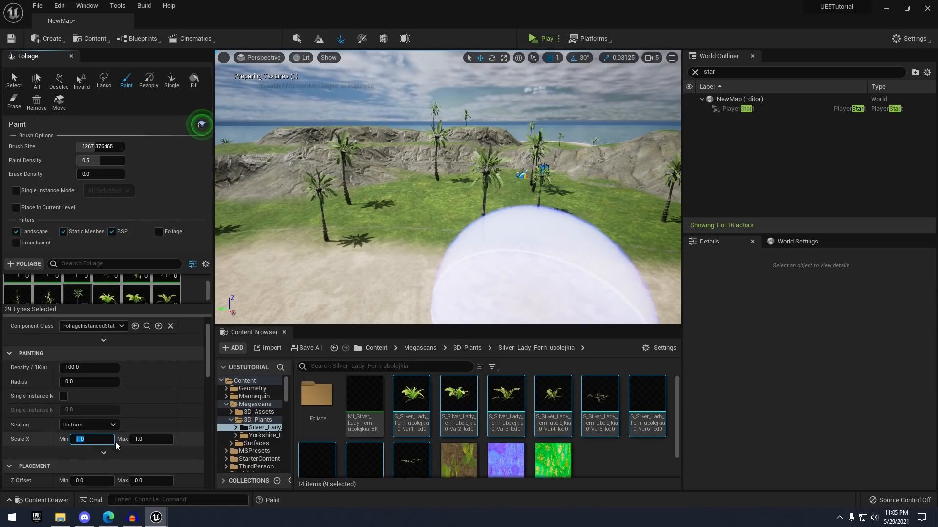
pyautogui.write('.8')
pyautogui.press('Tab')
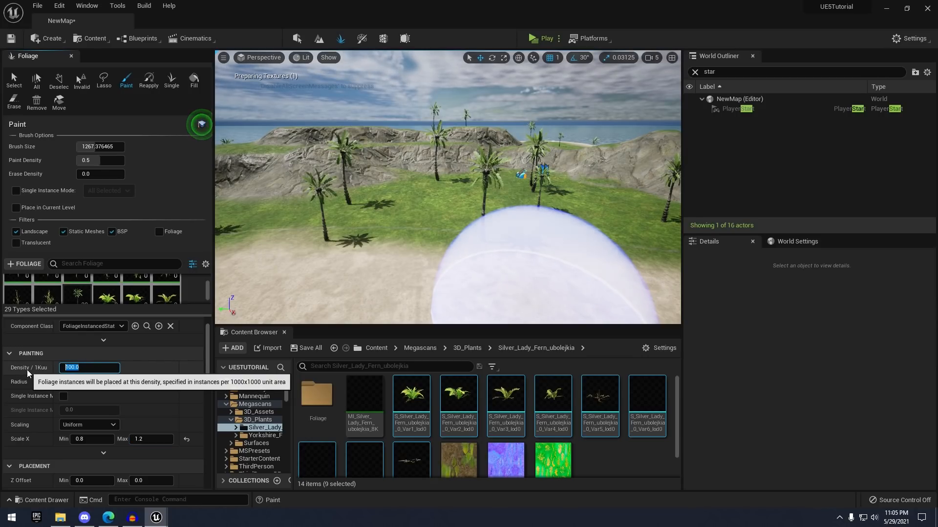
pyautogui.write('.0')
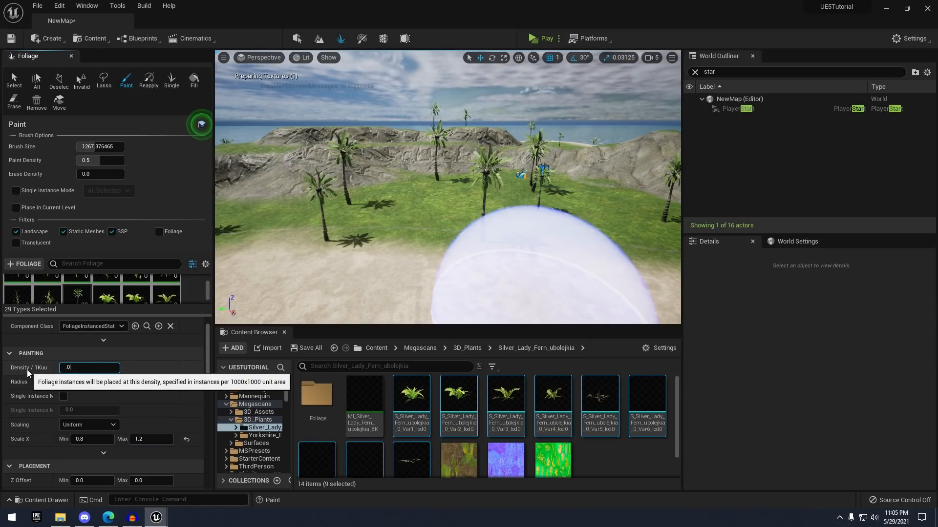
pyautogui.write('1')
pyautogui.press('Return')
# Try painting the selected plants along the beach-side edge of the lawn, inspect the stroke and undo it
pyautogui.moveTo(421, 234); pyautogui.dragTo(534, 228)
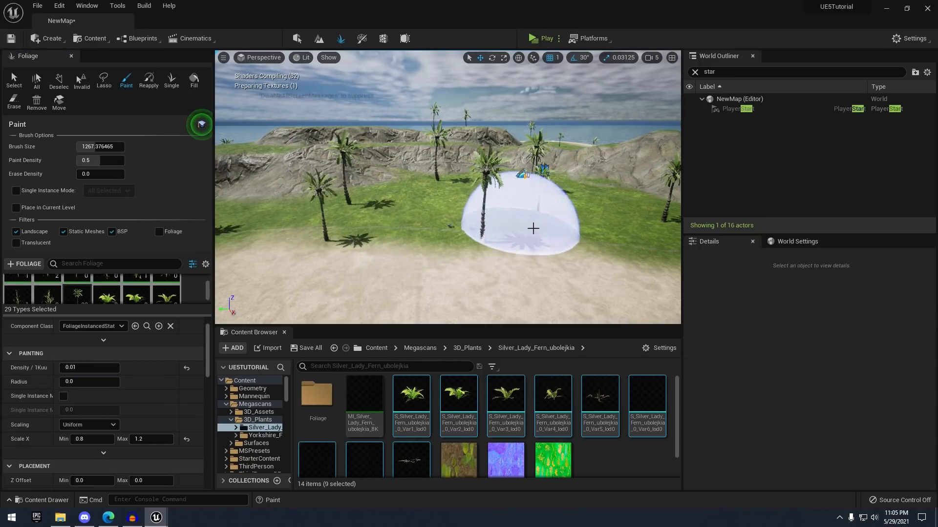
pyautogui.scroll(-10, 533, 229)
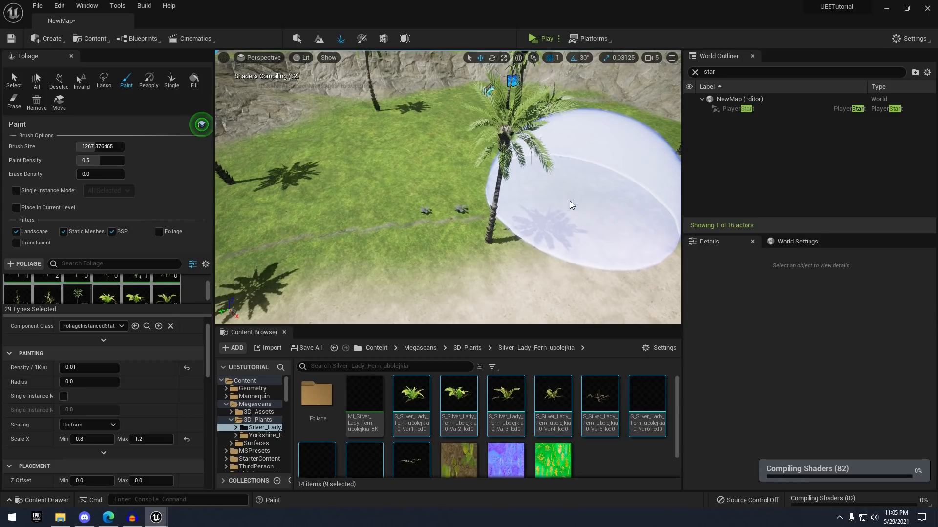
pyautogui.hotkey('ctrl', 'z')
# Set the foliage density to 0.1 and try painting the plants on the lawn beside the palm
pyautogui.click(101, 370)
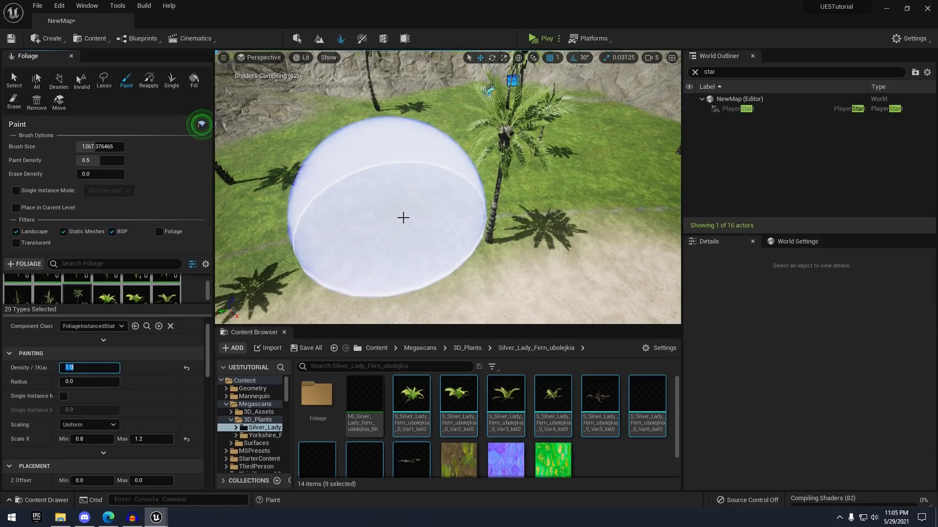
pyautogui.click(390, 205)
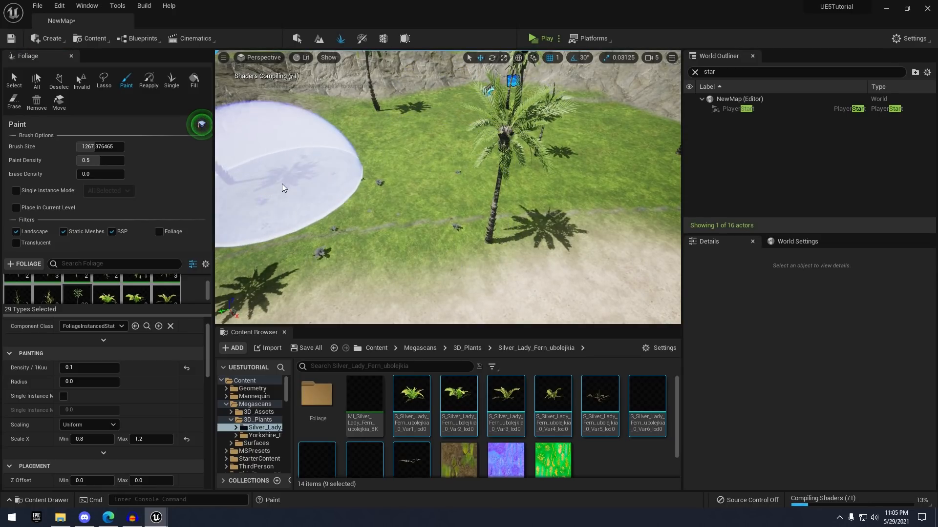
pyautogui.moveTo(366, 178); pyautogui.dragTo(366, 178, button='right')
pyautogui.press('a')
pyautogui.press('w')
pyautogui.moveTo(523, 184); pyautogui.dragTo(524, 183, button='right')
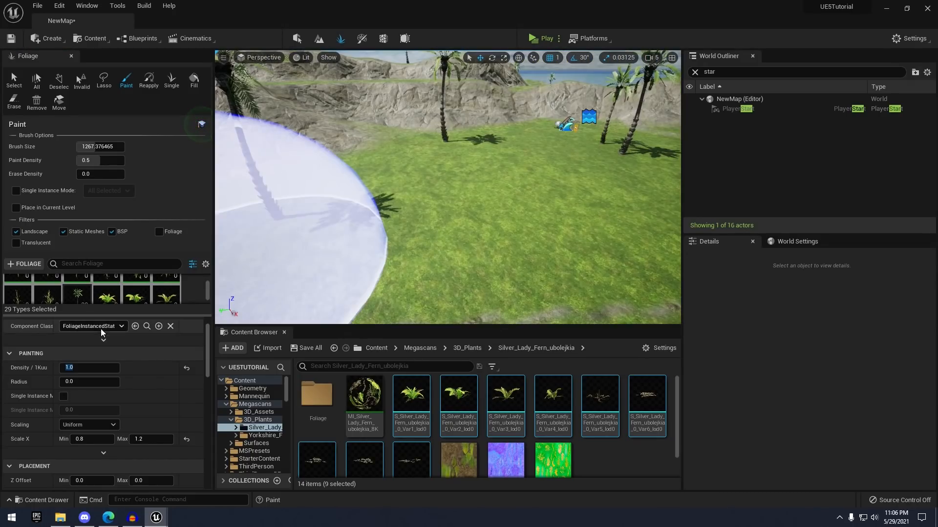
# Set the foliage density to 5 and try painting the plants across the lawn between the palms, undoing the strokes
pyautogui.click(81, 371)
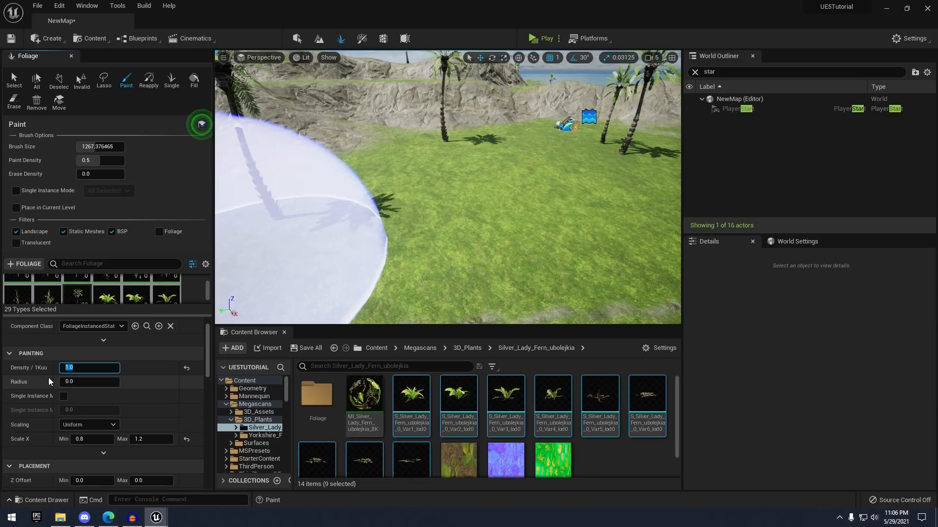
pyautogui.press('Return')
pyautogui.moveTo(419, 229); pyautogui.dragTo(428, 211, button='right')
pyautogui.press('s')
pyautogui.moveTo(429, 211)
pyautogui.mouseDown()
pyautogui.moveTo(553, 199)
pyautogui.moveTo(371, 185)
pyautogui.mouseUp()
pyautogui.moveTo(371, 185)
pyautogui.mouseDown(button='right')
pyautogui.moveTo(312, 185)
pyautogui.moveTo(394, 152)
pyautogui.moveTo(372, 148)
pyautogui.moveTo(396, 165)
pyautogui.moveTo(382, 164)
pyautogui.mouseUp(button='right')
pyautogui.press('w')
pyautogui.press('w')
pyautogui.press('s')
pyautogui.press('s')
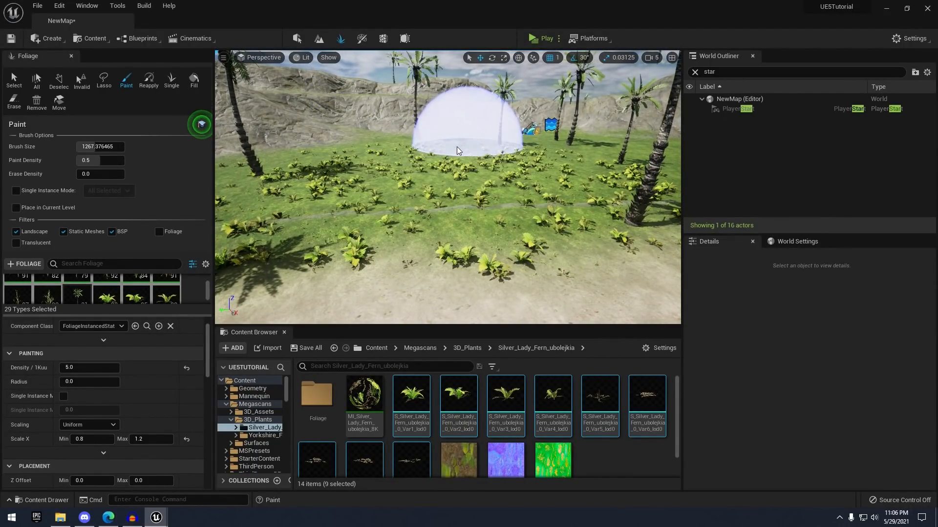
pyautogui.hotkey('ctrl', 'z')
# Set the selected foliage types' radius to 2 and their Scale X range to 0.5–1.5
pyautogui.scroll(-1, 150, 350)
pyautogui.click(78, 367)
pyautogui.write('2')
pyautogui.press('Return')
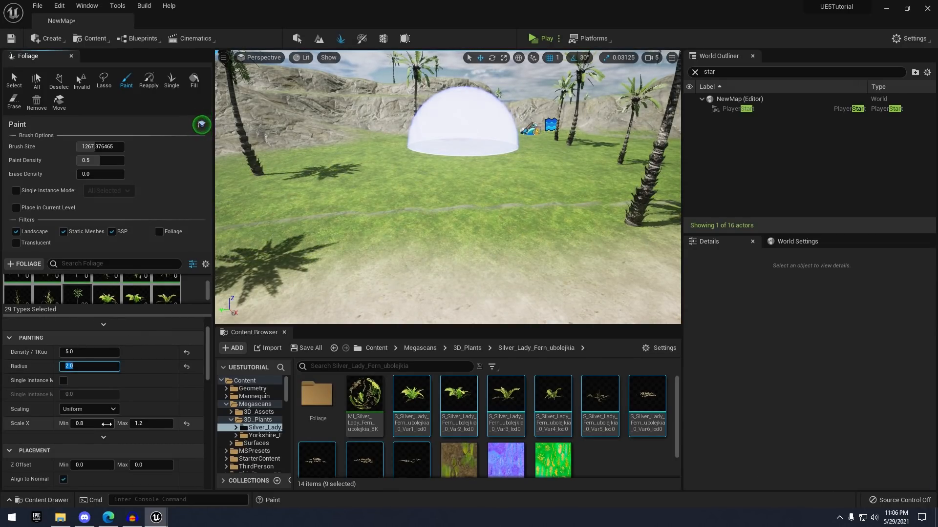
pyautogui.click(91, 423)
pyautogui.write('0.5')
pyautogui.press('Tab')
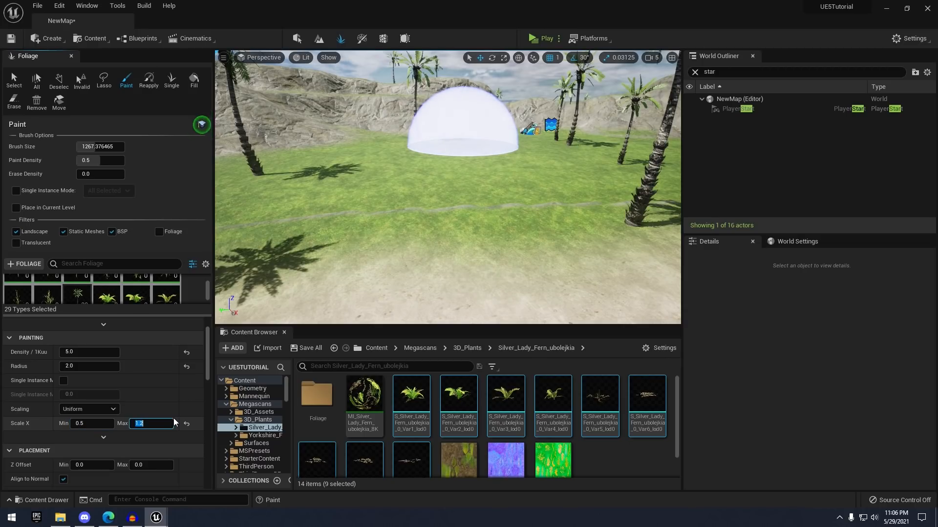
pyautogui.write('1.5')
pyautogui.press('Return')
# Paint the selected grass and fern types across the lawn between the palms, extending toward the beach
pyautogui.moveTo(496, 189); pyautogui.dragTo(384, 163)
pyautogui.moveTo(384, 163)
pyautogui.mouseDown(button='right')
pyautogui.moveTo(367, 141)
pyautogui.moveTo(409, 178)
pyautogui.mouseUp(button='right')
pyautogui.press('s')
pyautogui.moveTo(395, 180); pyautogui.dragTo(342, 198)
pyautogui.moveTo(342, 198); pyautogui.dragTo(318, 198, button='right')
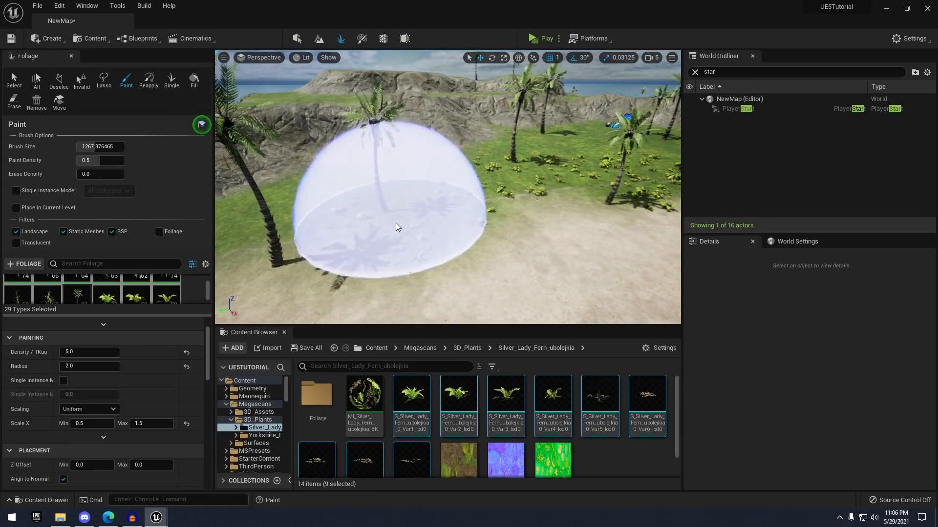
# Paint the plants over the lawn around the beachfront palms and back toward the cliffs
pyautogui.moveTo(418, 203); pyautogui.dragTo(391, 203, button='right')
pyautogui.moveTo(418, 204); pyautogui.dragTo(467, 208)
pyautogui.moveTo(468, 207); pyautogui.dragTo(425, 207, button='right')
pyautogui.press('s')
pyautogui.moveTo(340, 240); pyautogui.dragTo(400, 230)
pyautogui.moveTo(415, 230)
pyautogui.mouseDown(button='right')
pyautogui.moveTo(401, 219)
pyautogui.moveTo(388, 230)
pyautogui.mouseUp(button='right')
pyautogui.press('w')
pyautogui.moveTo(414, 230)
pyautogui.mouseDown()
pyautogui.moveTo(433, 179)
pyautogui.moveTo(391, 162)
pyautogui.mouseUp()
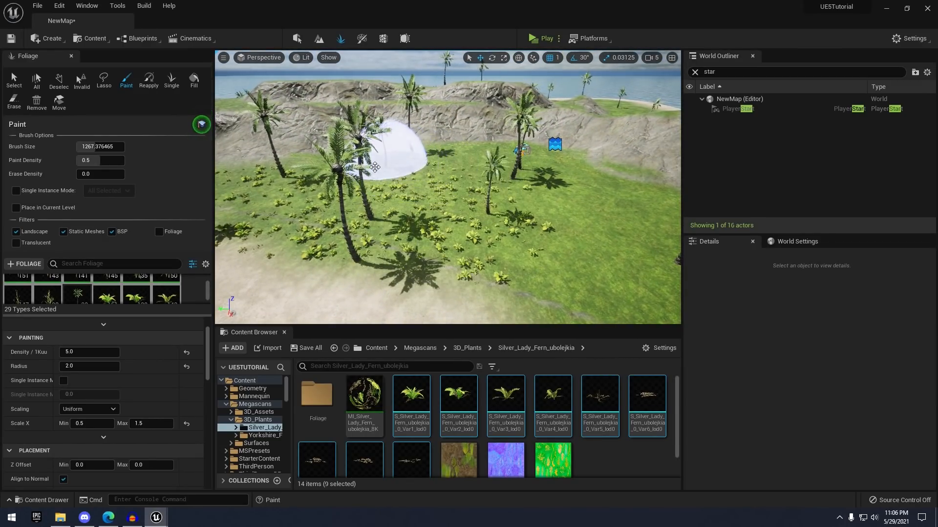
# Paint the plants over the remaining bare grass beyond the palms, up to the foot of the rocky slope
pyautogui.moveTo(391, 161); pyautogui.dragTo(435, 176, button='right')
pyautogui.moveTo(537, 199); pyautogui.dragTo(562, 246)
pyautogui.moveTo(562, 247)
pyautogui.mouseDown(button='right')
pyautogui.moveTo(573, 250)
pyautogui.moveTo(569, 237)
pyautogui.mouseUp(button='right')
pyautogui.press('s')
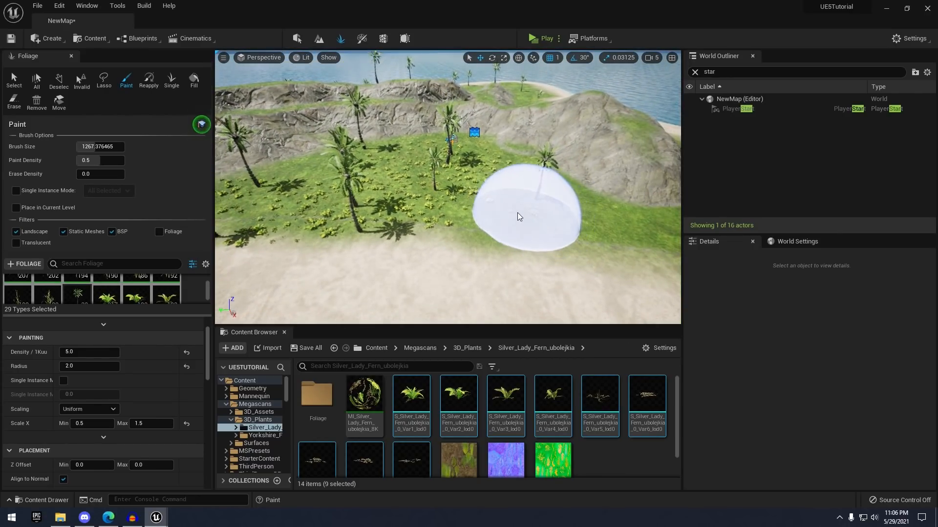
pyautogui.moveTo(520, 217); pyautogui.dragTo(579, 207)
pyautogui.moveTo(579, 207); pyautogui.dragTo(547, 193, button='right')
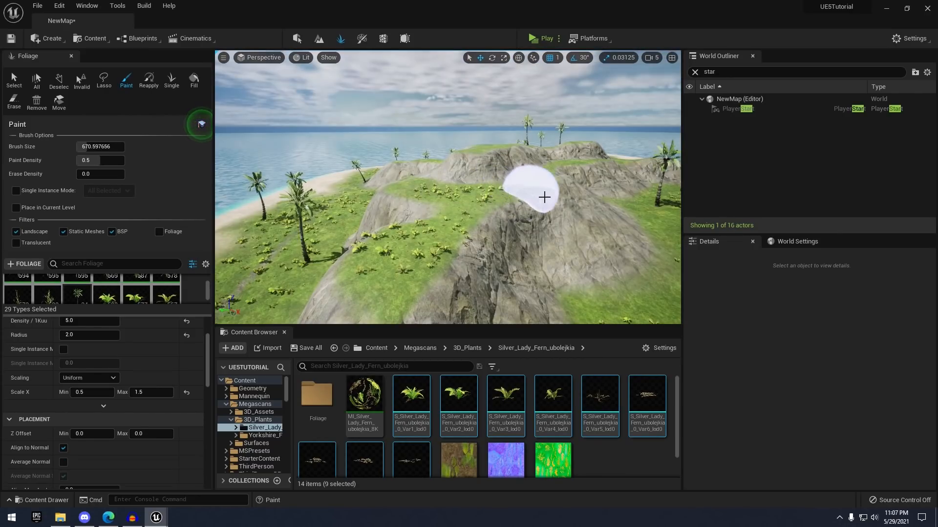
# Paint the plants on the grassy tops of the rocky hills
pyautogui.moveTo(544, 194); pyautogui.dragTo(509, 186, button='right')
pyautogui.press('w')
pyautogui.moveTo(508, 185); pyautogui.dragTo(496, 190)
pyautogui.press('s')
pyautogui.moveTo(497, 190)
pyautogui.mouseDown(button='right')
pyautogui.moveTo(503, 230)
pyautogui.moveTo(508, 154)
pyautogui.mouseUp(button='right')
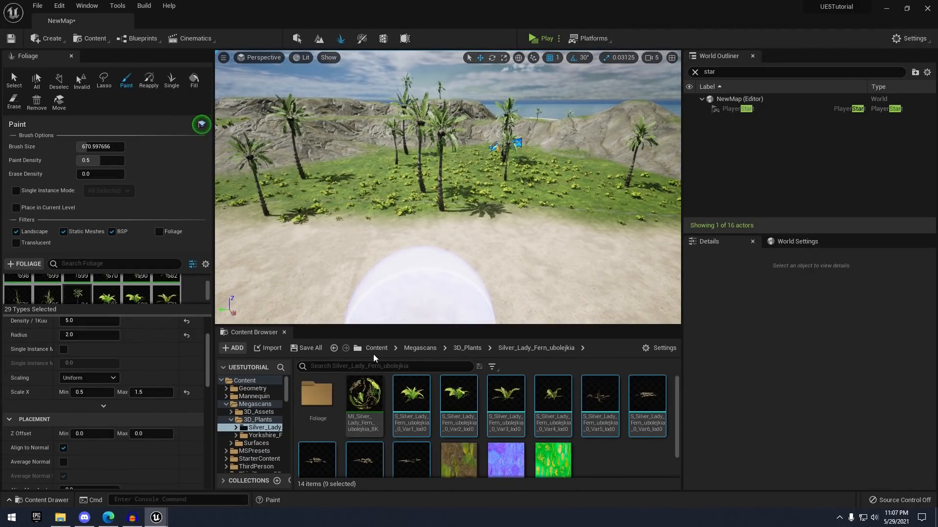
# Open the Nordic_Beach_Rocks folder under Megascans 3D_Assets in the project content
pyautogui.click(374, 348)
pyautogui.scroll(-5, 254, 432)
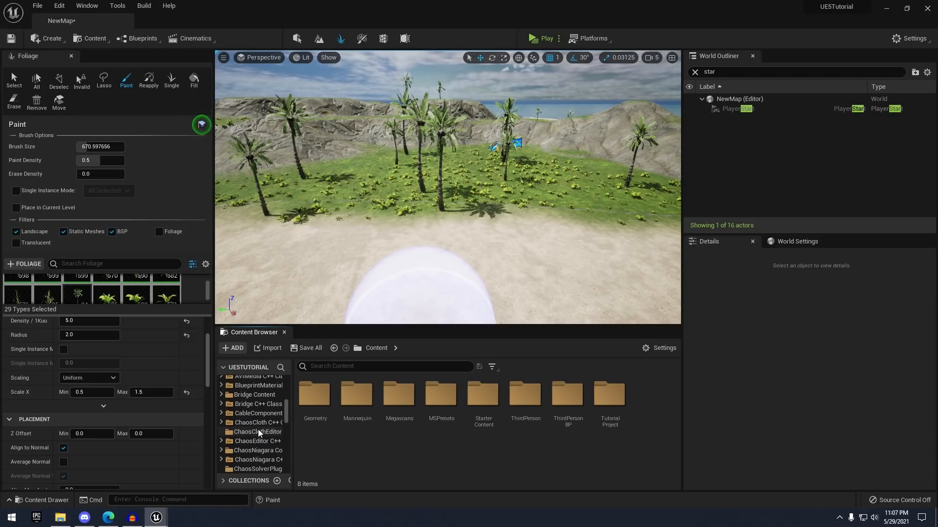
pyautogui.scroll(6, 257, 429)
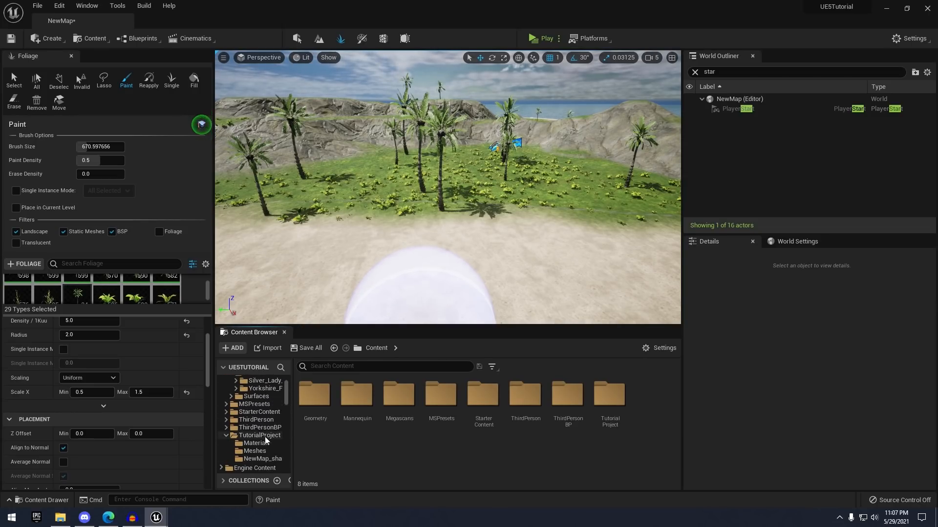
pyautogui.scroll(3, 265, 436)
pyautogui.click(264, 405)
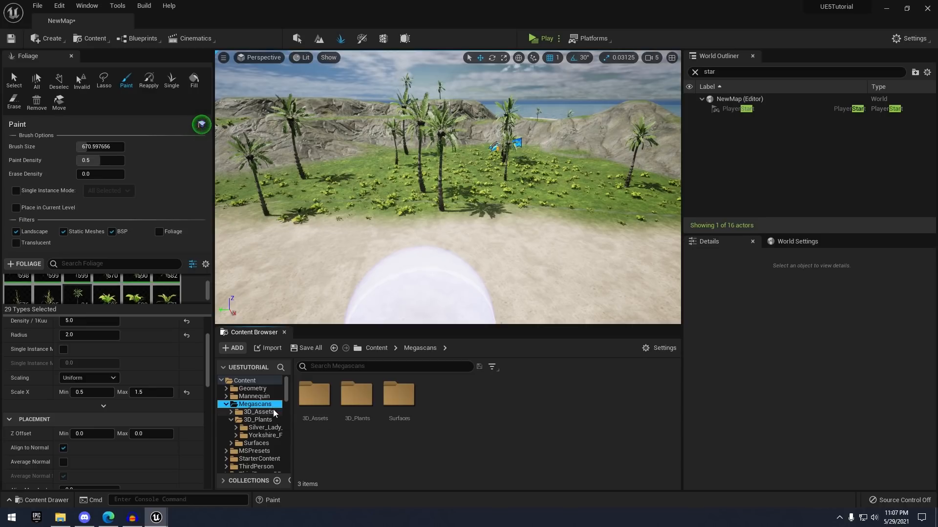
pyautogui.doubleClick(325, 417)
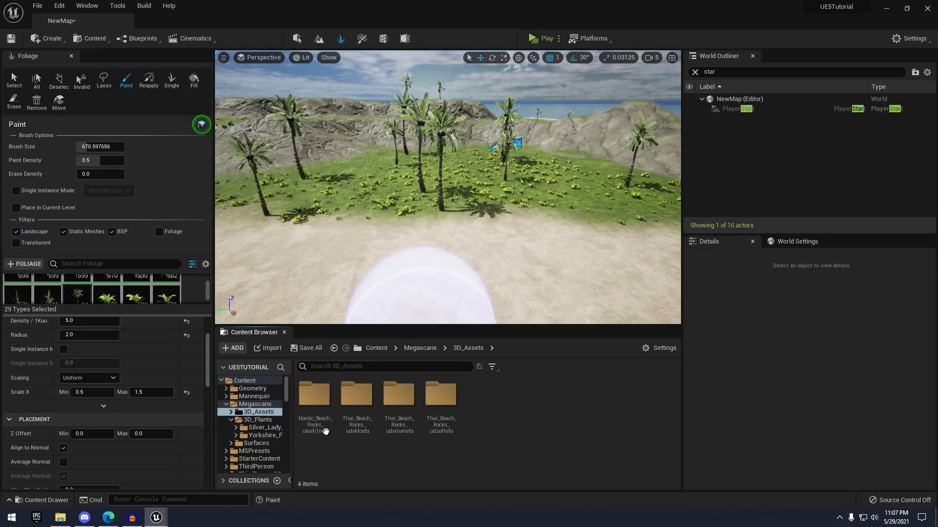
pyautogui.doubleClick(319, 413)
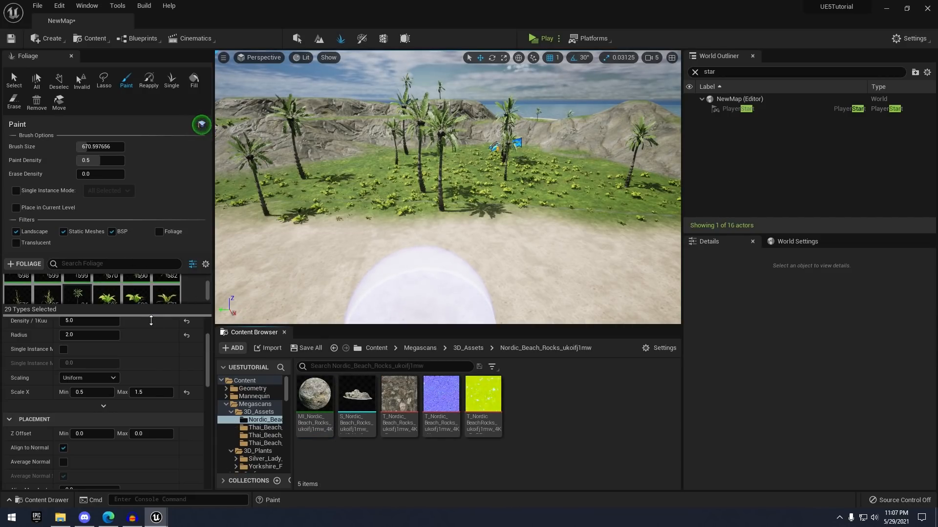
# Deactivate all the existing plant foliage types so none of them is painted
pyautogui.moveTo(151, 320); pyautogui.dragTo(151, 443)
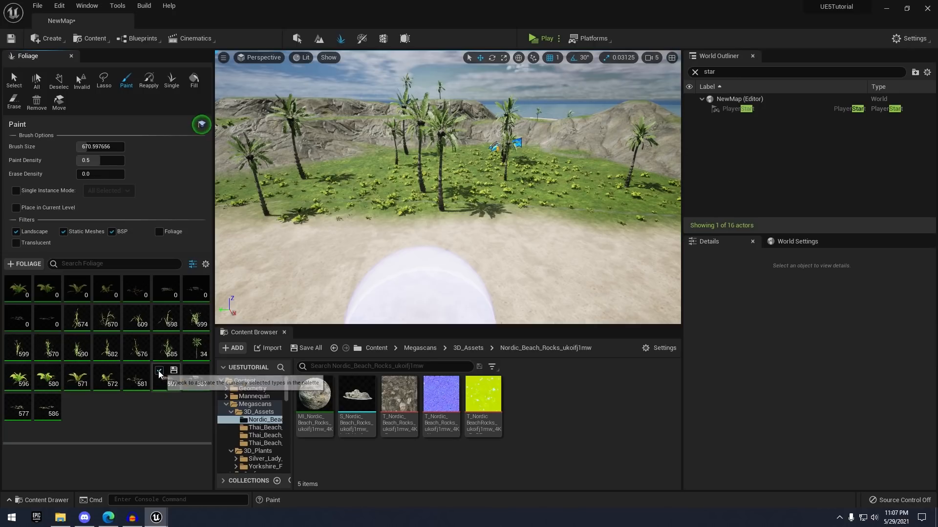
pyautogui.click(18, 288)
pyautogui.keyDown('shift'); pyautogui.click(42, 405); pyautogui.keyUp('shift')
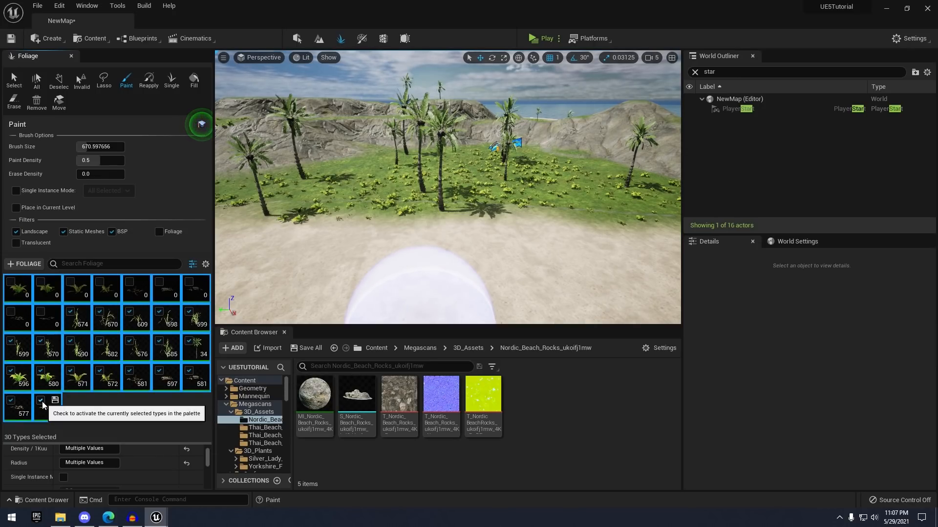
pyautogui.click(42, 405)
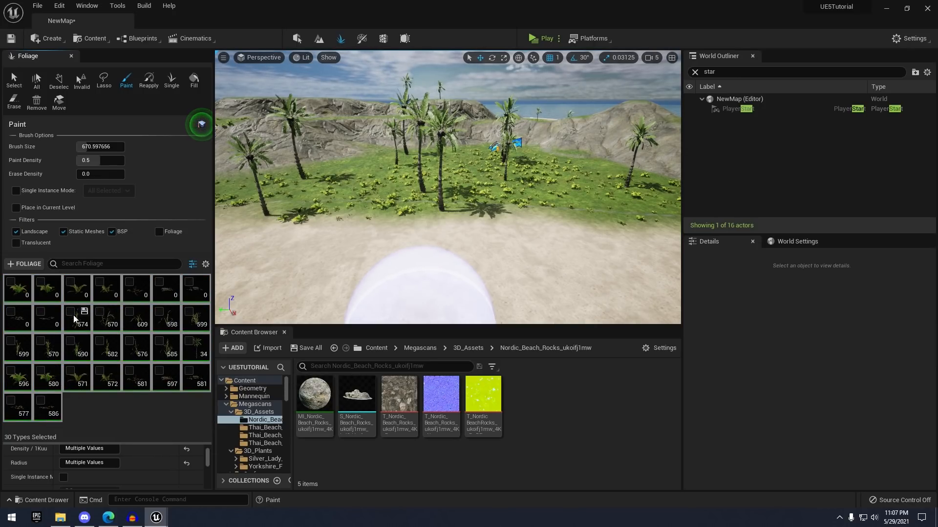
pyautogui.click(85, 414)
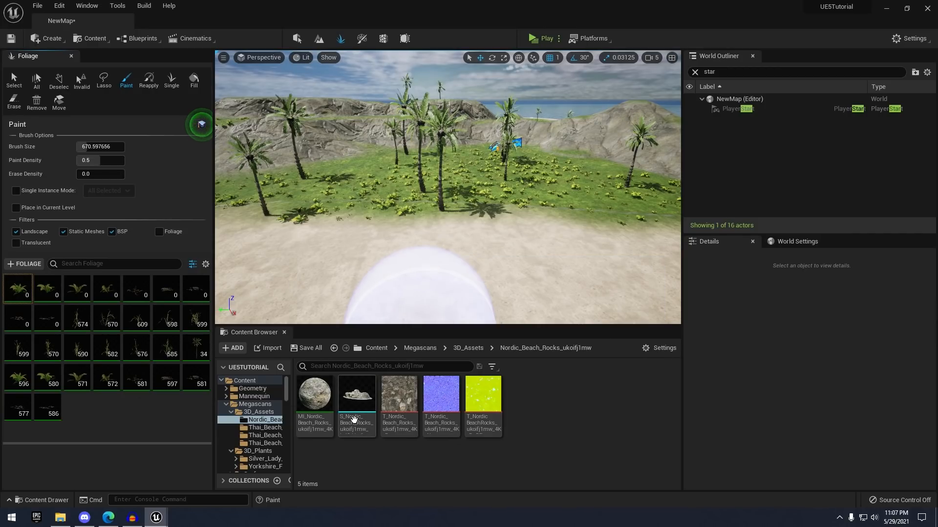
# Add the Nordic_Beach_Rocks mesh and the Thai_Beach_Rocks_udxkfcefa mesh to the foliage palette
pyautogui.moveTo(354, 420); pyautogui.dragTo(170, 415)
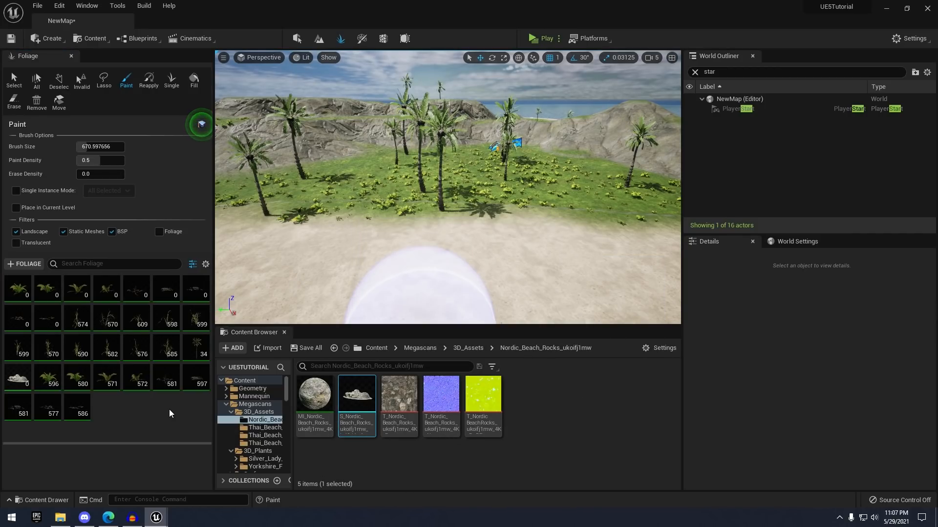
pyautogui.click(467, 347)
pyautogui.doubleClick(357, 395)
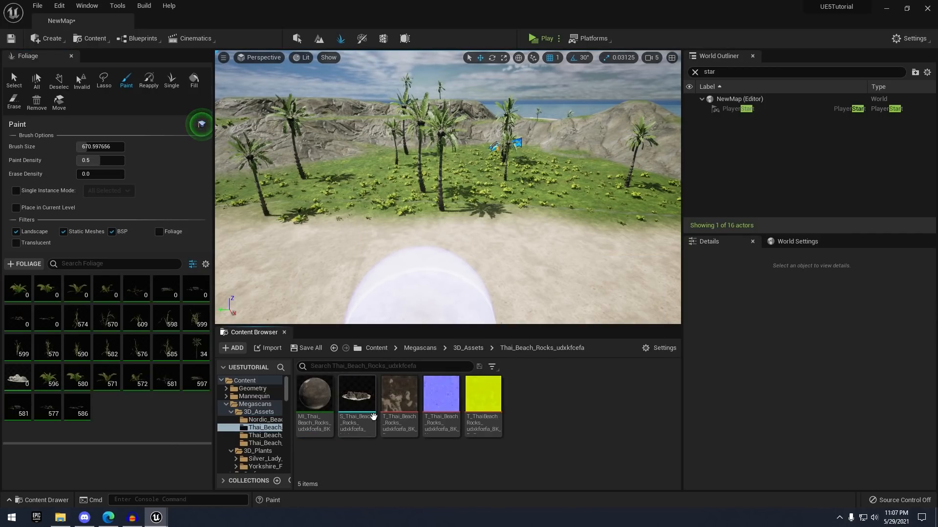
pyautogui.moveTo(374, 416); pyautogui.dragTo(144, 418)
# Add the Thai_Beach_Rocks_udxmahefa and Thai_Beach_Rocks_udzofhifa meshes to the foliage palette
pyautogui.click(469, 348)
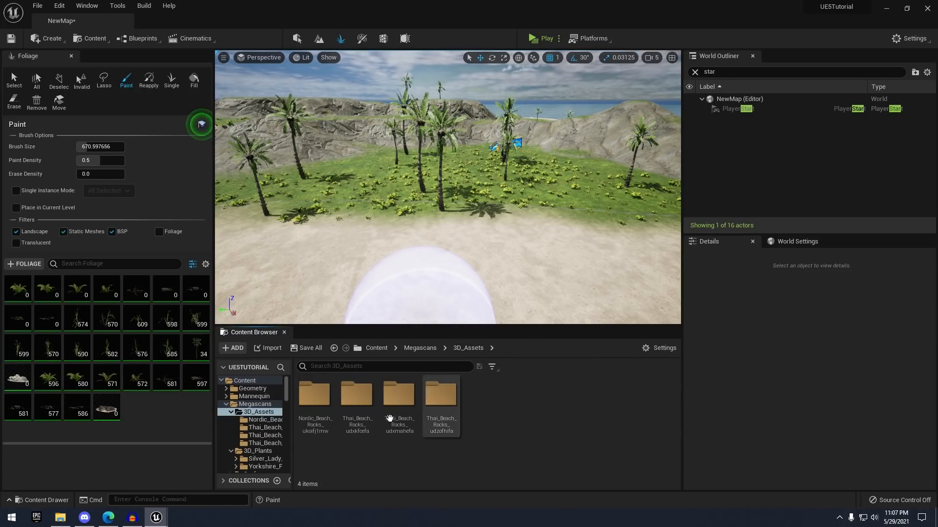
pyautogui.doubleClick(398, 395)
pyautogui.moveTo(359, 398); pyautogui.dragTo(150, 422)
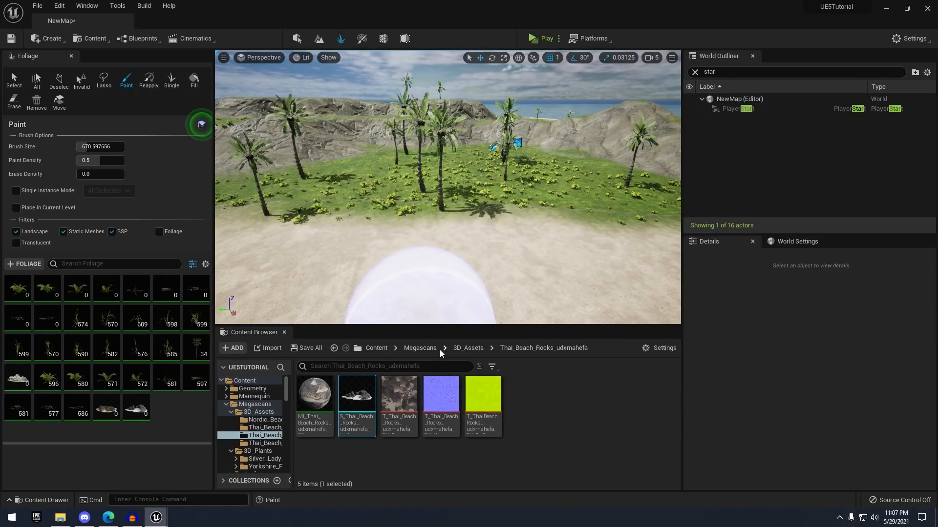
pyautogui.click(468, 348)
pyautogui.doubleClick(441, 396)
pyautogui.moveTo(357, 396); pyautogui.dragTo(166, 413)
# Select the four beach rock foliage types together for shared editing
pyautogui.scroll(-2, 119, 424)
pyautogui.click(96, 403)
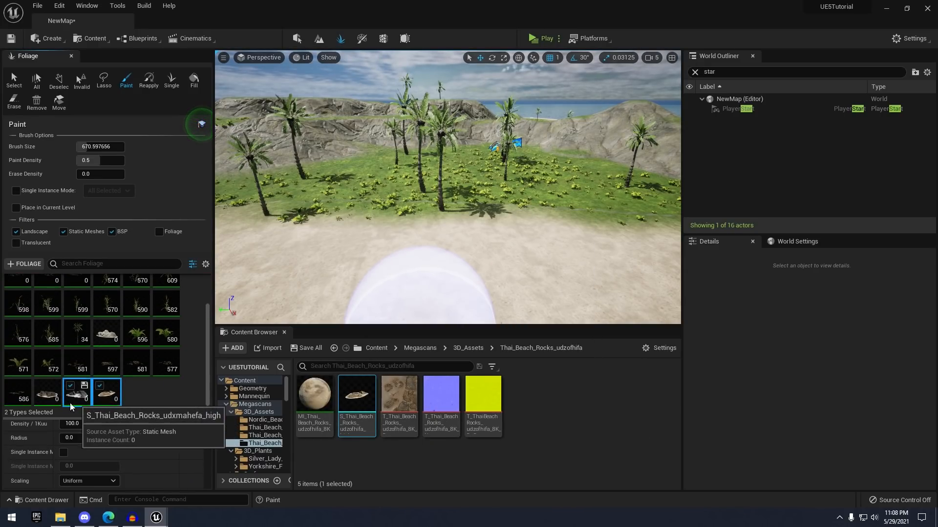
pyautogui.keyDown('ctrl'); pyautogui.click(47, 392); pyautogui.keyUp('ctrl')
pyautogui.keyDown('ctrl'); pyautogui.click(77, 393); pyautogui.keyUp('ctrl')
pyautogui.keyDown('ctrl'); pyautogui.click(106, 334); pyautogui.keyUp('ctrl')
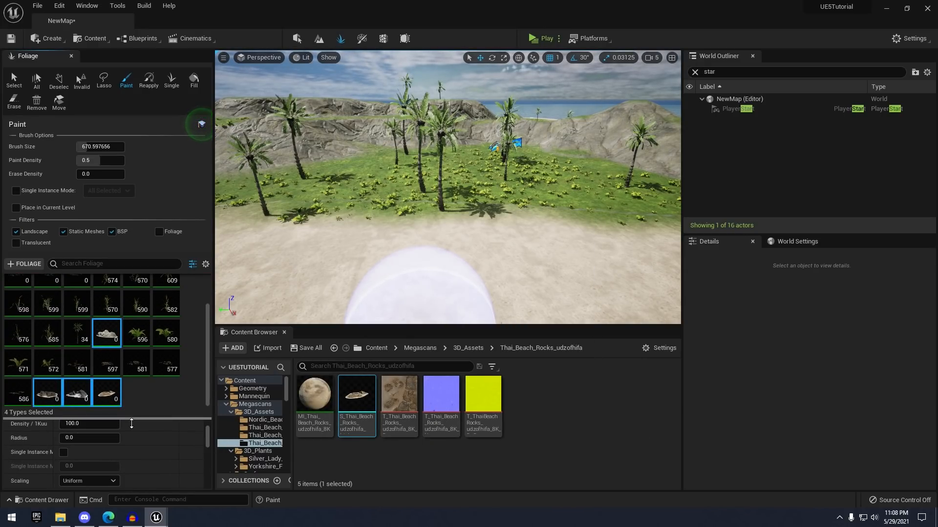
# Set the selected rocks' Z Offset range to -1 and their Scale X range to 0.8–1.8
pyautogui.moveTo(131, 423); pyautogui.dragTo(131, 330)
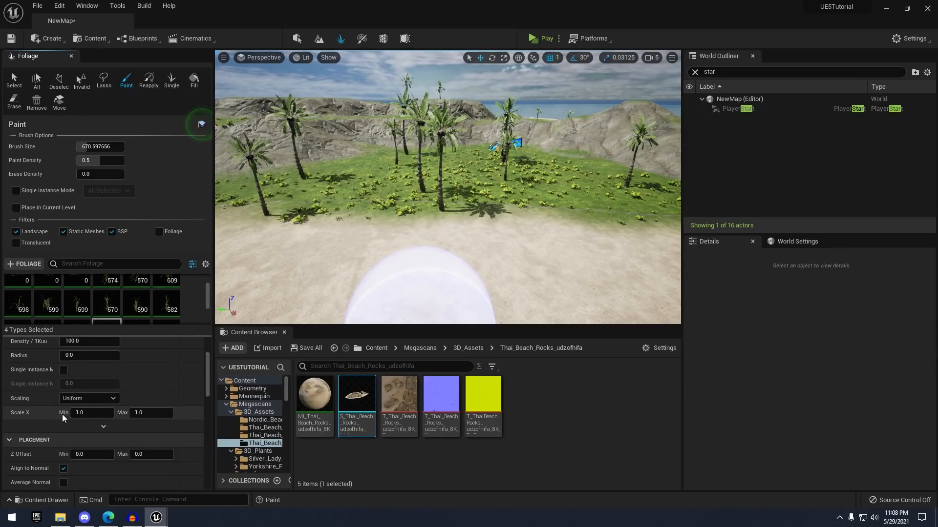
pyautogui.scroll(-1, 66, 420)
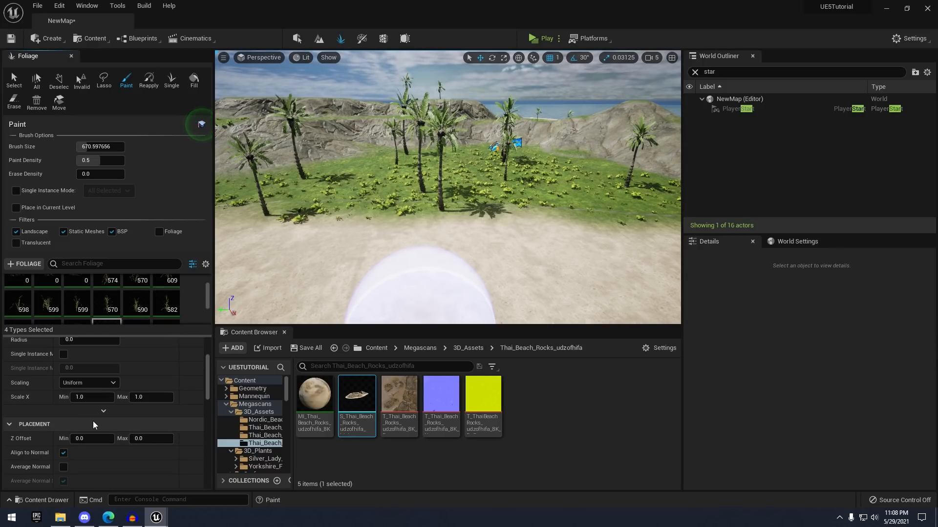
pyautogui.scroll(-1, 95, 424)
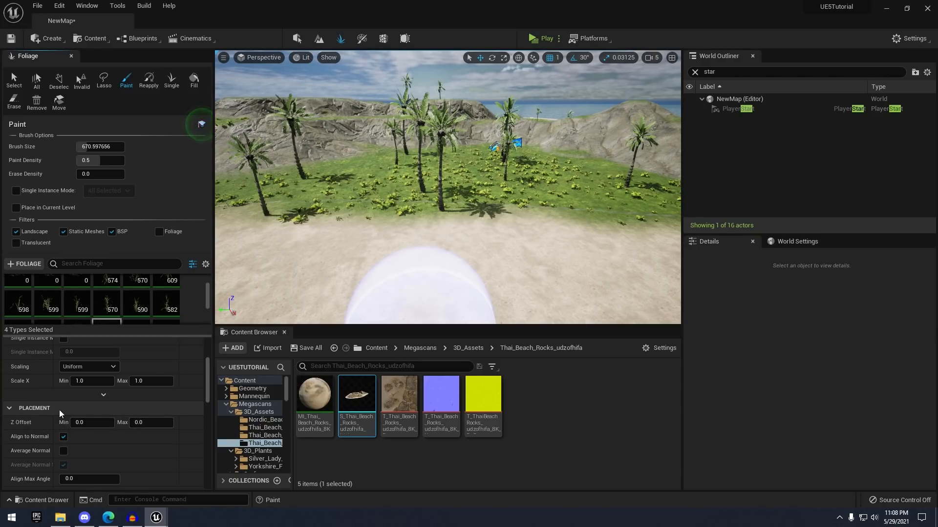
pyautogui.click(156, 427)
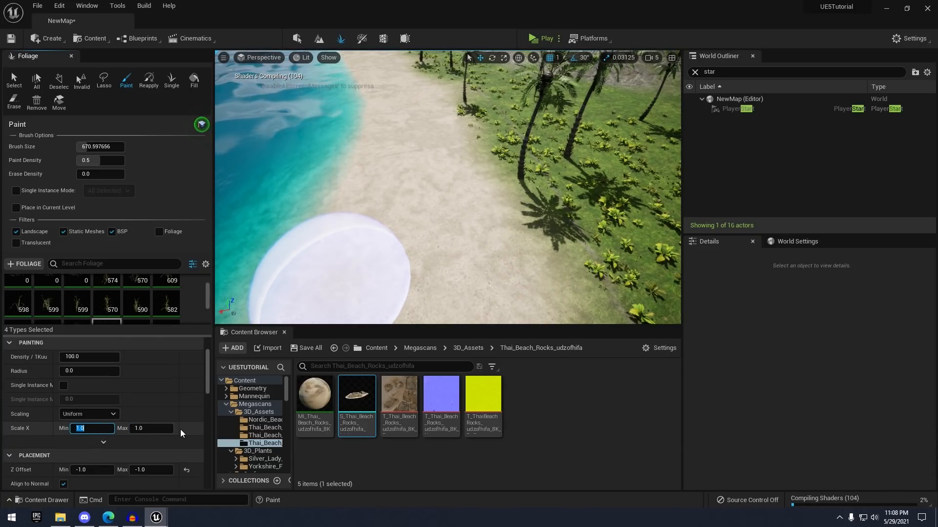
pyautogui.write('0.8')
pyautogui.press('Tab')
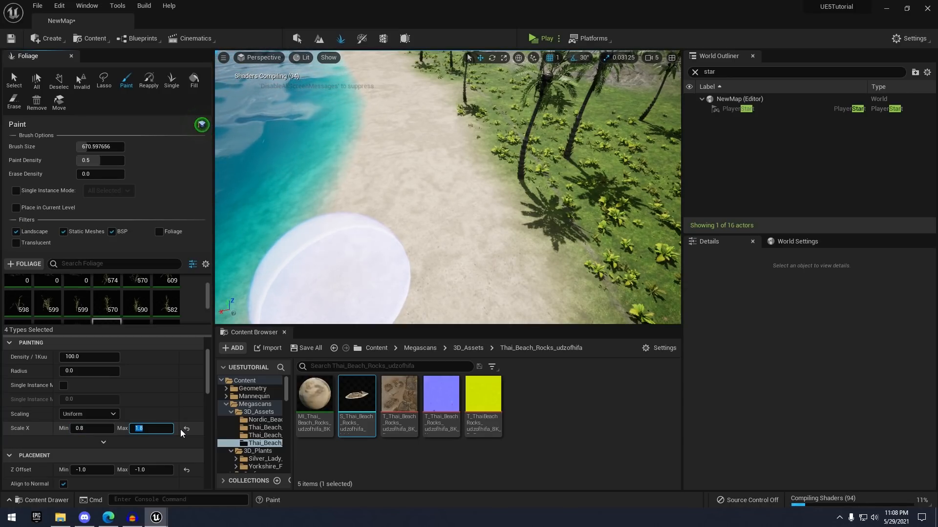
# Set the rocks' density to 0.5 and their minimum and maximum Z Offset to -4
pyautogui.scroll(1, 149, 432)
pyautogui.click(98, 376)
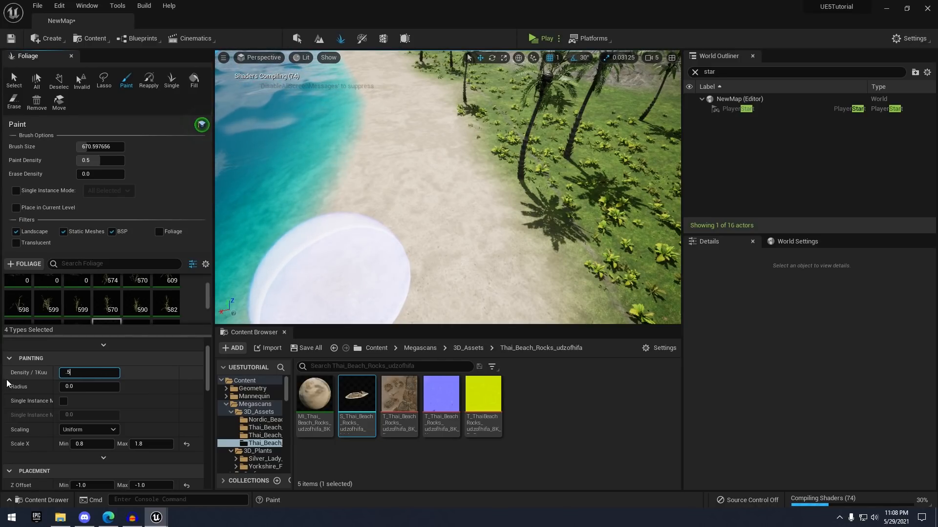
pyautogui.scroll(-3, 54, 421)
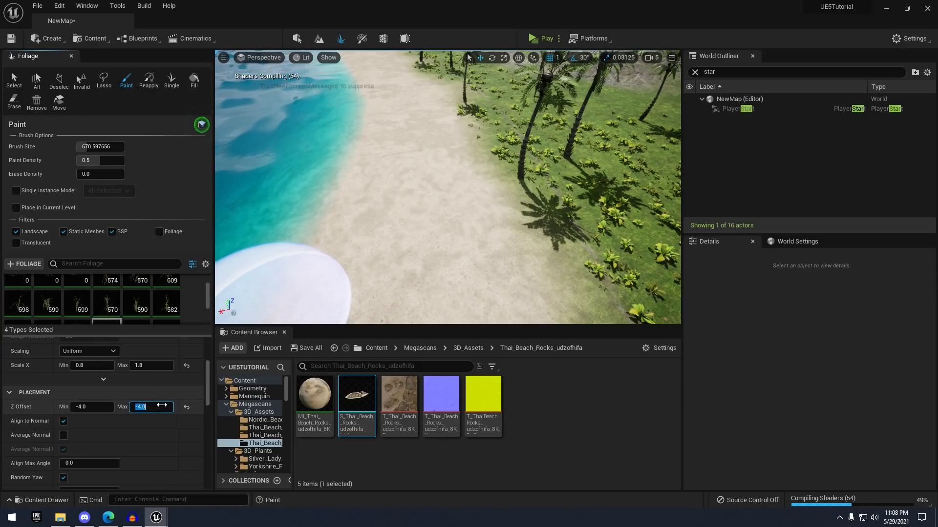
# Try painting the beach rocks onto the sand and view them up close
pyautogui.click(428, 233)
pyautogui.press('w')
pyautogui.moveTo(546, 205)
pyautogui.mouseDown(button='right')
pyautogui.moveTo(534, 195)
pyautogui.moveTo(464, 235)
pyautogui.moveTo(464, 195)
pyautogui.moveTo(512, 181)
pyautogui.moveTo(518, 167)
pyautogui.moveTo(559, 205)
pyautogui.moveTo(567, 191)
pyautogui.moveTo(561, 161)
pyautogui.moveTo(552, 183)
pyautogui.mouseUp(button='right')
pyautogui.press('w')
pyautogui.press('s')
pyautogui.press('w')
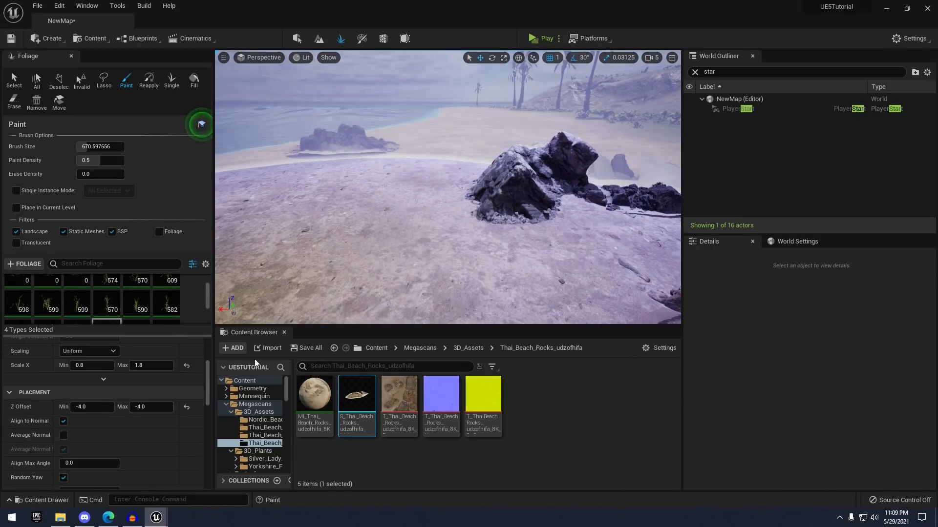
# Inspect the size and ground fit of the painted rocks along the beach and undo the stroke
pyautogui.moveTo(342, 254)
pyautogui.mouseDown(button='right')
pyautogui.moveTo(371, 256)
pyautogui.moveTo(406, 277)
pyautogui.mouseUp(button='right')
pyautogui.press('s')
pyautogui.press('w')
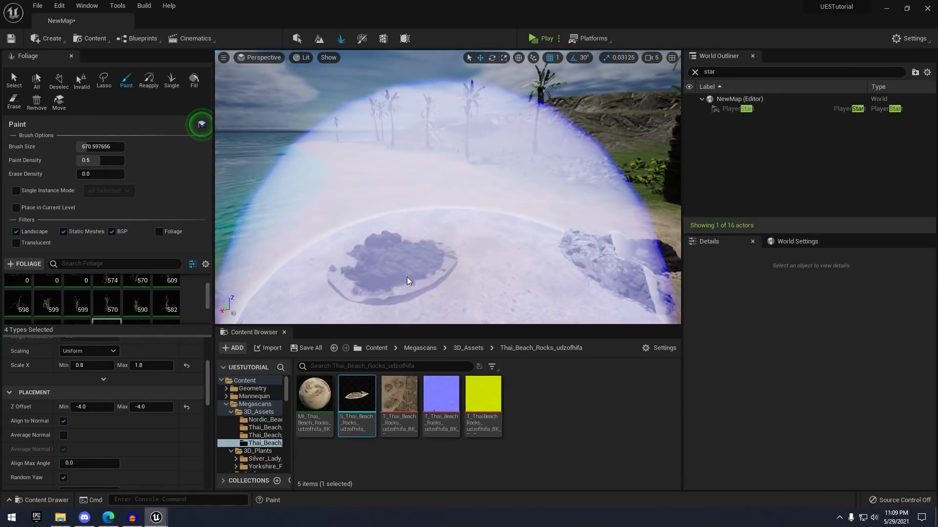
pyautogui.press('s')
pyautogui.moveTo(480, 215); pyautogui.dragTo(486, 237, button='right')
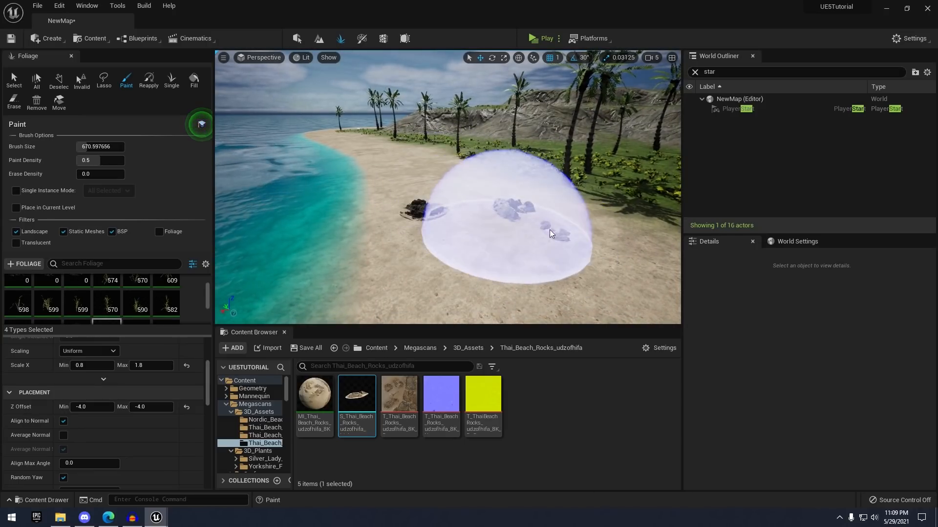
pyautogui.press('w')
pyautogui.moveTo(504, 189); pyautogui.dragTo(468, 230, button='right')
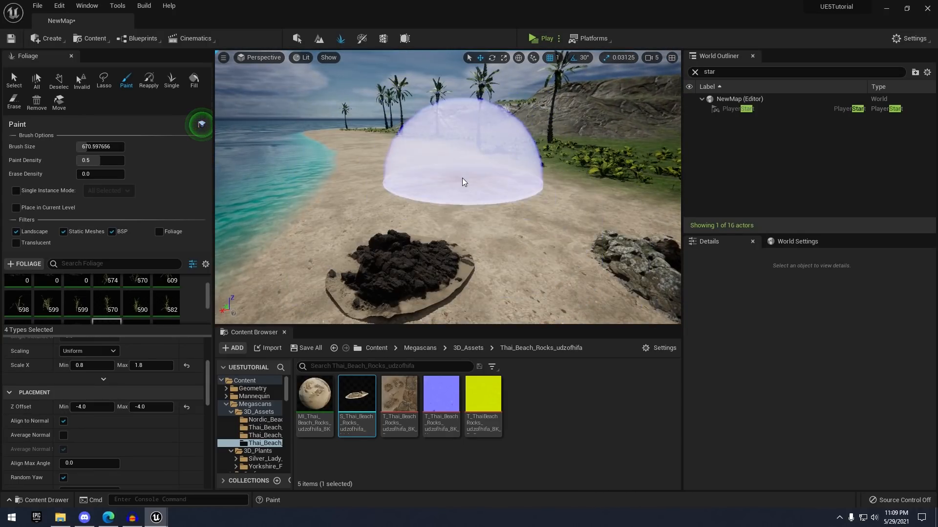
pyautogui.press('s')
pyautogui.moveTo(462, 178)
pyautogui.mouseDown(button='right')
pyautogui.moveTo(462, 188)
pyautogui.moveTo(503, 174)
pyautogui.mouseUp(button='right')
pyautogui.hotkey('ctrl', 'z')
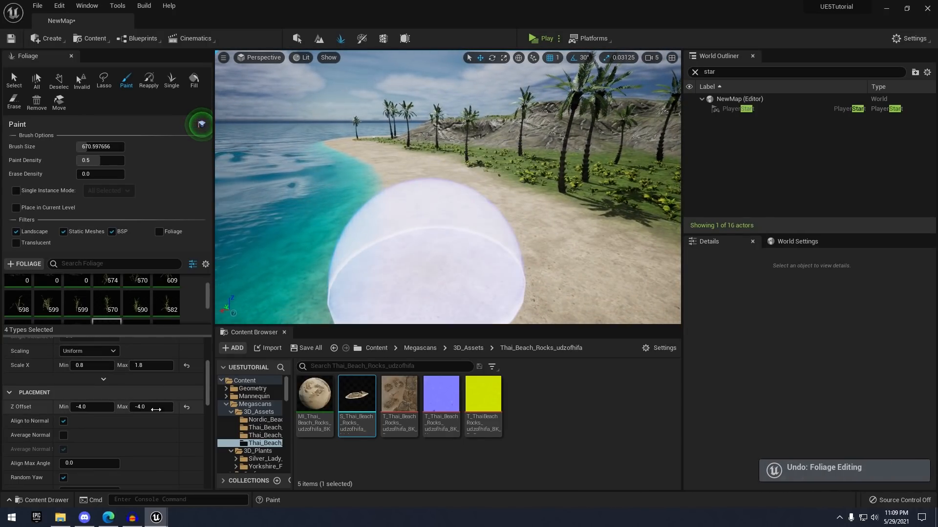
# Set the selected rocks' Scale X range to 1–3.5
pyautogui.scroll(1, 110, 399)
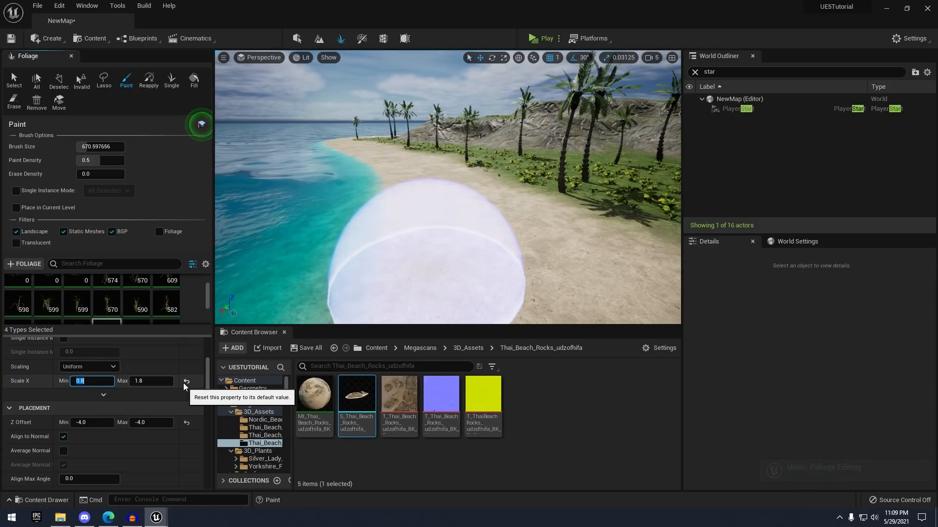
pyautogui.write('1')
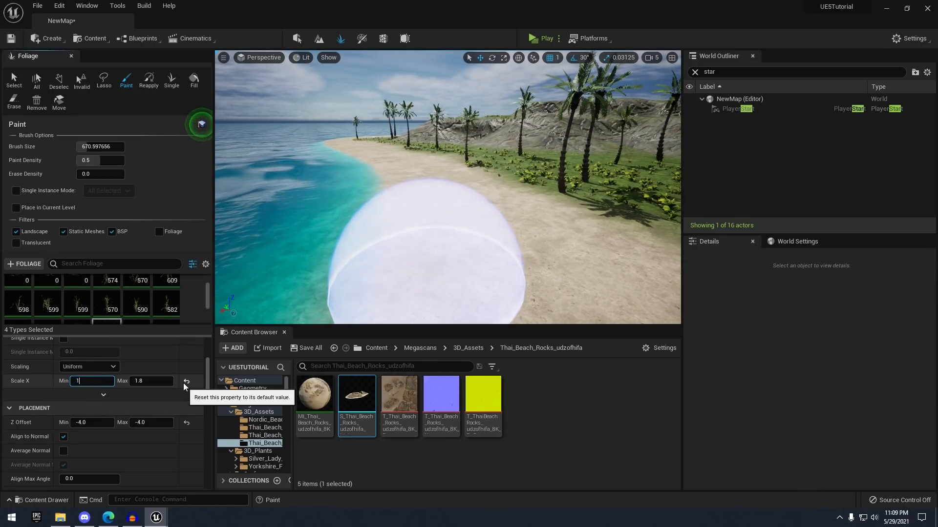
pyautogui.press('Tab')
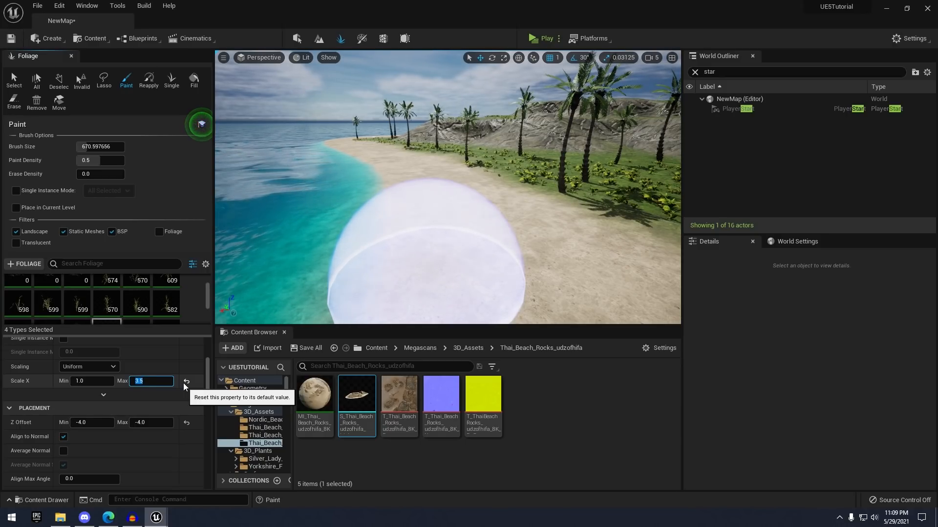
# Set the selected rocks' minimum and maximum Z Offset to -7, test-paint them on the sand, and undo the stroke
pyautogui.click(156, 423)
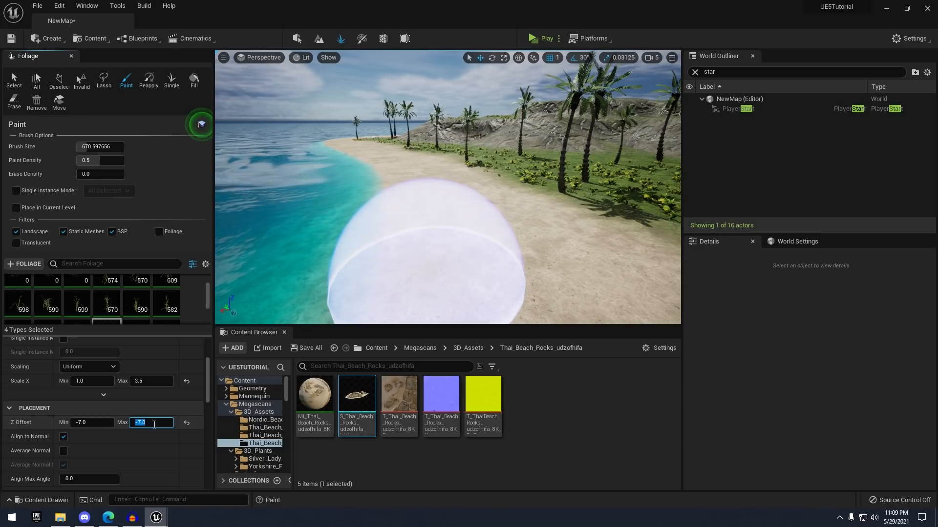
pyautogui.click(450, 251)
pyautogui.moveTo(607, 245)
pyautogui.mouseDown(button='right')
pyautogui.moveTo(646, 289)
pyautogui.moveTo(680, 281)
pyautogui.mouseUp(button='right')
pyautogui.click(466, 227)
pyautogui.moveTo(540, 219)
pyautogui.mouseDown(button='right')
pyautogui.moveTo(498, 222)
pyautogui.moveTo(518, 225)
pyautogui.moveTo(519, 240)
pyautogui.moveTo(552, 195)
pyautogui.moveTo(508, 185)
pyautogui.moveTo(471, 206)
pyautogui.mouseUp(button='right')
pyautogui.press('d')
pyautogui.press('w')
pyautogui.press('s')
pyautogui.press('a')
pyautogui.hotkey('ctrl', 'z')
# Paint clusters of beach rocks along the waterline and enlarge the brush size to about 1010
pyautogui.press('a')
pyautogui.scroll(3, 109, 288)
pyautogui.press('s')
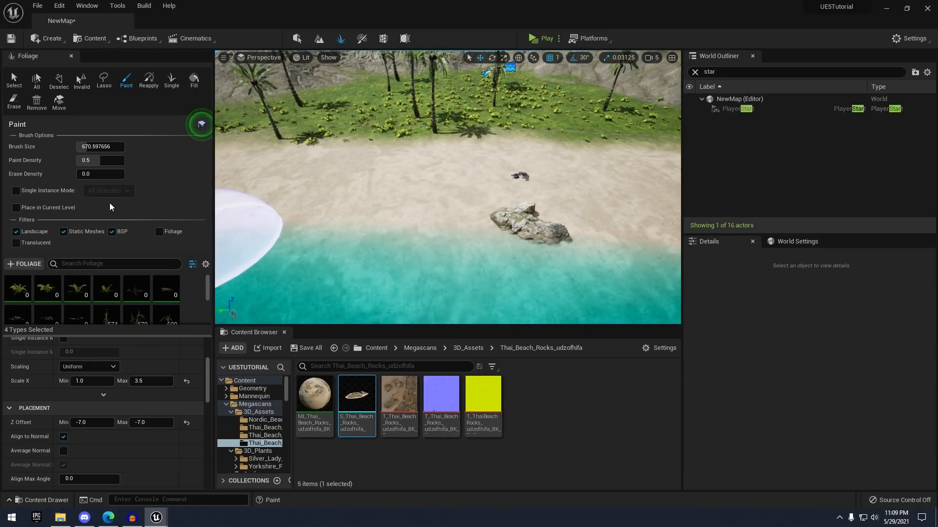
pyautogui.press('a')
pyautogui.moveTo(365, 186)
pyautogui.mouseDown(button='right')
pyautogui.moveTo(332, 188)
pyautogui.moveTo(341, 186)
pyautogui.mouseUp(button='right')
pyautogui.click(433, 173)
pyautogui.press('a')
pyautogui.moveTo(414, 178); pyautogui.dragTo(414, 178, button='right')
pyautogui.click(476, 189)
pyautogui.press('a')
pyautogui.moveTo(476, 190); pyautogui.dragTo(476, 195, button='right')
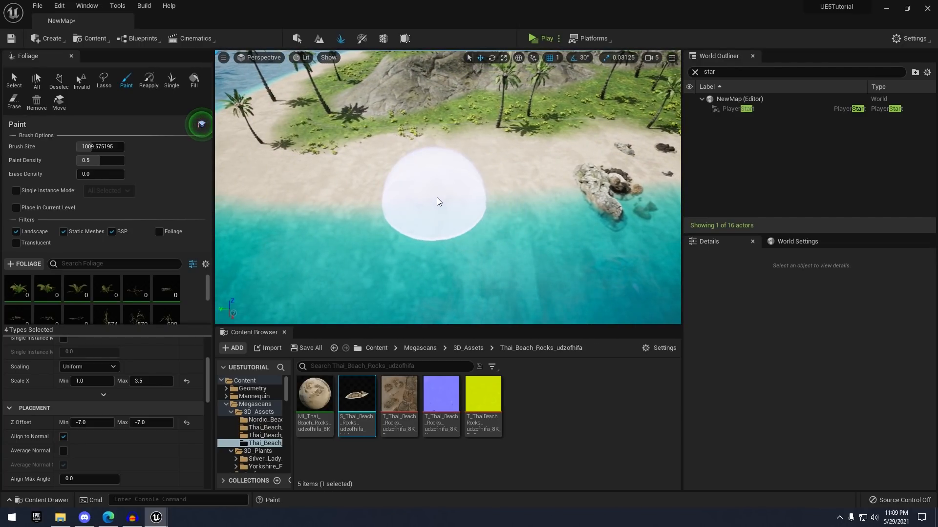
# Scatter more beach rocks along the remaining shoreline with the enlarged brush, and undo the last stroke
pyautogui.click(421, 192)
pyautogui.press('w')
pyautogui.press('d')
pyautogui.moveTo(421, 192)
pyautogui.mouseDown(button='right')
pyautogui.moveTo(381, 196)
pyautogui.moveTo(361, 181)
pyautogui.moveTo(396, 188)
pyautogui.moveTo(397, 180)
pyautogui.mouseUp(button='right')
pyautogui.press('w')
pyautogui.press('d')
pyautogui.press('s')
pyautogui.press('d')
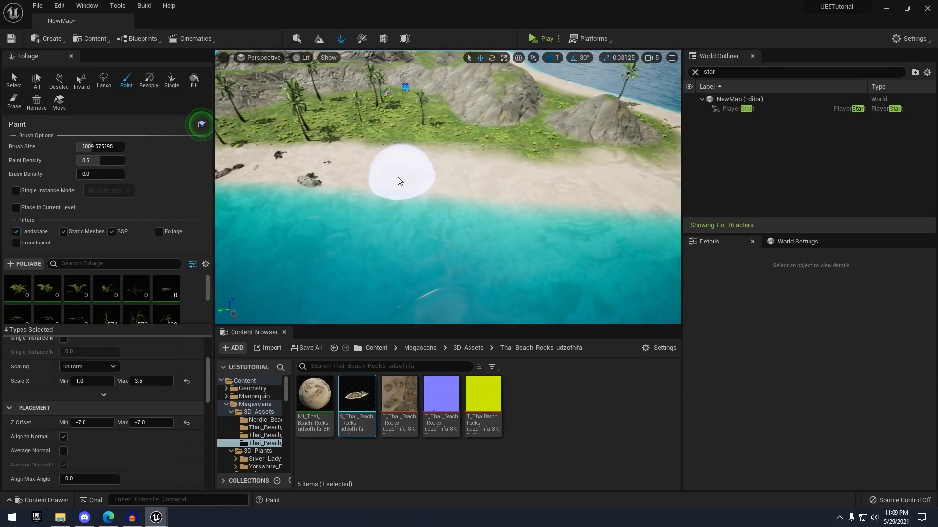
pyautogui.click(391, 183)
pyautogui.click(515, 188)
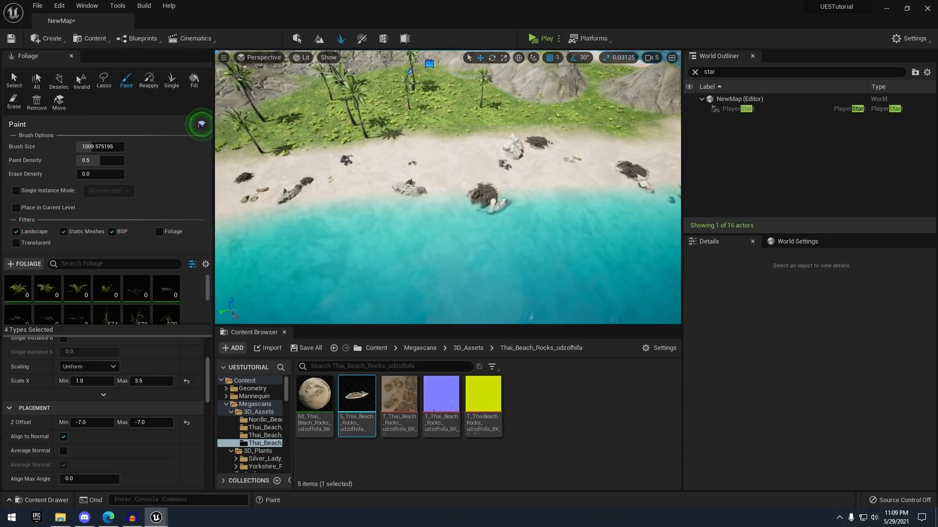
pyautogui.hotkey('ctrl', 'z')
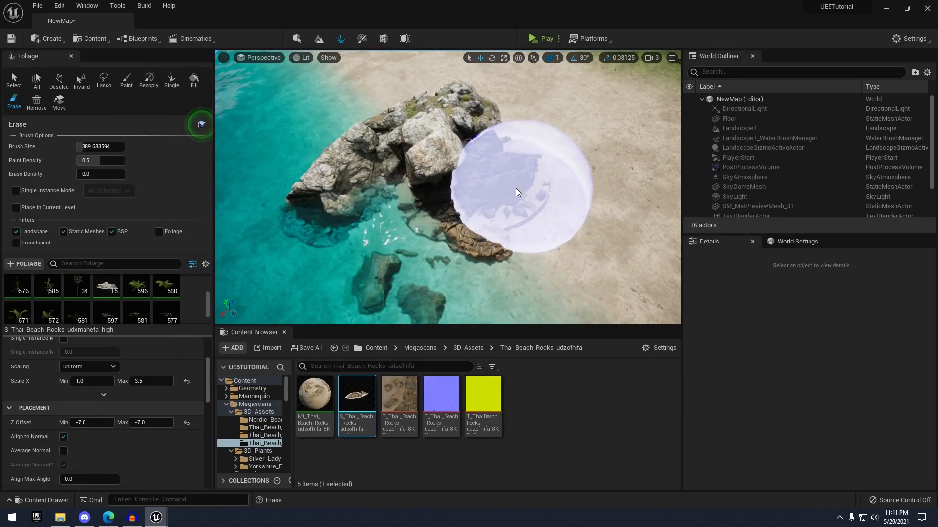
# Select the large painted rock at the water's edge and rotate it slightly
pyautogui.moveTo(569, 190)
pyautogui.mouseDown(button='right')
pyautogui.moveTo(468, 154)
pyautogui.moveTo(452, 137)
pyautogui.moveTo(425, 162)
pyautogui.moveTo(396, 165)
pyautogui.moveTo(493, 171)
pyautogui.mouseUp(button='right')
pyautogui.click(36, 74)
pyautogui.press('e')
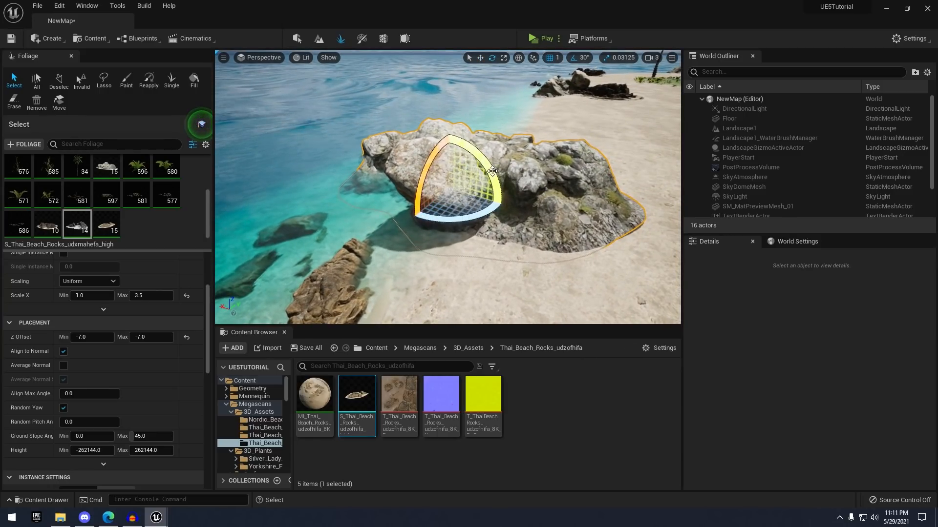
pyautogui.moveTo(449, 159); pyautogui.dragTo(449, 163)
pyautogui.click(547, 286)
pyautogui.moveTo(547, 286); pyautogui.dragTo(659, 264, button='right')
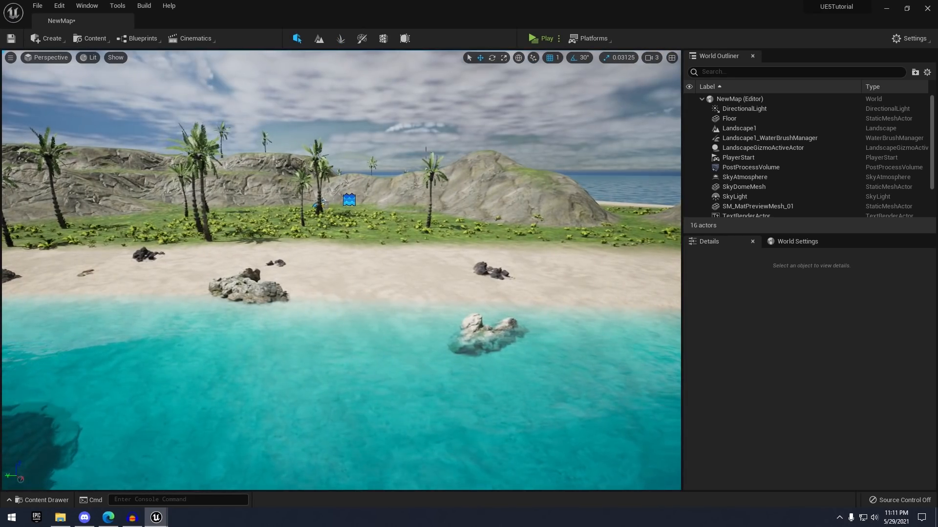
# Play the level and run the character through the ferns and onto the beach to check the foliage and rocks
pyautogui.click(540, 41)
pyautogui.press('w')
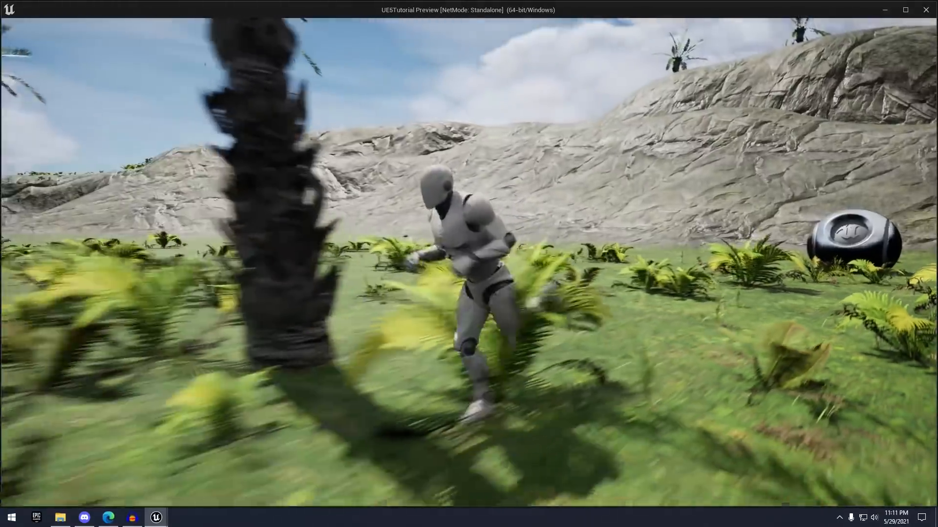
pyautogui.press('w')
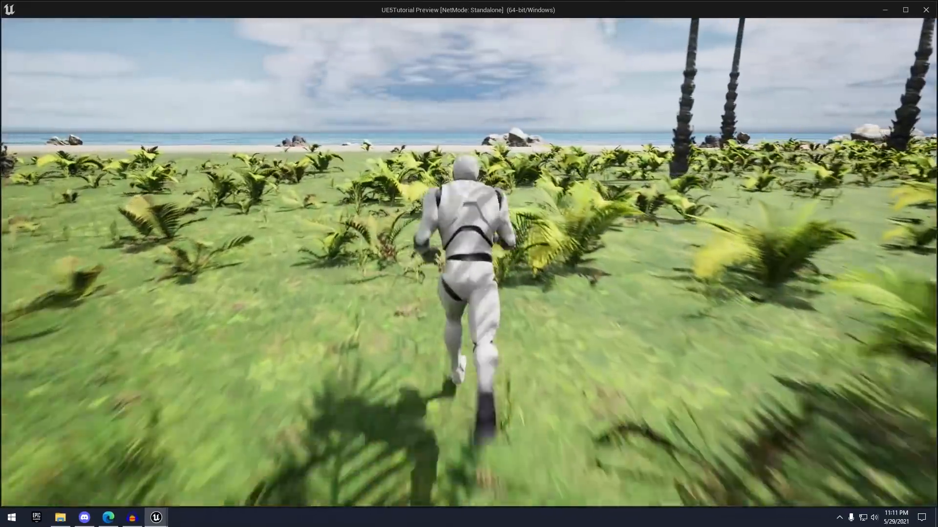
pyautogui.press('a')
pyautogui.press('w')
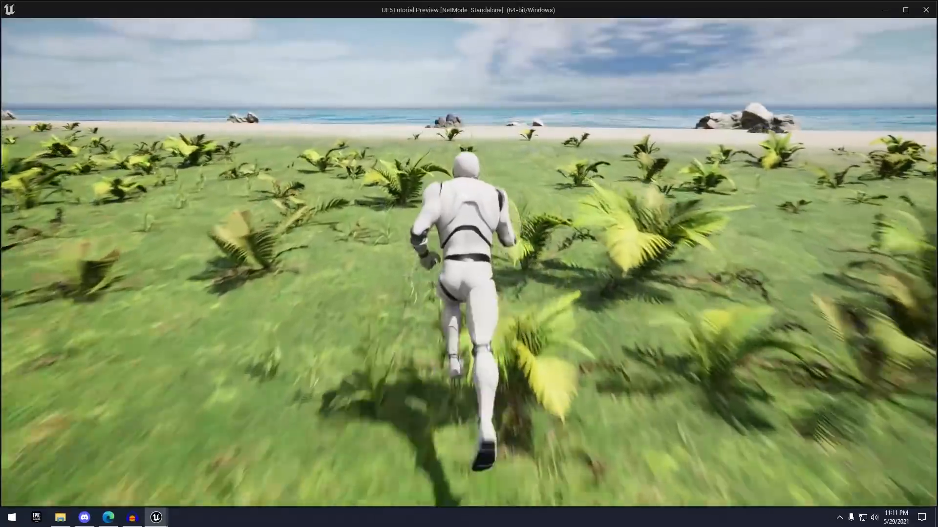
pyautogui.press('space')
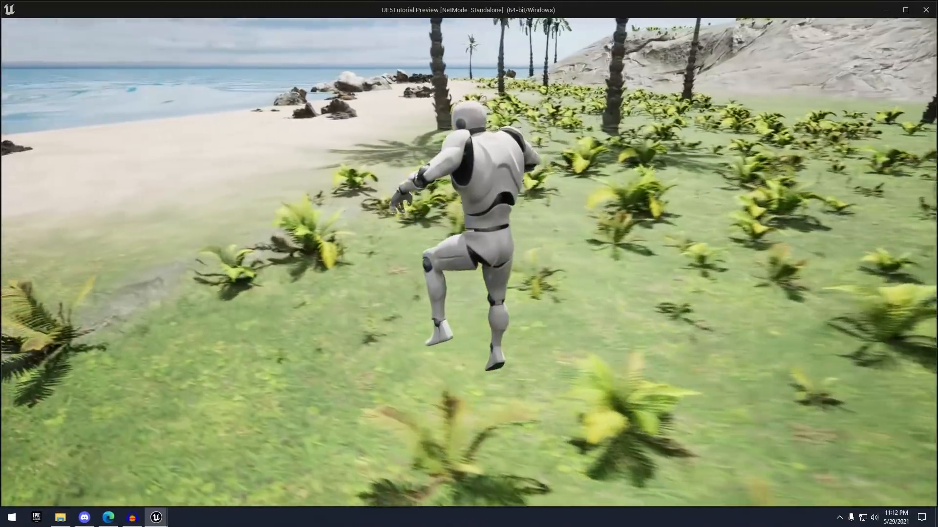
pyautogui.press('w')
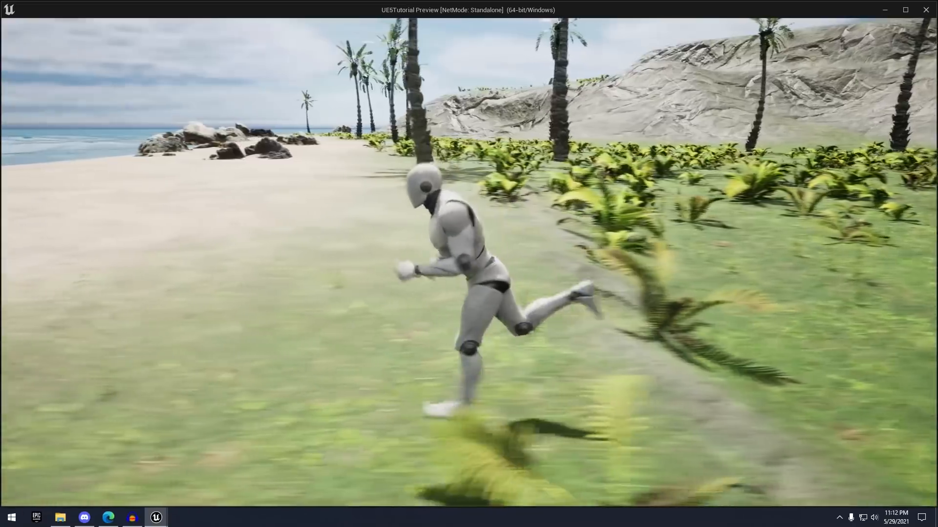
pyautogui.press('space')
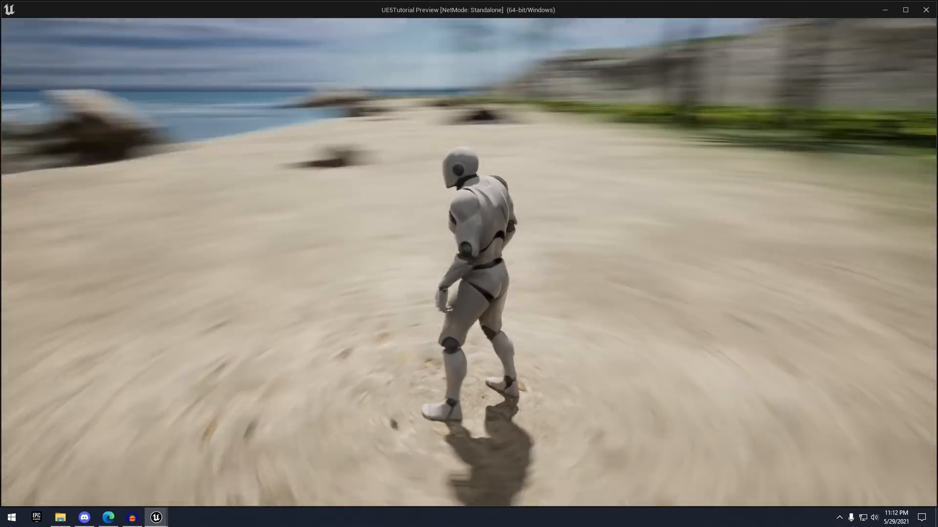
pyautogui.press('Escape')
# Return to foliage editing above the beach with the Erase tool and set its brush size to about 670
pyautogui.press('w')
pyautogui.moveTo(436, 259); pyautogui.dragTo(436, 225, button='right')
pyautogui.click(491, 266)
pyautogui.press('w')
pyautogui.moveTo(191, 90); pyautogui.dragTo(216, 73, button='right')
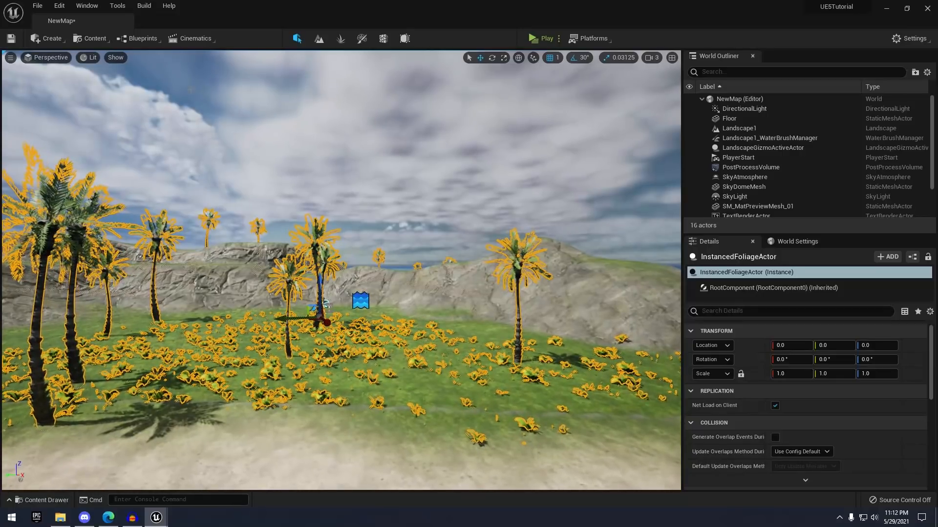
pyautogui.click(341, 38)
pyautogui.press('e')
pyautogui.moveTo(431, 190)
pyautogui.mouseDown(button='right')
pyautogui.moveTo(415, 156)
pyautogui.moveTo(447, 220)
pyautogui.moveTo(448, 206)
pyautogui.mouseUp(button='right')
pyautogui.press('a')
pyautogui.press('s')
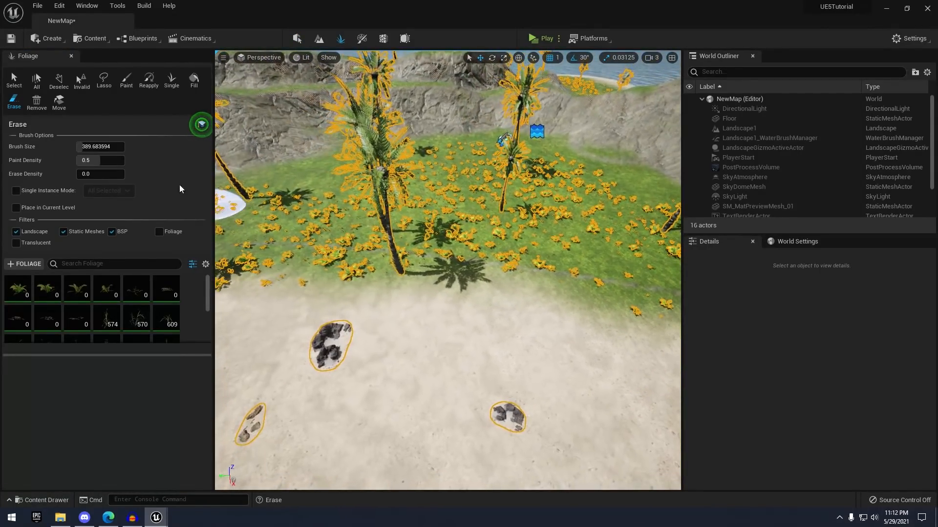
pyautogui.moveTo(104, 147); pyautogui.dragTo(104, 146)
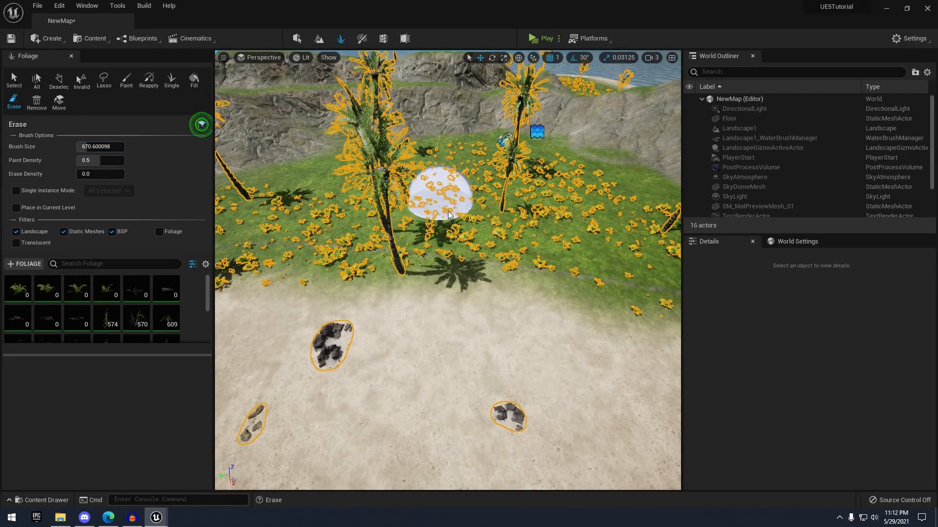
# Erase some of the S_Silver_Lady_Fern_ubolejkia_0_Var1 ferns from the grass behind the beach
pyautogui.click(79, 288)
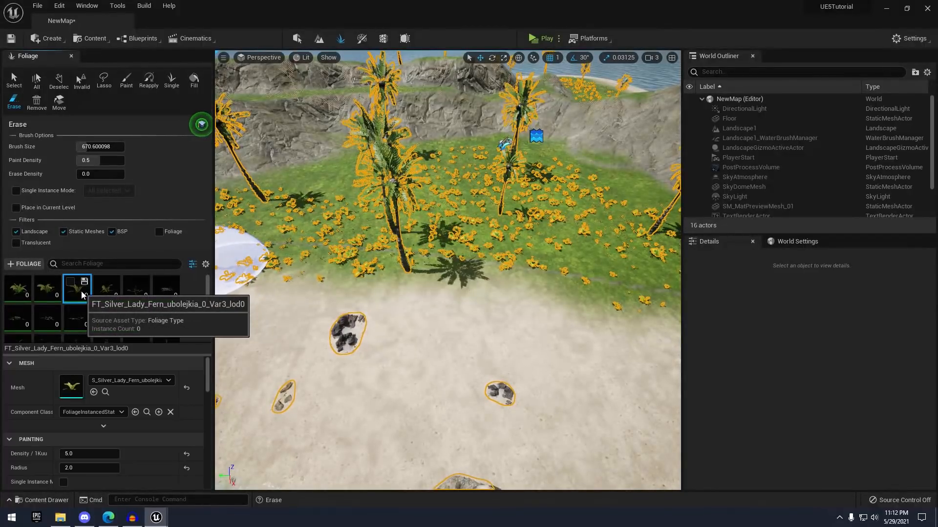
pyautogui.scroll(-1, 143, 303)
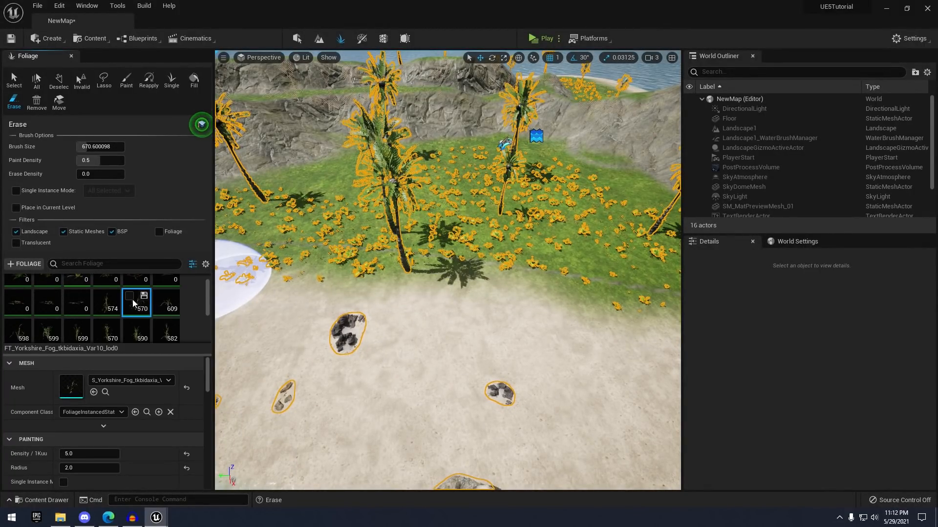
pyautogui.scroll(-3, 112, 319)
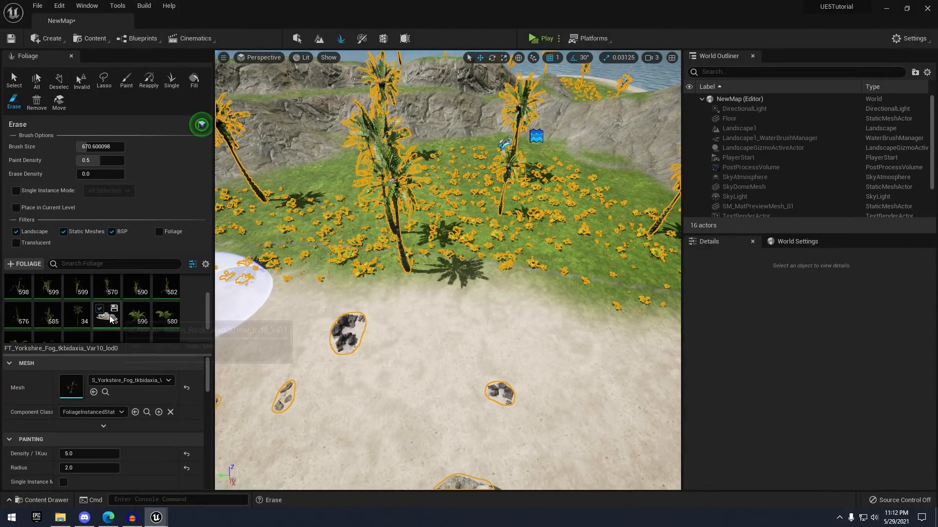
pyautogui.moveTo(318, 242); pyautogui.dragTo(335, 261)
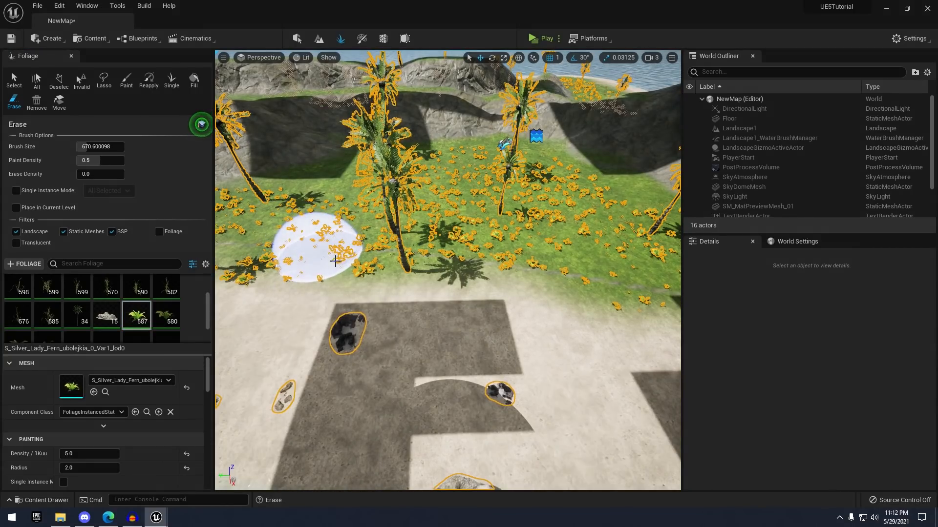
pyautogui.moveTo(486, 254)
pyautogui.mouseDown()
pyautogui.moveTo(523, 252)
pyautogui.moveTo(509, 210)
pyautogui.moveTo(373, 195)
pyautogui.moveTo(513, 255)
pyautogui.moveTo(573, 257)
pyautogui.mouseUp()
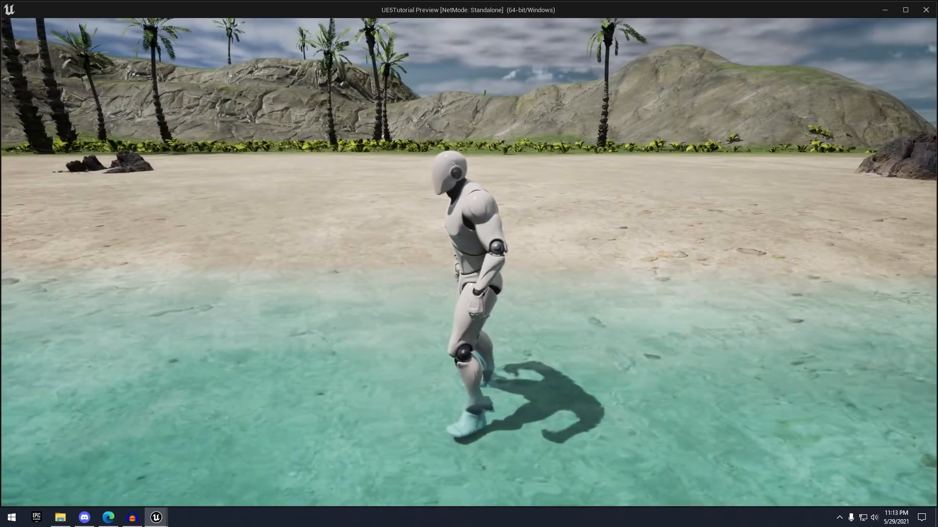
# Run the character through the shallow water in the play preview and view the beach again in the editor
pyautogui.press('w')
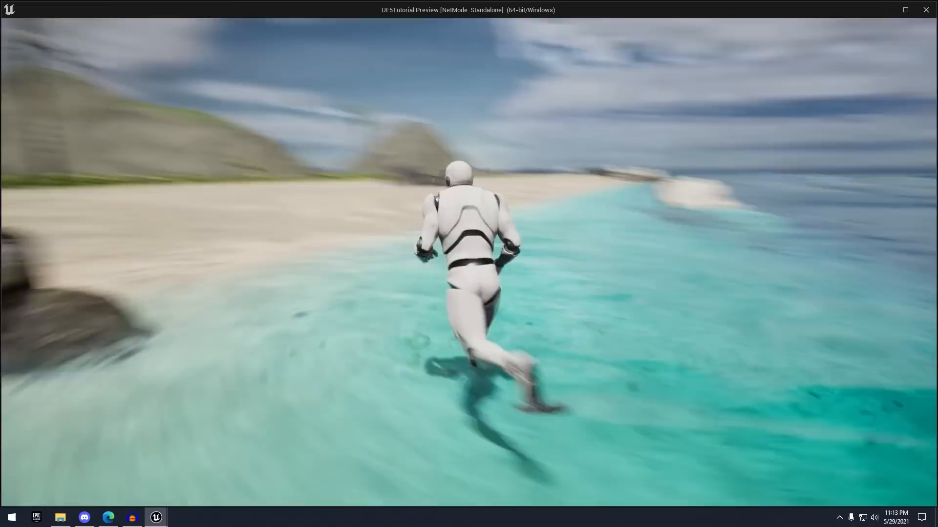
pyautogui.press('d')
pyautogui.press('s')
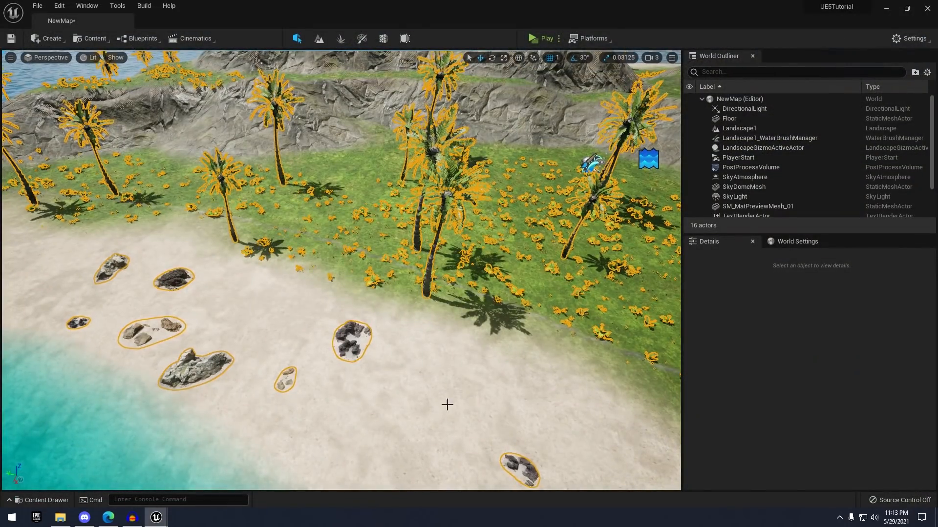
pyautogui.click(447, 404)
pyautogui.moveTo(447, 405); pyautogui.dragTo(581, 413, button='right')
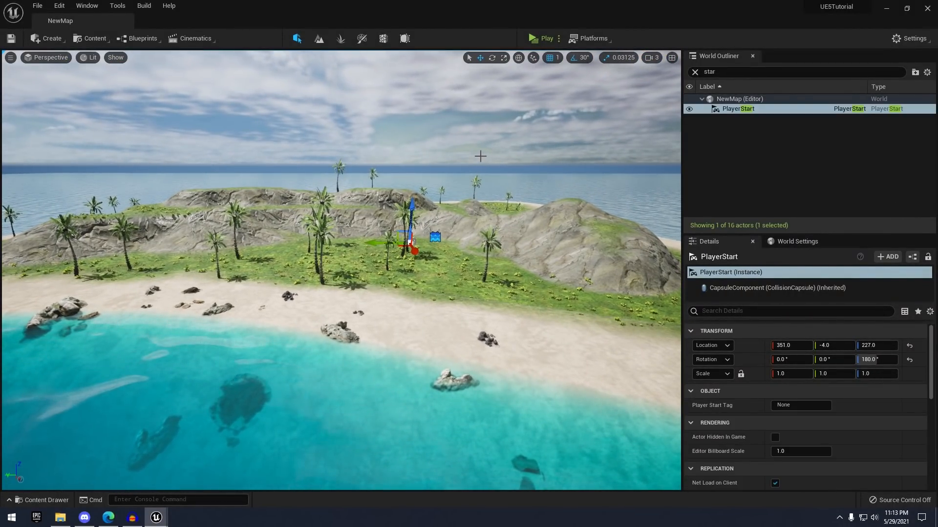
# Rotate the sun's direction in the viewport to relight the island with bright daylight
pyautogui.moveTo(480, 156); pyautogui.dragTo(466, 141, button='right')
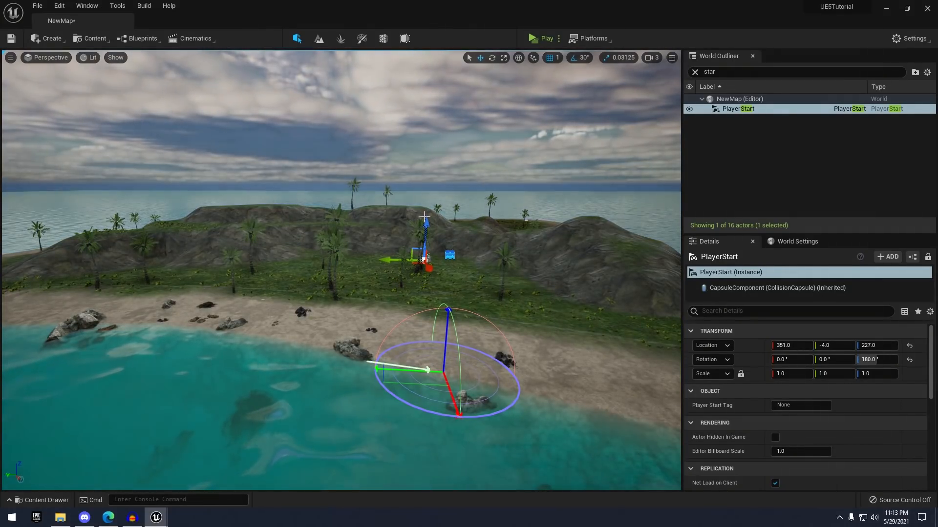
pyautogui.hotkey('ctrl', 'l')
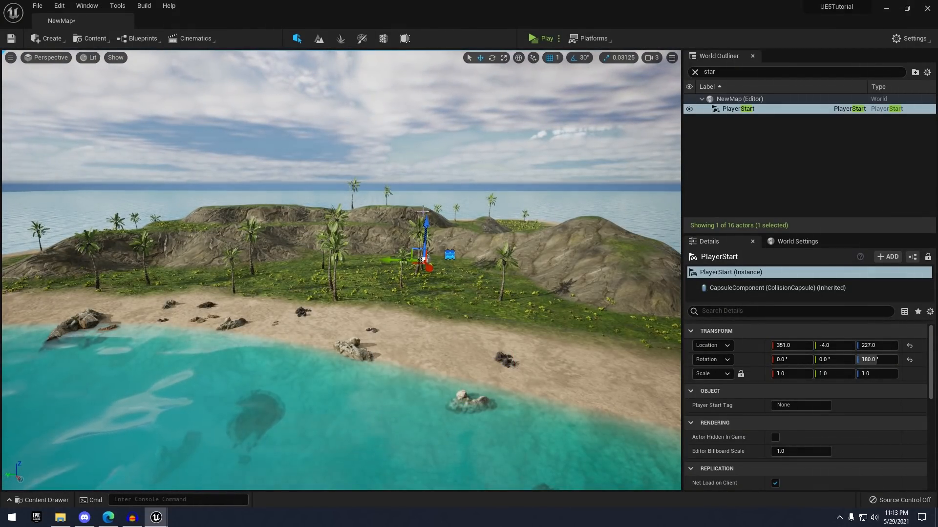
pyautogui.moveTo(423, 211); pyautogui.dragTo(342, 205, button='right')
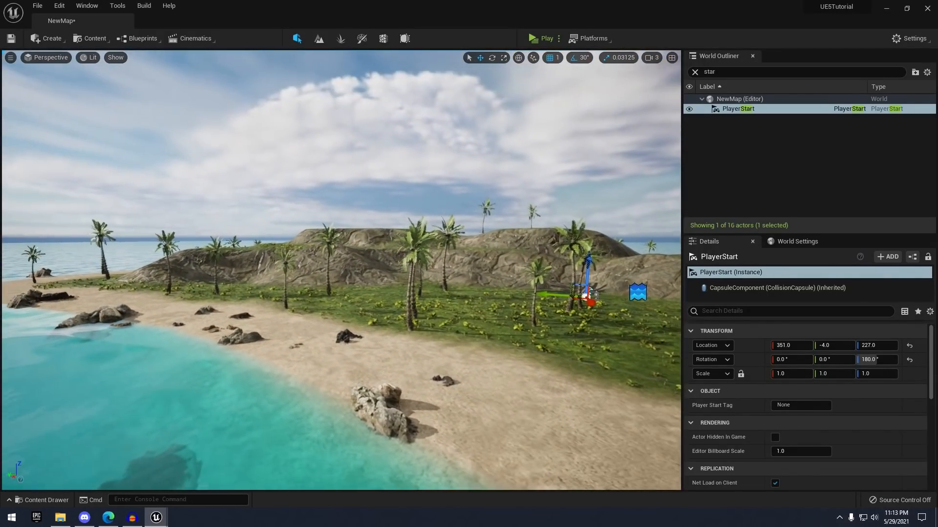
# Select the sky dome mesh, look over its material settings, and view the island from above the water
pyautogui.click(539, 204)
pyautogui.scroll(-5, 772, 396)
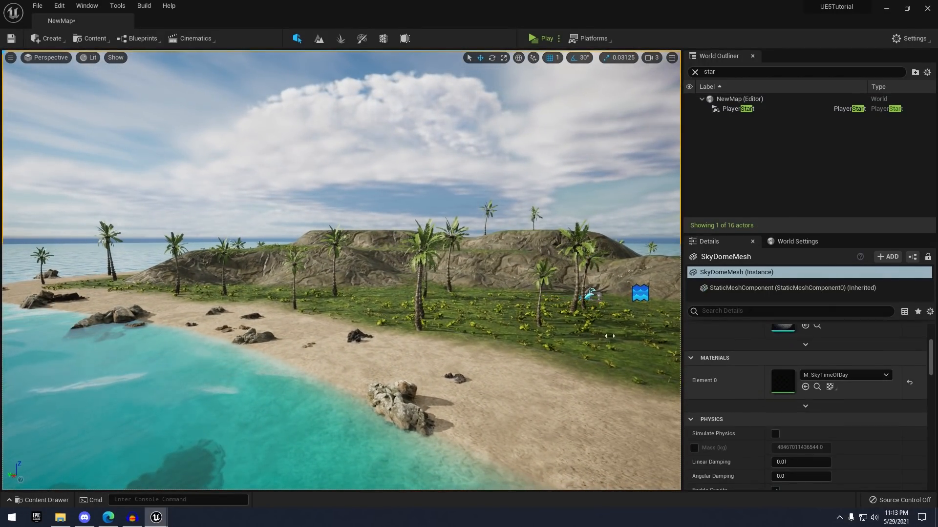
pyautogui.moveTo(538, 273); pyautogui.dragTo(440, 420, button='right')
pyautogui.moveTo(161, 88)
pyautogui.mouseDown(button='right')
pyautogui.moveTo(166, 54)
pyautogui.moveTo(161, 88)
pyautogui.mouseUp(button='right')
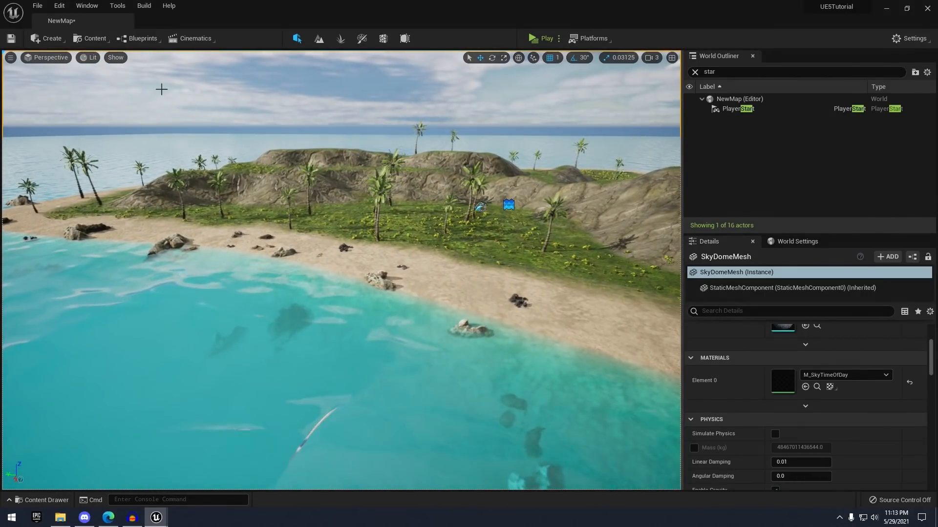
# Add an Exponential Height Fog actor to the level near the shoreline
pyautogui.click(41, 39)
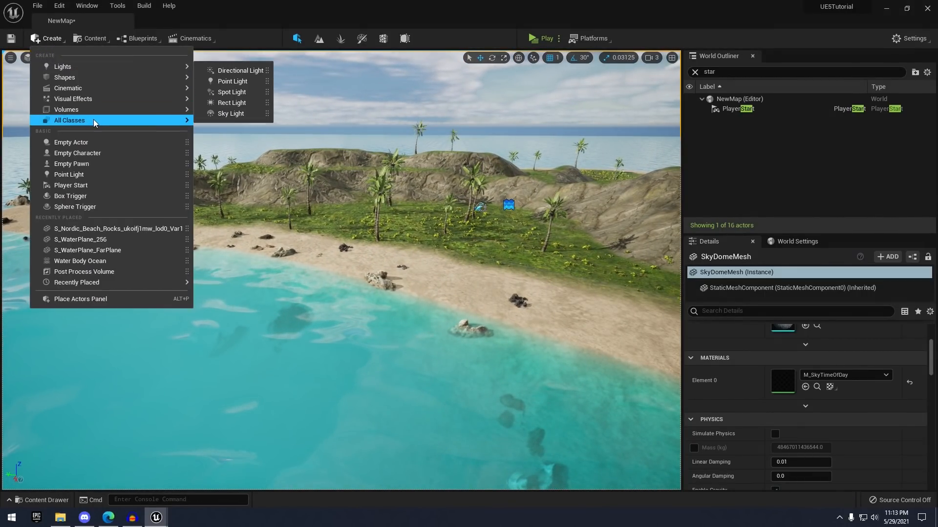
pyautogui.moveTo(117, 120)
pyautogui.write('ex')
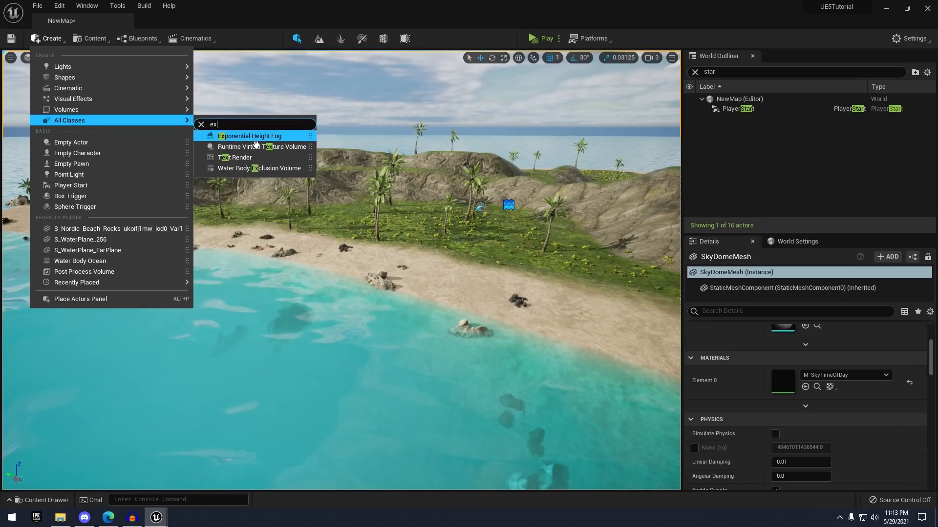
pyautogui.moveTo(255, 139); pyautogui.dragTo(452, 276)
pyautogui.moveTo(452, 276); pyautogui.dragTo(342, 245, button='right')
pyautogui.press('f')
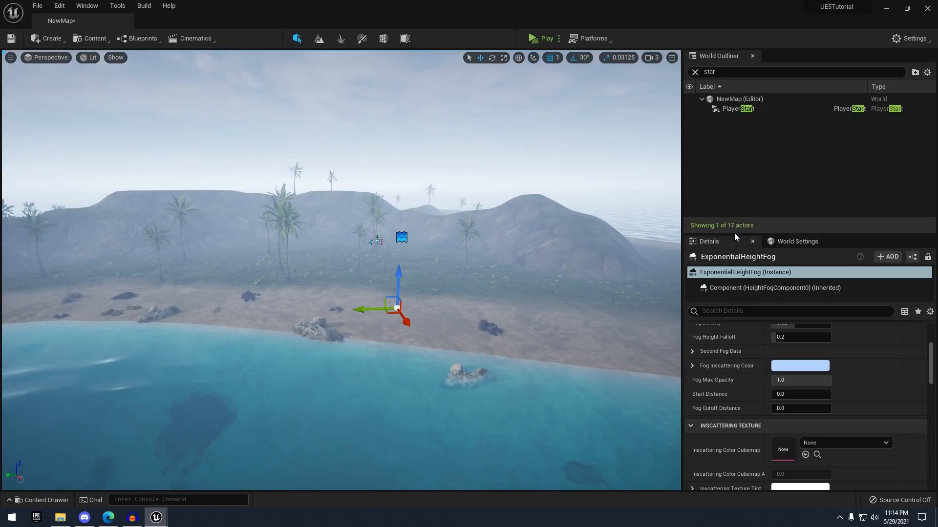
# Set the fog's density to 0.0012, height falloff to about 0.296, start distance to 800 and max opacity to 0.376
pyautogui.moveTo(735, 234); pyautogui.dragTo(735, 163)
pyautogui.moveTo(799, 326); pyautogui.dragTo(777, 339)
pyautogui.scroll(-1, 739, 364)
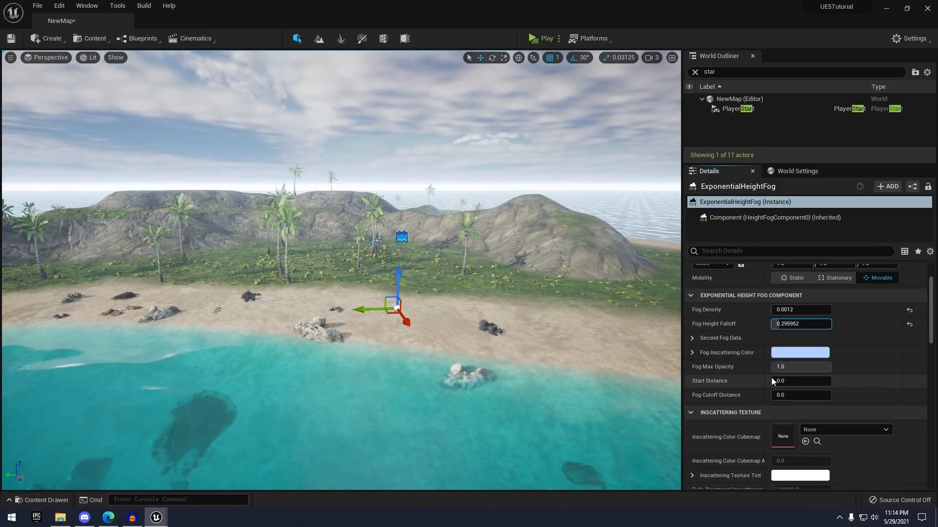
pyautogui.moveTo(784, 381); pyautogui.dragTo(775, 395)
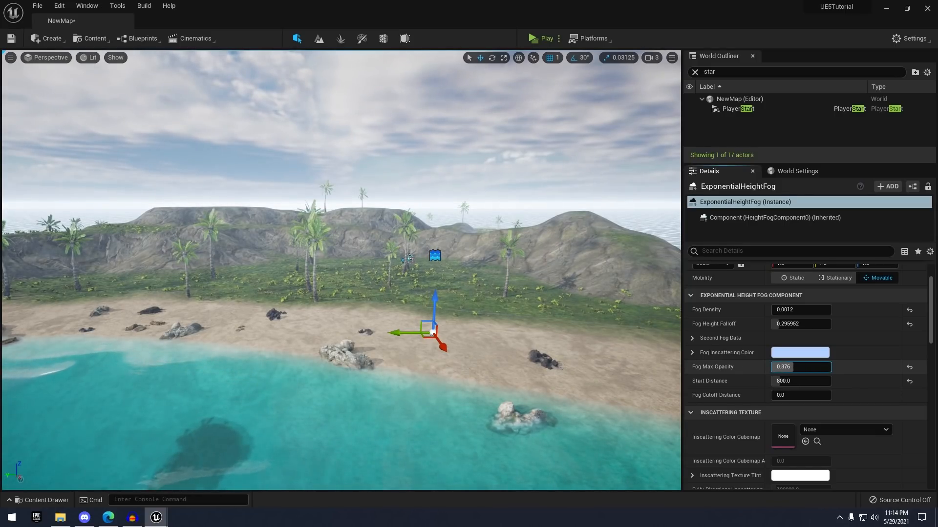
# Set the height fog's max opacity to 0.272 and its fog density to 0.0001
pyautogui.moveTo(792, 367); pyautogui.dragTo(788, 367)
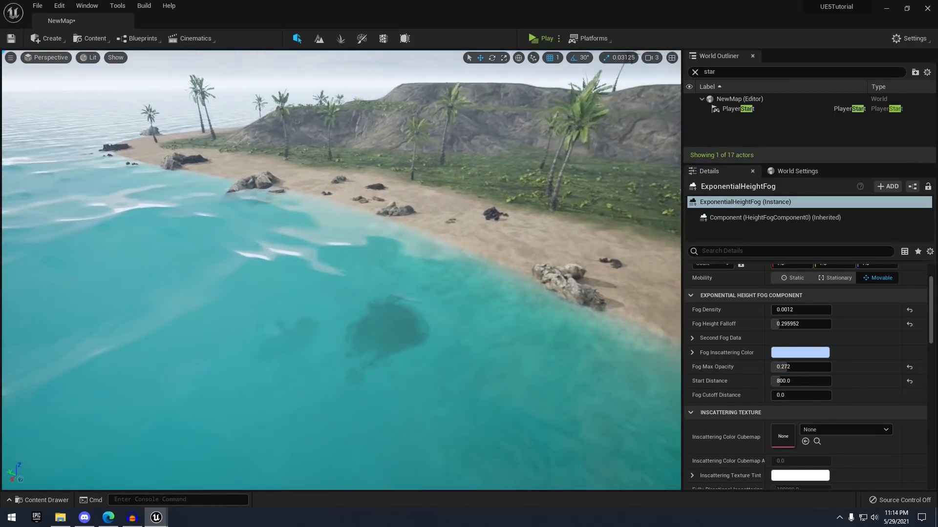
pyautogui.moveTo(341, 270); pyautogui.dragTo(562, 344, button='right')
pyautogui.click(801, 310)
pyautogui.write('0.0001')
pyautogui.press('Return')
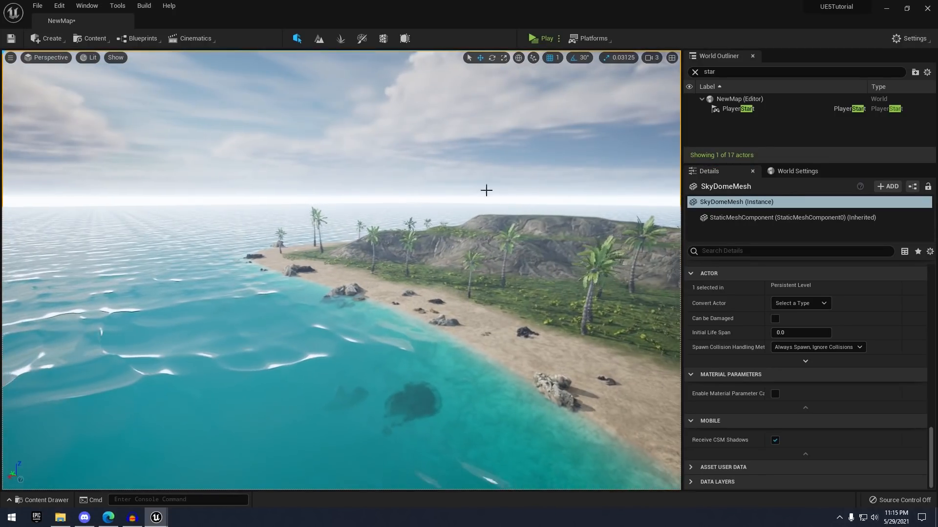
# Clear the sky dome mesh selection and save the level
pyautogui.moveTo(355, 173); pyautogui.dragTo(390, 180, button='right')
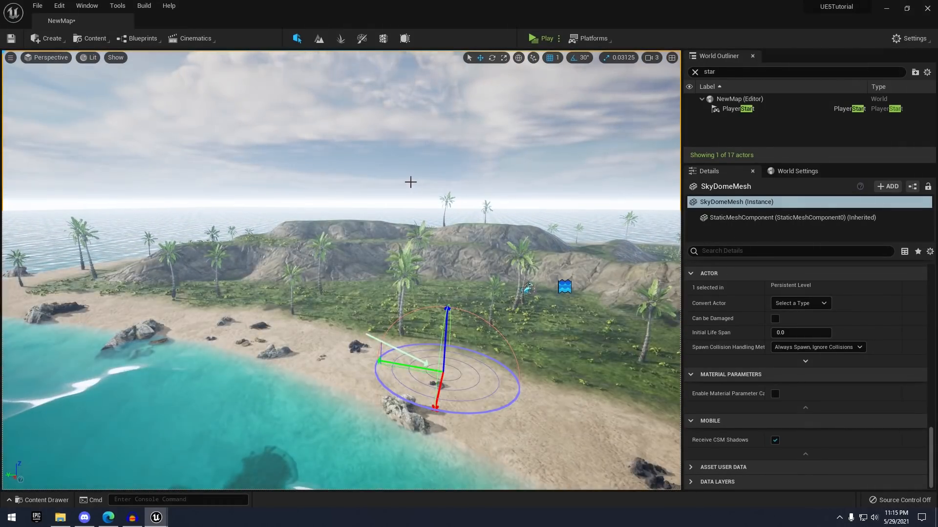
pyautogui.press('Escape')
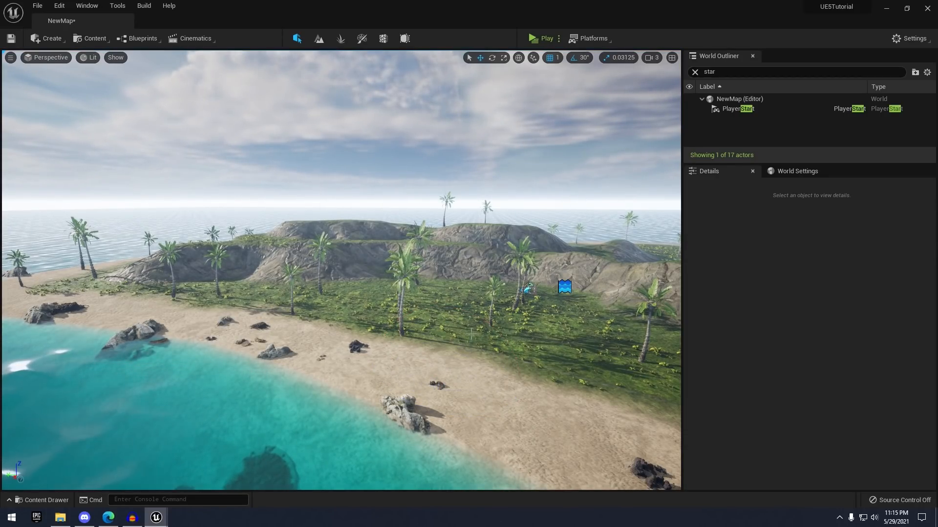
pyautogui.moveTo(404, 176); pyautogui.dragTo(415, 200, button='right')
pyautogui.moveTo(611, 316)
pyautogui.mouseDown(button='right')
pyautogui.moveTo(633, 325)
pyautogui.moveTo(552, 301)
pyautogui.moveTo(615, 317)
pyautogui.moveTo(606, 315)
pyautogui.mouseUp(button='right')
pyautogui.hotkey('ctrl', 's')
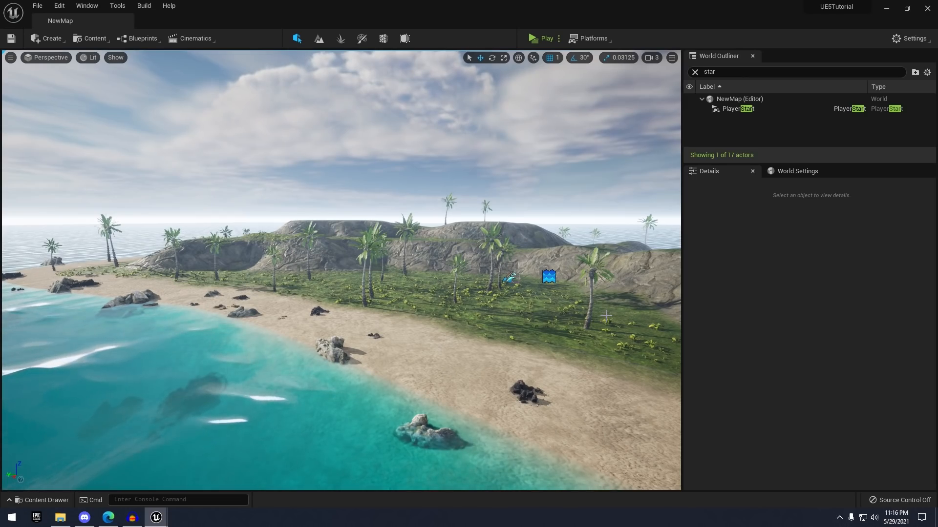
# Play the level in a preview window, run the character through the ferns and palms onto the beach, and end the session
pyautogui.click(549, 58)
pyautogui.press('w')
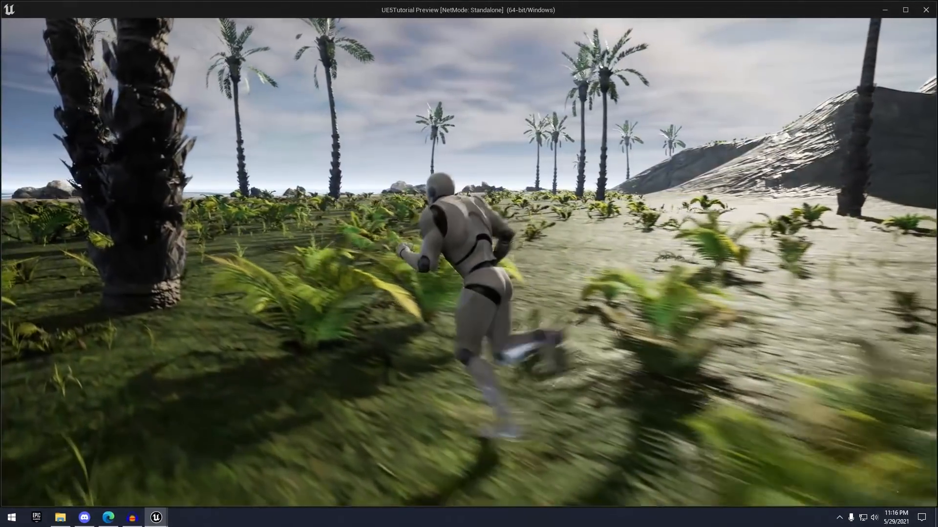
pyautogui.press('a')
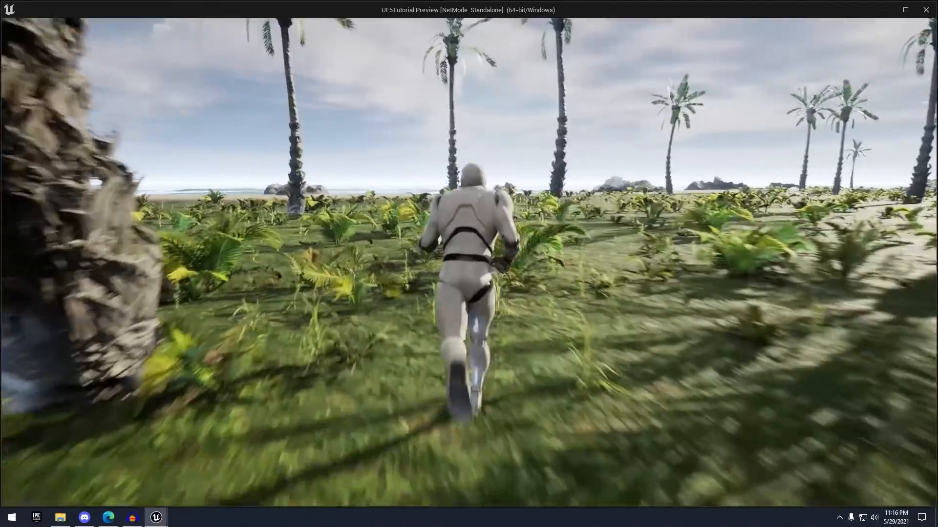
pyautogui.press('a')
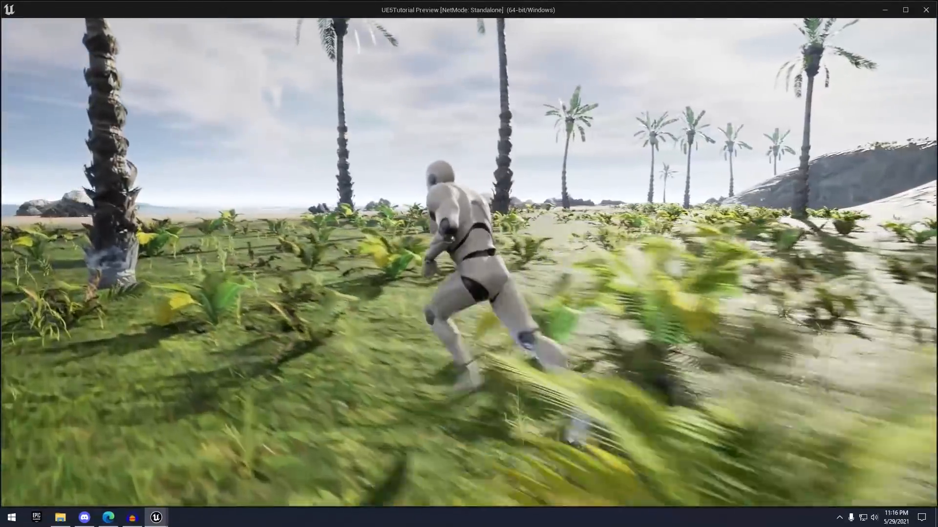
pyautogui.press('a')
pyautogui.press('s')
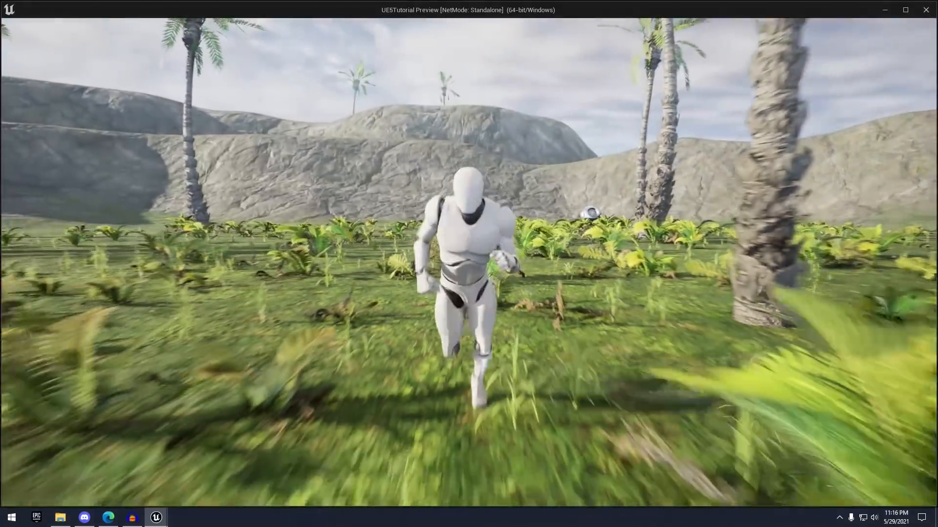
pyautogui.press('a')
pyautogui.press('w')
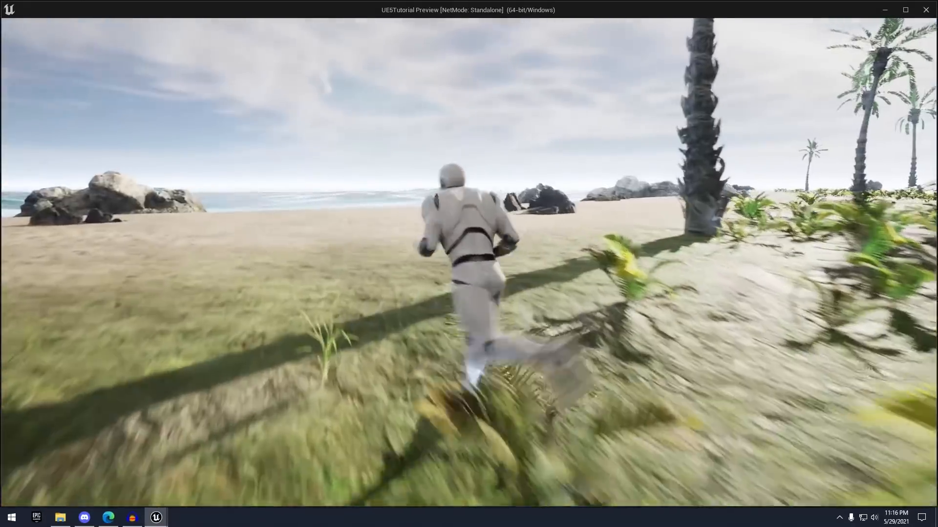
pyautogui.press('a')
pyautogui.press('a')
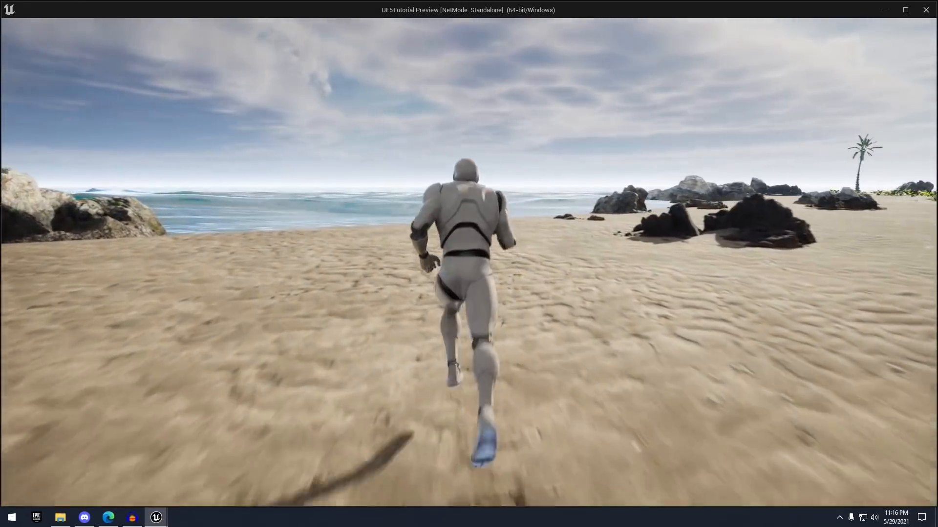
pyautogui.press('a')
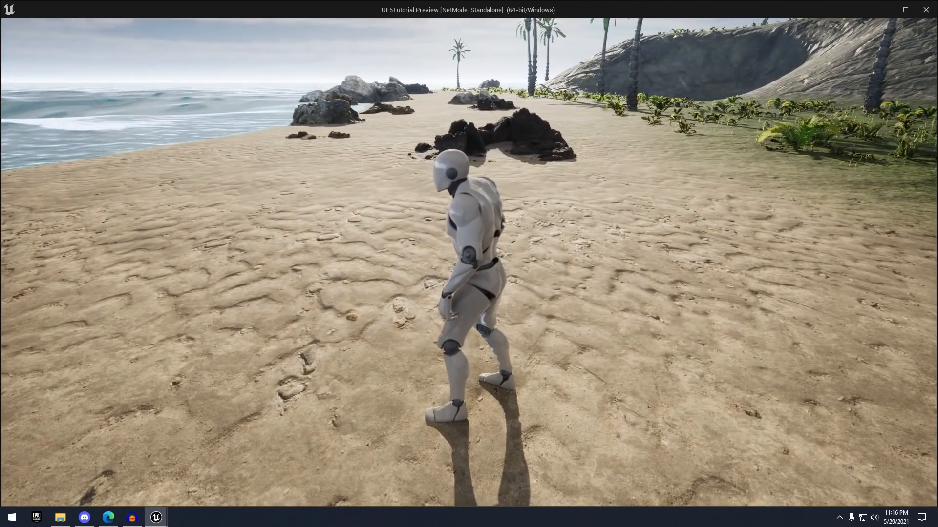
pyautogui.press('Escape')
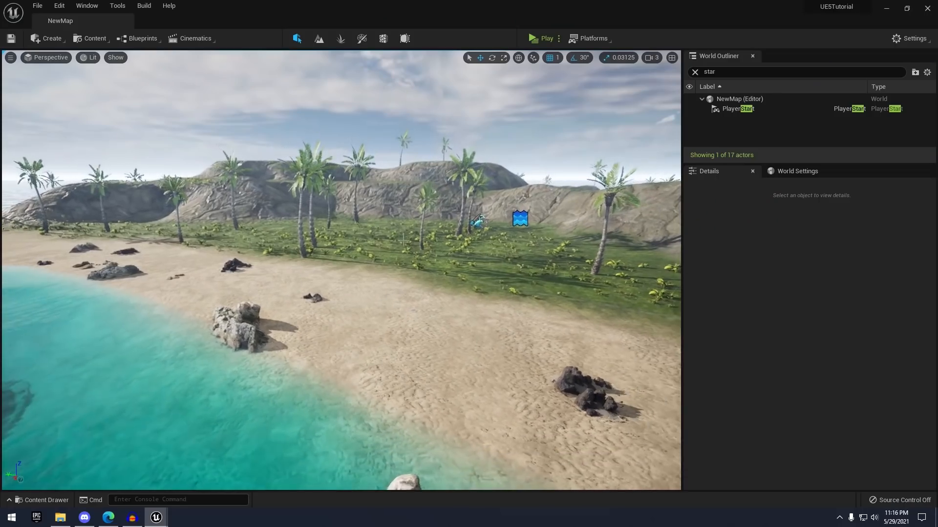
# Open the ThirdPersonCharacter blueprint from the Blueprints folder inside the project's ThirdPersonBP content
pyautogui.moveTo(403, 240); pyautogui.dragTo(366, 241, button='right')
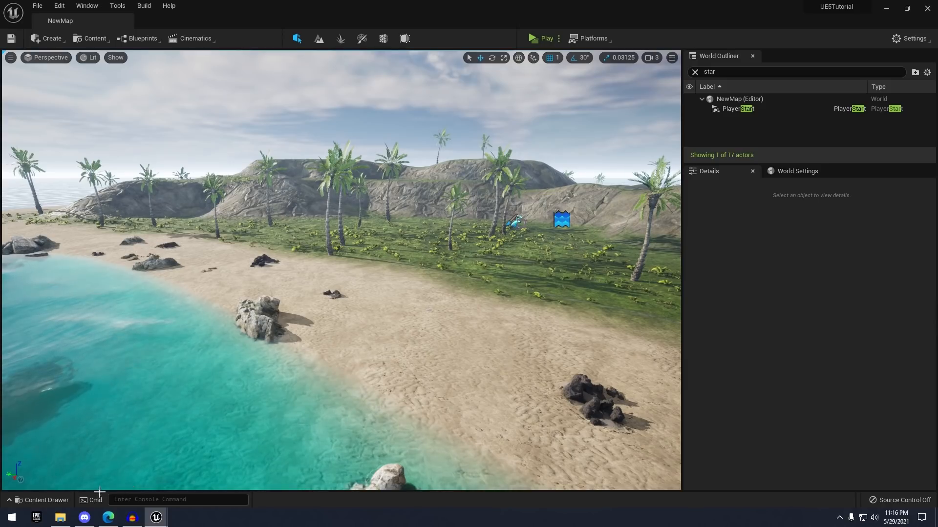
pyautogui.click(43, 500)
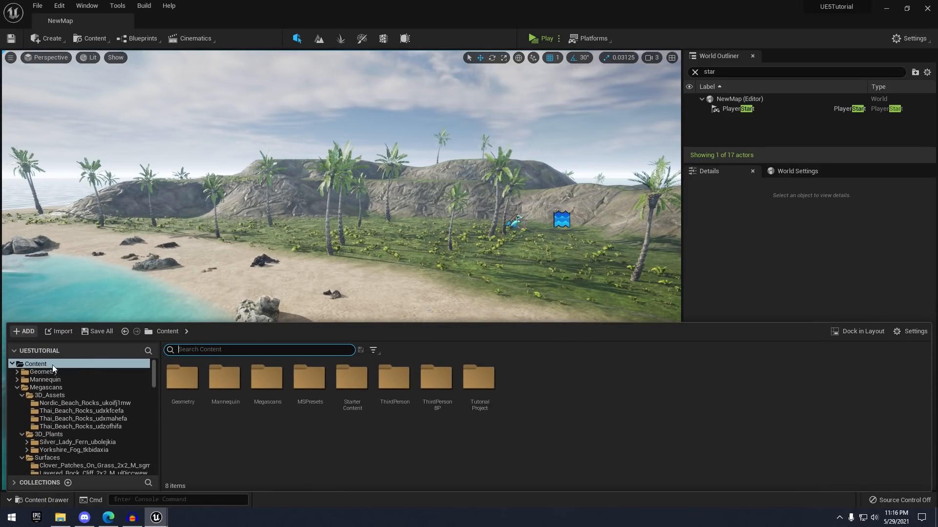
pyautogui.click(17, 387)
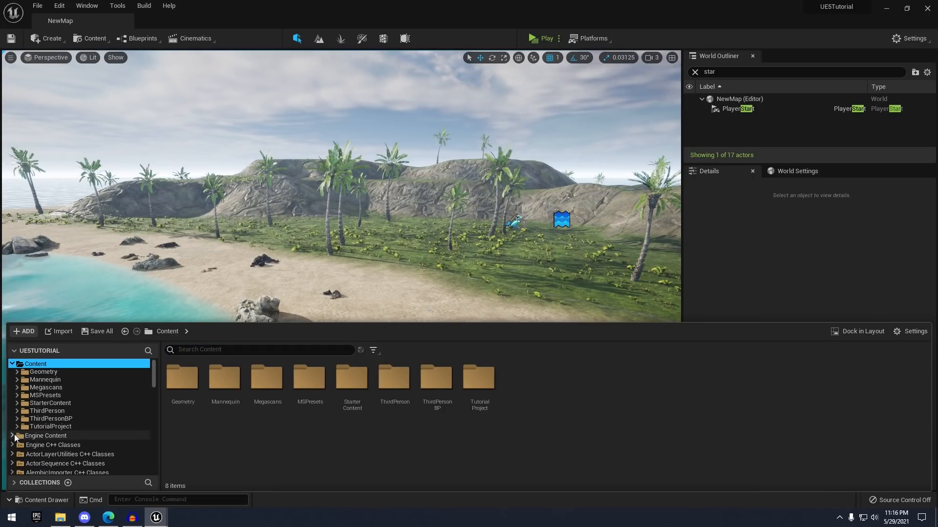
pyautogui.click(51, 419)
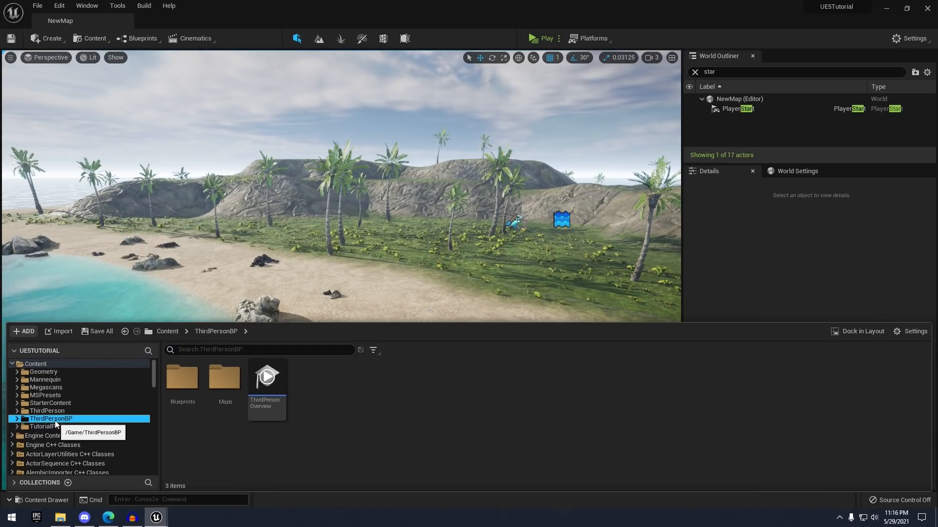
pyautogui.doubleClick(189, 398)
pyautogui.doubleClick(184, 387)
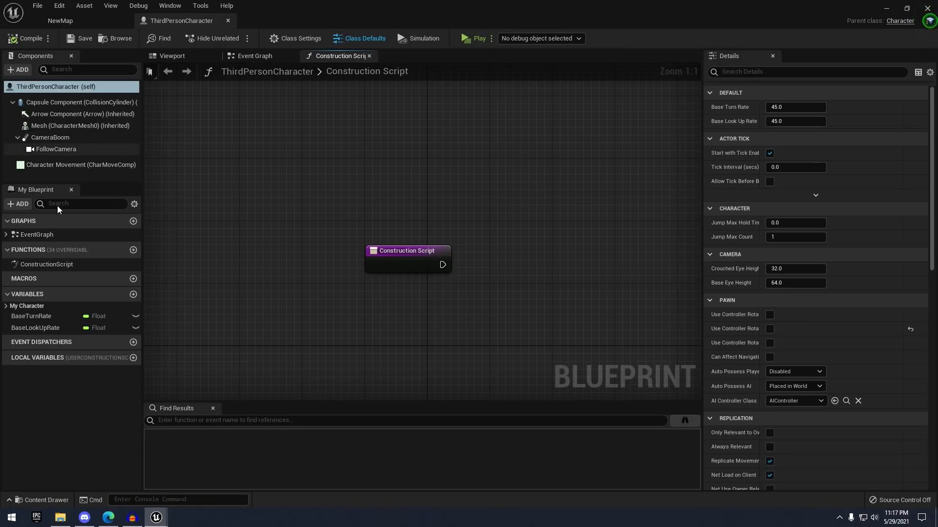
# Inspect the character's mesh, follow camera and collision capsule in the blueprint's 3D view
pyautogui.click(172, 55)
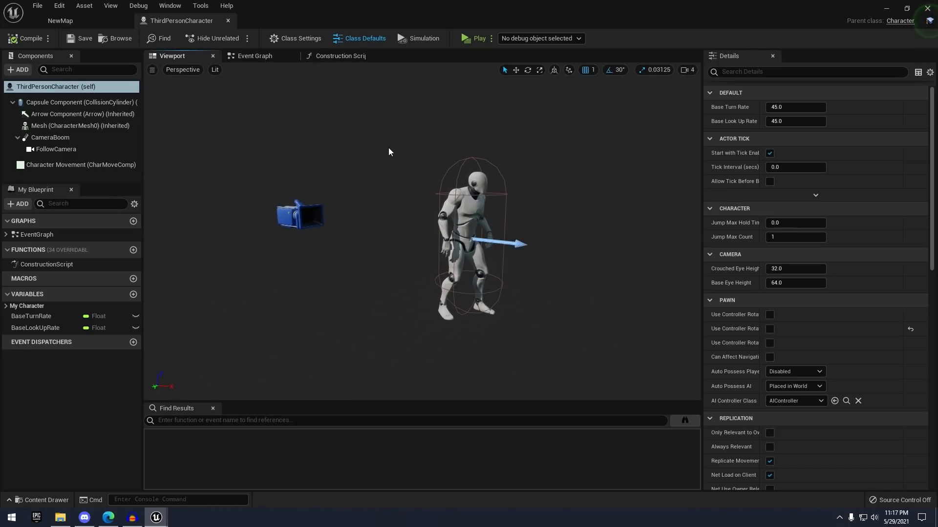
pyautogui.click(479, 196)
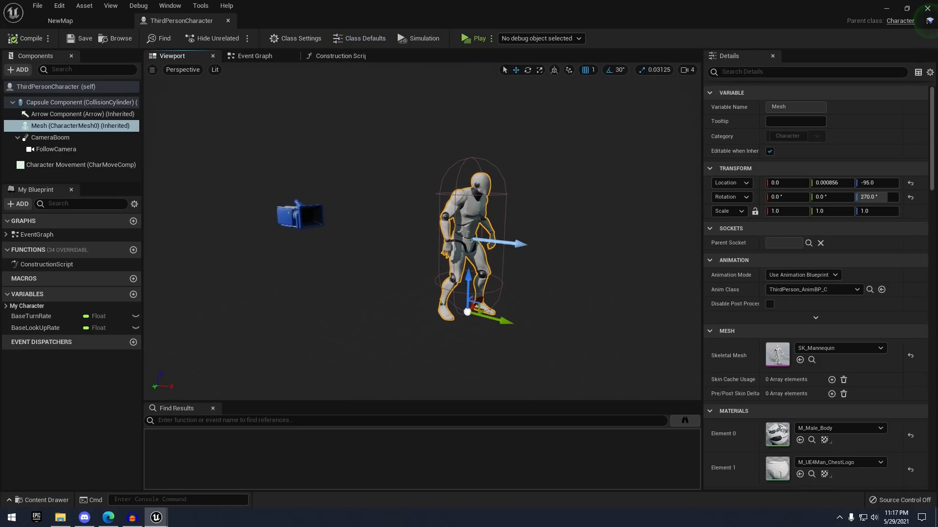
pyautogui.click(312, 214)
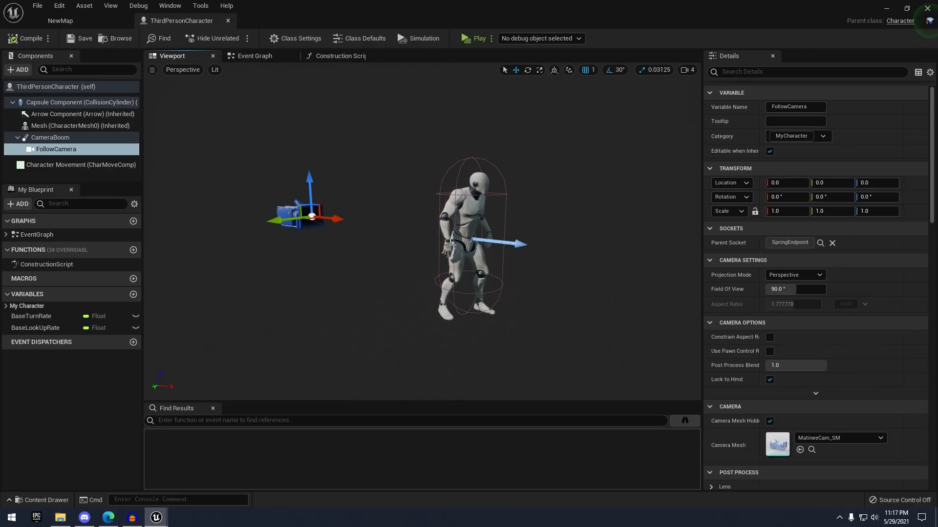
pyautogui.click(471, 168)
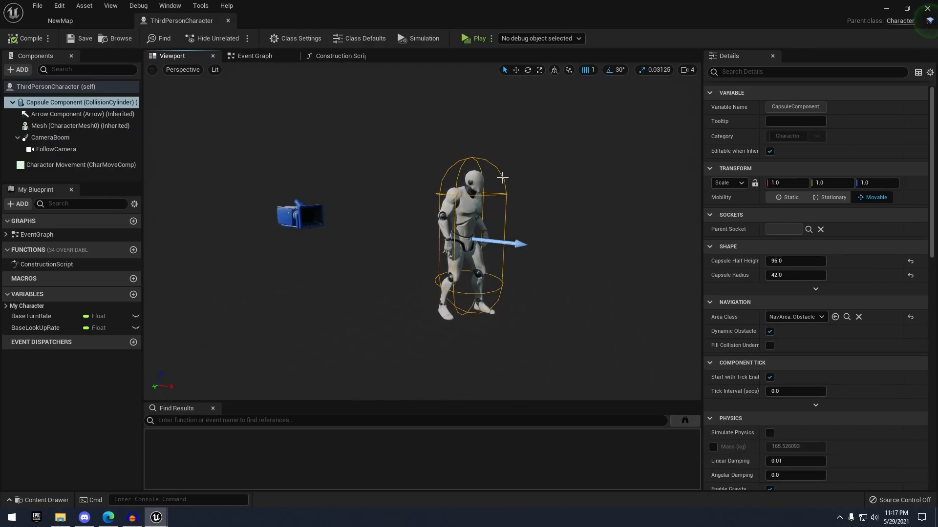
pyautogui.moveTo(452, 112); pyautogui.dragTo(458, 118, button='right')
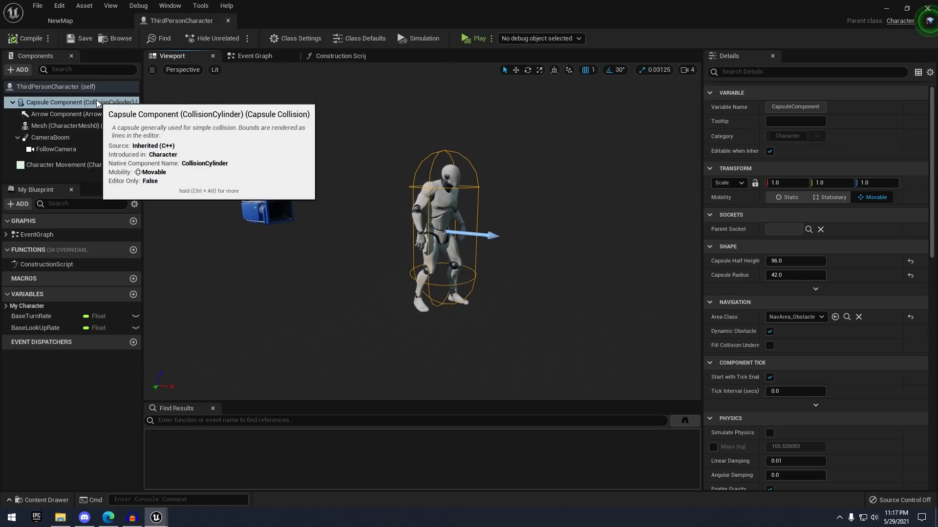
# Look over the character's Event Graph and its groups of gamepad, mouse, jump, touch and movement input nodes
pyautogui.click(242, 59)
pyautogui.scroll(-3, 275, 138)
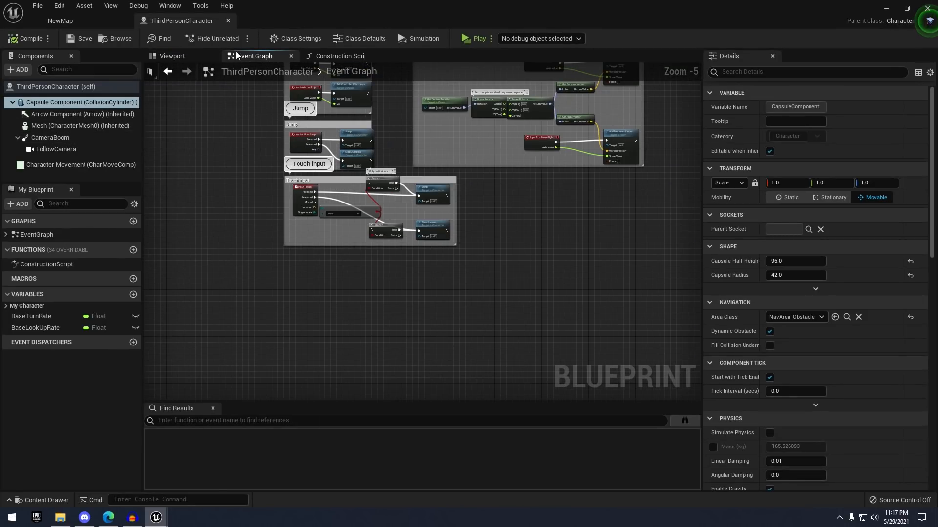
pyautogui.moveTo(296, 97); pyautogui.dragTo(252, 230, button='right')
pyautogui.scroll(-1, 277, 217)
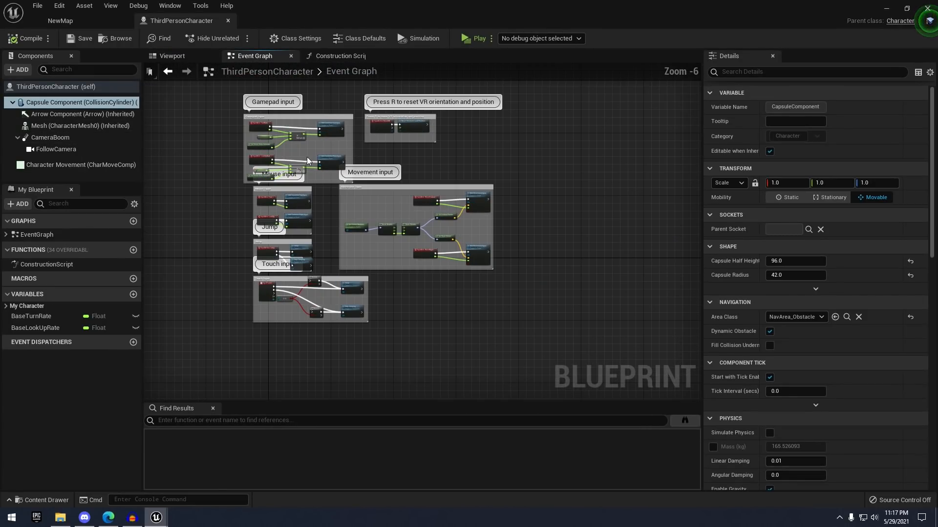
pyautogui.scroll(4, 242, 143)
pyautogui.moveTo(482, 292); pyautogui.dragTo(331, 211, button='right')
pyautogui.scroll(-1, 311, 117)
pyautogui.scroll(-1, 331, 212)
pyautogui.moveTo(326, 160); pyautogui.dragTo(352, 186, button='right')
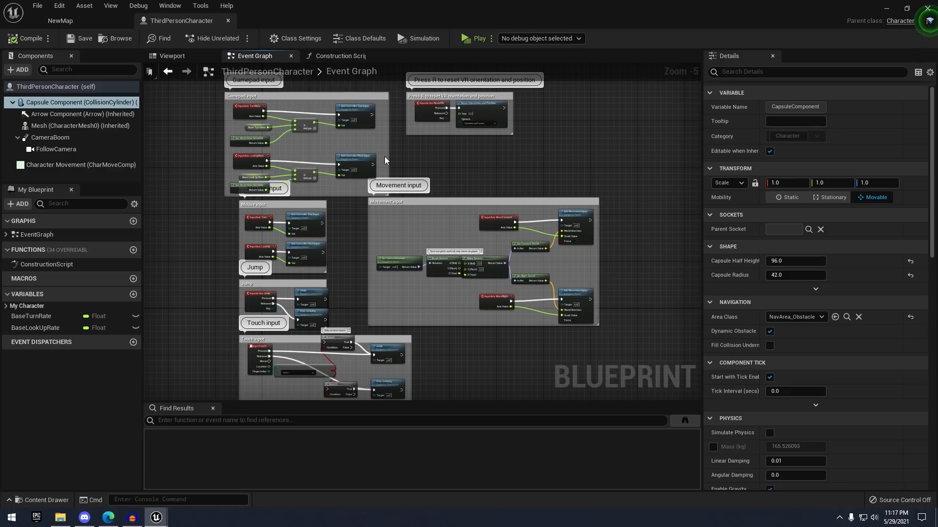
# Examine the Movement input nodes and the Jump input action nodes up close in the Event Graph
pyautogui.moveTo(497, 222); pyautogui.dragTo(518, 209, button='right')
pyautogui.scroll(4, 516, 236)
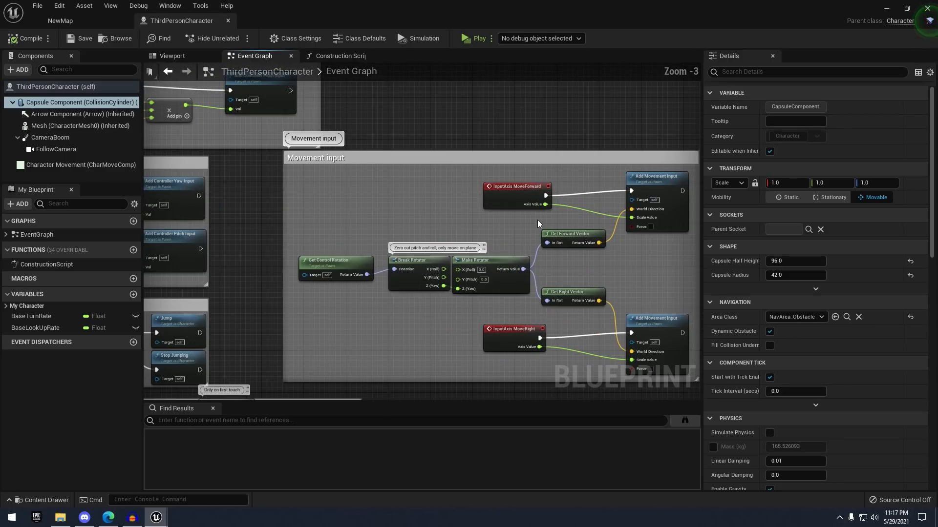
pyautogui.scroll(-3, 454, 335)
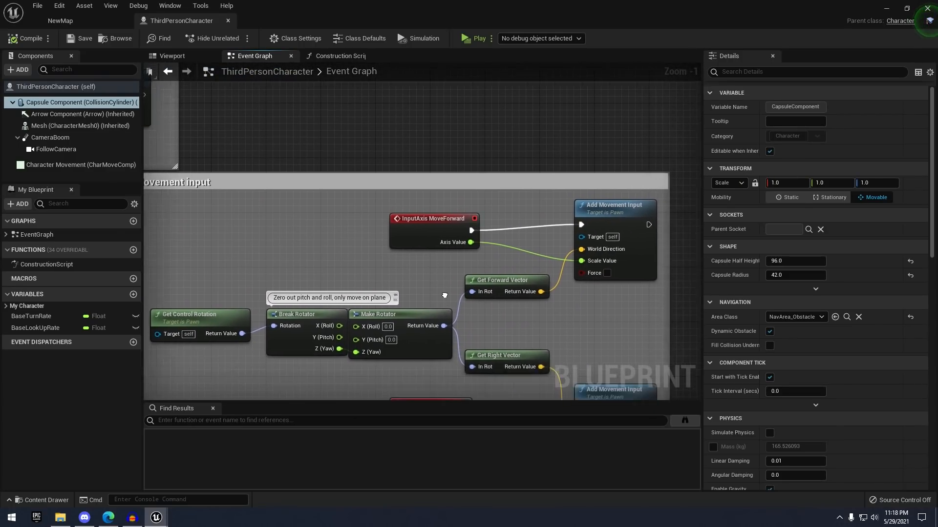
pyautogui.moveTo(398, 309); pyautogui.dragTo(562, 142, button='right')
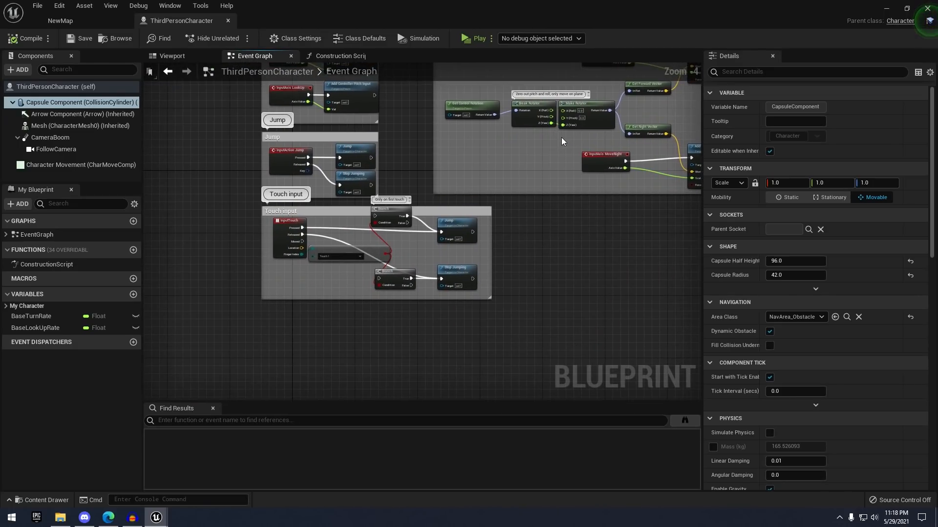
pyautogui.scroll(3, 393, 280)
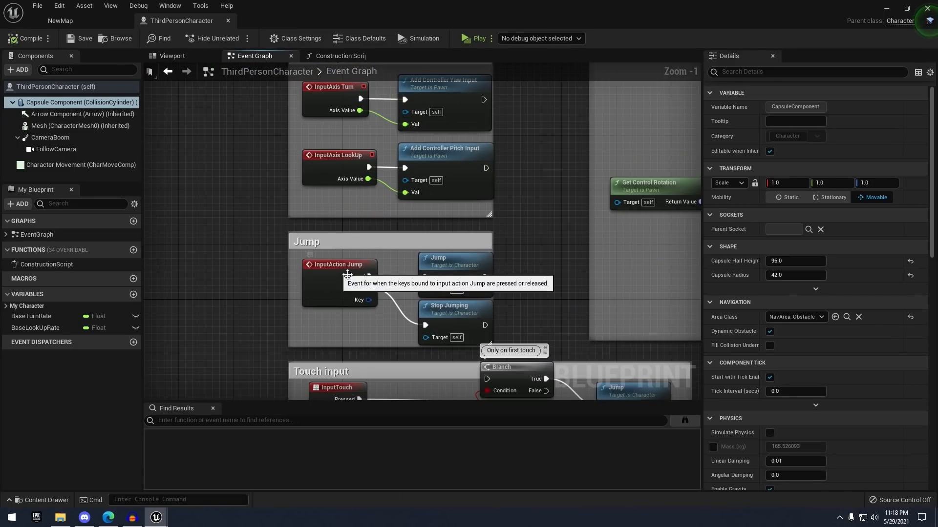
pyautogui.scroll(-5, 371, 293)
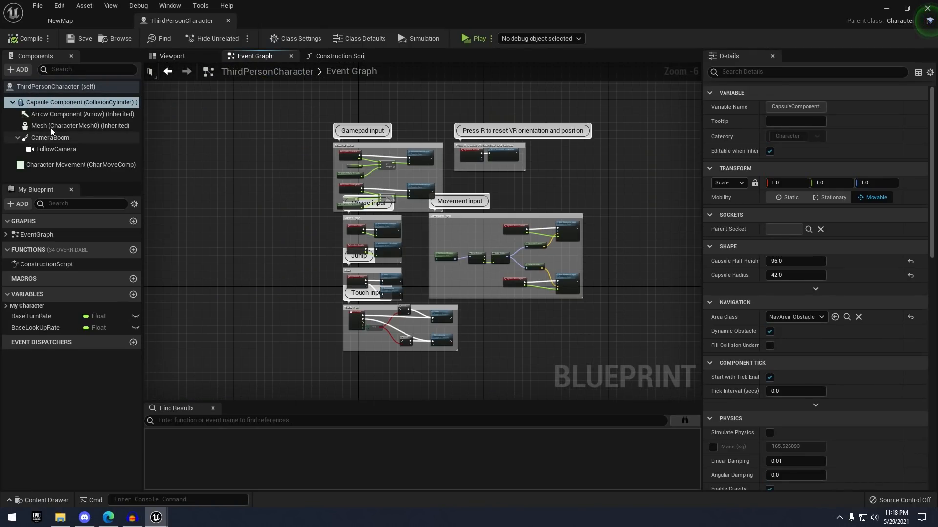
# Return to the character's 3D view and review its capsule, arrow and mesh components one by one
pyautogui.click(75, 22)
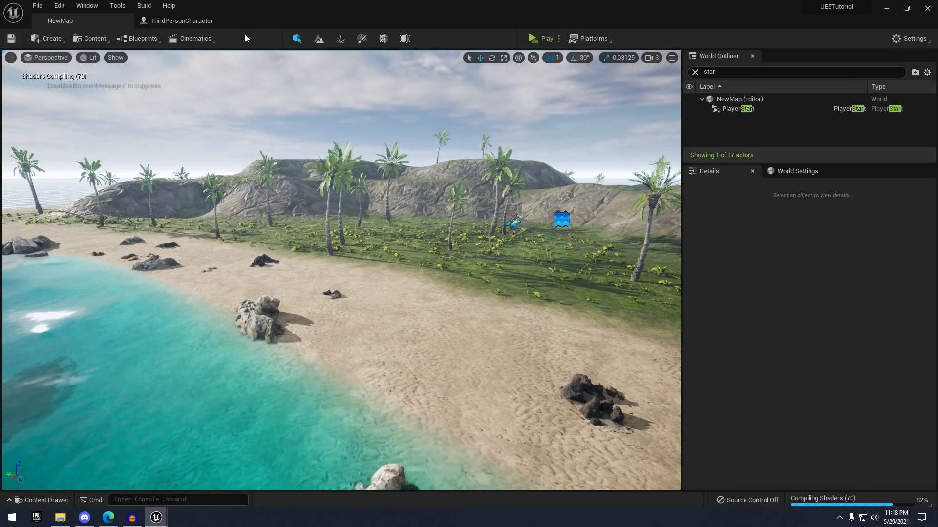
pyautogui.click(181, 20)
pyautogui.click(182, 57)
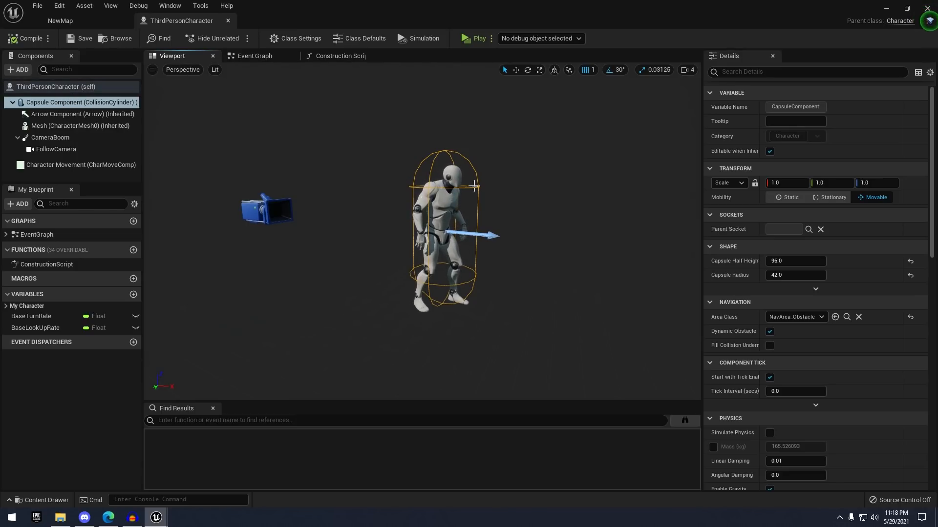
pyautogui.click(63, 103)
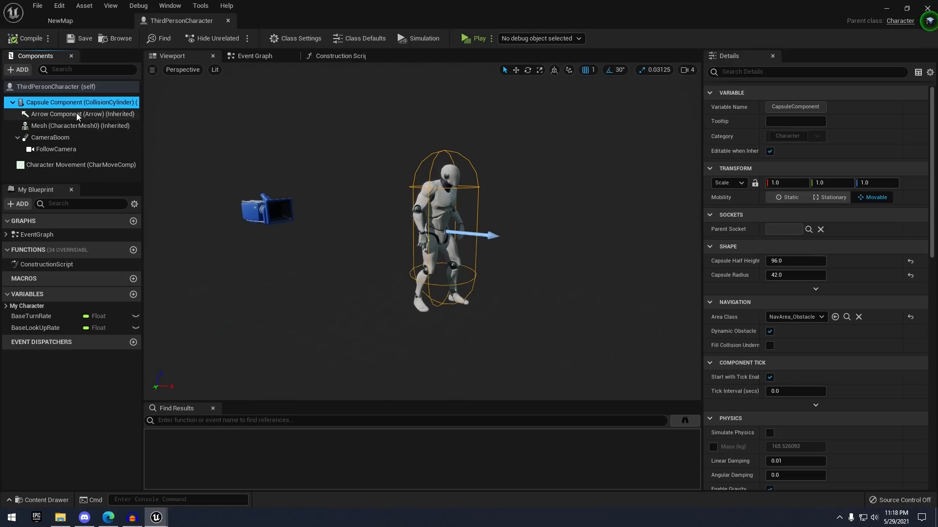
pyautogui.click(76, 114)
pyautogui.click(74, 126)
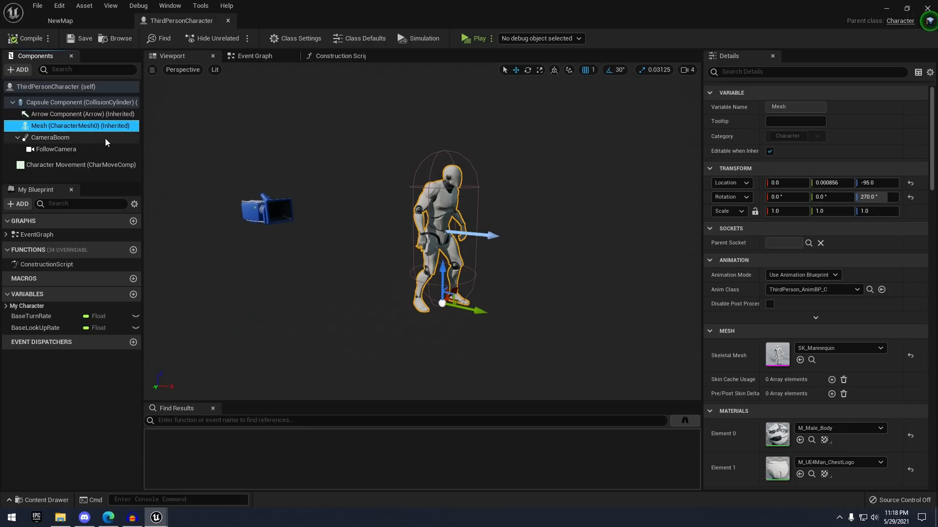
# Review the CameraBoom and FollowCamera components and their settings in the character's 3D view
pyautogui.click(69, 137)
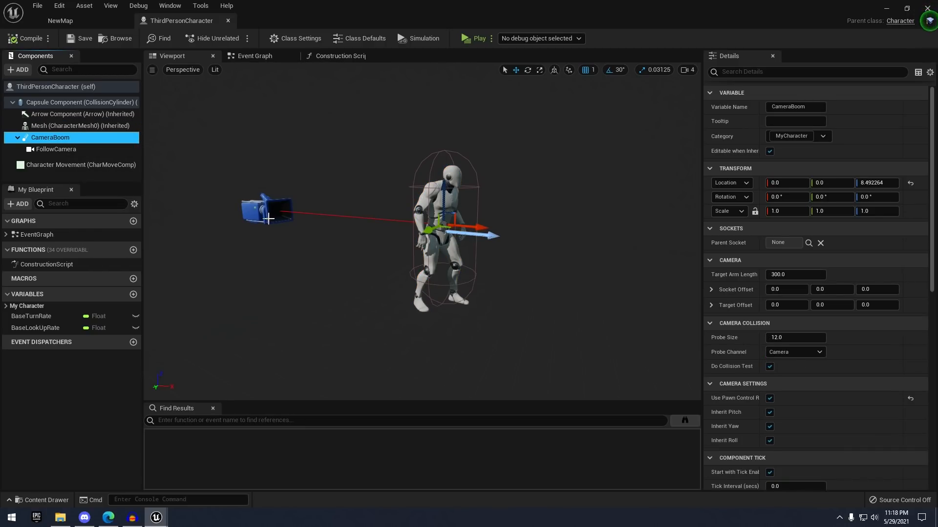
pyautogui.click(76, 150)
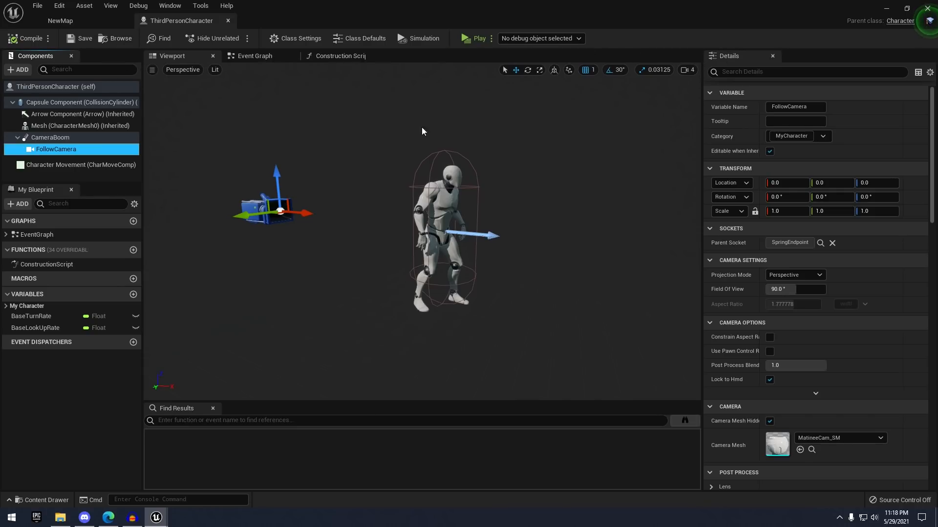
# Return to NewMap and start a new Blueprint Class in the ThirdPersonBP Blueprints folder to review the available parent classes
pyautogui.click(120, 22)
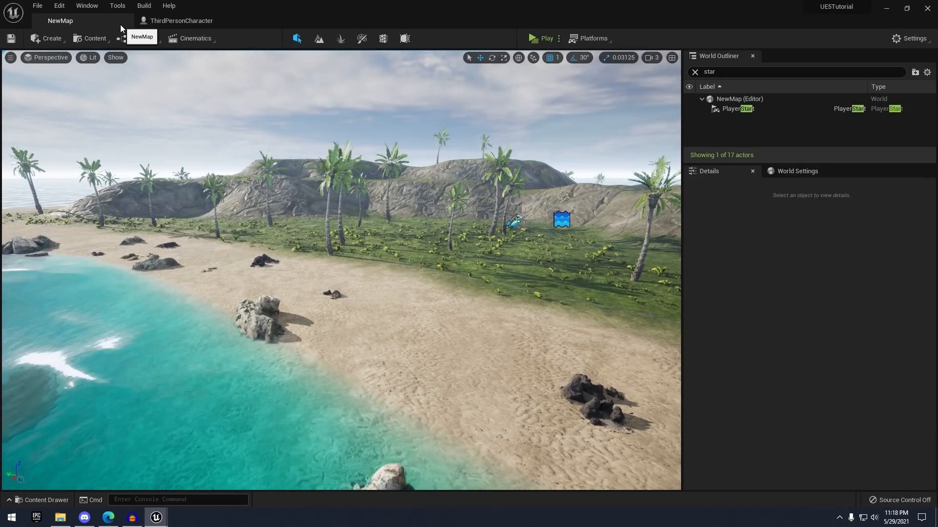
pyautogui.click(43, 501)
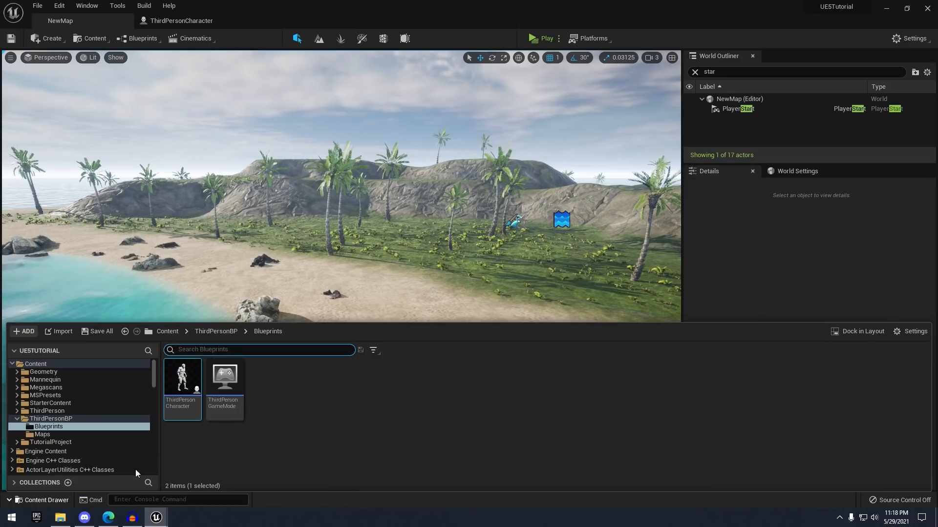
pyautogui.rightClick(421, 385)
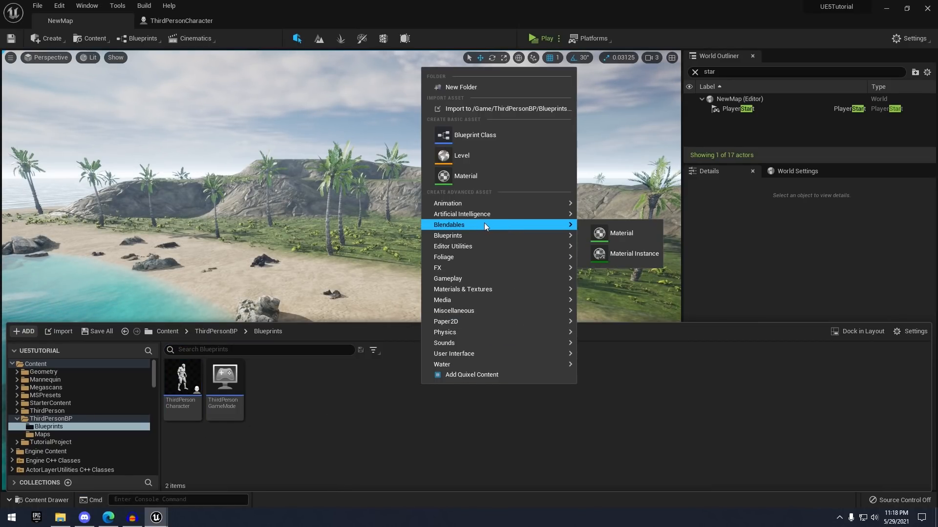
pyautogui.moveTo(461, 236)
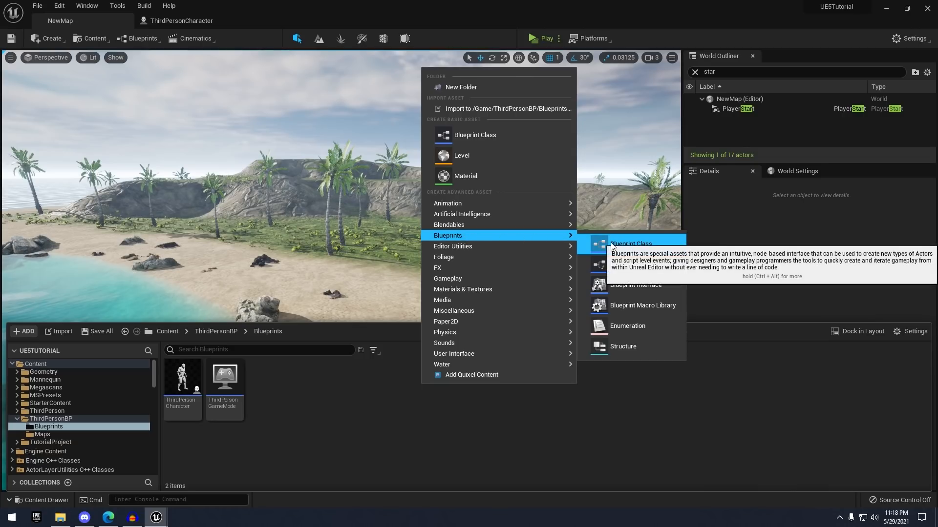
pyautogui.click(636, 244)
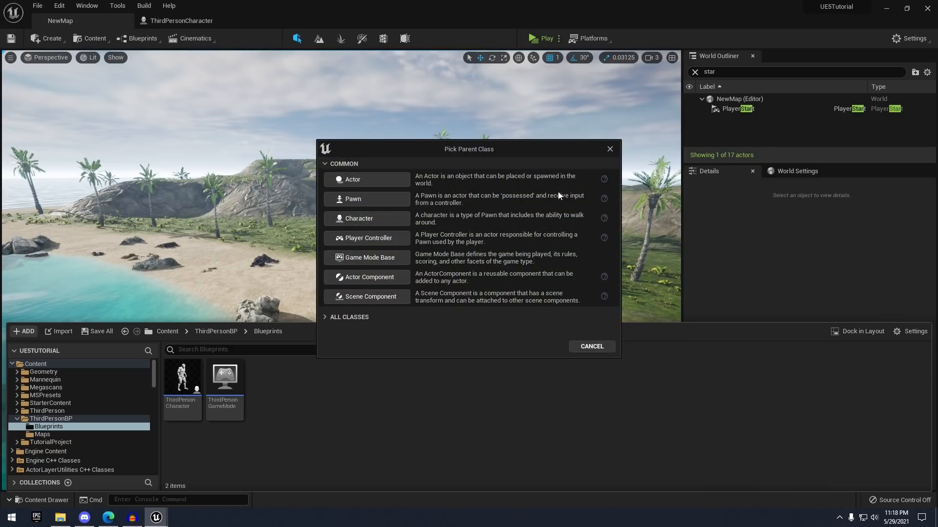
pyautogui.moveTo(521, 148); pyautogui.dragTo(480, 104)
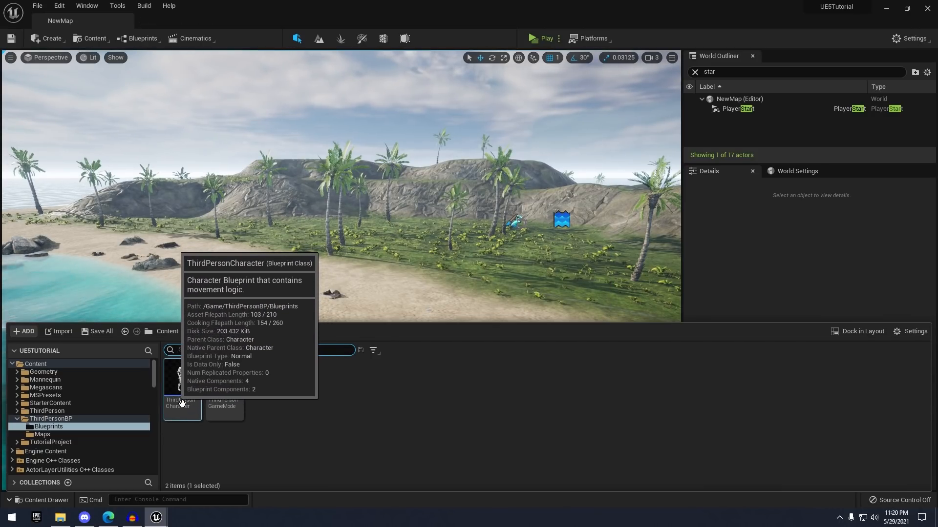
# Reopen the ThirdPersonCharacter blueprint and bring up its Event Graph
pyautogui.doubleClick(181, 402)
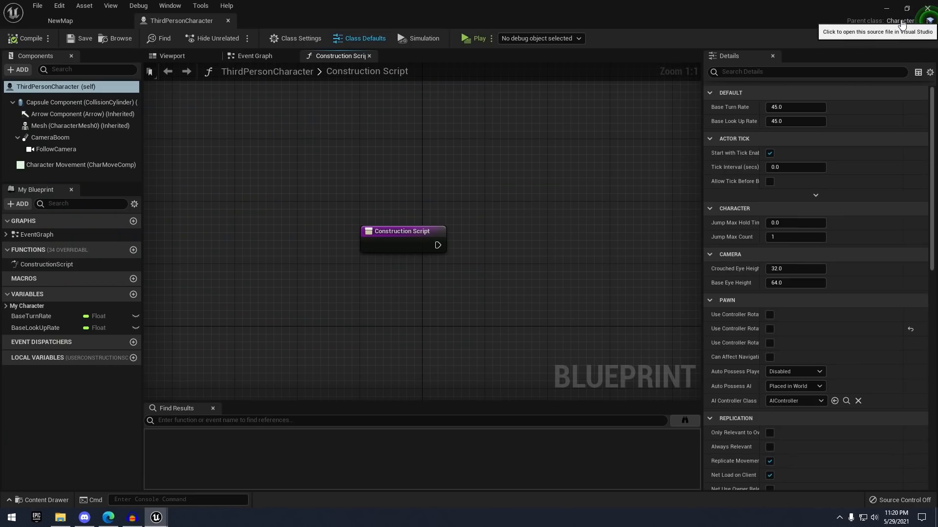
pyautogui.click(259, 57)
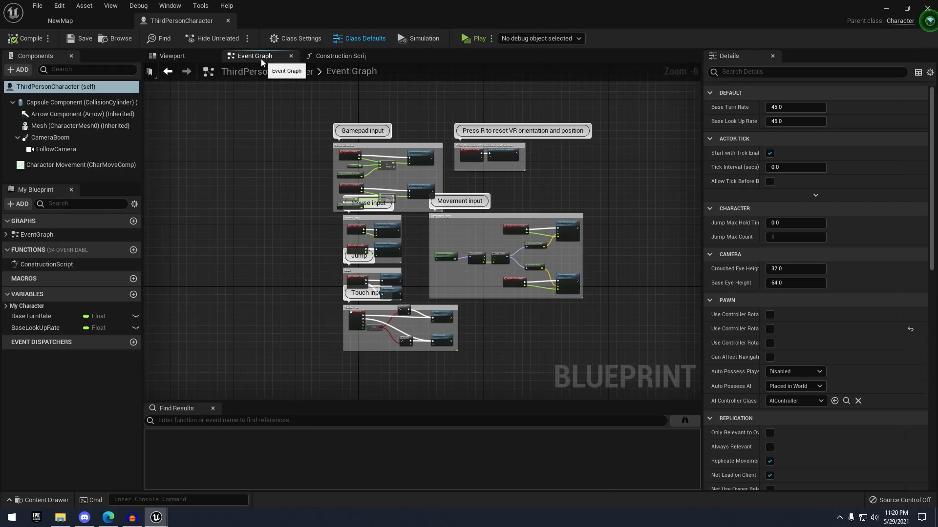
pyautogui.moveTo(330, 204); pyautogui.dragTo(276, 162, button='right')
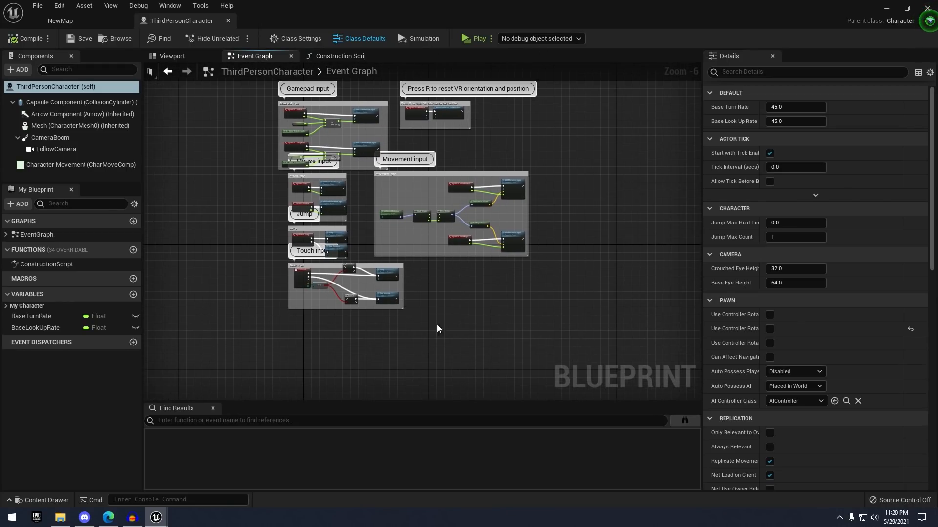
# Add an R key input event in the empty graph area below the Touch input group
pyautogui.moveTo(436, 329); pyautogui.dragTo(435, 286, button='right')
pyautogui.scroll(2, 328, 340)
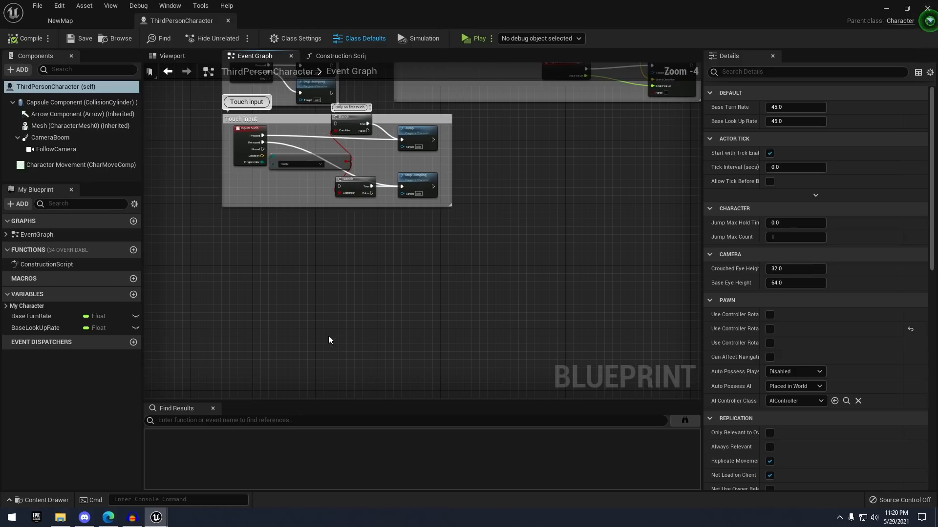
pyautogui.moveTo(328, 335); pyautogui.dragTo(276, 241, button='right')
pyautogui.rightClick(286, 248)
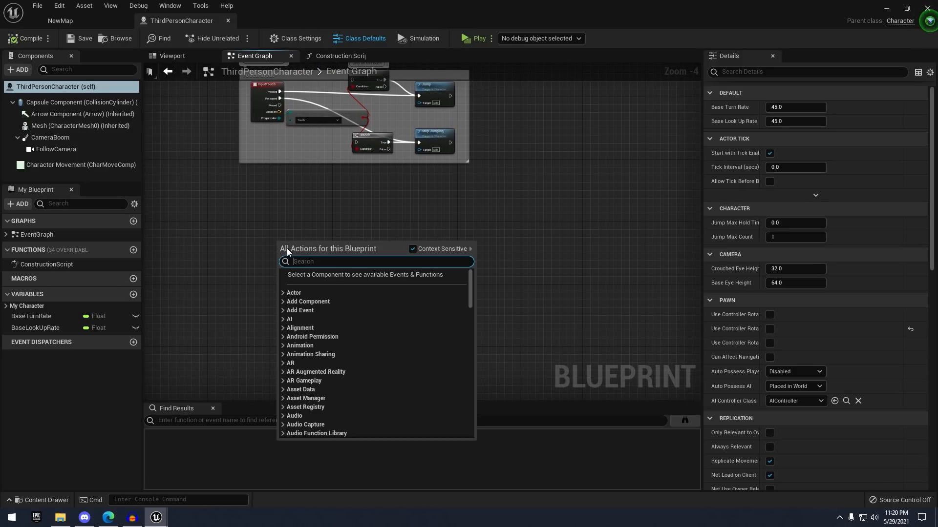
pyautogui.write('r')
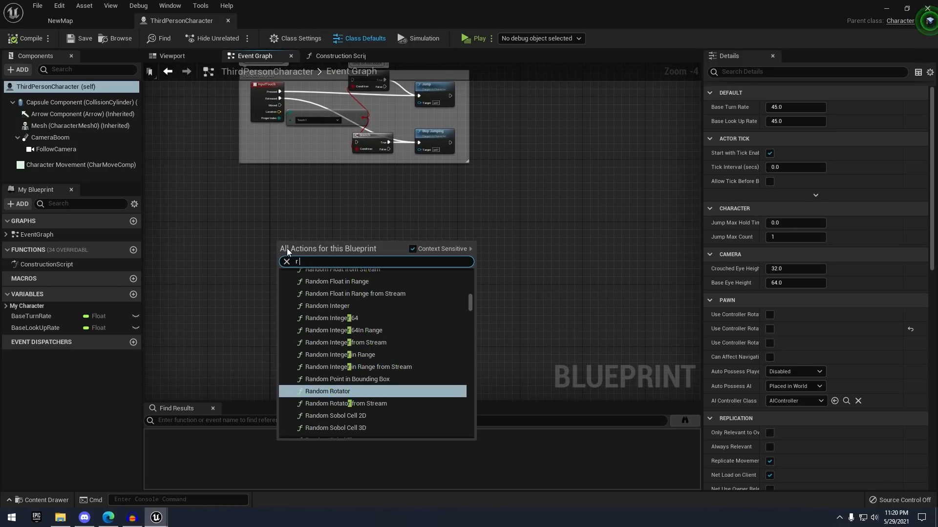
pyautogui.write(' key')
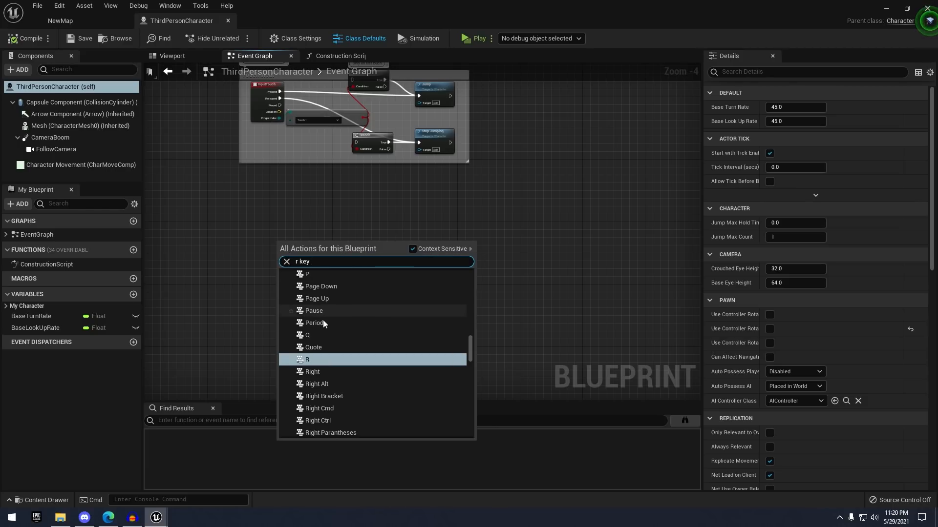
pyautogui.click(311, 361)
pyautogui.scroll(4, 312, 254)
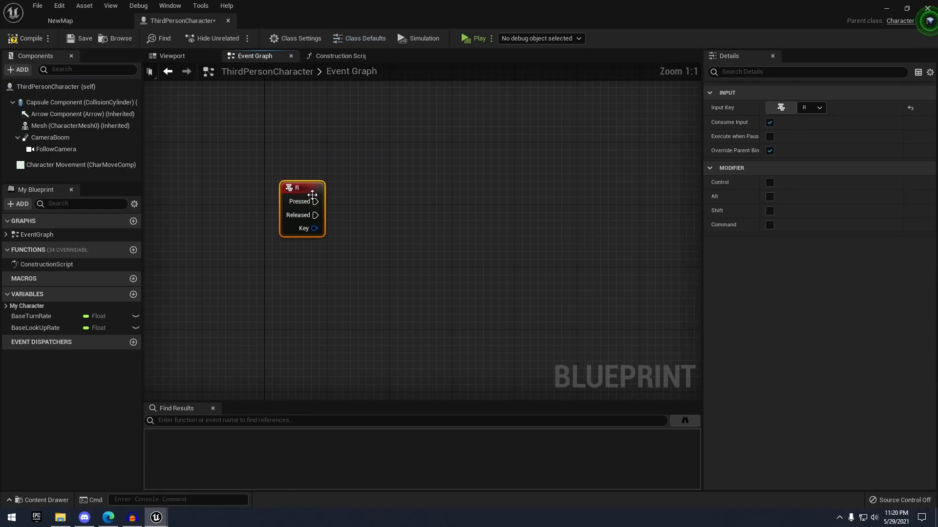
# Add a Launch Character node driven by the R event's Pressed output
pyautogui.moveTo(342, 208); pyautogui.dragTo(307, 204, button='right')
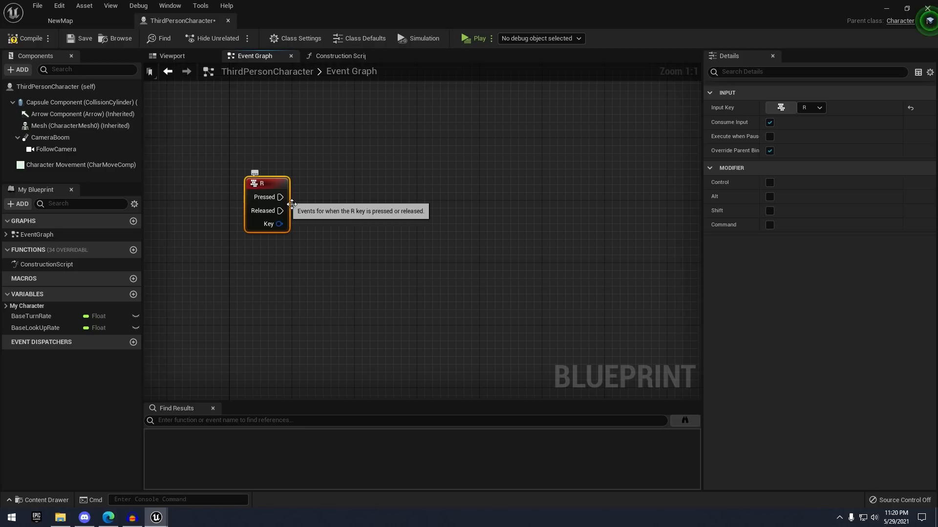
pyautogui.moveTo(280, 197); pyautogui.dragTo(479, 193)
pyautogui.write('launc')
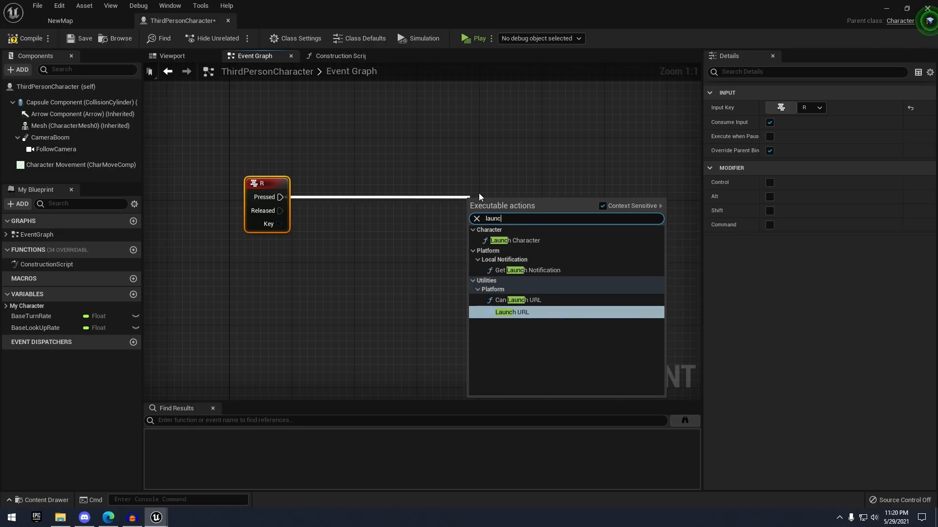
pyautogui.press('Up')
pyautogui.press('Up')
pyautogui.press('Up')
pyautogui.press('Return')
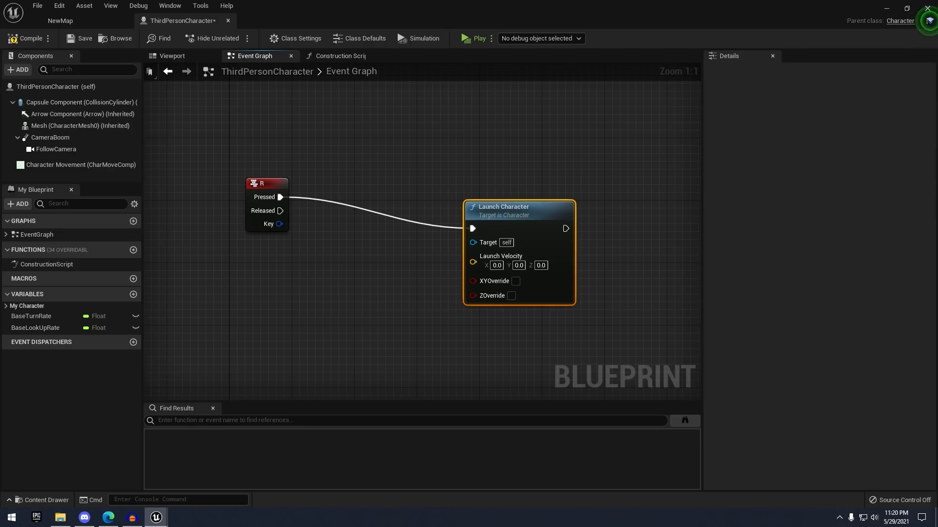
# Set the Launch Character node's Launch Velocity Z to 2000 and line up the R event level with it
pyautogui.moveTo(479, 193); pyautogui.dragTo(483, 177, button='right')
pyautogui.moveTo(539, 194); pyautogui.dragTo(547, 187)
pyautogui.click(552, 240)
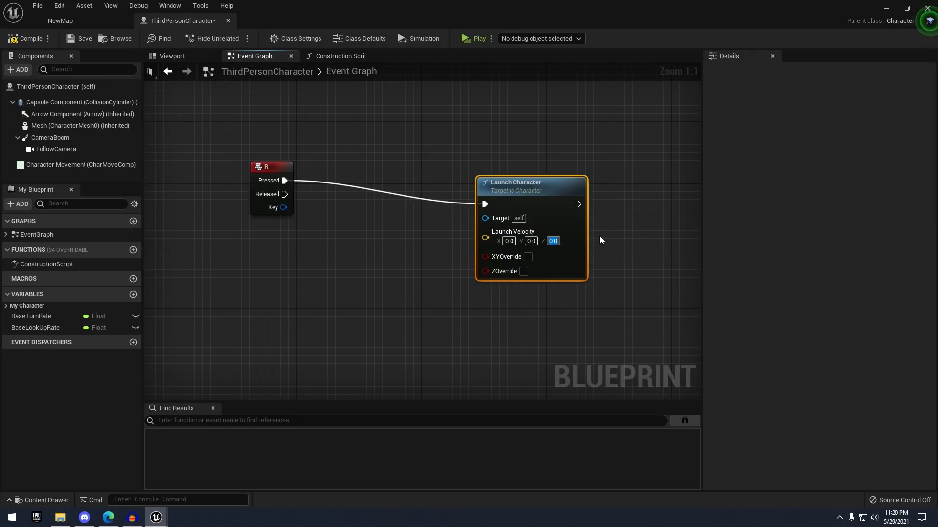
pyautogui.write('2000')
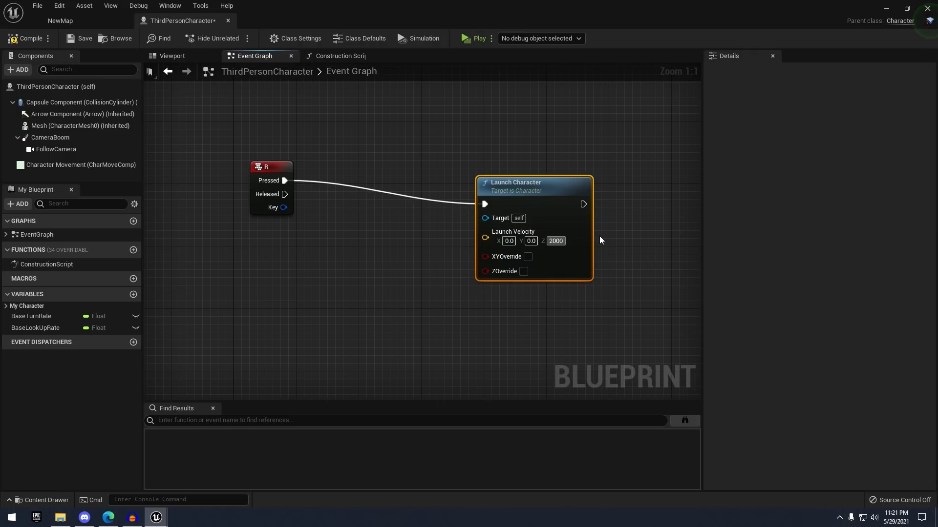
pyautogui.press('Return')
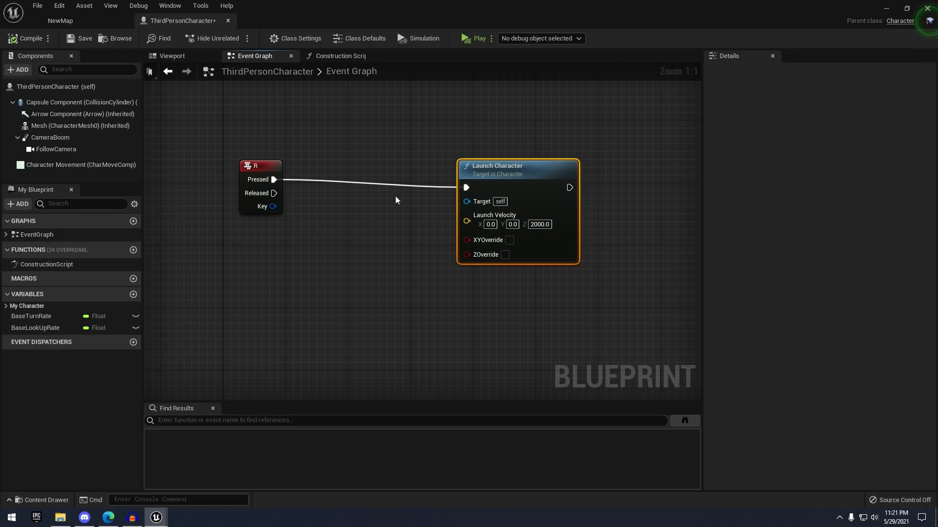
pyautogui.moveTo(273, 180); pyautogui.dragTo(273, 188)
pyautogui.click(240, 142)
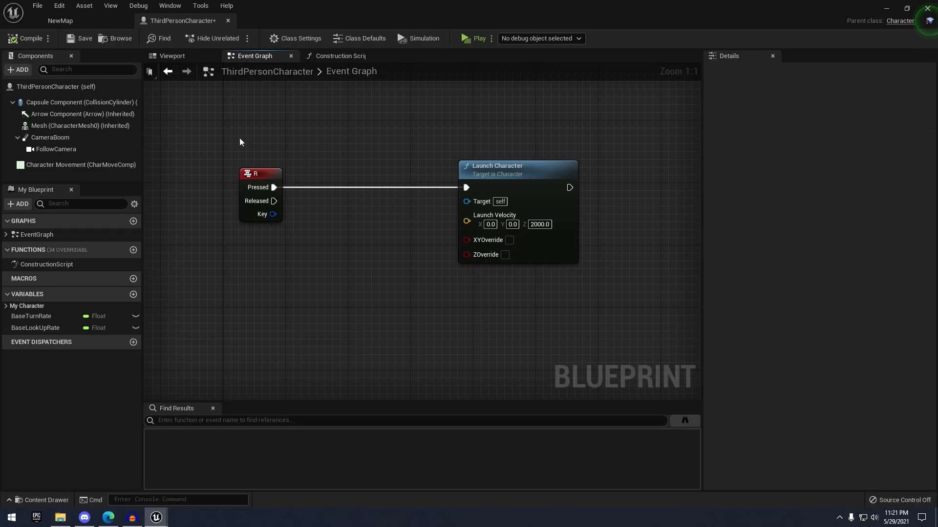
# Save the character blueprint and play the NewMap level to test launching the character into the air
pyautogui.click(82, 40)
pyautogui.click(67, 22)
pyautogui.click(538, 39)
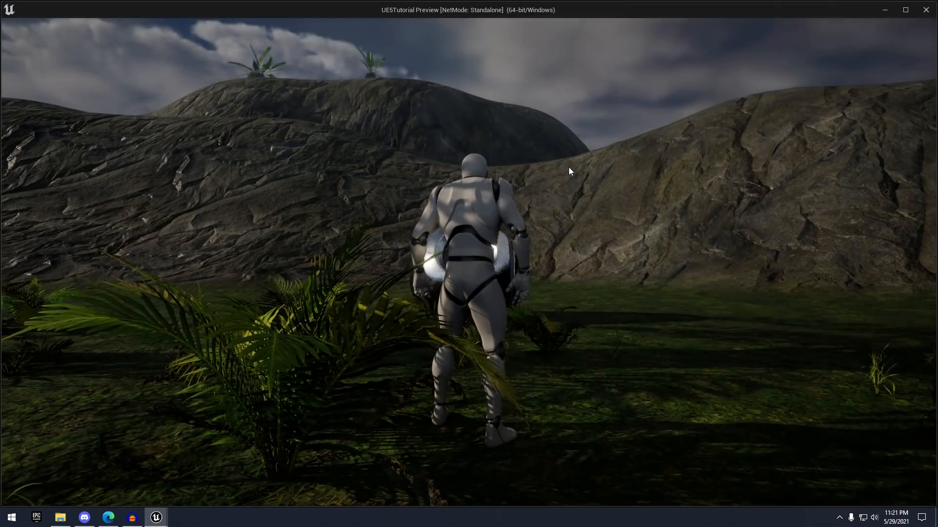
pyautogui.press('space')
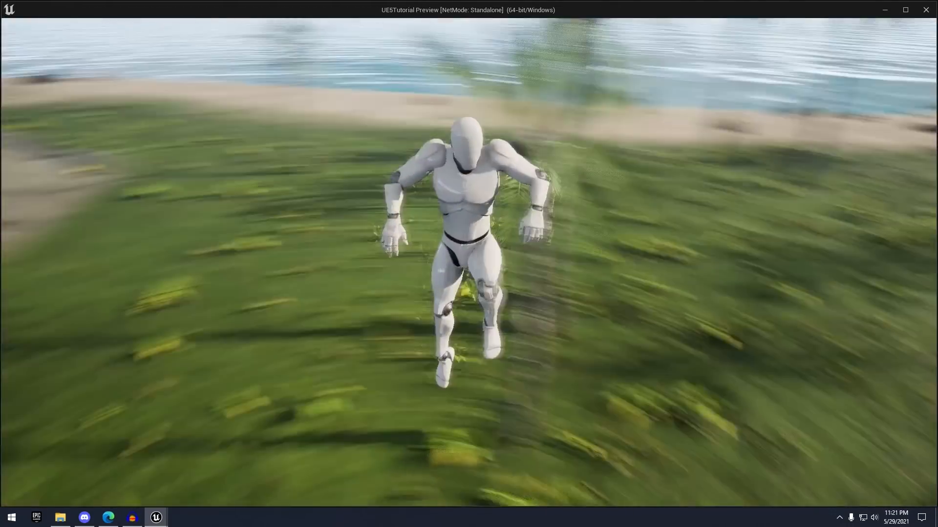
pyautogui.press('Escape')
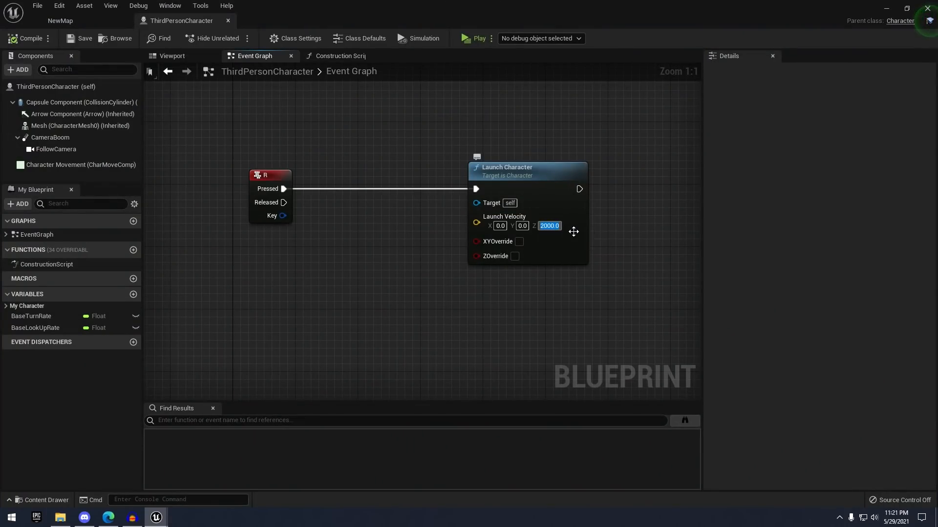
# Add a new variable to the ThirdPersonCharacter blueprint and set its type to Float
pyautogui.moveTo(541, 225); pyautogui.dragTo(469, 206, button='right')
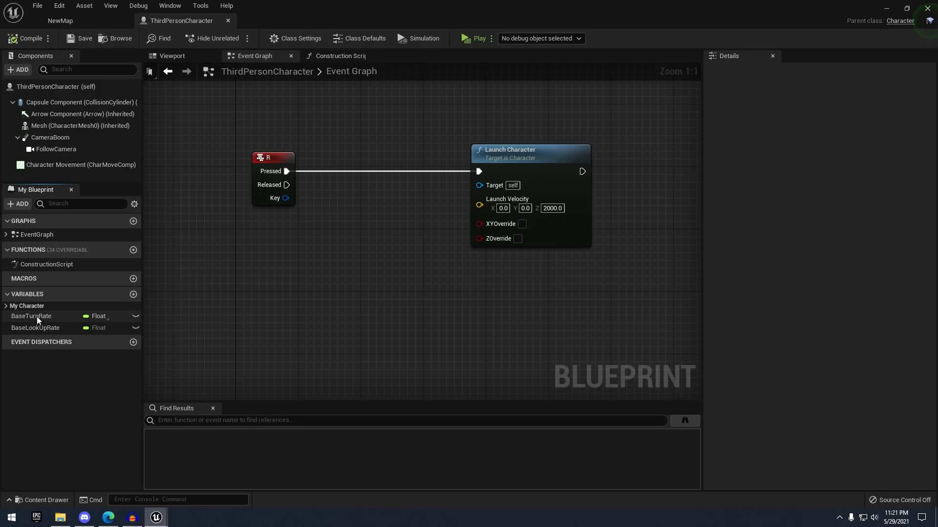
pyautogui.moveTo(417, 247); pyautogui.dragTo(445, 265, button='right')
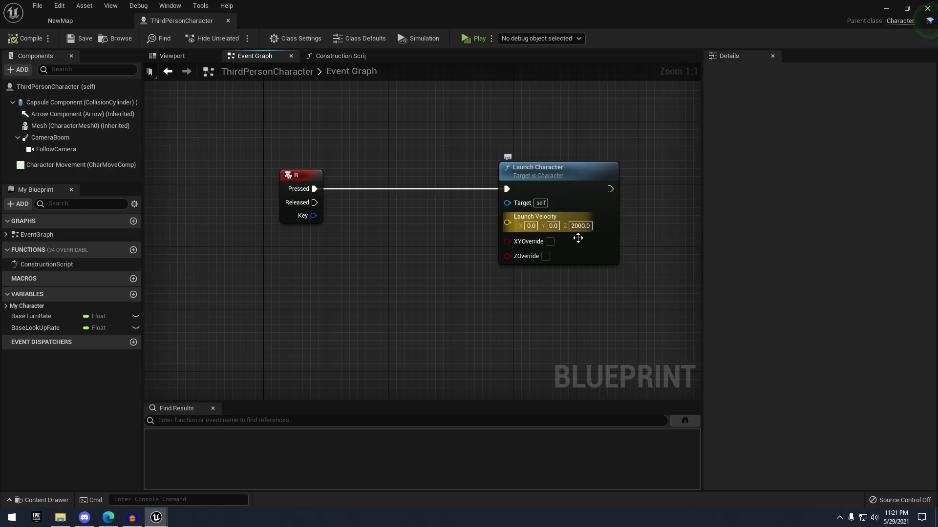
pyautogui.click(133, 294)
pyautogui.rightClick(132, 295)
pyautogui.click(57, 340)
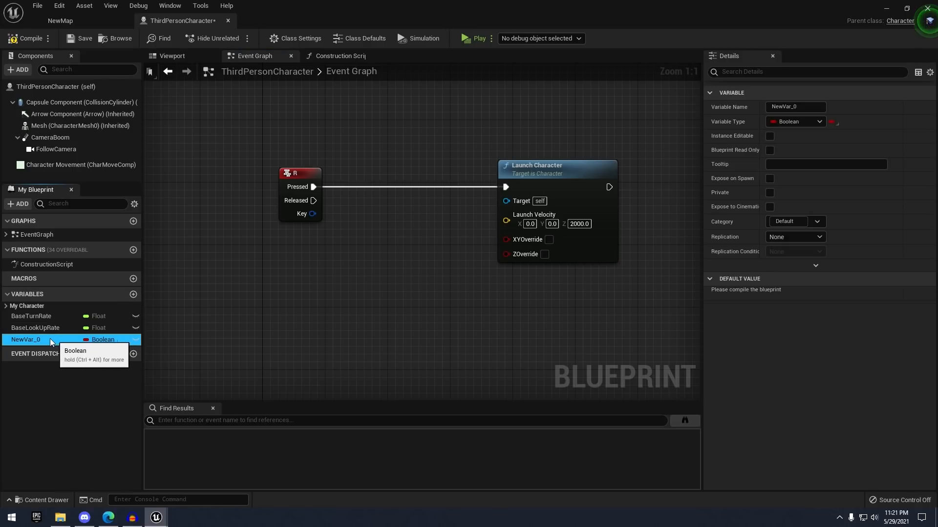
pyautogui.click(778, 121)
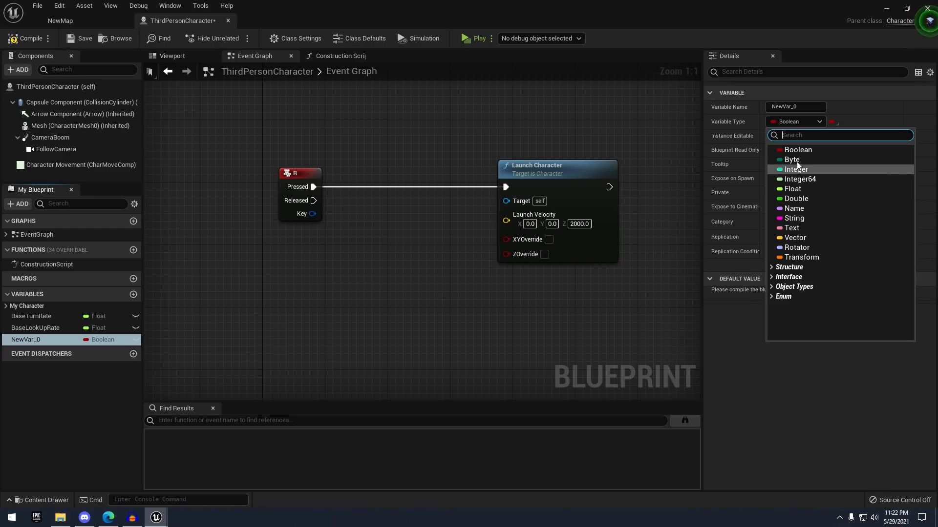
pyautogui.click(792, 189)
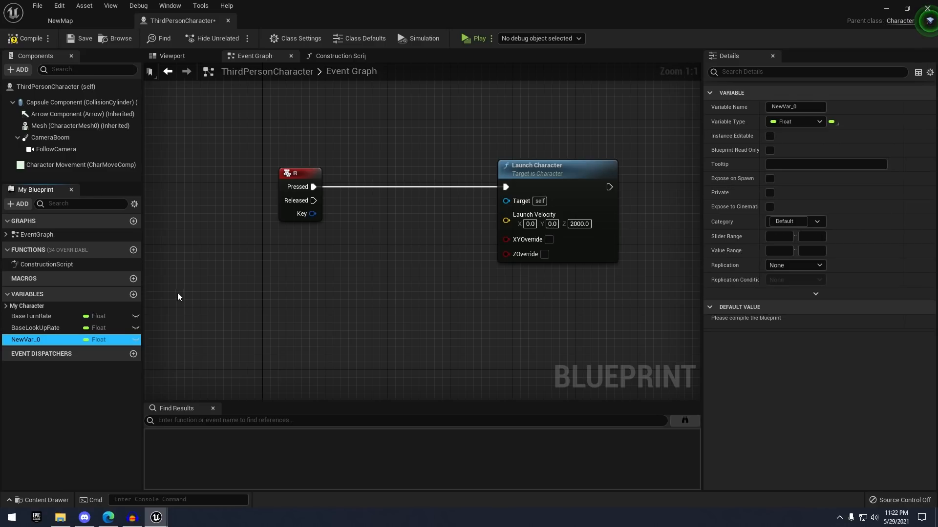
# Name the new Float variable Health, compile with a default value of 100.0, and return to the NewMap level
pyautogui.click(807, 108)
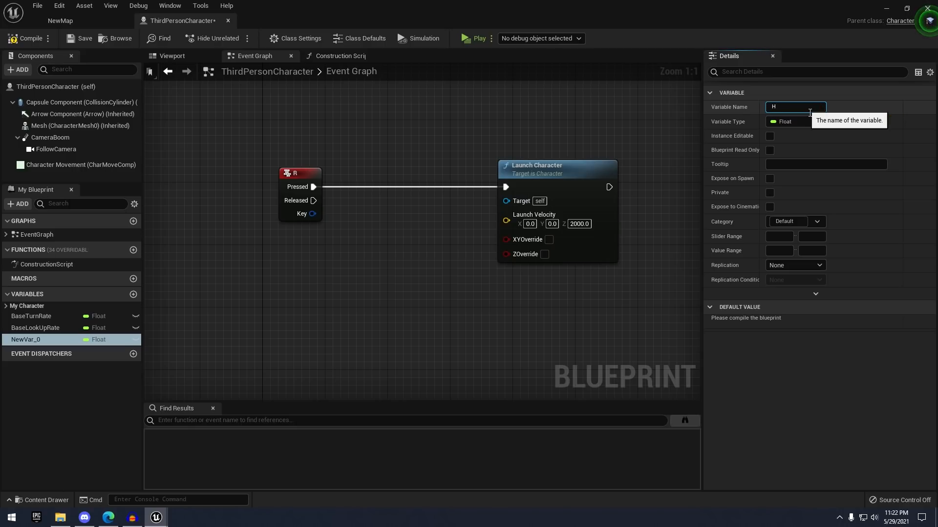
pyautogui.write('Health')
pyautogui.press('Return')
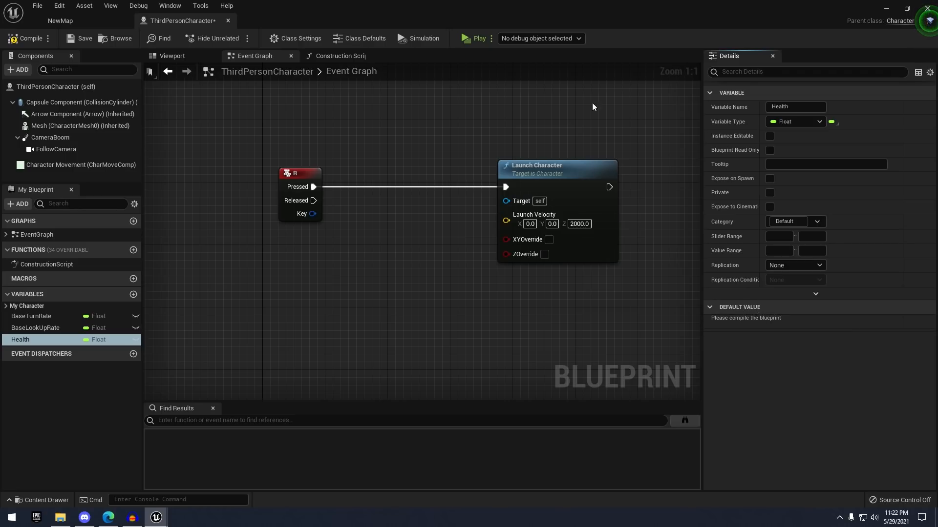
pyautogui.click(19, 40)
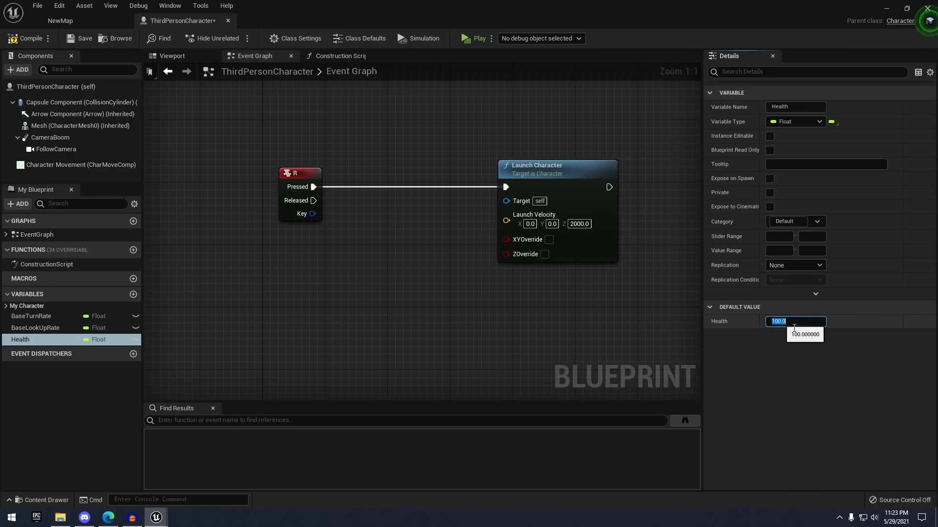
pyautogui.click(60, 21)
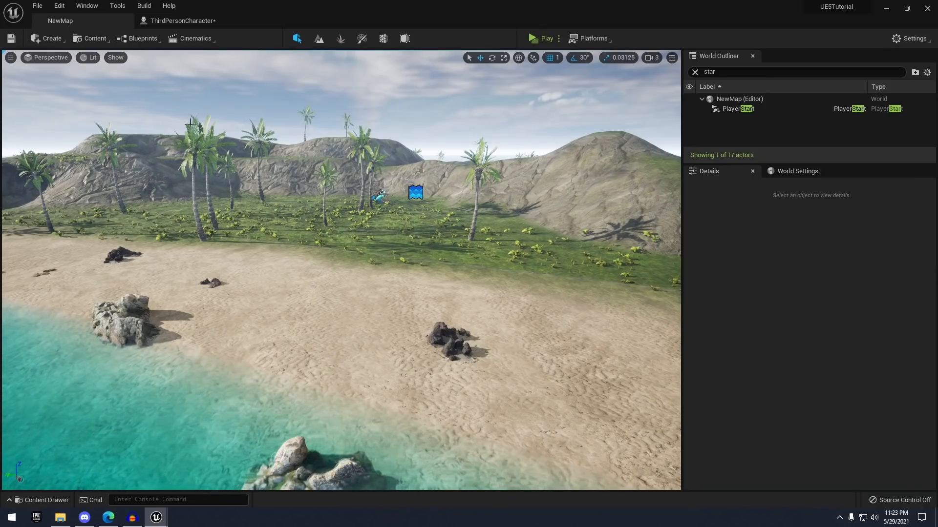
# Create an Actor blueprint class named DamageBox in the ThirdPersonBP Blueprints folder and open it docked beside the other editor tabs
pyautogui.click(50, 507)
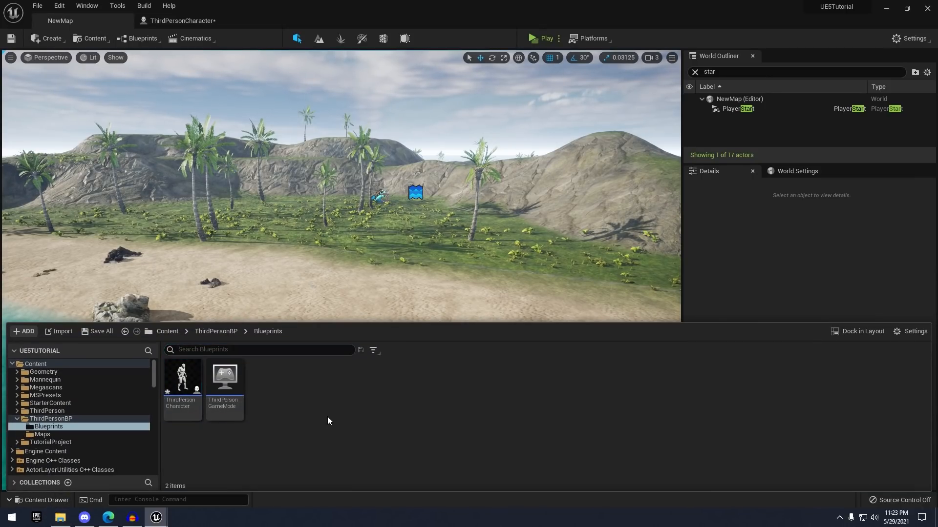
pyautogui.rightClick(315, 381)
pyautogui.click(383, 130)
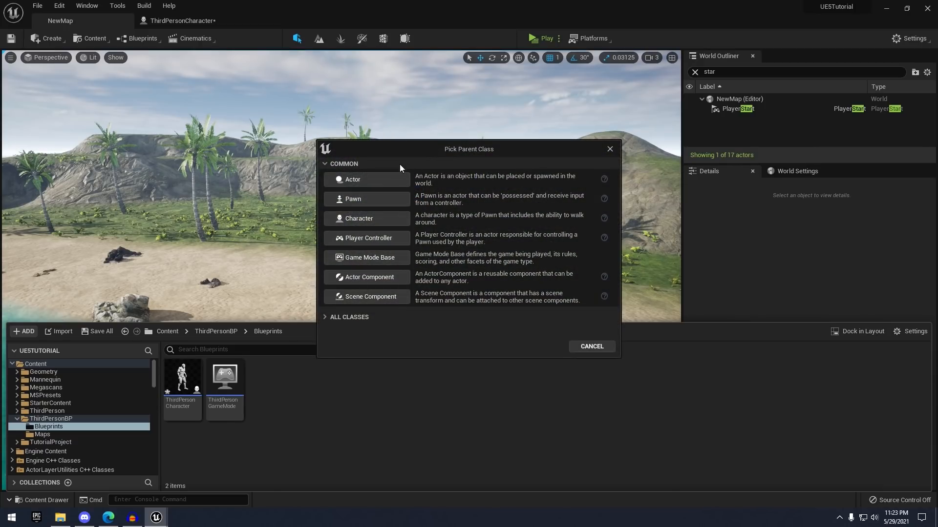
pyautogui.click(367, 180)
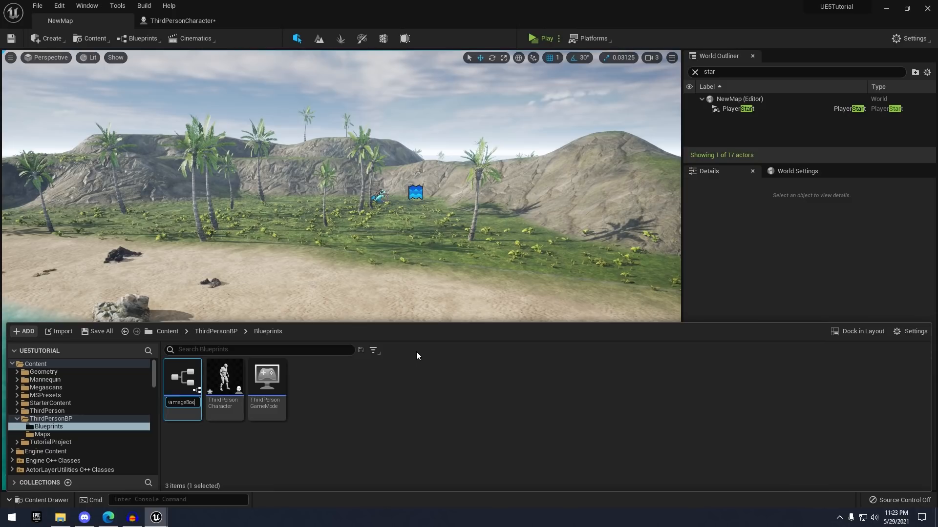
pyautogui.press('Return')
pyautogui.doubleClick(204, 392)
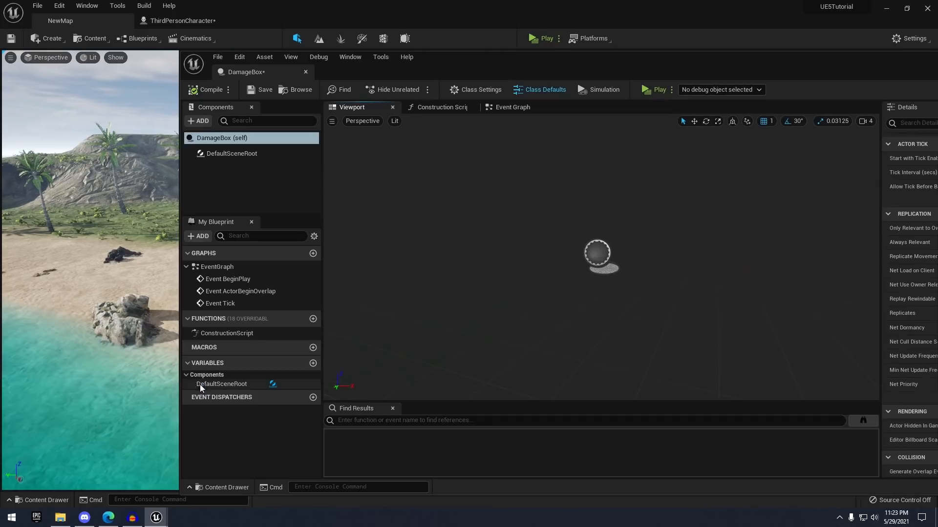
pyautogui.click(288, 22)
pyautogui.moveTo(289, 21); pyautogui.dragTo(289, 23)
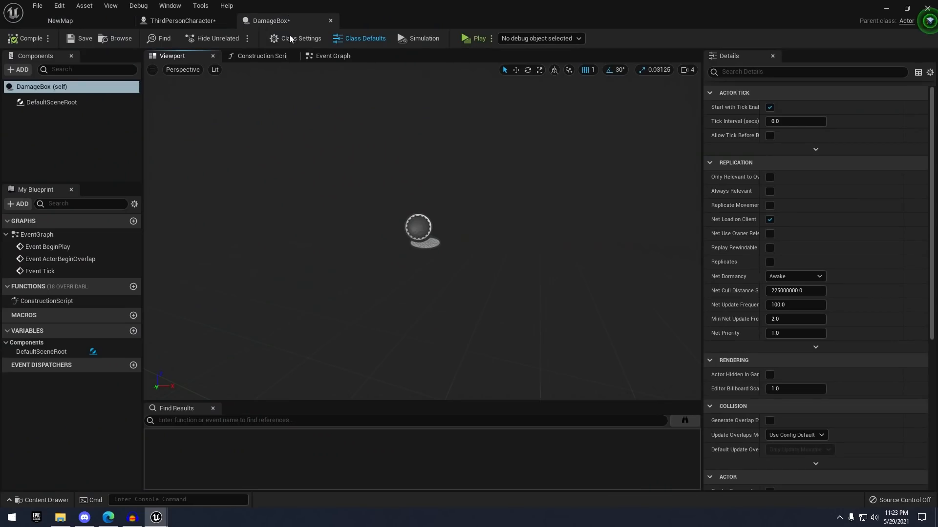
# Add a Box Collision component to the DamageBox blueprint and name it DamageBox
pyautogui.click(18, 69)
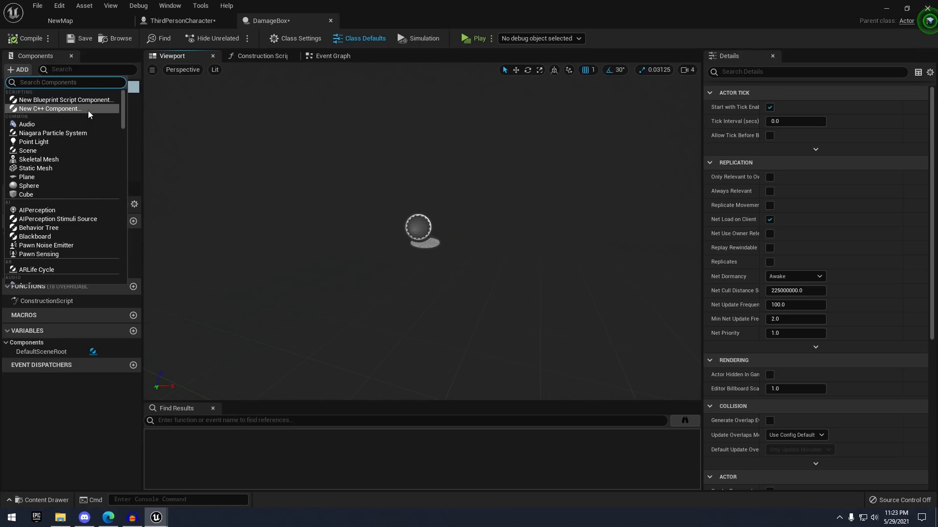
pyautogui.scroll(-3, 98, 133)
pyautogui.scroll(3, 98, 133)
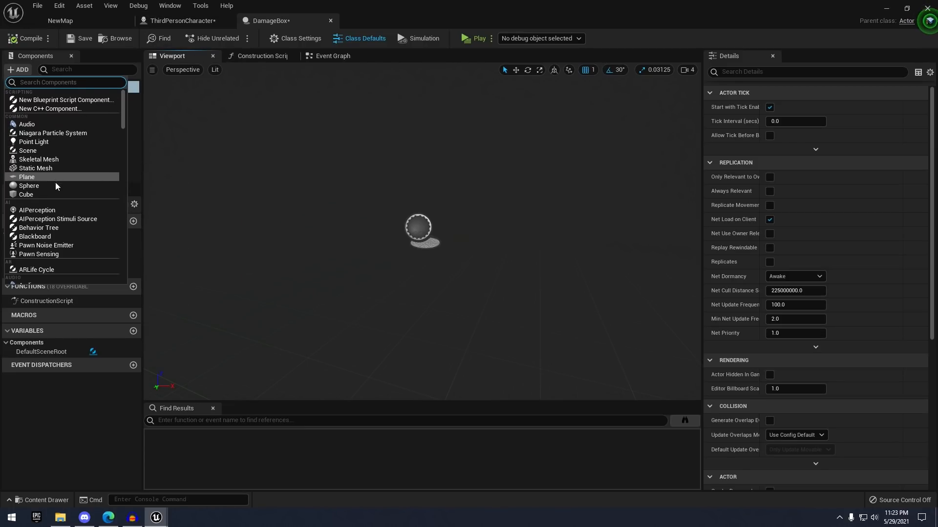
pyautogui.scroll(-5, 51, 143)
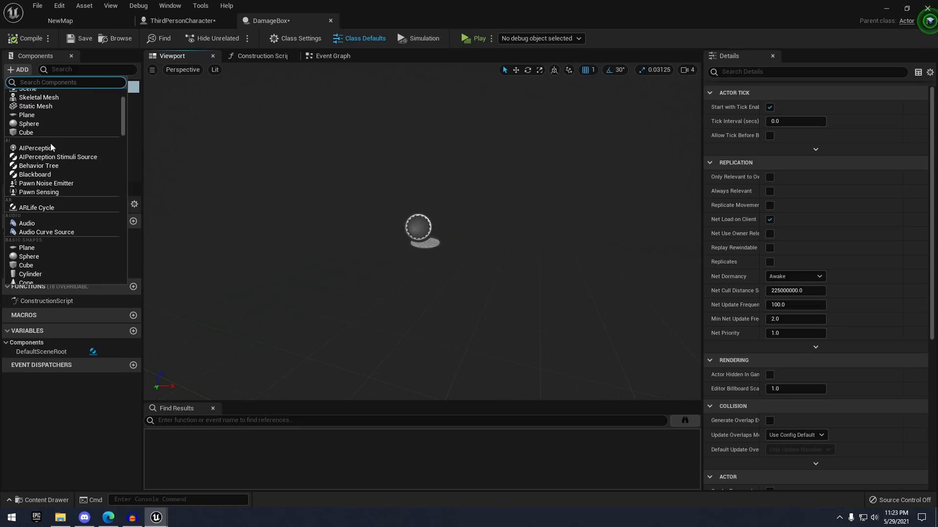
pyautogui.scroll(-2, 45, 161)
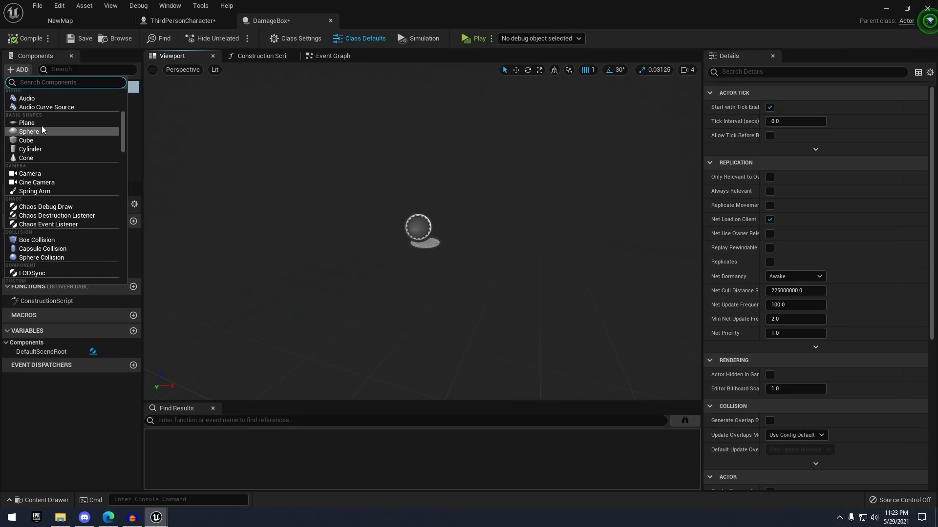
pyautogui.scroll(-3, 42, 125)
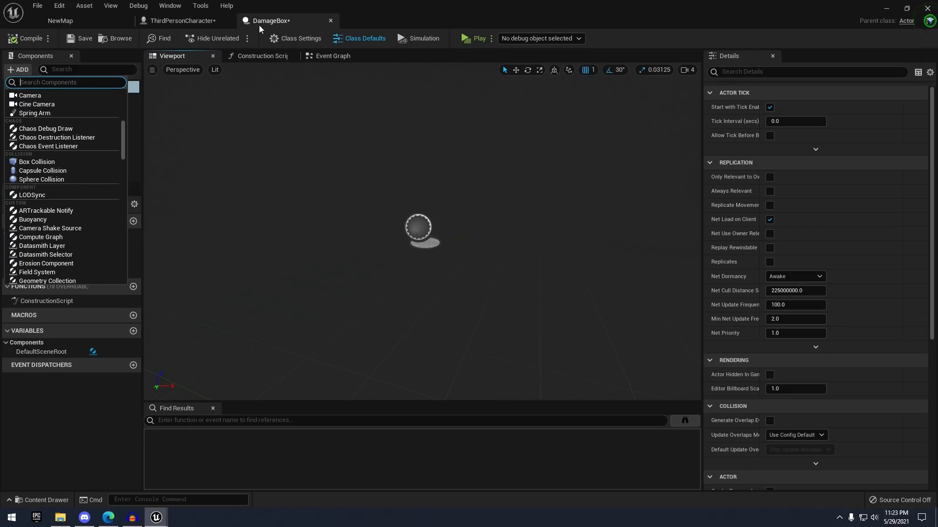
pyautogui.click(53, 163)
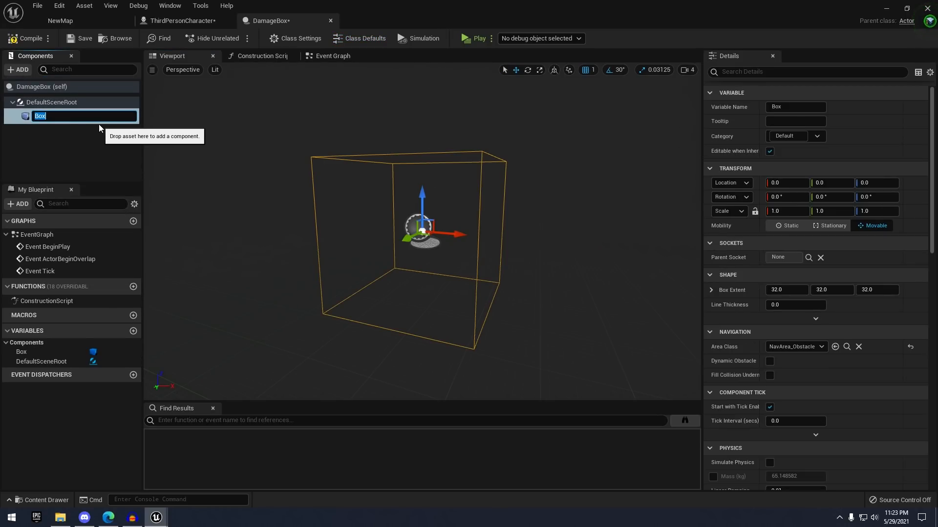
pyautogui.write('Damage')
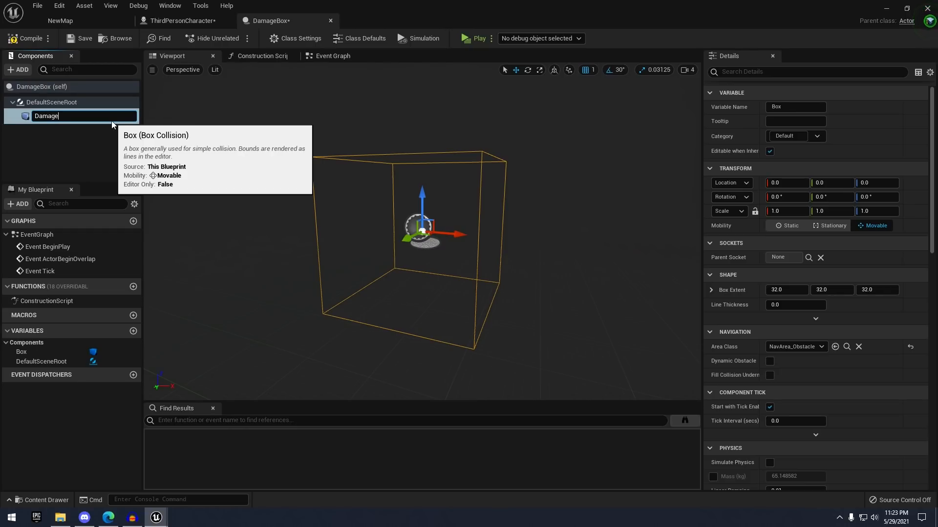
pyautogui.write('Box')
pyautogui.press('Return')
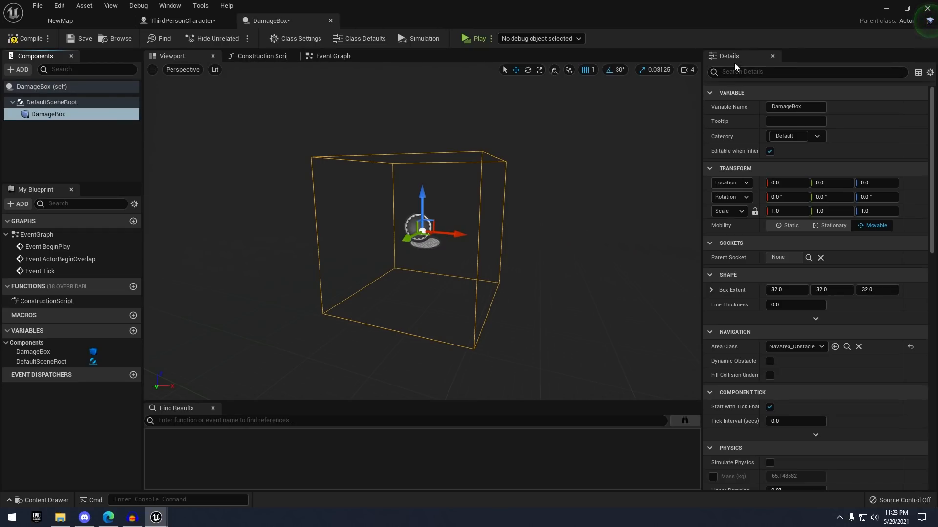
pyautogui.scroll(-1, 746, 177)
pyautogui.scroll(1, 750, 179)
pyautogui.click(60, 102)
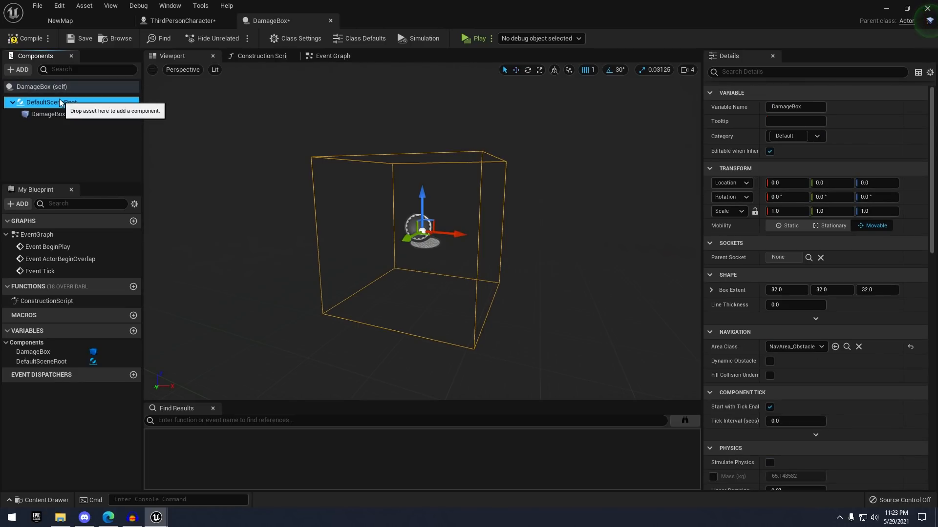
pyautogui.click(64, 113)
pyautogui.click(66, 87)
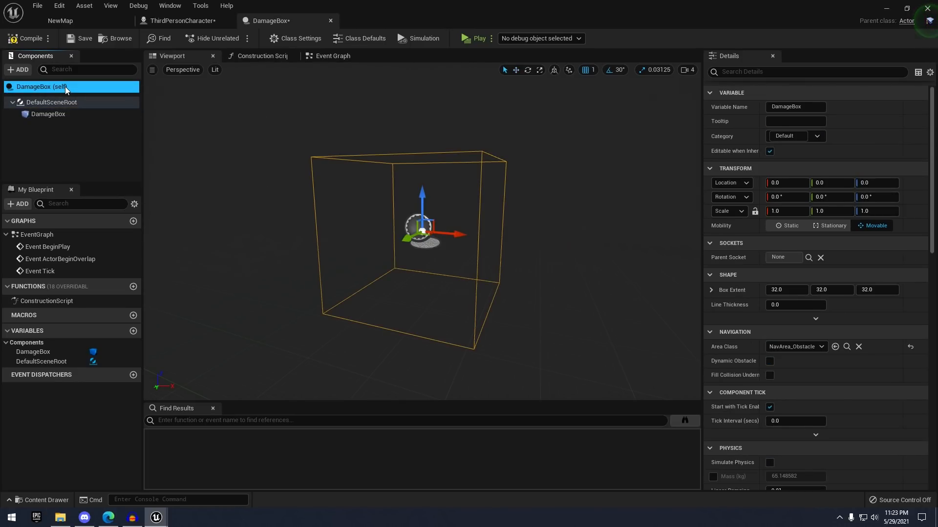
# Scale the DamageBox collision component to about 2.06 along Y and stretch it a little taller along Z
pyautogui.click(55, 116)
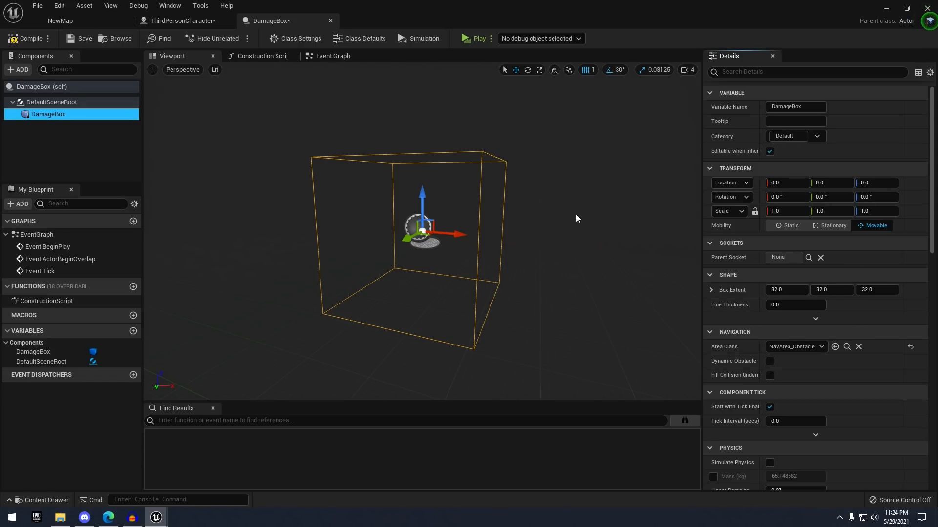
pyautogui.moveTo(501, 229); pyautogui.dragTo(507, 225, button='right')
pyautogui.press('r')
pyautogui.moveTo(441, 220); pyautogui.dragTo(402, 225)
pyautogui.moveTo(441, 220); pyautogui.dragTo(483, 164, button='right')
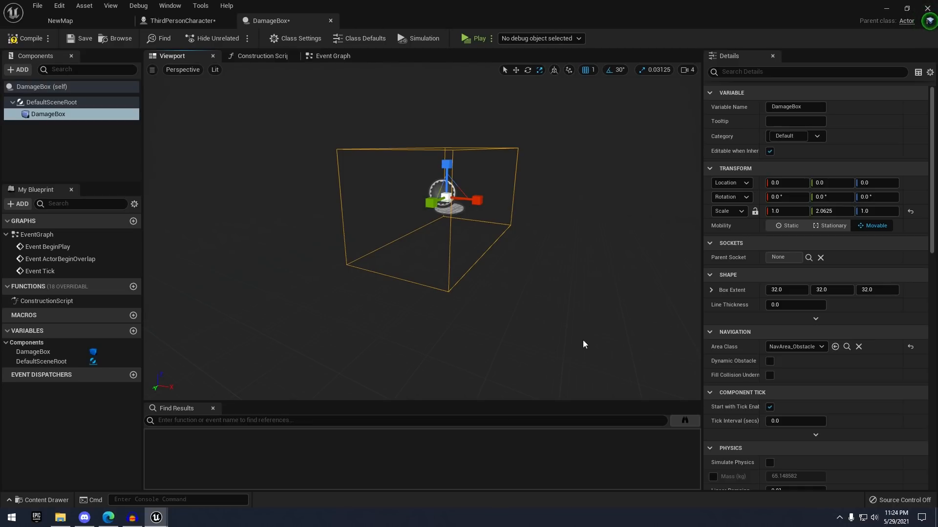
pyautogui.moveTo(447, 164); pyautogui.dragTo(447, 131)
pyautogui.moveTo(587, 170); pyautogui.dragTo(614, 148, button='right')
pyautogui.press('w')
# Widen the property name column to read the event names and add an On Component Begin Overlap event for the DamageBox component
pyautogui.scroll(-10, 803, 215)
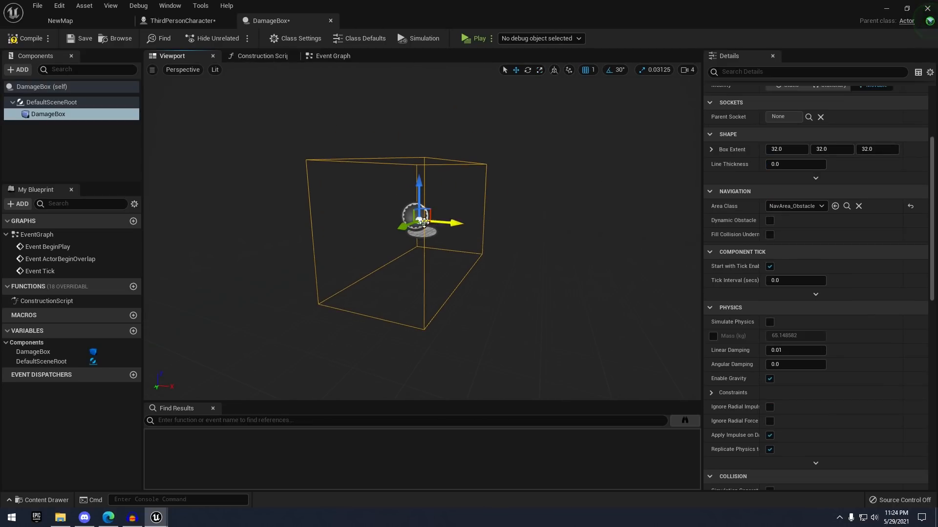
pyautogui.scroll(-5, 805, 223)
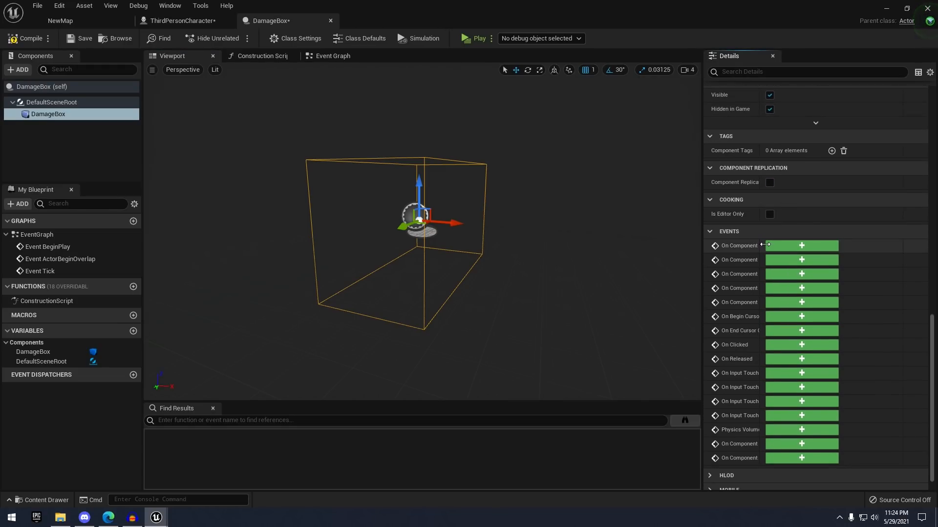
pyautogui.moveTo(765, 244); pyautogui.dragTo(781, 244)
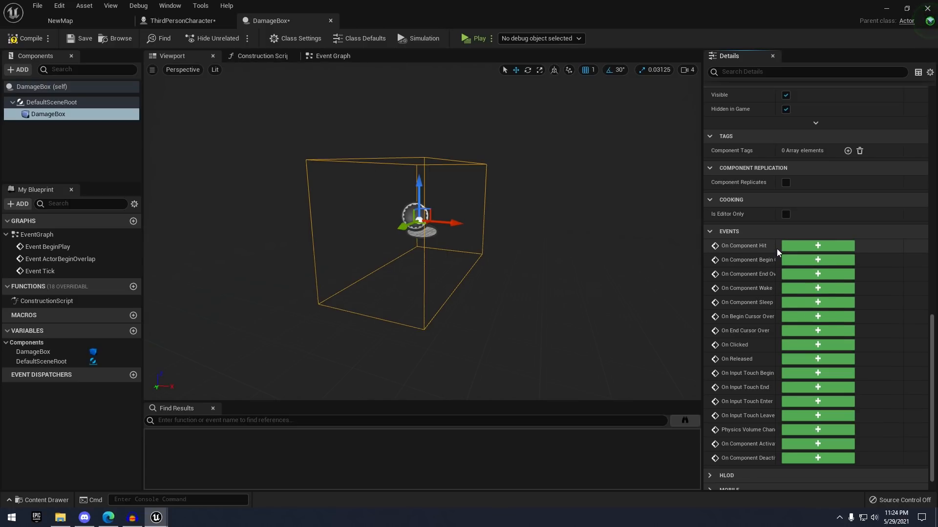
pyautogui.moveTo(777, 248); pyautogui.dragTo(790, 248)
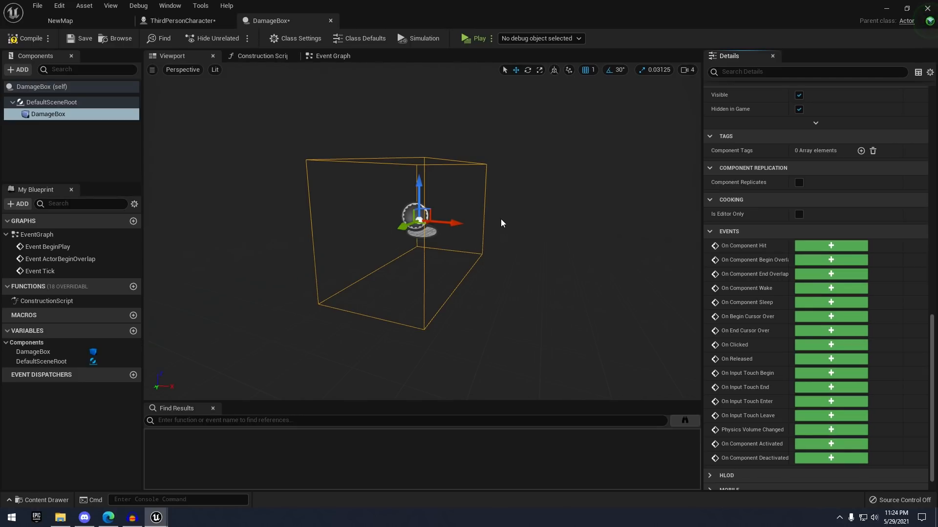
pyautogui.moveTo(746, 263)
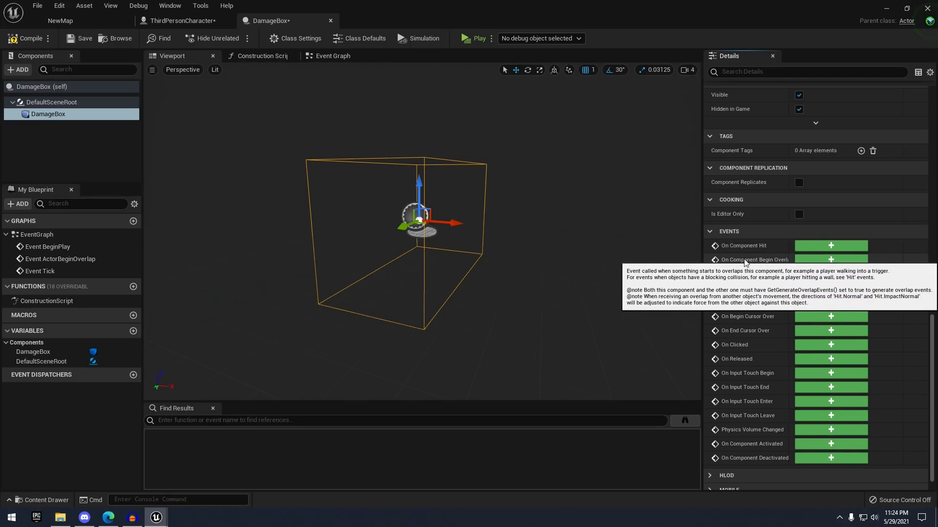
pyautogui.click(822, 259)
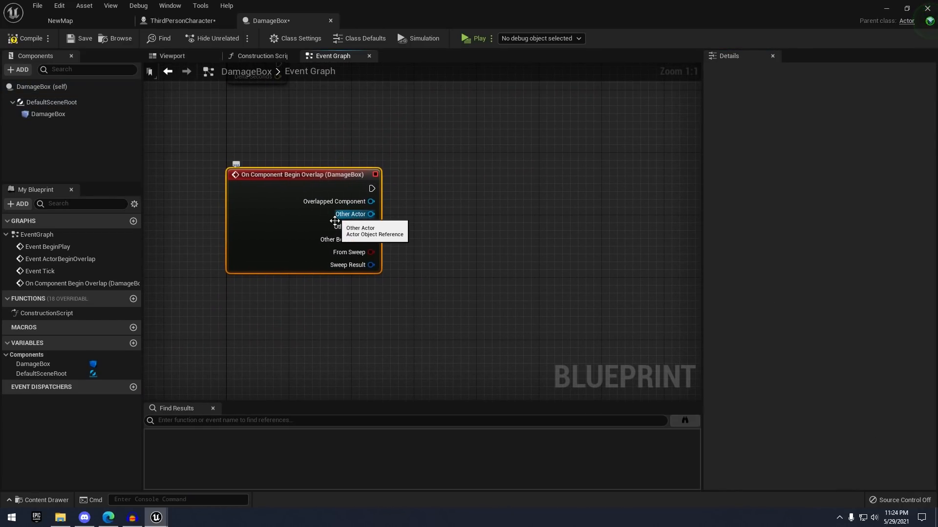
# Add a Cast To ThirdPersonCharacter node from the overlap event's Other Actor output
pyautogui.moveTo(341, 219); pyautogui.dragTo(474, 187)
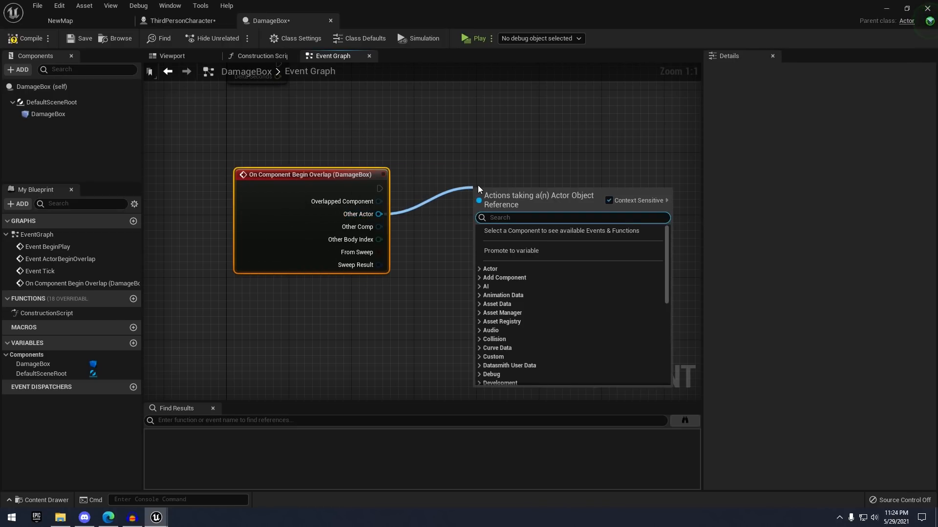
pyautogui.write('cast to third')
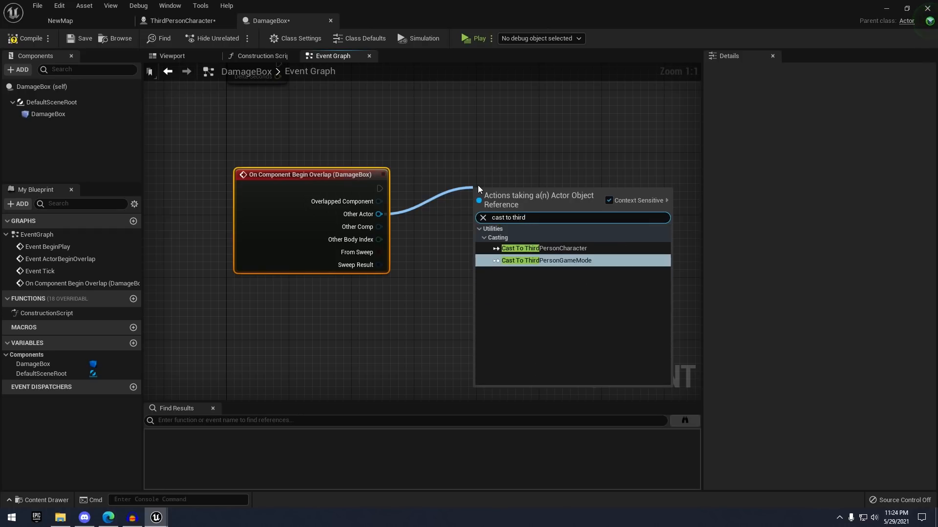
pyautogui.click(570, 248)
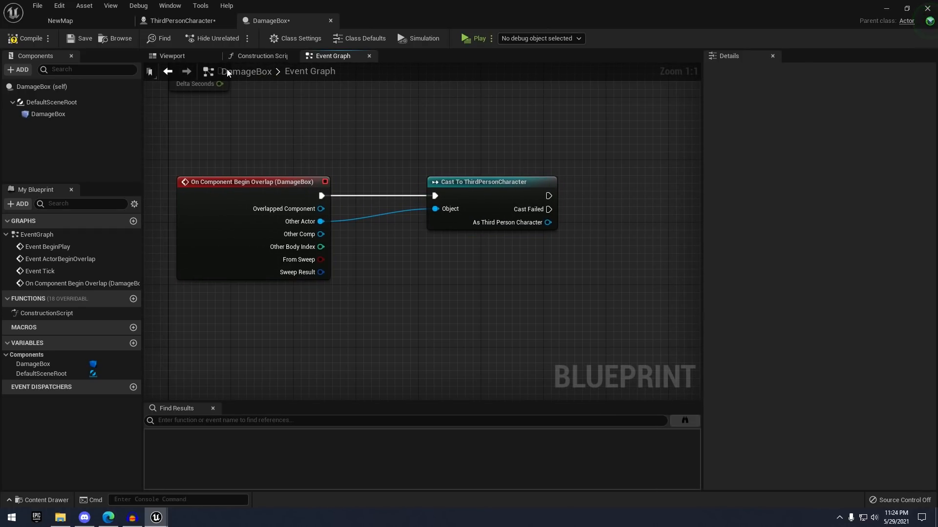
# Review the collision box, the cast node and the ThirdPersonCharacter blueprint, then return to the DamageBox event graph
pyautogui.click(171, 55)
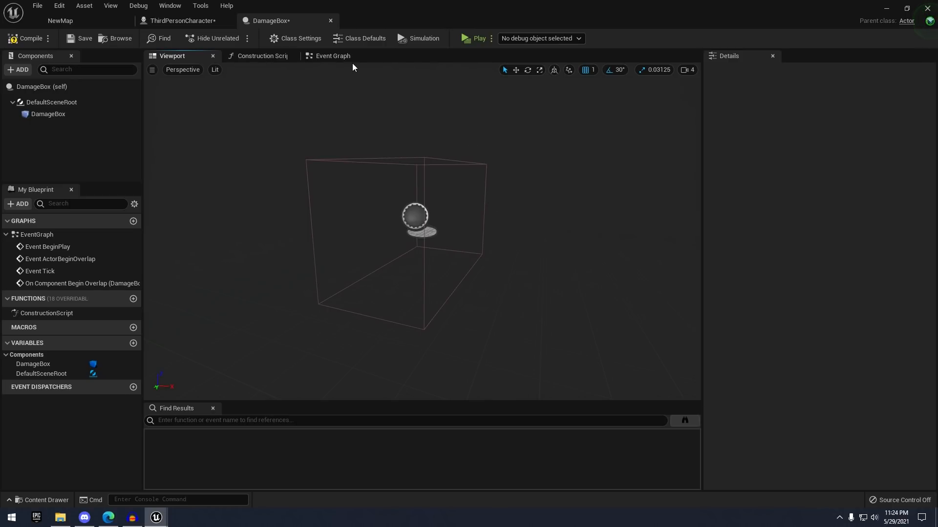
pyautogui.click(340, 58)
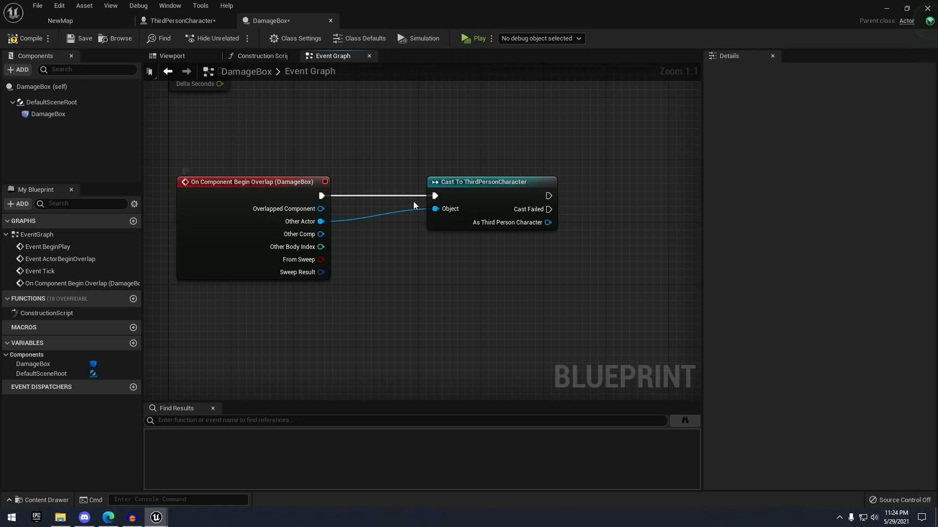
pyautogui.moveTo(530, 194); pyautogui.dragTo(461, 193, button='right')
pyautogui.scroll(-1, 484, 168)
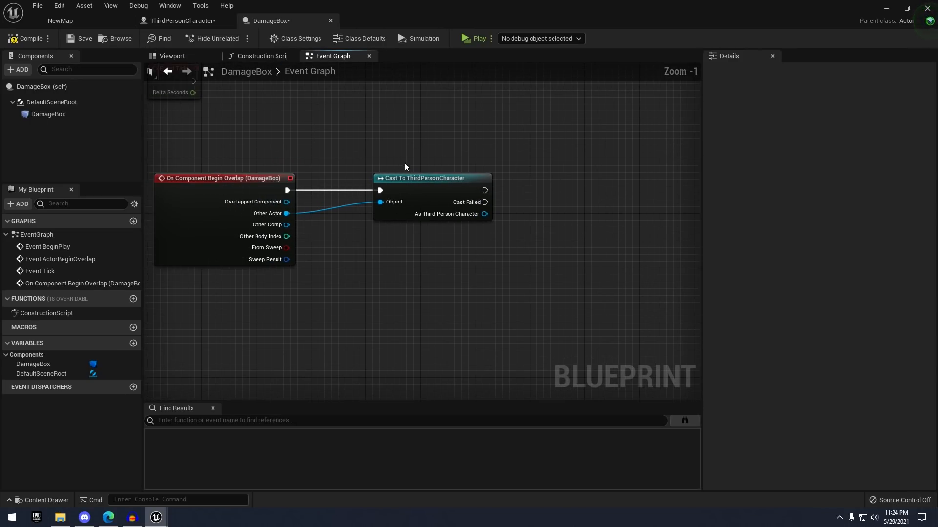
pyautogui.click(439, 203)
pyautogui.click(211, 25)
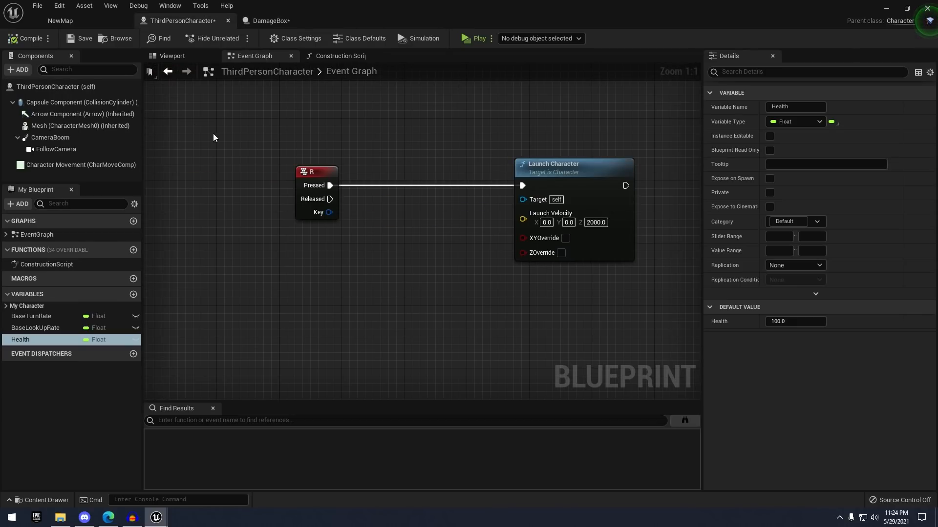
pyautogui.click(176, 55)
pyautogui.click(275, 21)
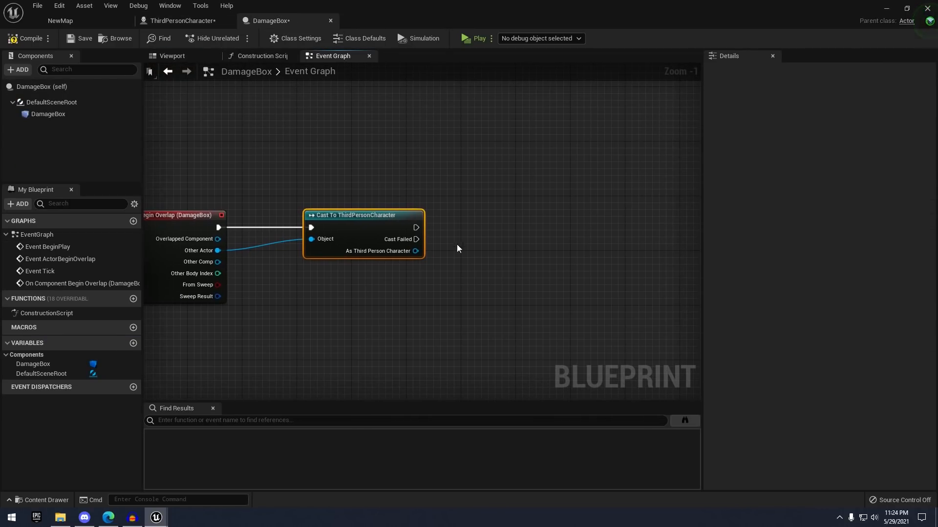
# Add an Apply Damage node from the cast's As Third Person Character output and set its Base Damage to 10.0
pyautogui.moveTo(420, 257); pyautogui.dragTo(540, 223)
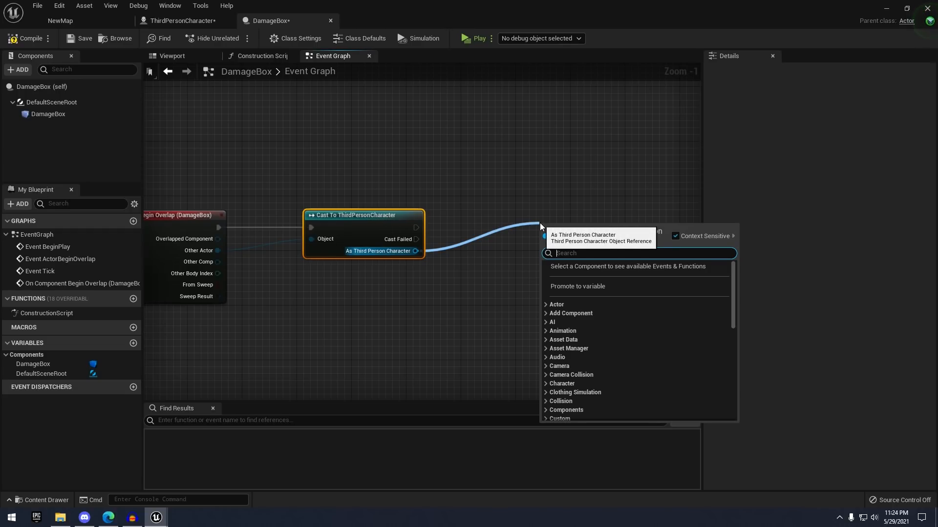
pyautogui.write('apply')
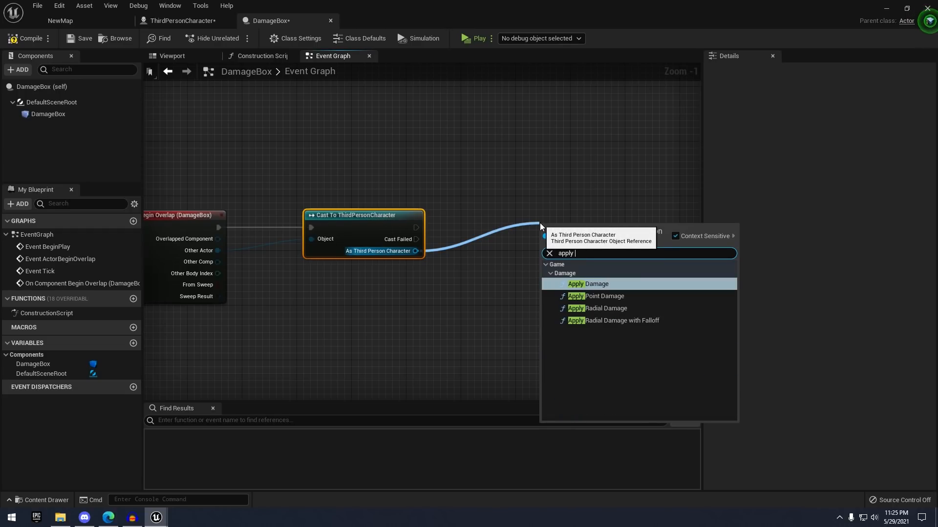
pyautogui.press('Return')
pyautogui.scroll(1, 589, 259)
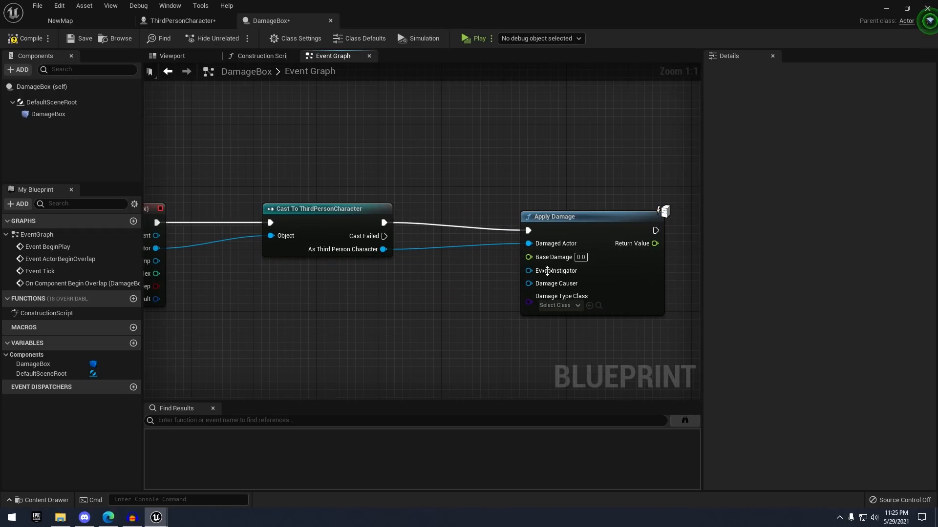
pyautogui.click(585, 257)
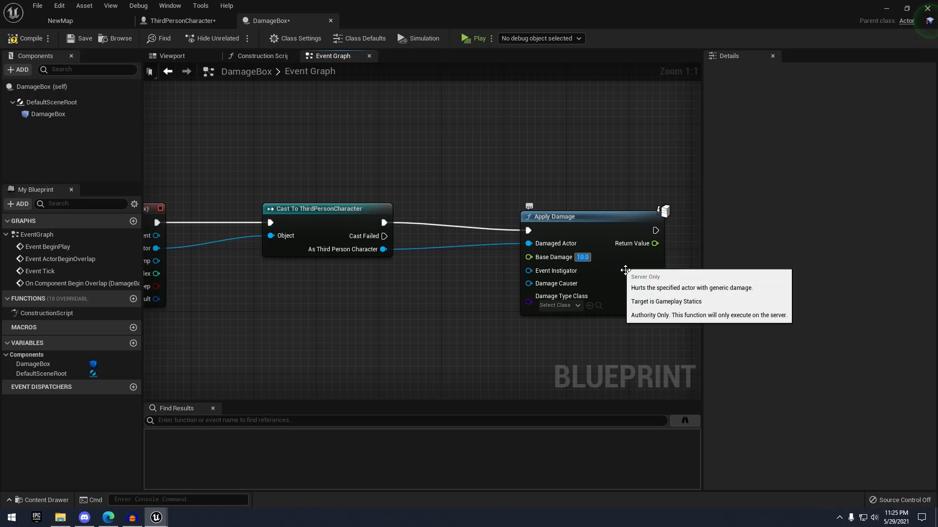
pyautogui.moveTo(593, 243); pyautogui.dragTo(605, 247, button='right')
pyautogui.click(606, 247)
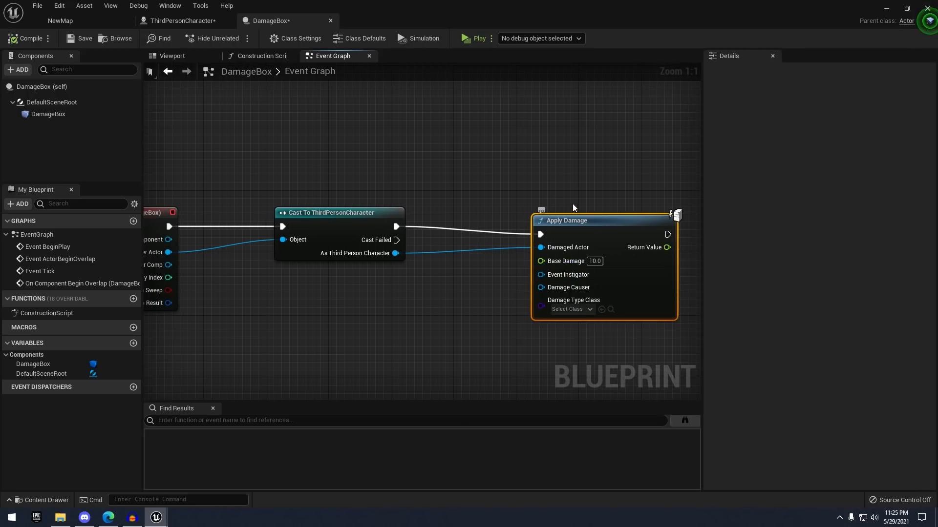
pyautogui.moveTo(573, 208); pyautogui.dragTo(526, 185, button='right')
pyautogui.scroll(-1, 391, 135)
pyautogui.moveTo(391, 137); pyautogui.dragTo(467, 157, button='right')
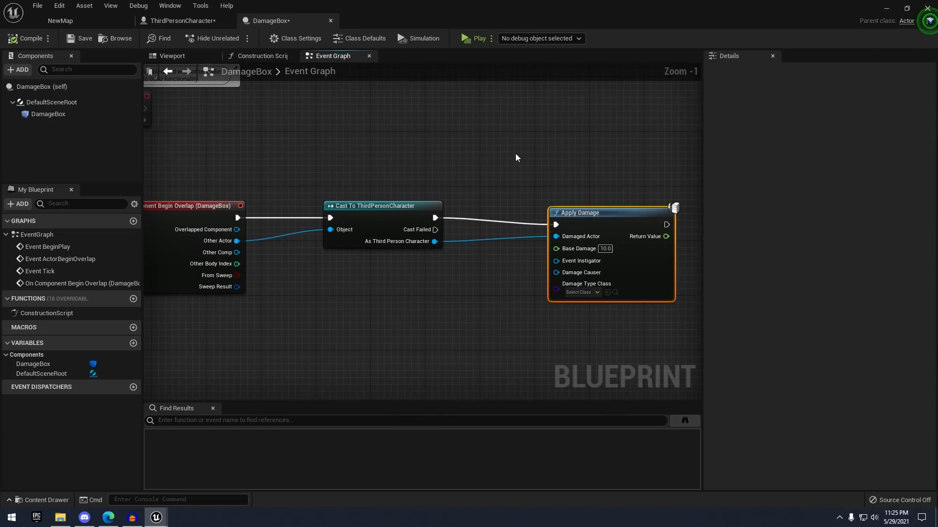
# Add an Event AnyDamage node below the R-key launch nodes in the ThirdPersonCharacter event graph
pyautogui.click(199, 23)
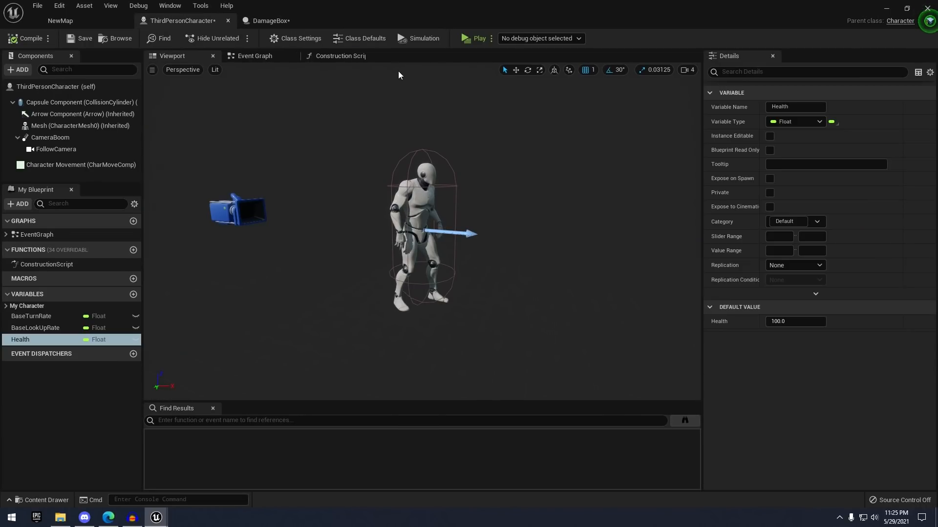
pyautogui.click(268, 56)
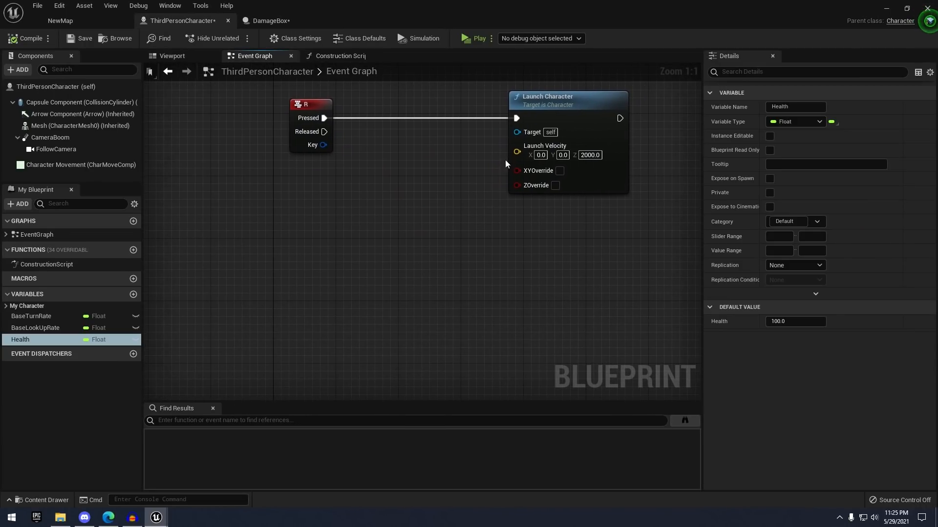
pyautogui.rightClick(383, 269)
pyautogui.write('damage')
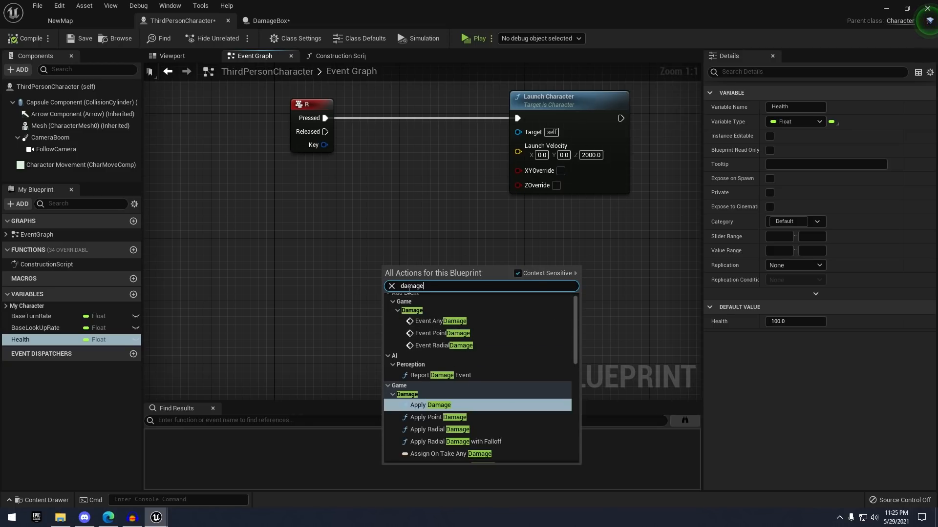
pyautogui.click(453, 320)
pyautogui.moveTo(438, 289); pyautogui.dragTo(328, 222, button='right')
pyautogui.moveTo(328, 223); pyautogui.dragTo(298, 262)
pyautogui.moveTo(368, 193); pyautogui.dragTo(416, 199, button='right')
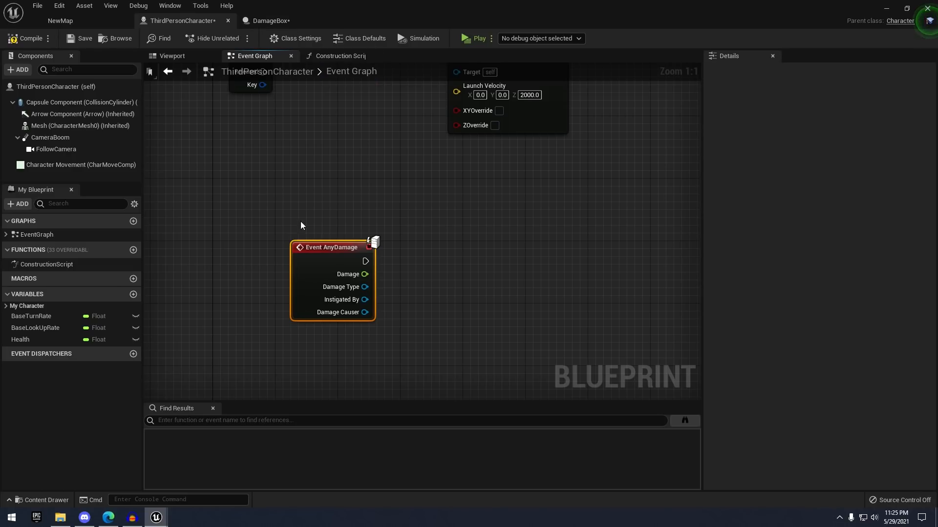
# Place a Get Health node in the ThirdPersonCharacter graph and subtract the AnyDamage event's Damage from it with a Subtract node
pyautogui.click(285, 20)
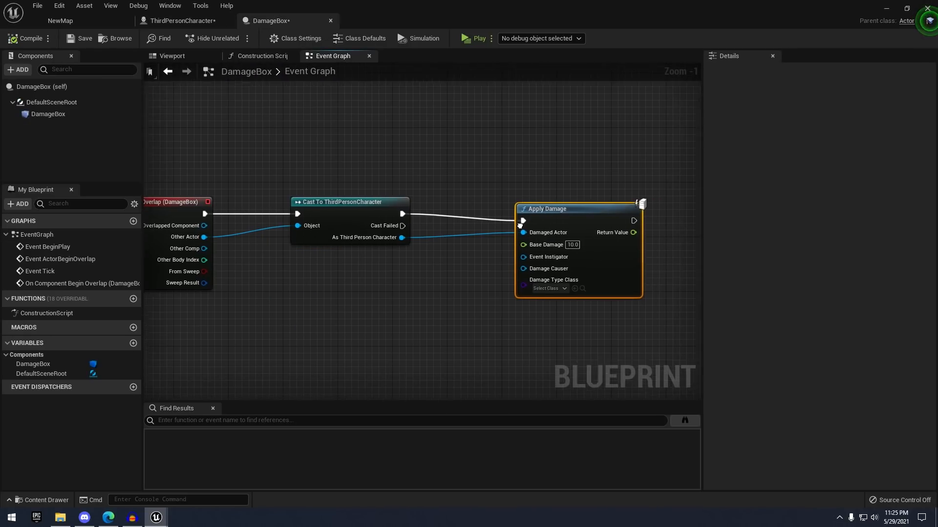
pyautogui.click(216, 24)
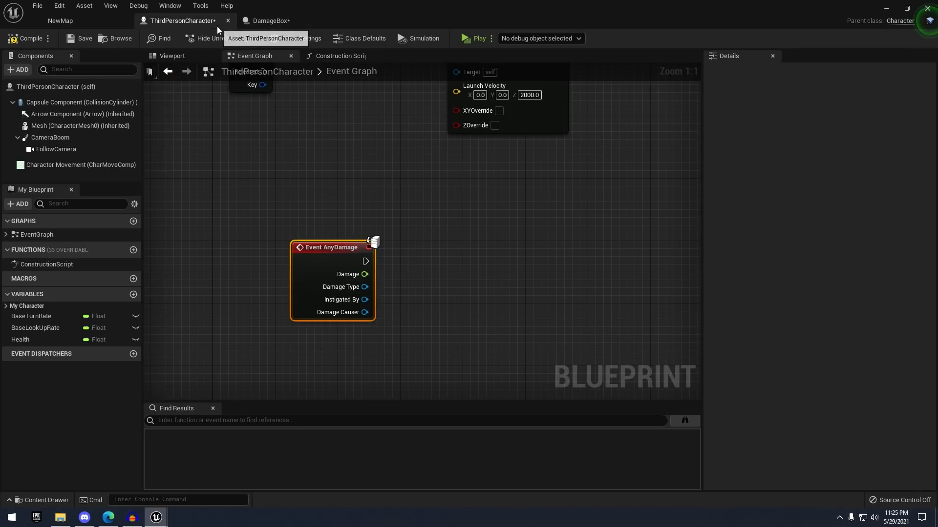
pyautogui.moveTo(419, 264); pyautogui.dragTo(436, 236, button='right')
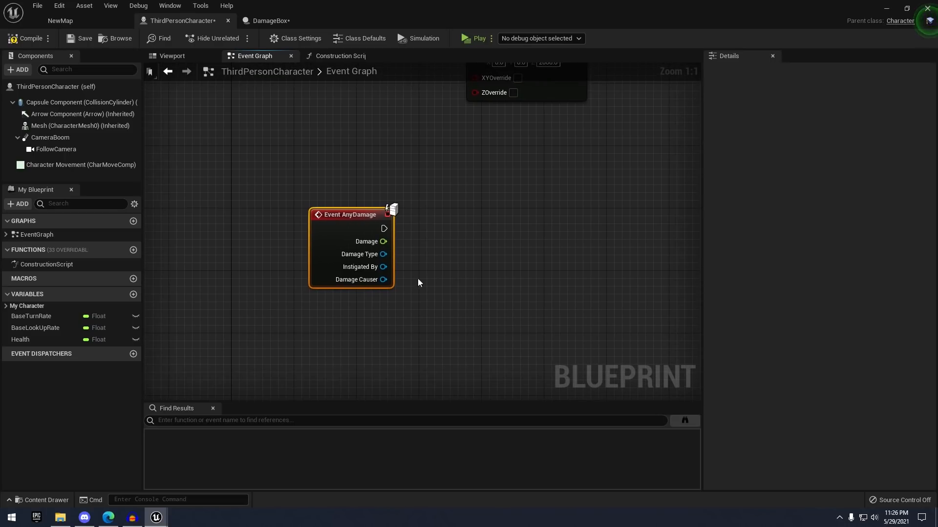
pyautogui.moveTo(19, 340)
pyautogui.mouseDown()
pyautogui.moveTo(531, 306)
pyautogui.moveTo(465, 323)
pyautogui.moveTo(507, 196)
pyautogui.mouseUp()
pyautogui.click(464, 324)
pyautogui.write('-')
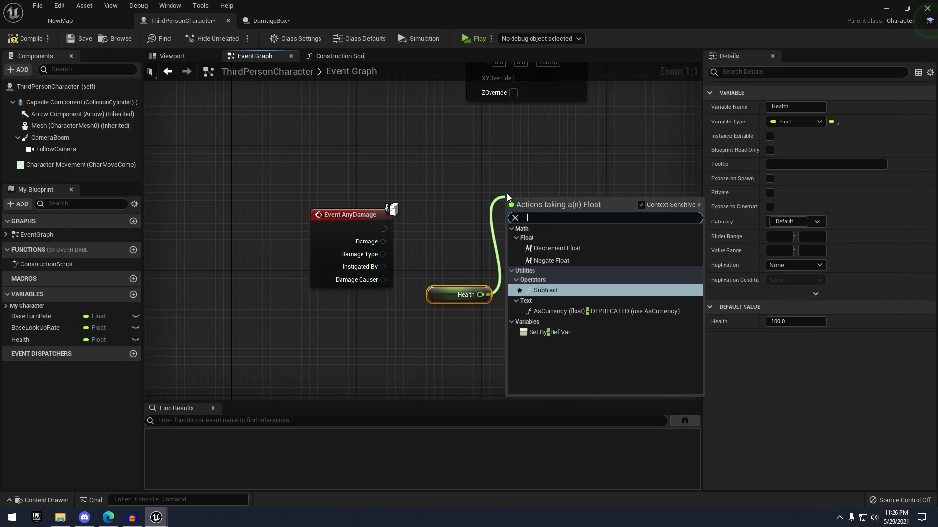
pyautogui.click(559, 288)
pyautogui.moveTo(383, 241); pyautogui.dragTo(512, 228)
pyautogui.moveTo(512, 228); pyautogui.dragTo(419, 229, button='right')
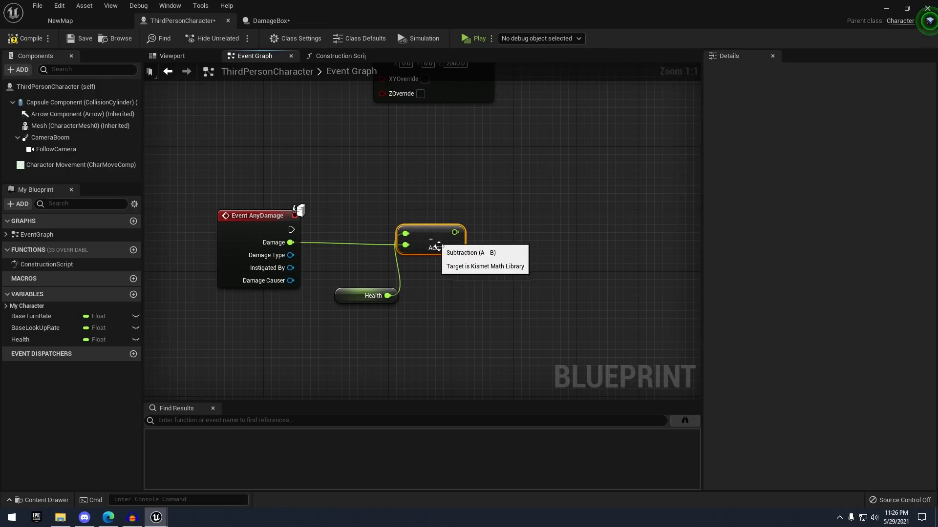
# Add a Set Health node fed by the subtraction result, run it from Event AnyDamage and straighten the execution wire
pyautogui.moveTo(22, 339); pyautogui.dragTo(518, 211)
pyautogui.click(538, 237)
pyautogui.moveTo(454, 233); pyautogui.dragTo(523, 235)
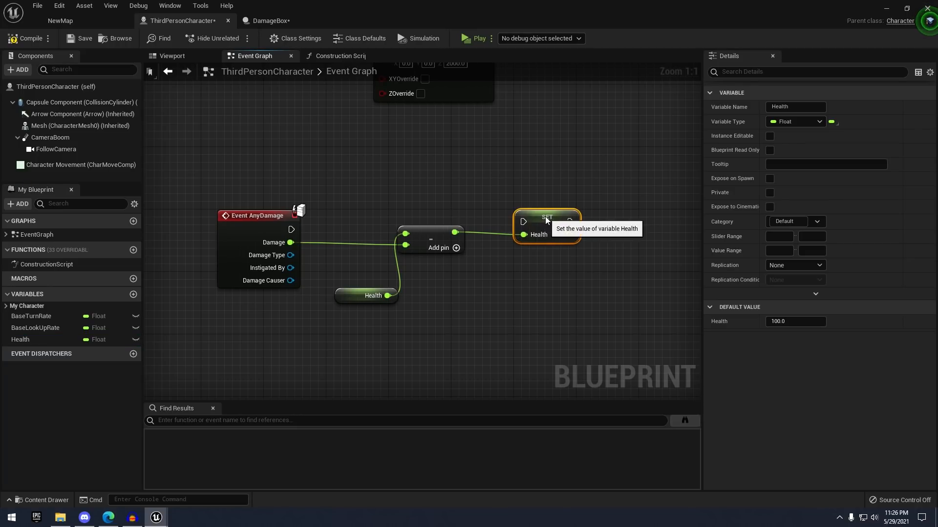
pyautogui.moveTo(303, 230); pyautogui.dragTo(523, 222)
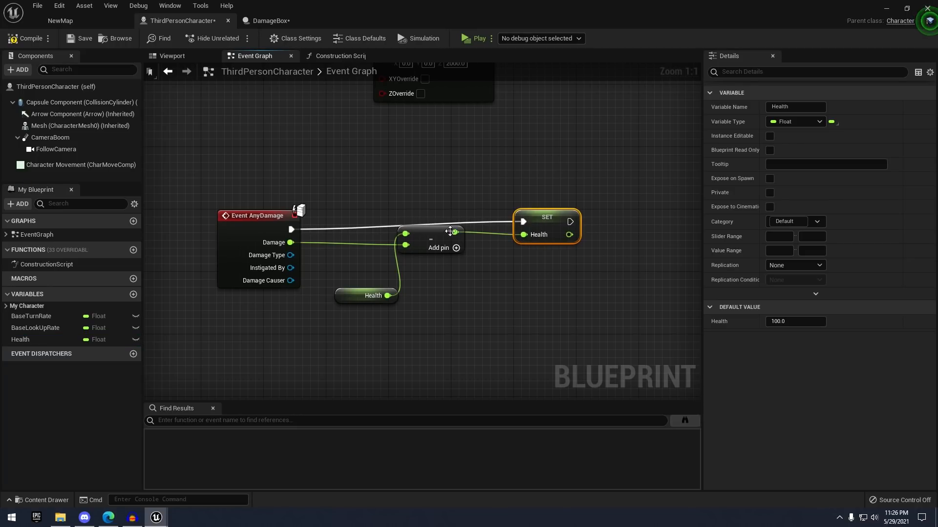
pyautogui.moveTo(273, 221); pyautogui.dragTo(272, 213)
pyautogui.click(416, 187)
pyautogui.moveTo(416, 188); pyautogui.dragTo(421, 175, button='right')
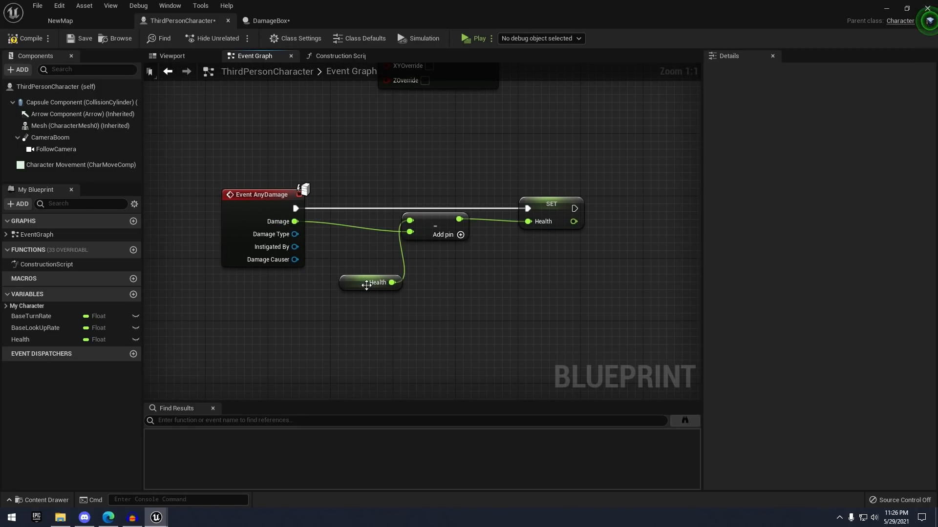
pyautogui.moveTo(570, 213); pyautogui.dragTo(523, 221, button='right')
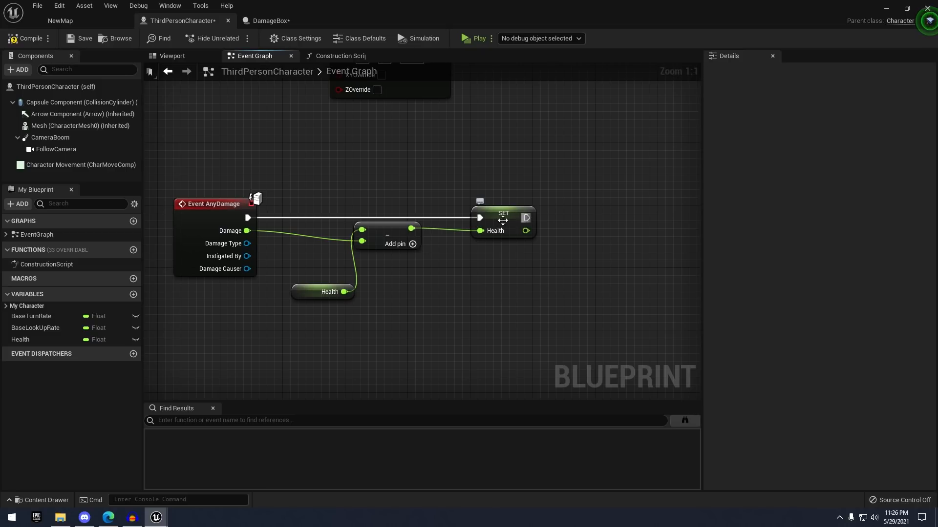
# Add a Print String node after Set Health and feed the Health output into its In String
pyautogui.moveTo(524, 231); pyautogui.dragTo(516, 230)
pyautogui.moveTo(529, 215); pyautogui.dragTo(559, 216, button='right')
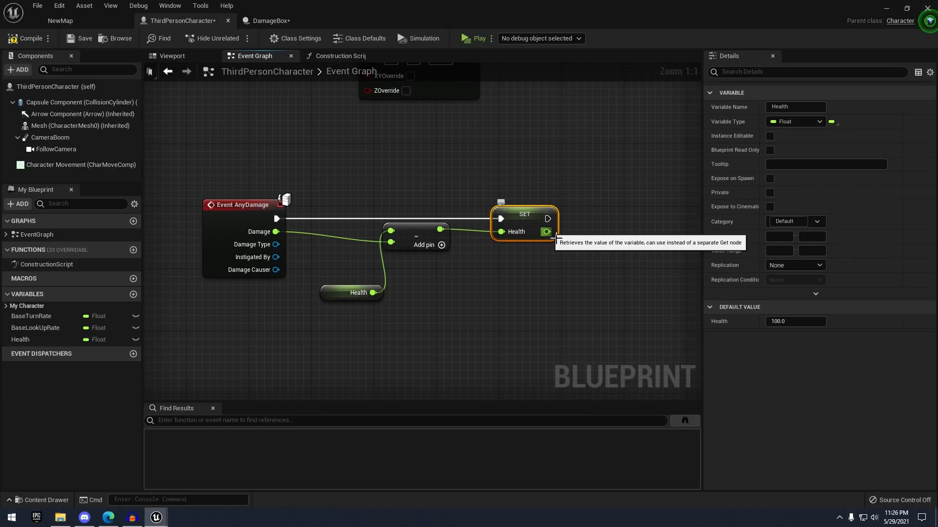
pyautogui.moveTo(546, 232); pyautogui.dragTo(610, 216)
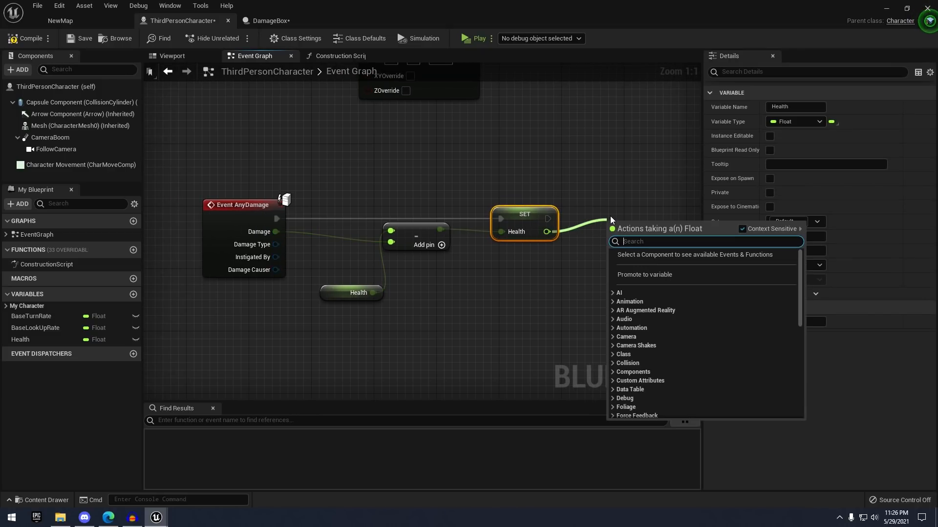
pyautogui.write('print')
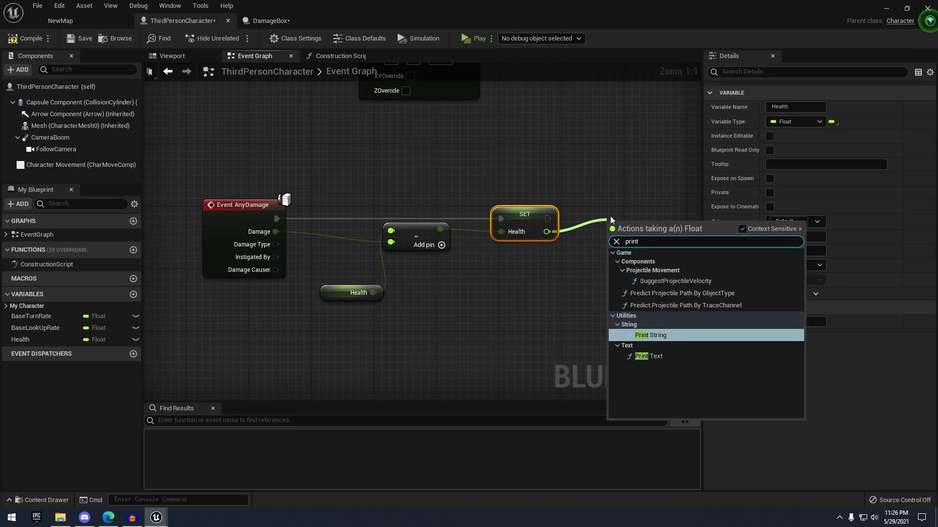
pyautogui.press('Return')
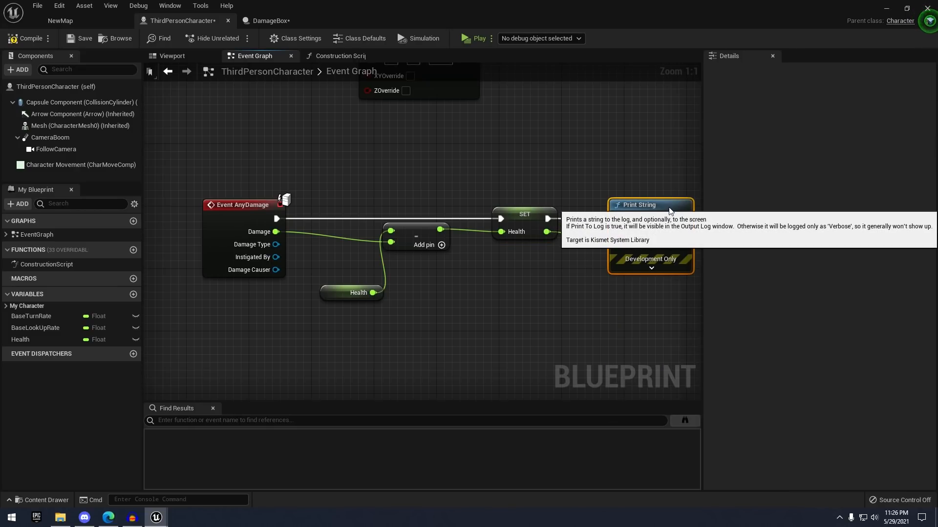
pyautogui.moveTo(634, 171); pyautogui.dragTo(618, 162, button='right')
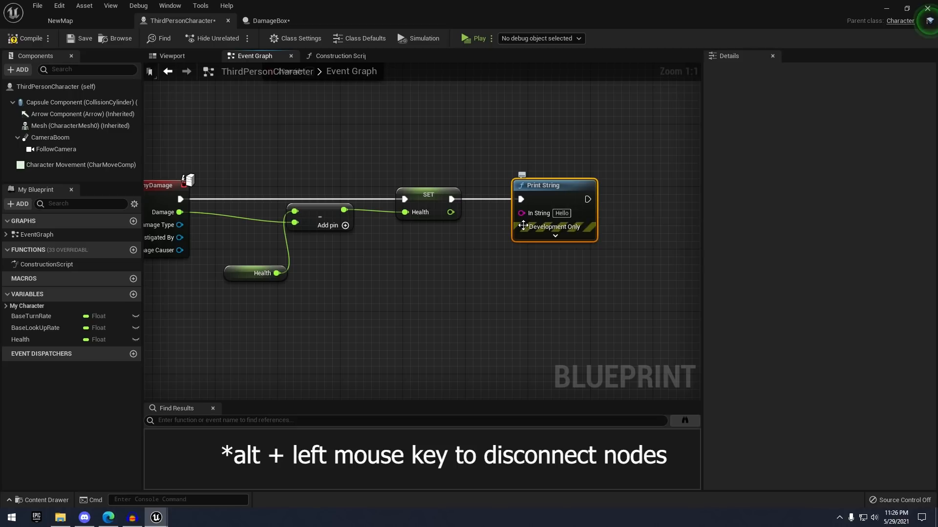
pyautogui.moveTo(460, 218); pyautogui.dragTo(442, 252)
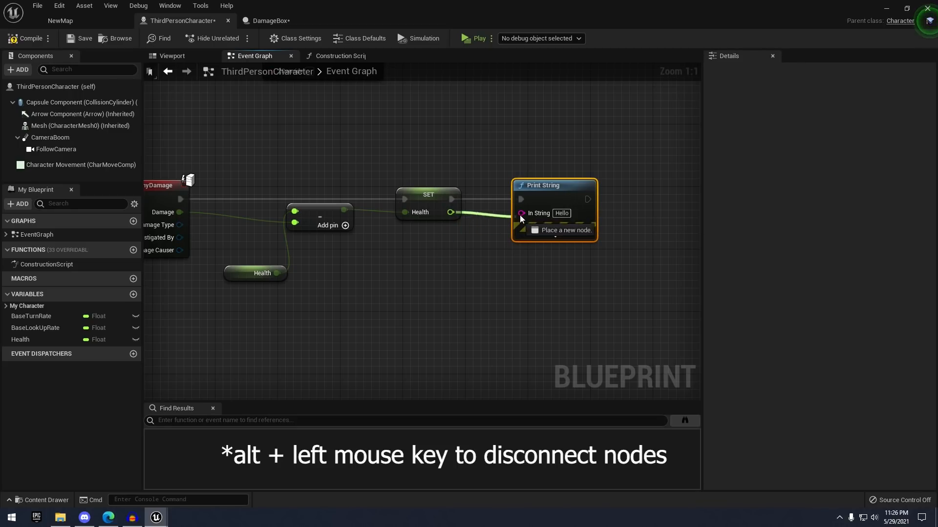
pyautogui.moveTo(521, 214); pyautogui.dragTo(521, 215)
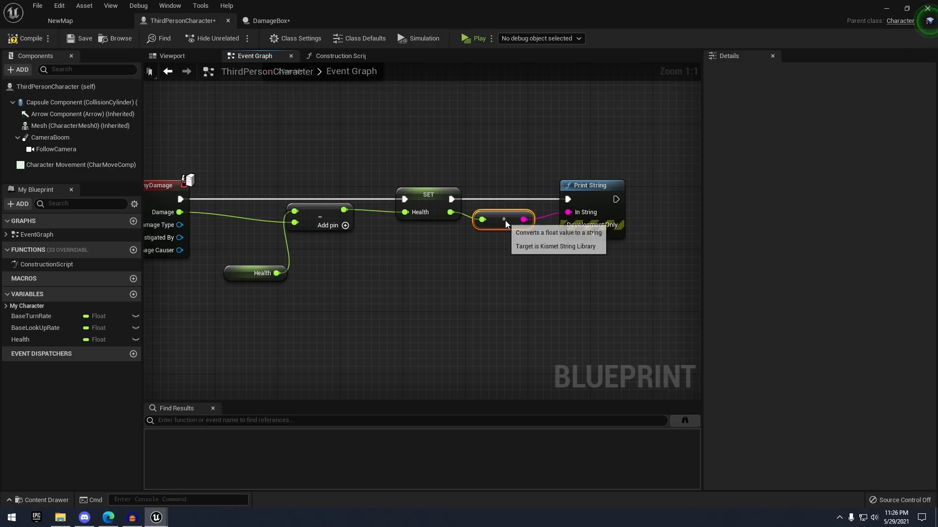
pyautogui.click(599, 205)
pyautogui.scroll(-3, 525, 216)
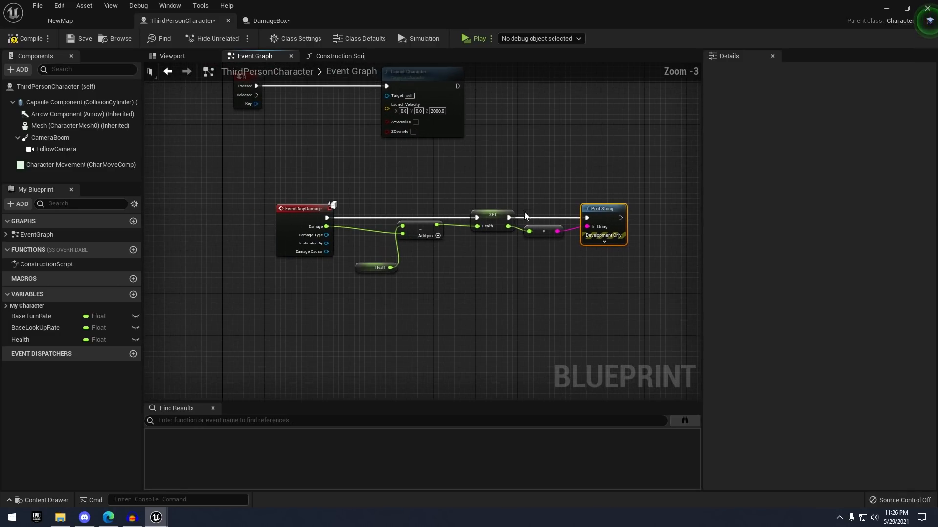
# Close the ThirdPersonCharacter blueprint and place a DamageBox from the ThirdPersonBP Blueprints folder on the beach in NewMap
pyautogui.click(228, 20)
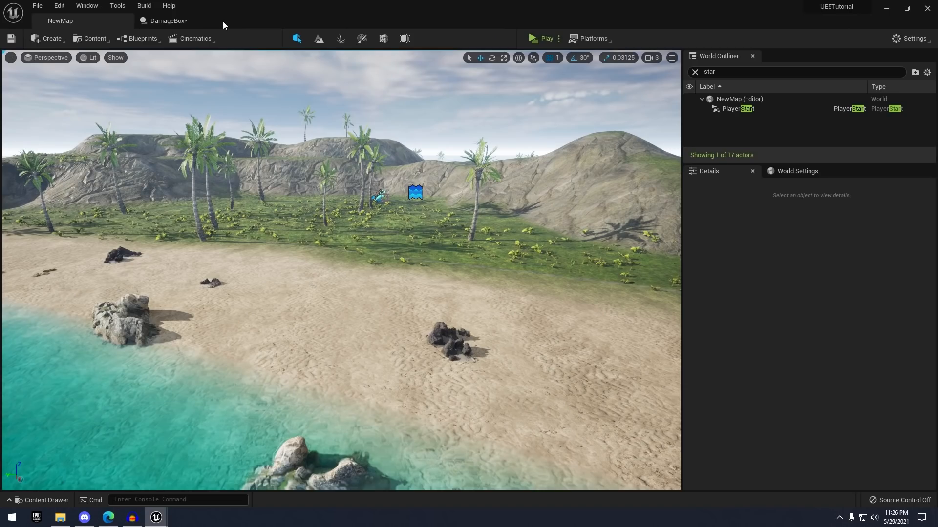
pyautogui.click(189, 21)
pyautogui.click(60, 21)
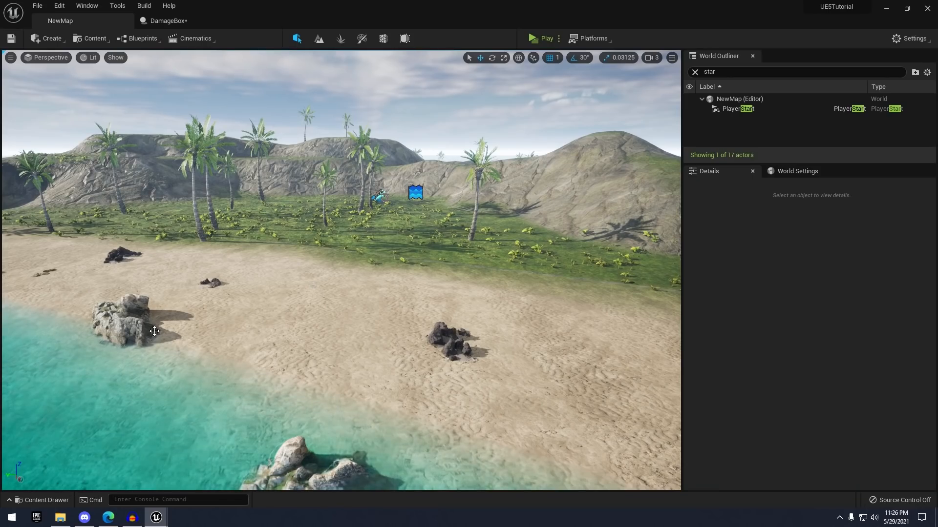
pyautogui.click(37, 501)
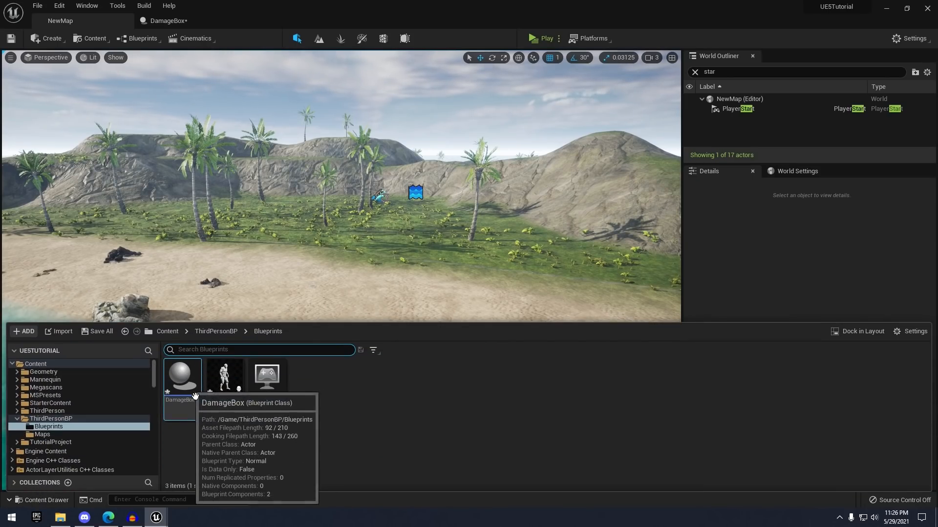
pyautogui.moveTo(182, 372); pyautogui.dragTo(323, 288)
pyautogui.press('w')
pyautogui.press('d')
pyautogui.moveTo(326, 289); pyautogui.dragTo(254, 320, button='right')
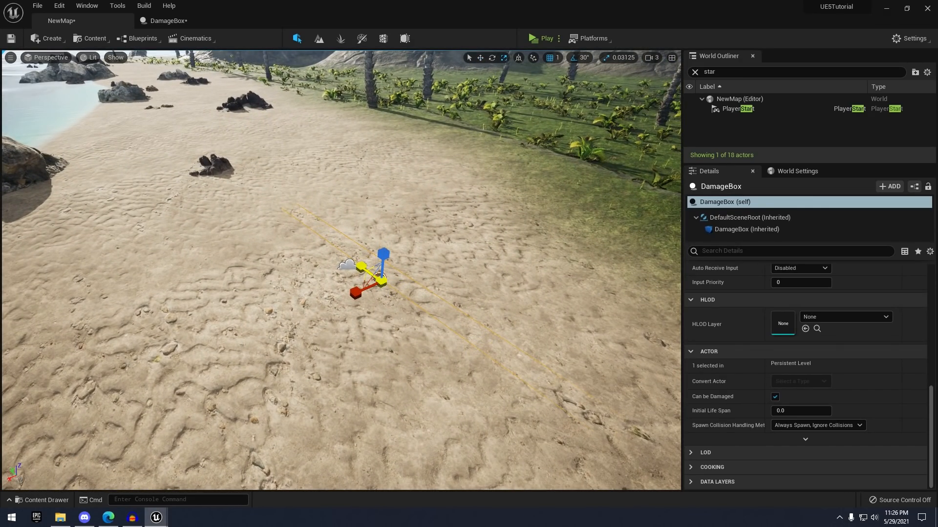
# Scale the placed DamageBox vertically so it stands taller above the sand
pyautogui.moveTo(379, 300); pyautogui.dragTo(297, 286, button='right')
pyautogui.press('d')
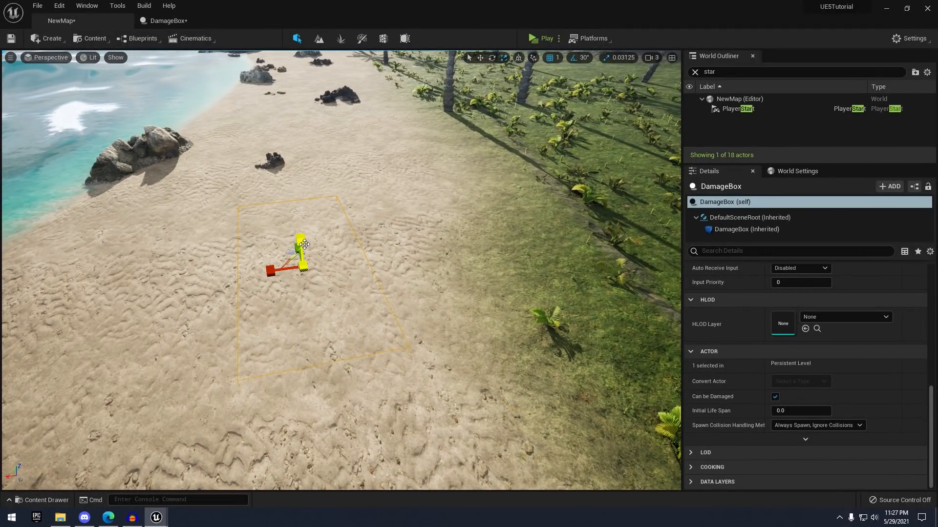
pyautogui.moveTo(419, 242); pyautogui.dragTo(353, 274, button='right')
pyautogui.moveTo(329, 236); pyautogui.dragTo(329, 230)
pyautogui.press('s')
pyautogui.moveTo(329, 230)
pyautogui.mouseDown(button='right')
pyautogui.moveTo(342, 241)
pyautogui.moveTo(332, 247)
pyautogui.mouseUp(button='right')
pyautogui.press('a')
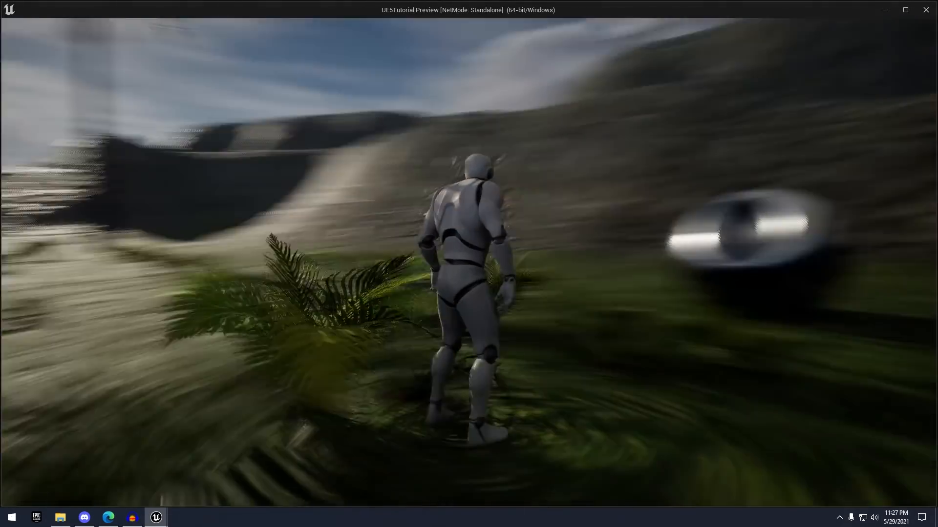
# Run the character back and forth through the DamageBox in the play preview to test the damage and printed Health
pyautogui.press('w')
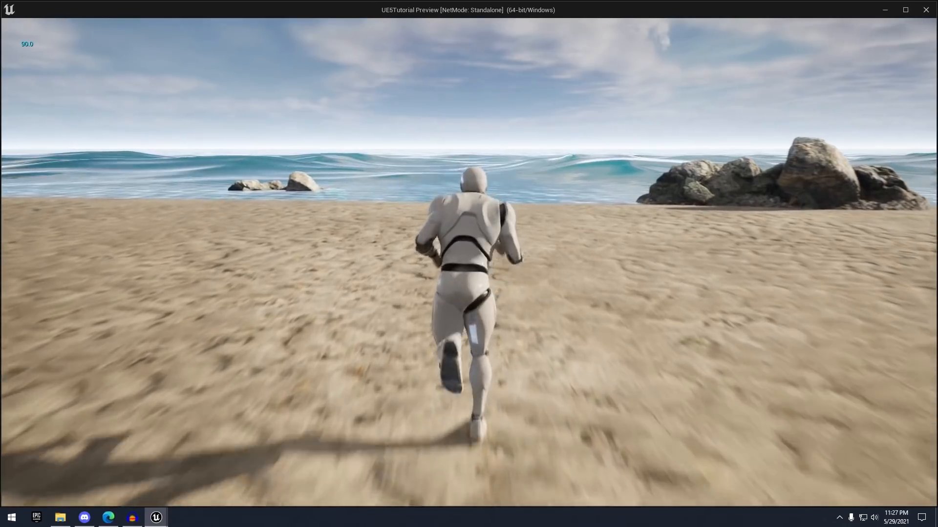
pyautogui.press('s')
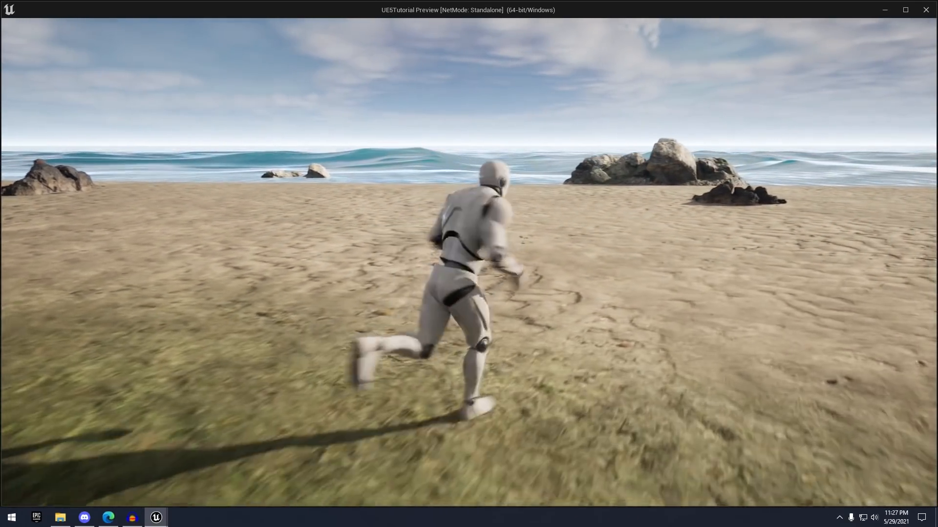
pyautogui.press('s')
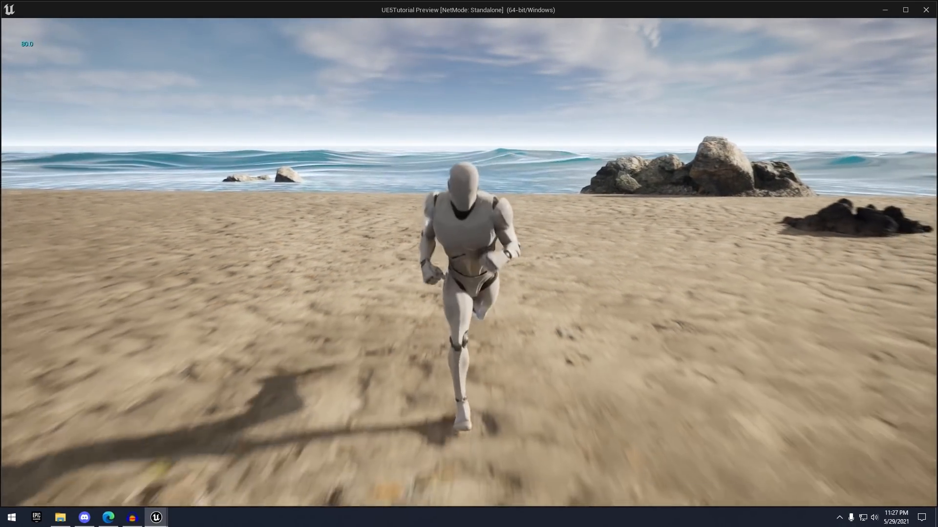
pyautogui.press('w')
pyautogui.press('s')
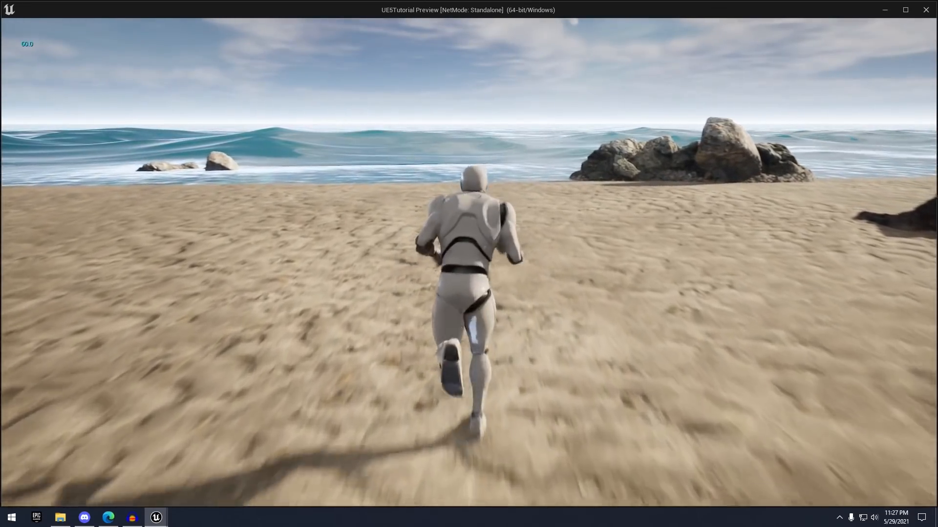
pyautogui.press('w')
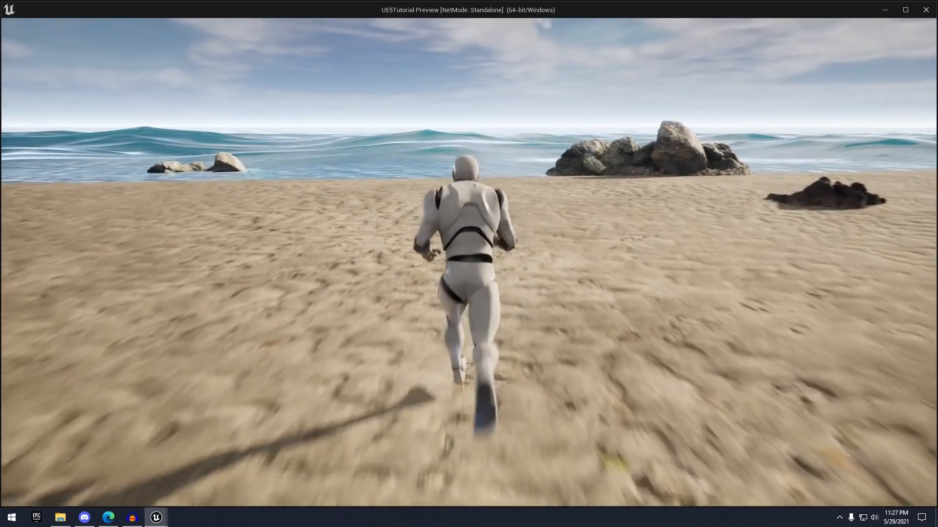
pyautogui.press('d')
pyautogui.press('s')
pyautogui.press('w')
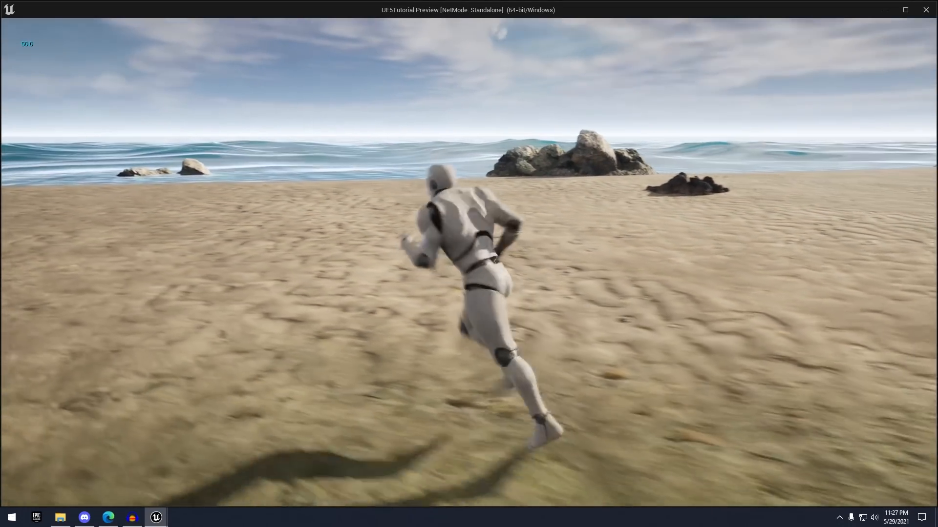
# Keep running the character in and out of the damage zone, and end the play preview
pyautogui.press('s')
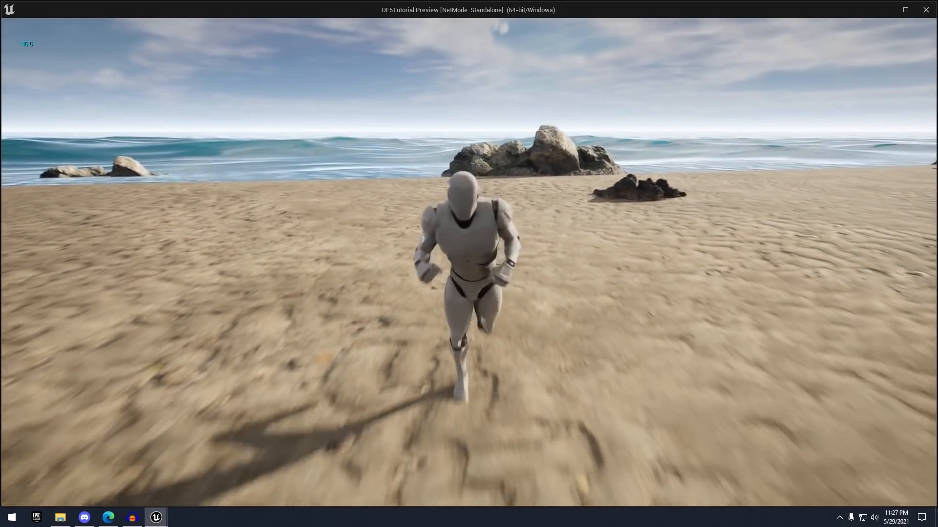
pyautogui.press('a')
pyautogui.press('w')
pyautogui.press('s')
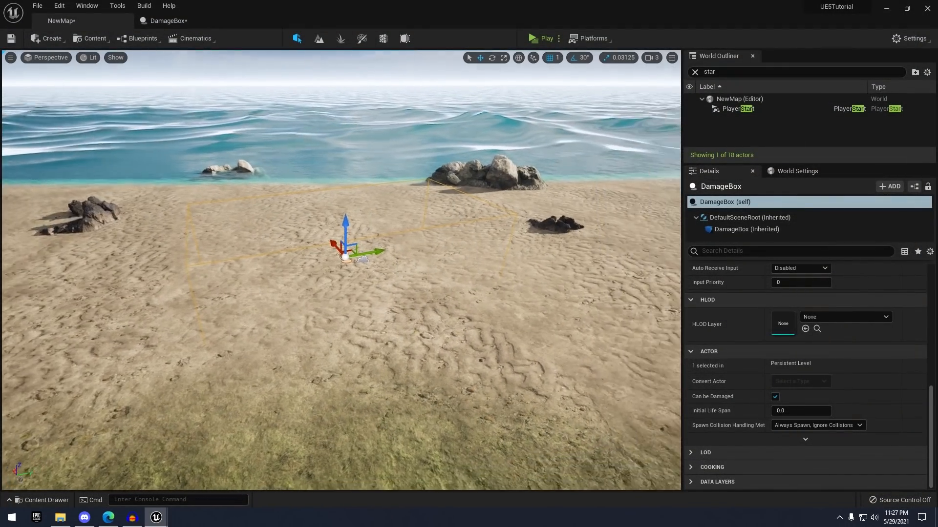
# Adjust the horizontal scale of the placed DamageBox on the beach and return to the move gizmo
pyautogui.press('a')
pyautogui.moveTo(361, 214); pyautogui.dragTo(368, 264, button='right')
pyautogui.press('w')
pyautogui.press('r')
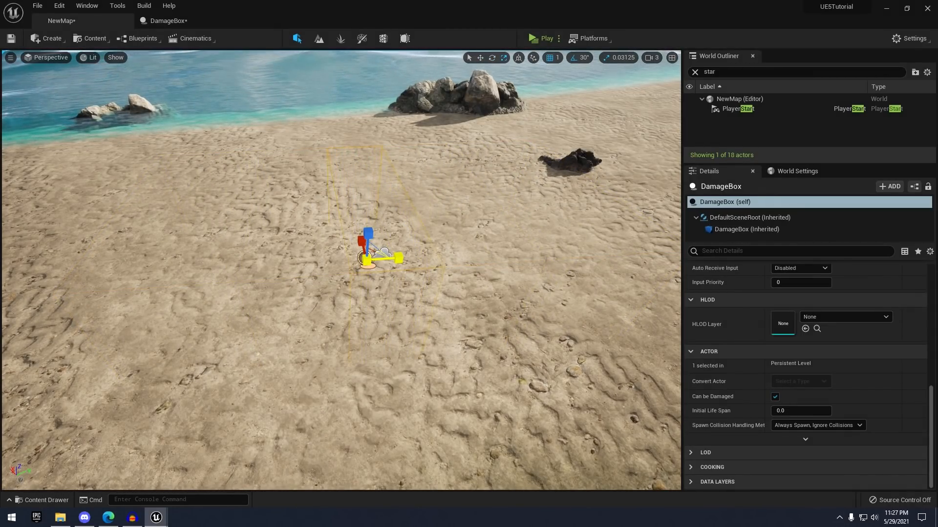
pyautogui.moveTo(437, 271); pyautogui.dragTo(488, 303, button='right')
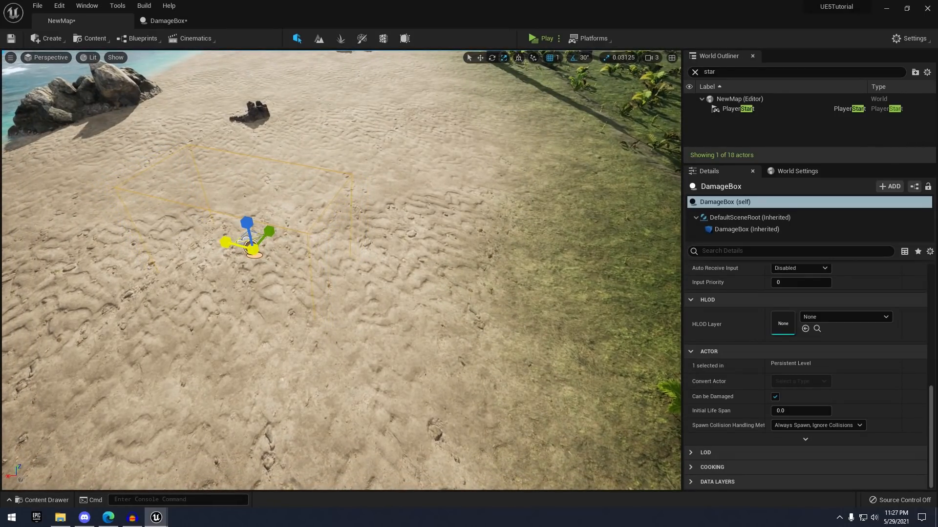
pyautogui.press('a')
pyautogui.moveTo(285, 255); pyautogui.dragTo(401, 218, button='right')
pyautogui.press('w')
pyautogui.press('a')
pyautogui.press('d')
pyautogui.press('d')
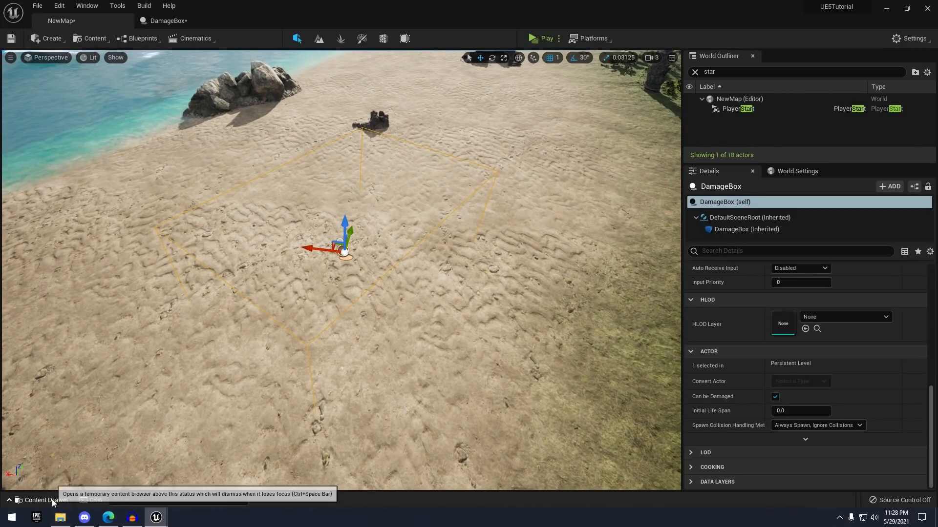
# Reopen the ThirdPersonCharacter blueprint and shift Print String and its conversion node away from Set Health to make room
pyautogui.click(47, 500)
pyautogui.doubleClick(225, 386)
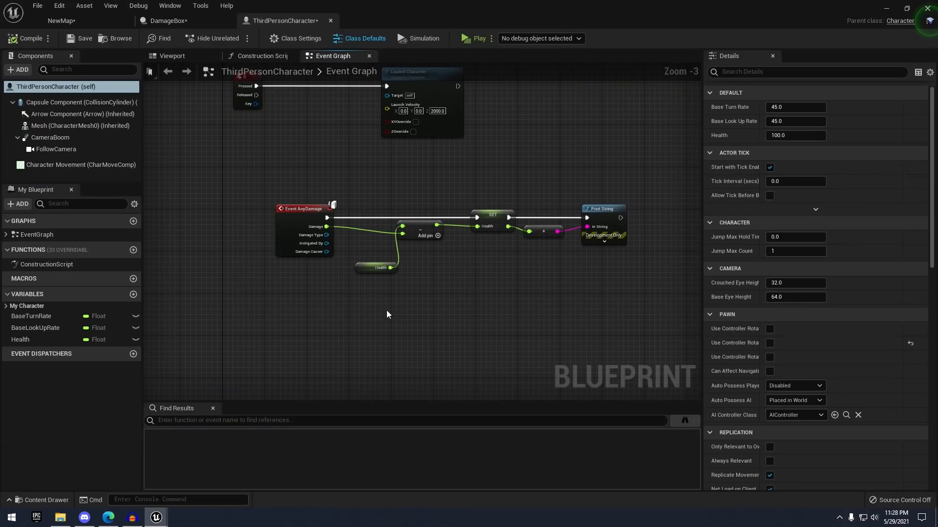
pyautogui.click(543, 178)
pyautogui.scroll(3, 543, 178)
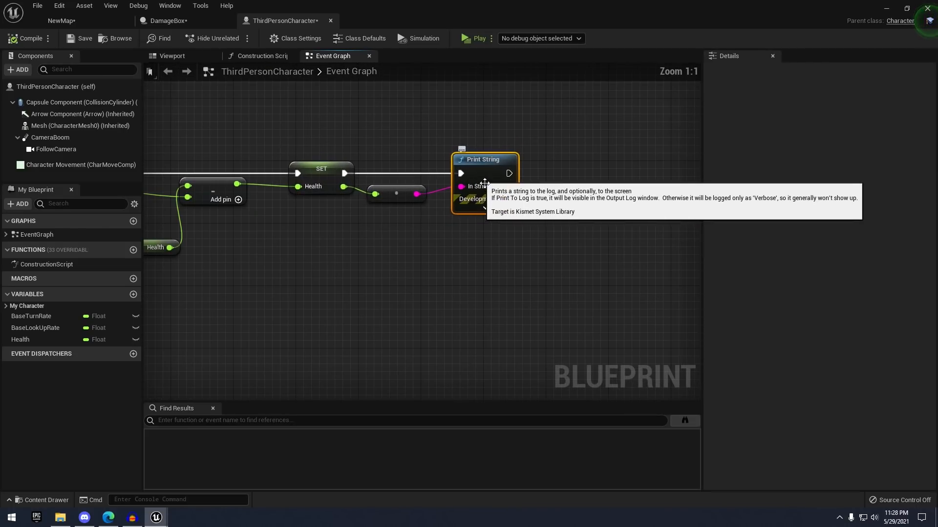
pyautogui.moveTo(483, 176); pyautogui.dragTo(605, 177)
pyautogui.moveTo(411, 201); pyautogui.dragTo(457, 211)
pyautogui.click(423, 223)
pyautogui.moveTo(423, 222); pyautogui.dragTo(490, 219, button='right')
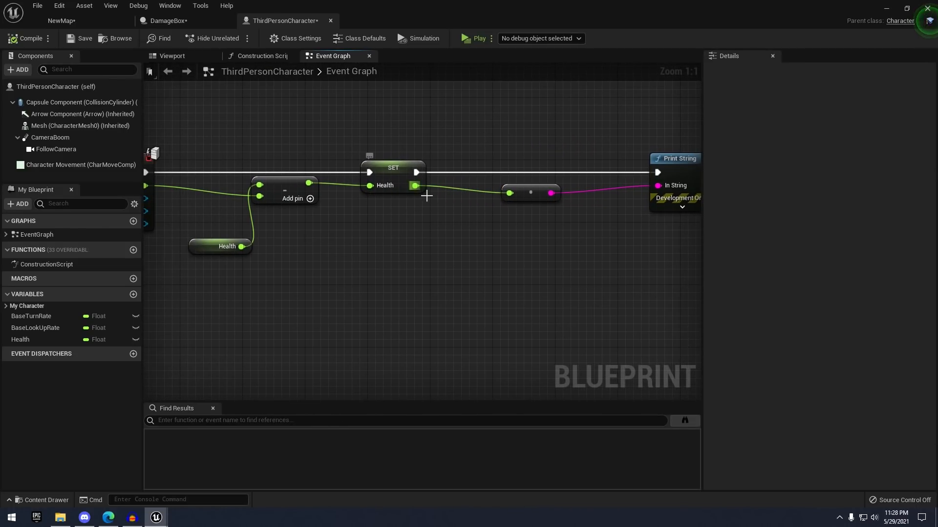
# Add a Less Equal node comparing Set Health's output with 0.0 and place it below the Set node
pyautogui.moveTo(415, 186)
pyautogui.mouseDown()
pyautogui.moveTo(462, 218)
pyautogui.moveTo(474, 245)
pyautogui.mouseUp()
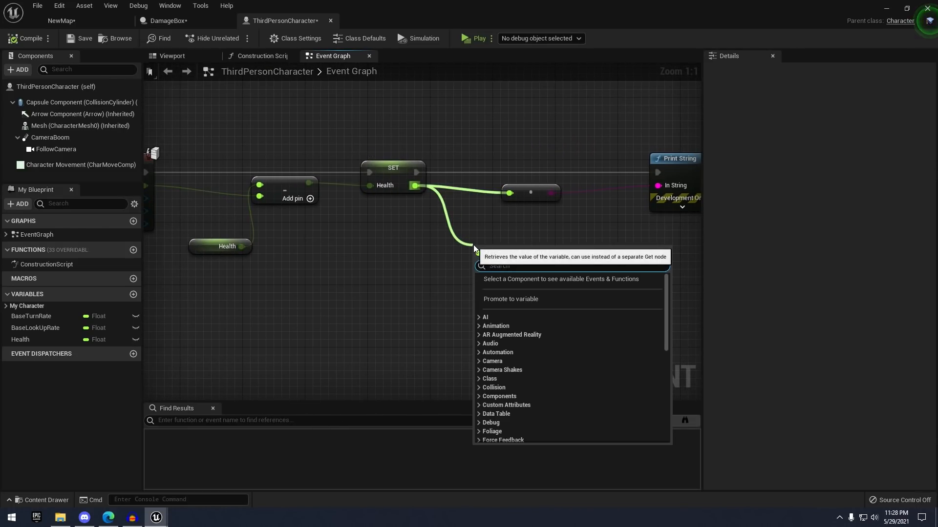
pyautogui.write('less th')
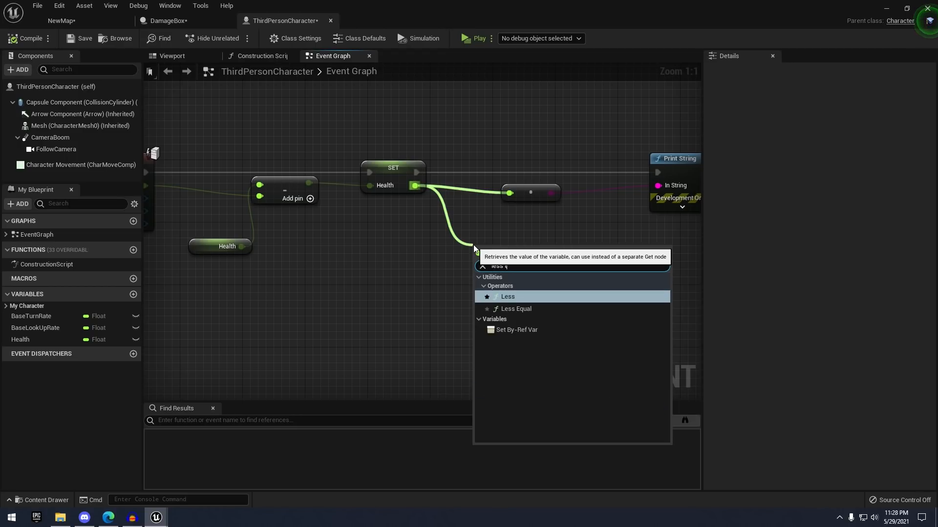
pyautogui.click(509, 306)
pyautogui.moveTo(530, 269); pyautogui.dragTo(449, 286, button='right')
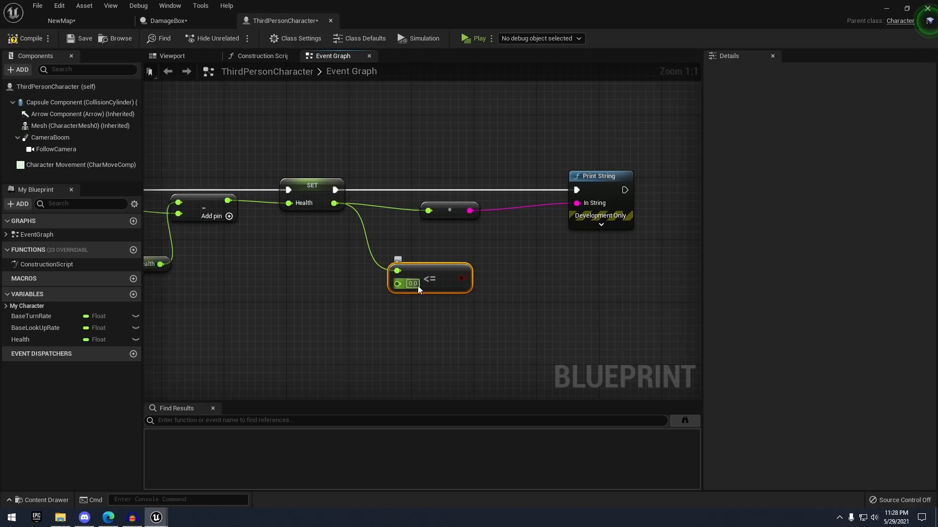
pyautogui.moveTo(437, 280); pyautogui.dragTo(397, 281)
pyautogui.moveTo(422, 278); pyautogui.dragTo(430, 276)
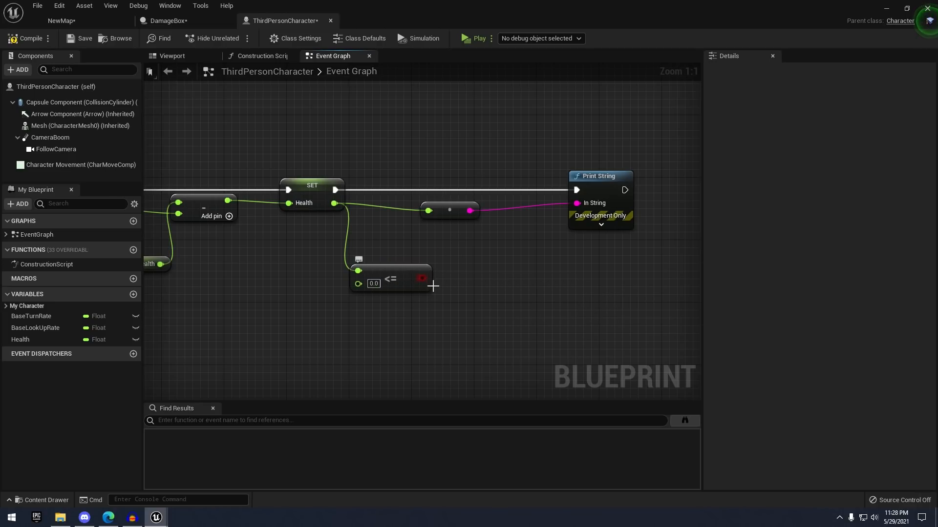
# Add a Branch with the Less Equal result as its Condition and move it beyond the Print String node
pyautogui.moveTo(433, 287); pyautogui.dragTo(513, 286, button='right')
pyautogui.moveTo(504, 277); pyautogui.dragTo(545, 228)
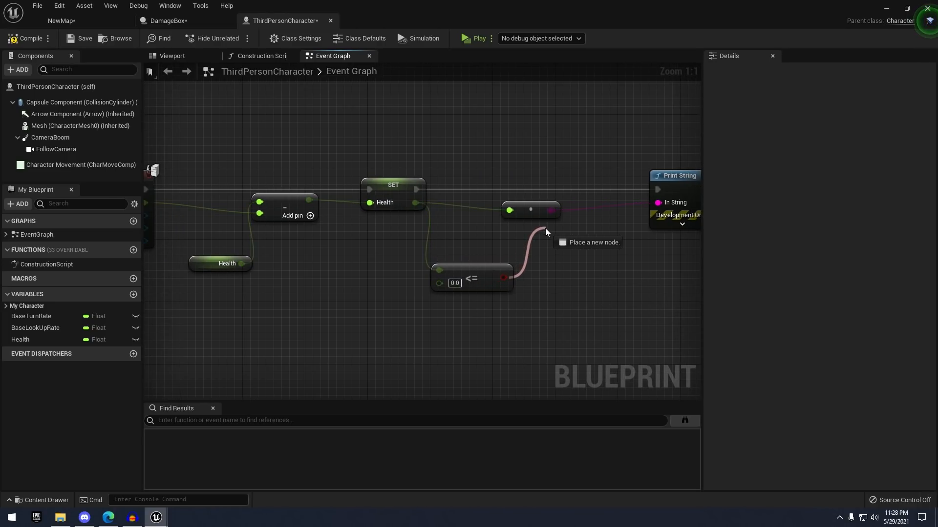
pyautogui.write('branch')
pyautogui.press('Return')
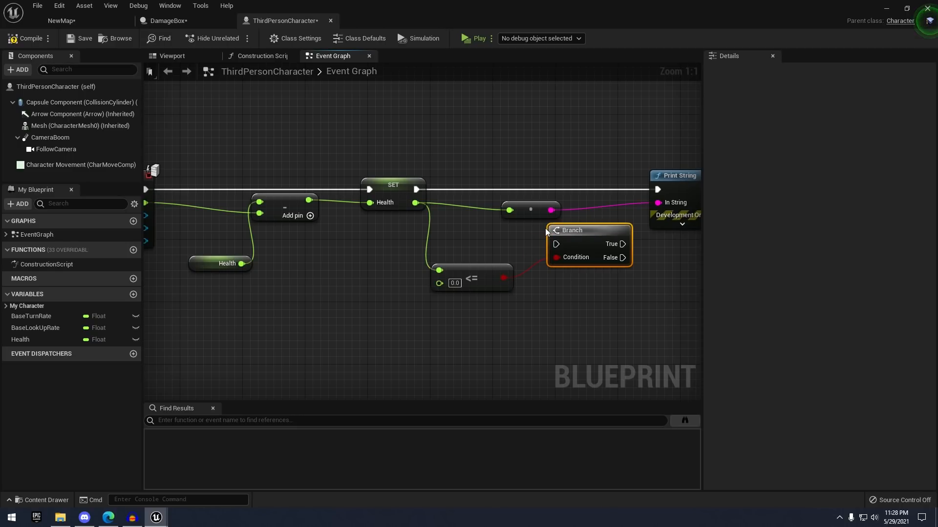
pyautogui.moveTo(546, 231); pyautogui.dragTo(429, 265, button='right')
pyautogui.moveTo(415, 243); pyautogui.dragTo(408, 258)
pyautogui.moveTo(468, 271); pyautogui.dragTo(432, 216)
pyautogui.moveTo(431, 216); pyautogui.dragTo(659, 217)
# Tidy the Print String and conversion nodes and connect Print String's execution output to the Branch
pyautogui.moveTo(554, 220); pyautogui.dragTo(498, 221)
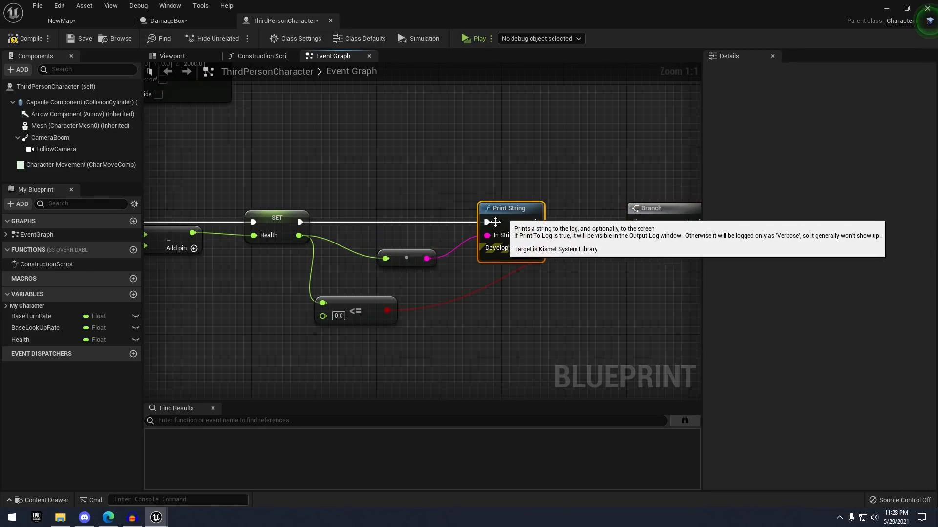
pyautogui.moveTo(390, 203); pyautogui.dragTo(502, 263)
pyautogui.moveTo(510, 217); pyautogui.dragTo(471, 217)
pyautogui.moveTo(547, 185); pyautogui.dragTo(406, 172, button='right')
pyautogui.click(406, 172)
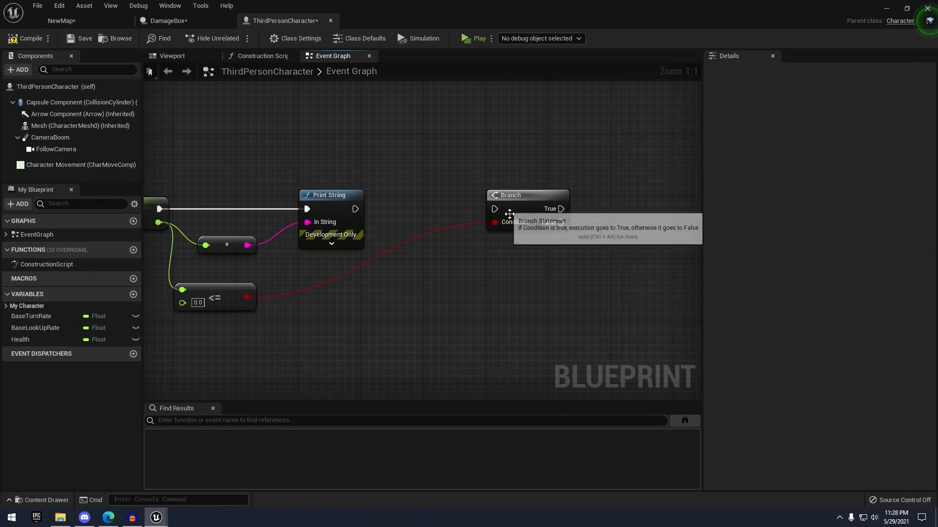
pyautogui.moveTo(496, 210); pyautogui.dragTo(376, 209)
pyautogui.moveTo(495, 196); pyautogui.dragTo(456, 197)
pyautogui.moveTo(416, 186); pyautogui.dragTo(629, 174, button='right')
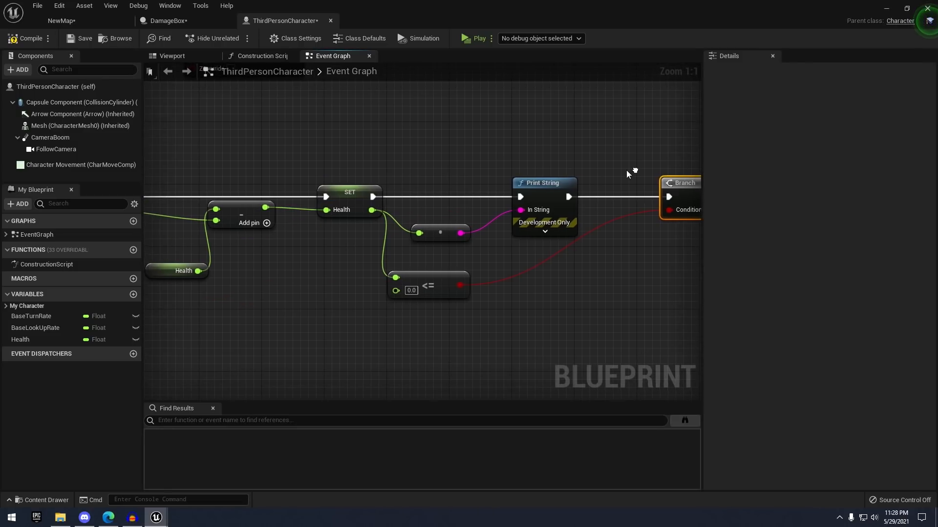
pyautogui.scroll(-1, 366, 219)
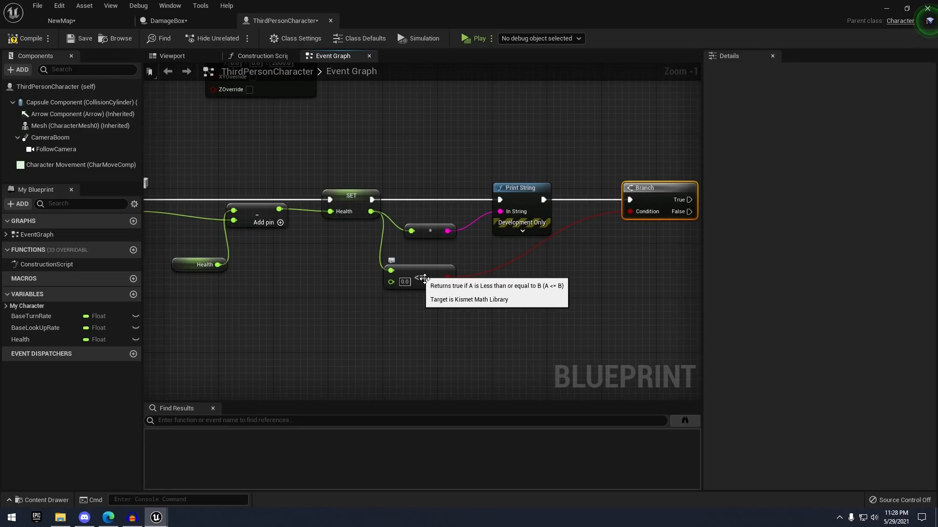
pyautogui.moveTo(472, 291); pyautogui.dragTo(242, 269, button='right')
pyautogui.moveTo(488, 195); pyautogui.dragTo(579, 155)
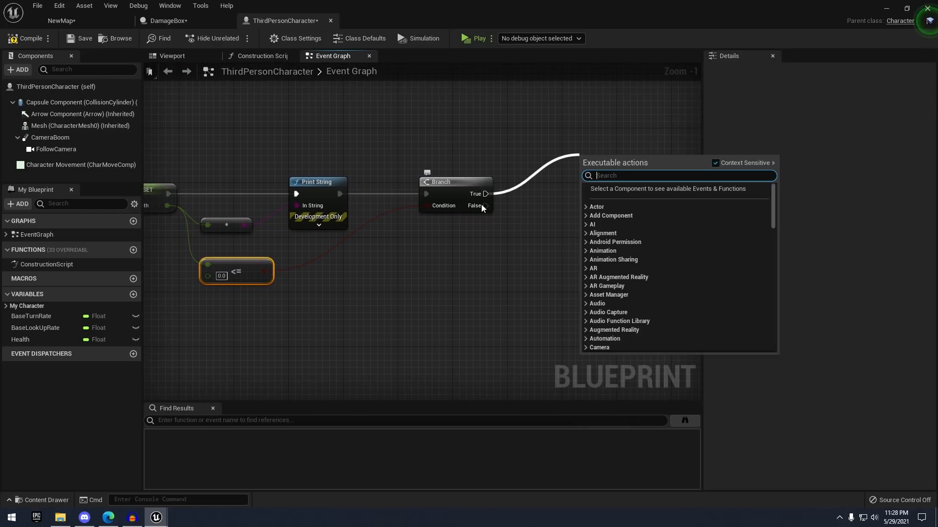
pyautogui.click(491, 214)
pyautogui.moveTo(496, 212); pyautogui.dragTo(541, 264)
pyautogui.click(481, 261)
pyautogui.moveTo(482, 261); pyautogui.dragTo(469, 237, button='right')
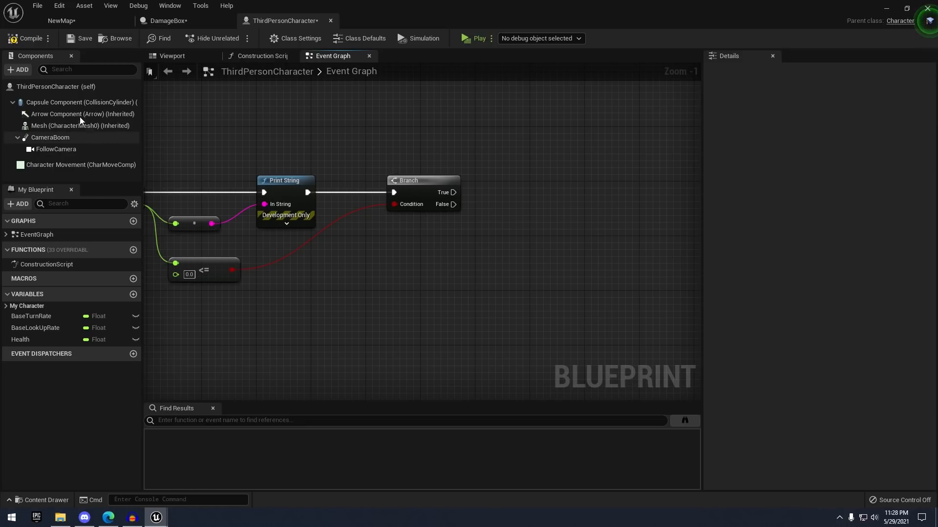
# Add Set Simulate Physics targeting the Mesh, enable Simulate, and run it from the Branch's True output
pyautogui.moveTo(81, 126); pyautogui.dragTo(527, 168)
pyautogui.write('set simul')
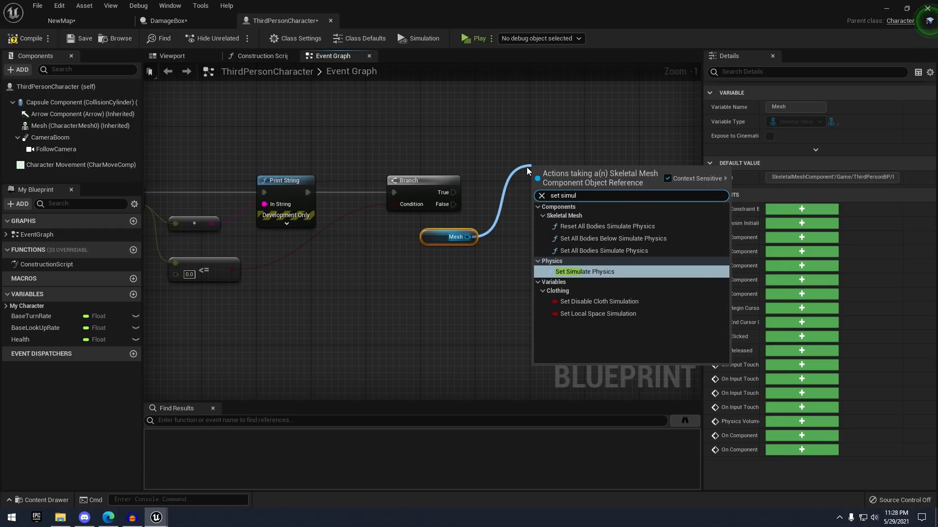
pyautogui.press('Return')
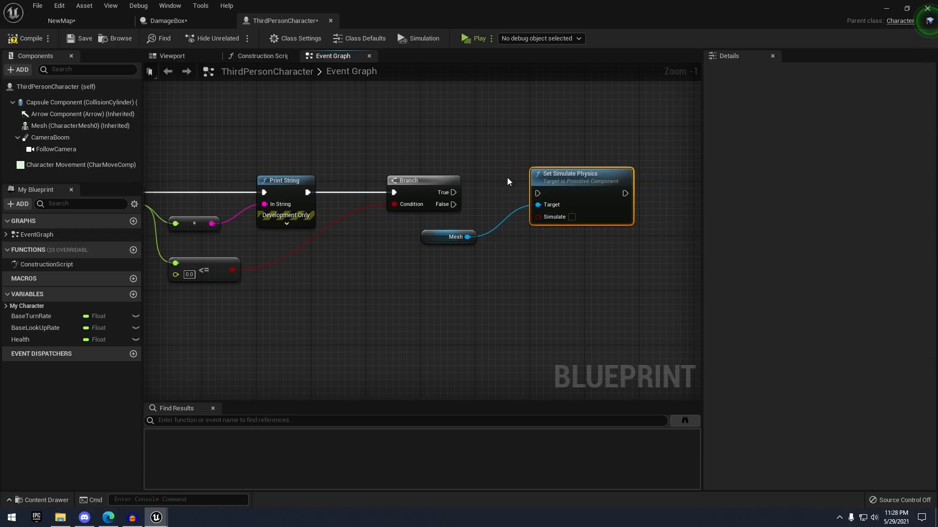
pyautogui.click(573, 218)
pyautogui.scroll(1, 582, 231)
pyautogui.moveTo(581, 231); pyautogui.dragTo(498, 234, button='right')
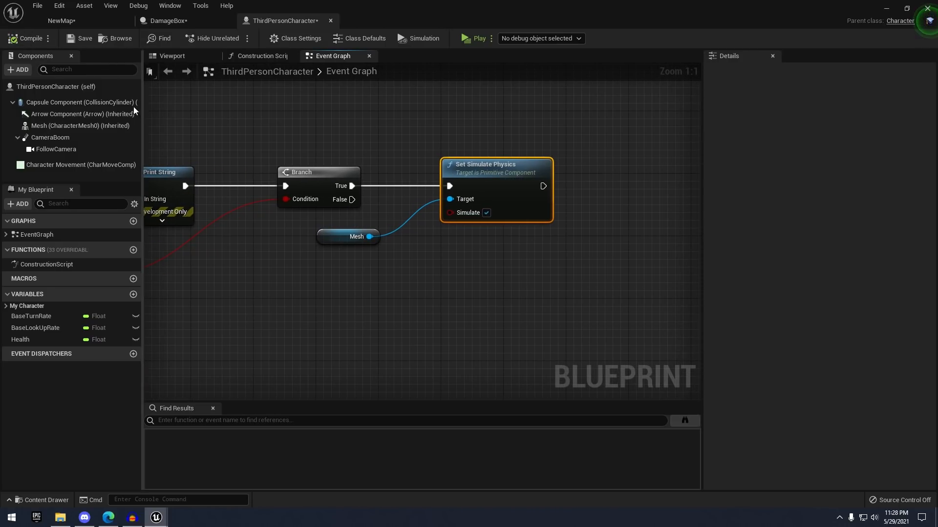
# Set the Mesh component's collision preset to Ragdoll and compile the blueprint
pyautogui.click(56, 125)
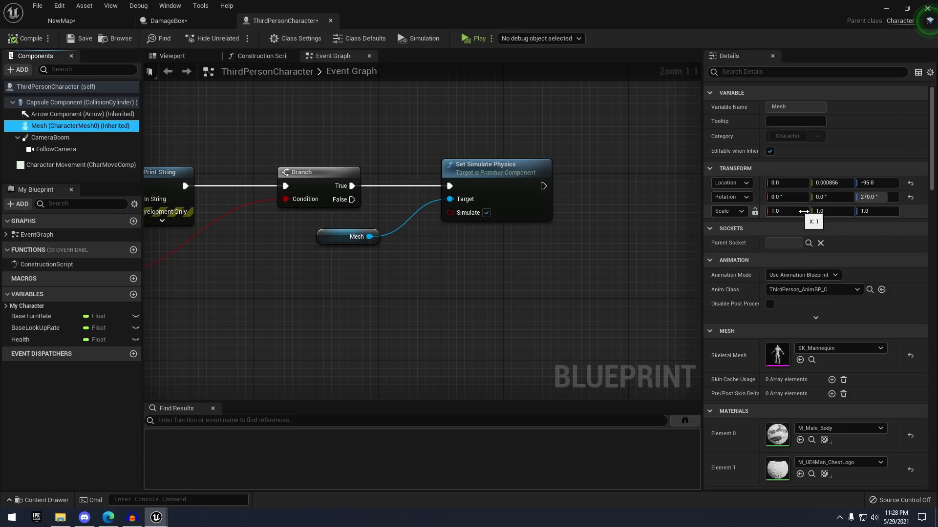
pyautogui.scroll(-15, 803, 211)
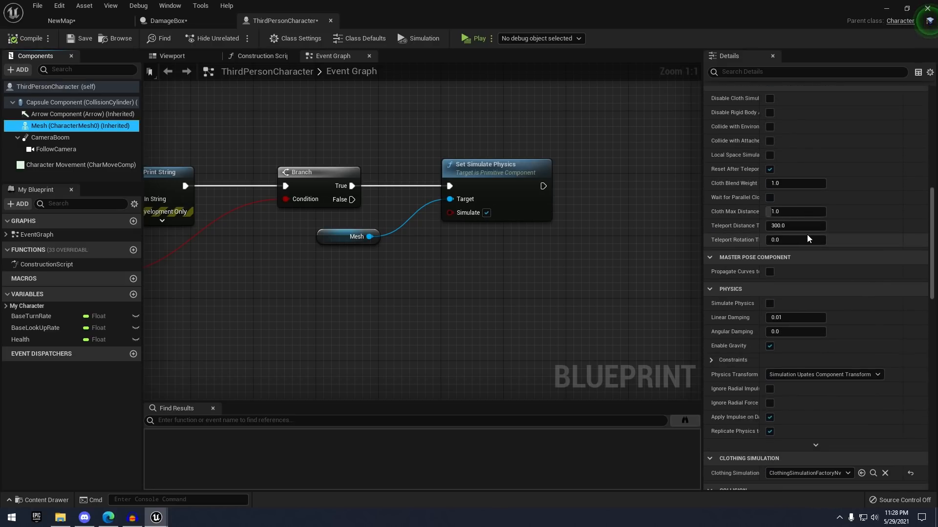
pyautogui.scroll(-5, 807, 238)
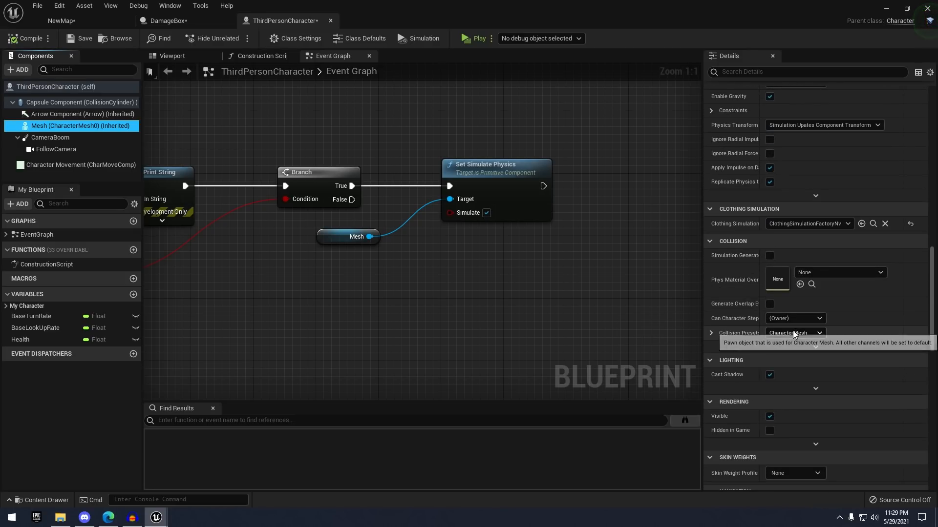
pyautogui.click(712, 334)
pyautogui.scroll(-3, 766, 322)
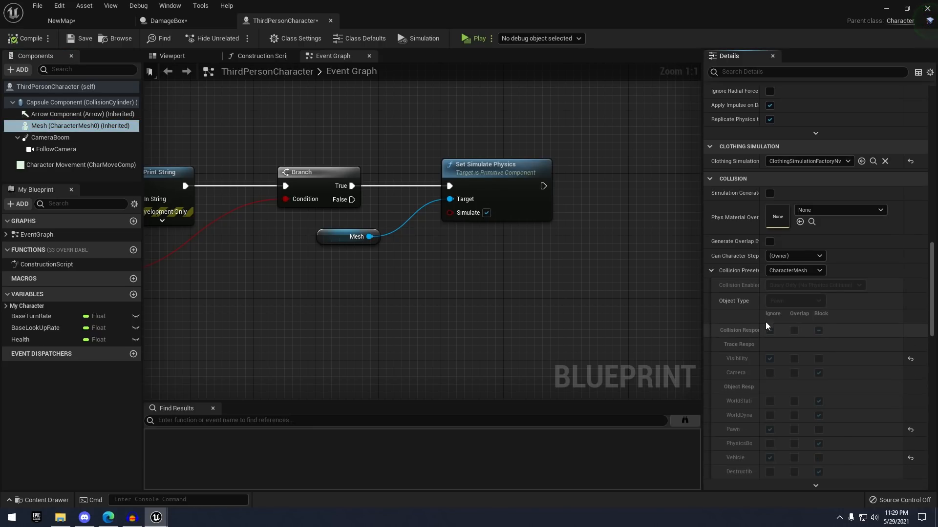
pyautogui.click(800, 209)
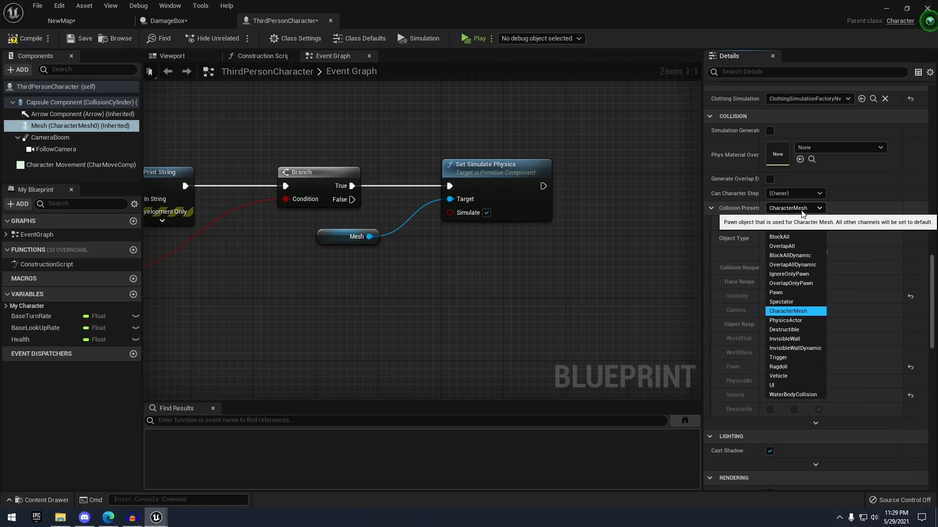
pyautogui.click(791, 367)
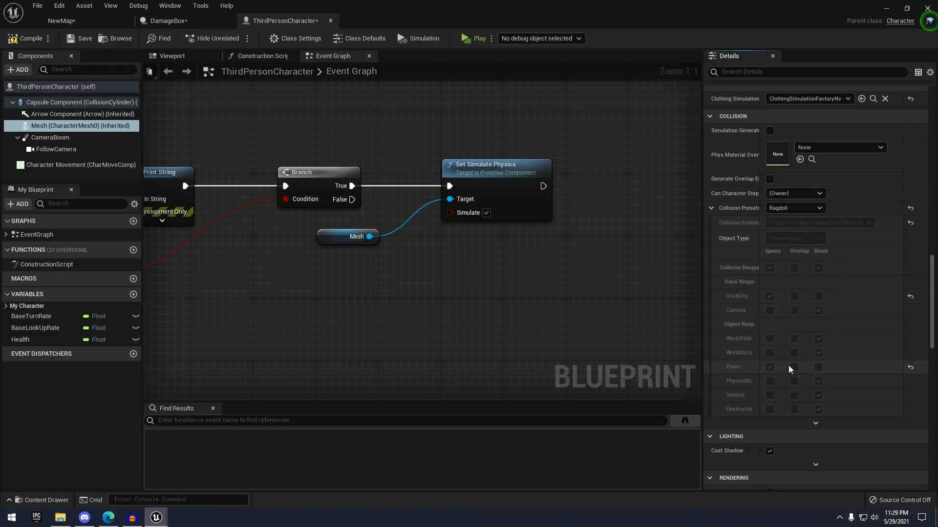
pyautogui.click(28, 41)
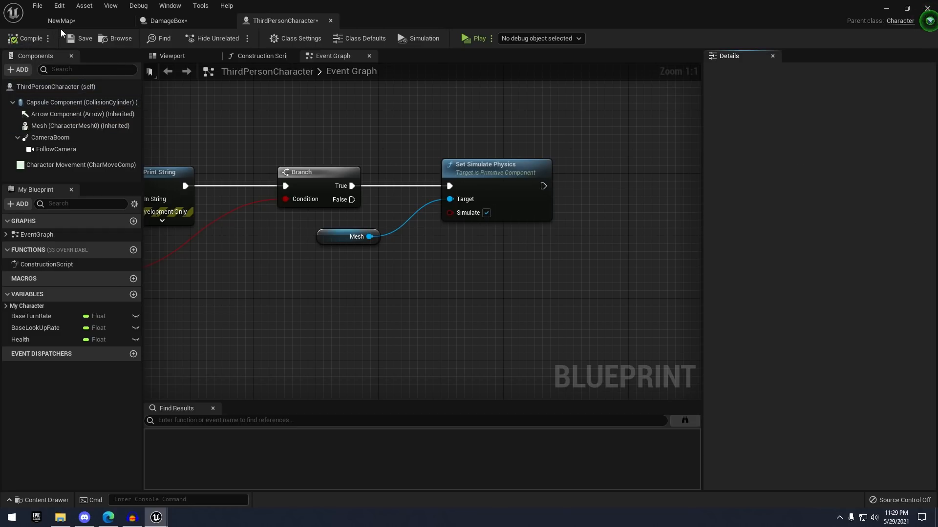
# Play the NewMap level in the standalone preview and run the character through the grass to the DamageBox area on the beach
pyautogui.click(106, 23)
pyautogui.click(536, 36)
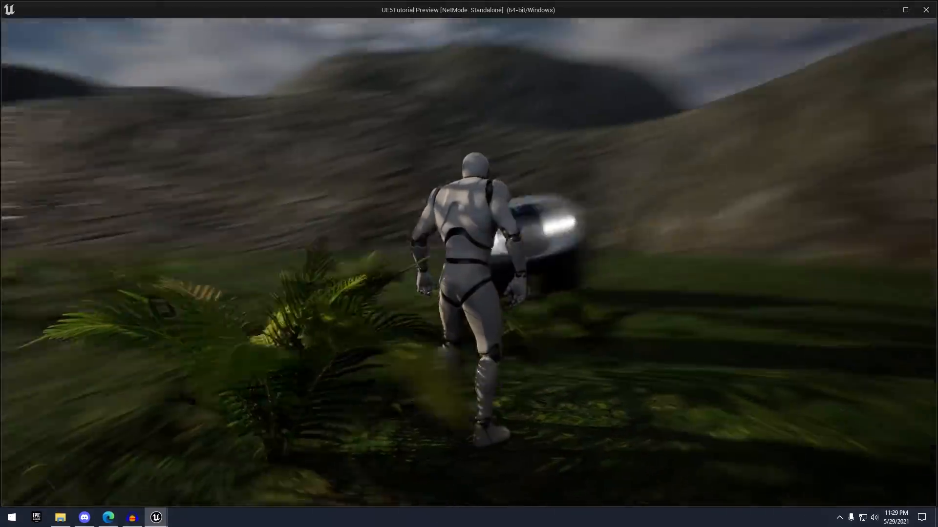
pyautogui.press('w')
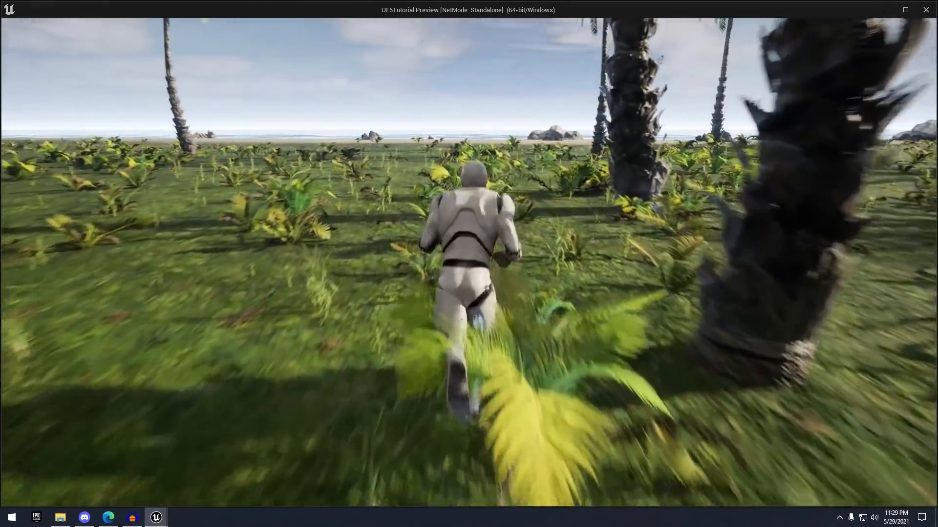
pyautogui.press('w')
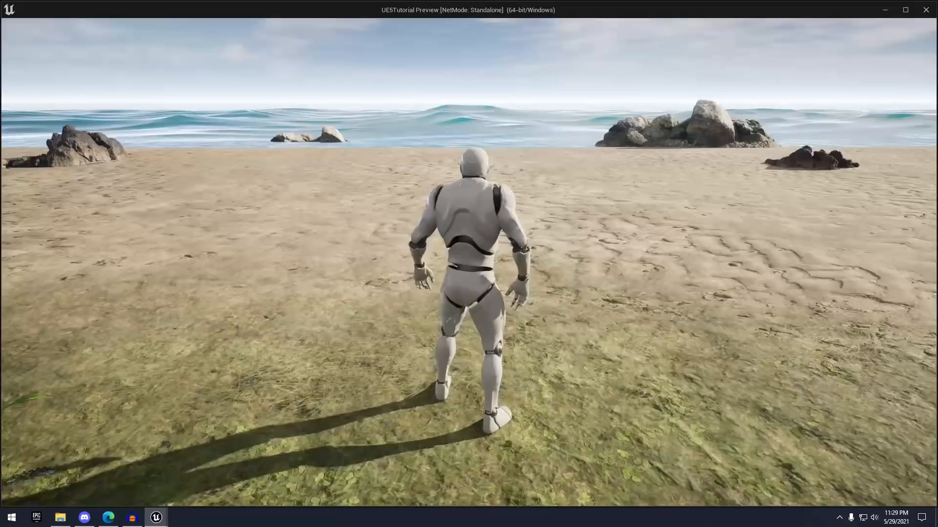
pyautogui.press('w')
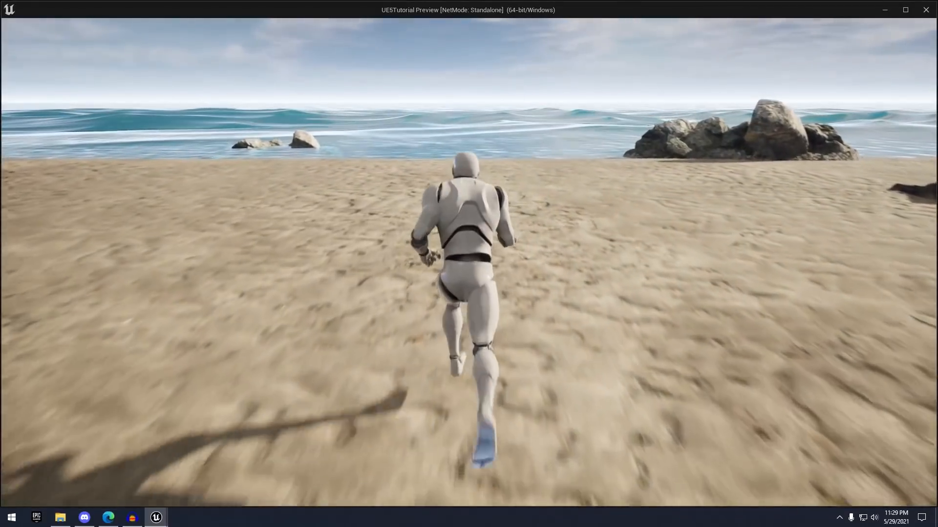
# Run the character back and forth through the DamageBox until Health runs out, inspect the ragdoll, and end the preview
pyautogui.press('s')
pyautogui.press('w')
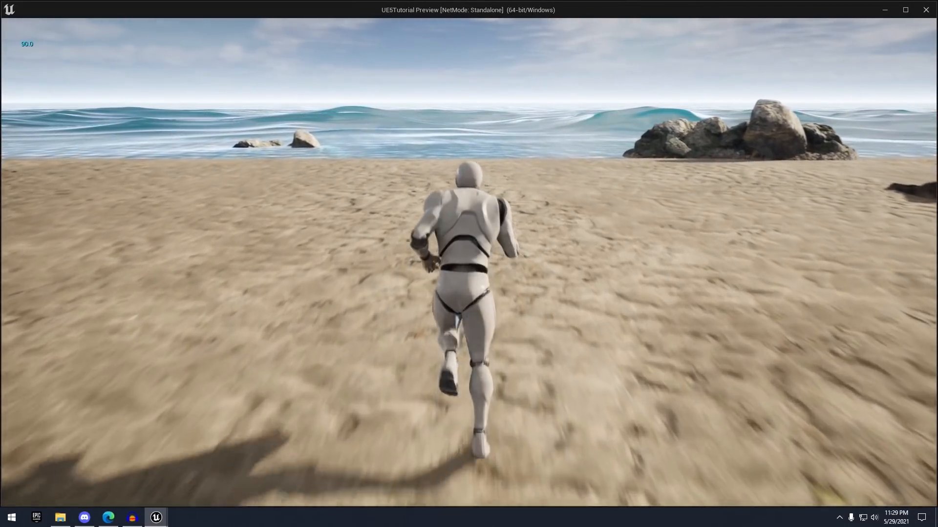
pyautogui.press('s')
pyautogui.press('w')
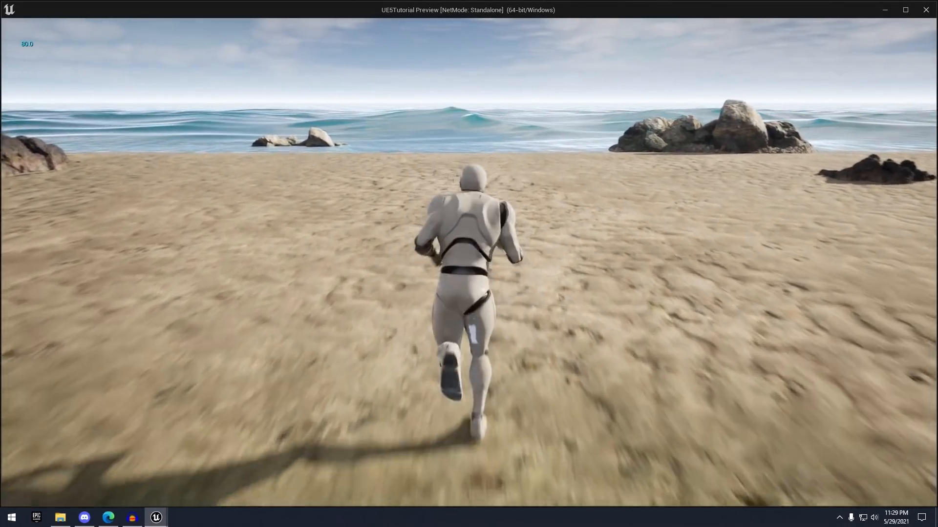
pyautogui.press('s')
pyautogui.press('w')
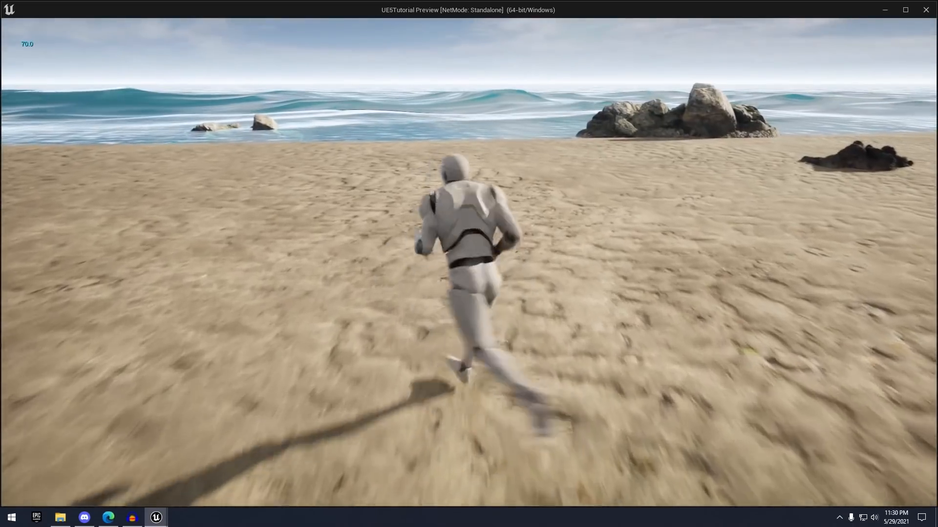
pyautogui.press('s')
pyautogui.press('w')
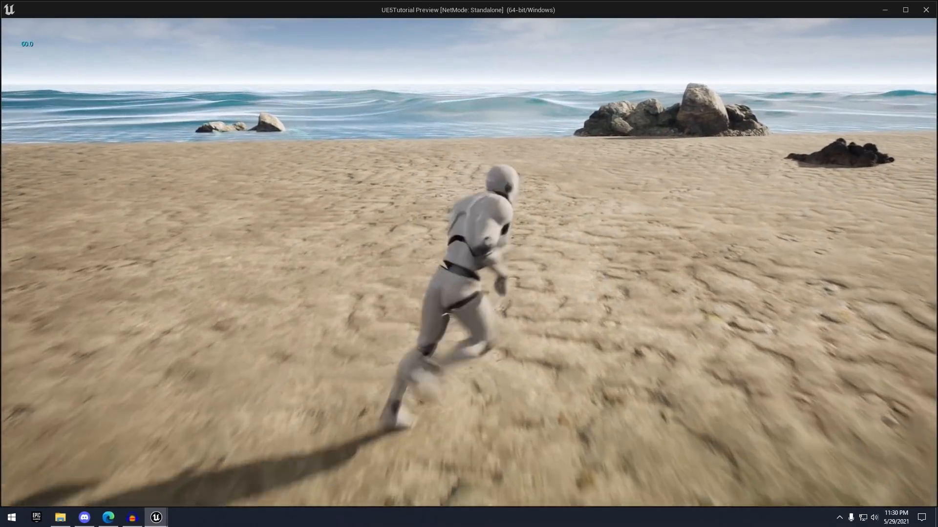
pyautogui.press('s')
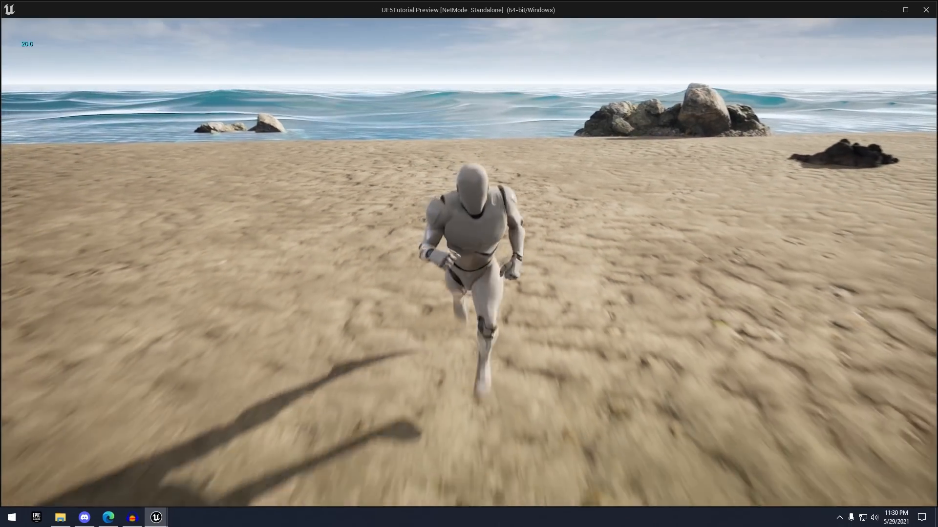
pyautogui.press('w')
pyautogui.press('s')
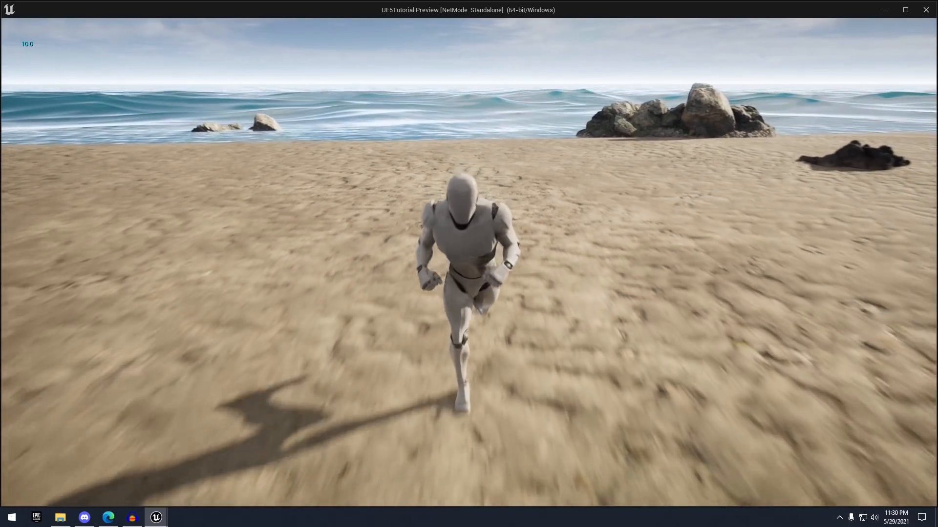
pyautogui.press('w')
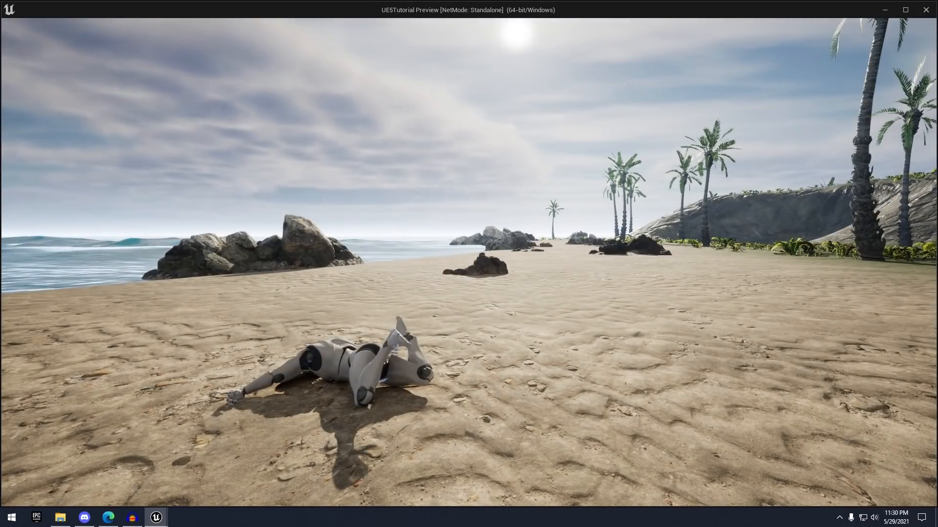
pyautogui.press('Escape')
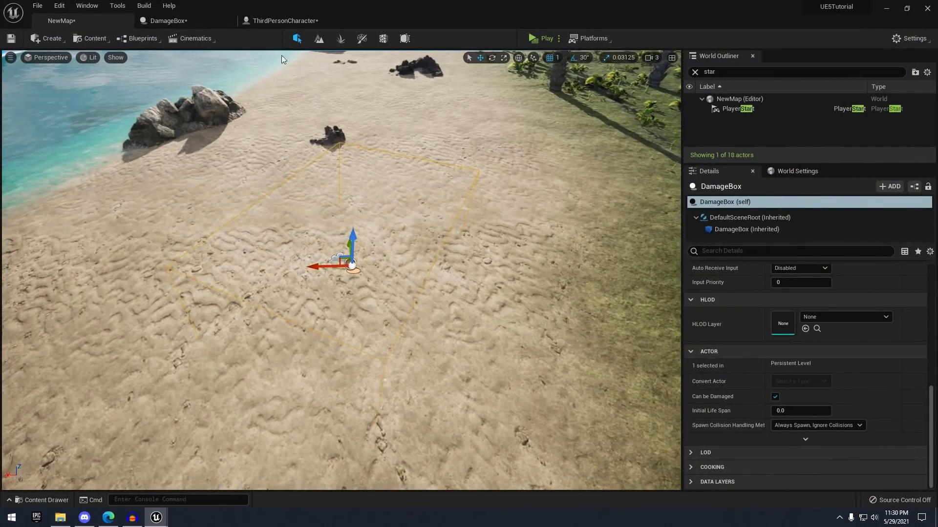
# Review the DamageBox event graph and the full damage node chain in the ThirdPersonCharacter event graph
pyautogui.click(206, 20)
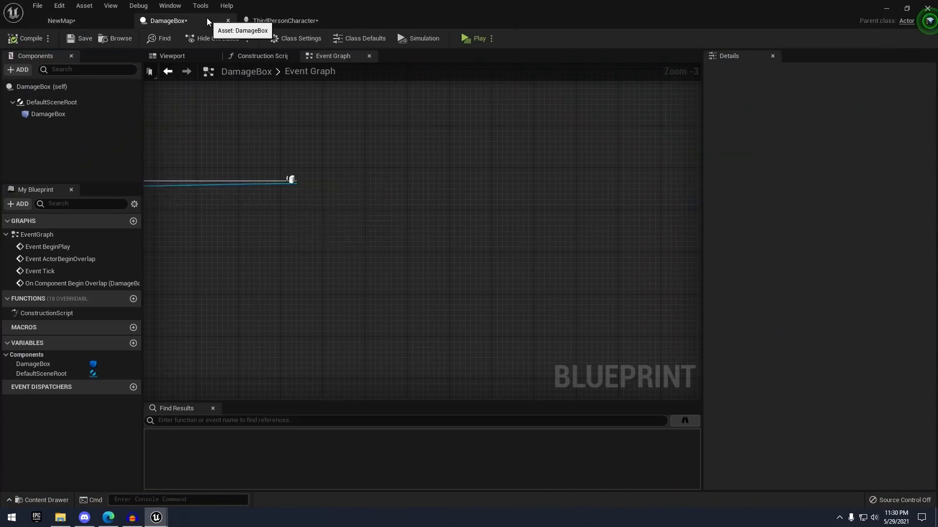
pyautogui.click(283, 20)
pyautogui.scroll(-1, 438, 143)
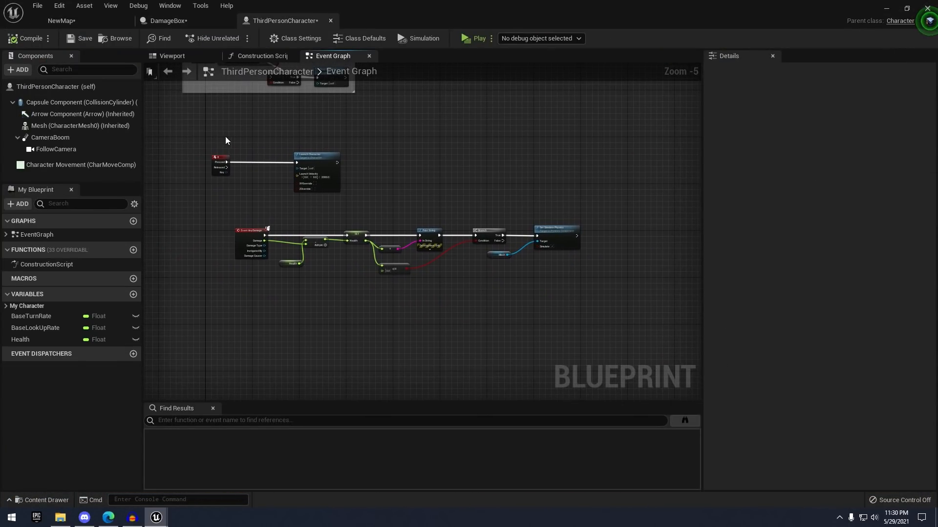
pyautogui.click(313, 169)
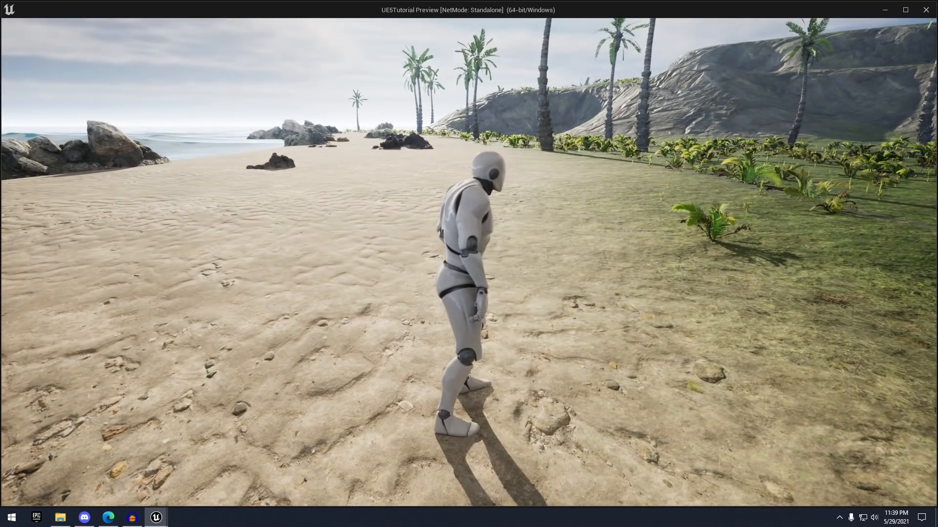
# Roam the beach with the character in the standalone preview and view the finished island level from several directions
pyautogui.press('a')
pyautogui.press('w')
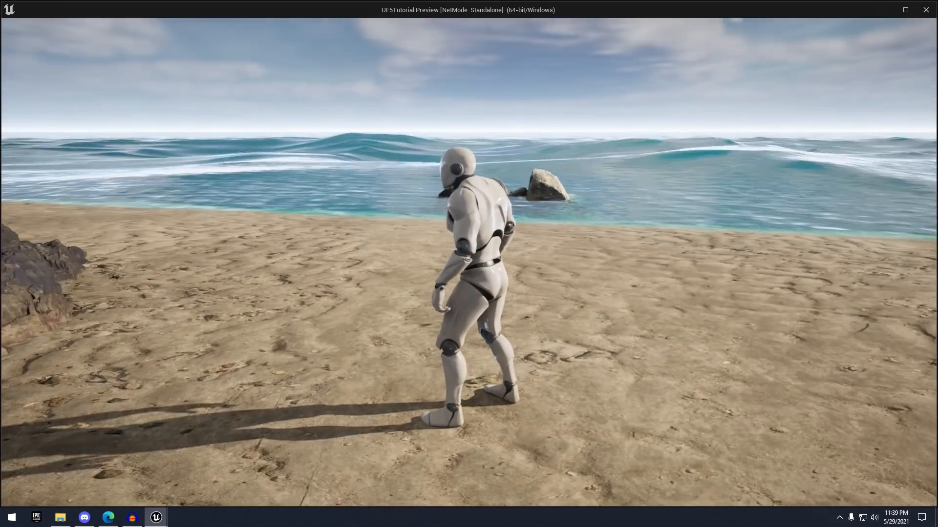
pyautogui.press('w')
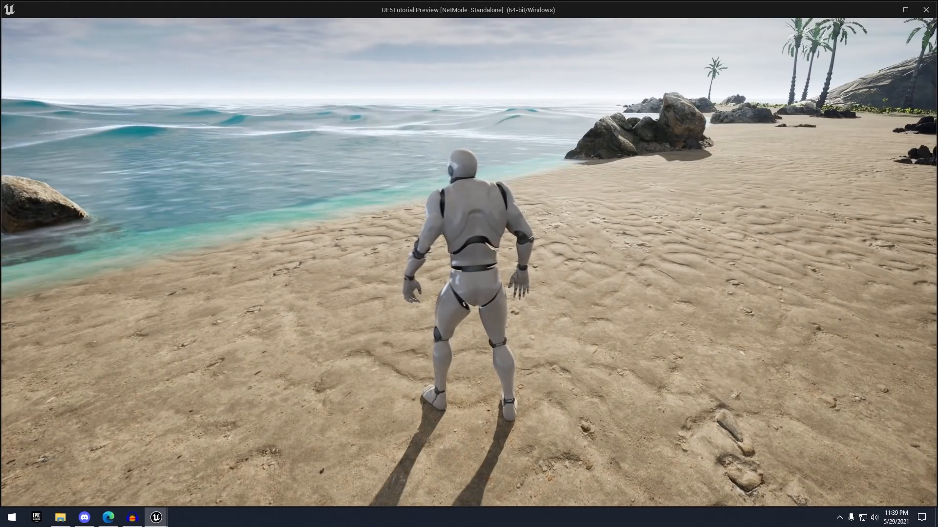
pyautogui.press('w')
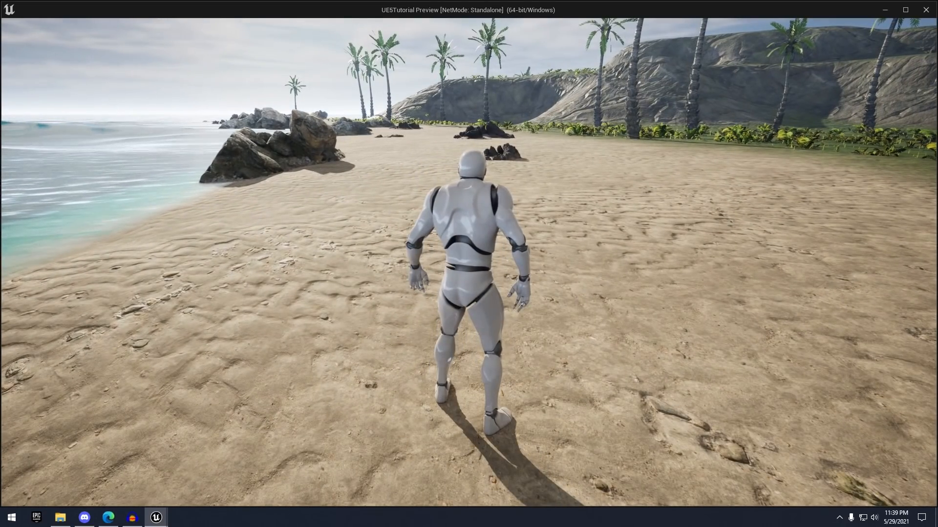
pyautogui.press('w')
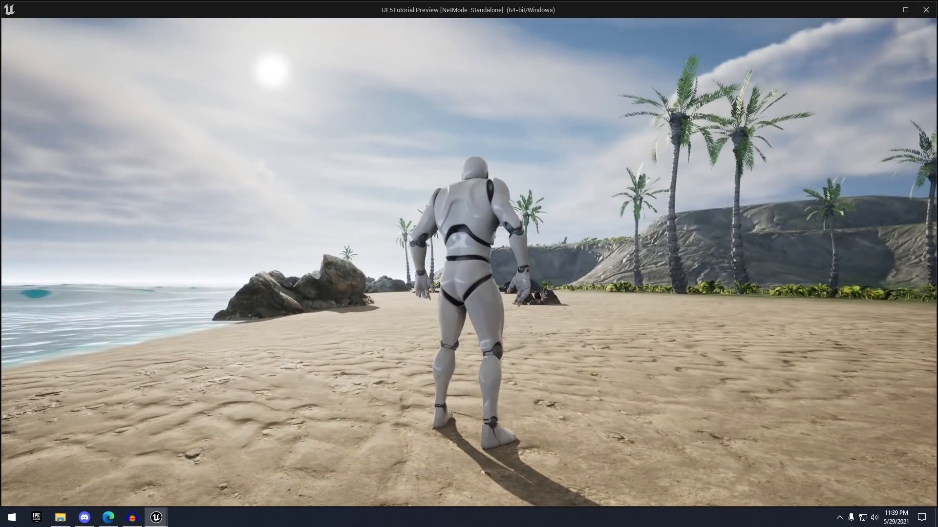
pyautogui.press('w')
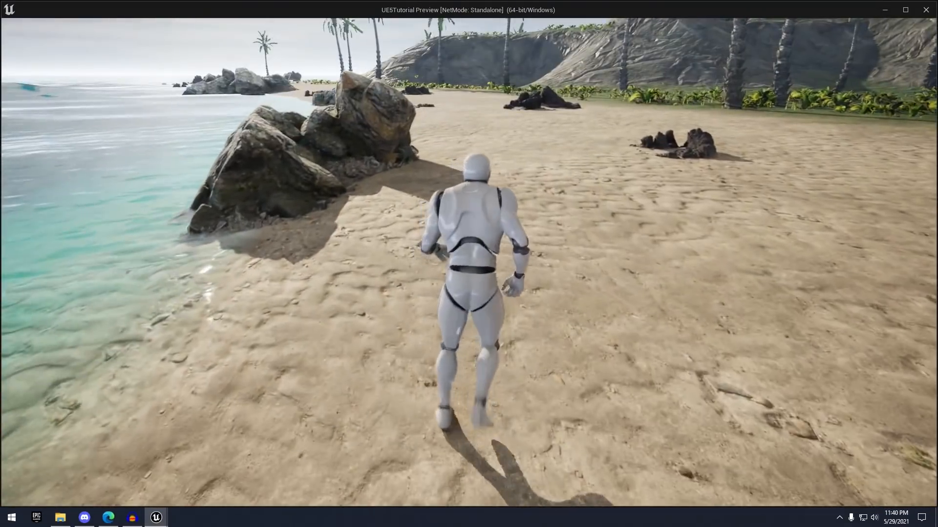
pyautogui.press('w')
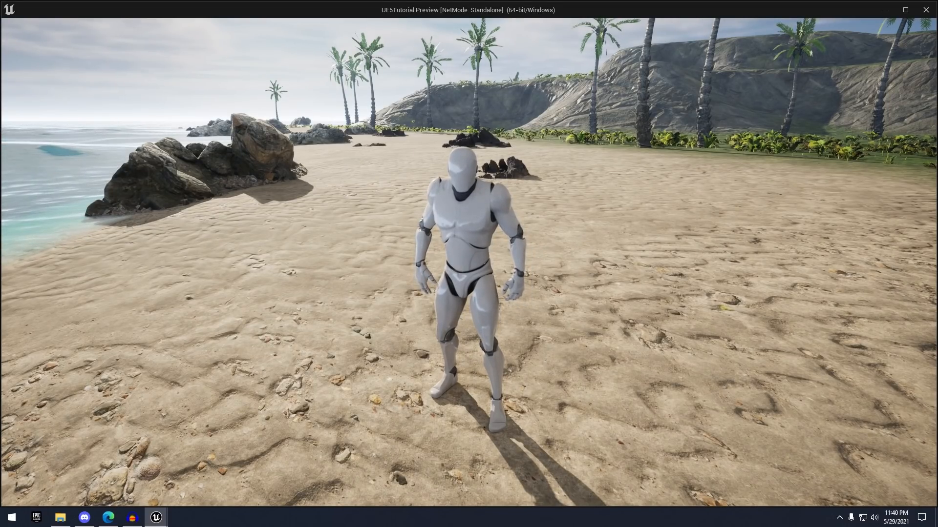
pyautogui.press('w')
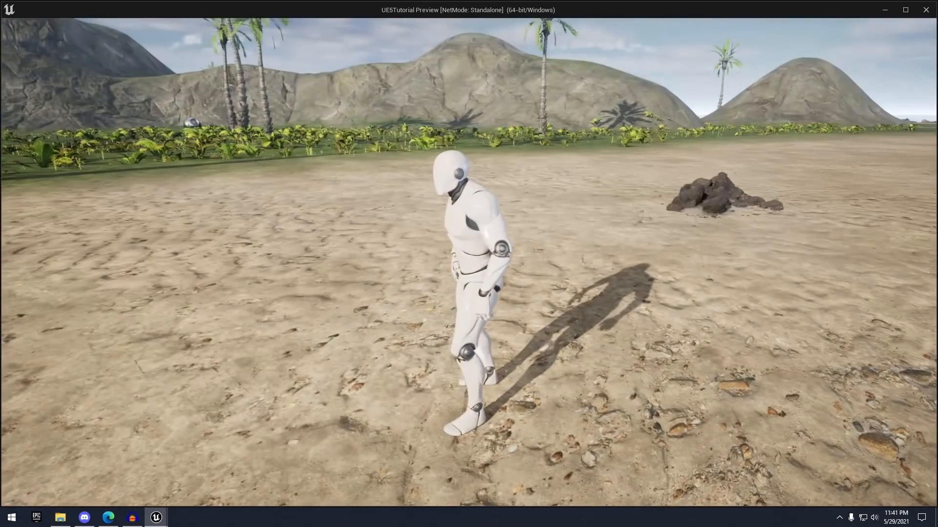
pyautogui.press('w')
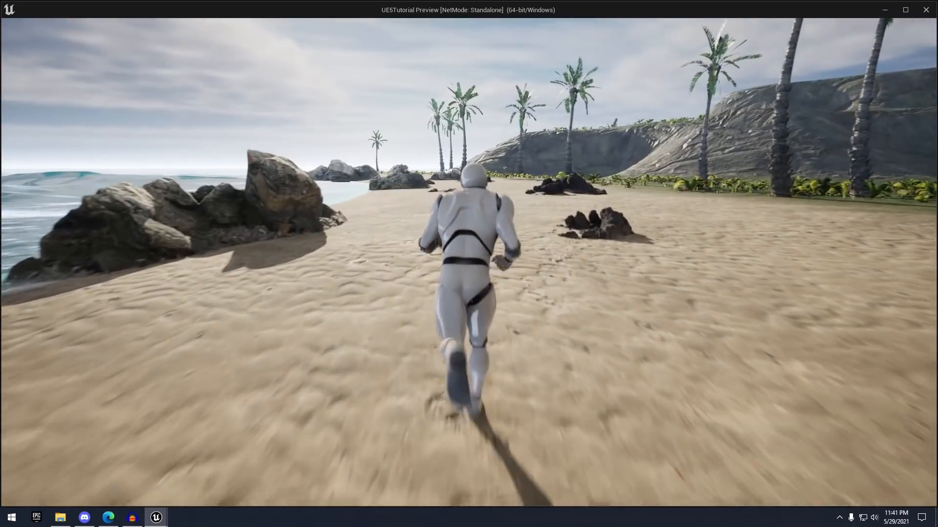
pyautogui.press('s')
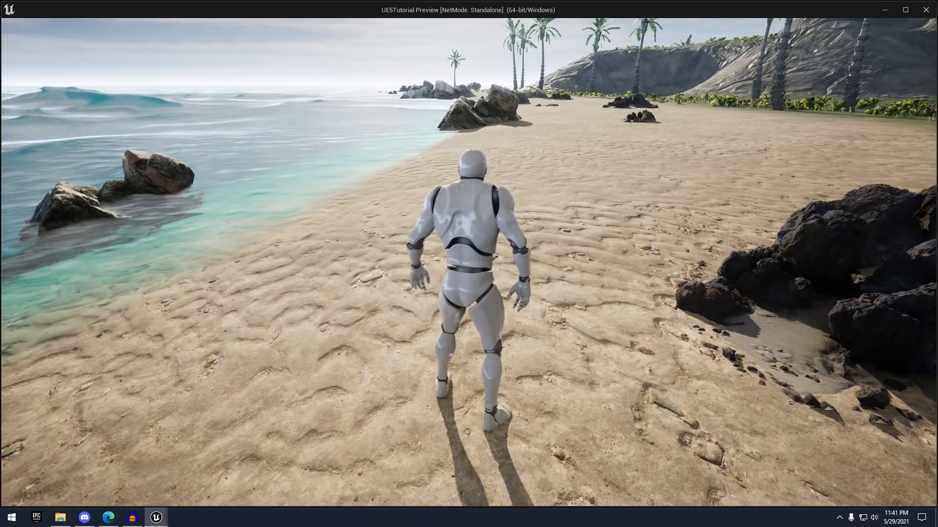
pyautogui.press('w')
pyautogui.press('d')
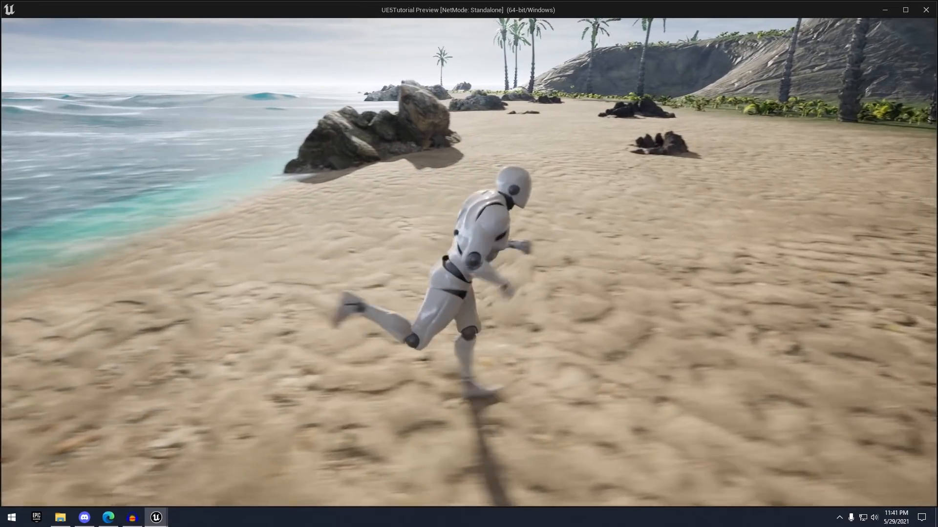
pyautogui.press('s')
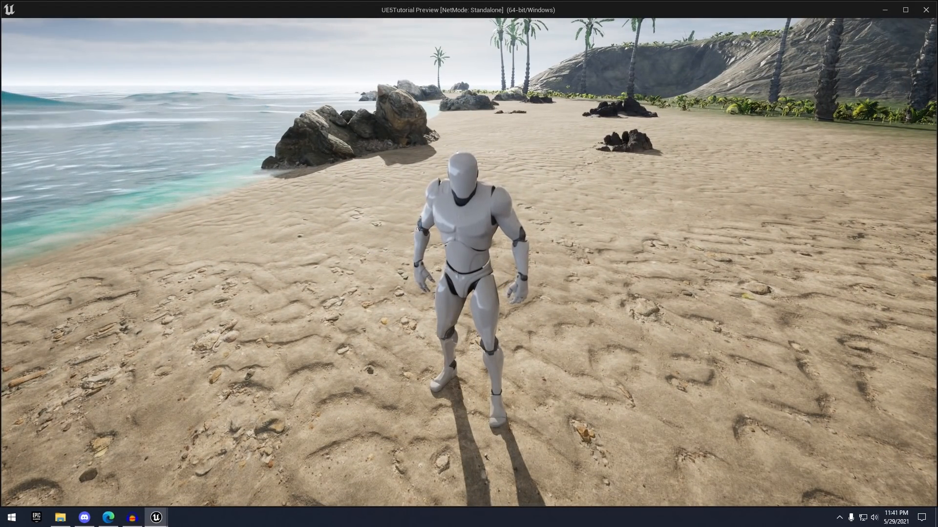